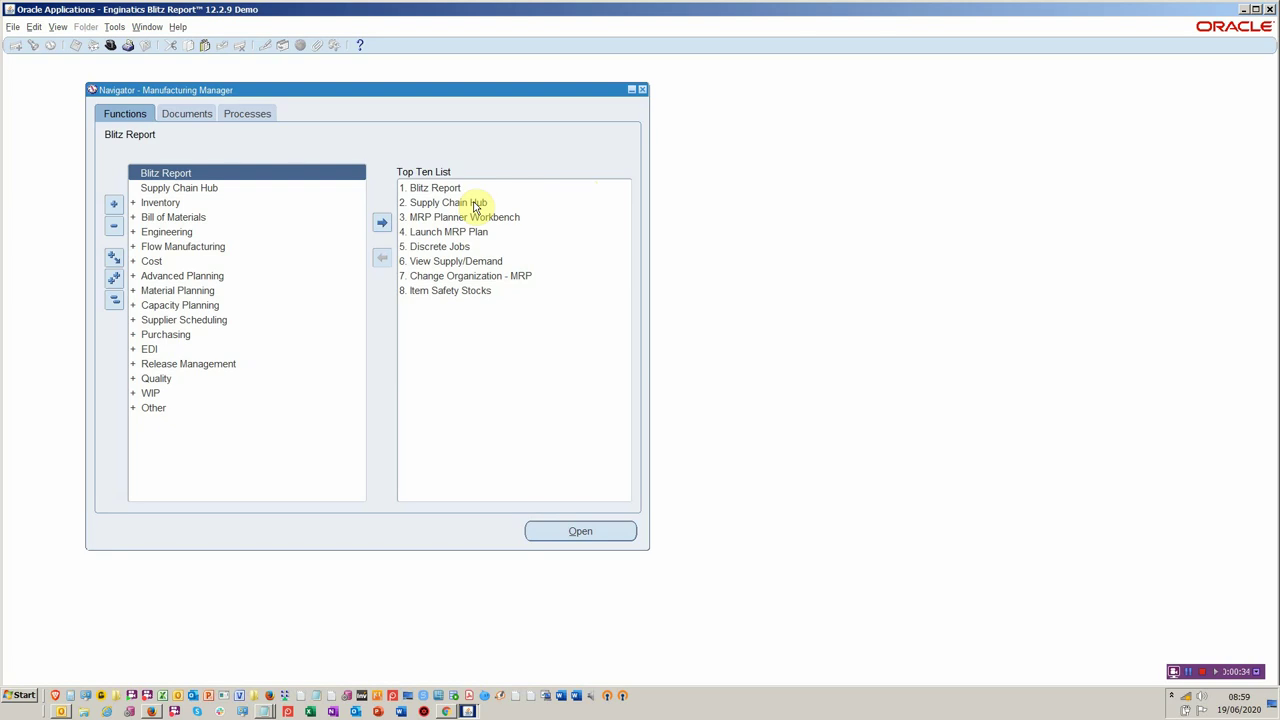
# Open the Supply Chain Hub for organization M1, Seattle Manufacturing
pyautogui.doubleClick(475, 204)
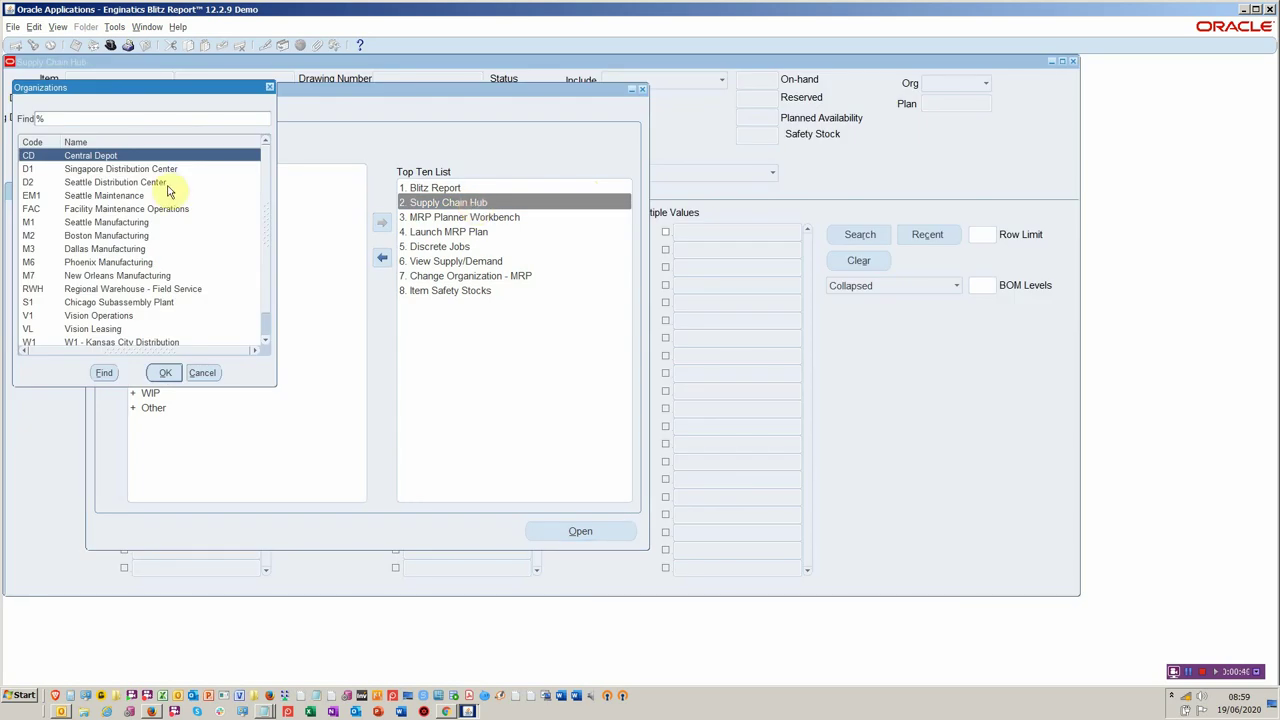
pyautogui.write('m')
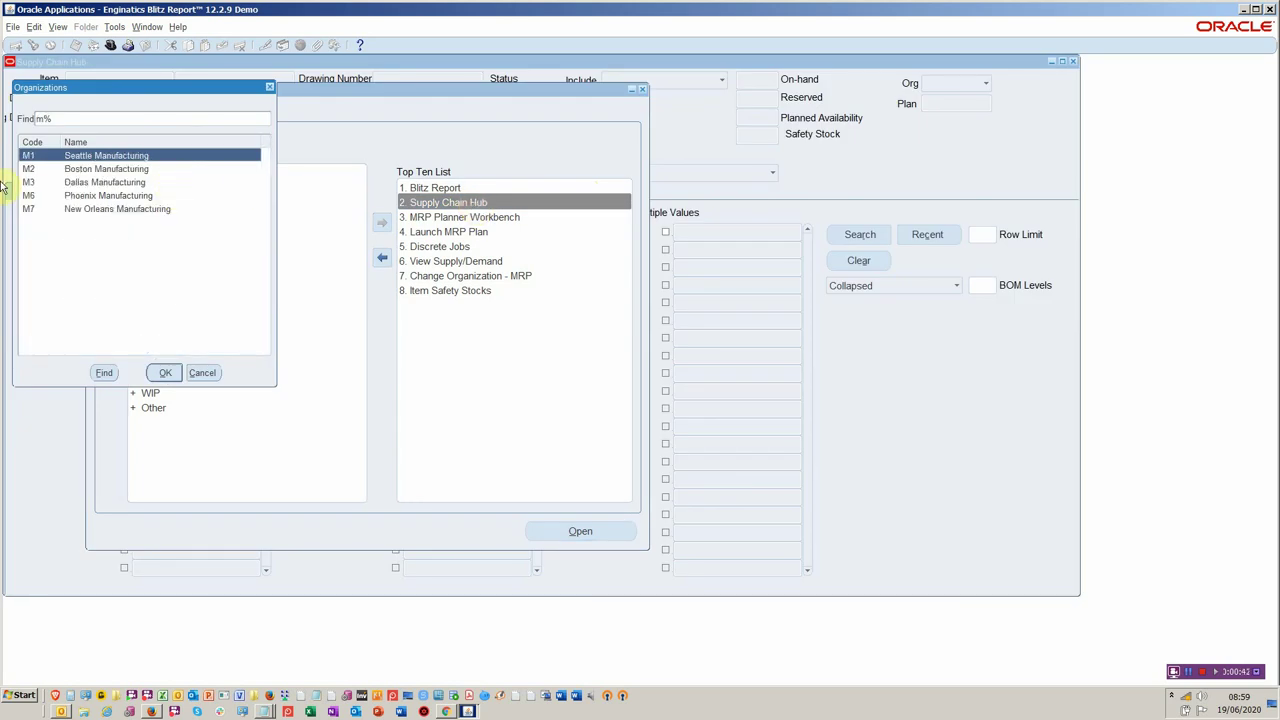
pyautogui.doubleClick(48, 155)
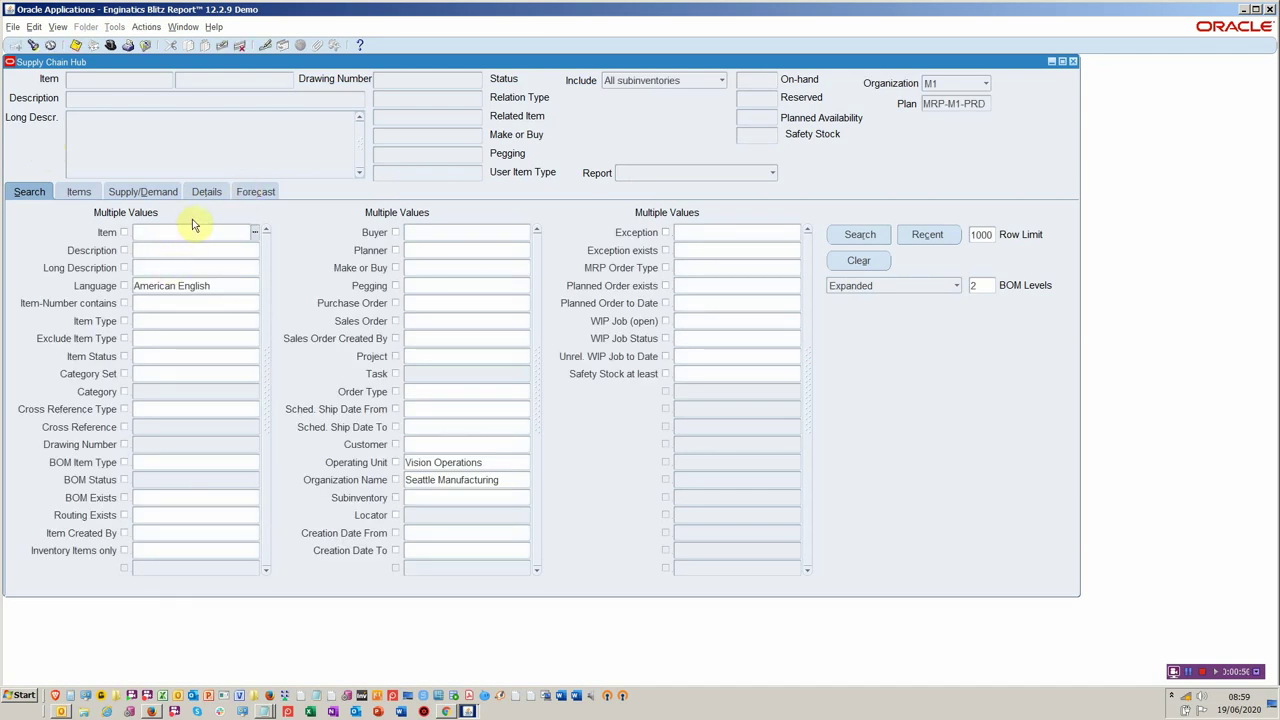
# Restrict the search criteria to item numbers containing as5
pyautogui.click(153, 305)
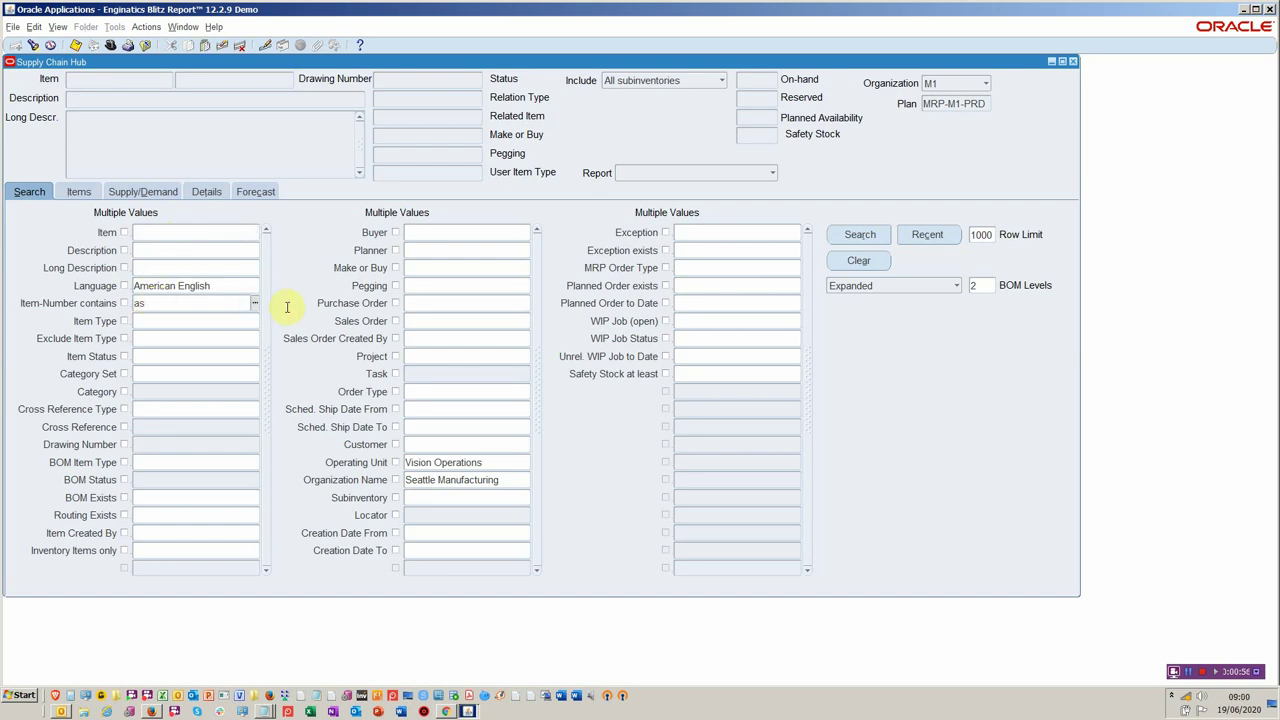
pyautogui.press('Tab')
pyautogui.click(437, 232)
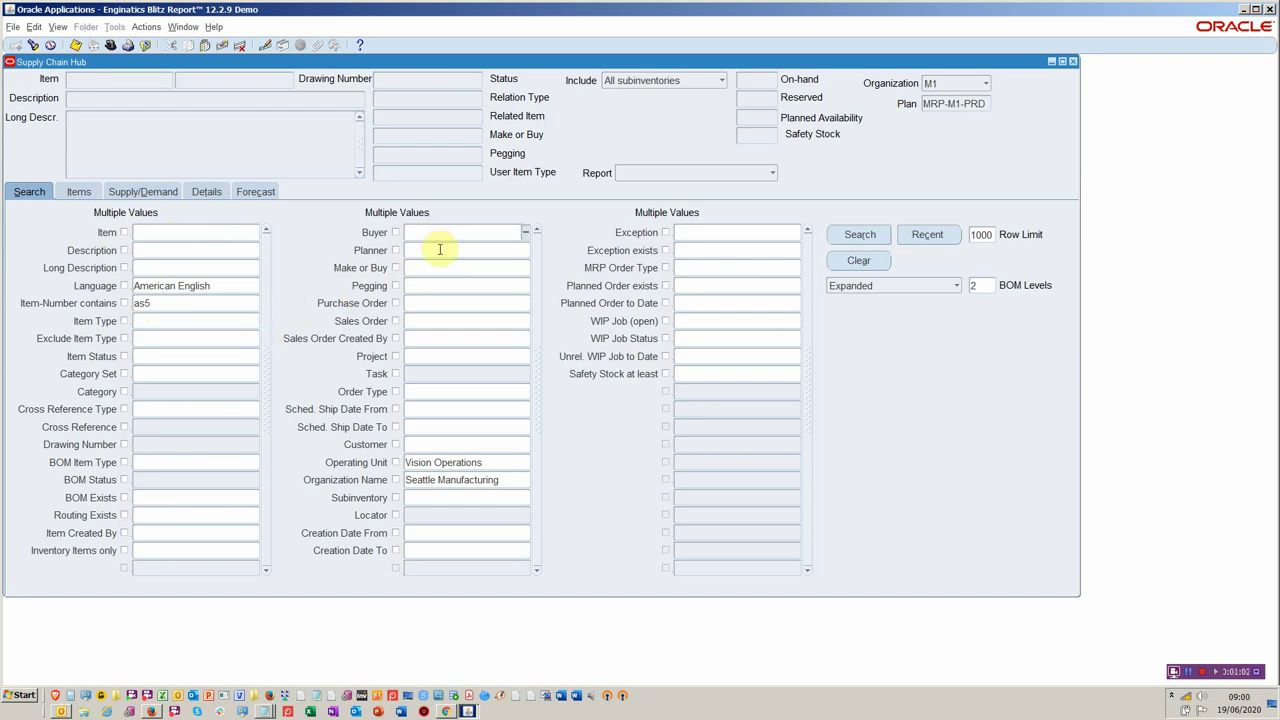
pyautogui.click(440, 250)
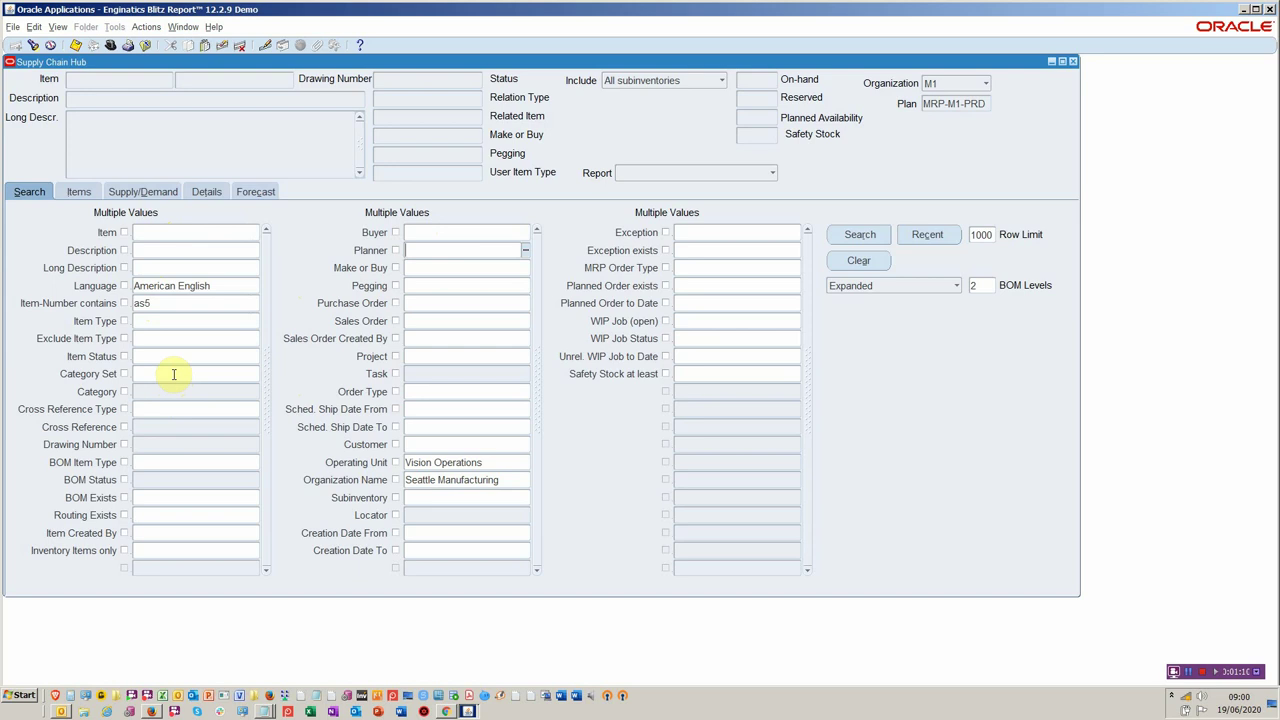
pyautogui.click(183, 337)
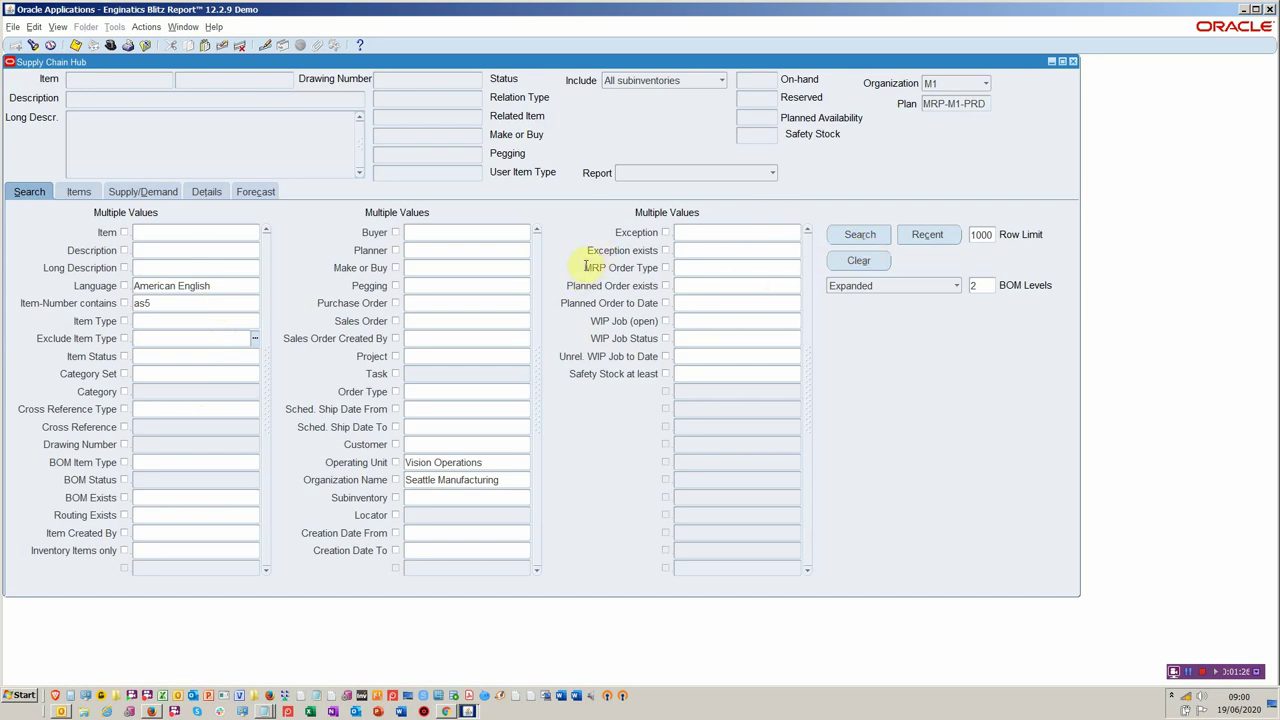
# Allow multiple values for Buyer, pick the first two buyers in the list, and clear the Buyer value again
pyautogui.click(397, 232)
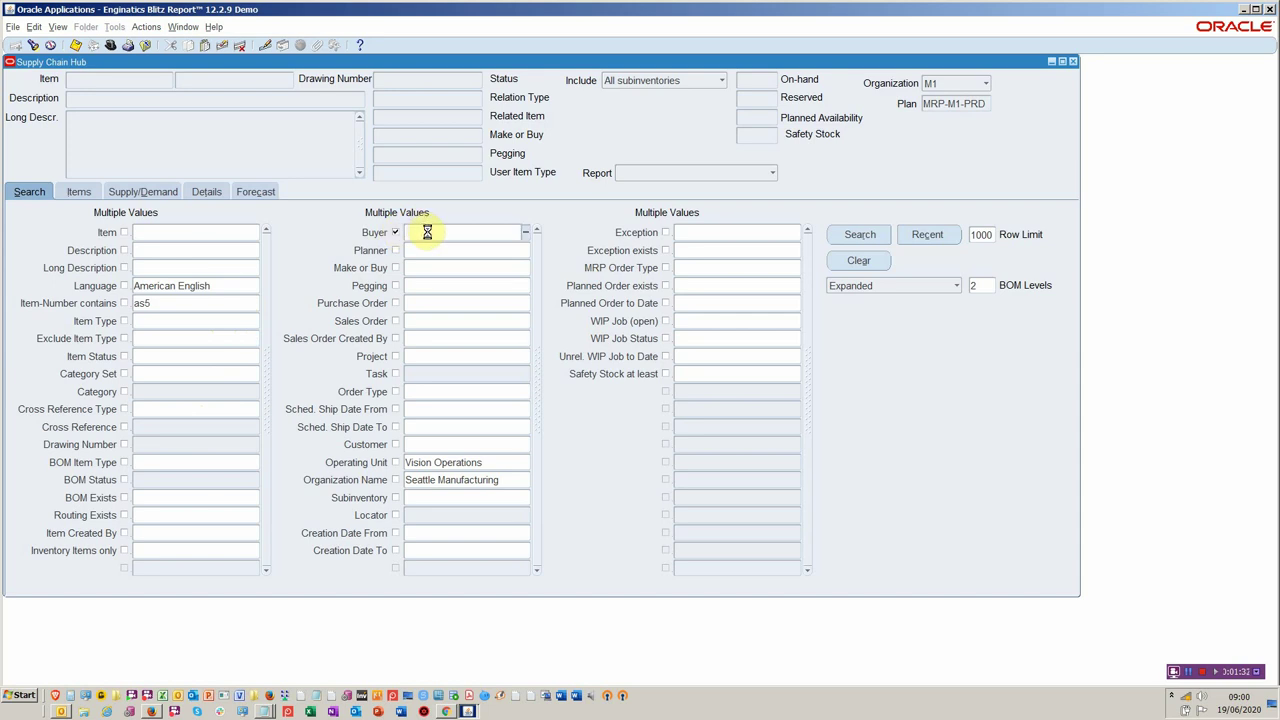
pyautogui.press('Escape')
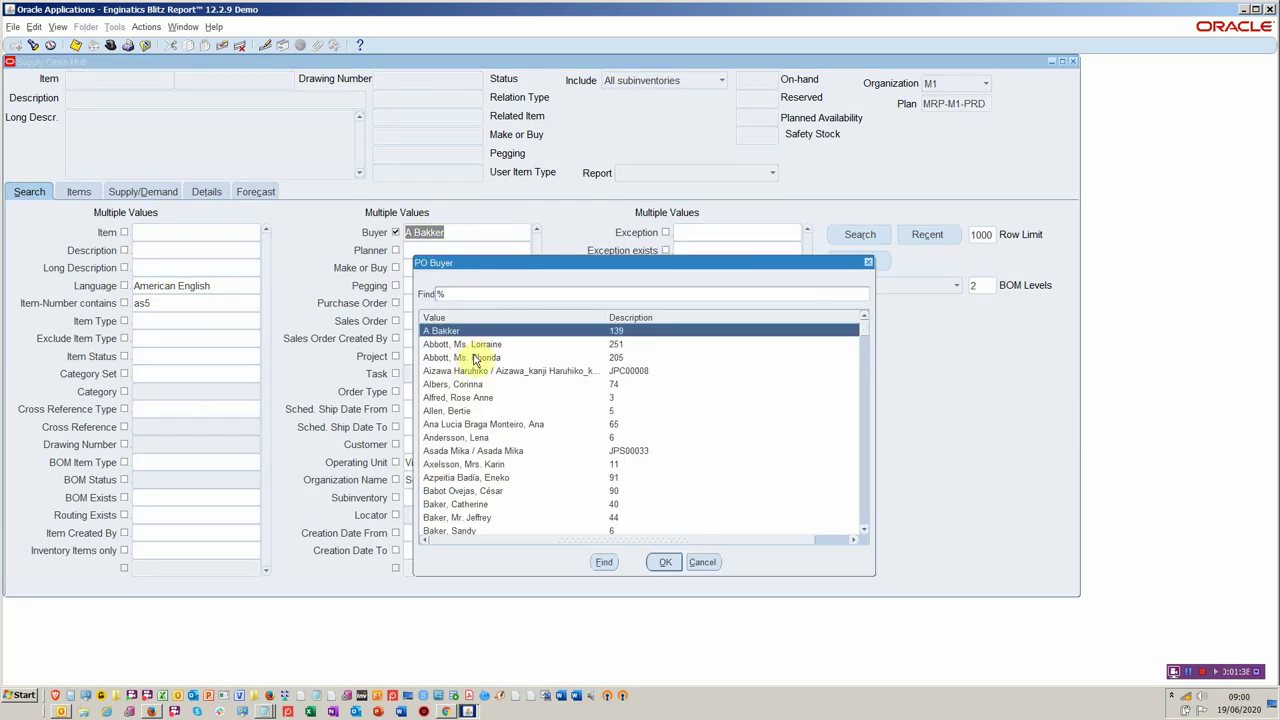
pyautogui.keyDown('ctrl'); pyautogui.click(480, 350); pyautogui.keyUp('ctrl')
pyautogui.press('Return')
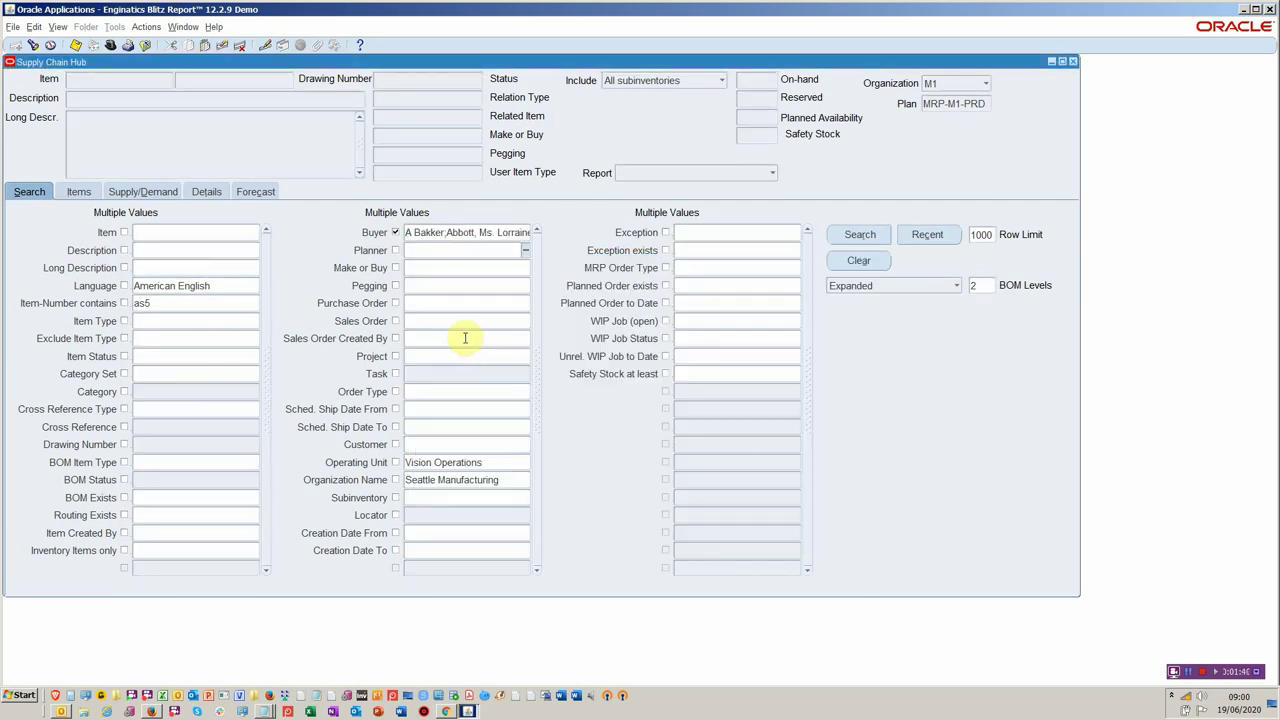
pyautogui.click(472, 233)
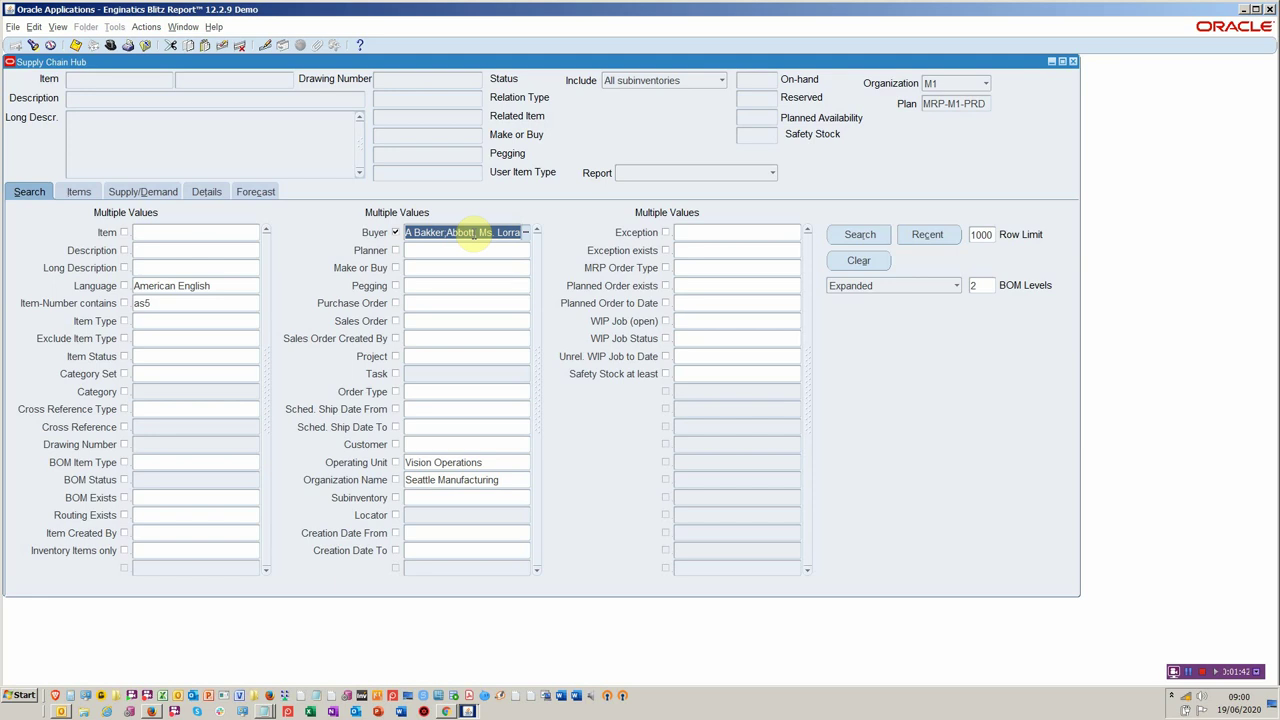
pyautogui.press('Delete')
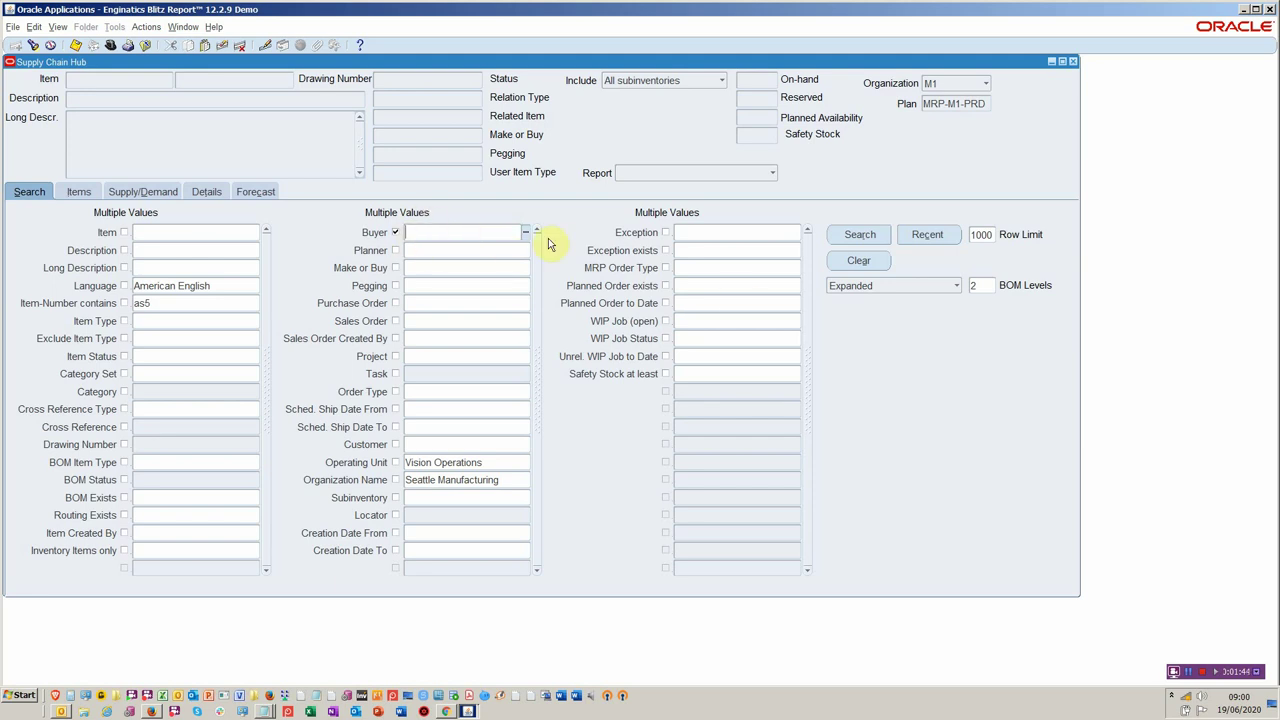
# Run the item search, and rerun it with the bill of materials display set to Collapsed
pyautogui.click(852, 233)
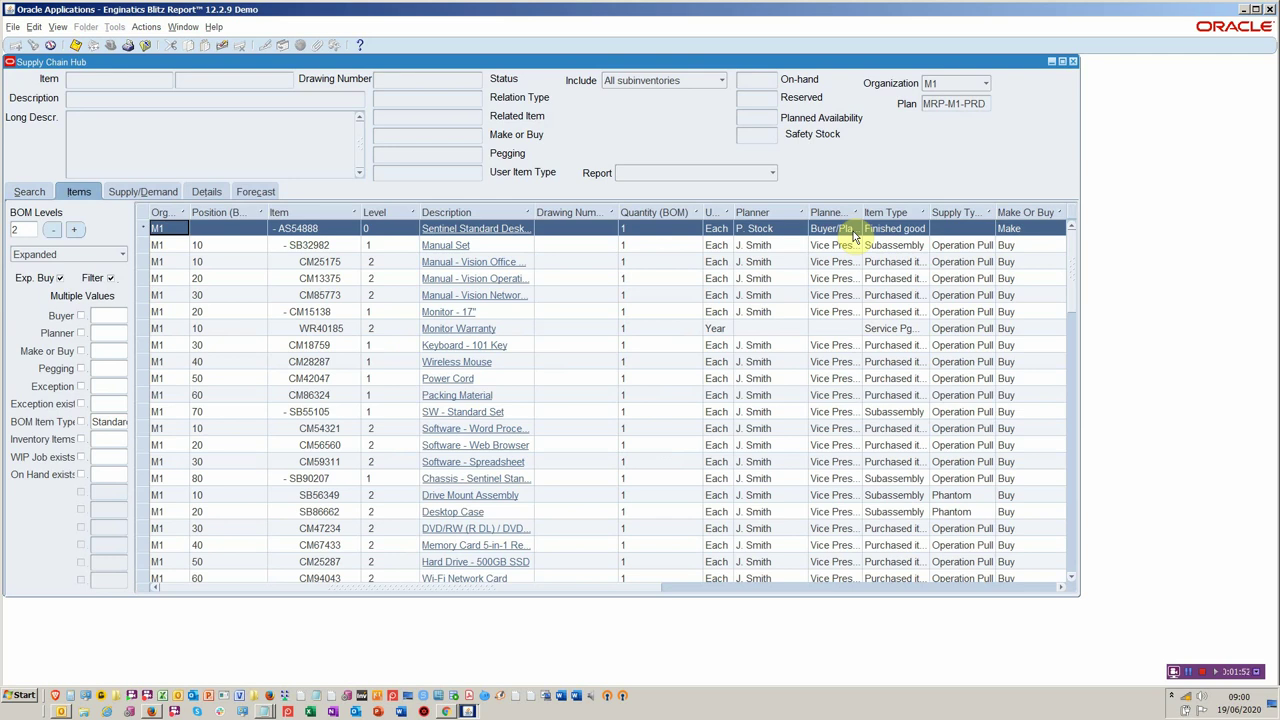
pyautogui.click(30, 191)
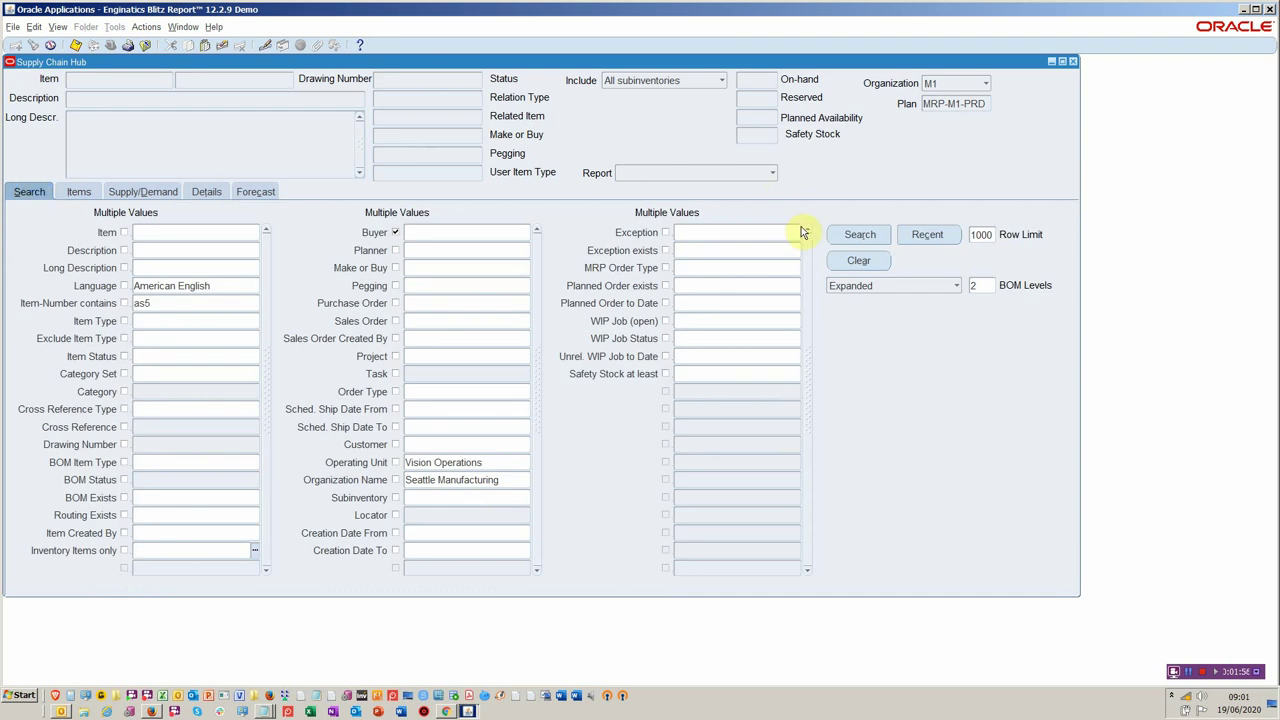
pyautogui.click(948, 288)
pyautogui.click(931, 302)
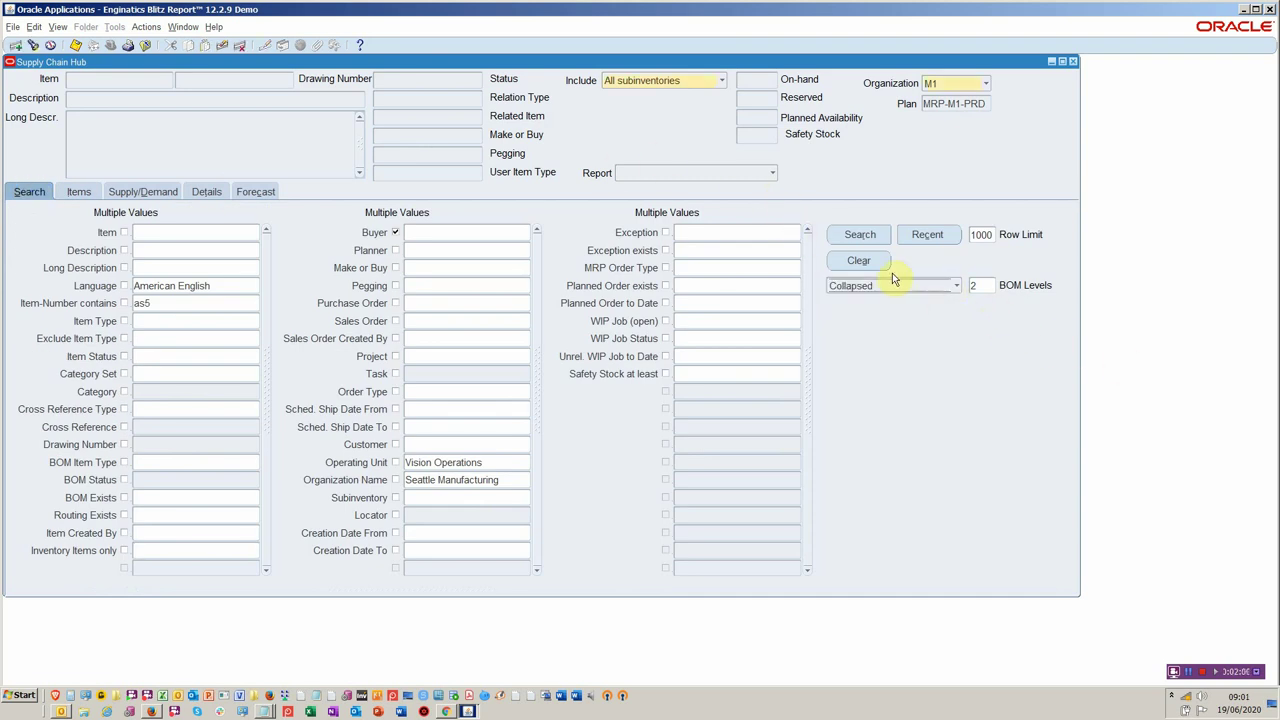
pyautogui.click(881, 244)
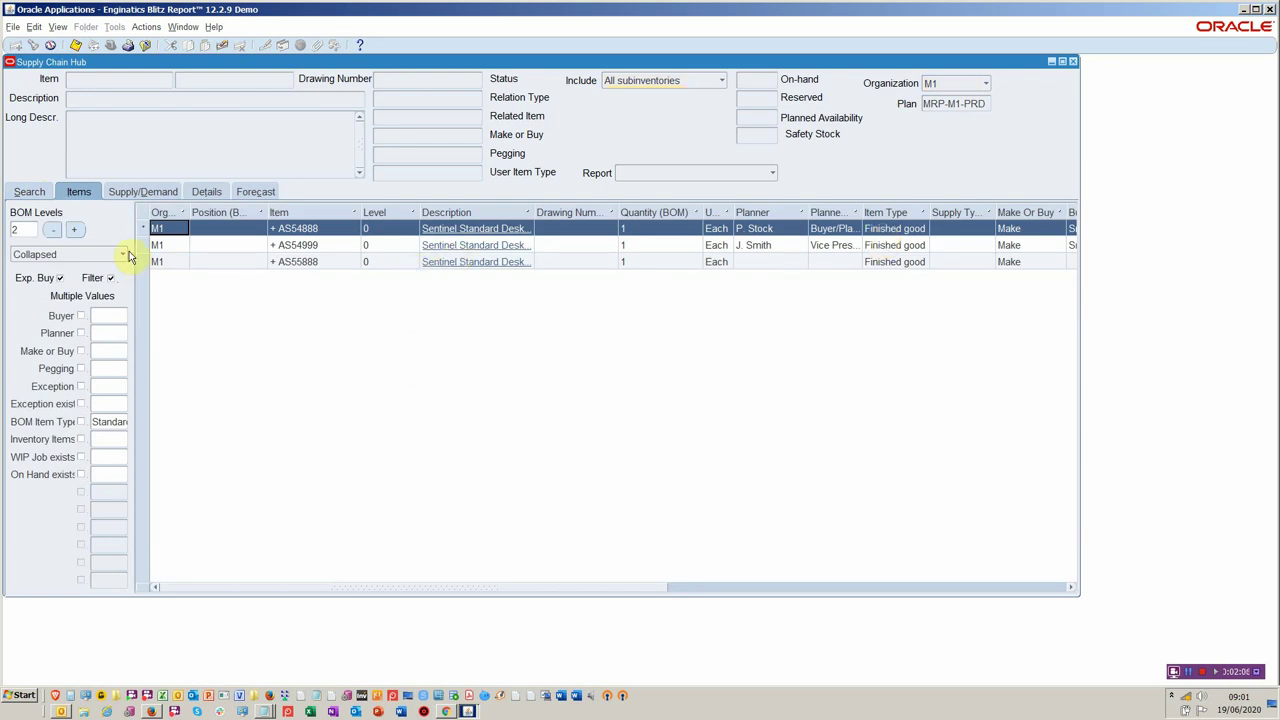
# Expand the found items to 3 BOM levels and review their planning, stock, lead time and exception columns
pyautogui.click(80, 230)
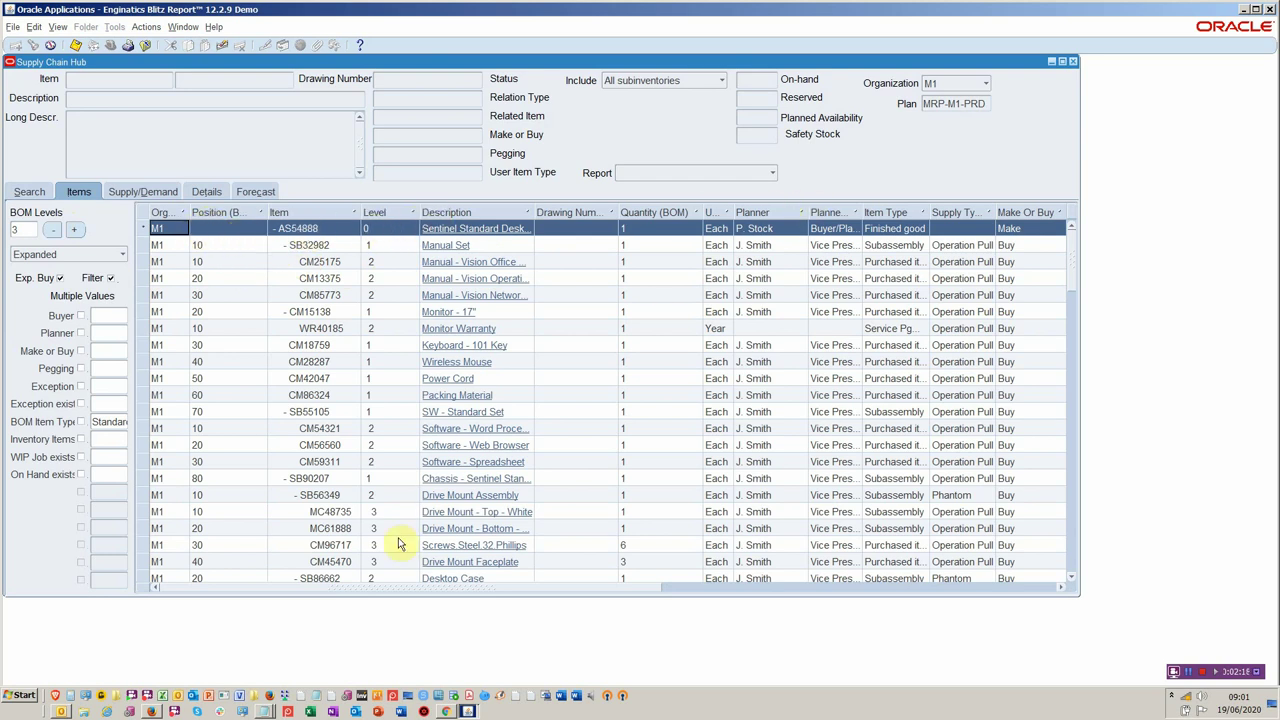
pyautogui.moveTo(490, 588); pyautogui.dragTo(692, 578)
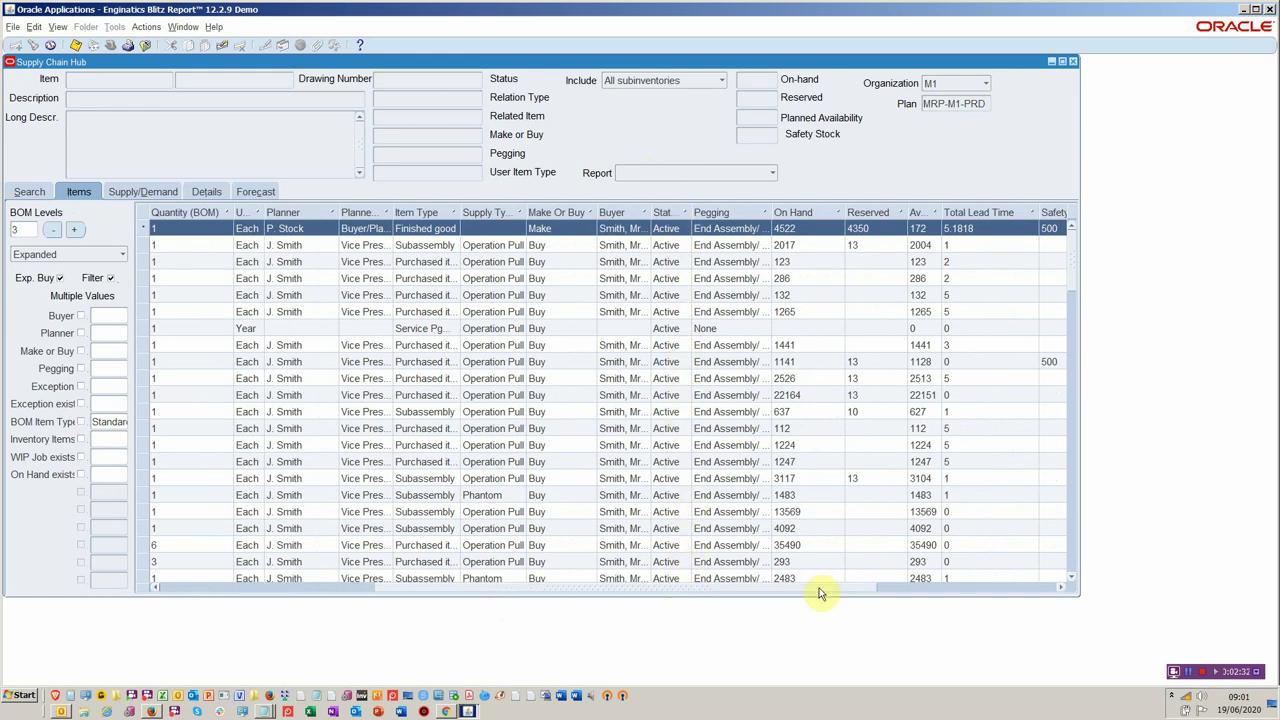
pyautogui.moveTo(820, 589); pyautogui.dragTo(886, 570)
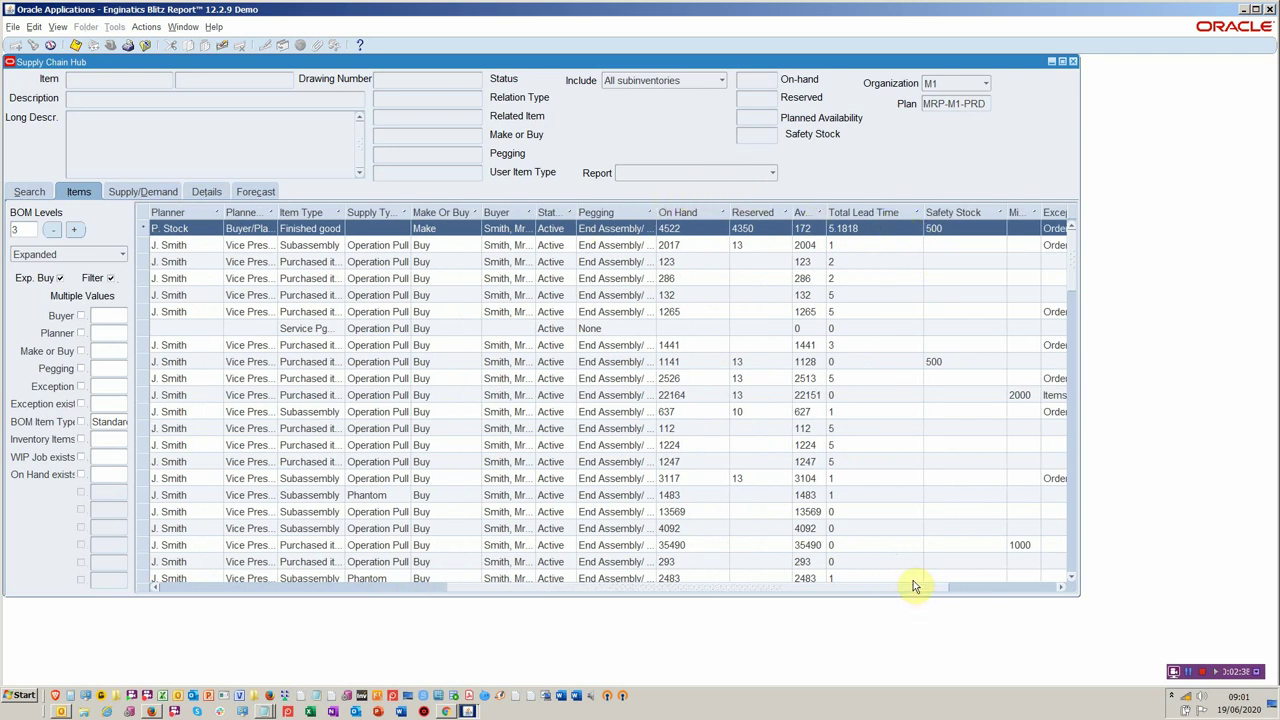
pyautogui.moveTo(914, 588); pyautogui.dragTo(968, 575)
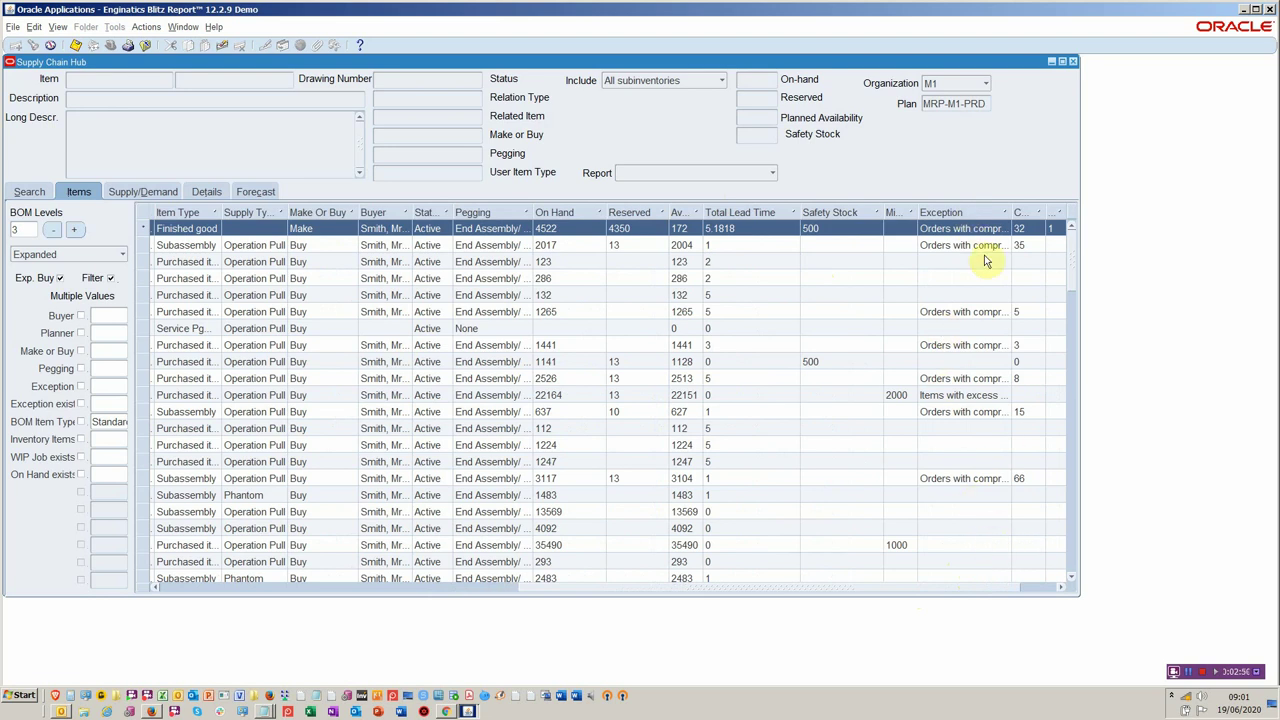
pyautogui.click(953, 582)
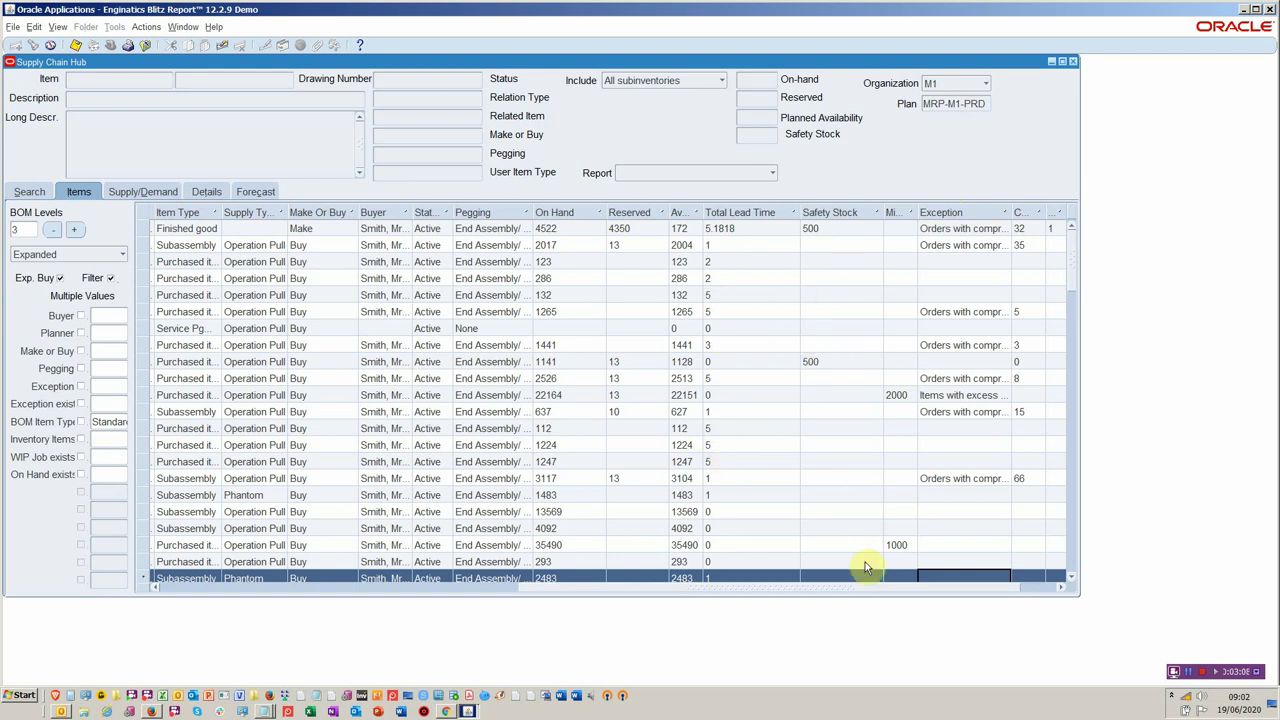
# Select the BOM rows from Desktop Case SB86662 downward and run the INV Material Transactions report for them
pyautogui.moveTo(855, 588); pyautogui.dragTo(565, 587)
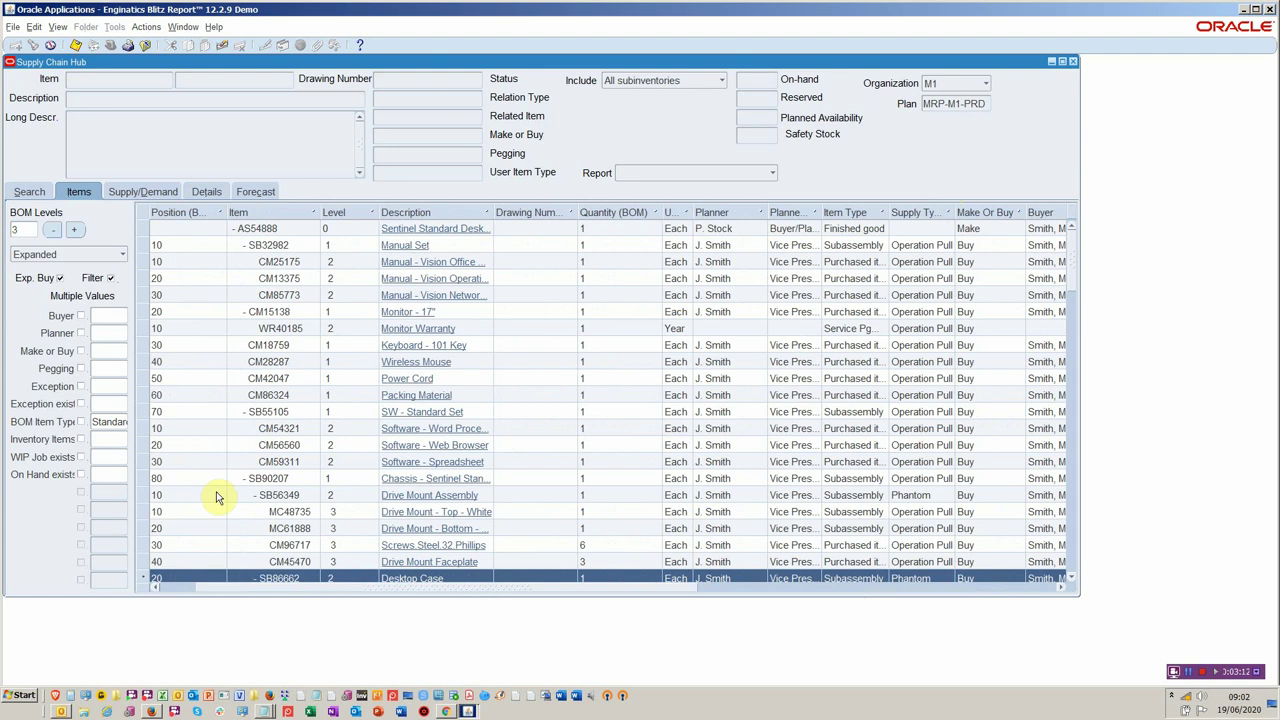
pyautogui.moveTo(190, 578); pyautogui.dragTo(209, 586)
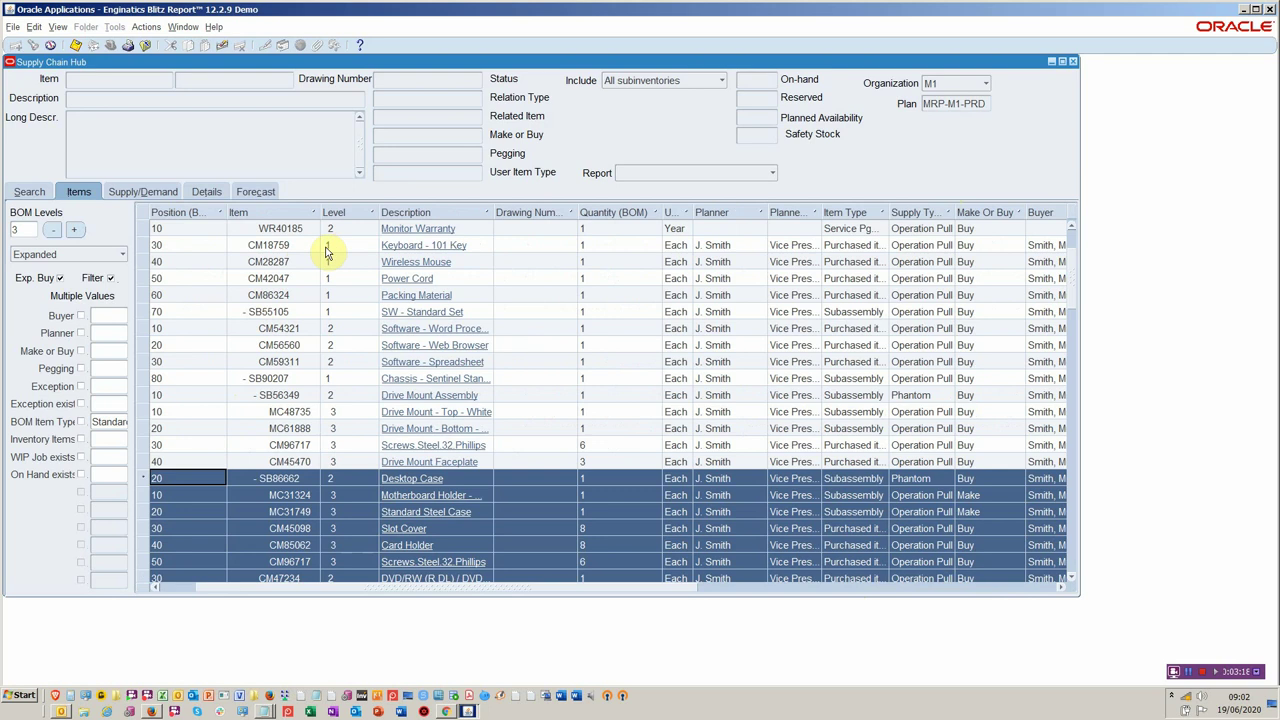
pyautogui.click(690, 173)
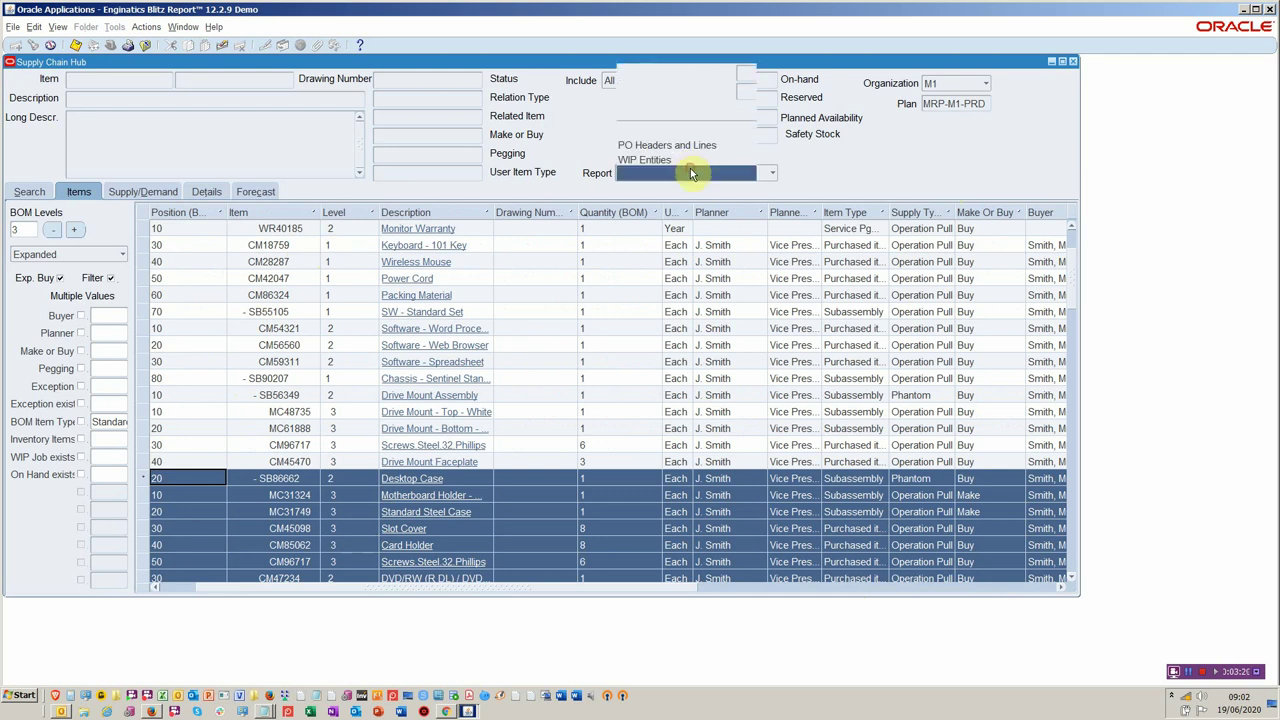
pyautogui.scroll(1, 765, 93)
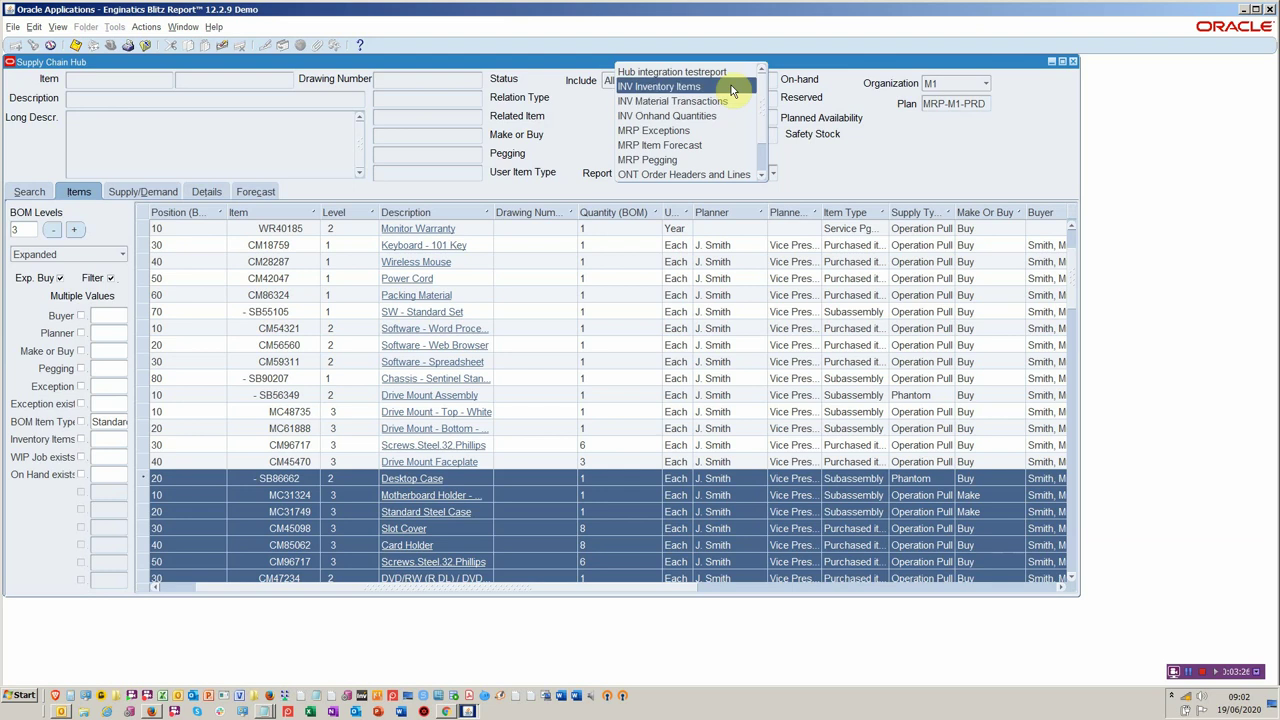
pyautogui.click(721, 102)
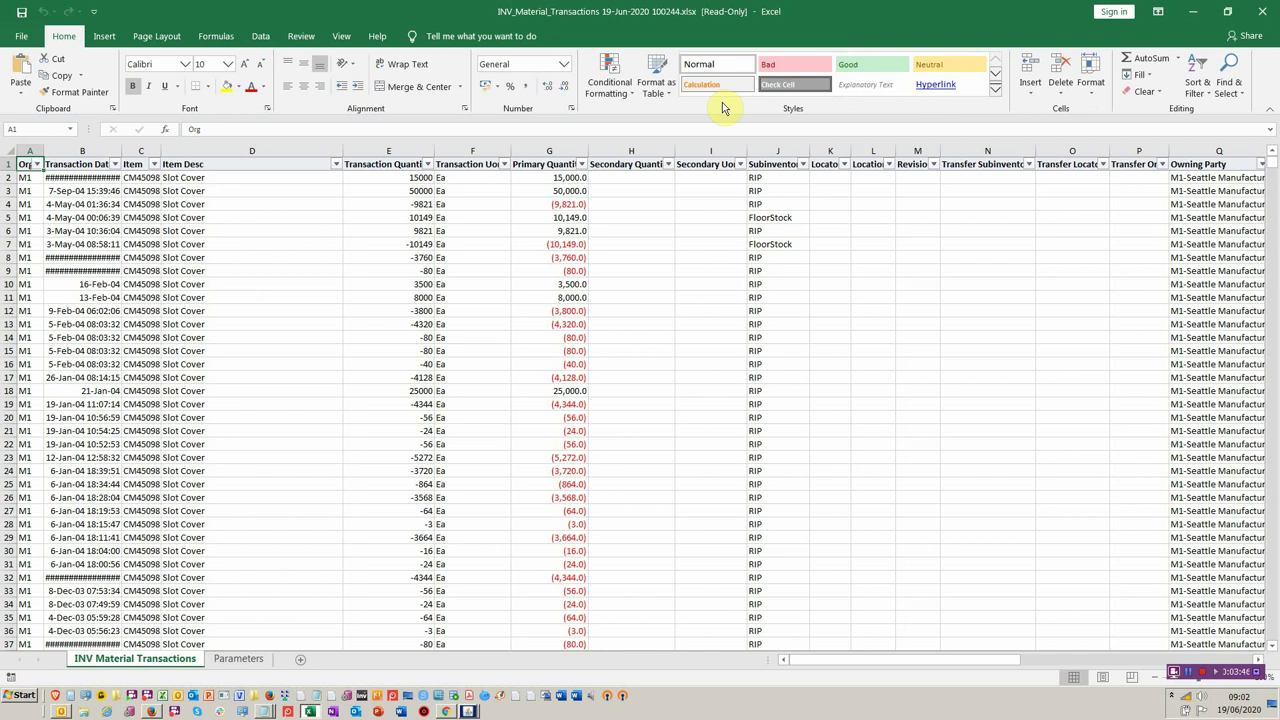
# In Excel, fit the widths of all columns in the INV Material Transactions sheet to their contents
pyautogui.click(10, 150)
pyautogui.doubleClick(43, 150)
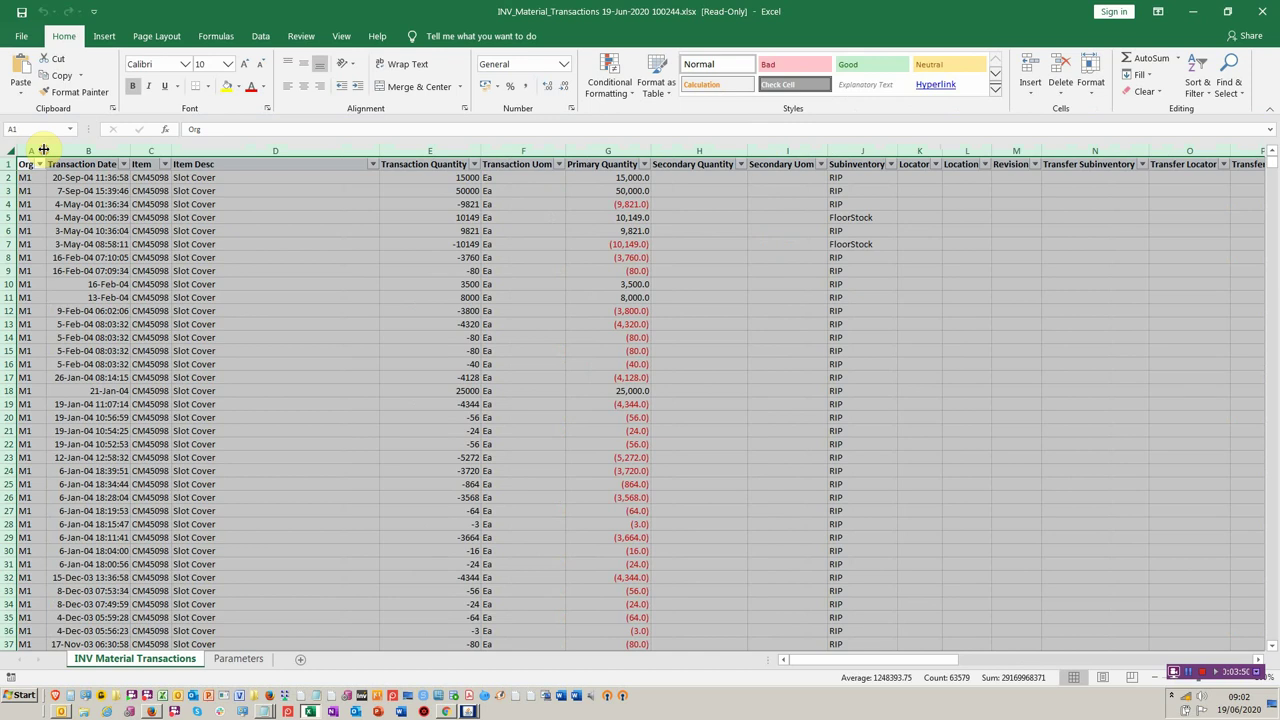
pyautogui.click(100, 177)
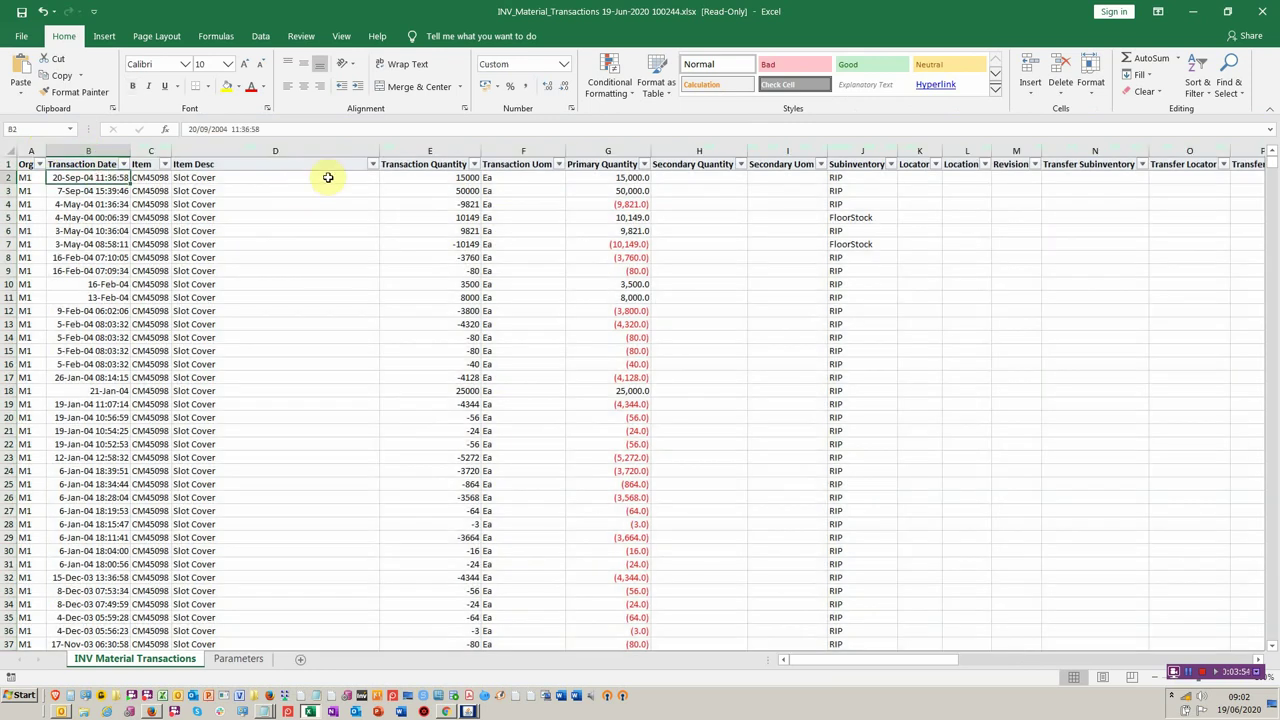
# Examine the first transaction across the columns from Item to Source Line Id, and return to its Source Type
pyautogui.press('Right')
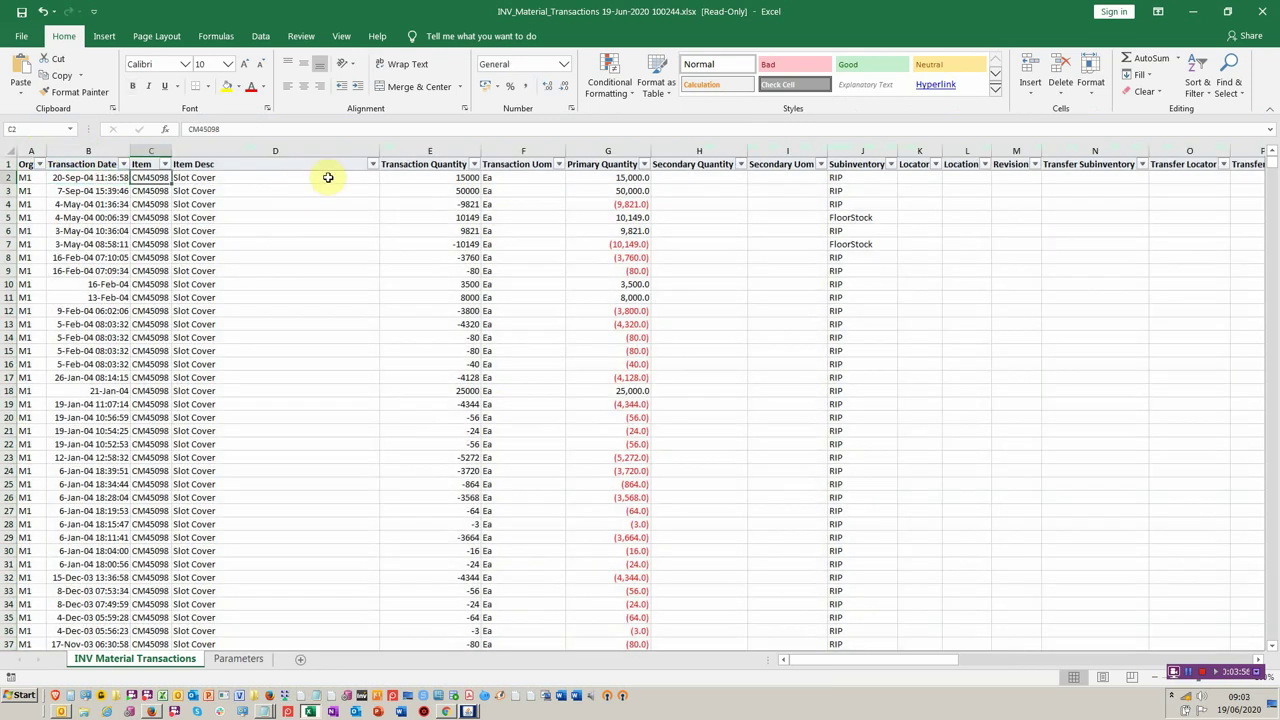
pyautogui.press('Right')
pyautogui.press('Right')
pyautogui.press('Right')
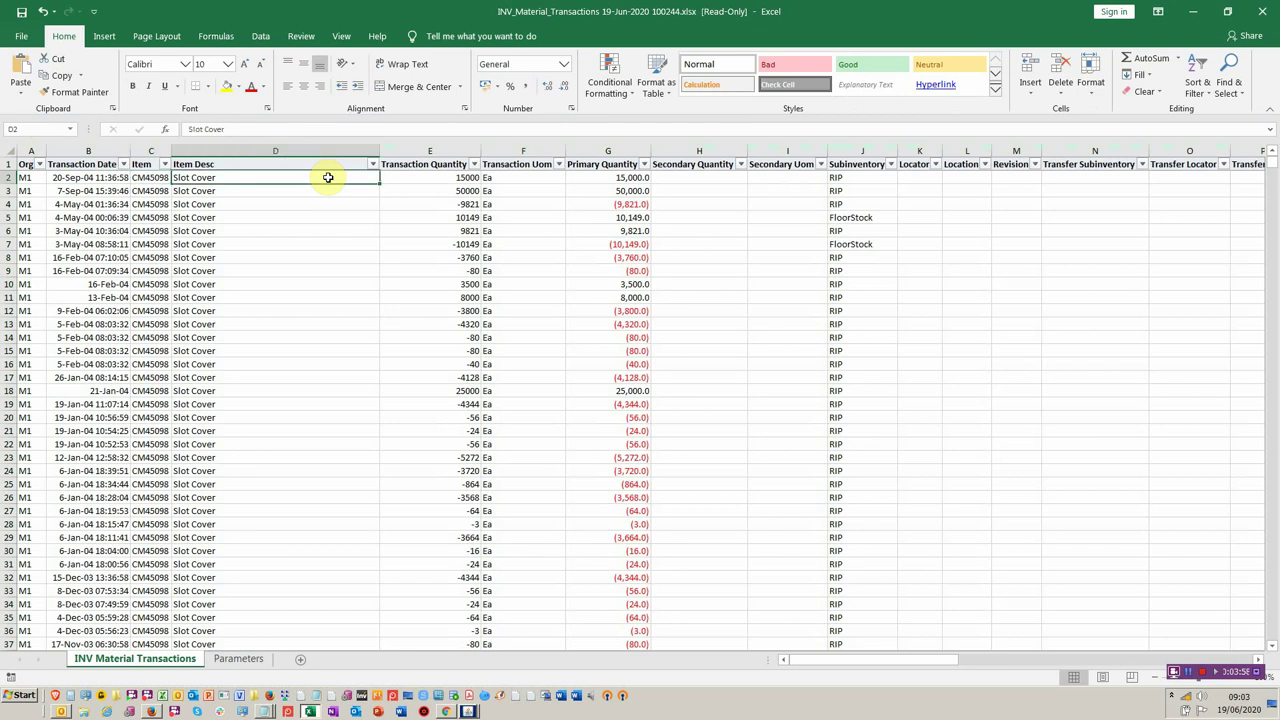
pyautogui.press('Left')
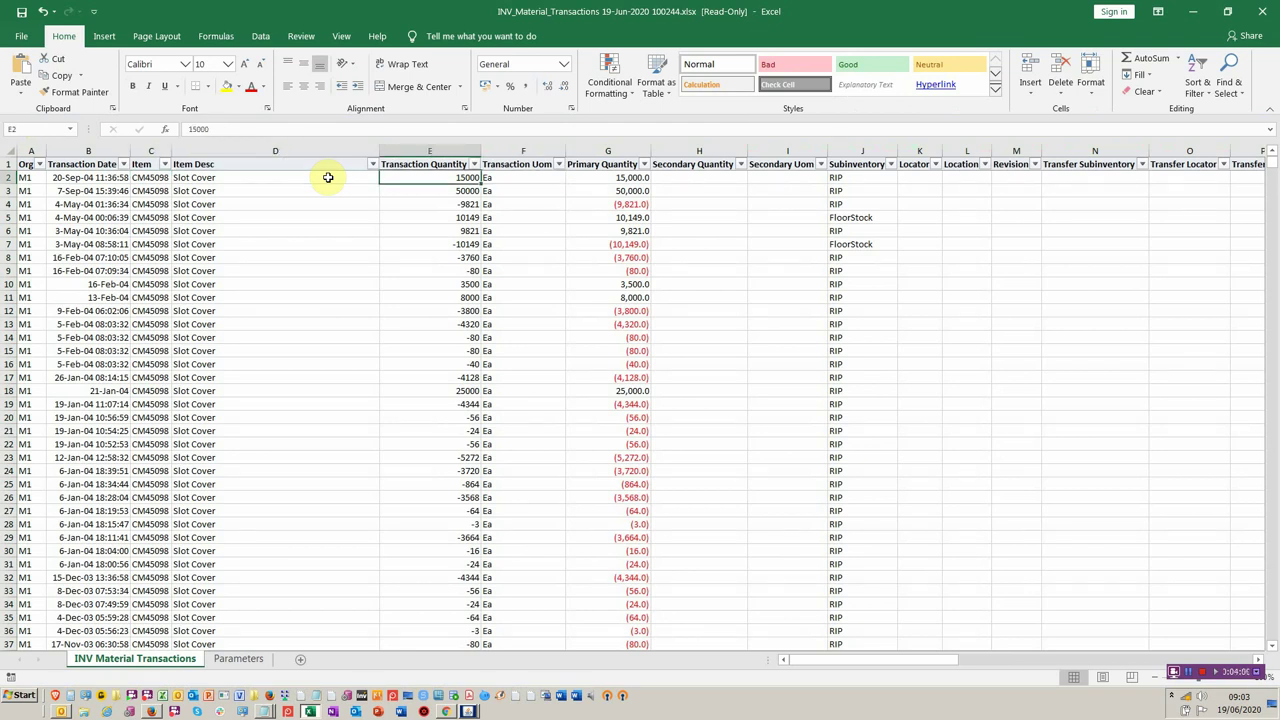
pyautogui.press('Right')
pyautogui.press('Right')
pyautogui.press('Right')
pyautogui.press('Right')
pyautogui.press('Right')
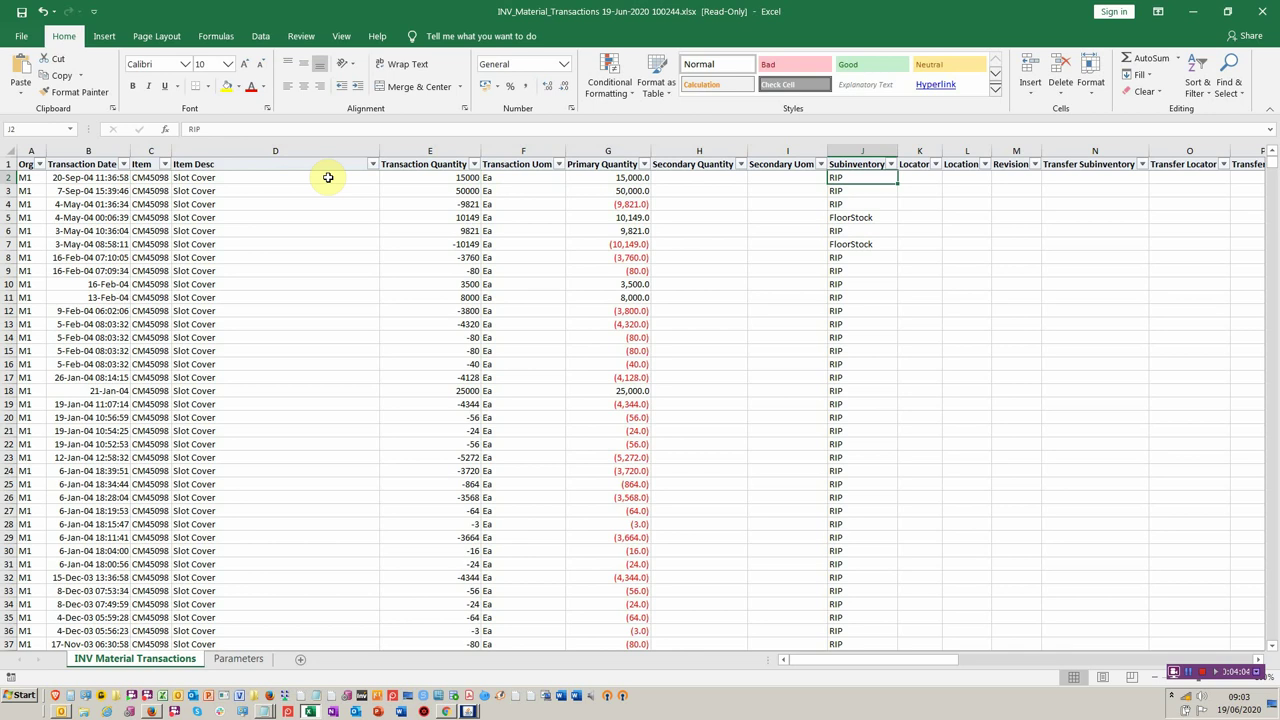
pyautogui.press('Right')
pyautogui.press('Right')
pyautogui.press('Right')
pyautogui.press('Right')
pyautogui.press('Right')
pyautogui.press('Right')
pyautogui.press('Right')
pyautogui.press('Right')
pyautogui.press('Right')
pyautogui.press('Right')
pyautogui.press('Right')
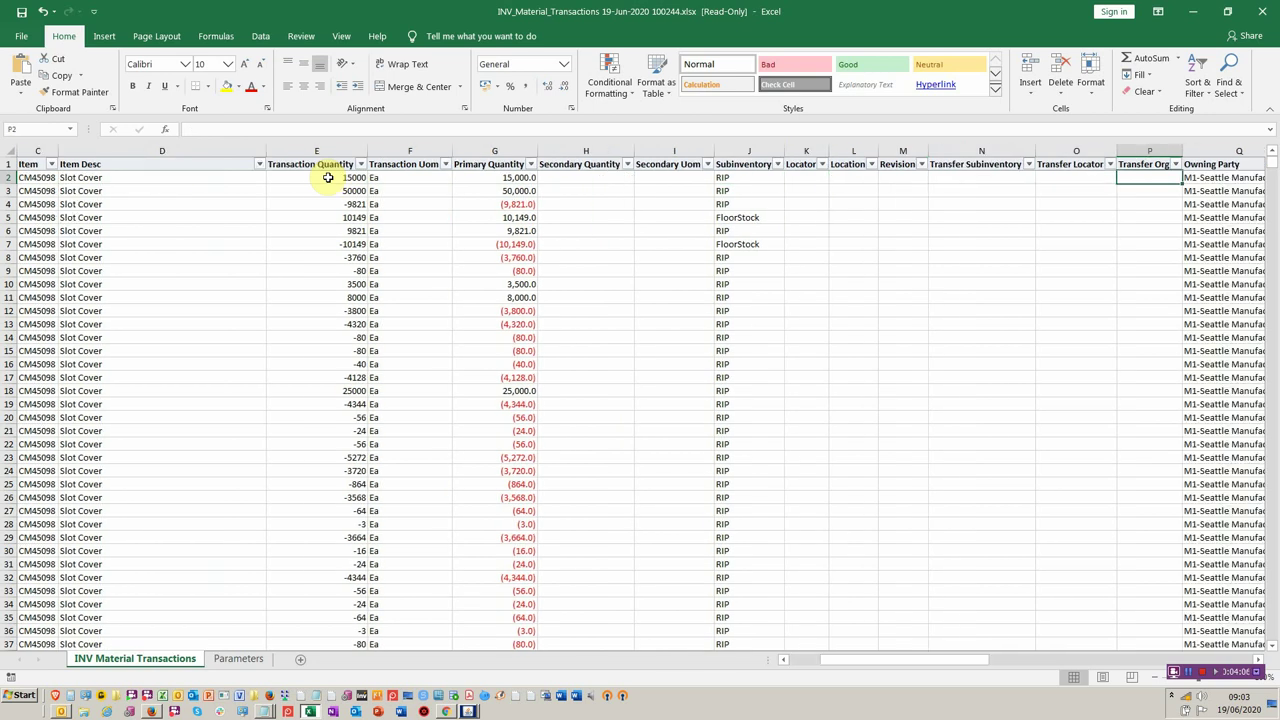
pyautogui.press('Right')
pyautogui.press('Right')
pyautogui.press('Right')
pyautogui.press('Right')
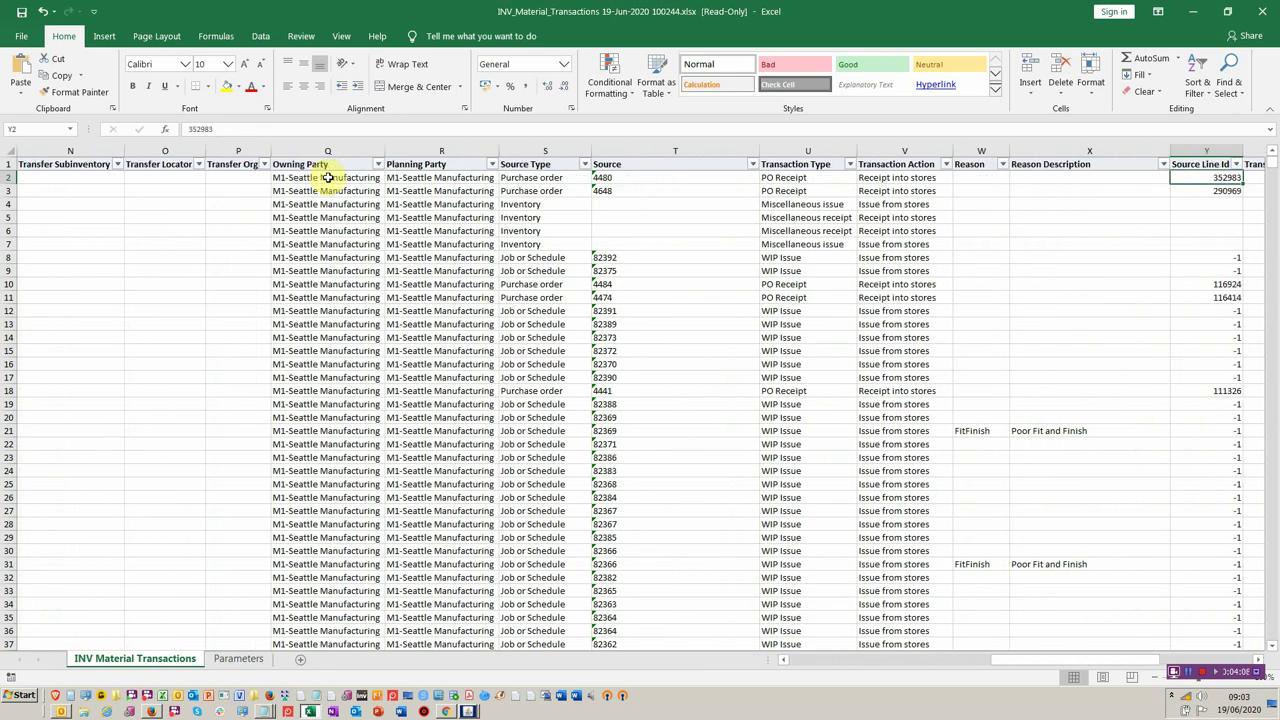
pyautogui.press('Left')
pyautogui.press('Left')
pyautogui.press('Left')
pyautogui.press('Left')
pyautogui.press('Left')
pyautogui.press('Left')
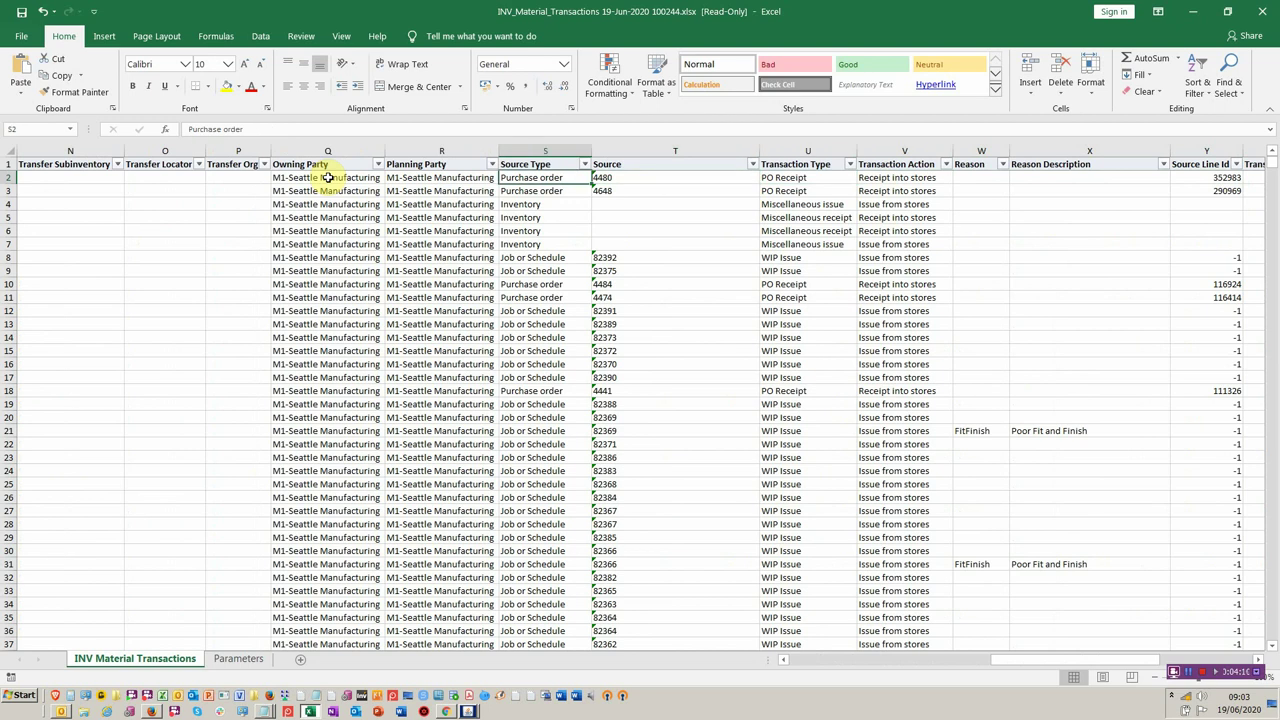
# Examine the first transaction across the remaining columns, from Source through Creation Date to Sum Transaction Quantity
pyautogui.press('Right')
pyautogui.press('Right')
pyautogui.press('Right')
pyautogui.press('Right')
pyautogui.press('Right')
pyautogui.press('Right')
pyautogui.press('Right')
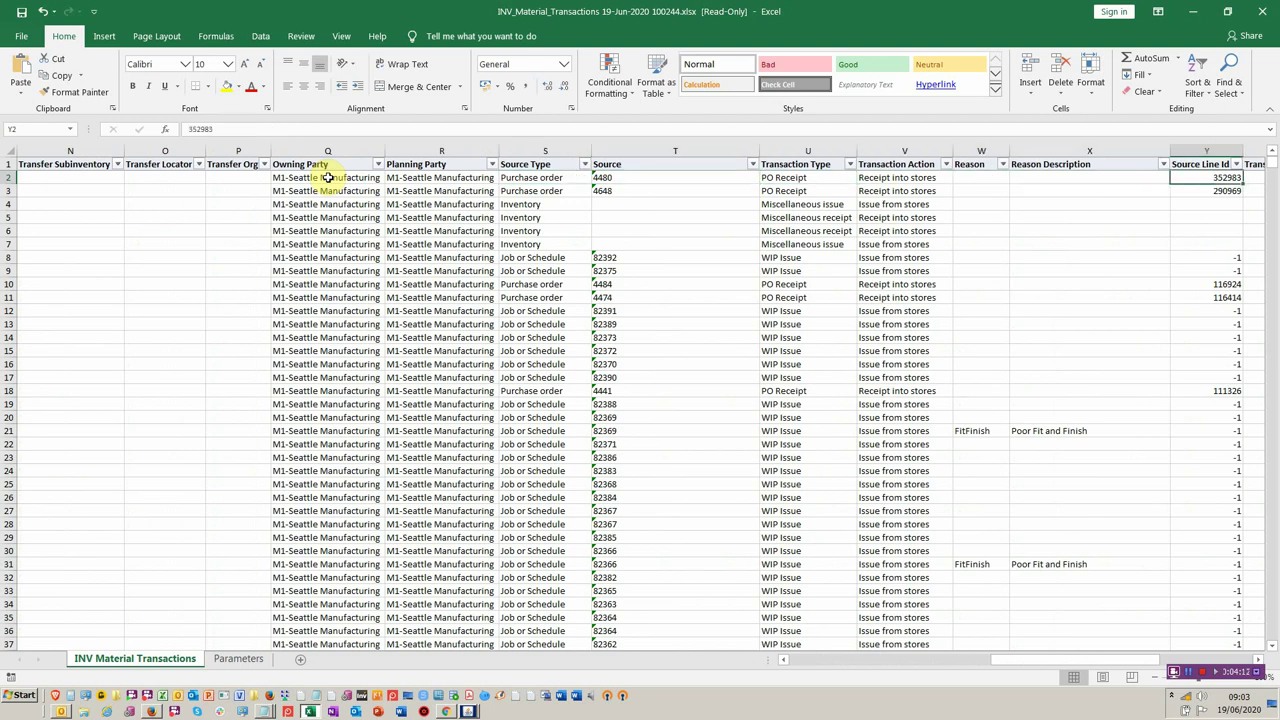
pyautogui.press('Right')
pyautogui.press('Right')
pyautogui.press('Right')
pyautogui.press('Right')
pyautogui.press('Right')
pyautogui.press('Right')
pyautogui.press('Right')
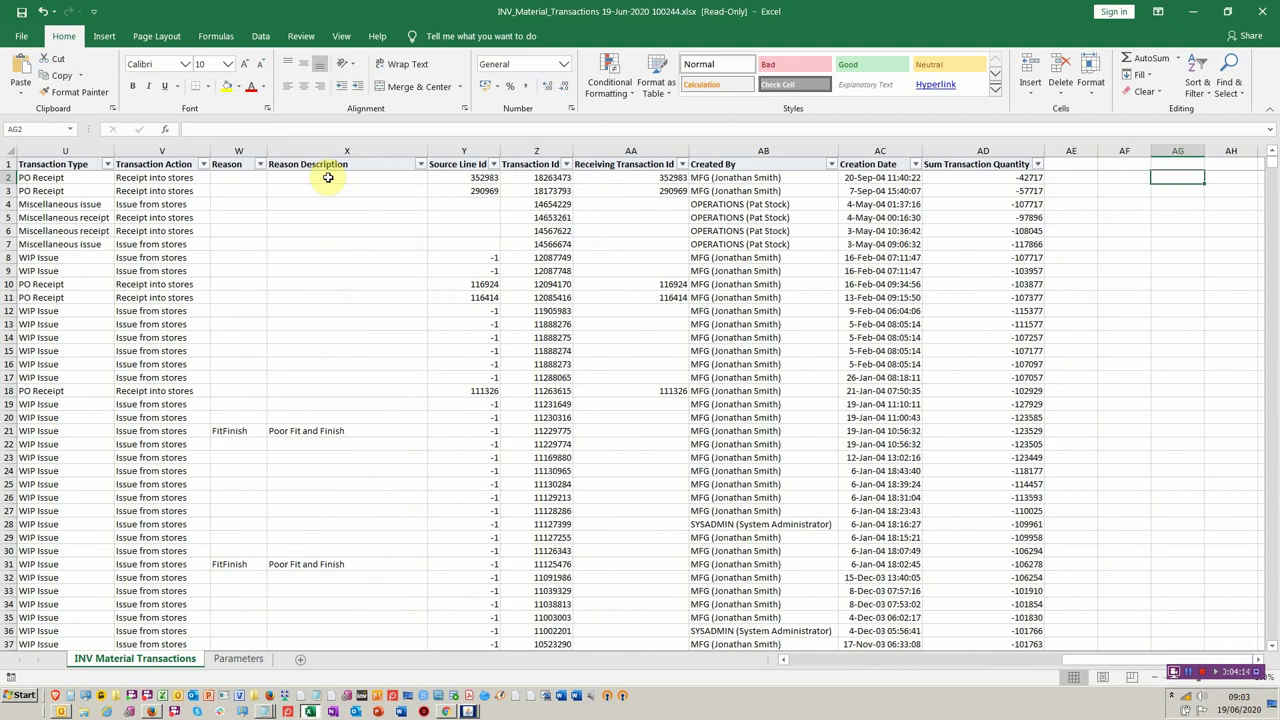
pyautogui.press('Left')
pyautogui.press('Left')
pyautogui.press('Left')
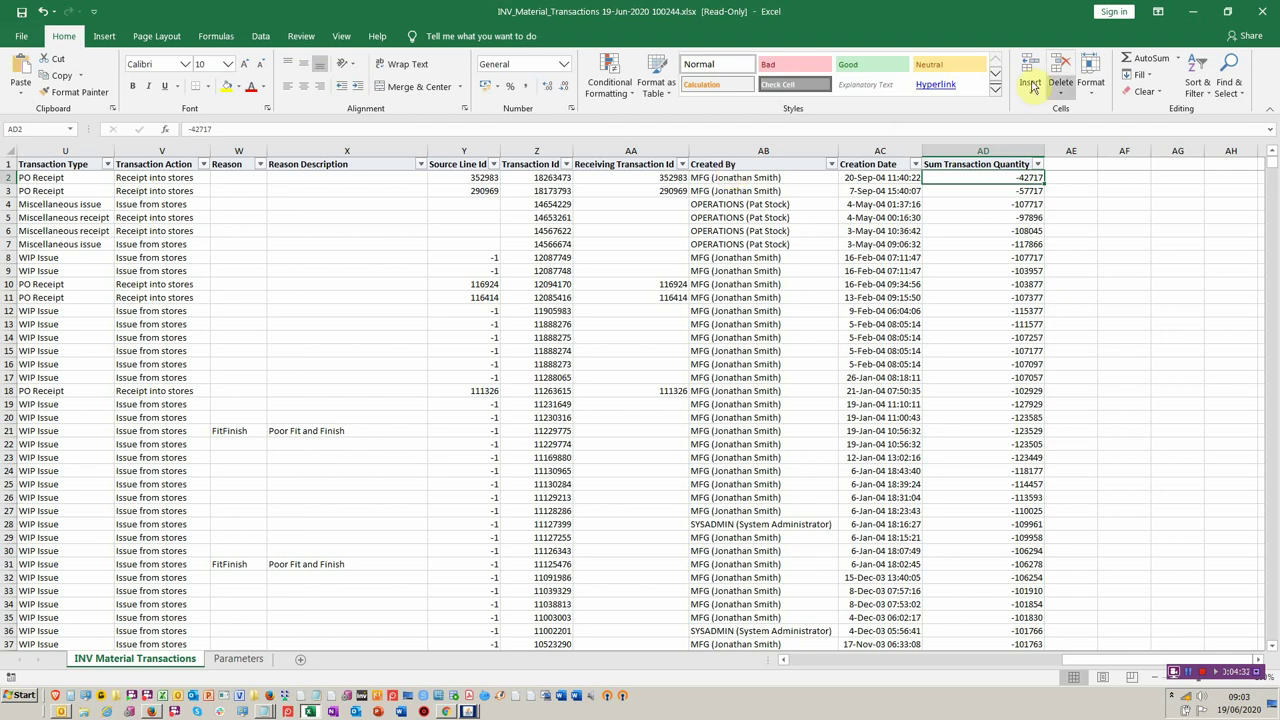
# Close the material transactions workbook without saving and run the INV Onhand Quantities report for the selected BOM rows
pyautogui.click(1265, 15)
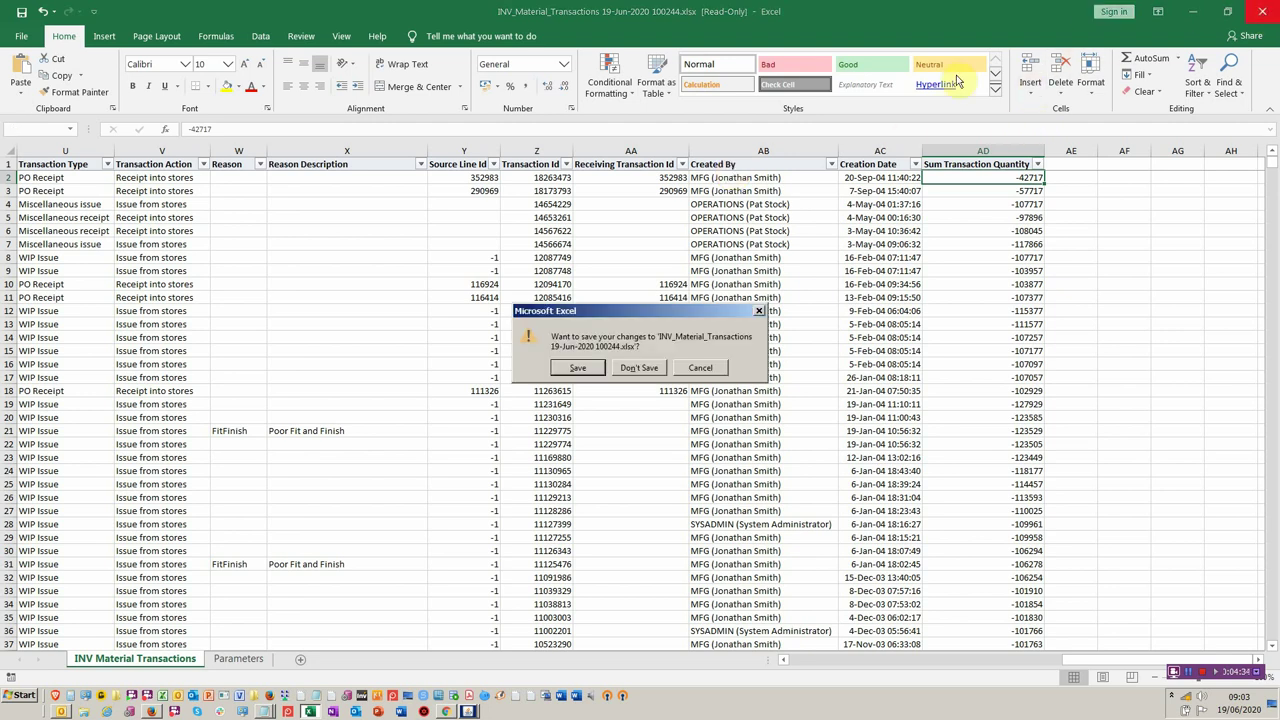
pyautogui.click(638, 369)
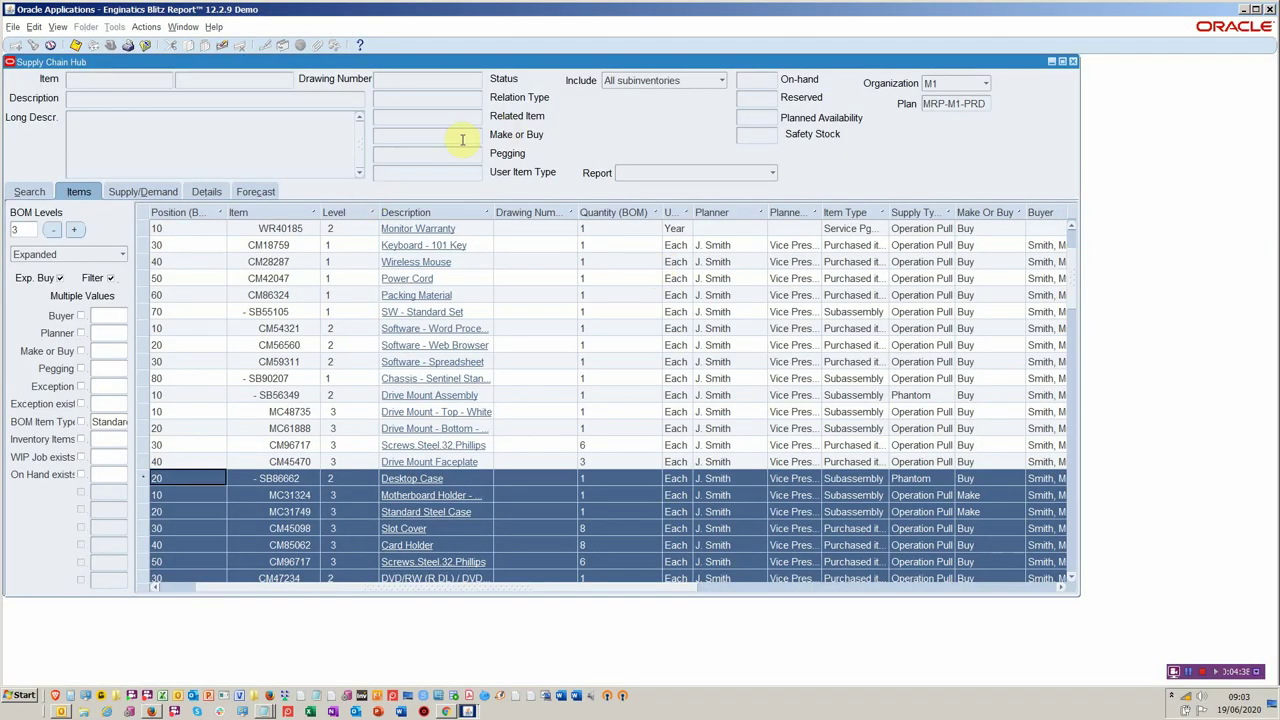
pyautogui.click(662, 170)
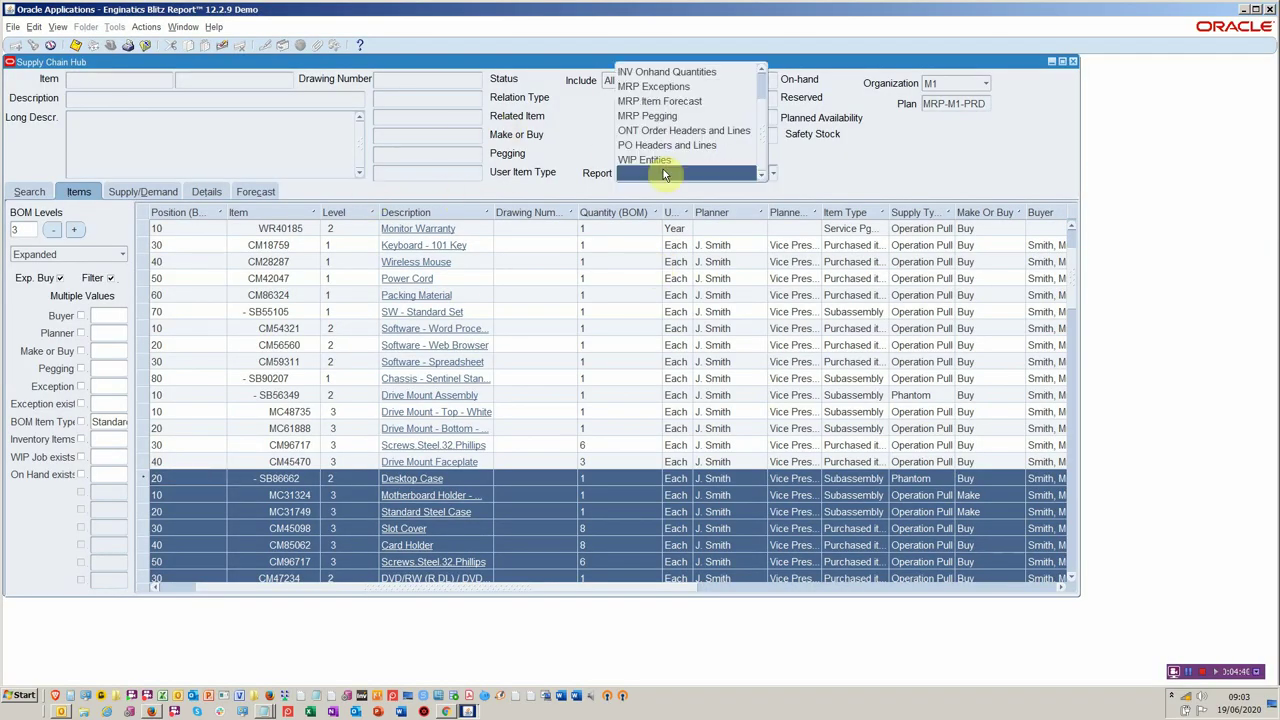
pyautogui.click(730, 73)
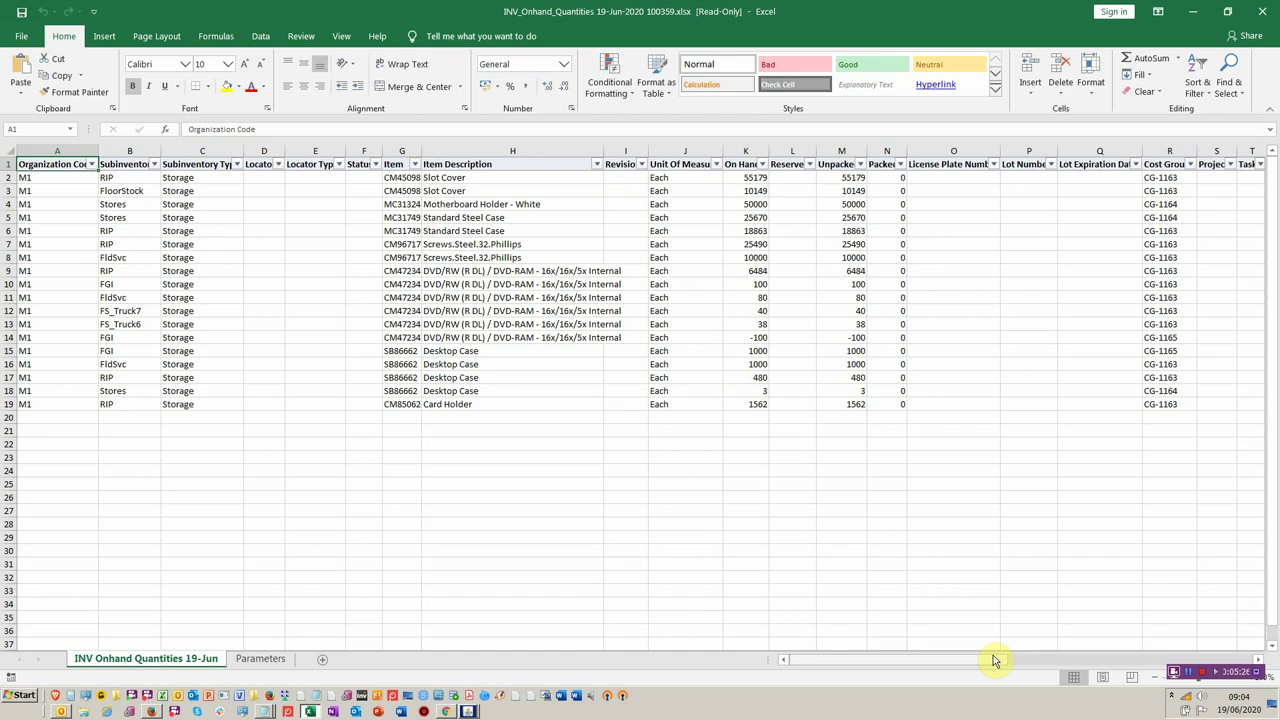
# Review the on-hand quantities report through to its last columns, close the workbook and return to the Supply Chain Hub
pyautogui.moveTo(994, 661); pyautogui.dragTo(1243, 664)
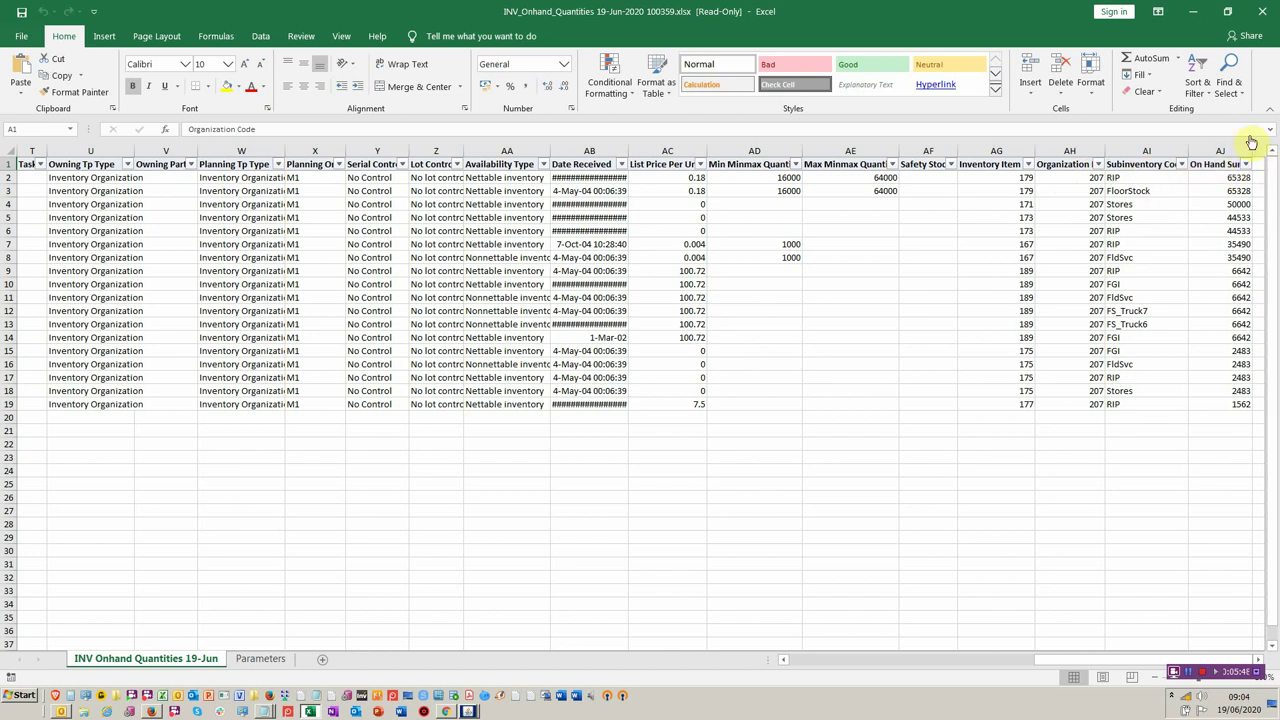
pyautogui.click(1266, 11)
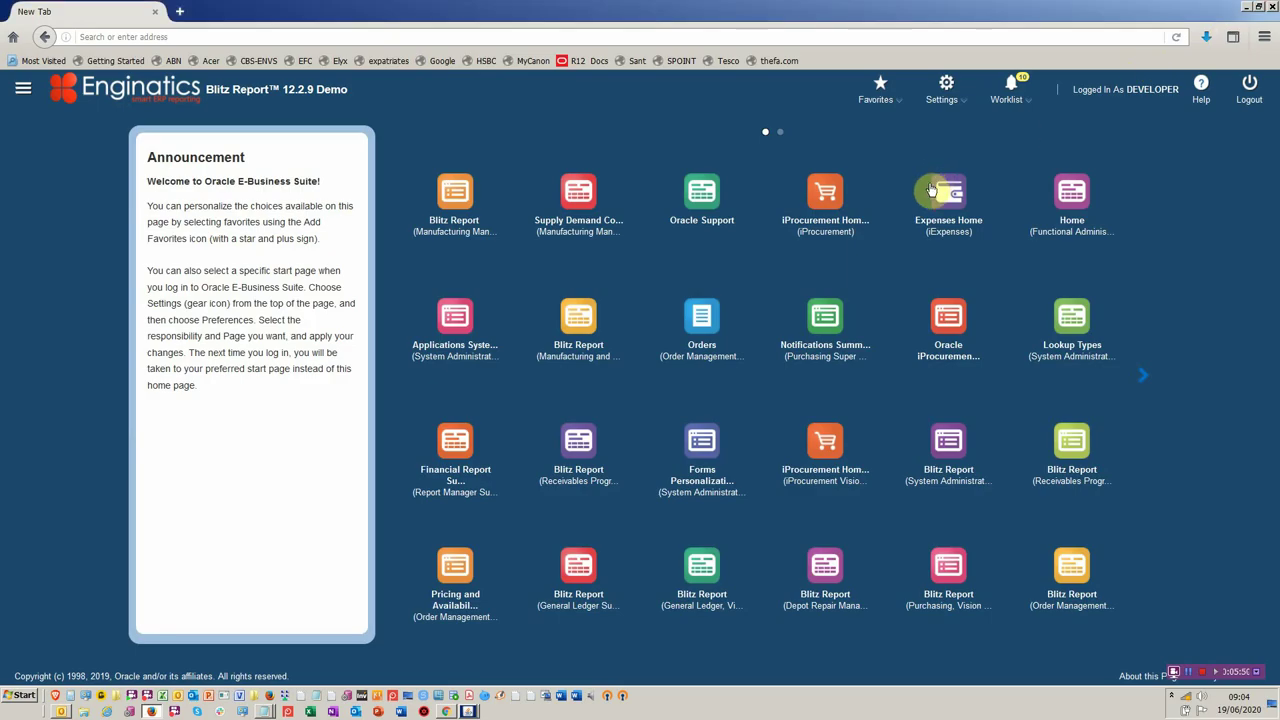
pyautogui.hotkey('alt', 'Tab')
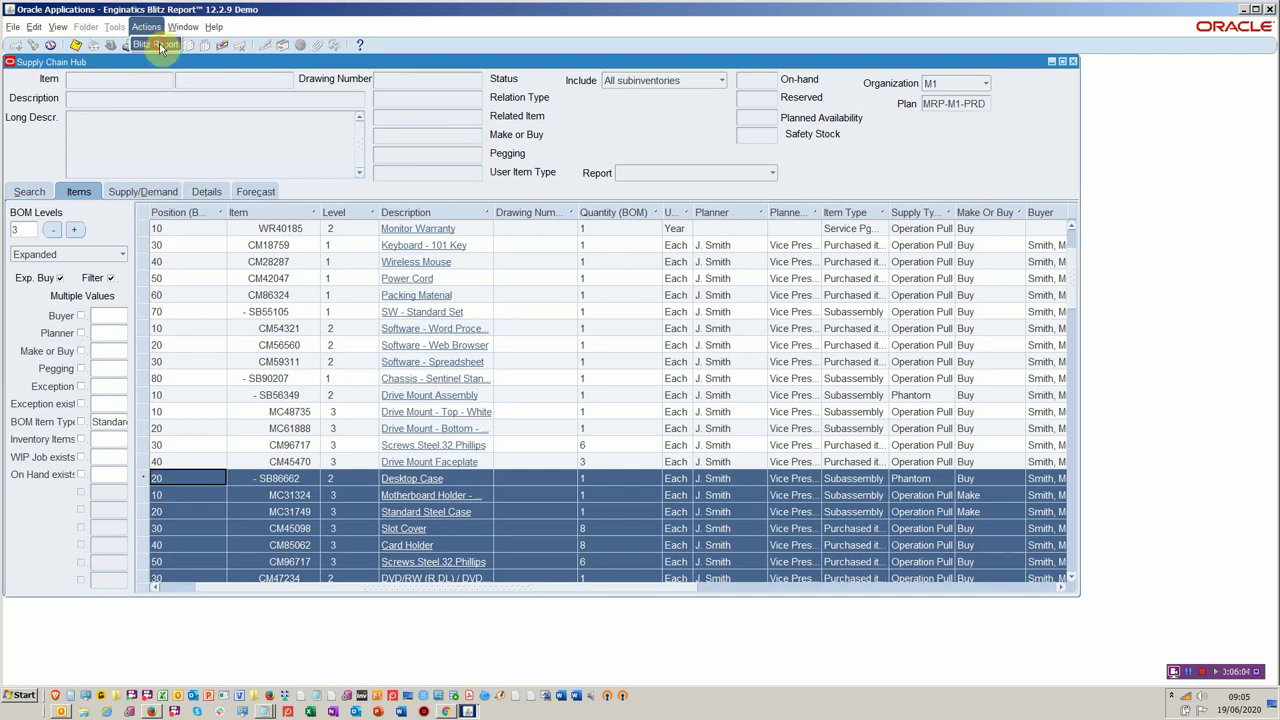
# Open Blitz Report from the Supply Chain Hub, find the ASCP - Exceptions report and run it with its preset parameters
pyautogui.click(159, 46)
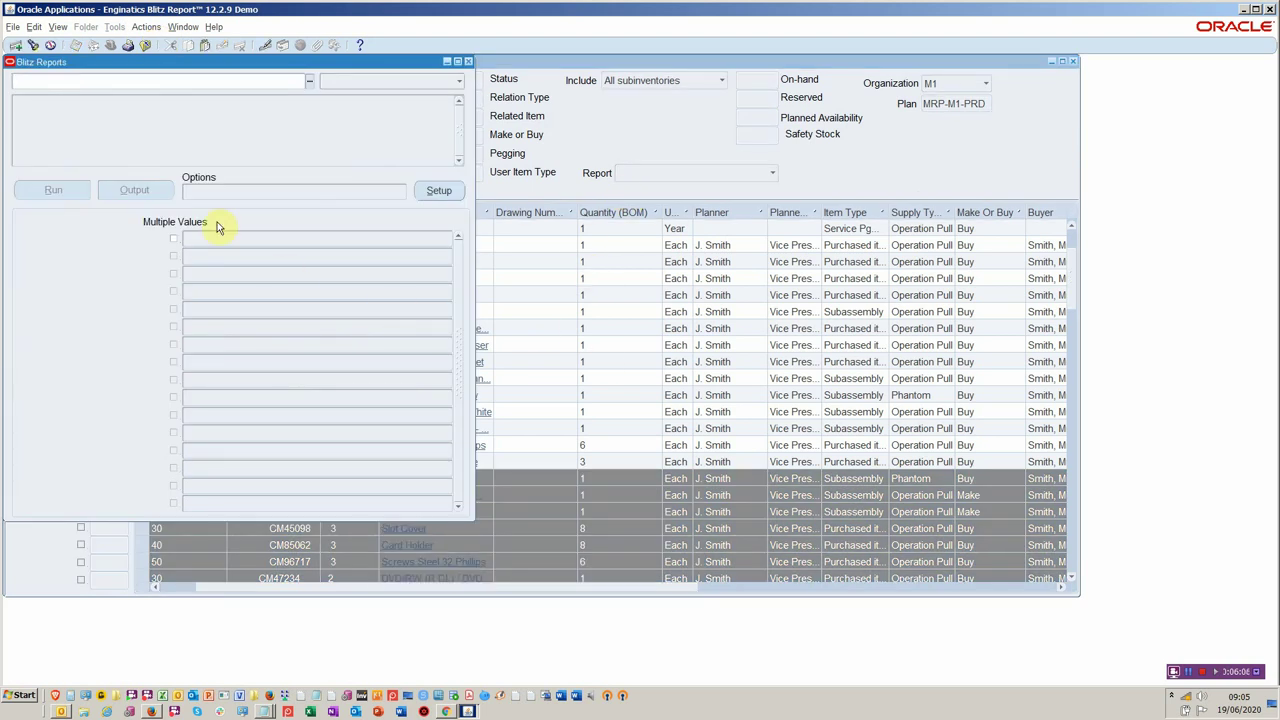
pyautogui.moveTo(200, 64); pyautogui.dragTo(516, 89)
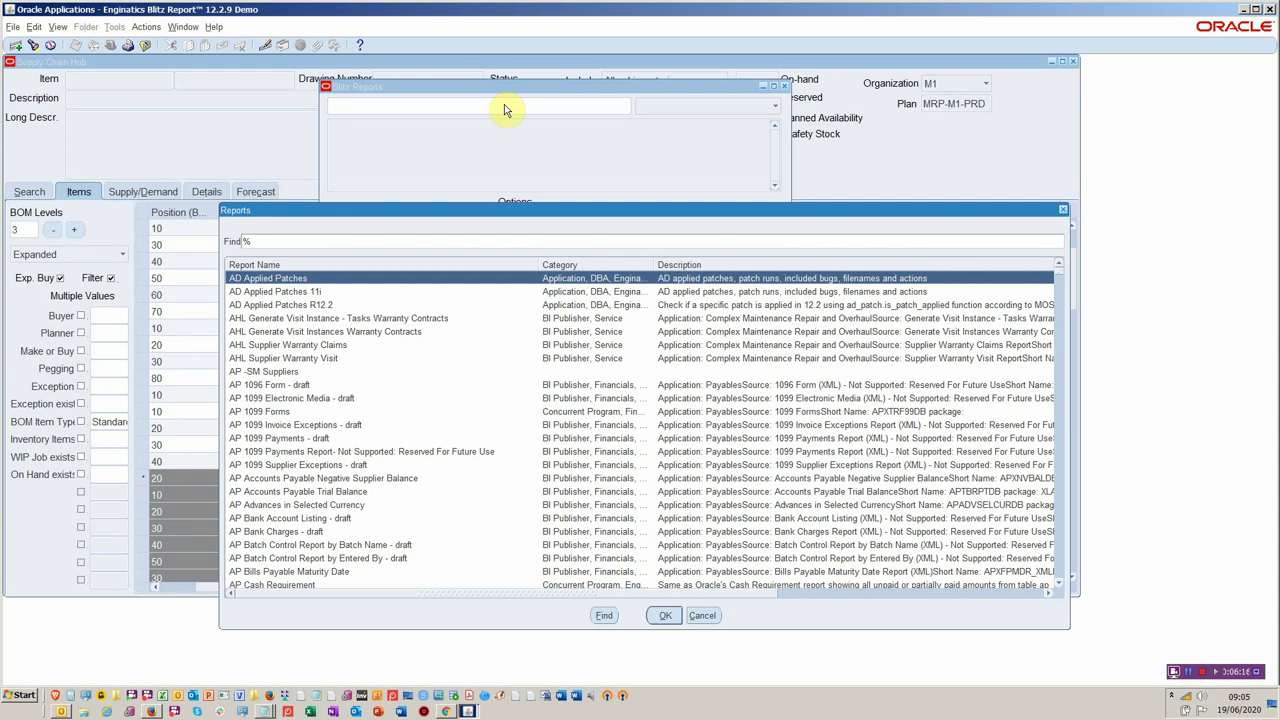
pyautogui.write('as')
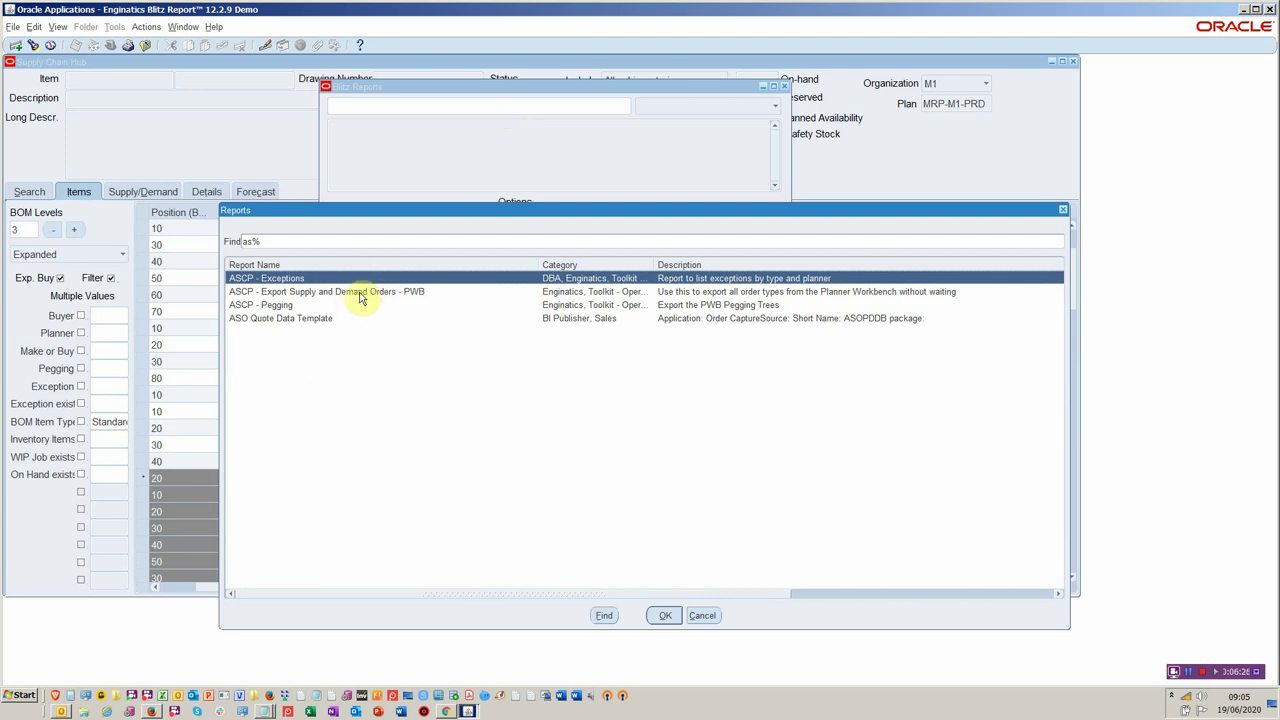
pyautogui.doubleClick(362, 279)
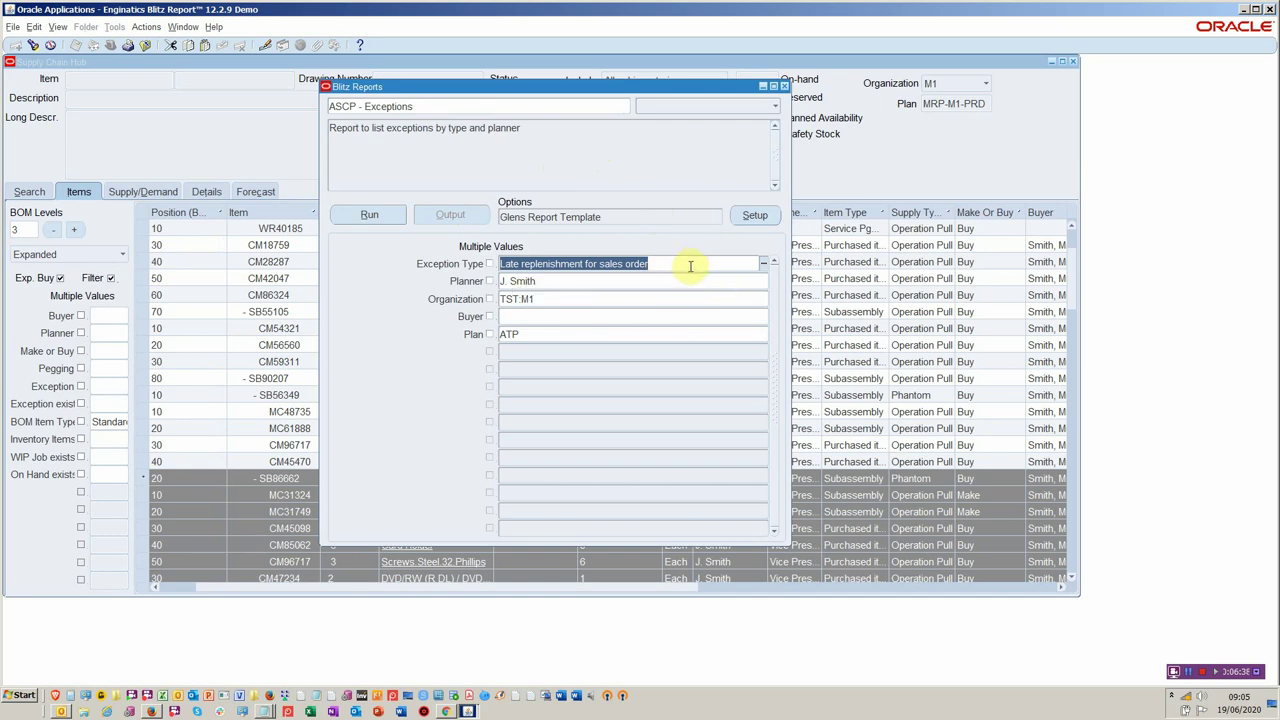
pyautogui.click(621, 298)
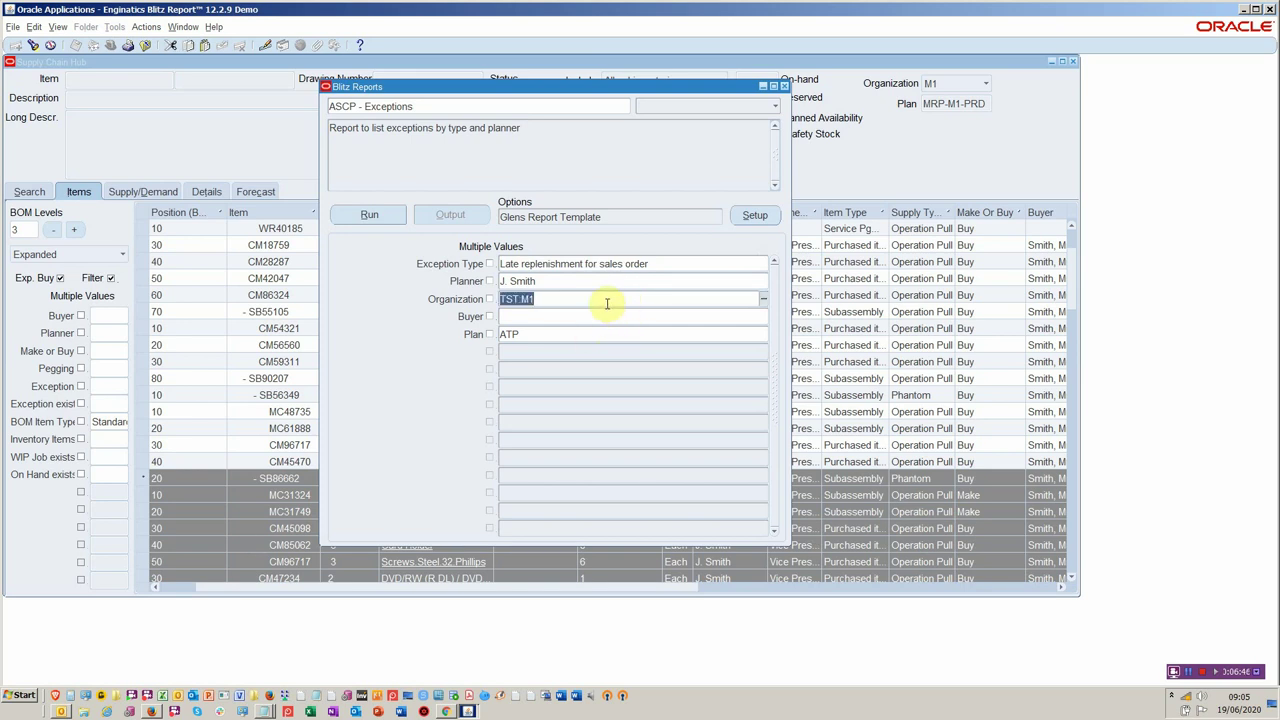
pyautogui.click(370, 216)
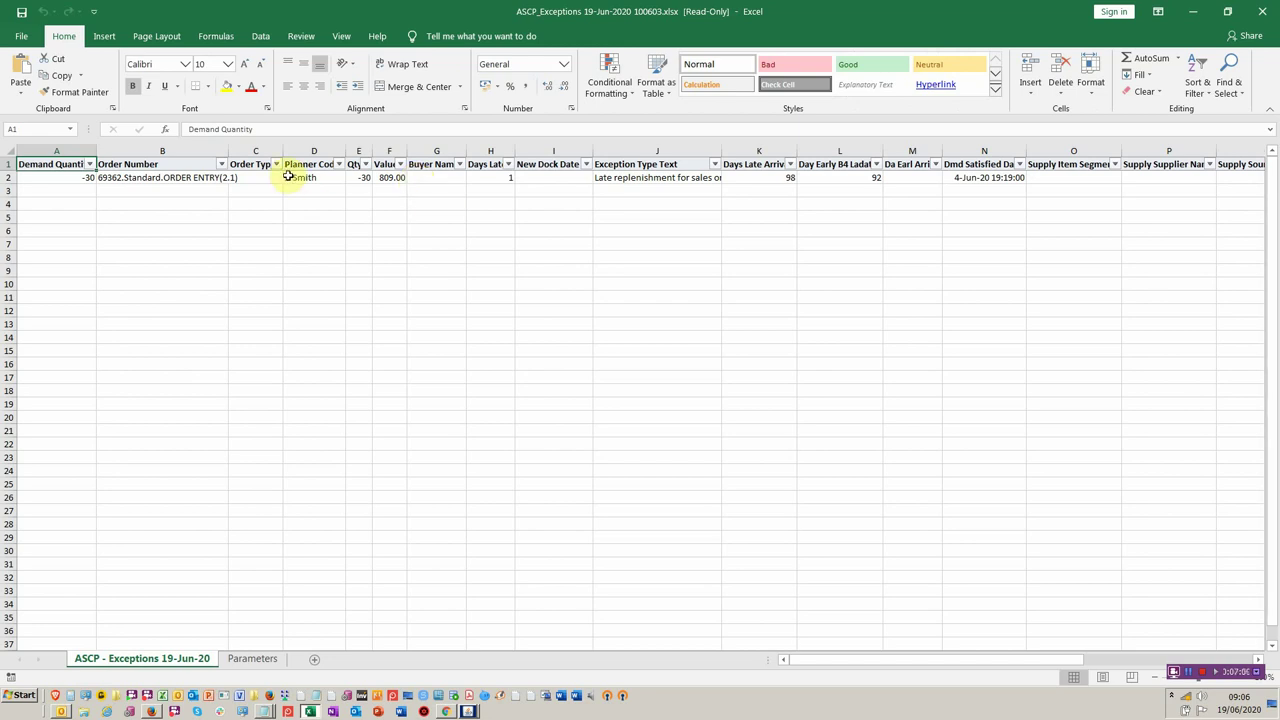
# Check the exception's order number, planner code, quantity, days late and days late arrival, and close the workbook
pyautogui.click(171, 178)
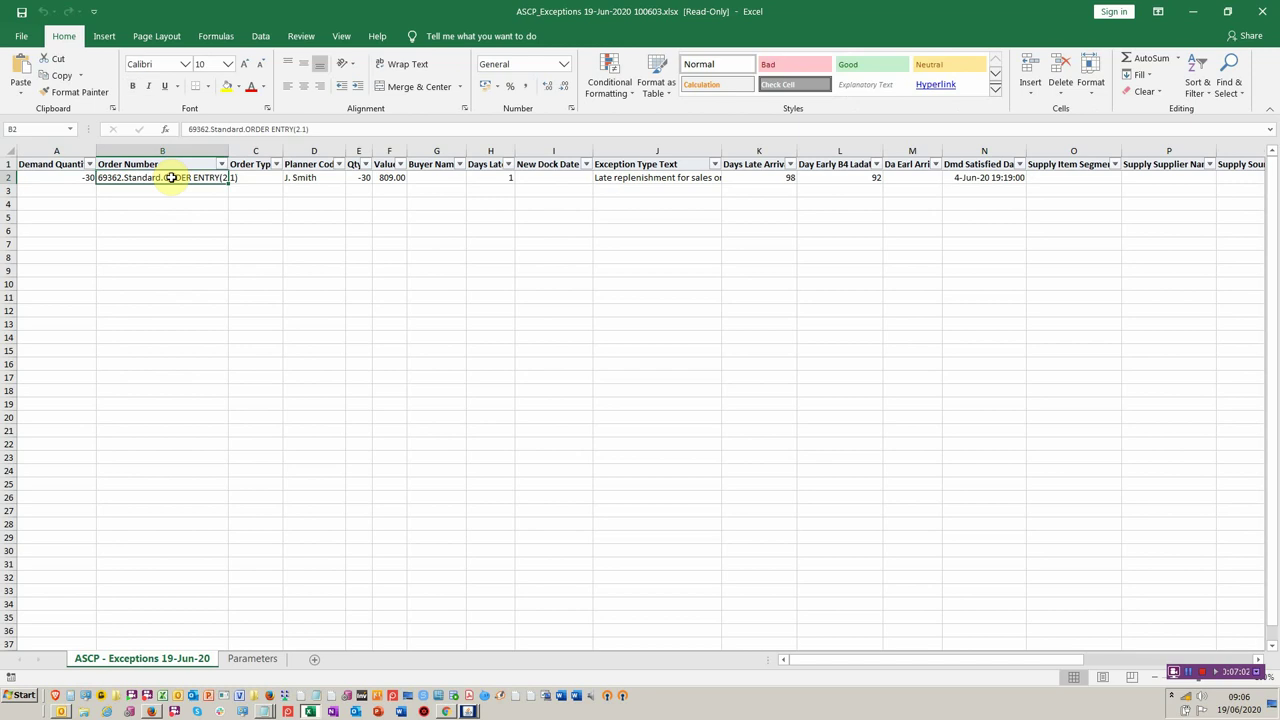
pyautogui.click(322, 177)
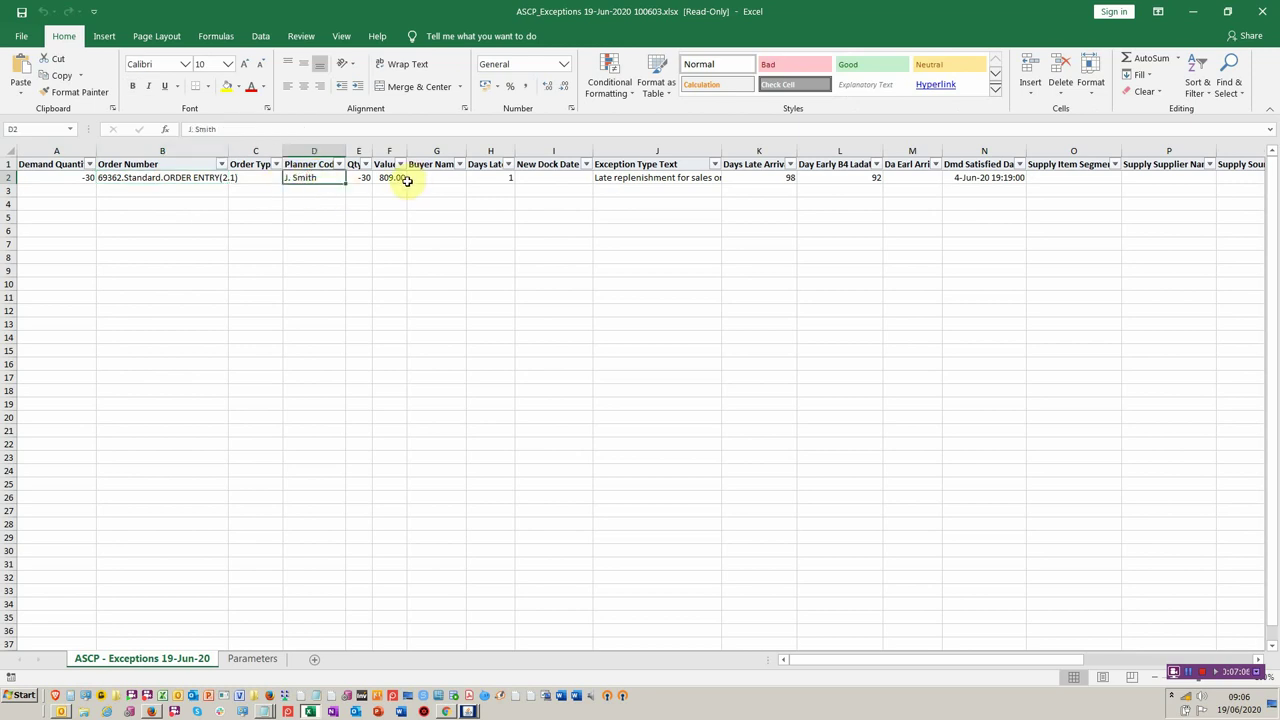
pyautogui.click(360, 178)
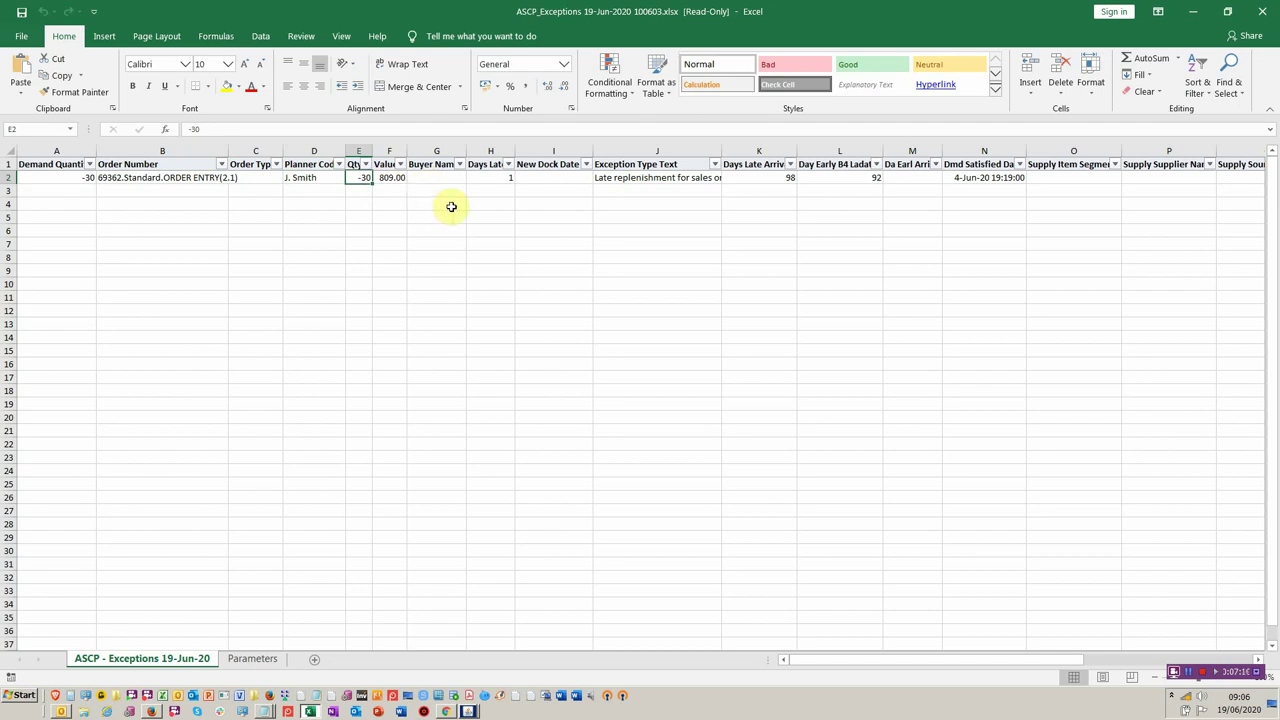
pyautogui.click(508, 178)
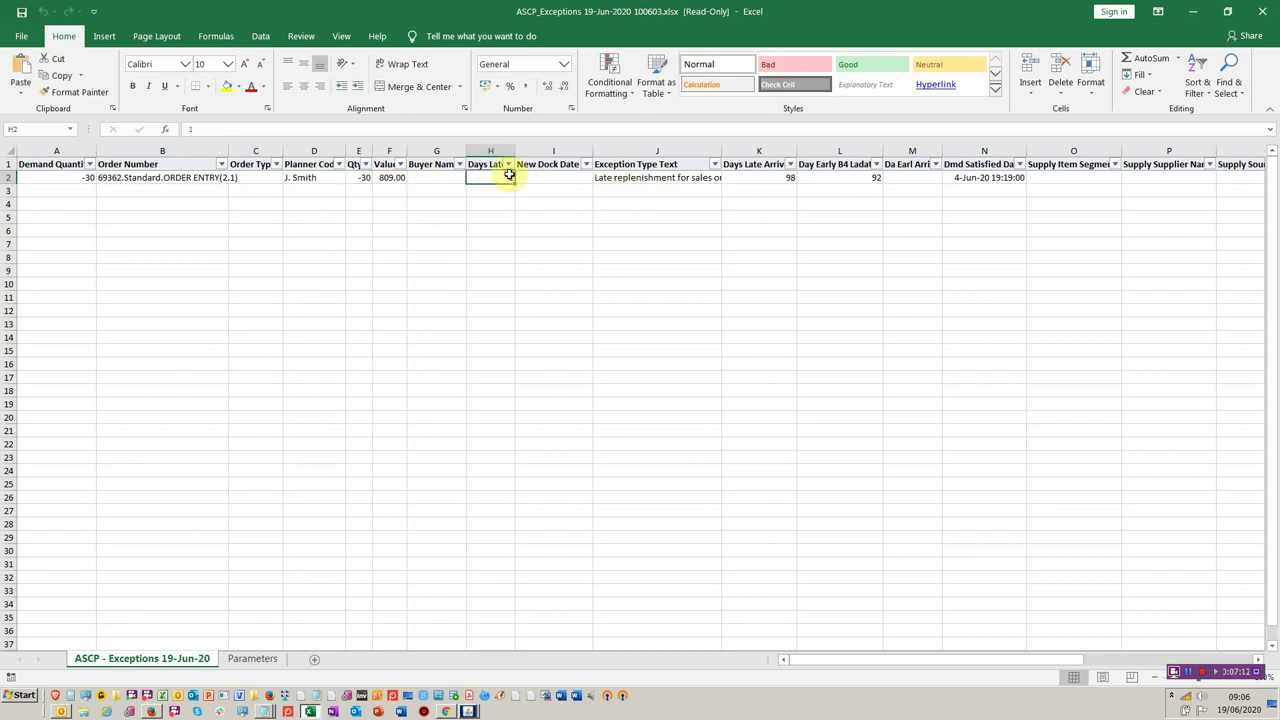
pyautogui.click(776, 179)
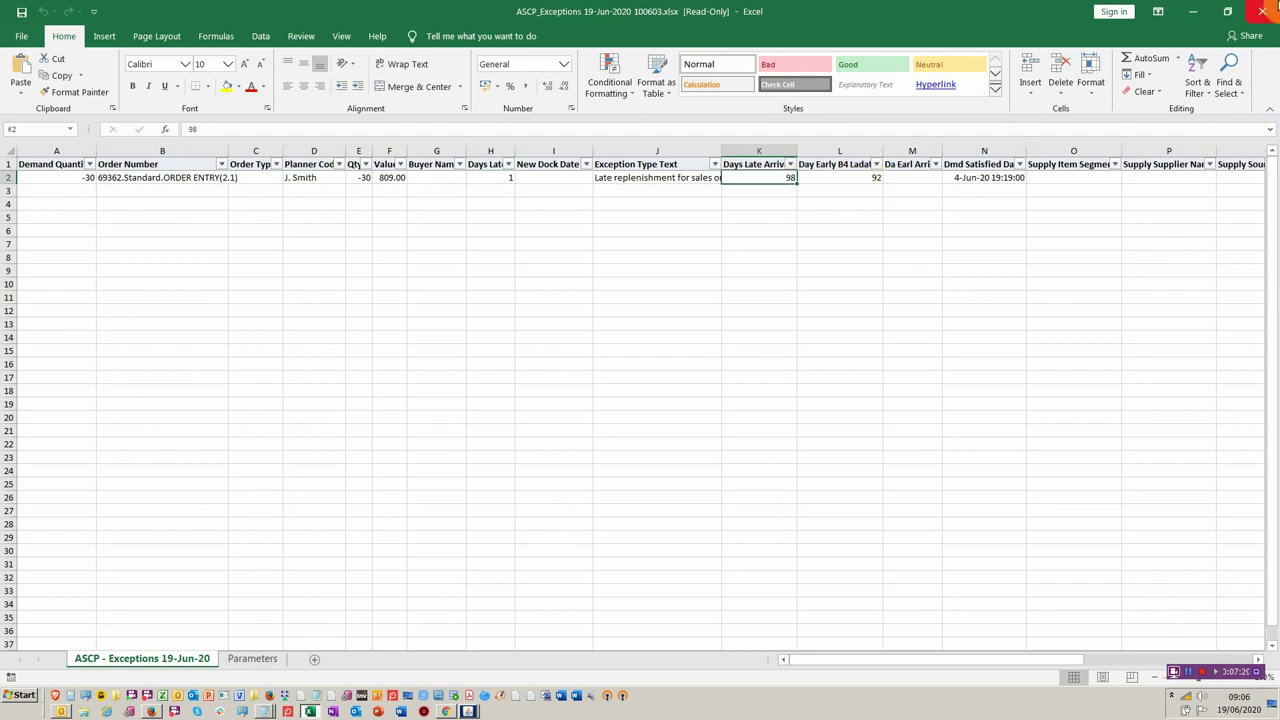
pyautogui.click(1262, 11)
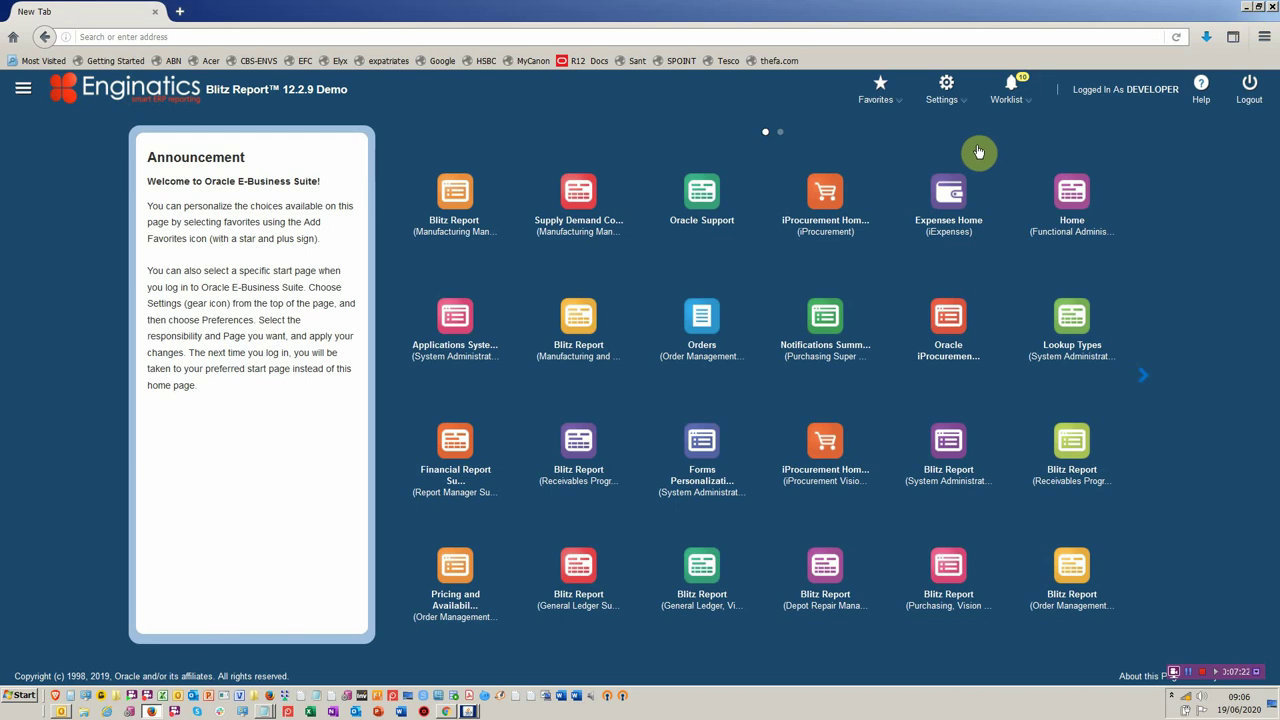
pyautogui.hotkey('alt', 'Tab')
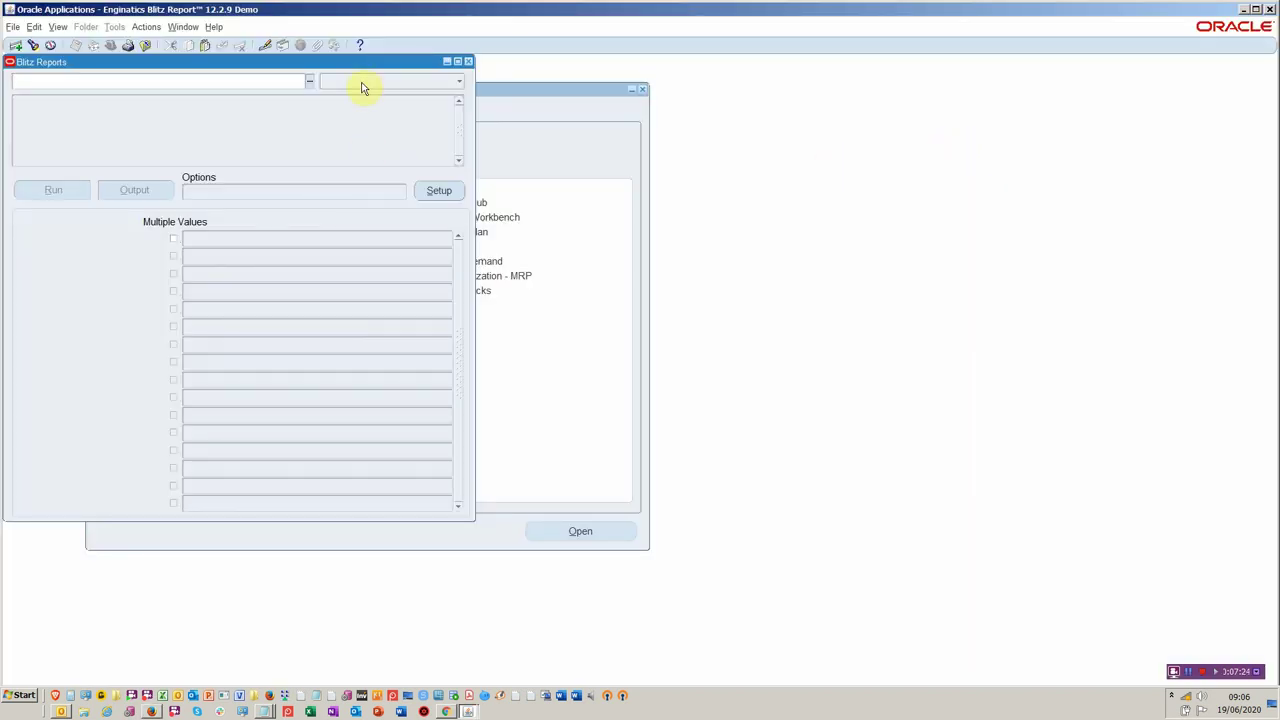
pyautogui.doubleClick(256, 84)
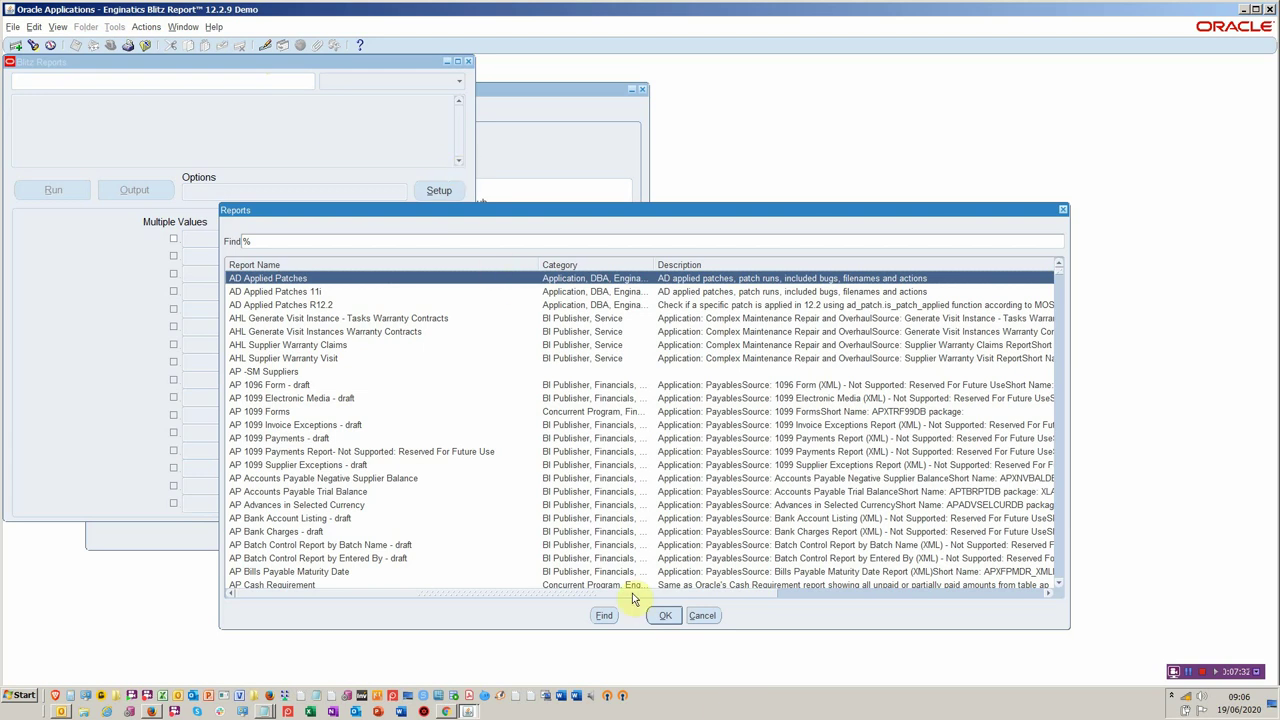
pyautogui.click(690, 617)
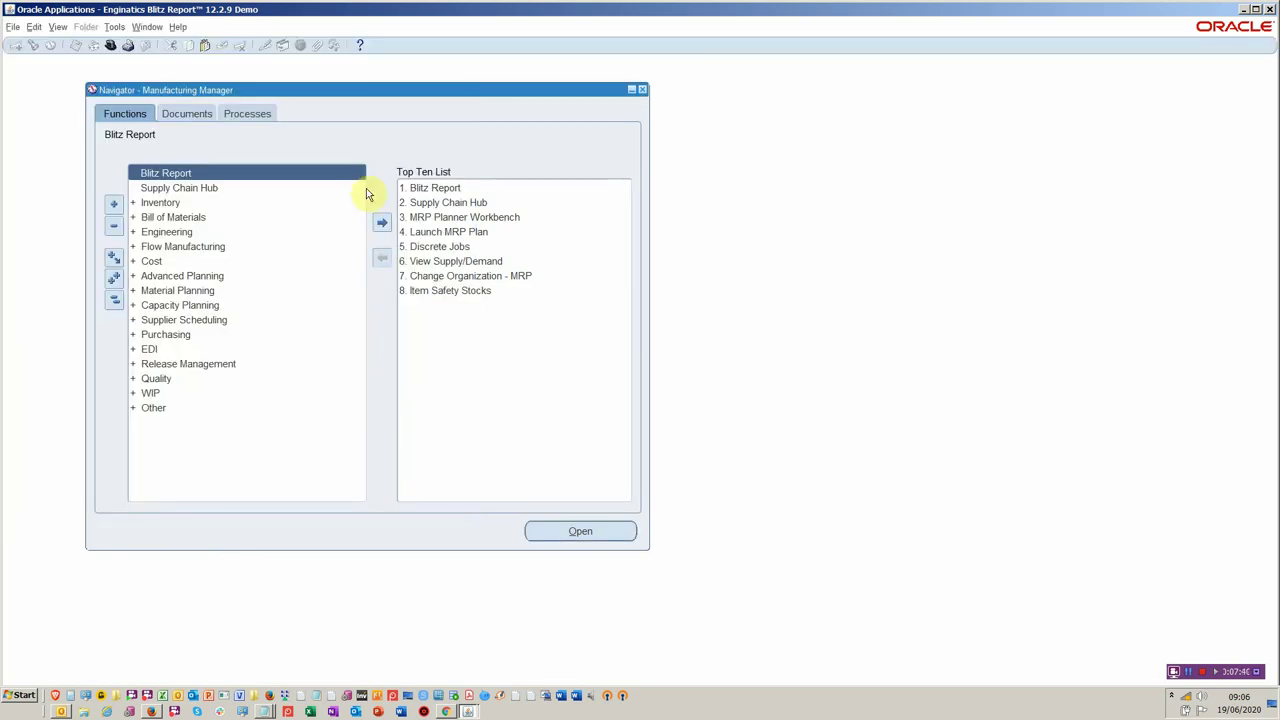
# In the ASCP - Exceptions report's column template, remove Planner Code and Buyer Name from the displayed columns
pyautogui.hotkey('alt', 'Tab')
pyautogui.hotkey('alt', 'Tab')
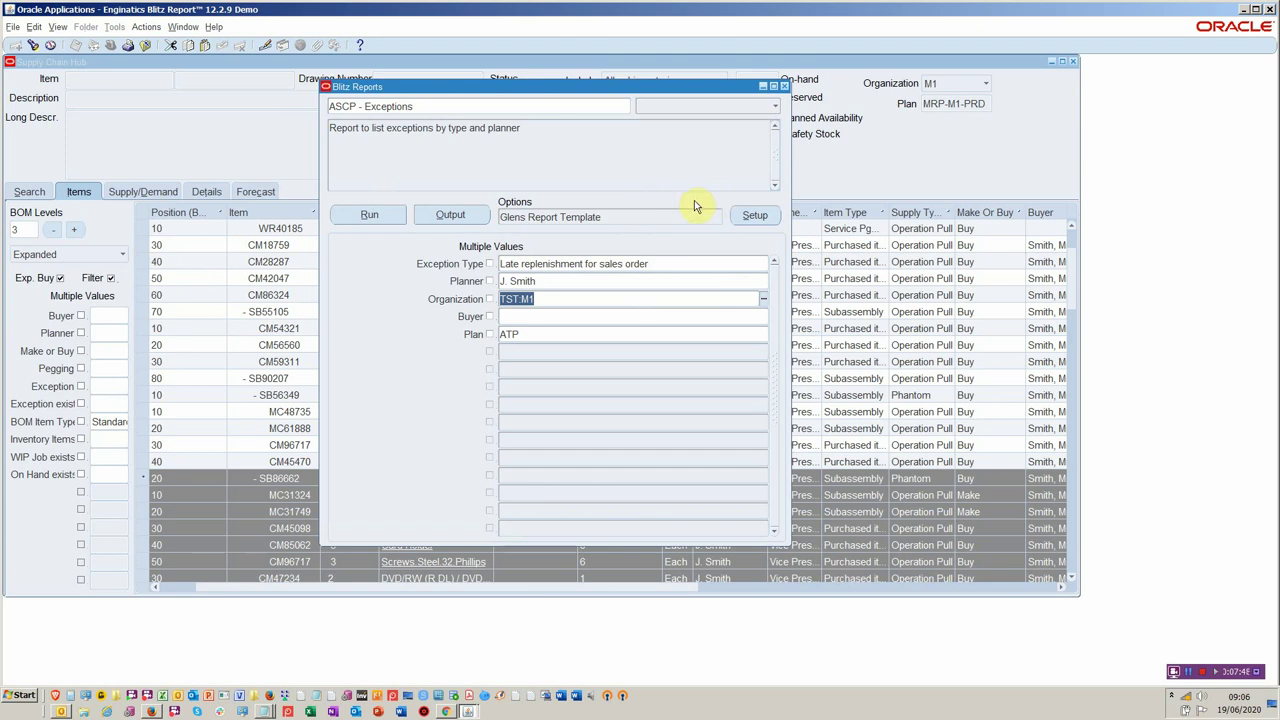
pyautogui.click(661, 217)
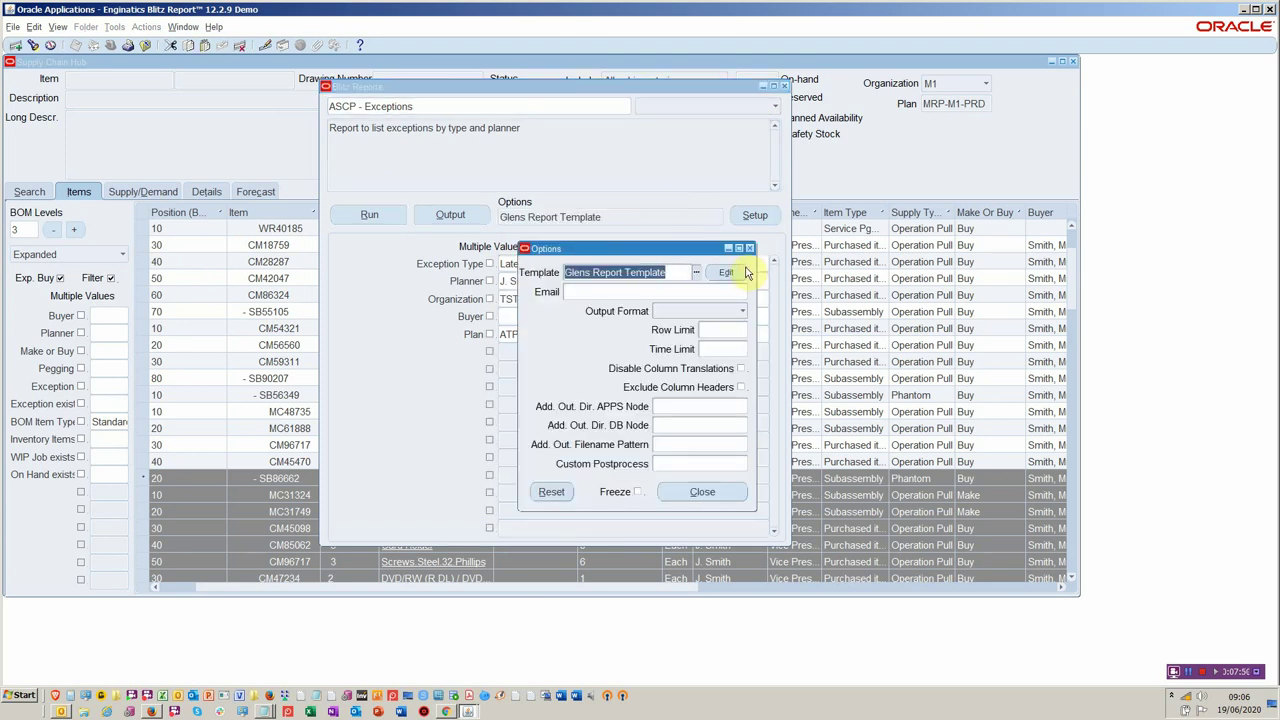
pyautogui.click(729, 274)
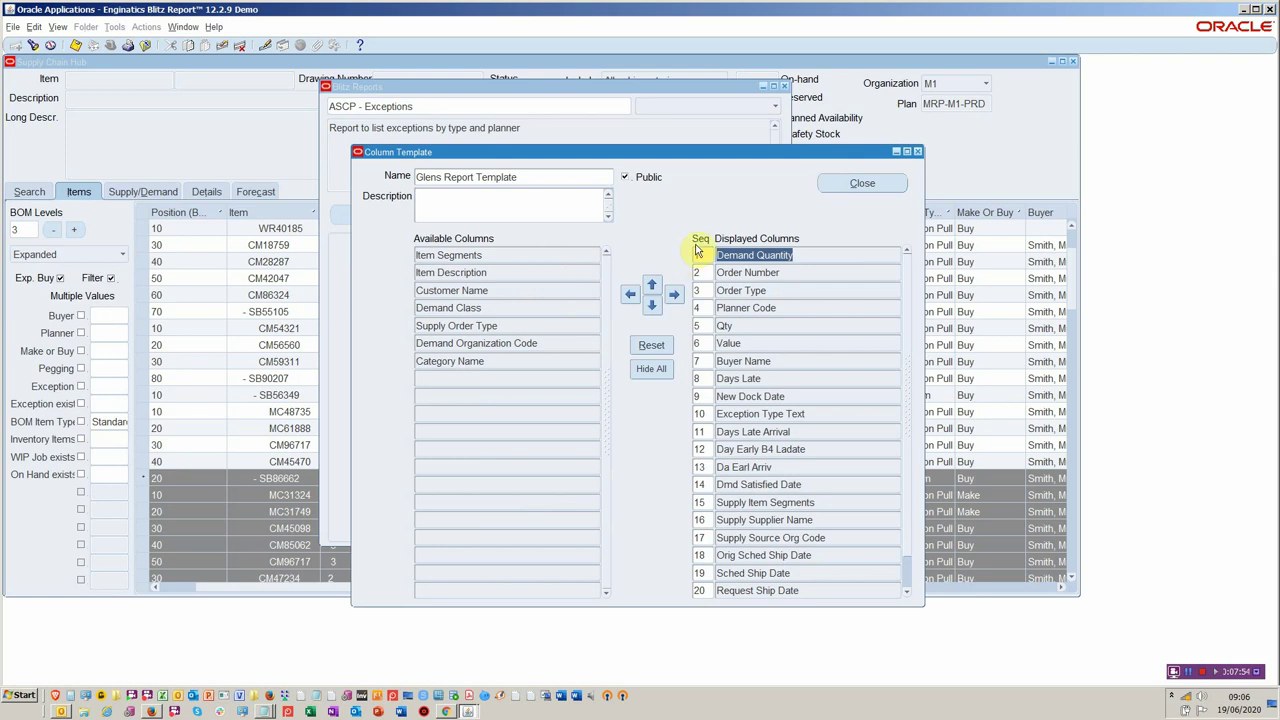
pyautogui.click(758, 307)
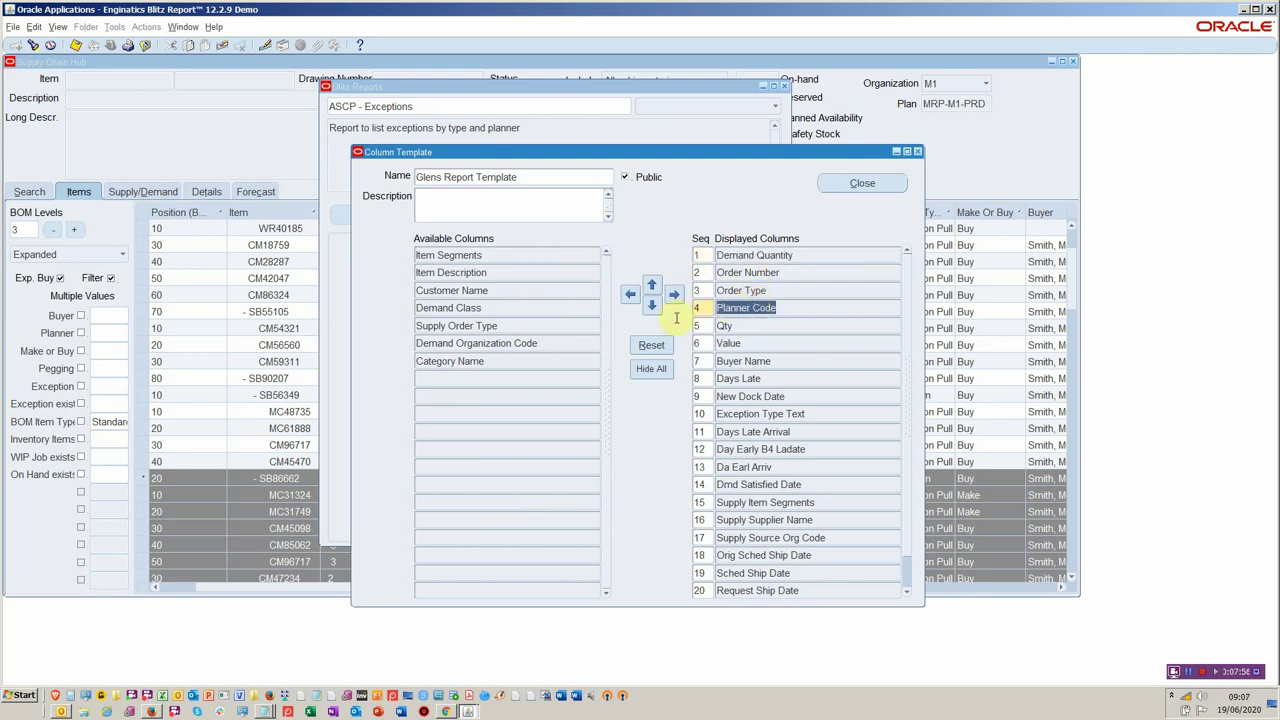
pyautogui.click(631, 295)
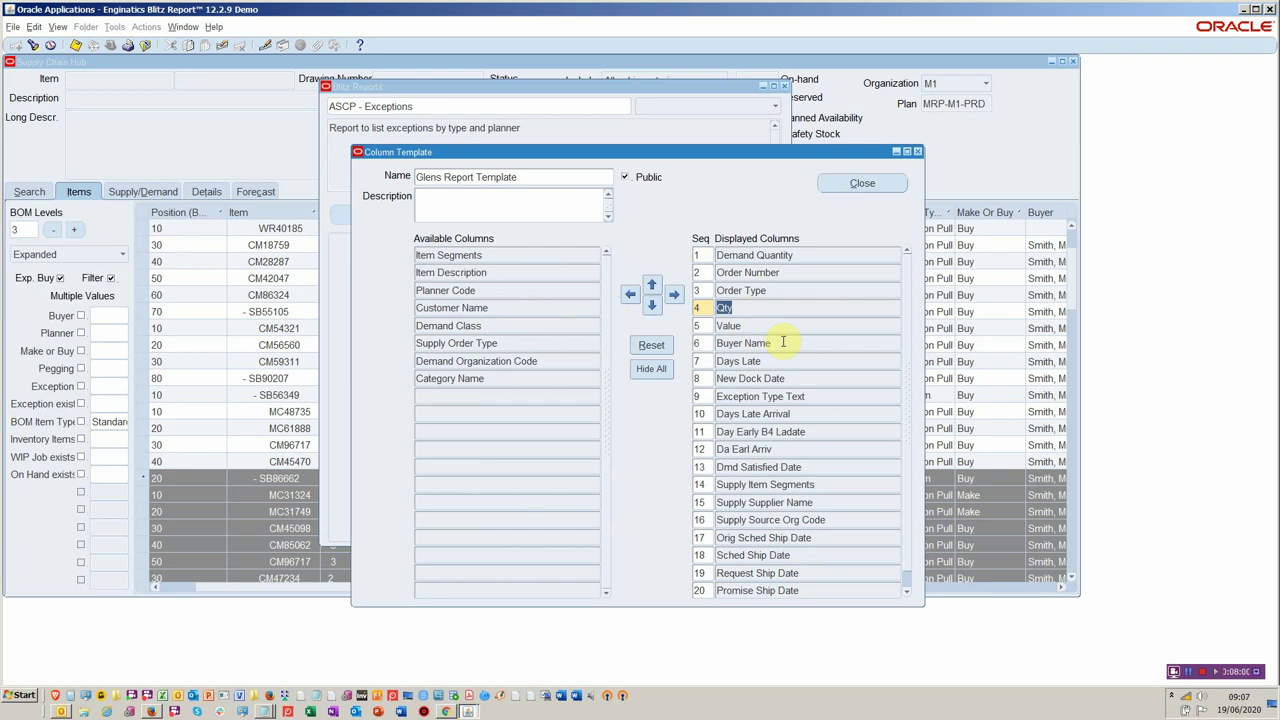
pyautogui.click(785, 343)
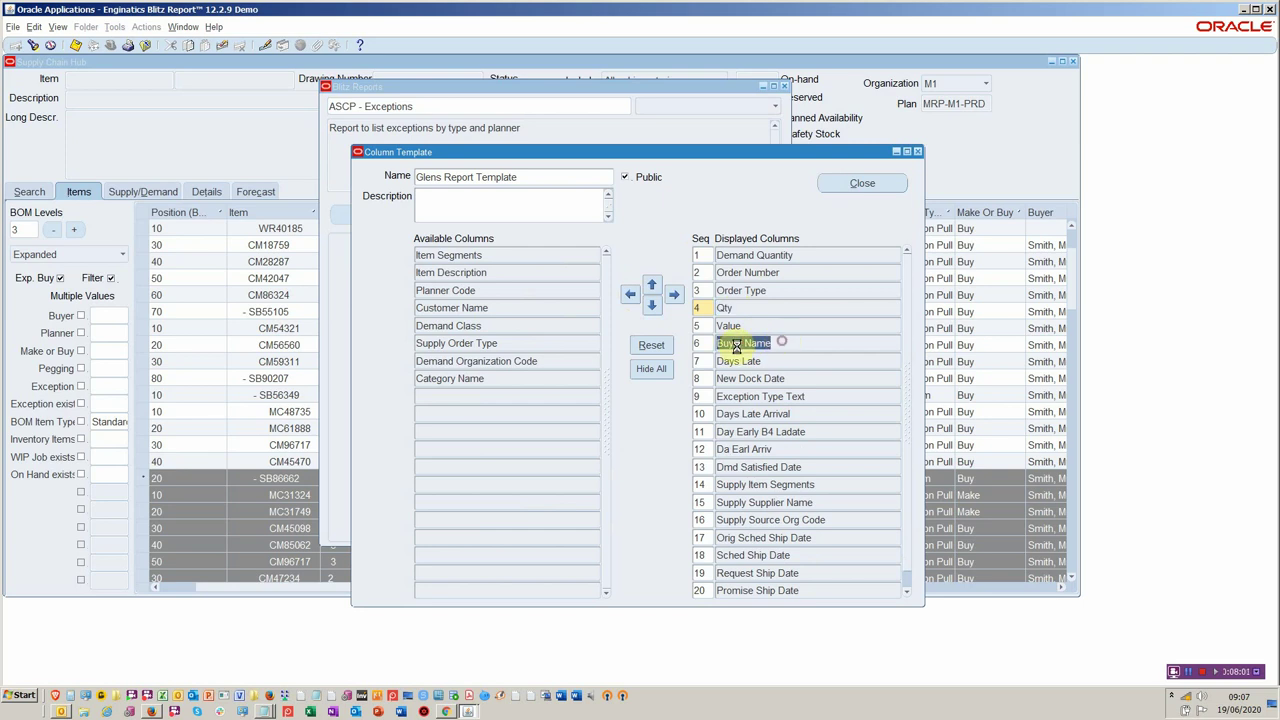
pyautogui.click(631, 294)
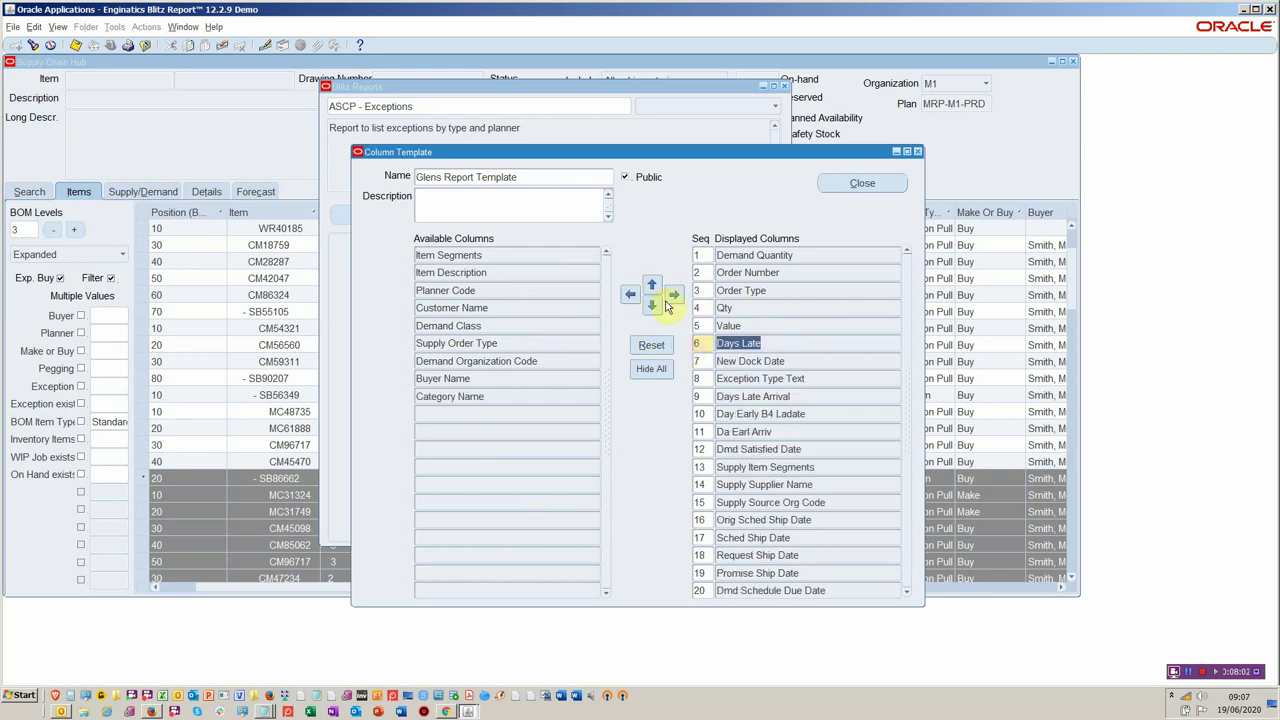
# Move the Supply Item Segments column up to sequence 8 in the template's displayed columns
pyautogui.click(766, 452)
pyautogui.click(766, 467)
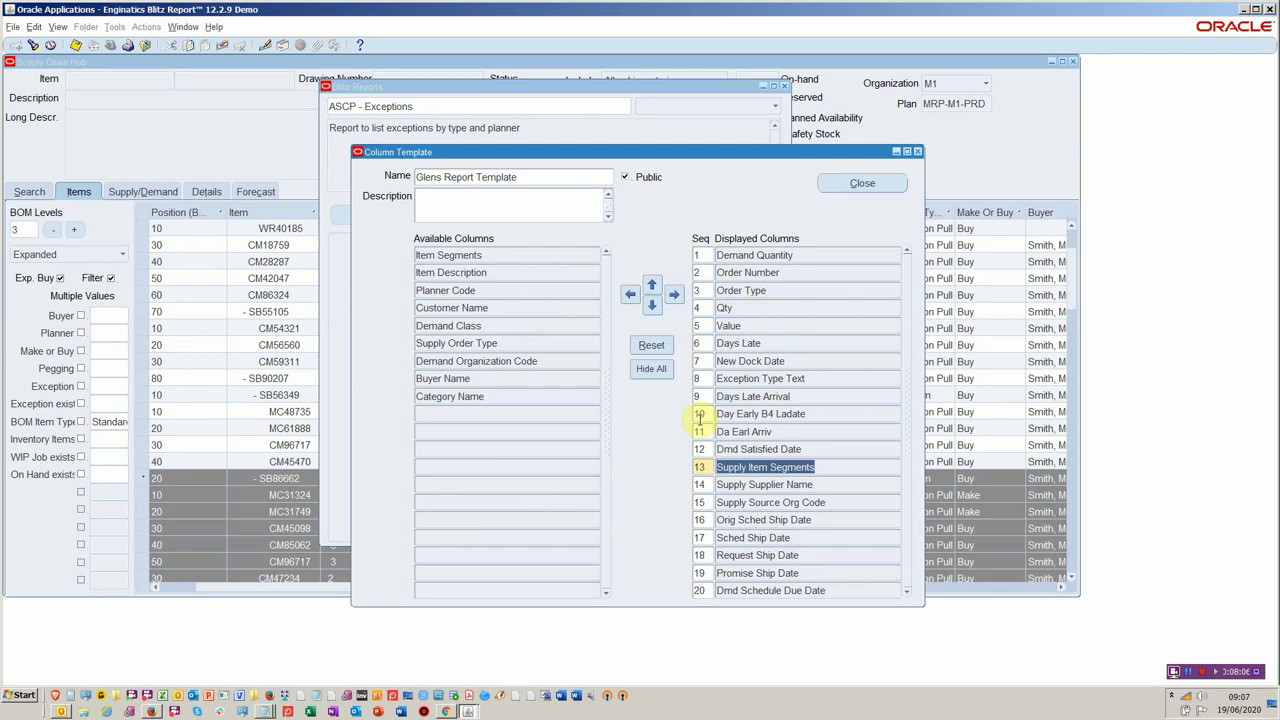
pyautogui.click(651, 285)
pyautogui.click(651, 285)
pyautogui.click(651, 285)
pyautogui.click(651, 285)
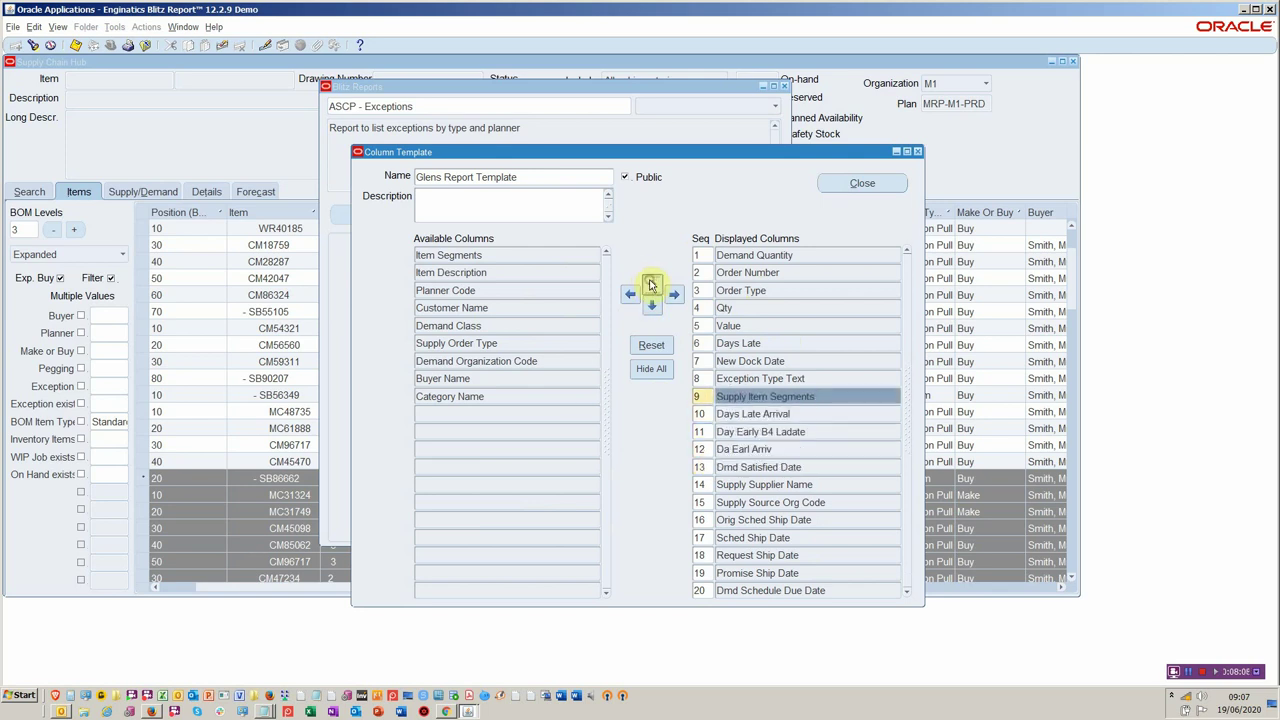
pyautogui.click(651, 285)
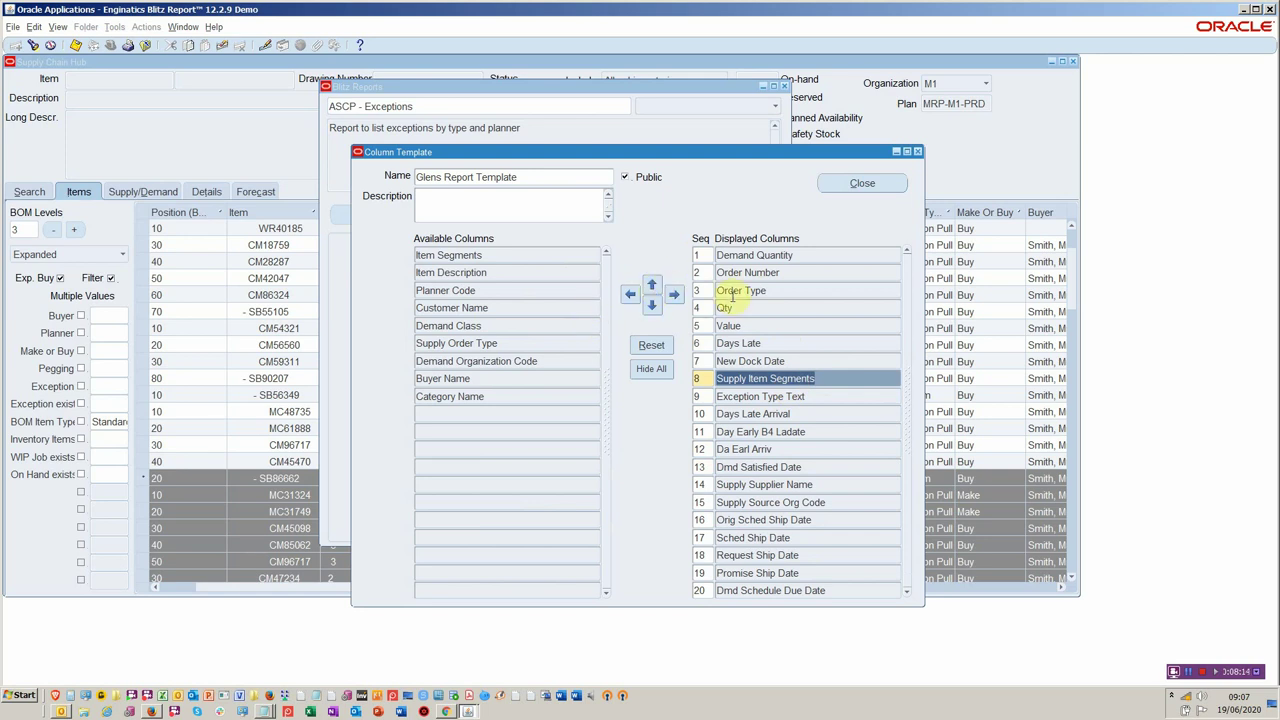
# Close the column template and open the setup of the ASCP - Exceptions report
pyautogui.click(525, 177)
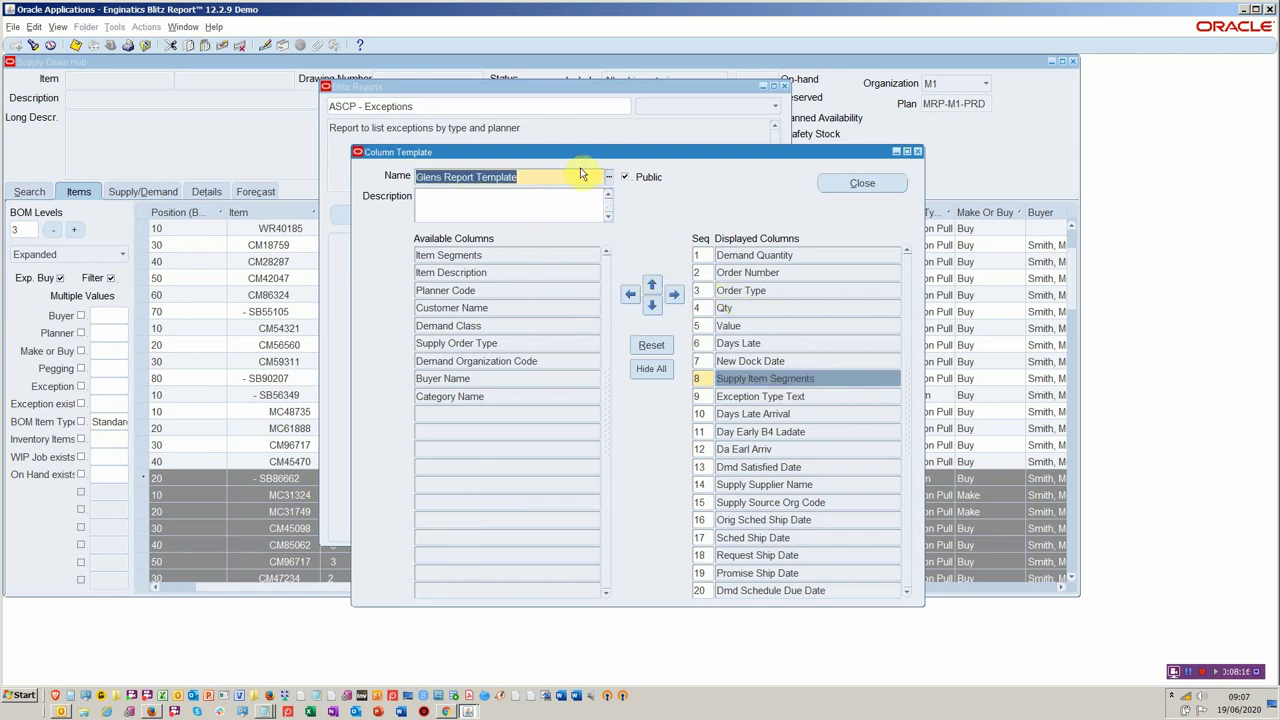
pyautogui.click(836, 184)
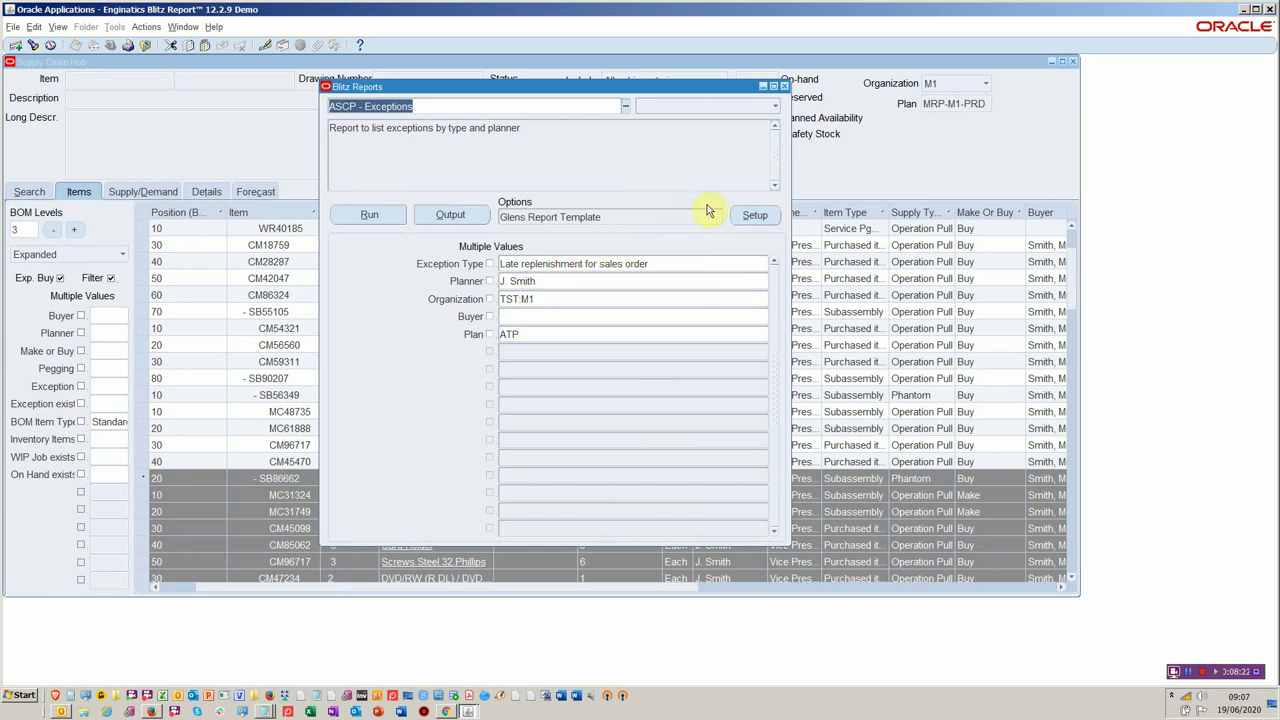
pyautogui.click(758, 212)
pyautogui.click(754, 214)
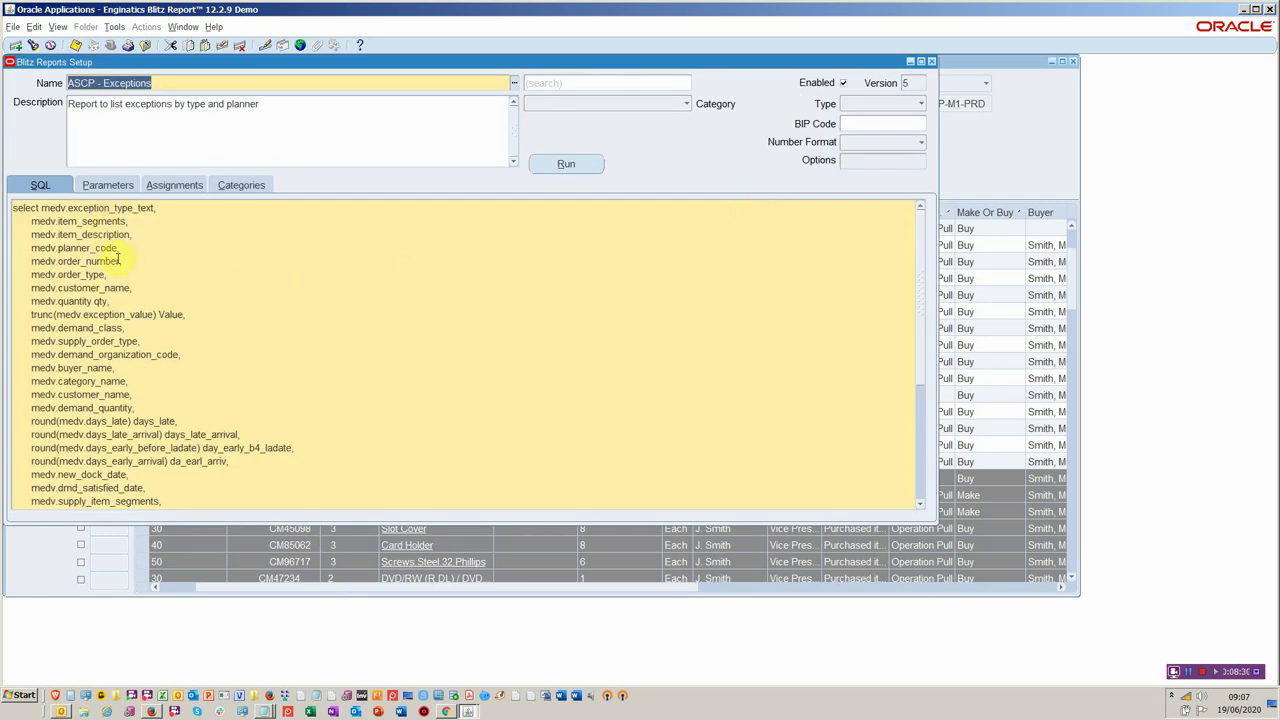
# Add a sequence 60 parameter to the report by searching existing parameters for "organi" and copying Organization Code
pyautogui.click(112, 187)
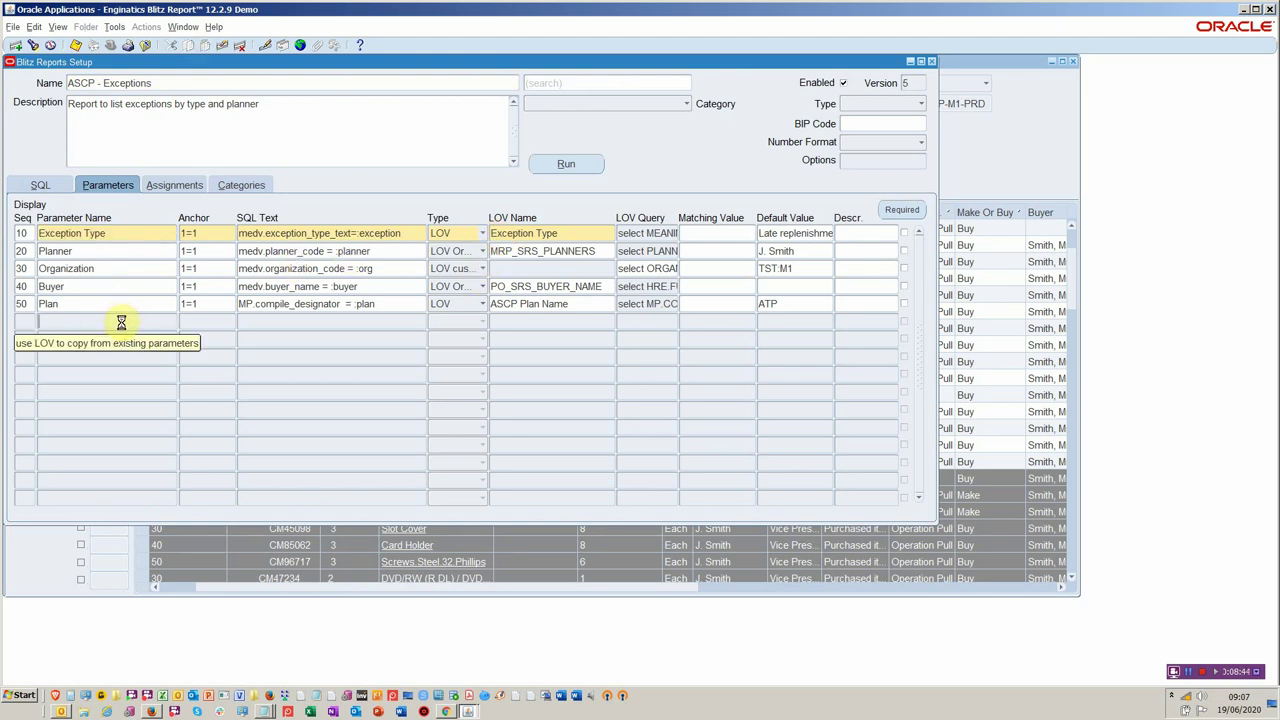
pyautogui.click(122, 322)
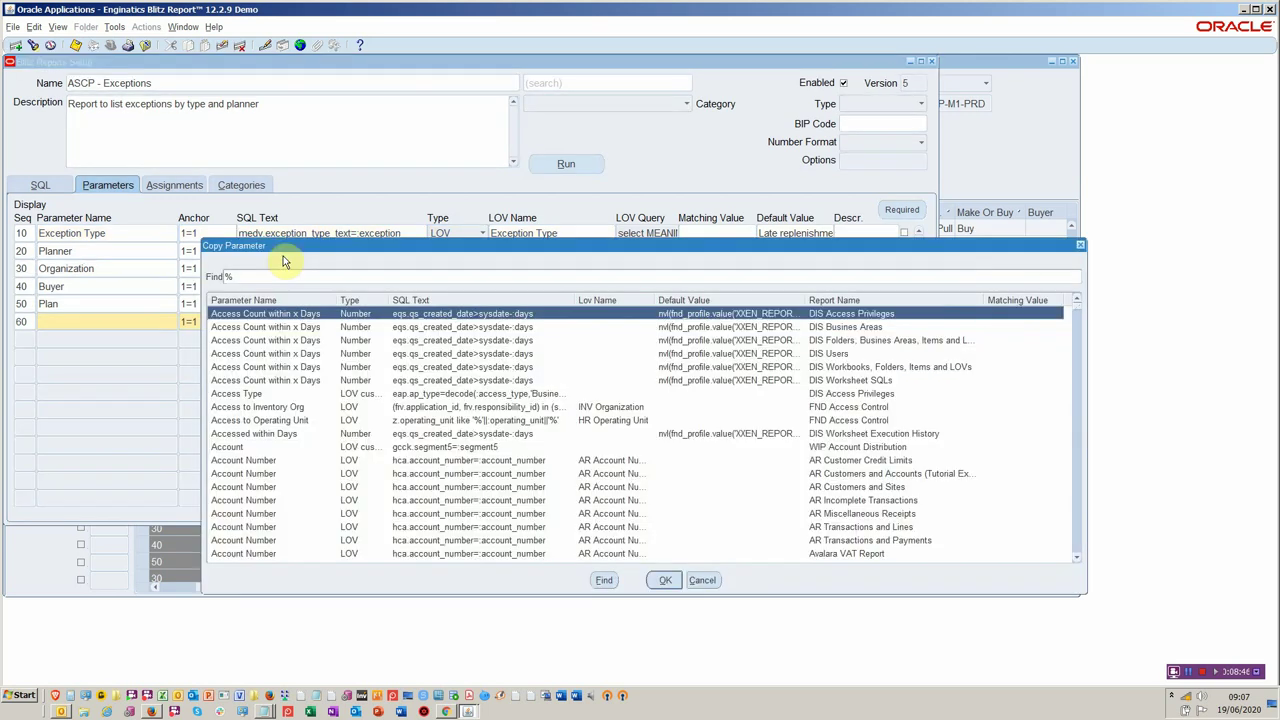
pyautogui.write('organi')
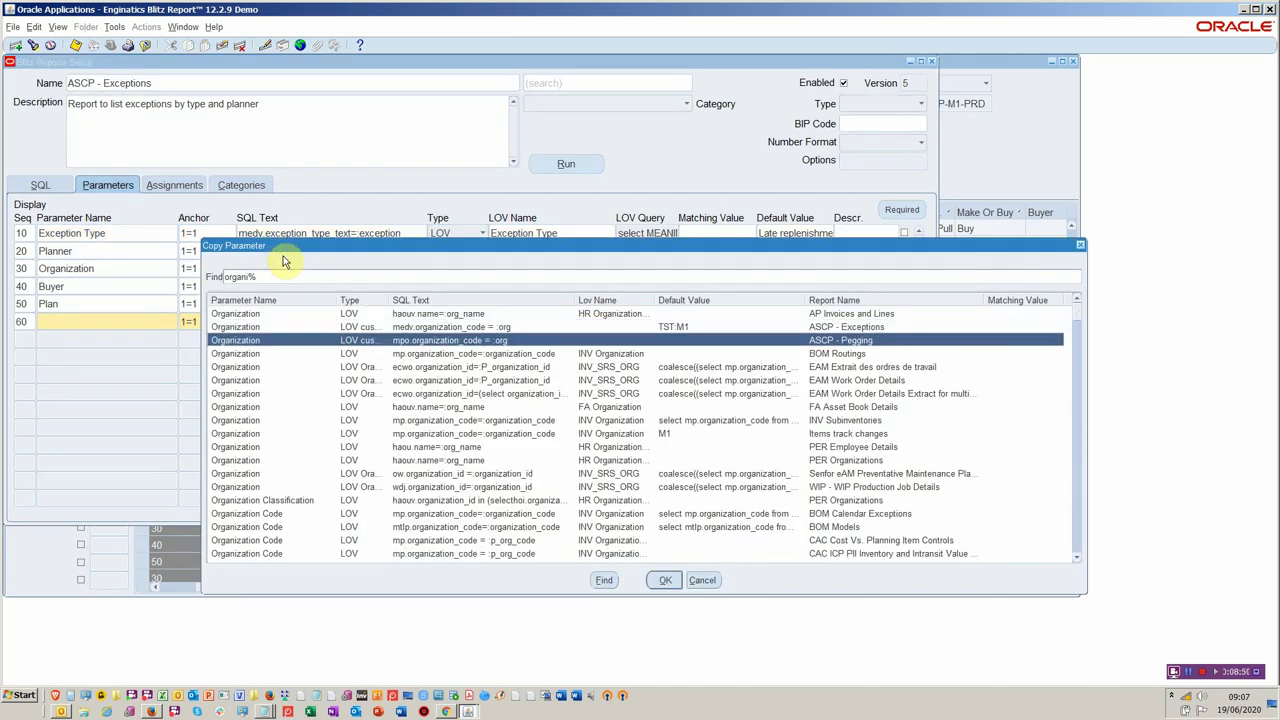
pyautogui.press('Up')
pyautogui.press('Return')
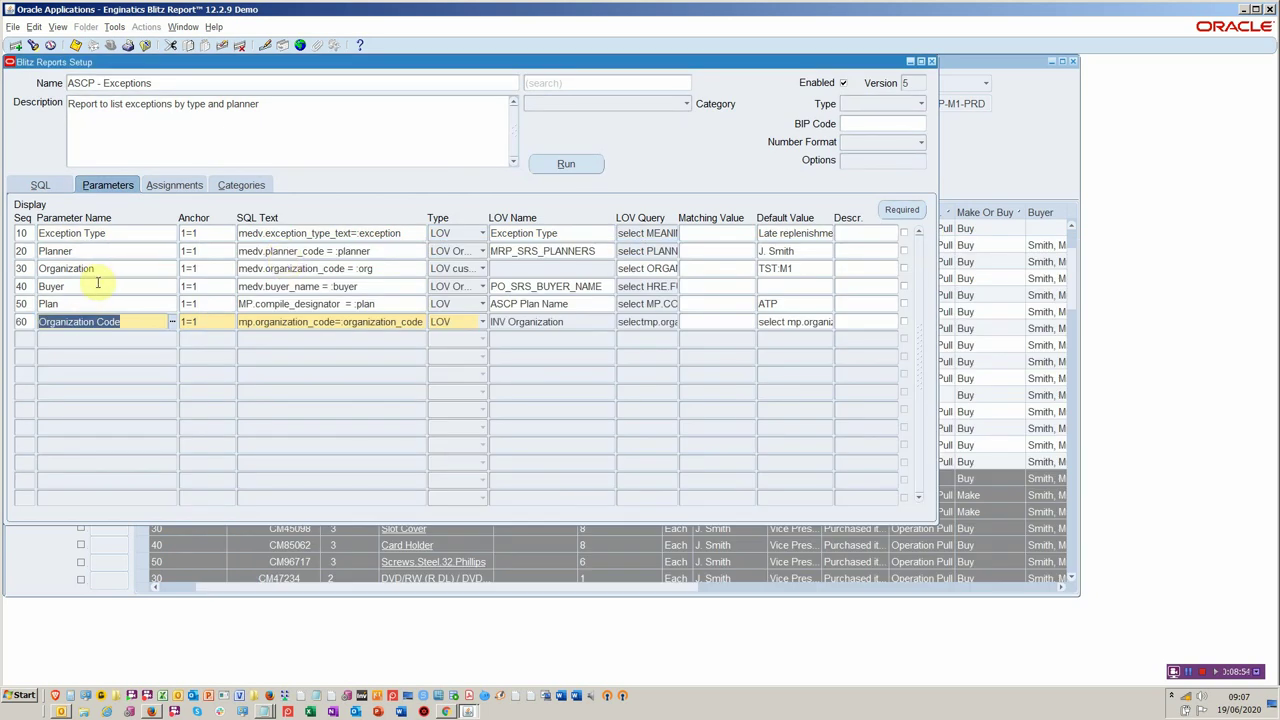
# Clear the copied Organization Code row from the report's parameters
pyautogui.click(141, 269)
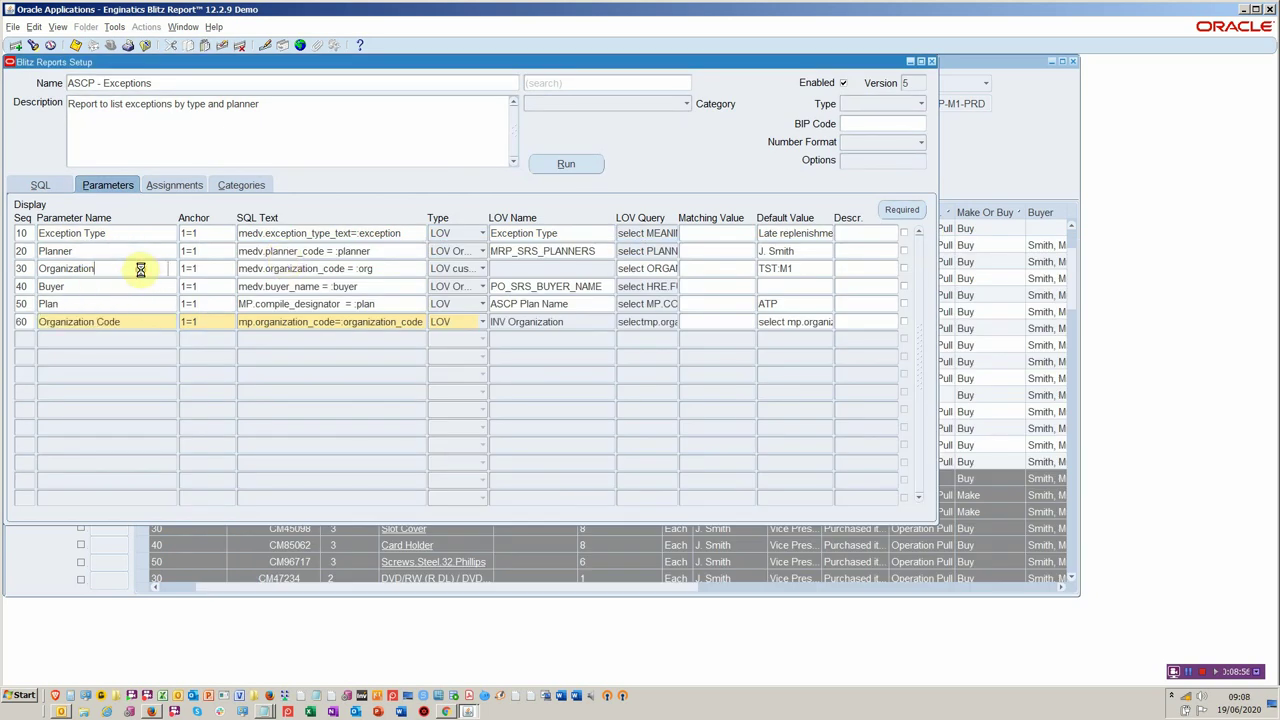
pyautogui.click(133, 321)
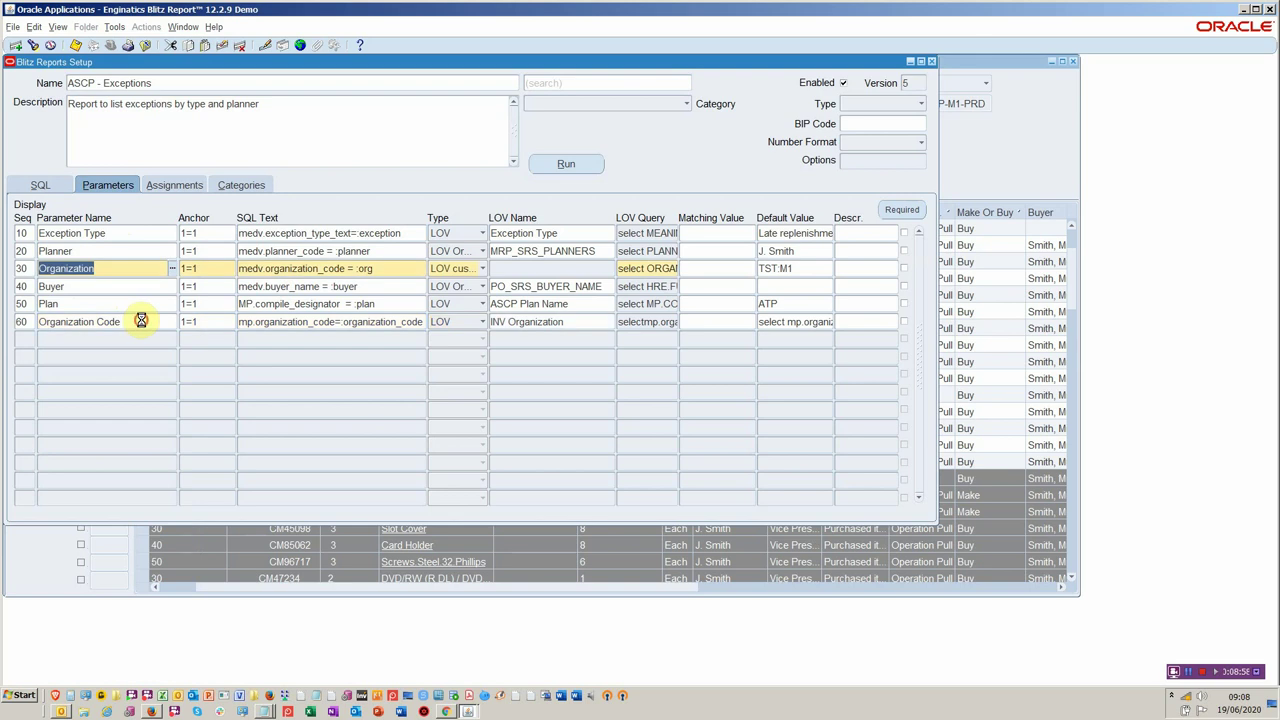
pyautogui.click(224, 42)
# Add an Include assignment at User level with the value DEVELOPER to the ASCP - Exceptions report
pyautogui.click(152, 185)
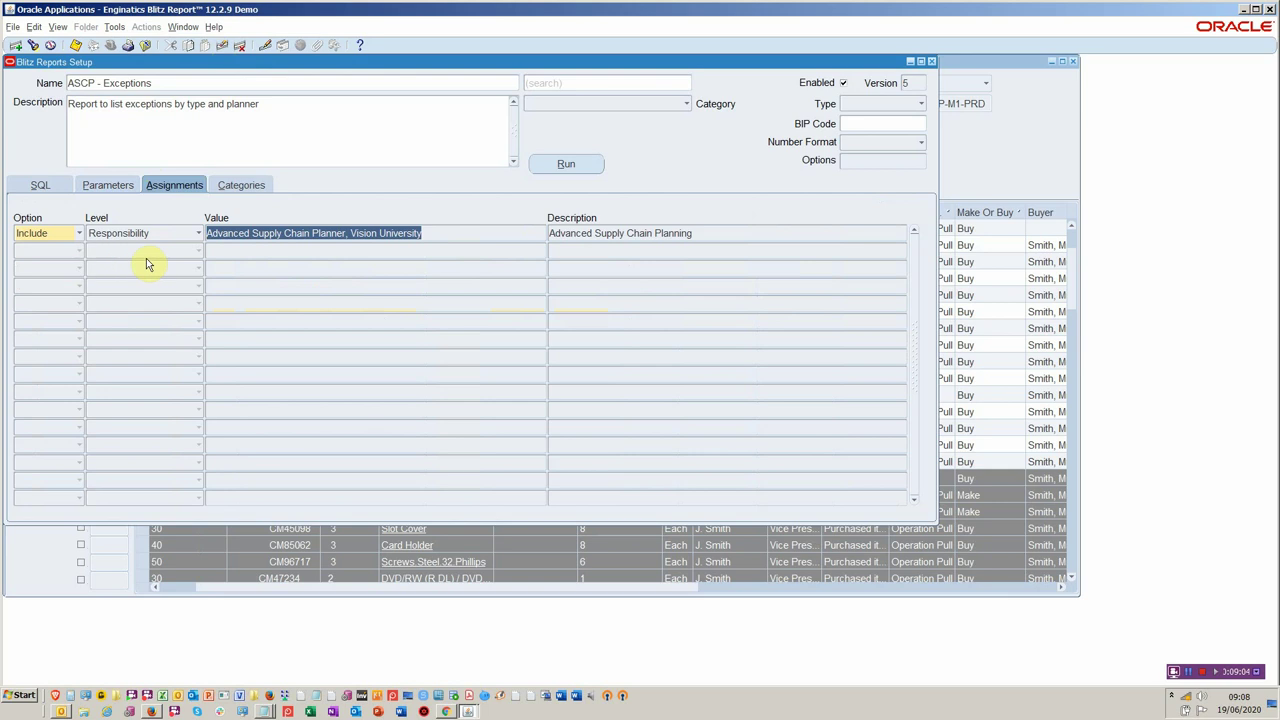
pyautogui.click(266, 249)
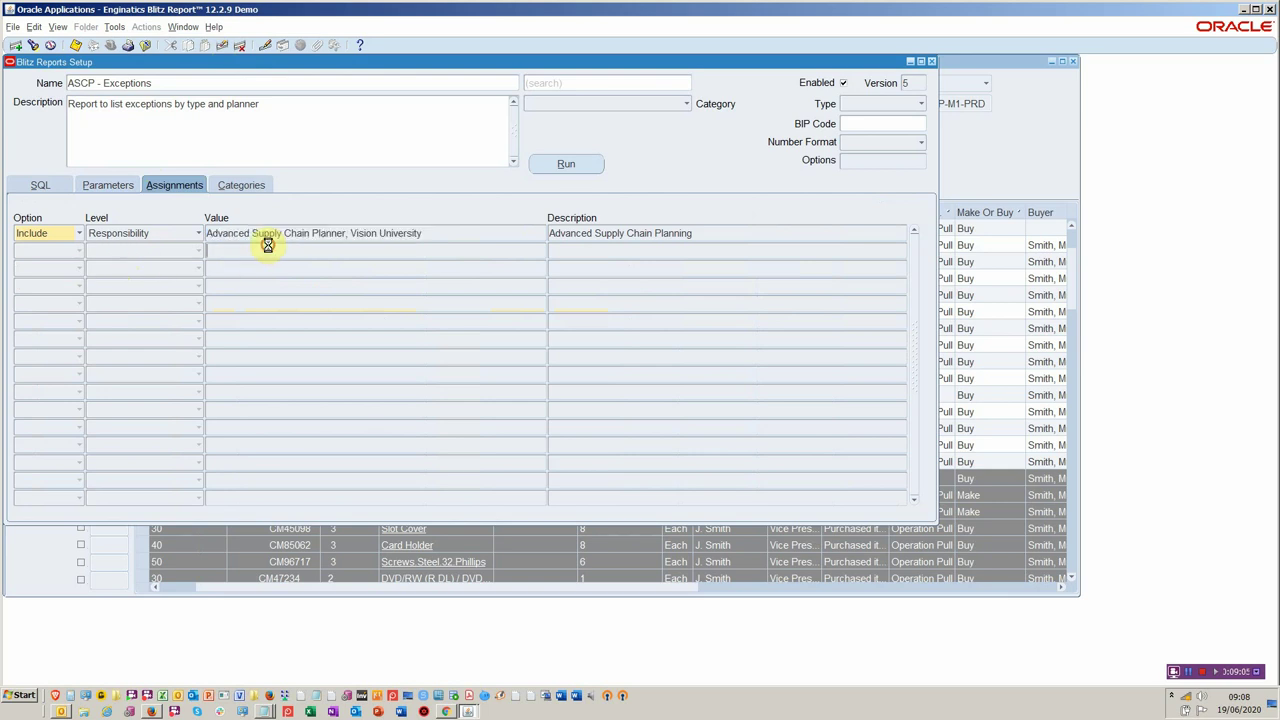
pyautogui.click(163, 249)
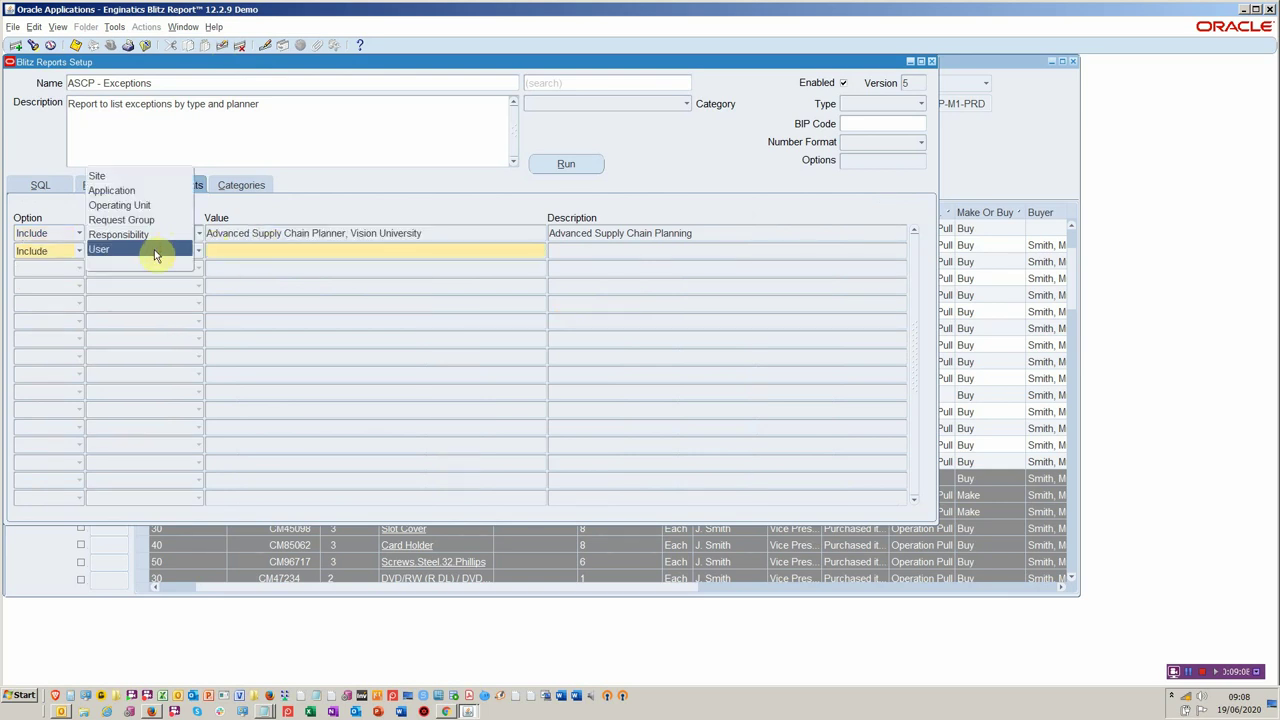
pyautogui.click(164, 249)
pyautogui.click(257, 254)
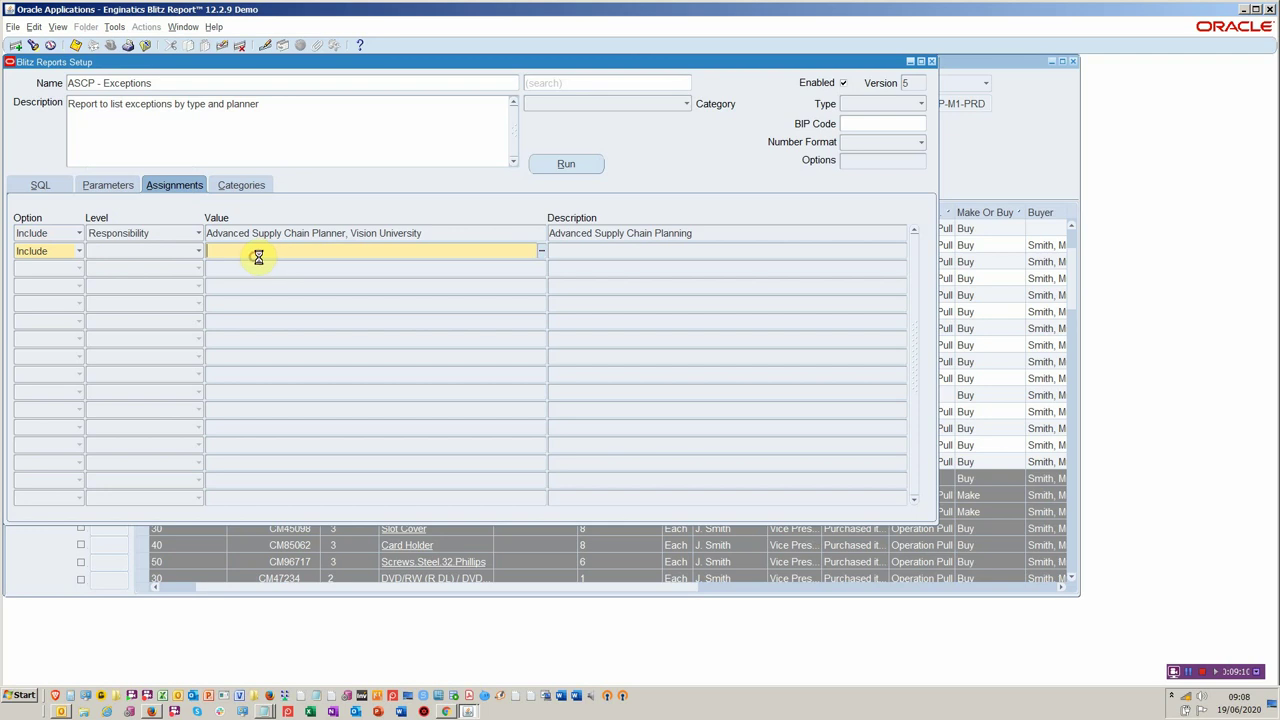
pyautogui.click(201, 253)
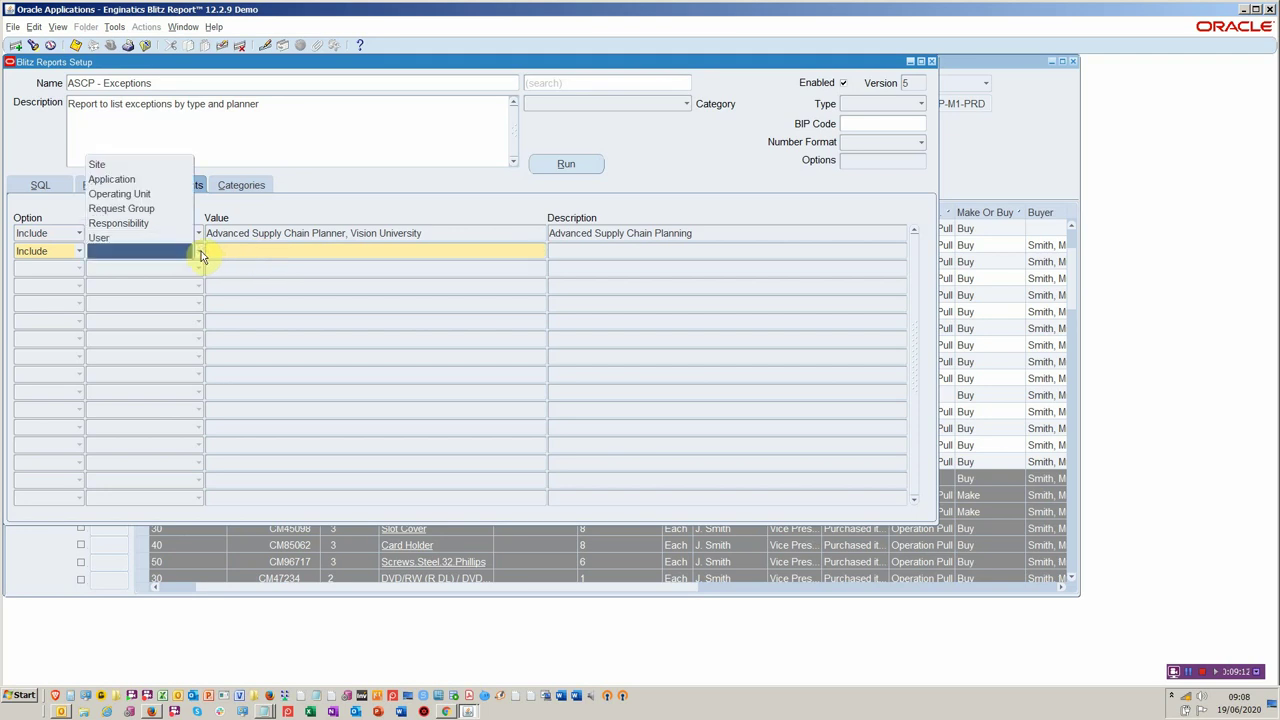
pyautogui.click(191, 249)
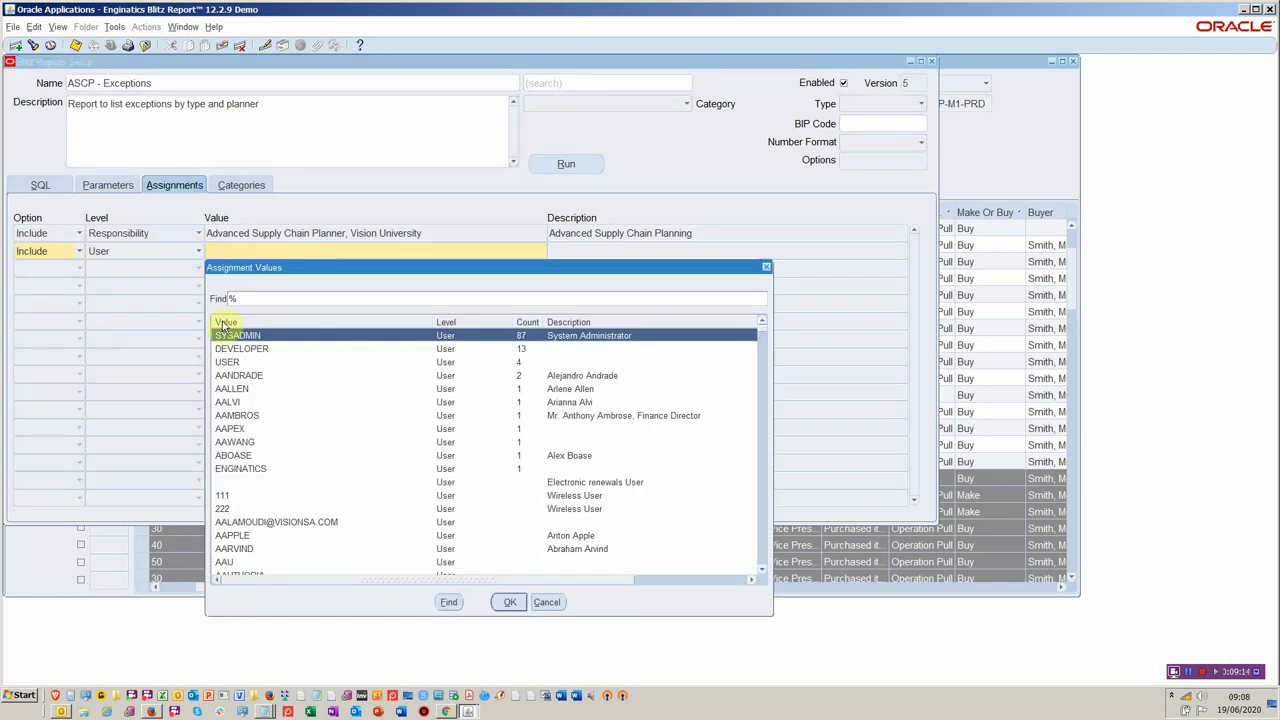
pyautogui.doubleClick(243, 348)
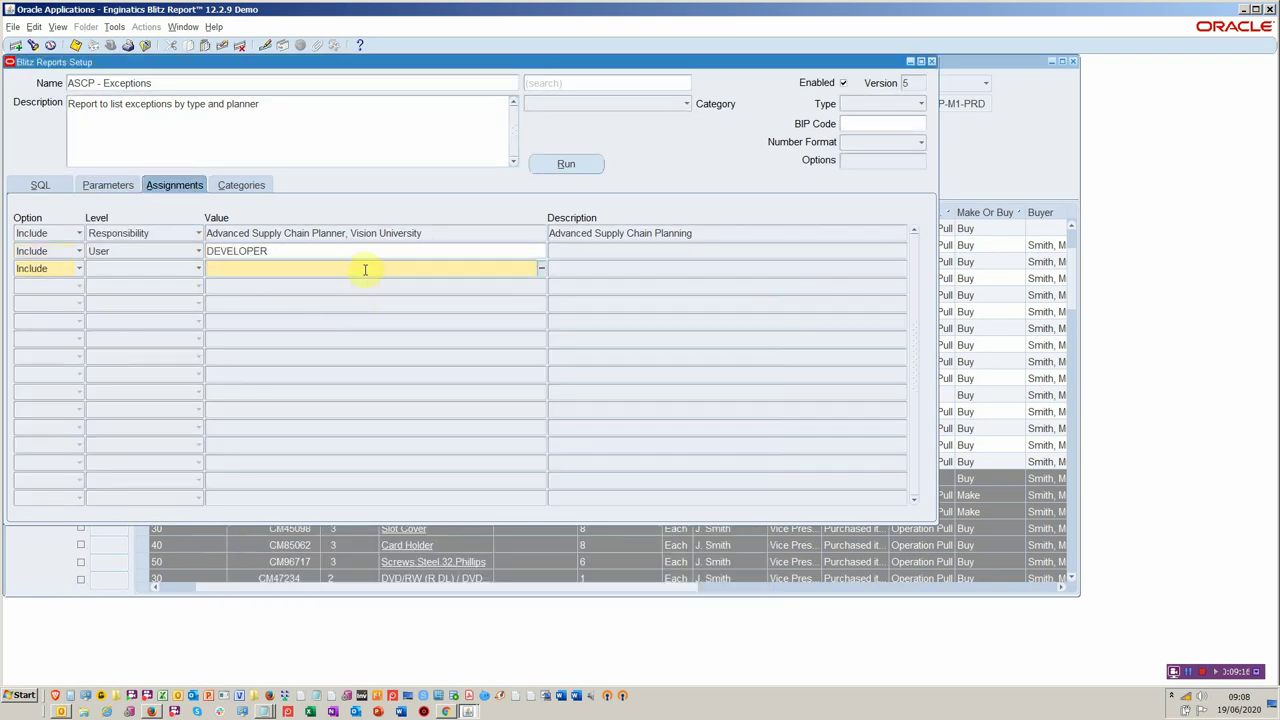
# Remove the DBA category from the report and add the Toolkit - Operations category
pyautogui.click(248, 193)
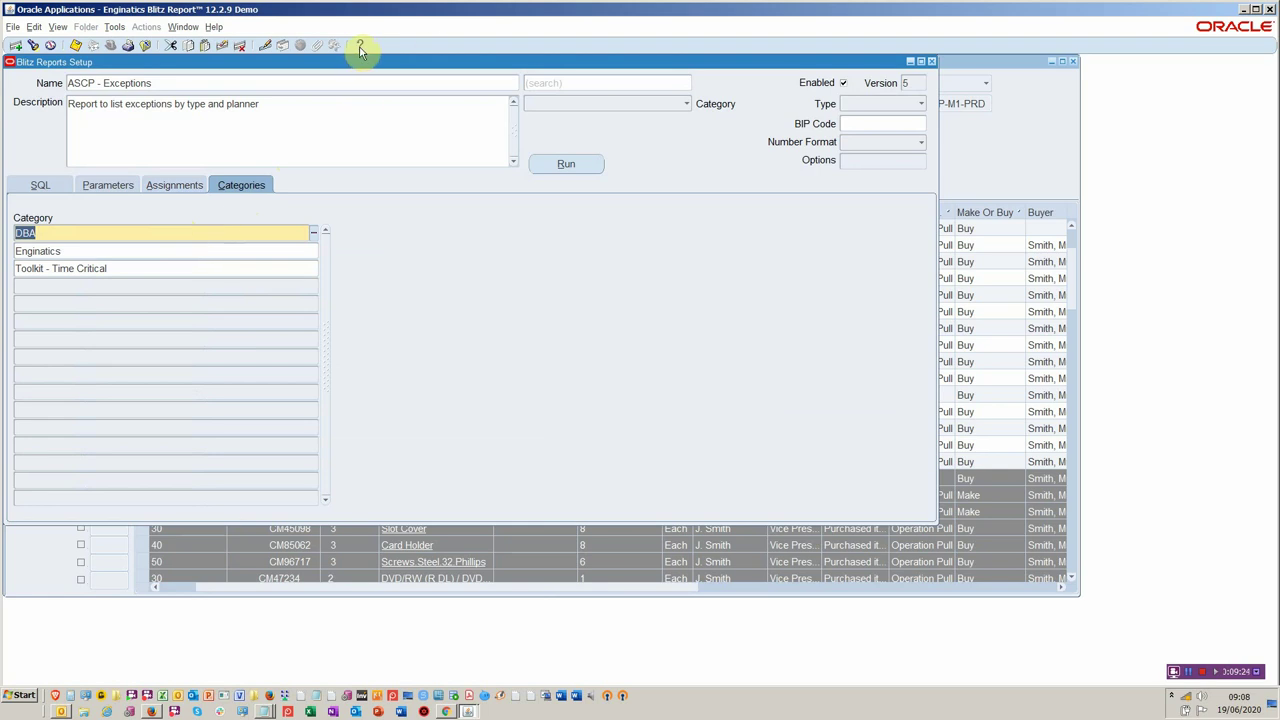
pyautogui.click(248, 48)
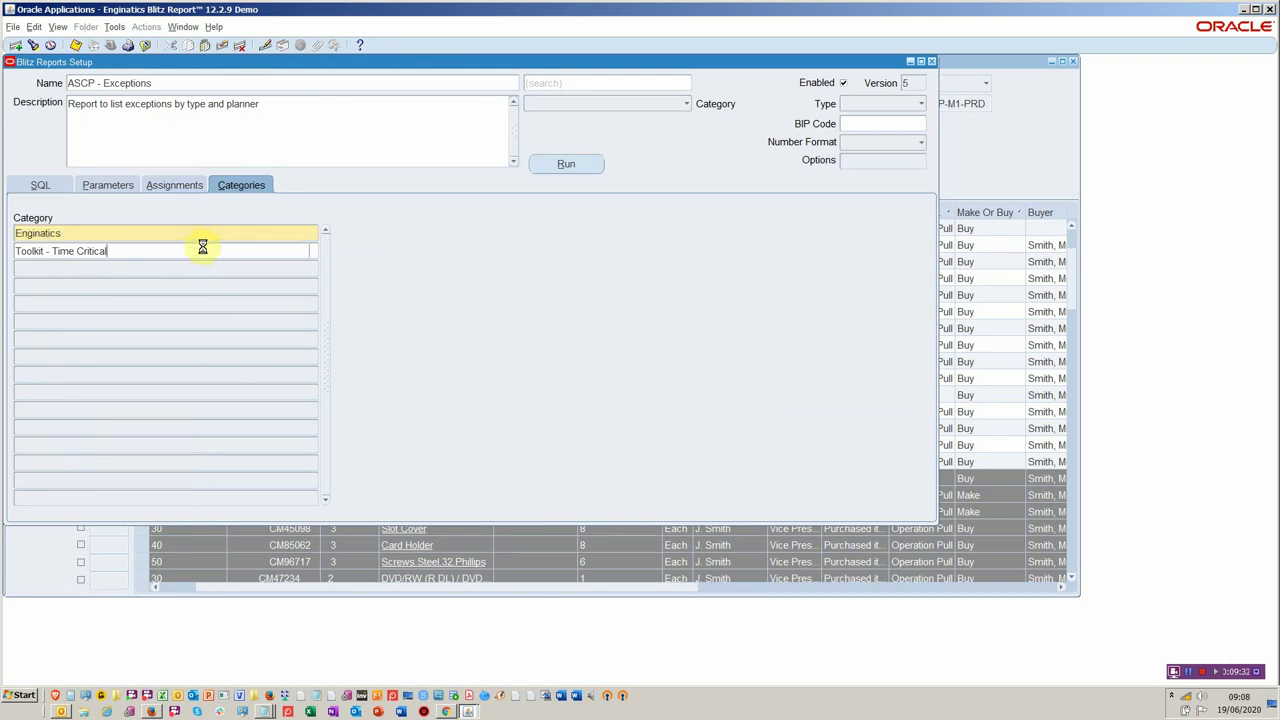
pyautogui.click(204, 246)
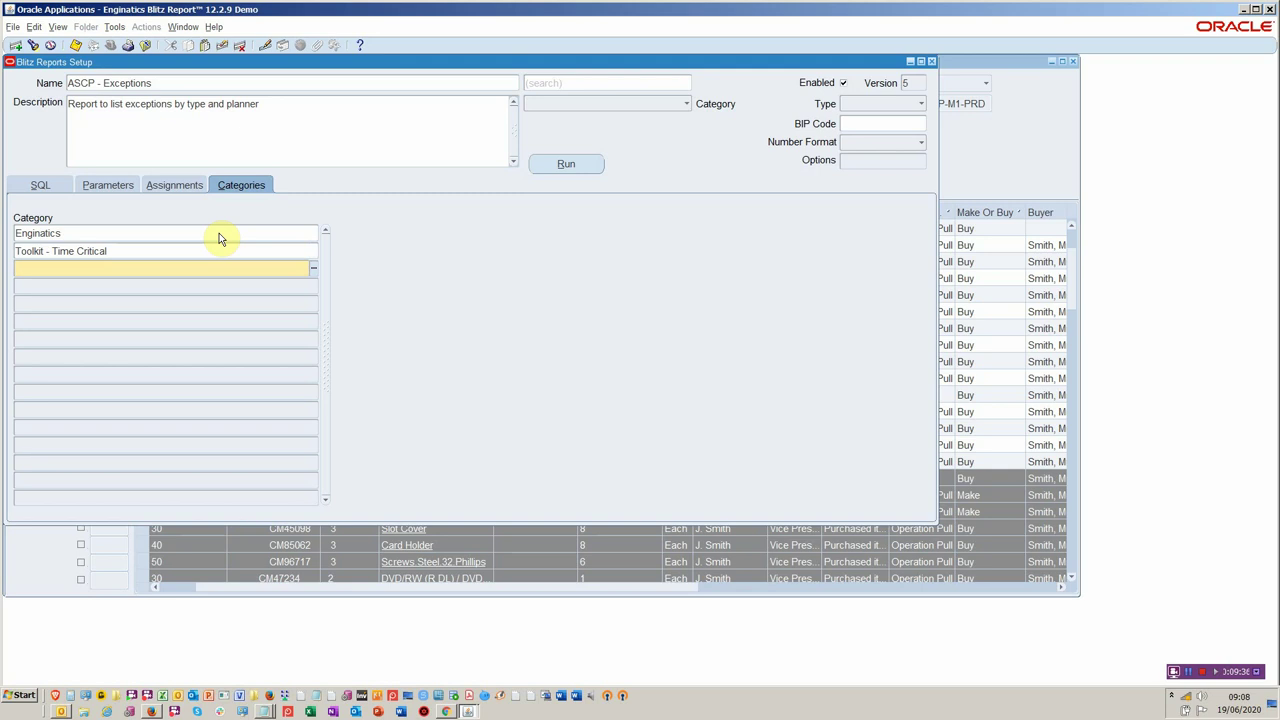
pyautogui.write('tool')
pyautogui.press('Tab')
pyautogui.press('Down')
pyautogui.press('Down')
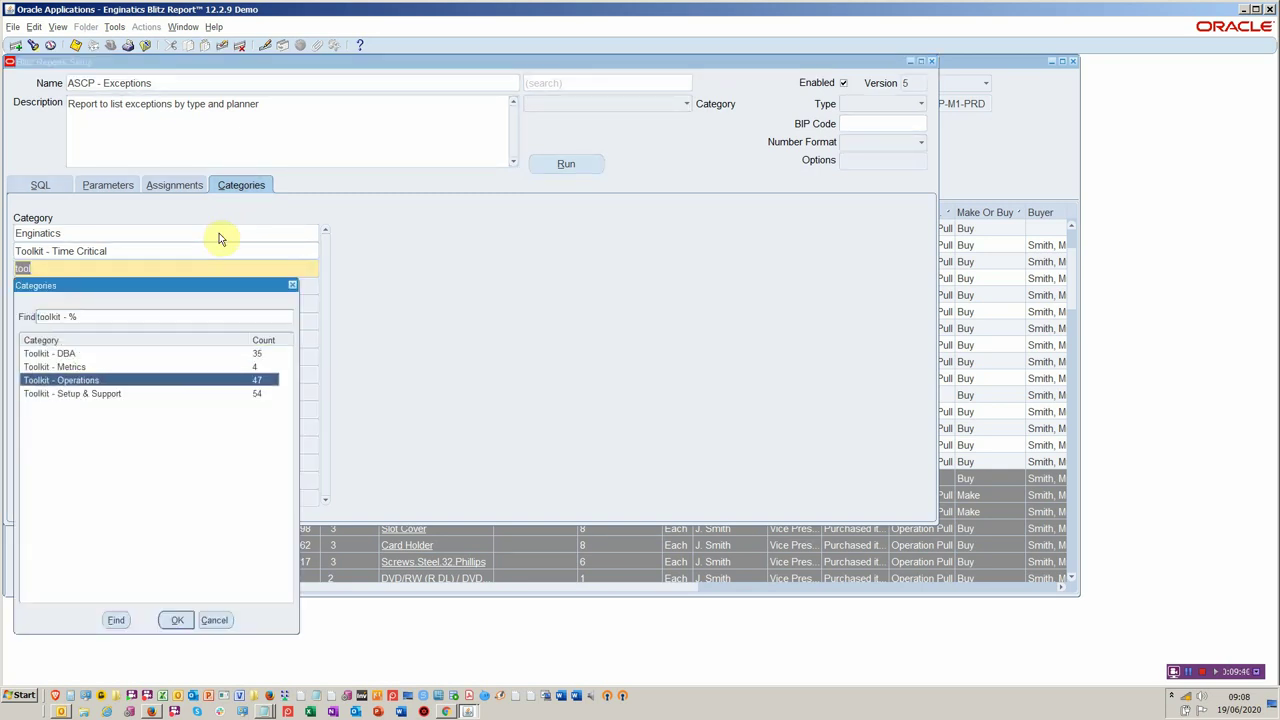
pyautogui.press('Return')
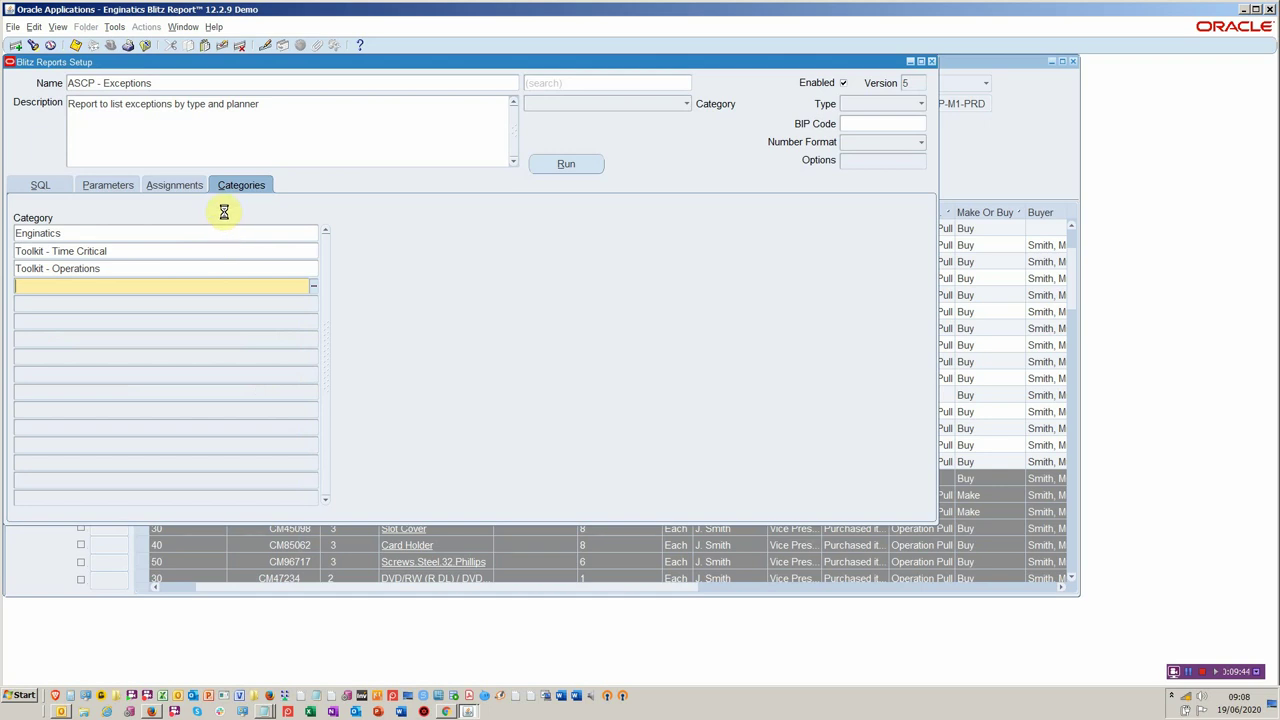
# Add the comment "passed usint test by" plus the tester's first name to version 5 in the report's version history
pyautogui.click(916, 84)
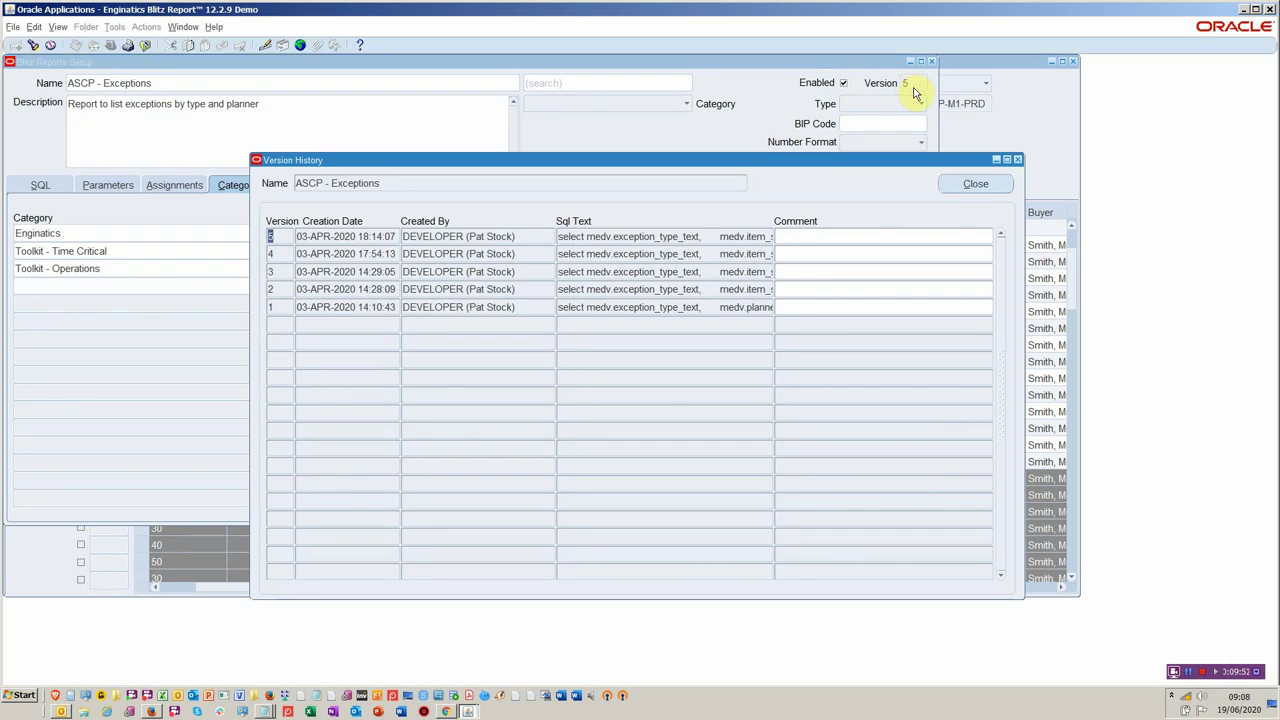
pyautogui.click(853, 237)
pyautogui.write('passed usint test by glen')
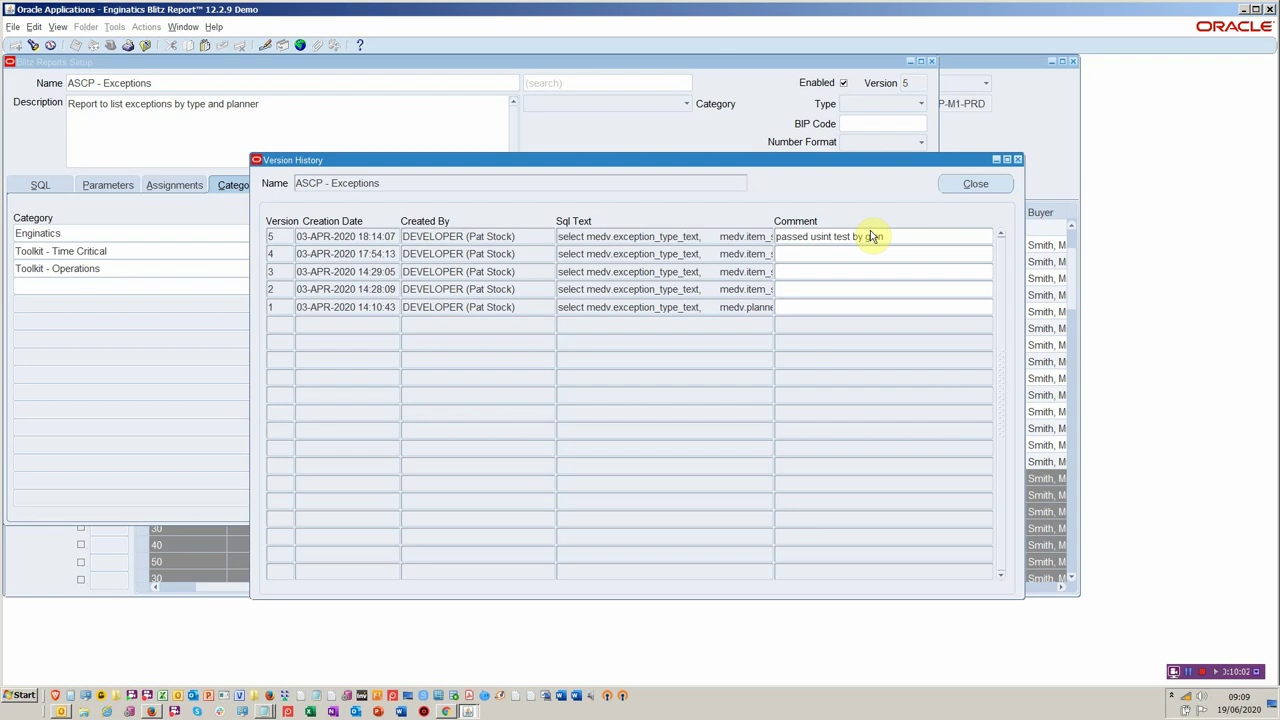
pyautogui.click(973, 190)
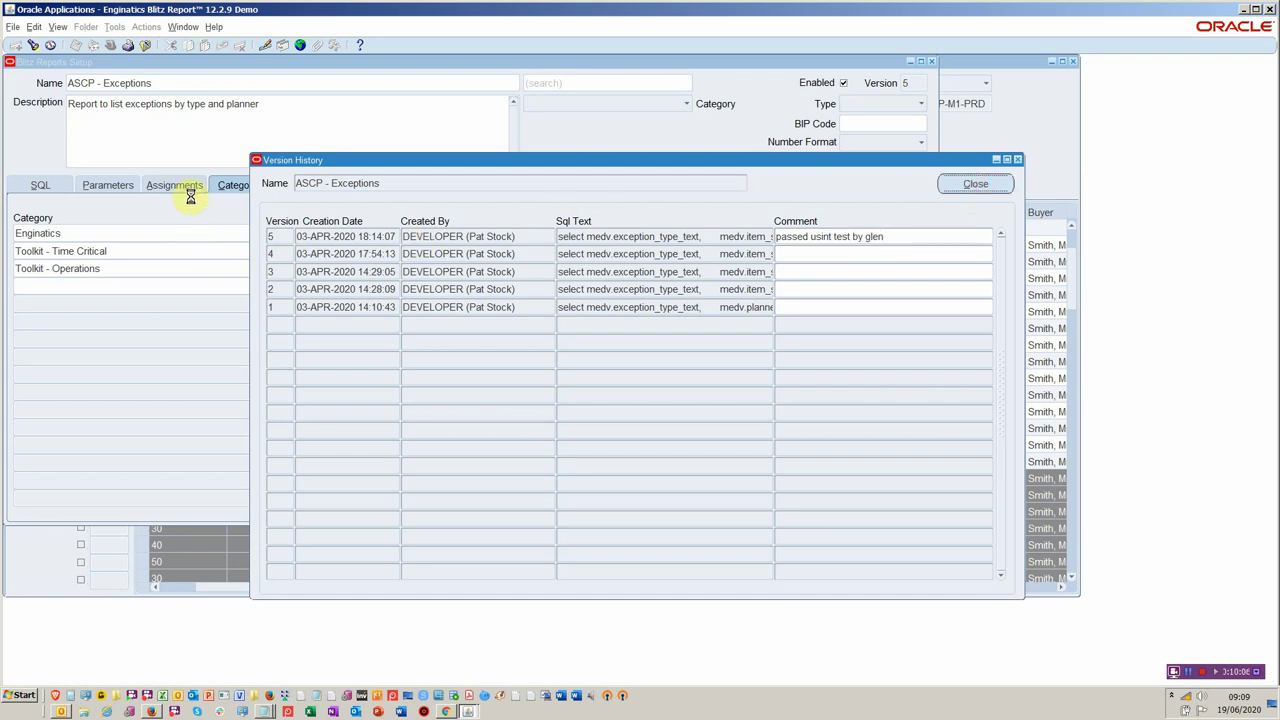
# Import the BI Publisher concurrent program All Inventories Value Report (XML) as a Blitz Report, including its assignments
pyautogui.click(117, 27)
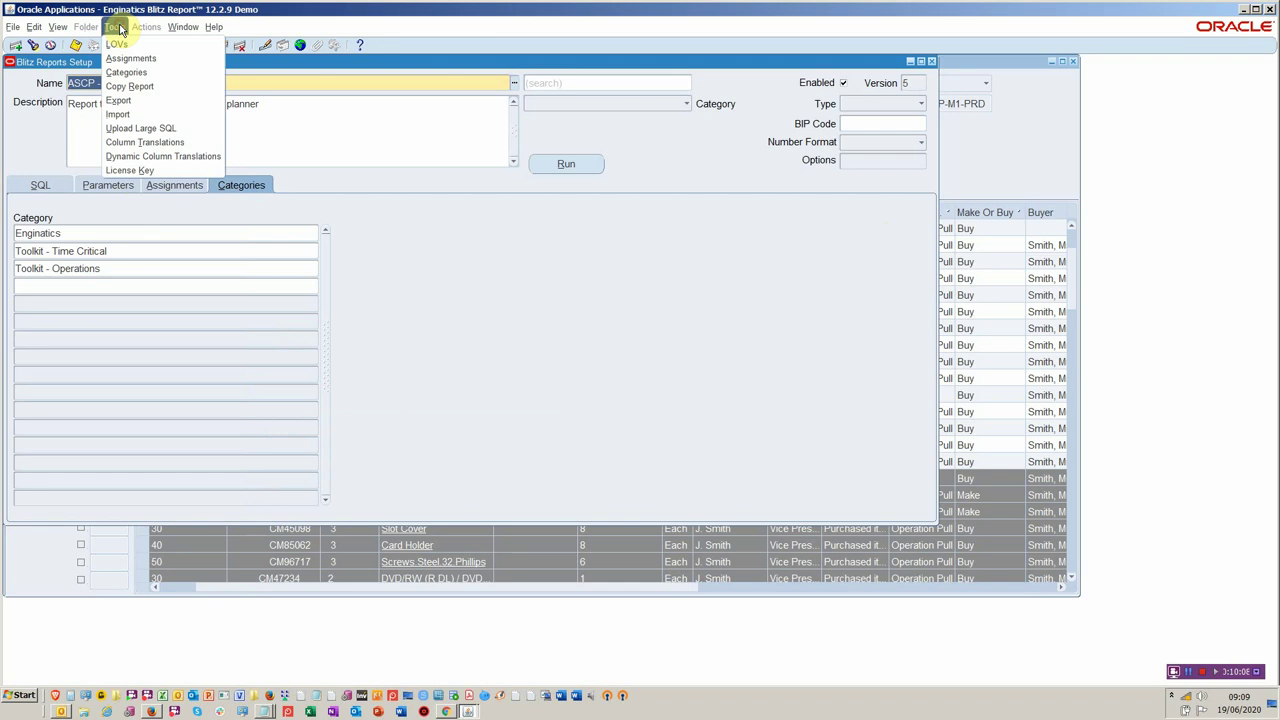
pyautogui.click(135, 117)
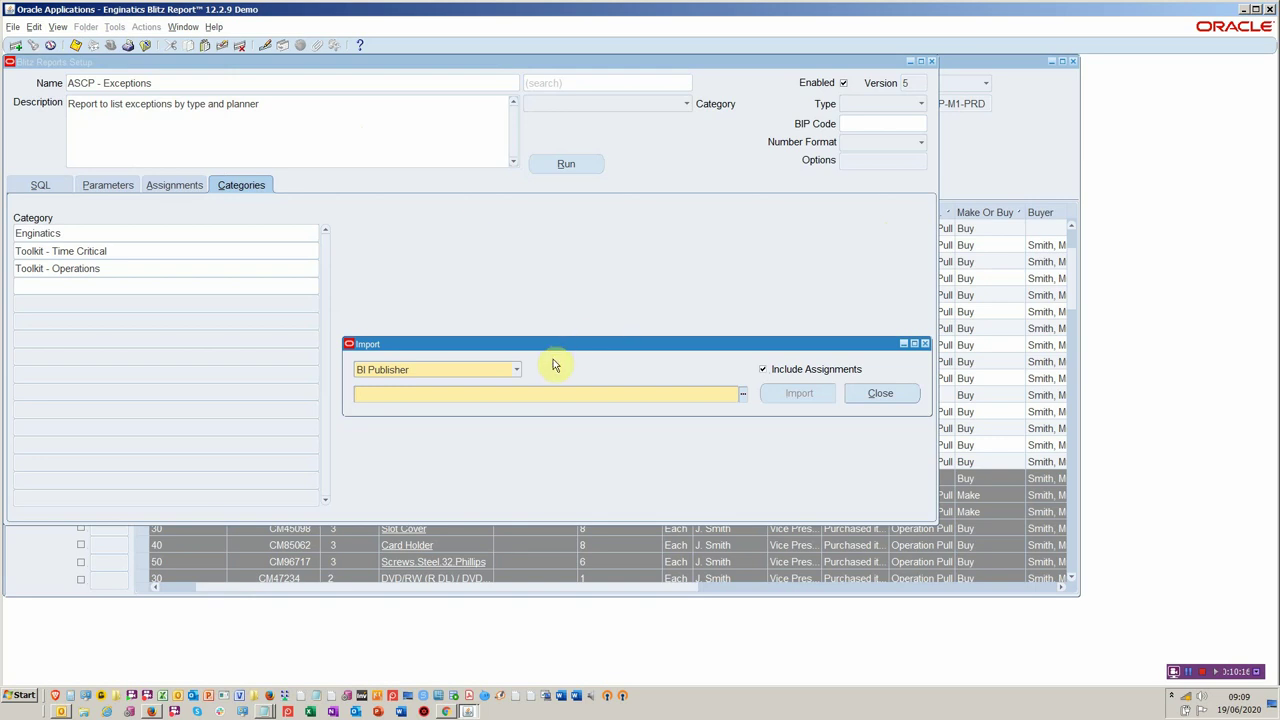
pyautogui.click(497, 395)
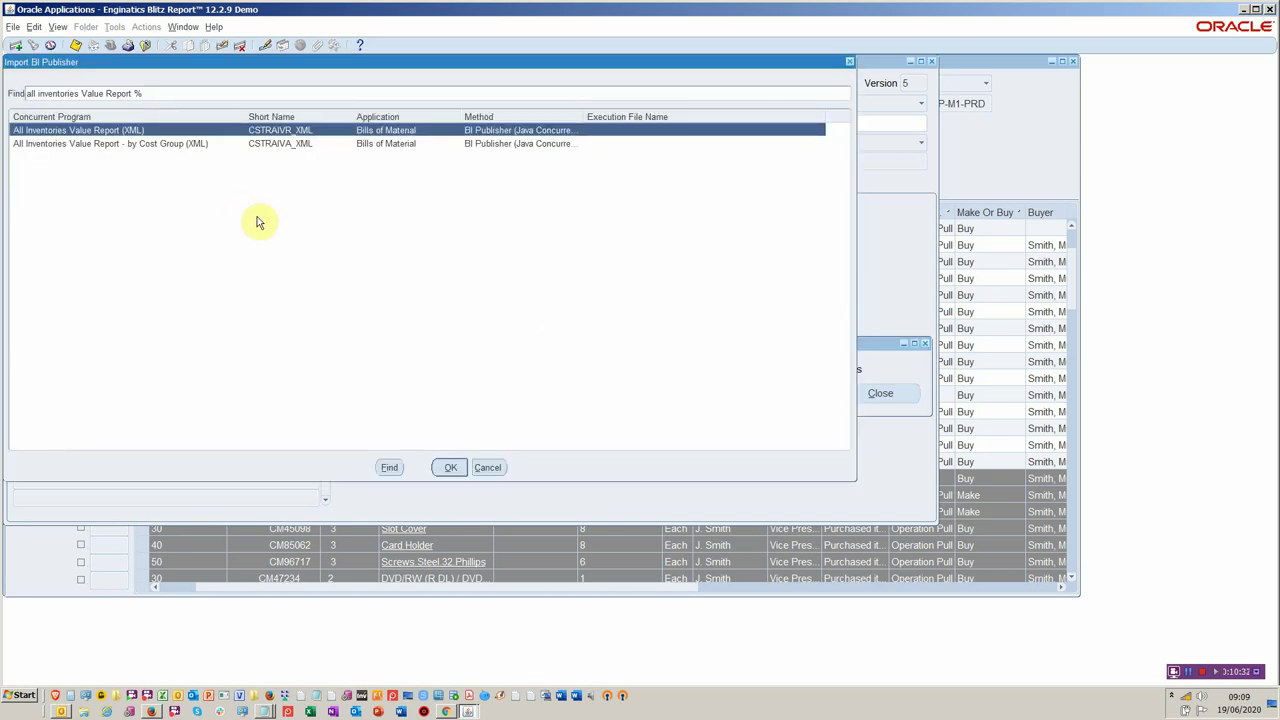
pyautogui.doubleClick(210, 135)
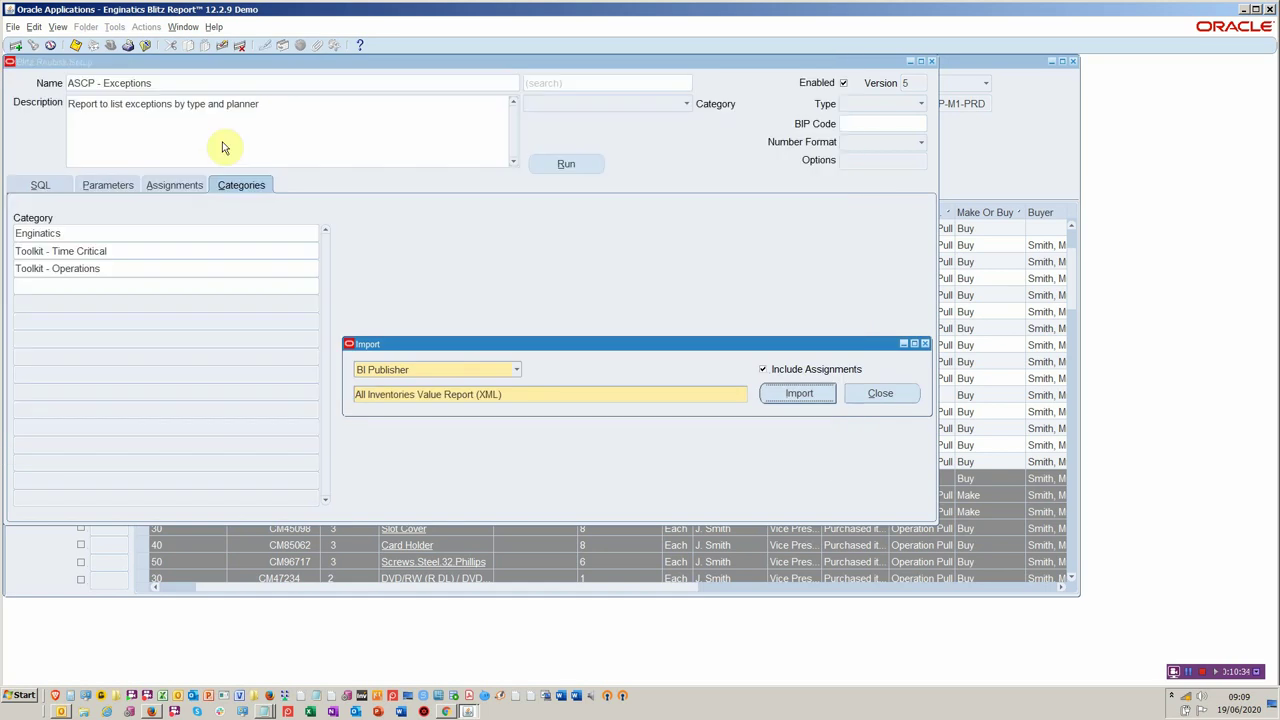
pyautogui.click(785, 393)
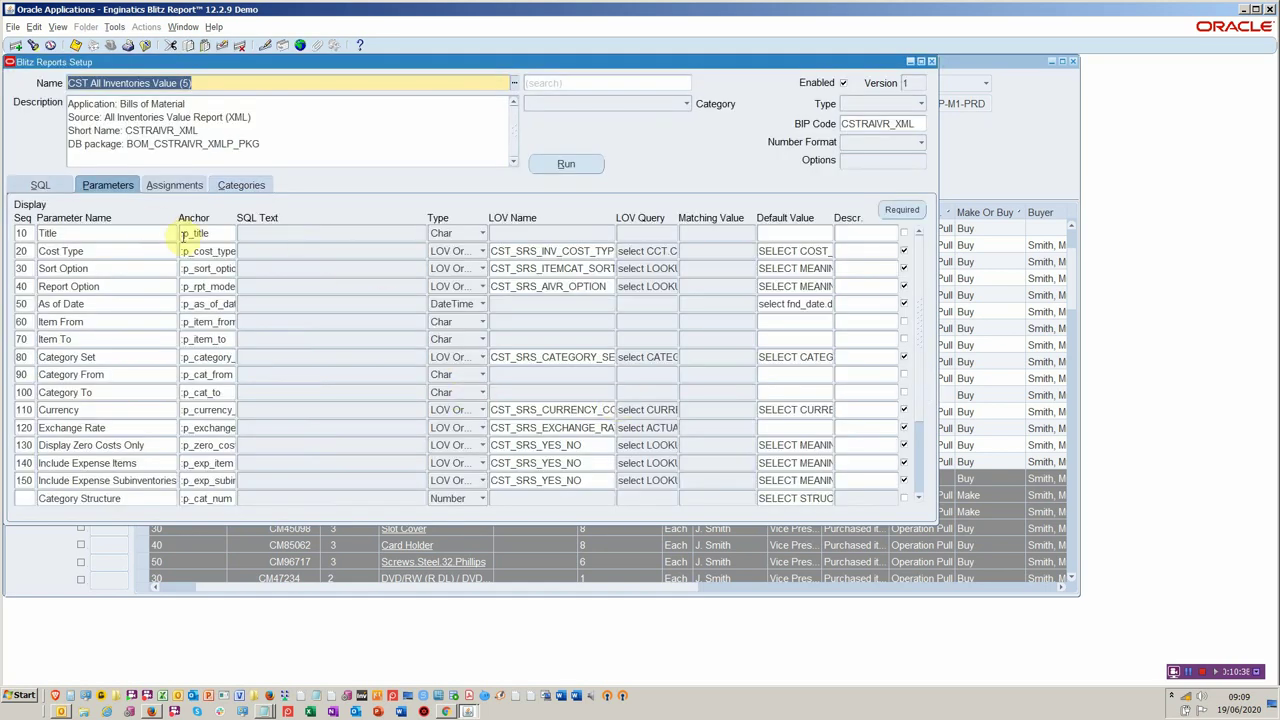
# Review the SQL, parameters and assignments of the imported CST All Inventories Value report
pyautogui.click(40, 188)
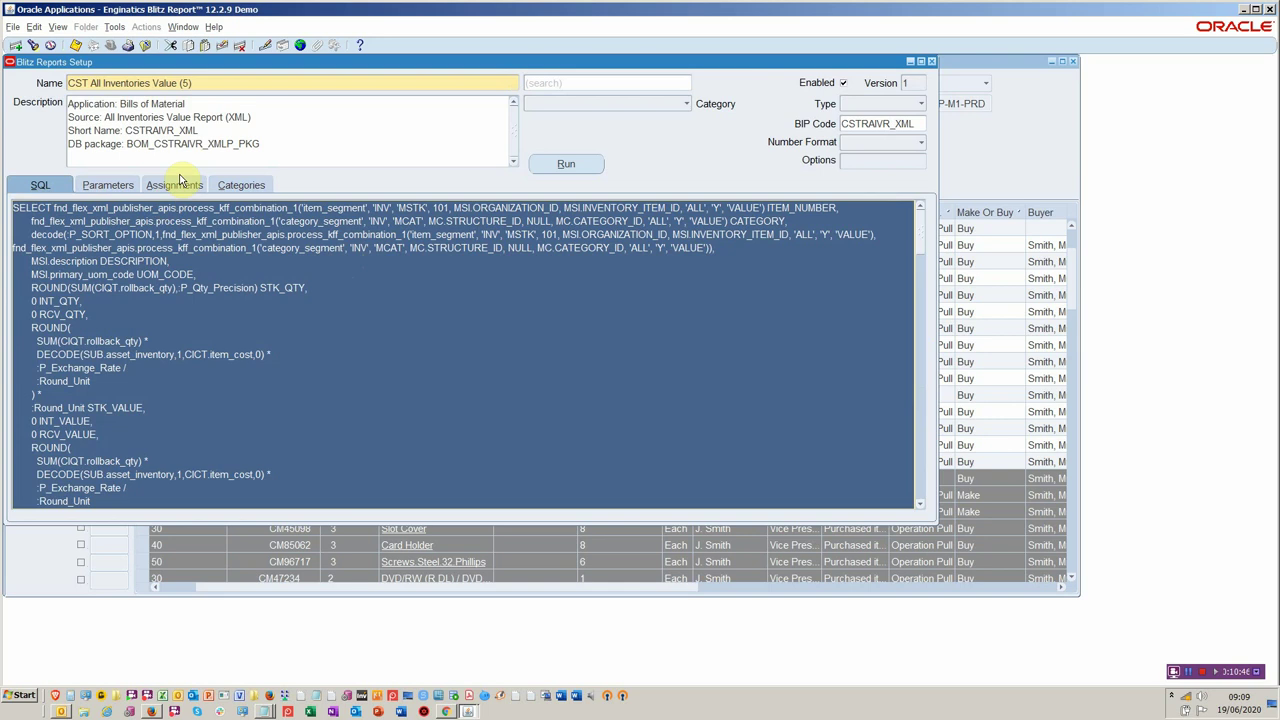
pyautogui.click(90, 186)
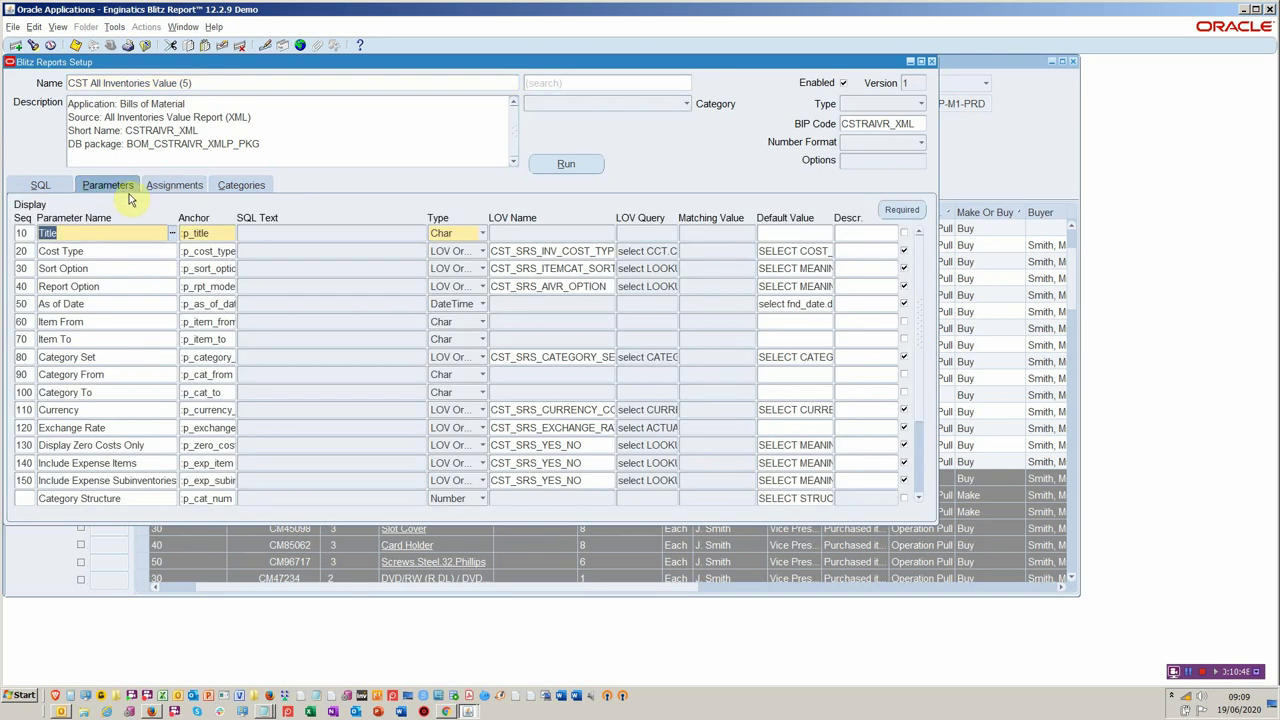
pyautogui.click(169, 188)
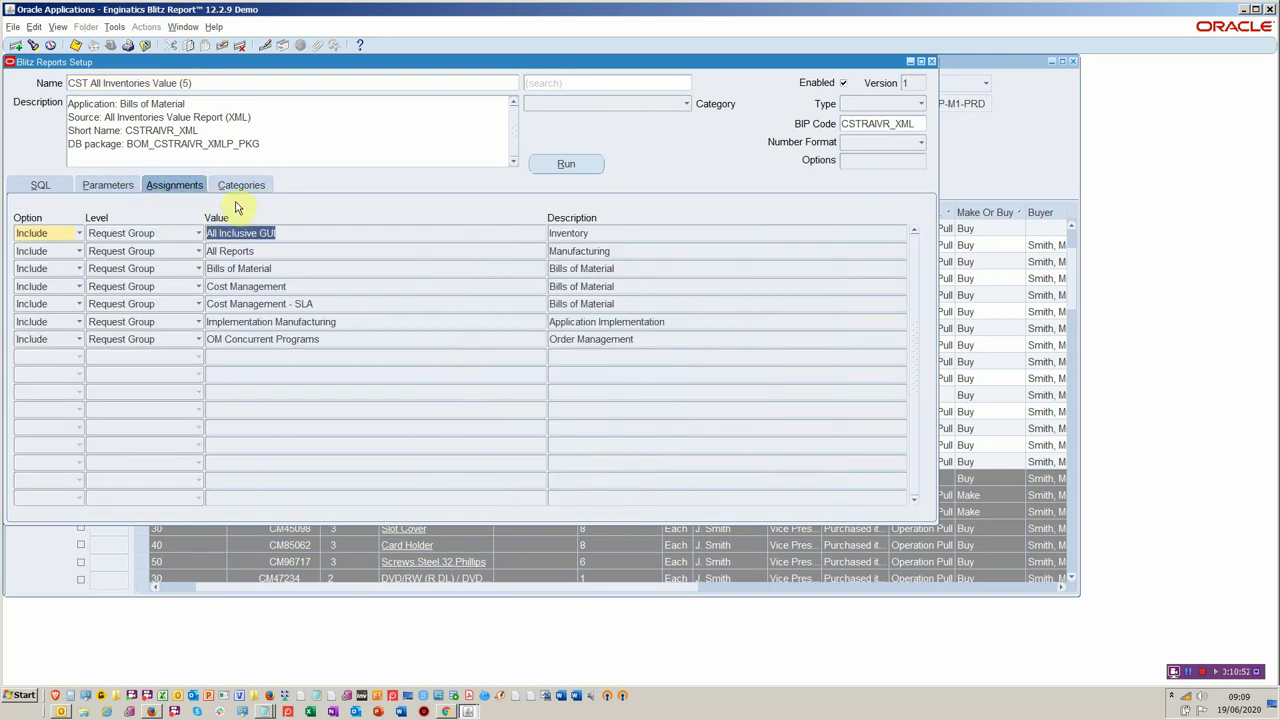
# Run the imported CST All Inventories Value report to Excel and inspect the Decode column's header in the workbook
pyautogui.click(570, 166)
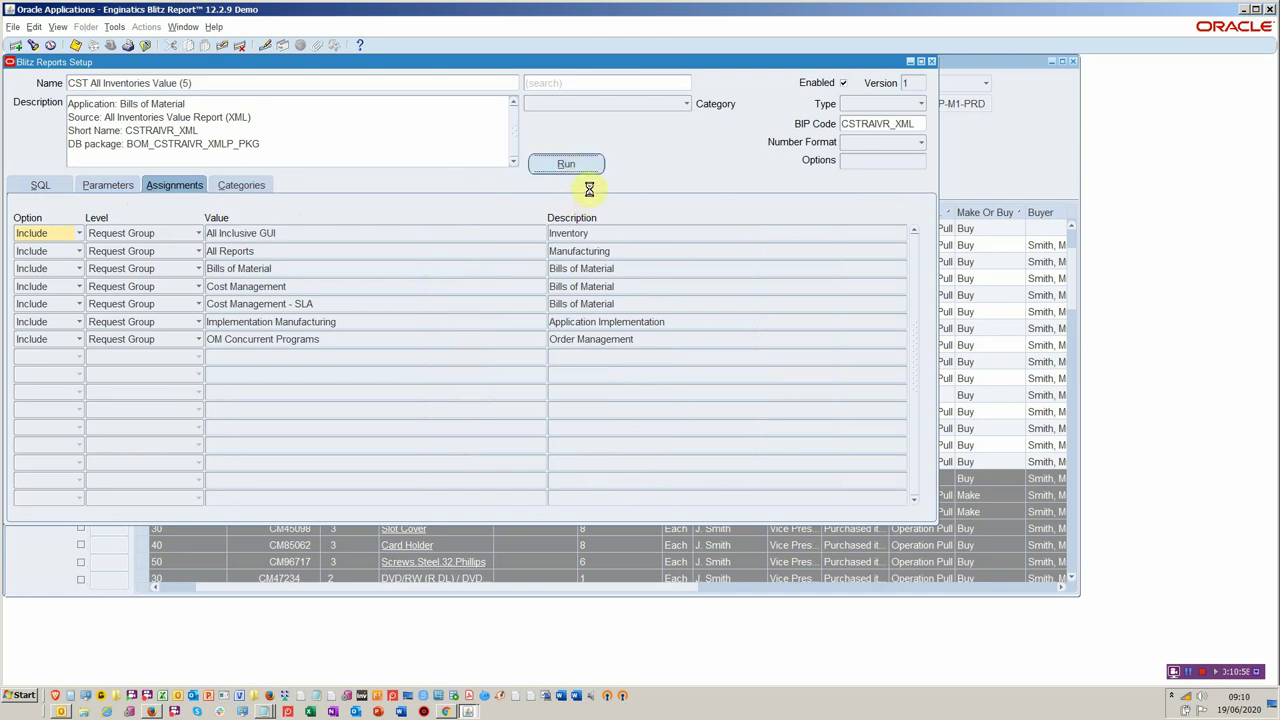
pyautogui.click(448, 279)
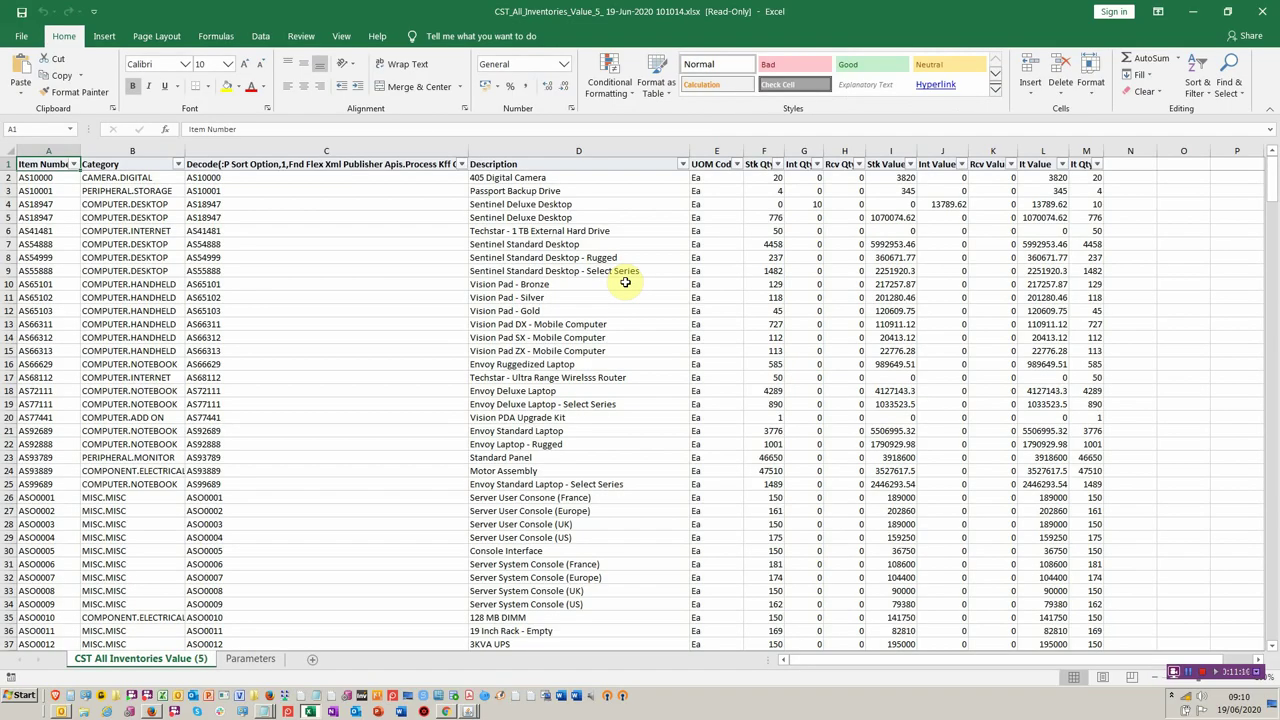
pyautogui.click(263, 160)
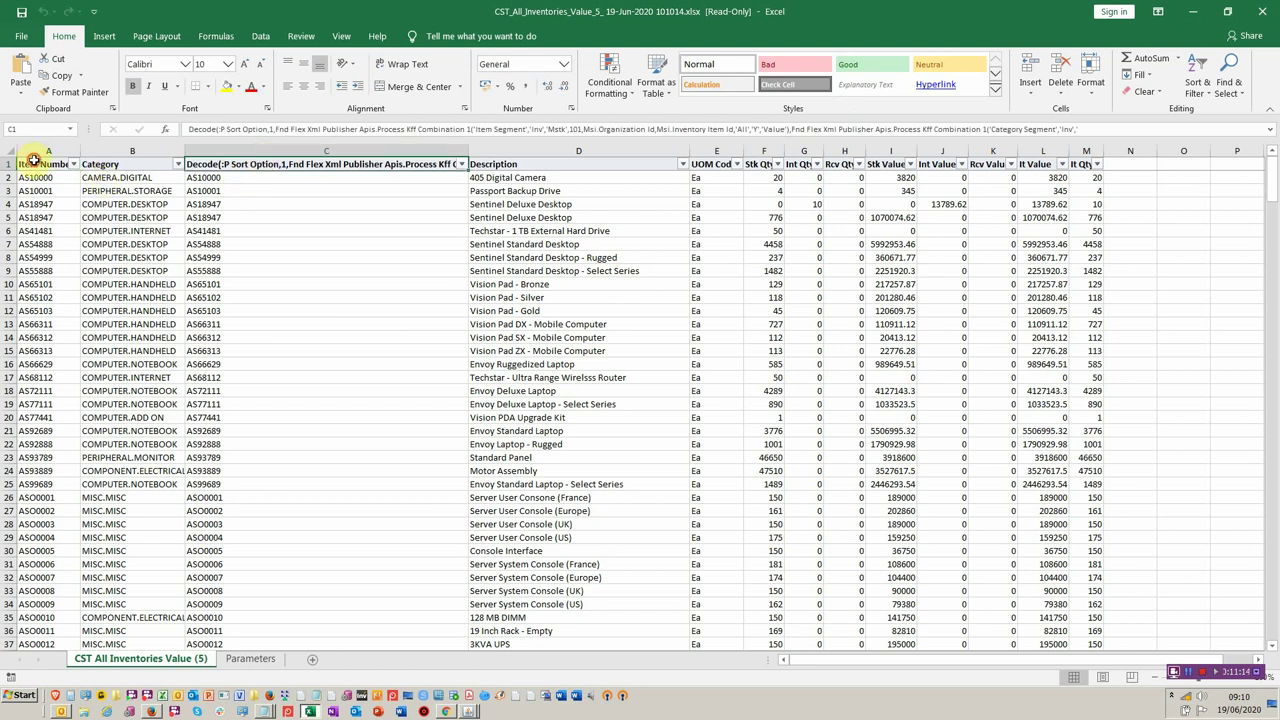
# Close the workbook and create a column template in Blitz Report that hides the Decode column and moves Description ahead of Category
pyautogui.click(33, 160)
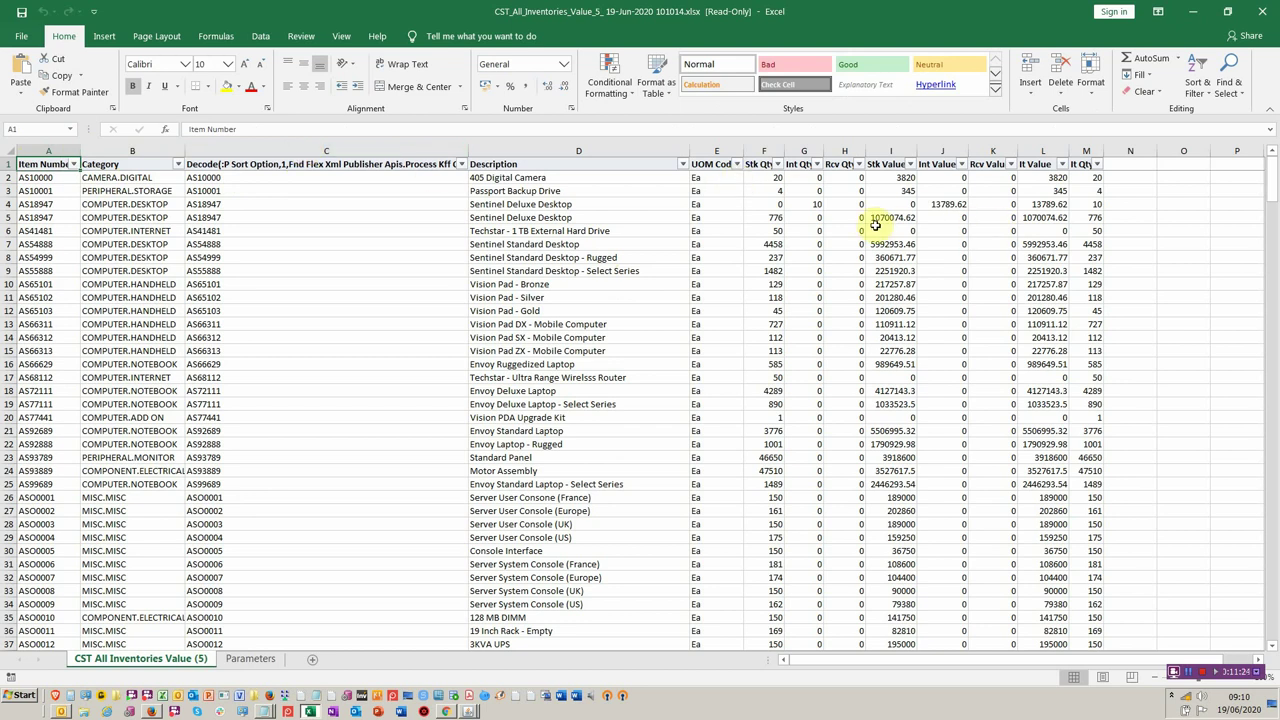
pyautogui.click(1262, 10)
pyautogui.hotkey('alt', 'Tab')
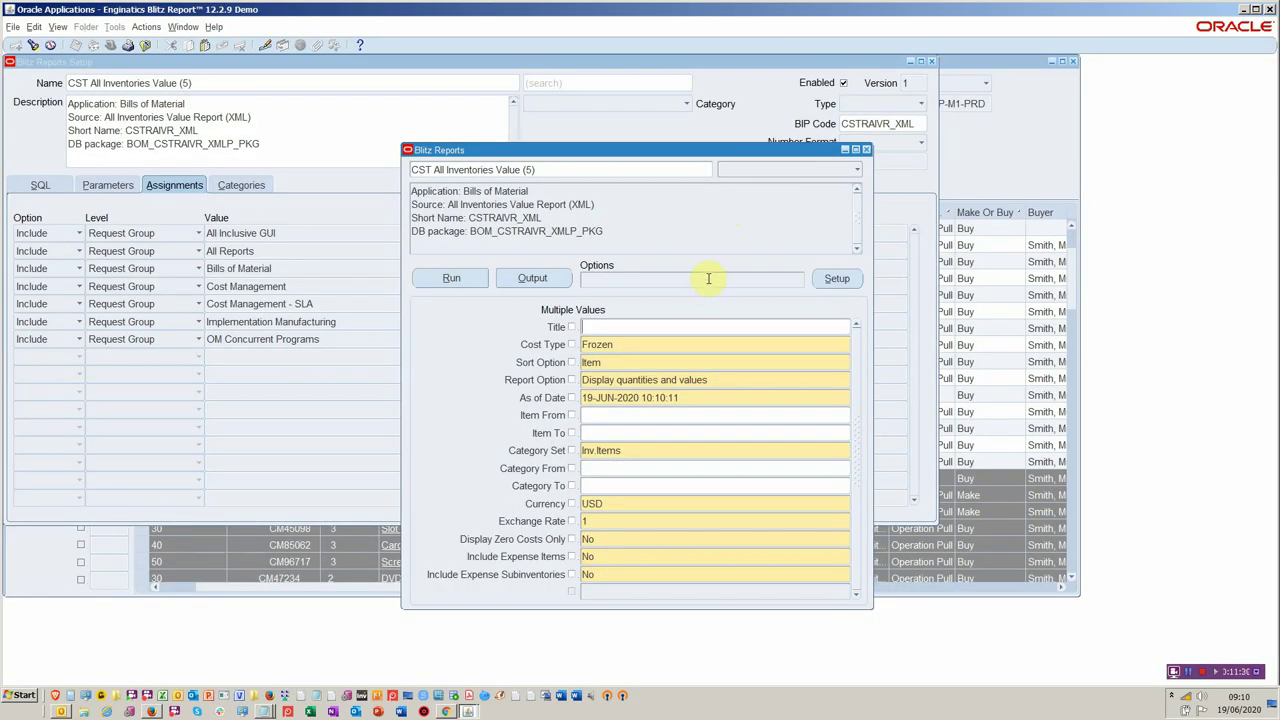
pyautogui.click(708, 278)
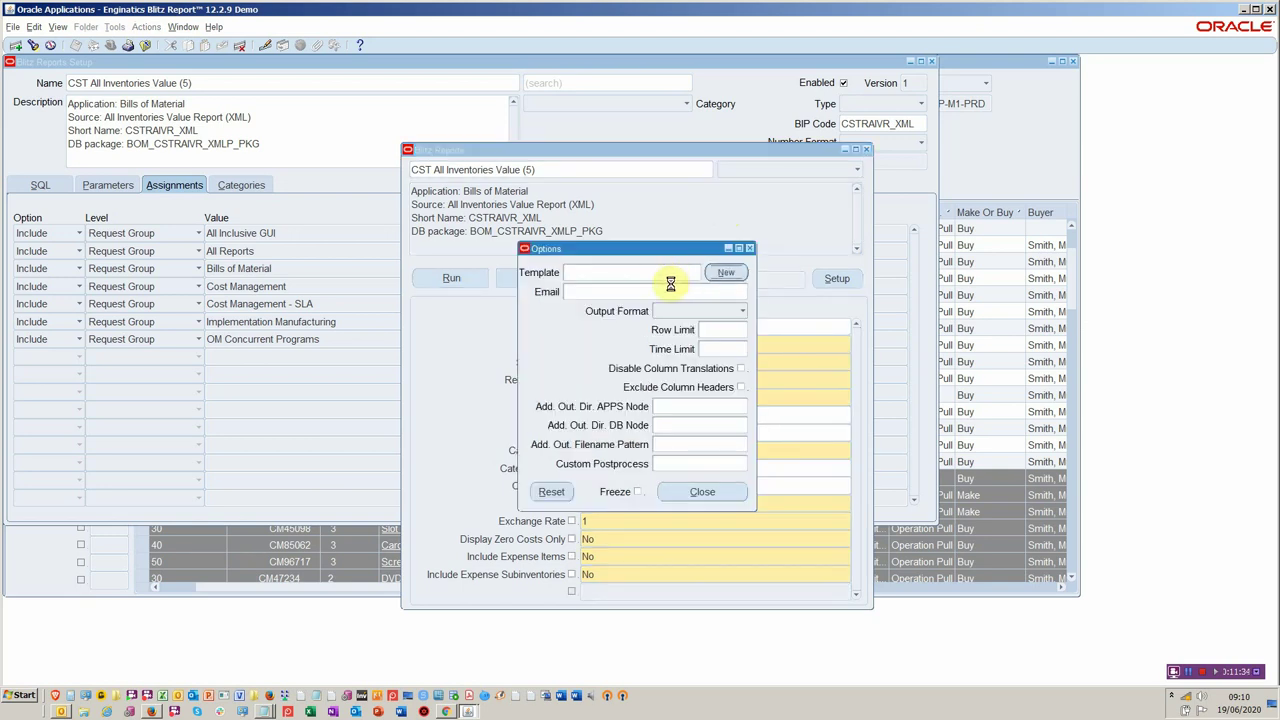
pyautogui.click(728, 280)
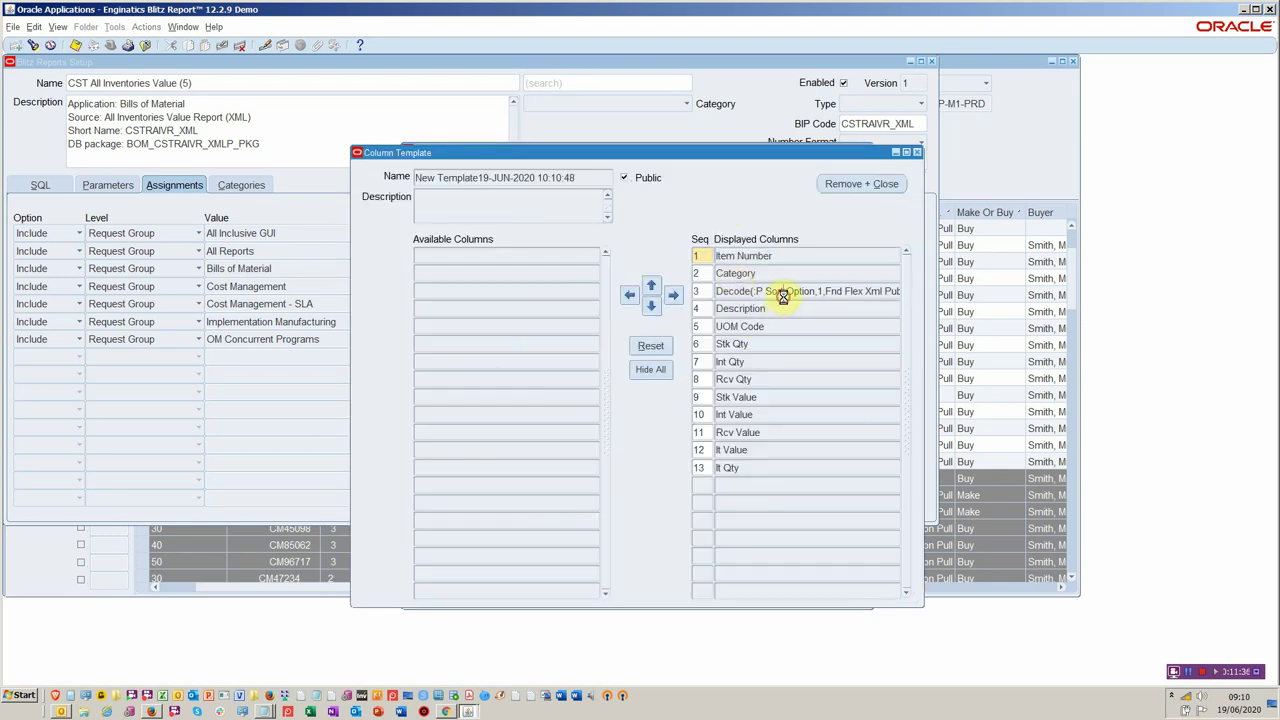
pyautogui.click(778, 291)
pyautogui.click(629, 296)
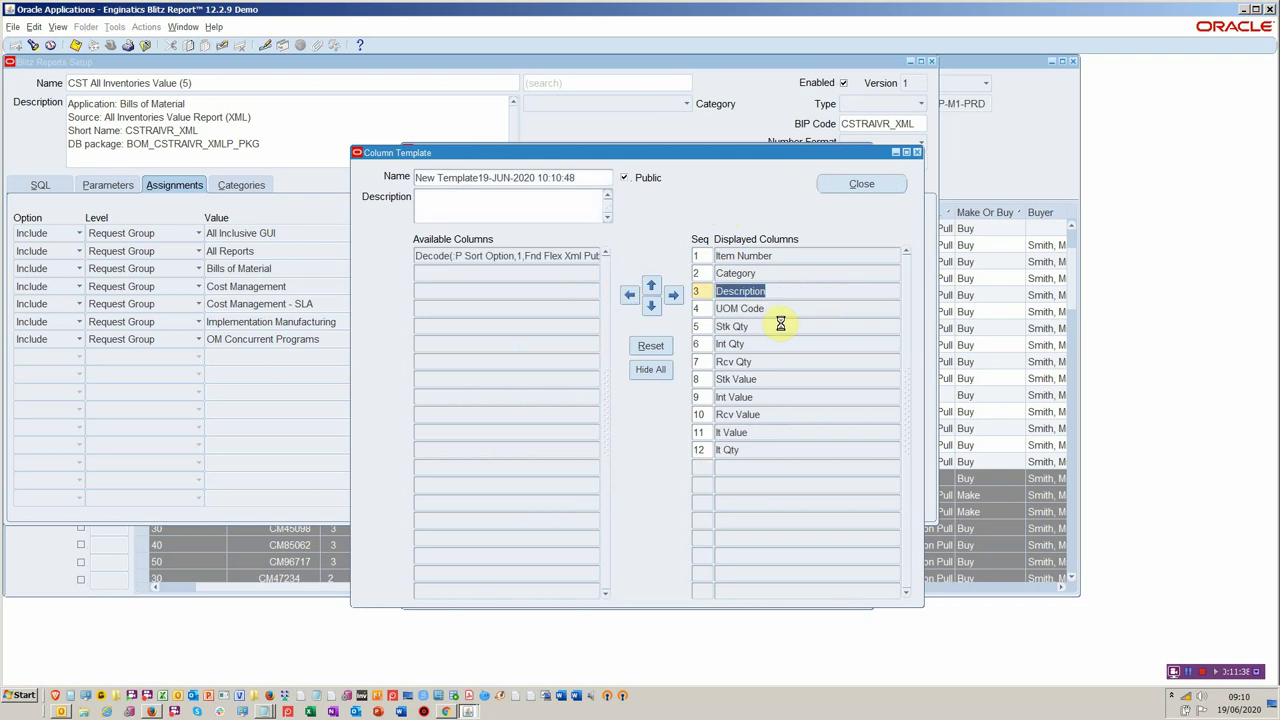
pyautogui.click(651, 286)
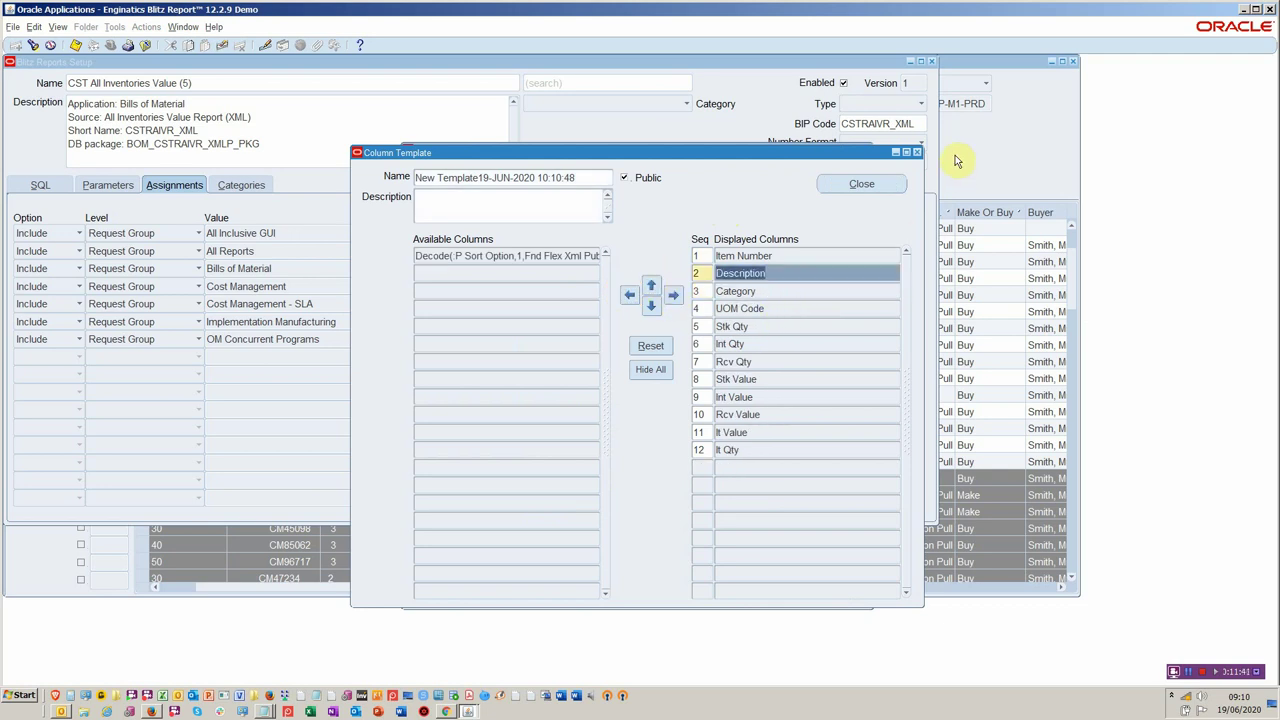
pyautogui.click(887, 185)
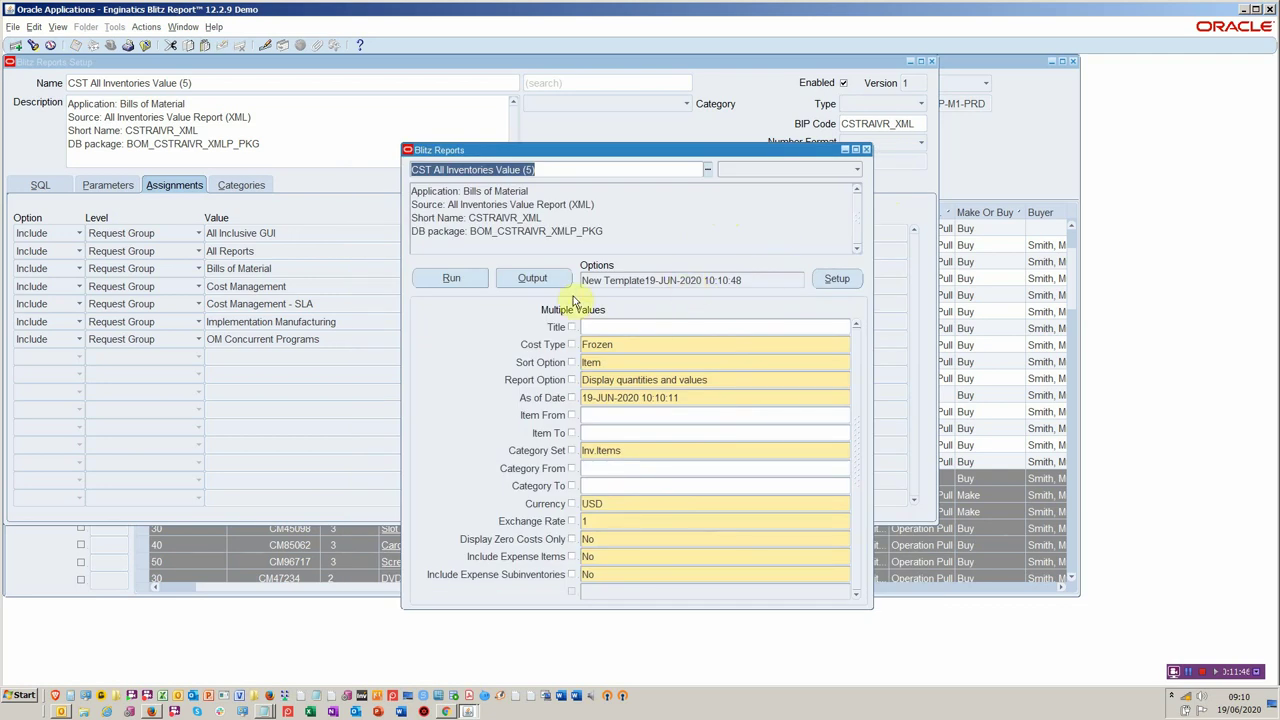
# Run CST All Inventories Value to Excel with the new template, close the workbook and return to the Supply Chain Hub
pyautogui.click(451, 278)
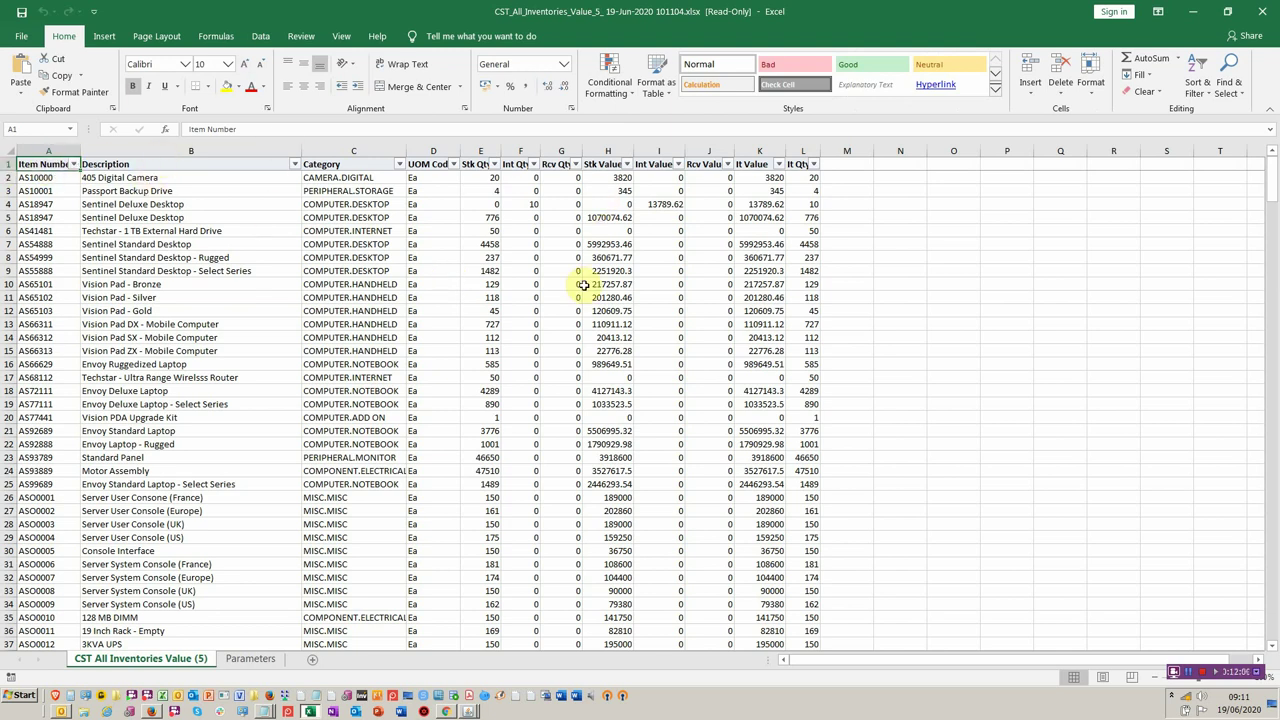
pyautogui.click(1262, 11)
pyautogui.hotkey('alt', 'Tab')
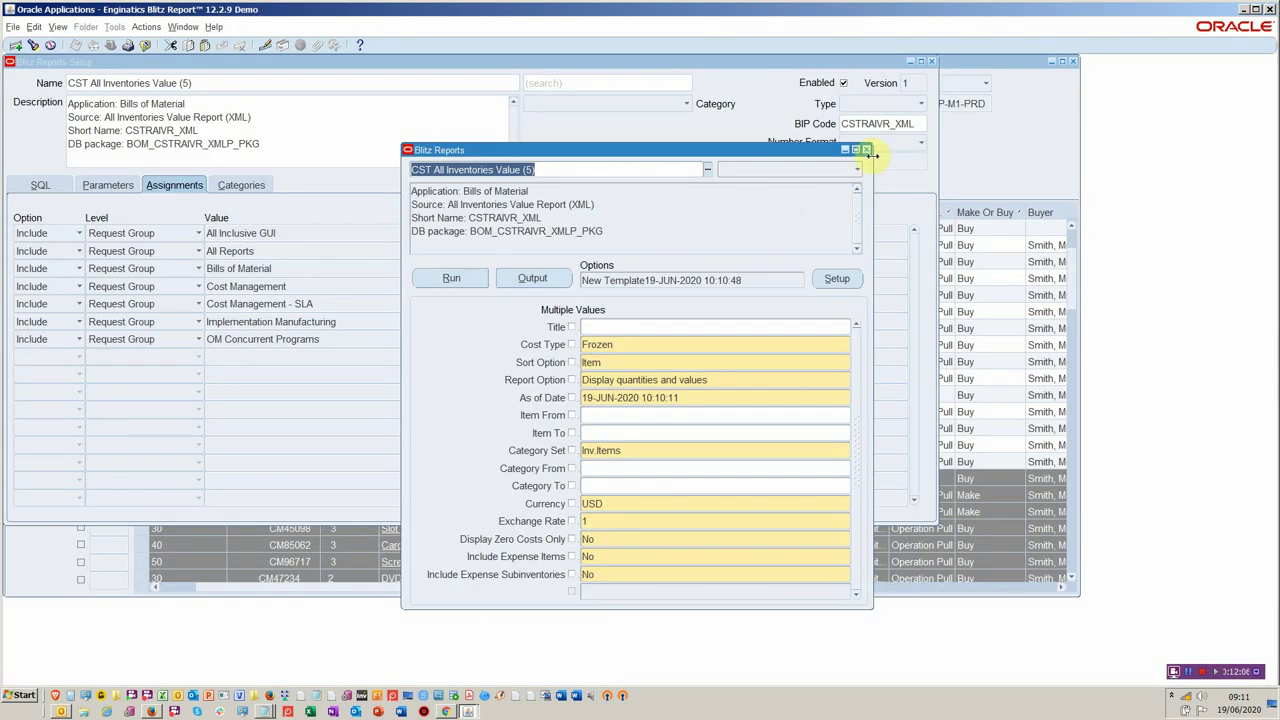
pyautogui.click(867, 151)
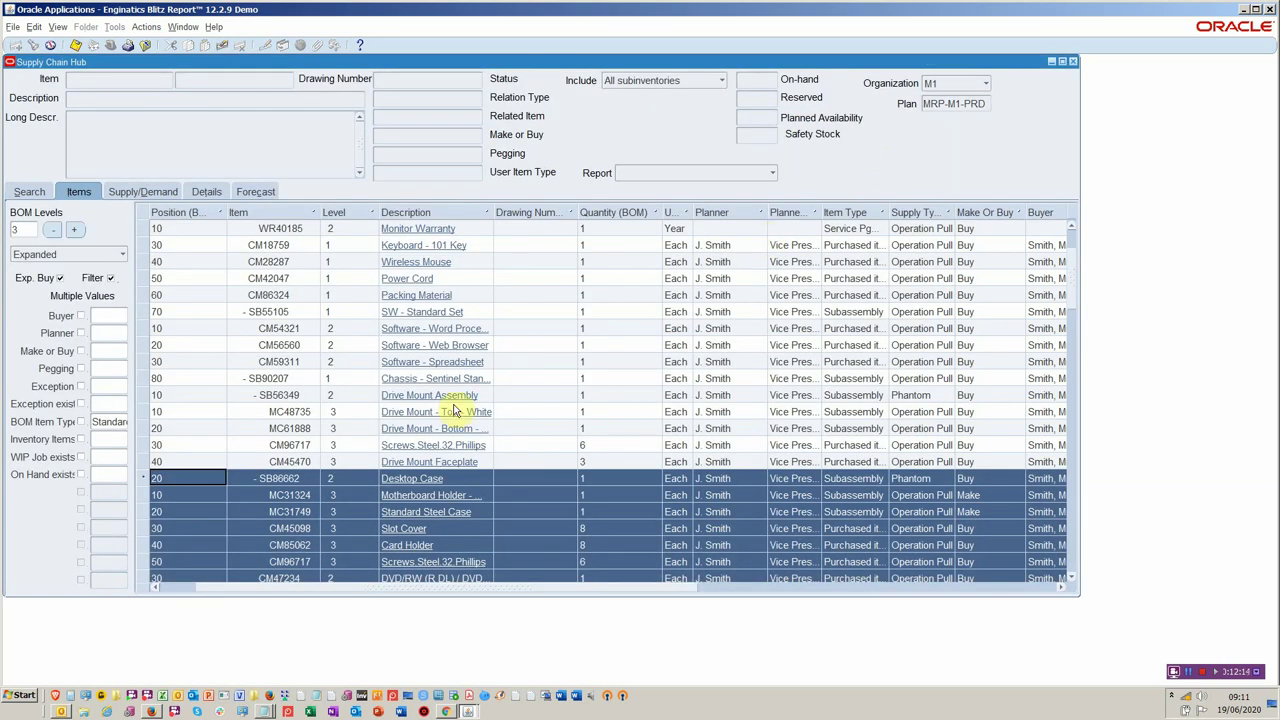
# Show the supply and demand records of the top-level BOM item AS54888 in the Supply Chain Hub
pyautogui.click(215, 230)
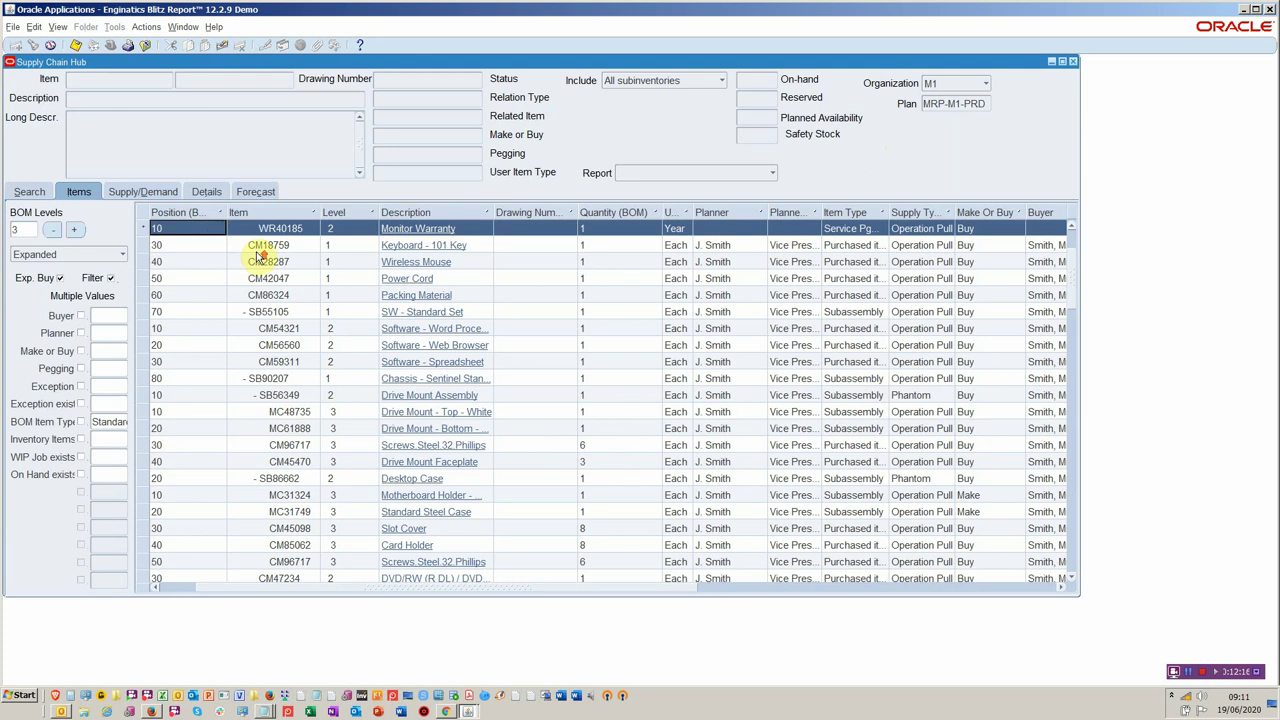
pyautogui.scroll(2, 780, 276)
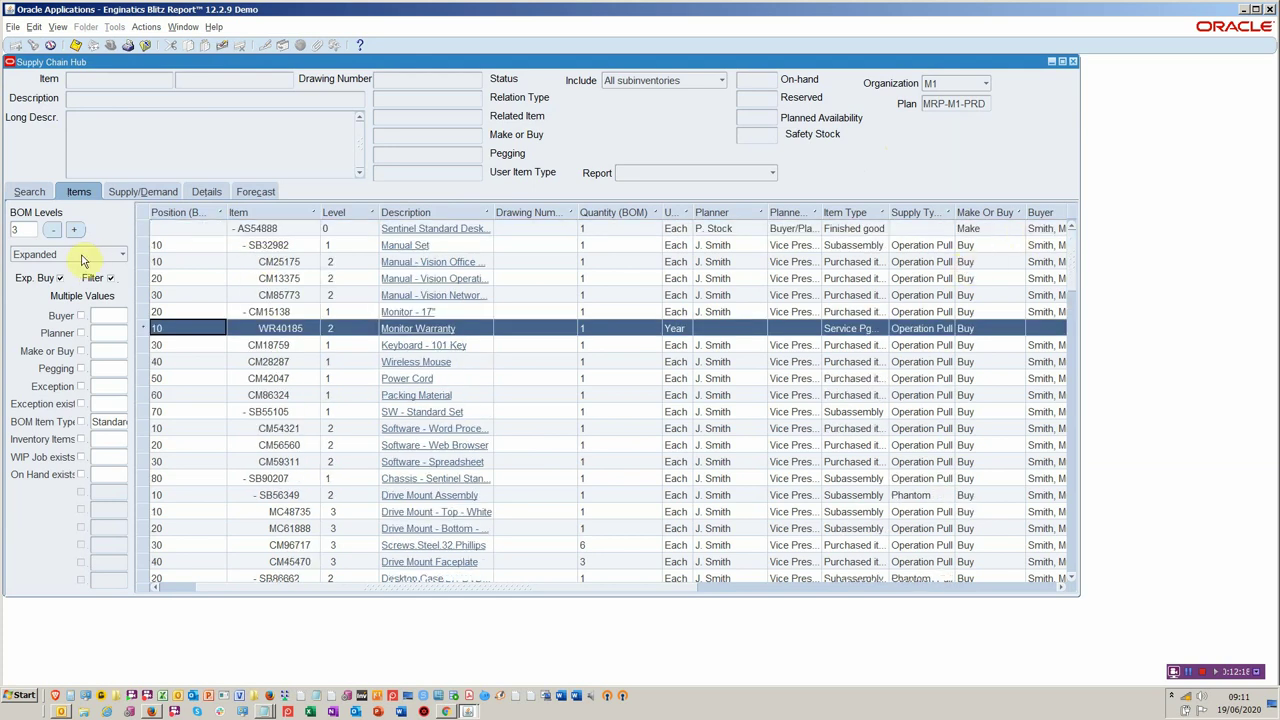
pyautogui.click(171, 232)
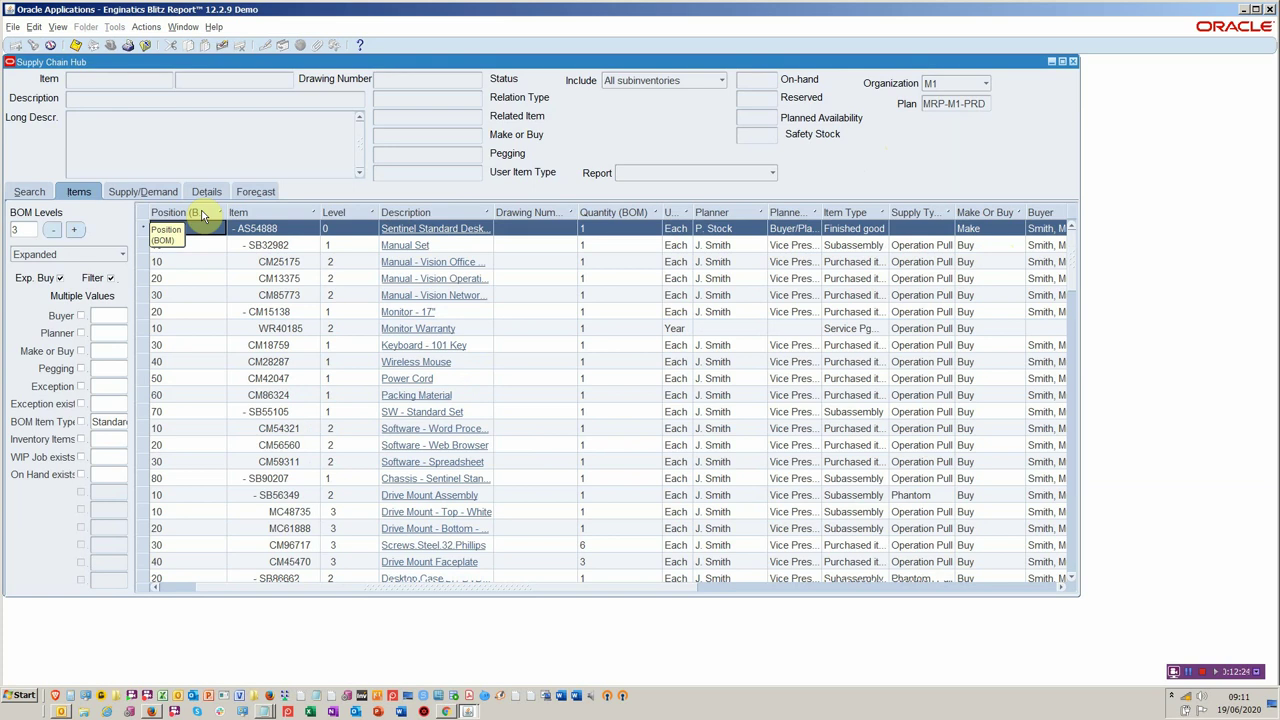
pyautogui.click(166, 189)
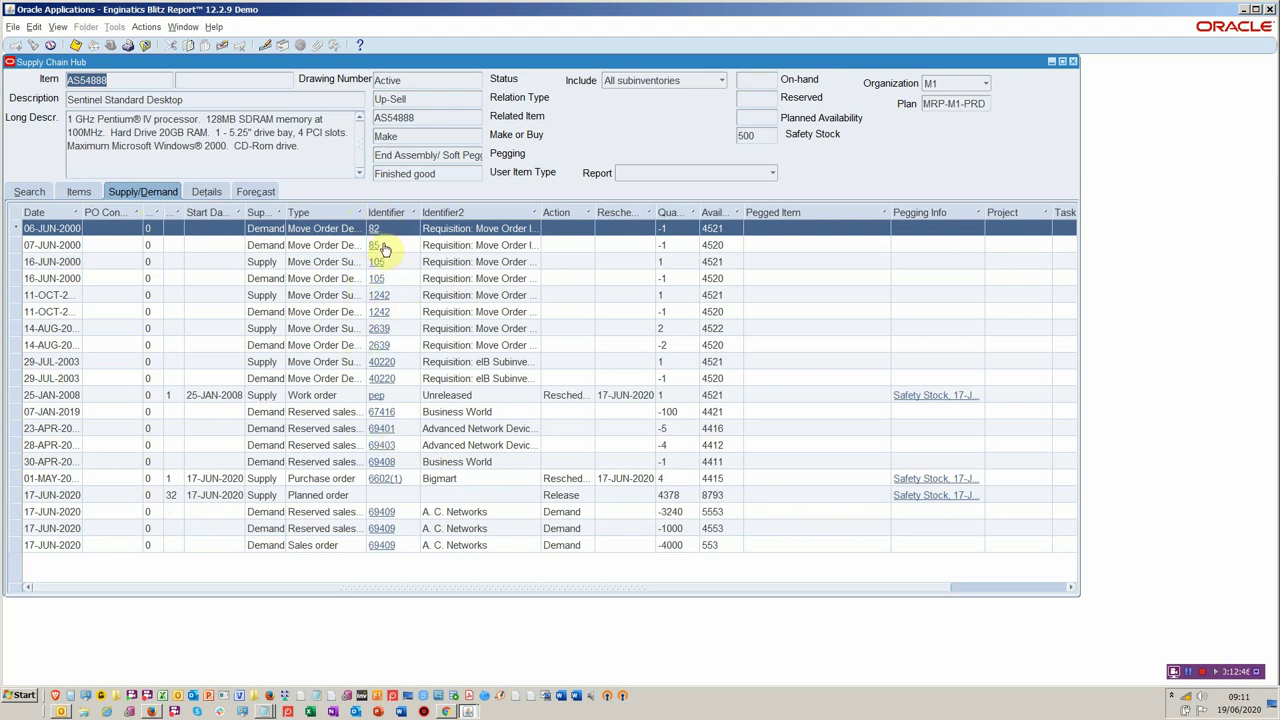
# Drill down to the 06-JUN-2000 move order of AS54888, examine its details and close it
pyautogui.click(381, 230)
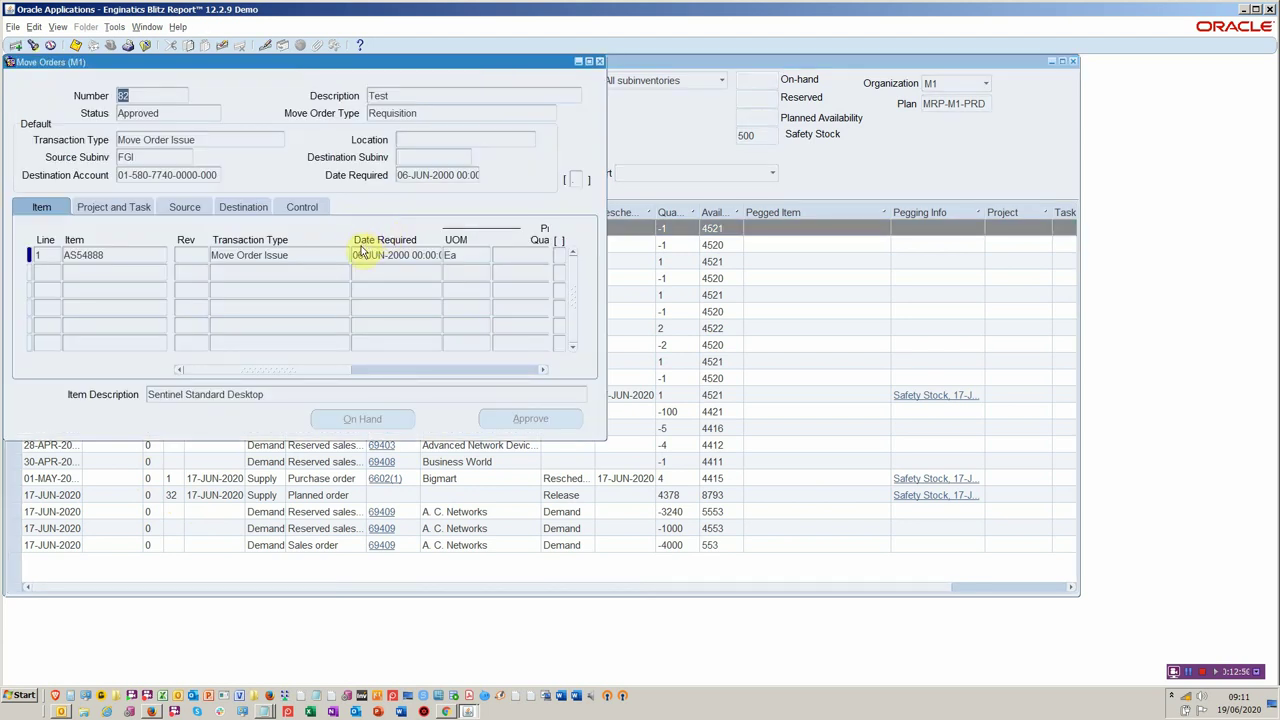
pyautogui.moveTo(182, 68); pyautogui.dragTo(503, 141)
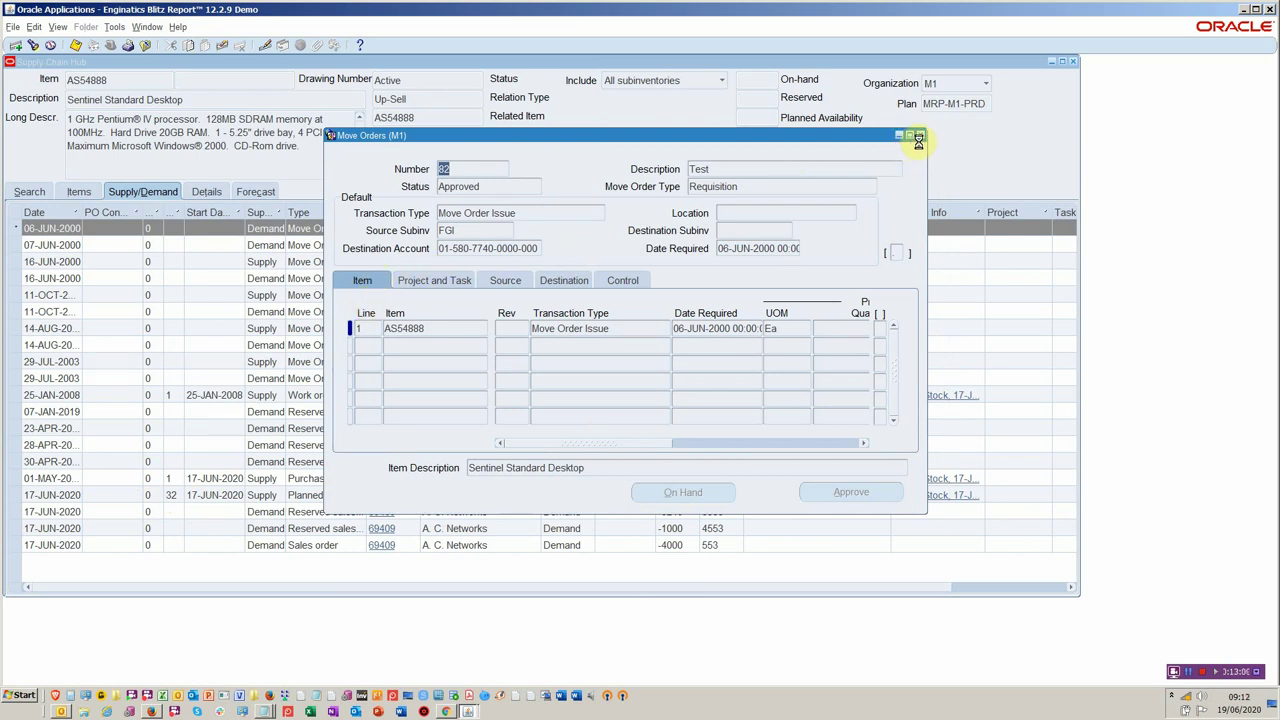
pyautogui.click(922, 133)
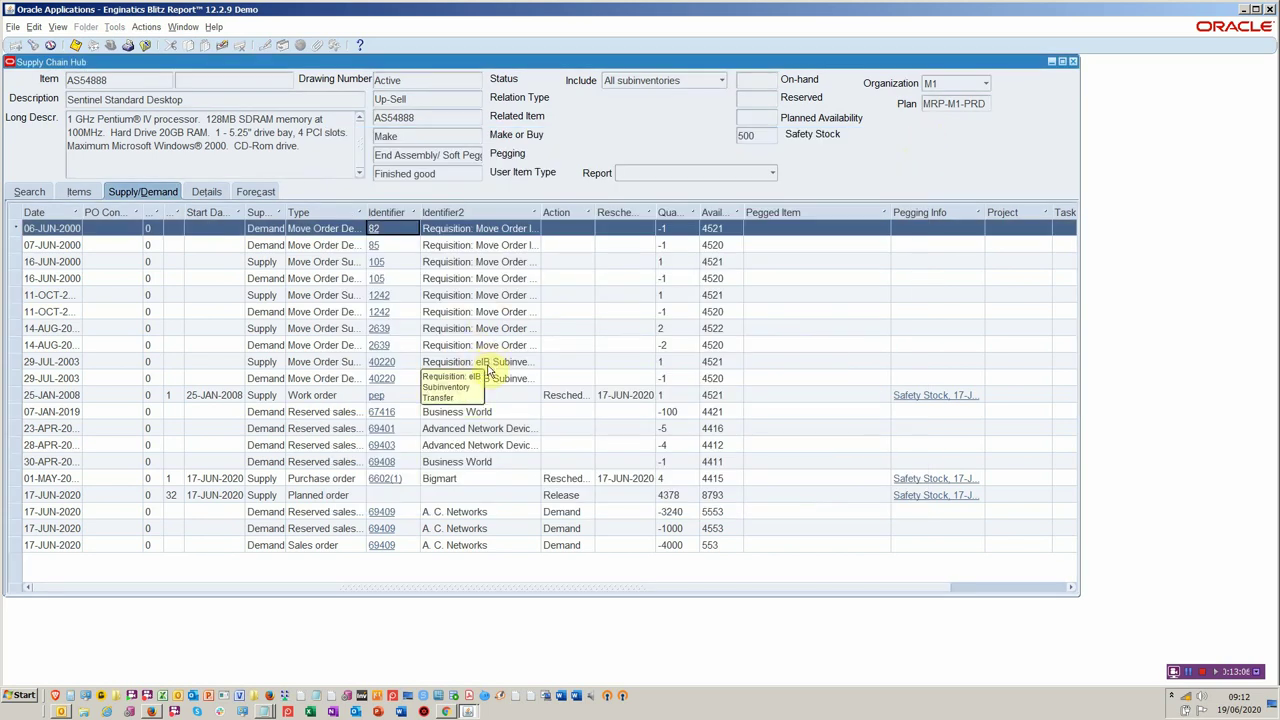
# Drill down to the unreleased work order dated 25-JAN-2008 and review its operations, resources and dates
pyautogui.click(478, 398)
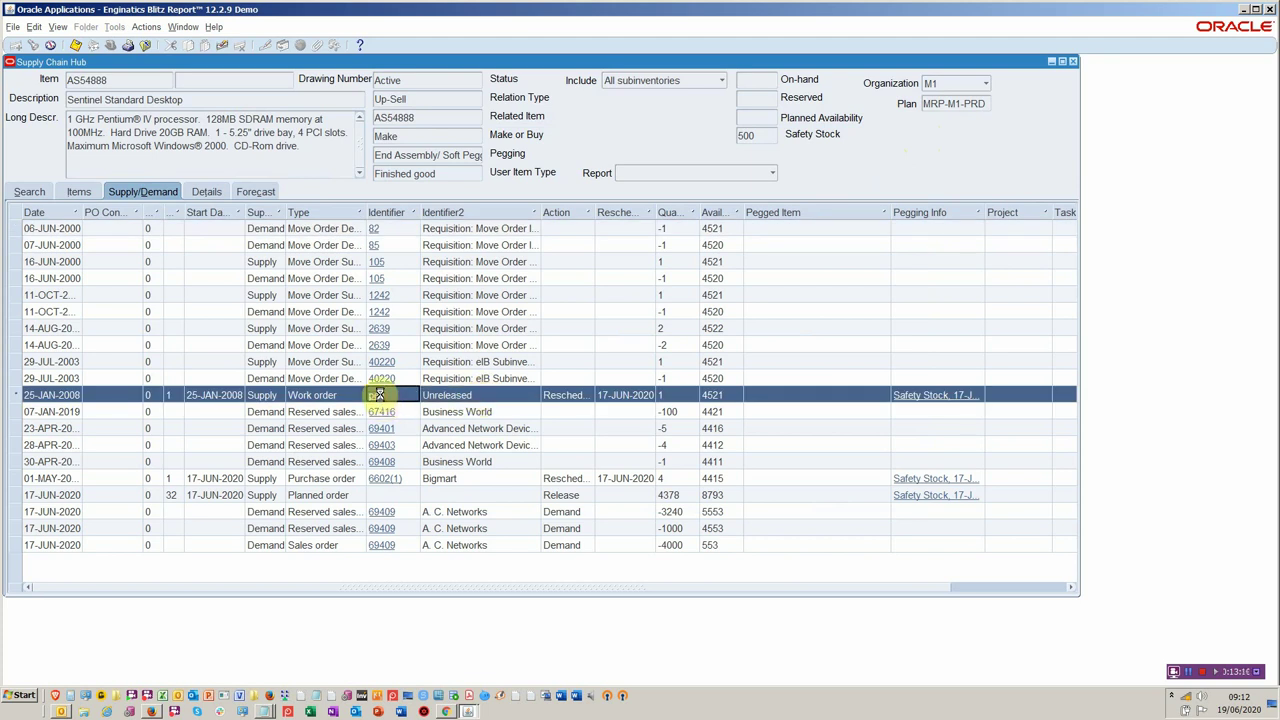
pyautogui.click(378, 395)
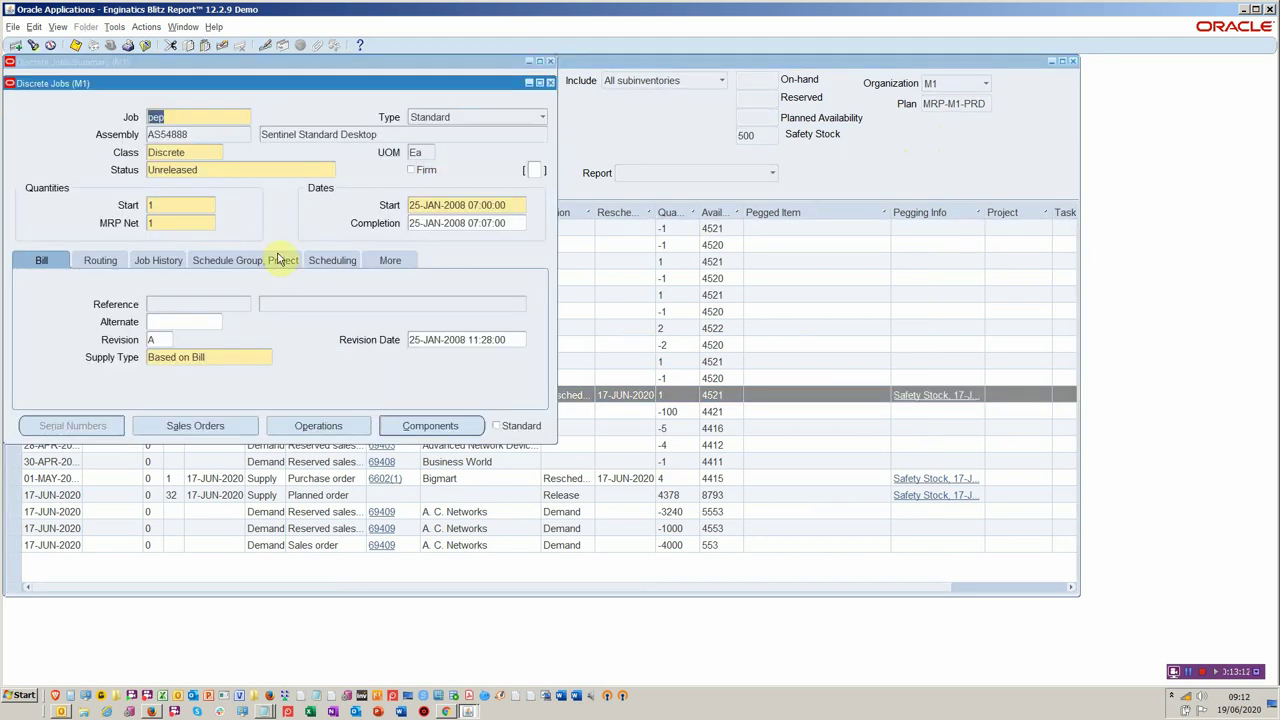
pyautogui.click(320, 425)
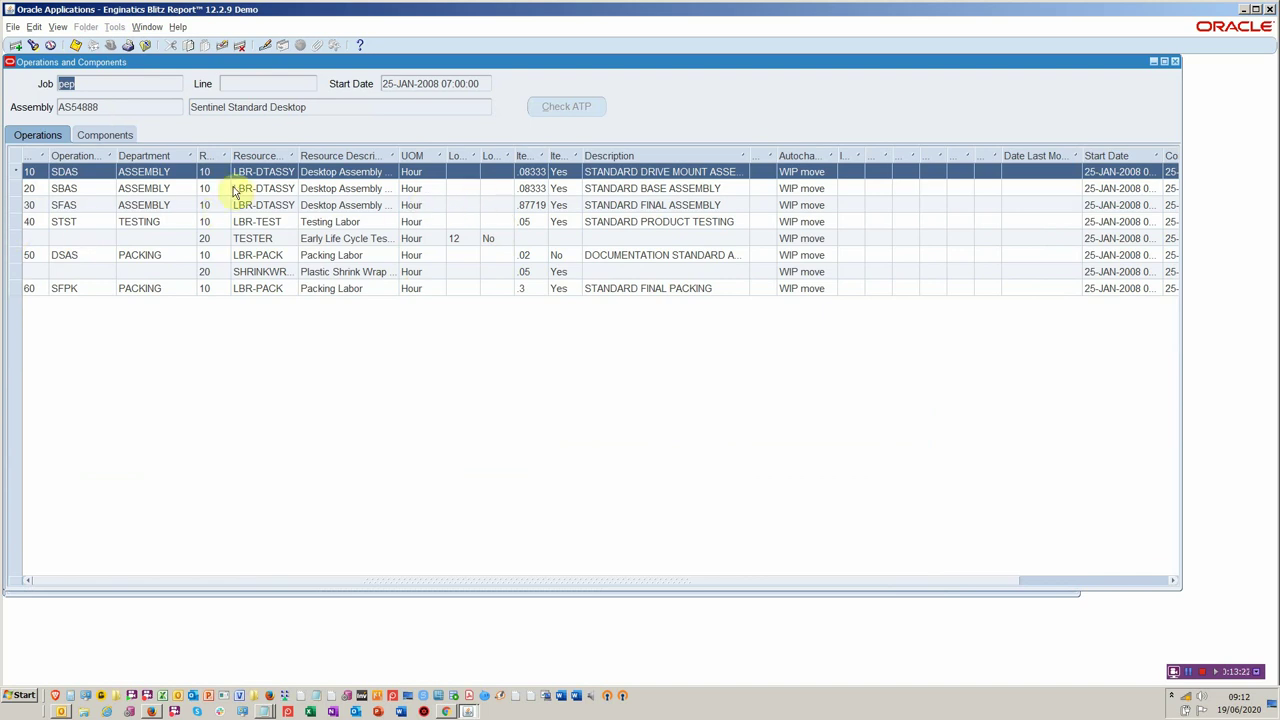
pyautogui.click(963, 583)
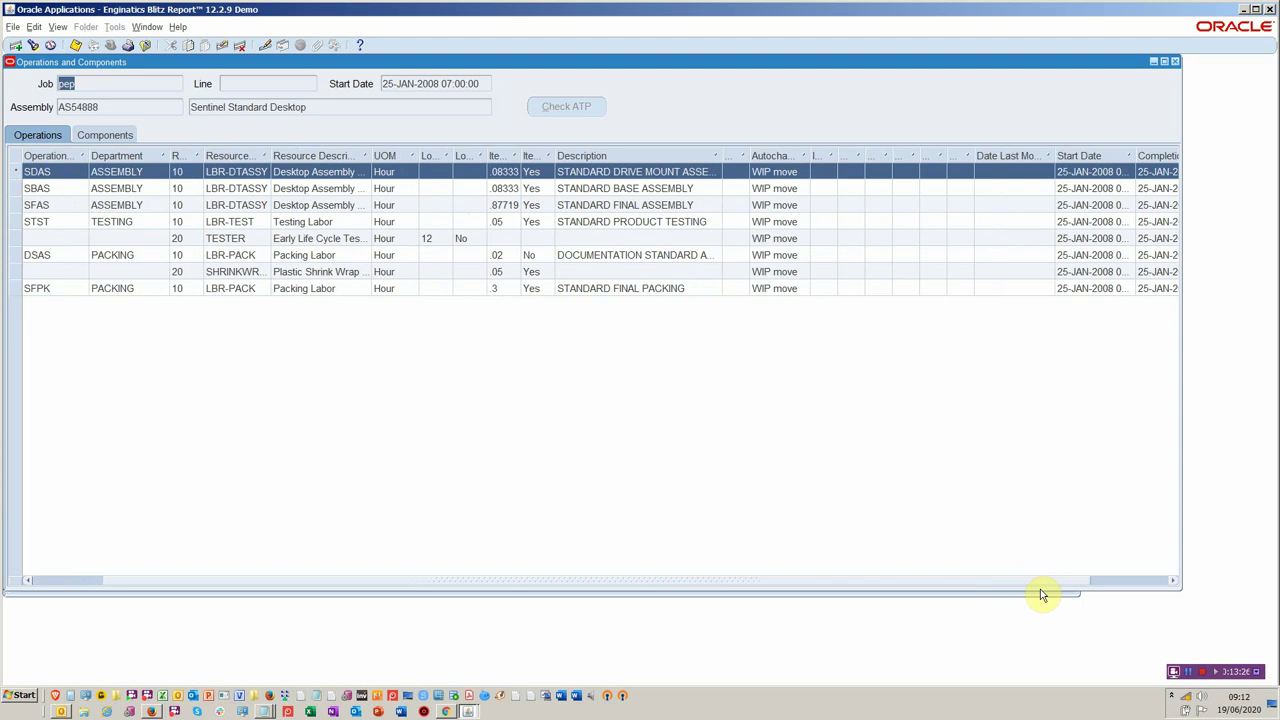
pyautogui.click(1049, 592)
pyautogui.click(1090, 593)
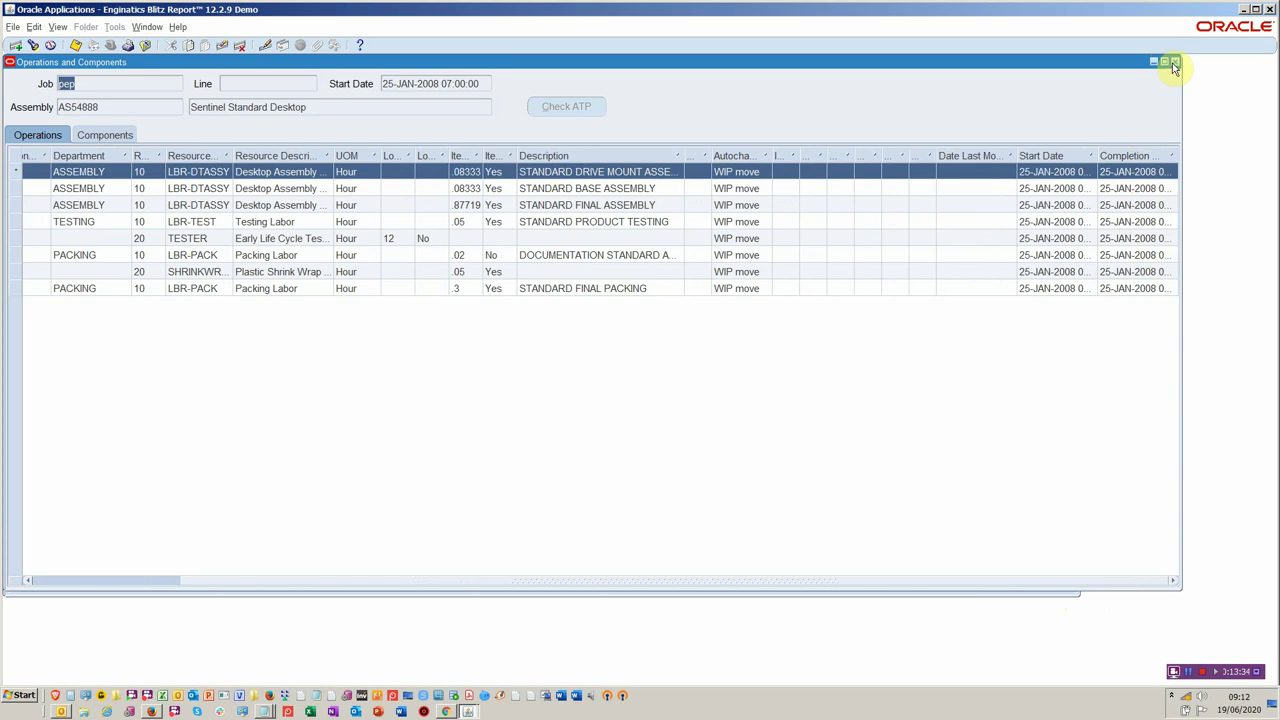
# Review the work order's components and return to the supply and demand list
pyautogui.click(104, 135)
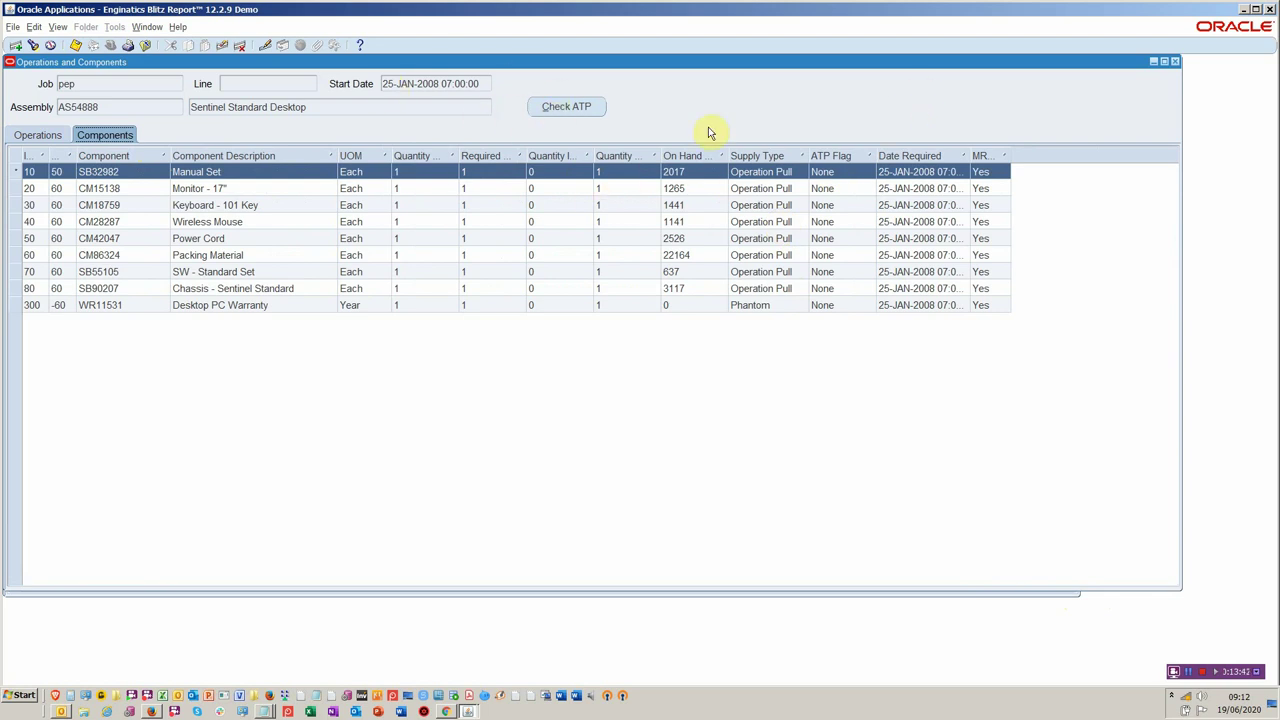
pyautogui.click(1176, 63)
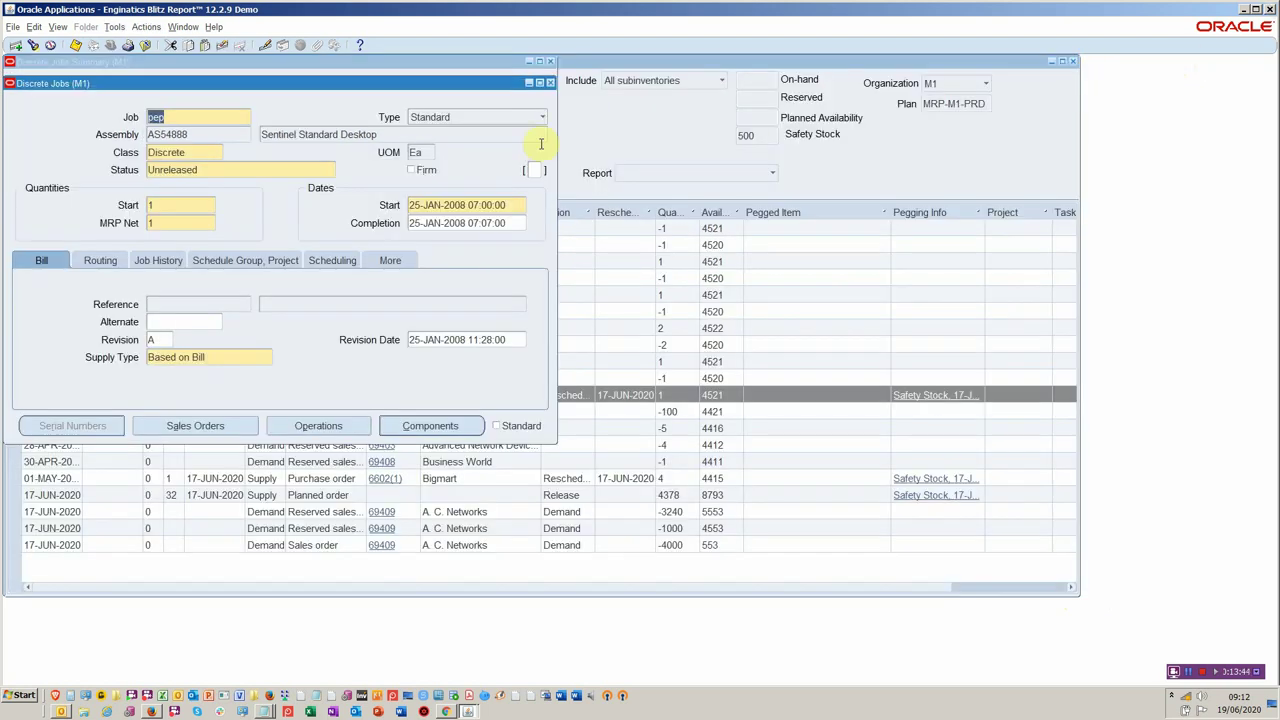
pyautogui.click(549, 83)
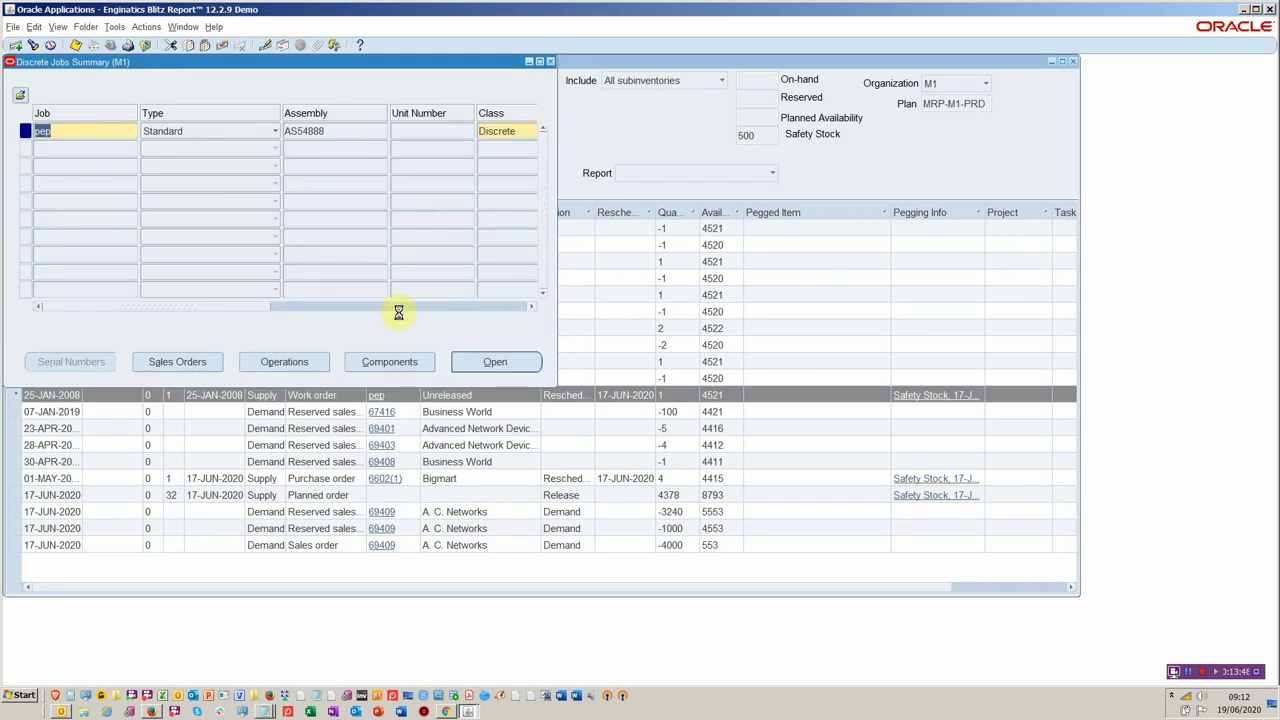
pyautogui.click(399, 364)
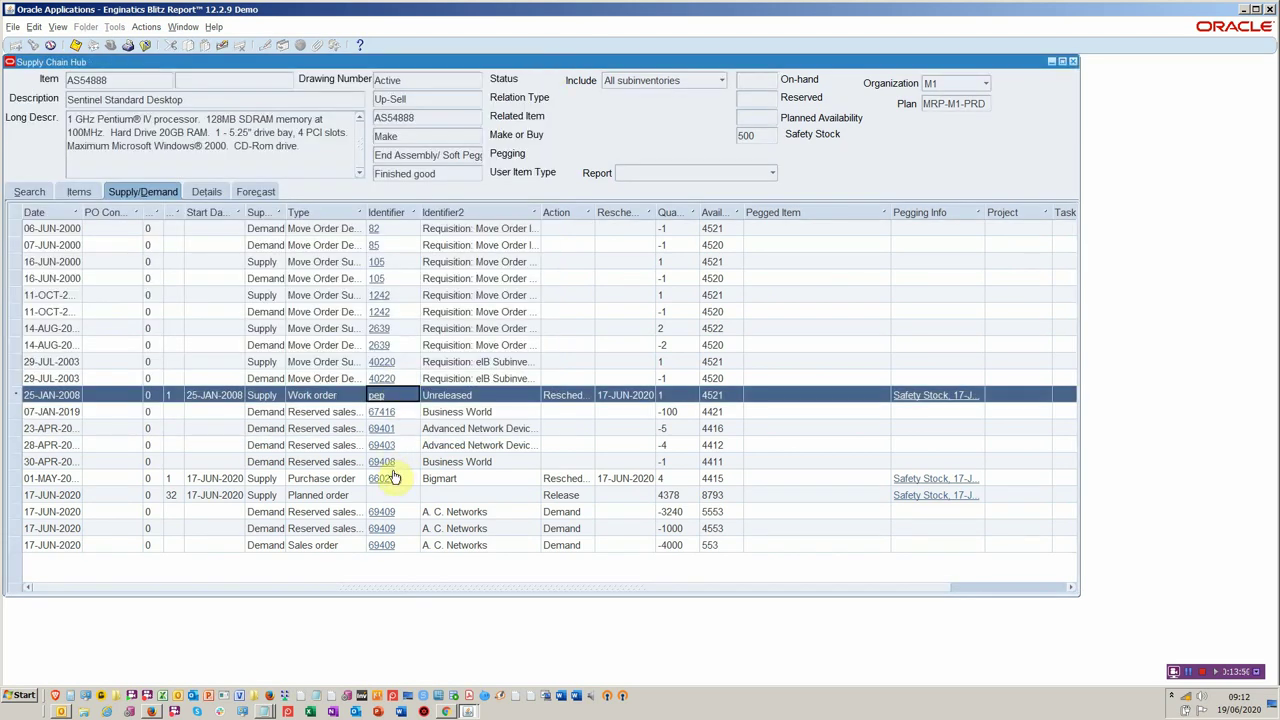
# Drill down to the Bigmart purchase order for AS54888, examine its lines and close it
pyautogui.click(385, 478)
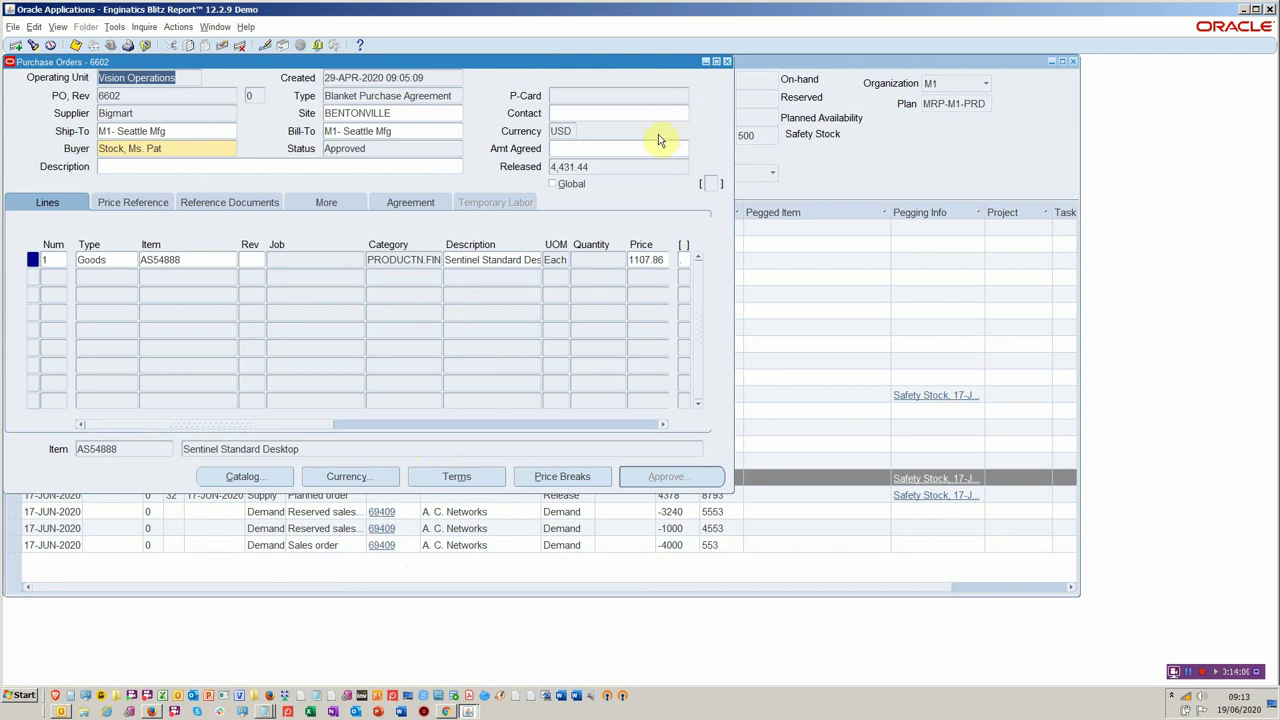
pyautogui.hotkey('ctrl', 'F4')
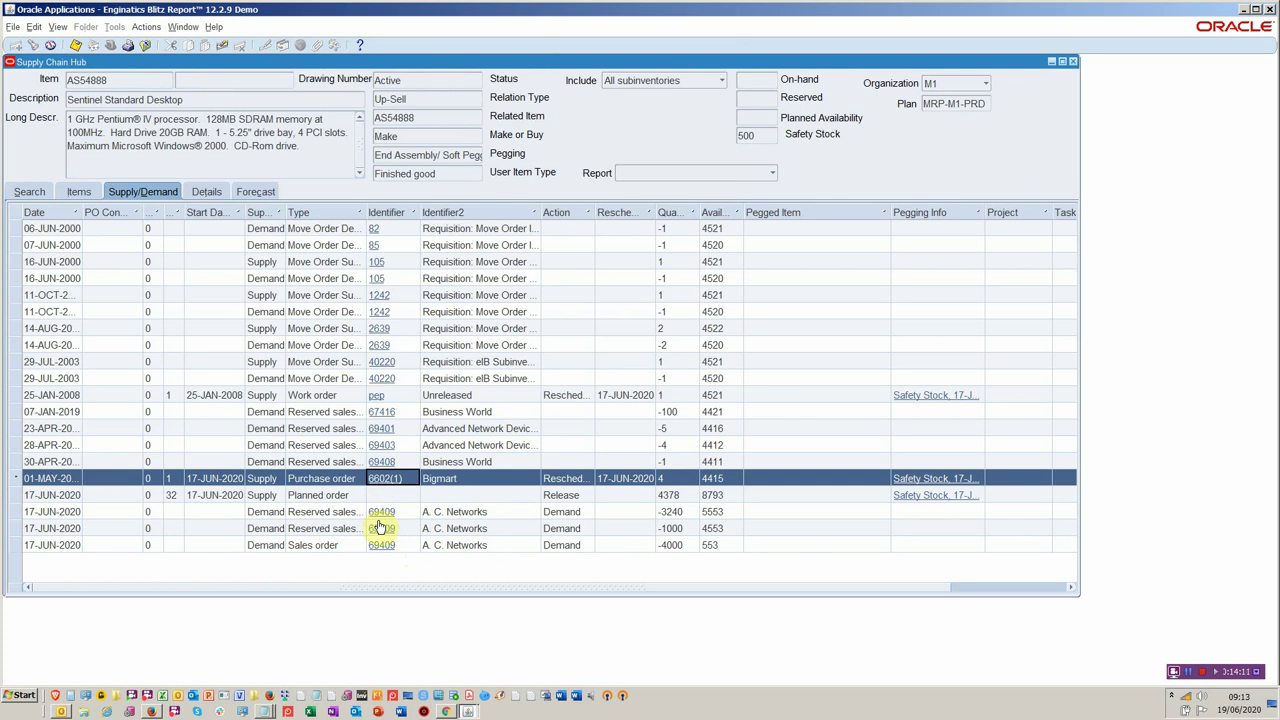
# Open the reserved A. C. Networks sales order, check the reserved quantities in its lines' shipping details, and close it
pyautogui.click(381, 511)
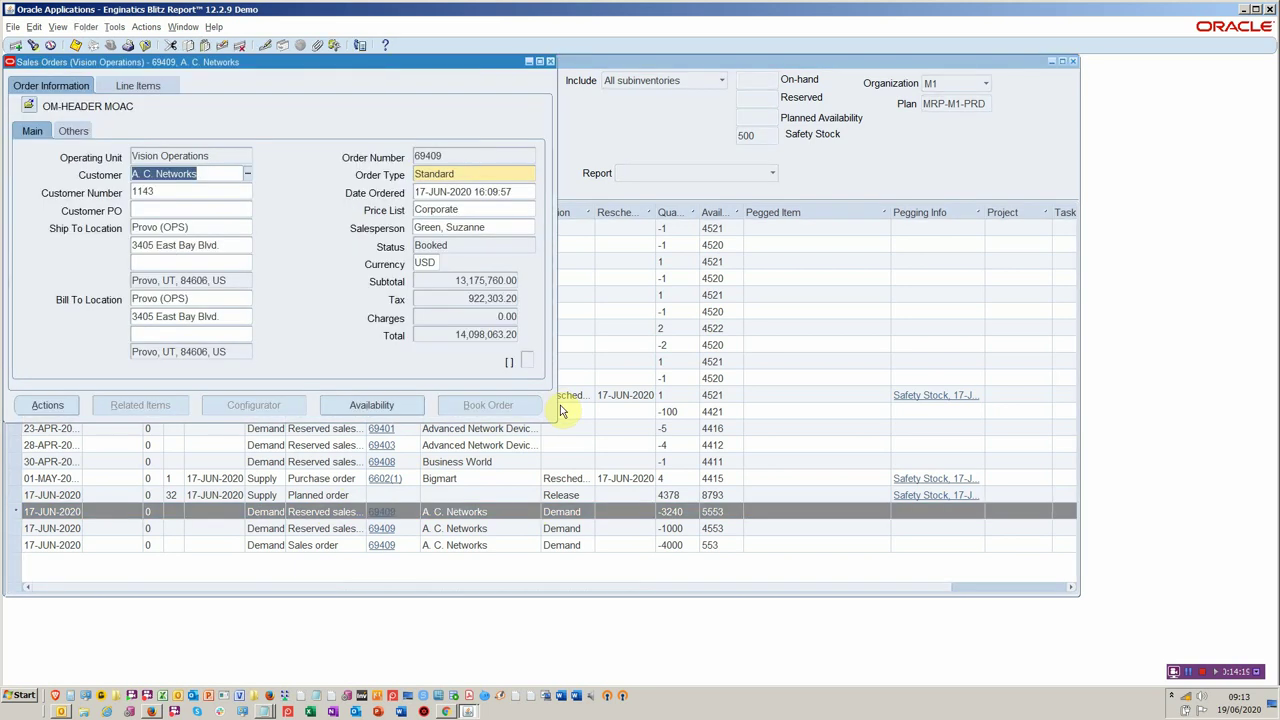
pyautogui.click(125, 84)
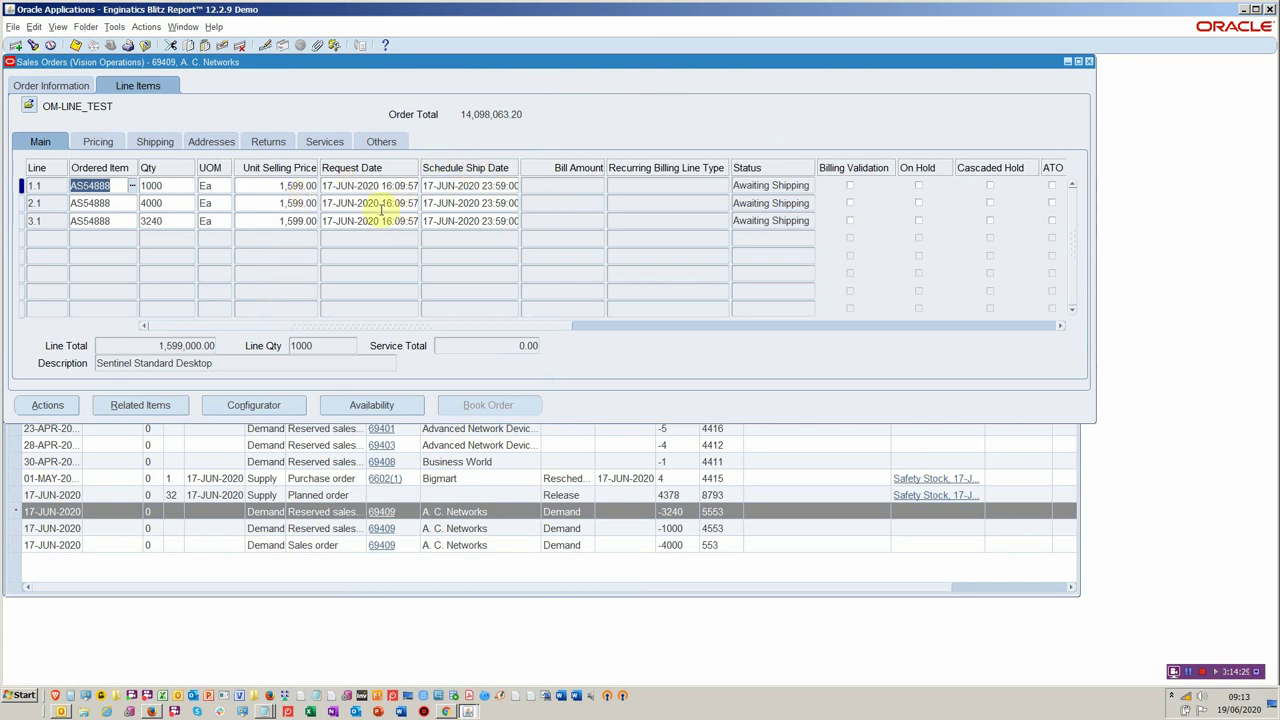
pyautogui.click(170, 143)
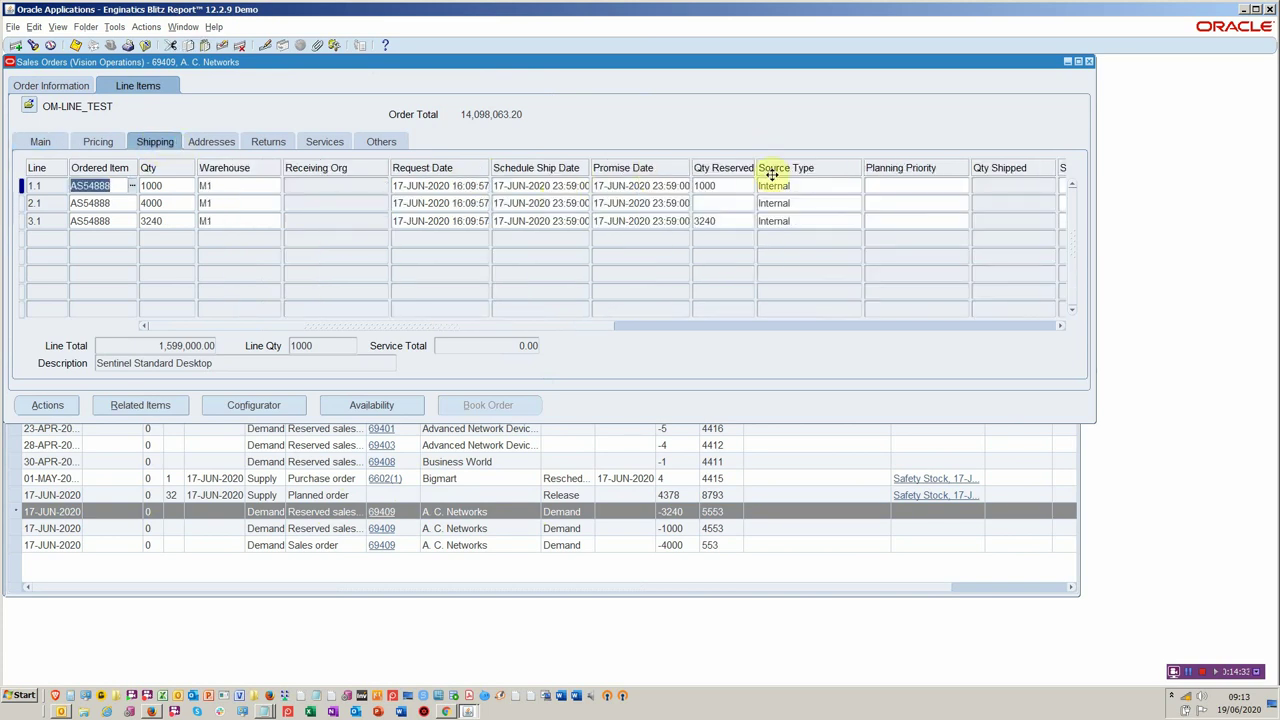
pyautogui.click(730, 185)
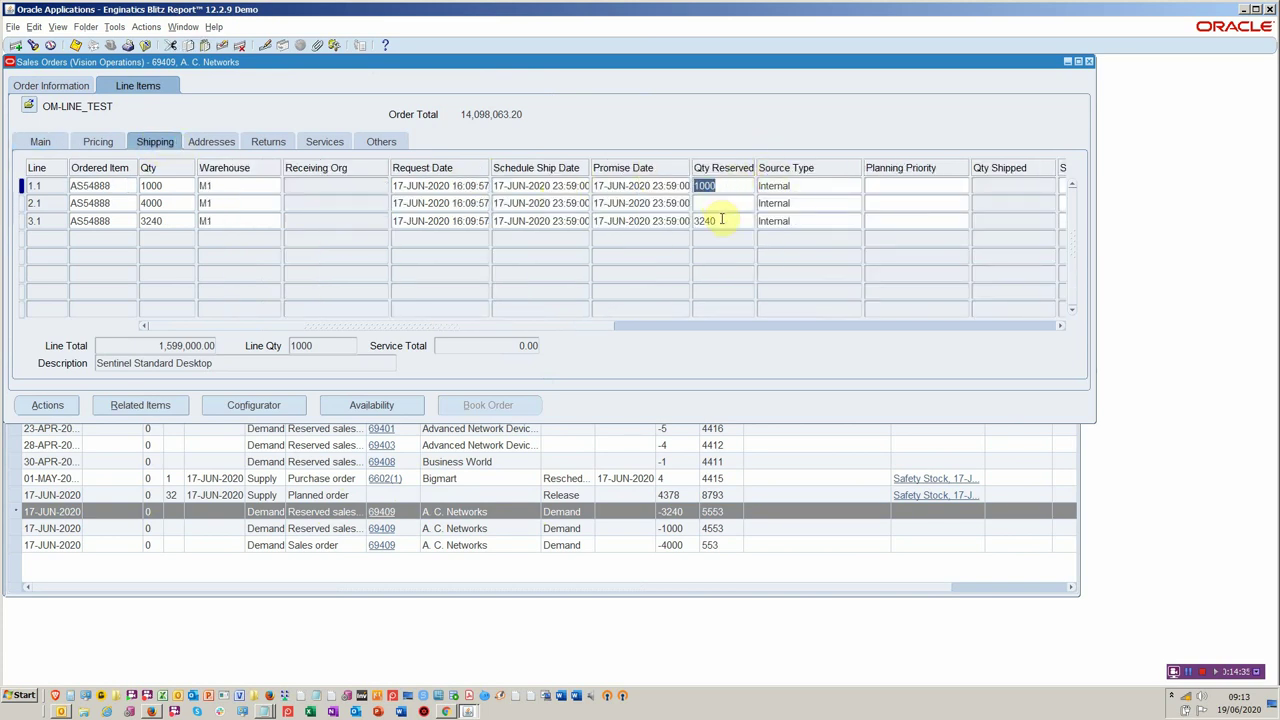
pyautogui.click(722, 221)
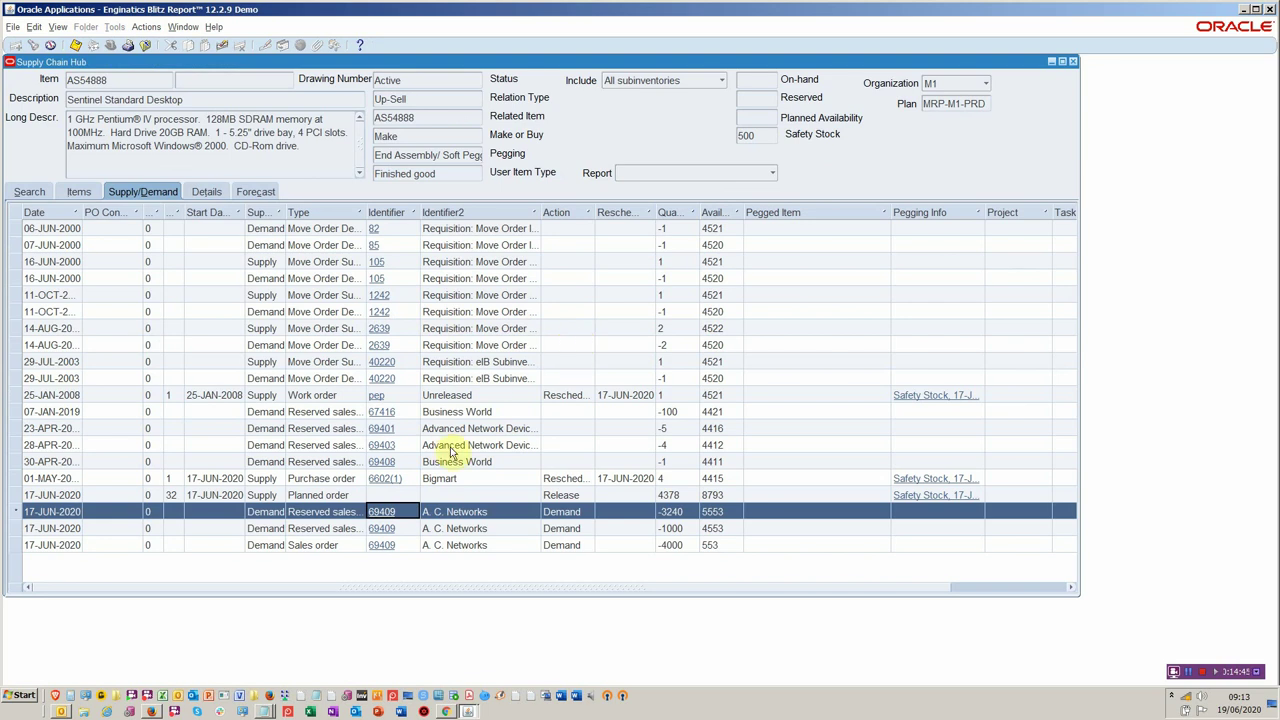
# Examine the planned order's row and the exception messages of the supply orders for AS54888
pyautogui.click(443, 492)
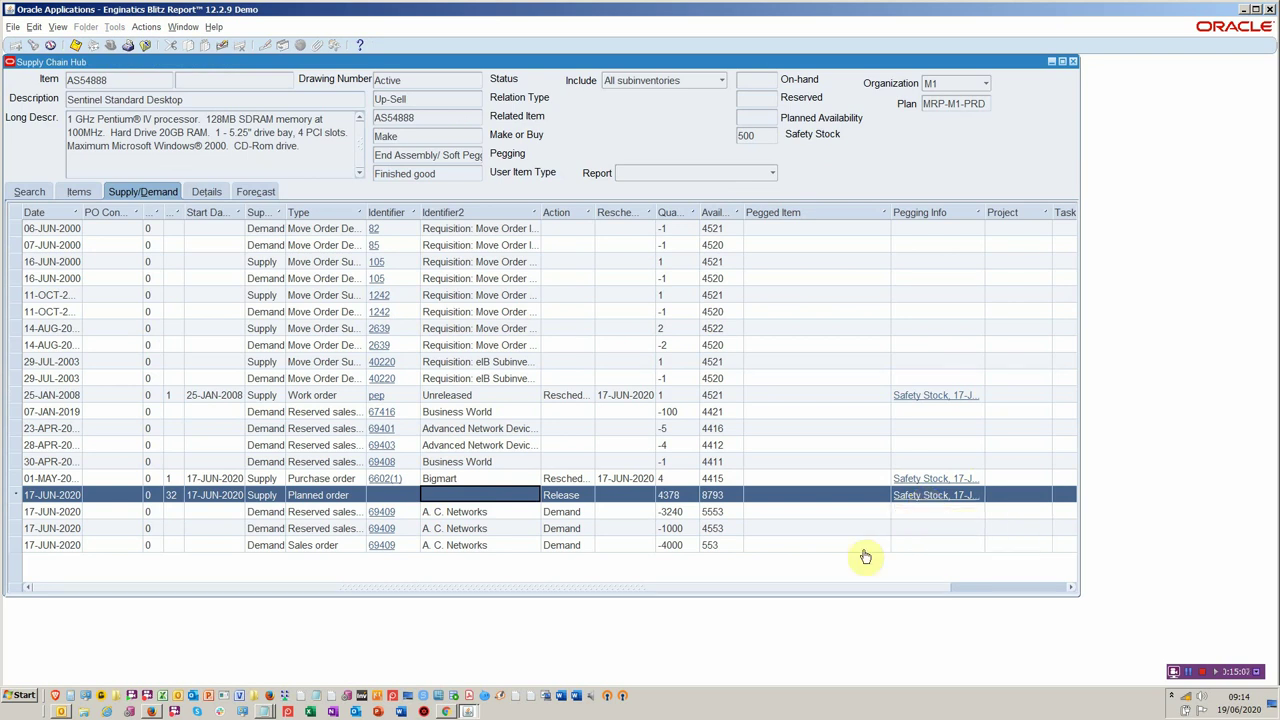
pyautogui.moveTo(814, 587); pyautogui.dragTo(935, 594)
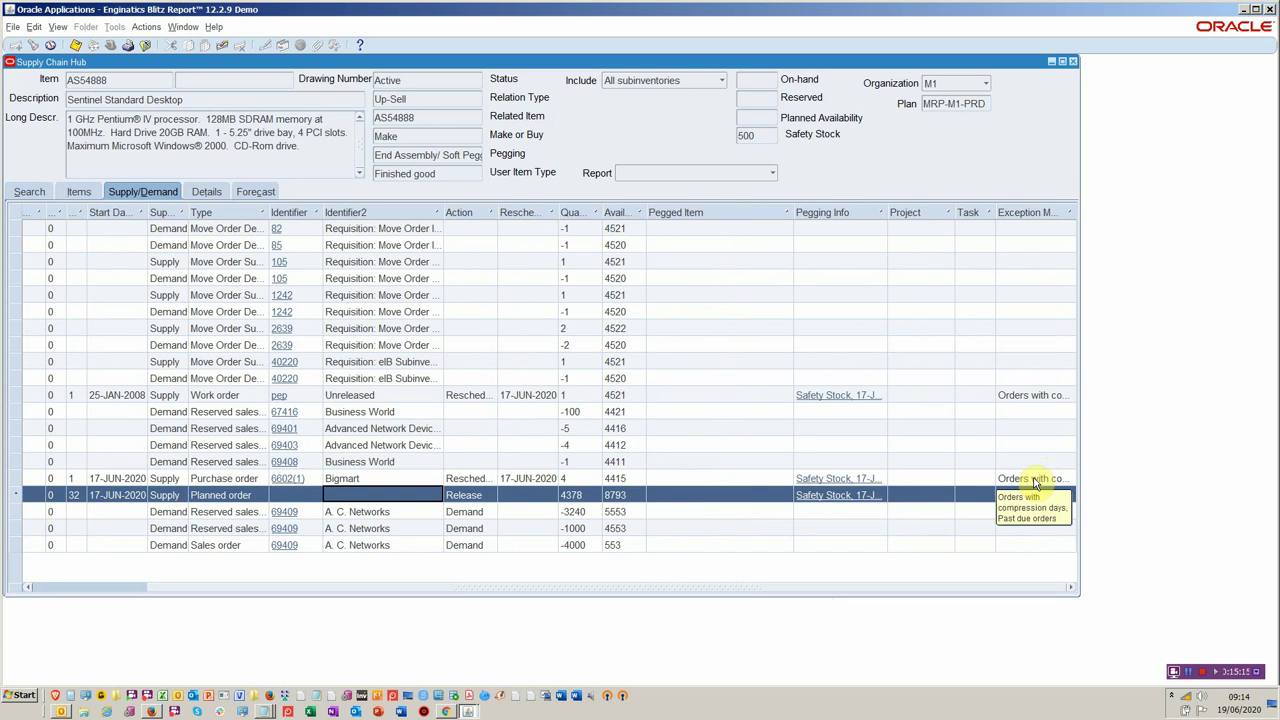
# Check the actions available for the planned order and run the MRP Pegging report for AS54888
pyautogui.rightClick(650, 494)
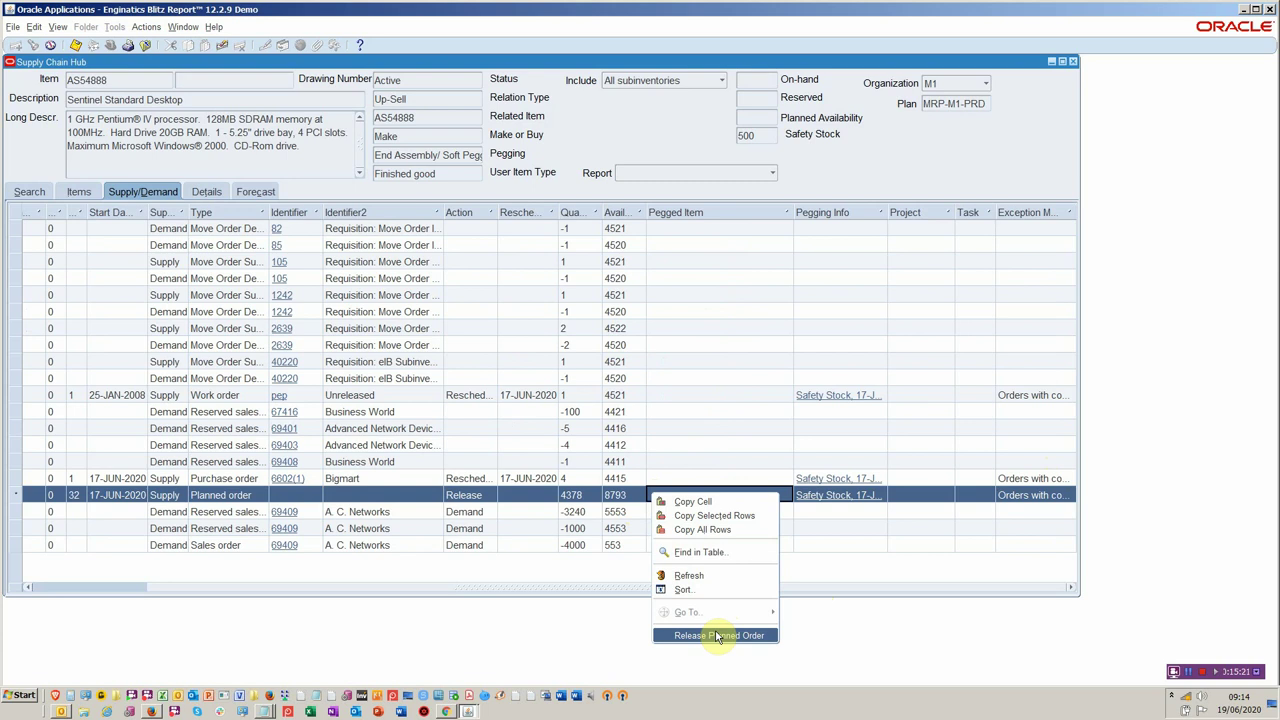
pyautogui.click(828, 190)
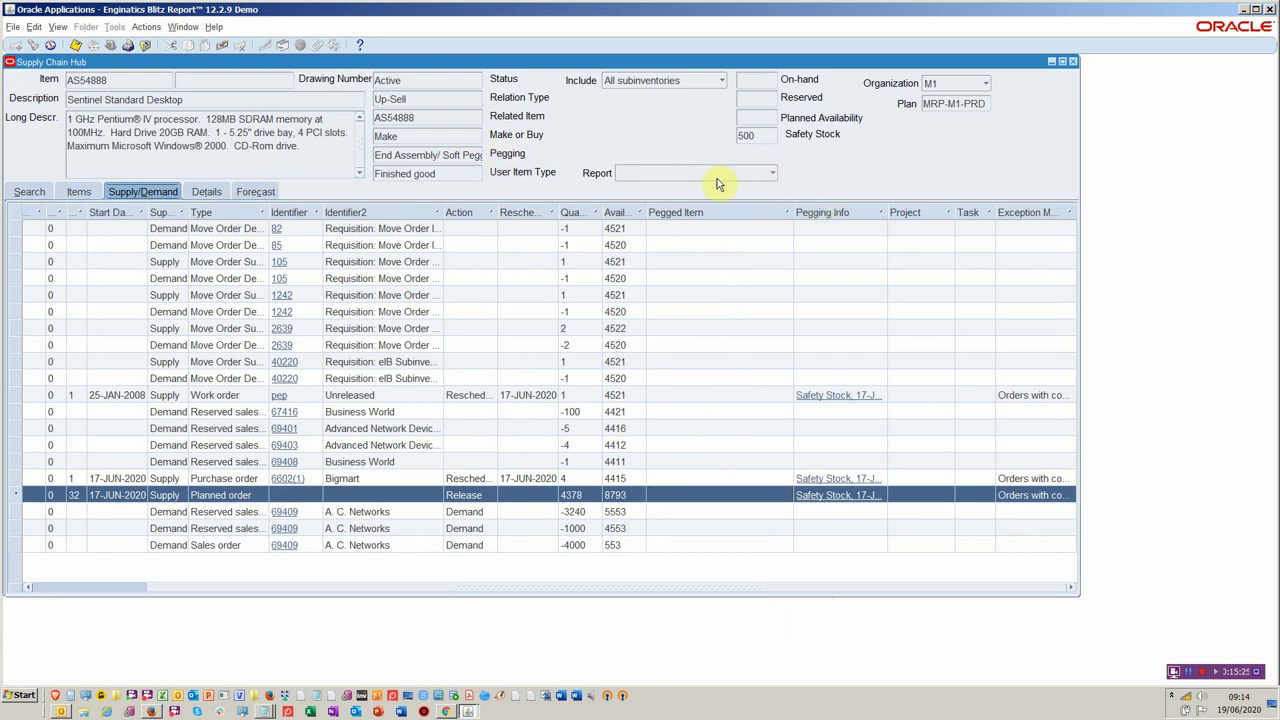
pyautogui.click(769, 176)
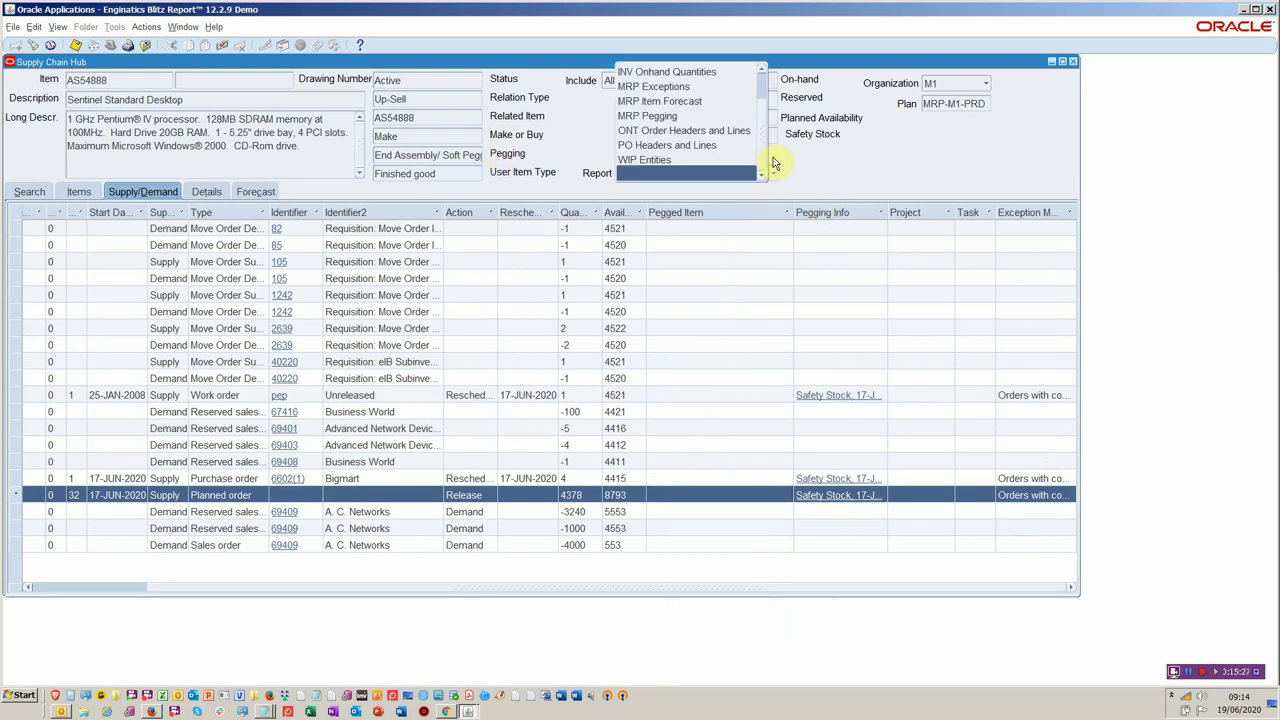
pyautogui.scroll(3, 768, 140)
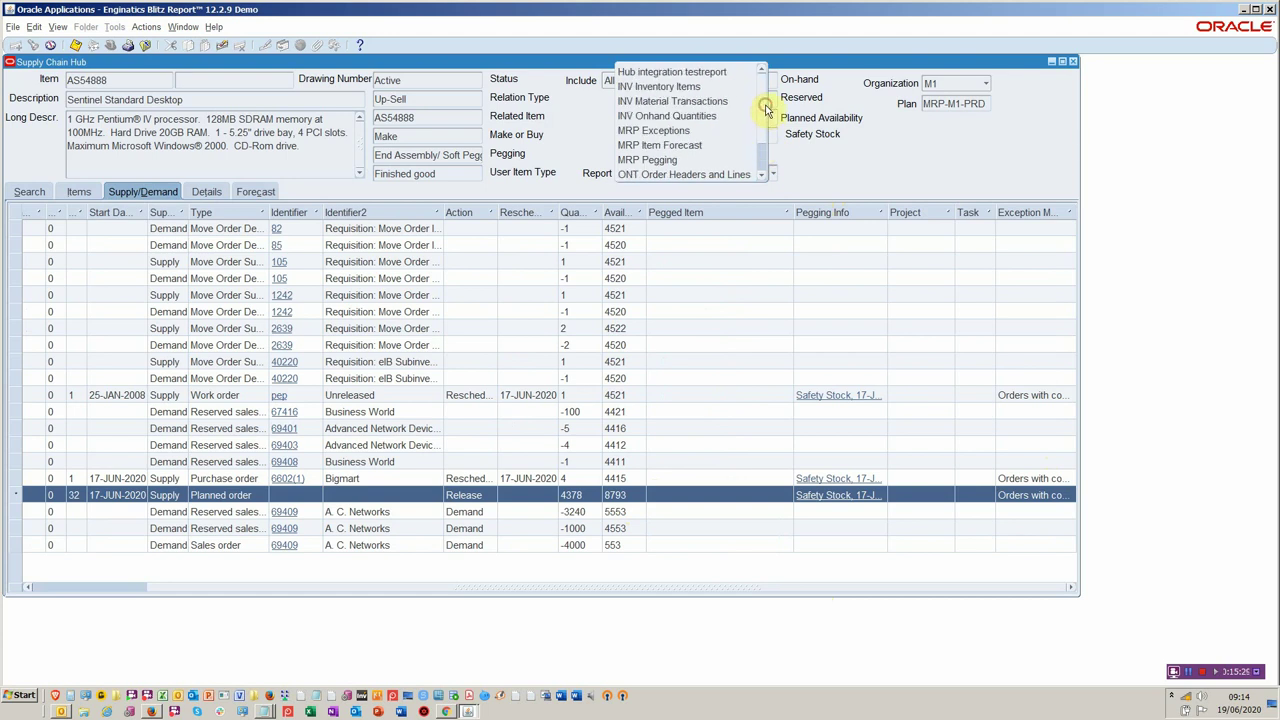
pyautogui.click(672, 163)
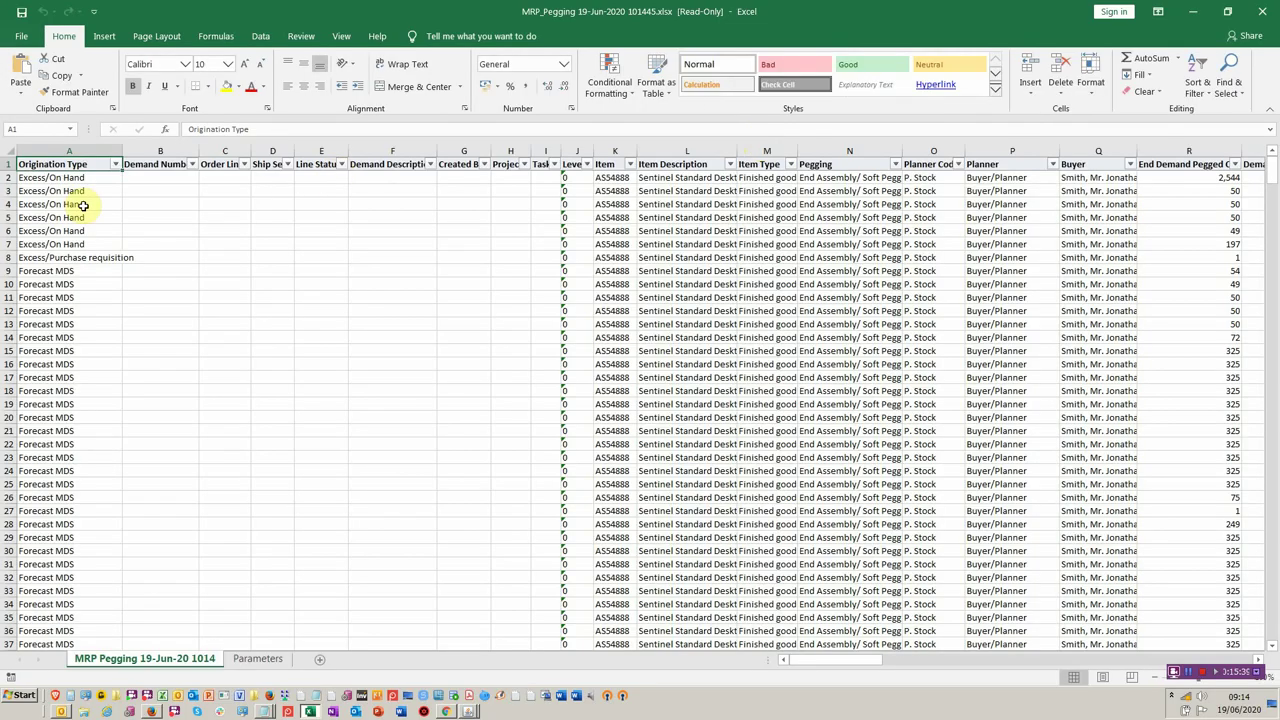
# Examine the demand, item, planner and plan date columns along the first data row of the MRP Pegging report
pyautogui.click(50, 183)
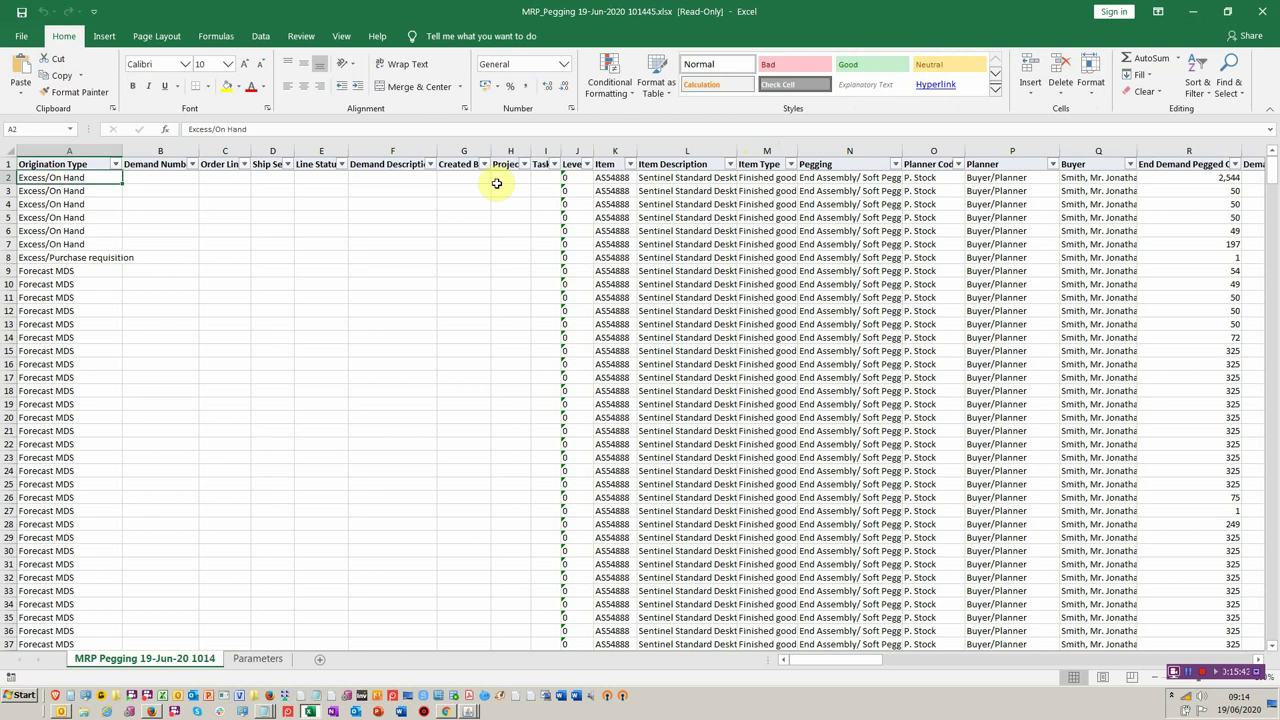
pyautogui.press('Right')
pyautogui.press('Right')
pyautogui.press('Right')
pyautogui.press('Right')
pyautogui.press('Right')
pyautogui.press('Right')
pyautogui.press('Right')
pyautogui.press('Right')
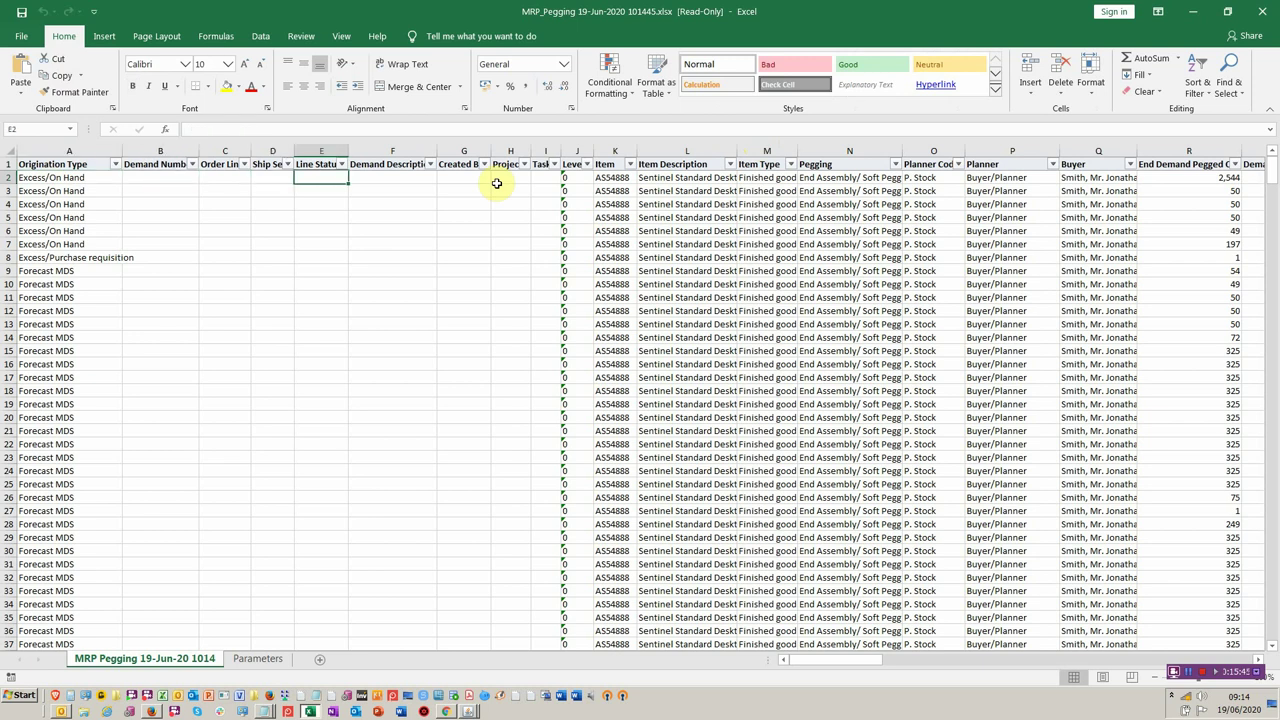
pyautogui.press('Right')
pyautogui.press('Right')
pyautogui.press('Right')
pyautogui.press('Right')
pyautogui.press('Right')
pyautogui.press('Right')
pyautogui.press('Right')
pyautogui.press('Right')
pyautogui.press('Right')
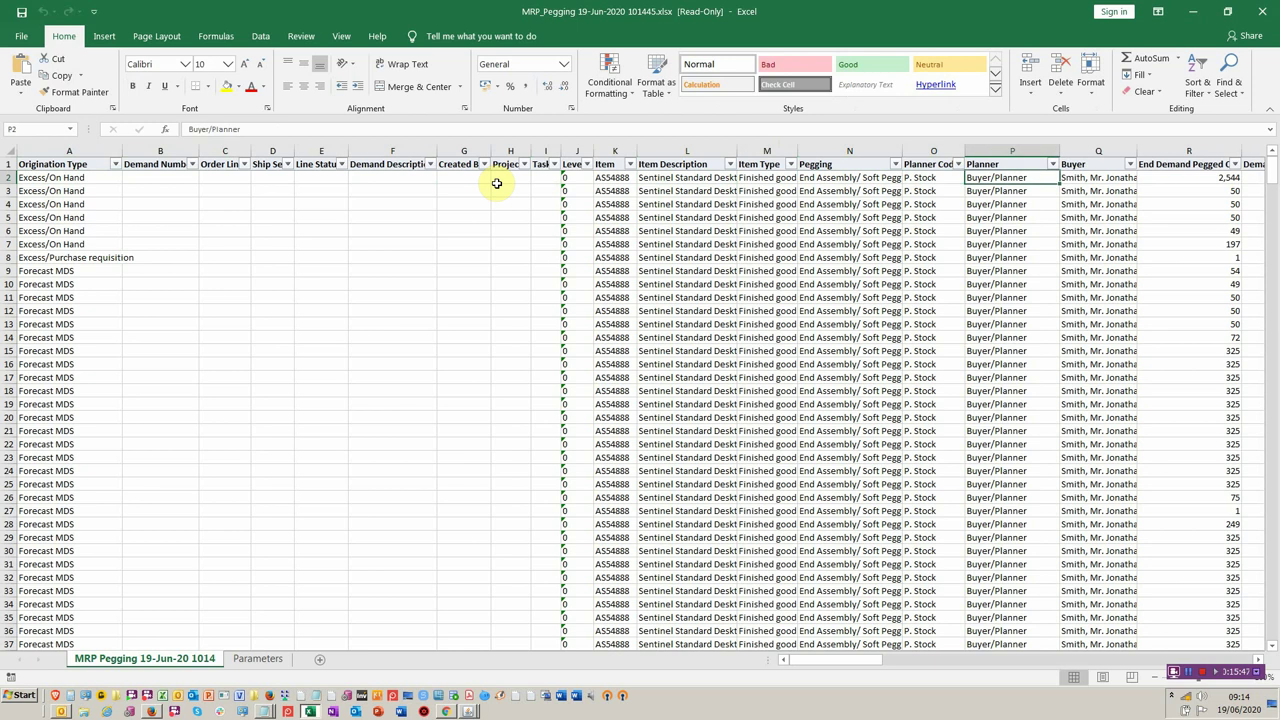
pyautogui.press('Right')
pyautogui.press('Right')
pyautogui.press('Right')
pyautogui.press('Right')
pyautogui.press('Right')
pyautogui.press('Right')
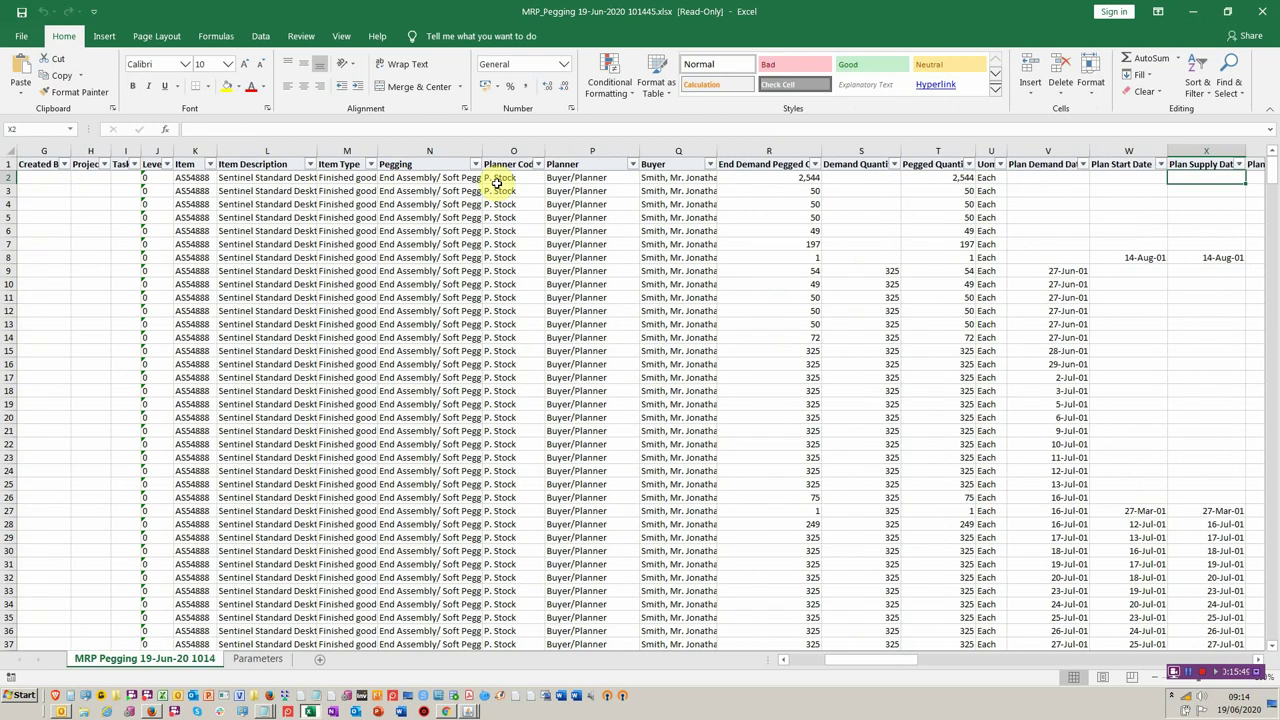
# Compare the supply columns with the pegged quantity and plan date columns in the report's first data row
pyautogui.press('Right')
pyautogui.press('Right')
pyautogui.press('Right')
pyautogui.press('Right')
pyautogui.press('Right')
pyautogui.press('Right')
pyautogui.press('Right')
pyautogui.press('Right')
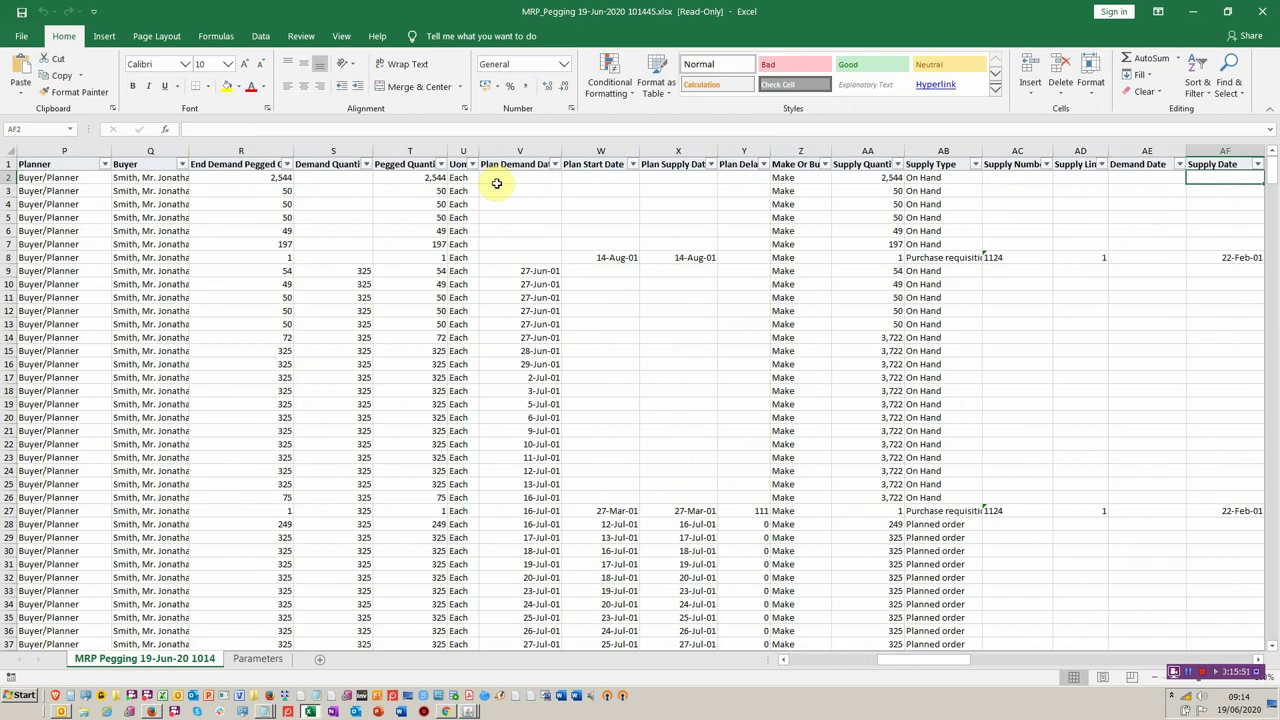
pyautogui.press('Left')
pyautogui.press('Left')
pyautogui.press('Left')
pyautogui.press('Left')
pyautogui.press('Left')
pyautogui.press('Left')
pyautogui.press('Left')
pyautogui.press('Right')
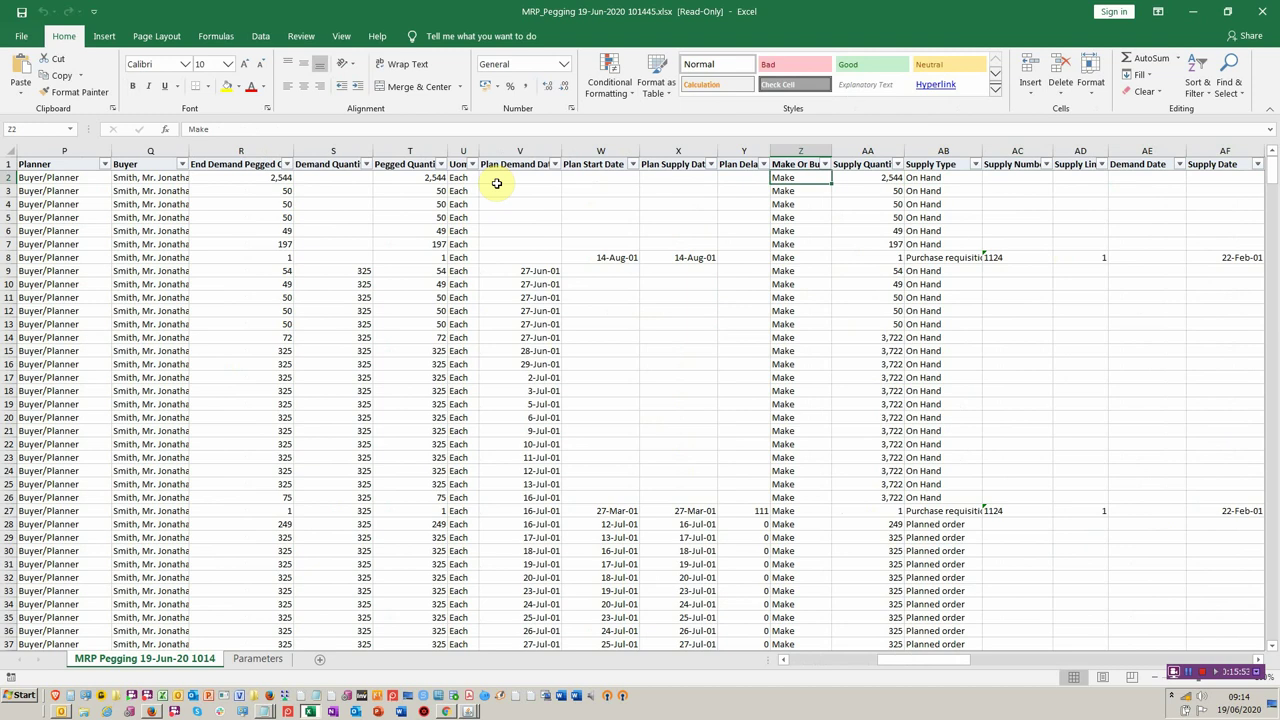
pyautogui.press('Right')
pyautogui.press('Right')
pyautogui.press('Right')
pyautogui.press('Left')
pyautogui.press('Left')
pyautogui.press('Left')
pyautogui.press('Left')
pyautogui.press('Left')
pyautogui.press('Left')
pyautogui.press('Left')
pyautogui.press('Left')
pyautogui.press('Left')
pyautogui.press('Left')
pyautogui.press('Left')
pyautogui.press('Left')
pyautogui.press('Right')
pyautogui.press('Right')
pyautogui.press('Right')
pyautogui.press('Right')
pyautogui.press('Right')
pyautogui.press('Right')
pyautogui.press('Right')
pyautogui.press('Right')
pyautogui.press('Right')
pyautogui.press('Right')
pyautogui.press('Right')
pyautogui.press('Right')
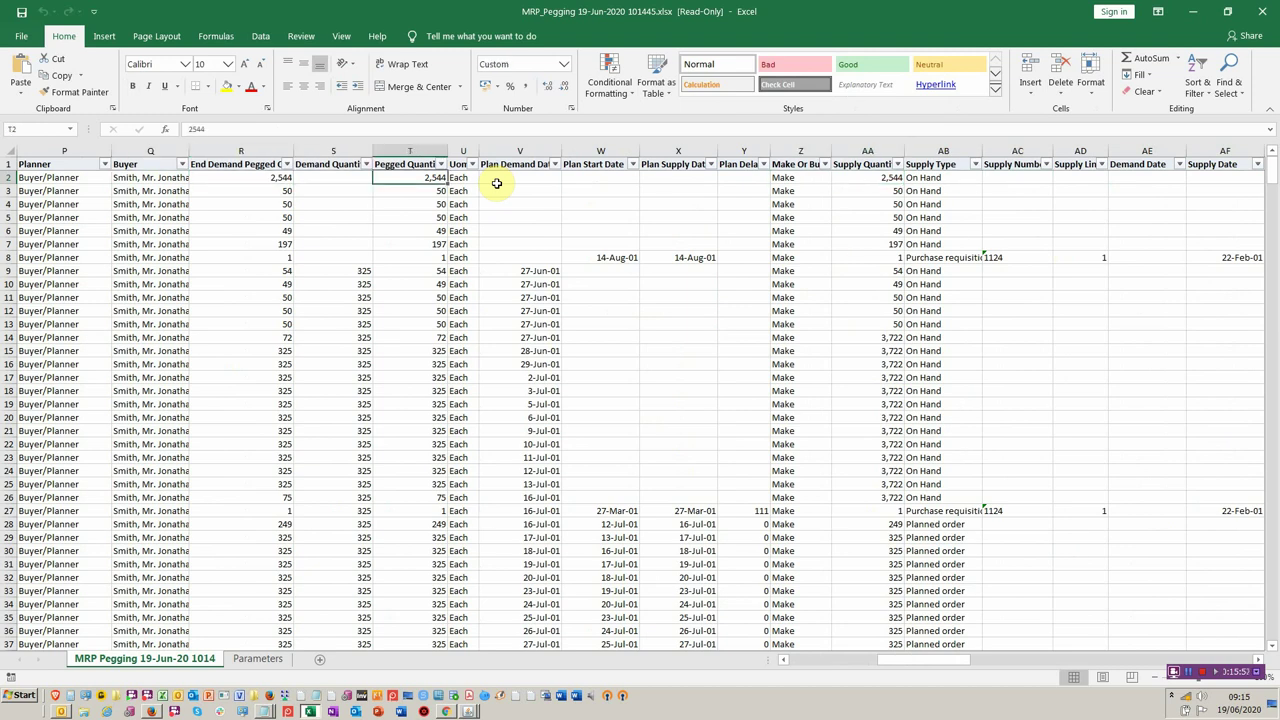
# Examine the report's supply, operation, resource and action columns, and return to the Project column
pyautogui.press('Right')
pyautogui.press('Right')
pyautogui.press('Right')
pyautogui.press('Right')
pyautogui.press('Right')
pyautogui.press('Right')
pyautogui.press('Right')
pyautogui.press('Right')
pyautogui.press('Right')
pyautogui.press('Right')
pyautogui.press('Right')
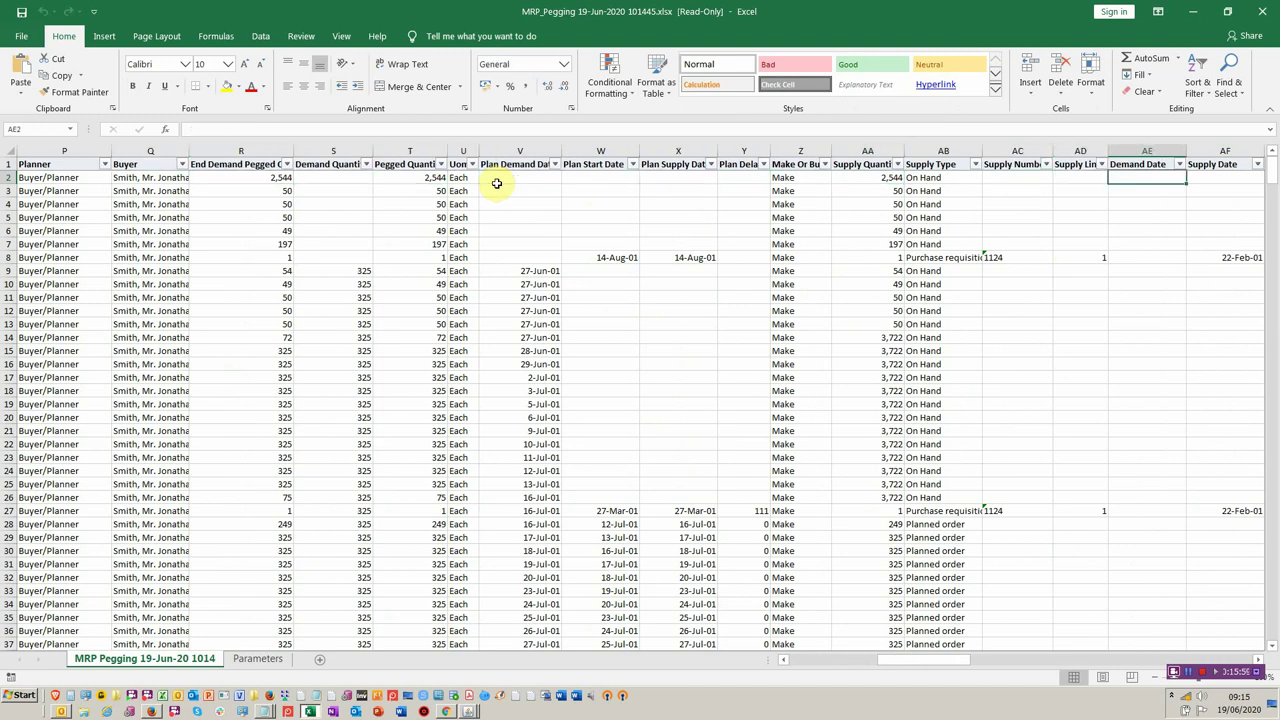
pyautogui.press('Right')
pyautogui.press('Right')
pyautogui.press('Right')
pyautogui.press('Right')
pyautogui.press('Right')
pyautogui.press('Right')
pyautogui.press('Right')
pyautogui.press('Right')
pyautogui.press('Right')
pyautogui.press('Right')
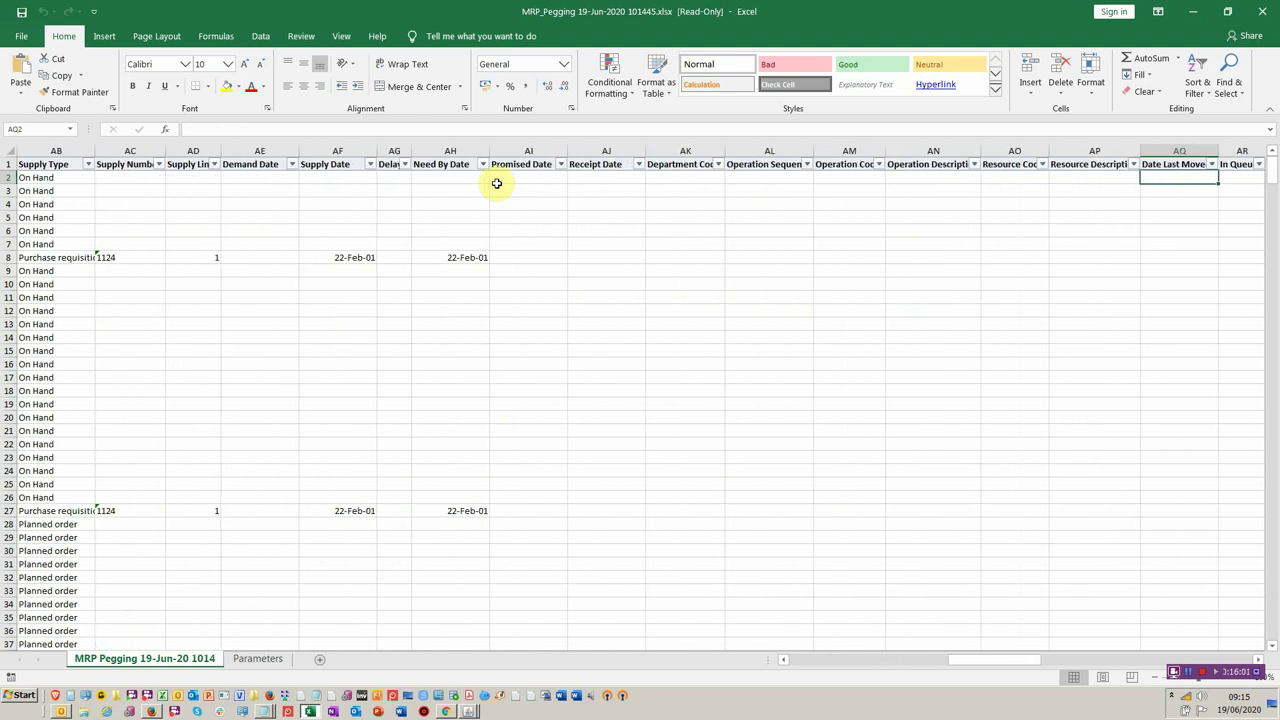
pyautogui.press('Left')
pyautogui.press('Left')
pyautogui.press('Left')
pyautogui.press('Left')
pyautogui.press('Left')
pyautogui.press('Left')
pyautogui.press('Left')
pyautogui.press('Left')
pyautogui.press('Left')
pyautogui.press('Left')
pyautogui.press('Left')
pyautogui.press('Left')
pyautogui.press('Left')
pyautogui.press('Left')
pyautogui.press('Left')
pyautogui.press('Left')
pyautogui.press('Left')
pyautogui.press('Left')
pyautogui.press('Left')
pyautogui.press('Left')
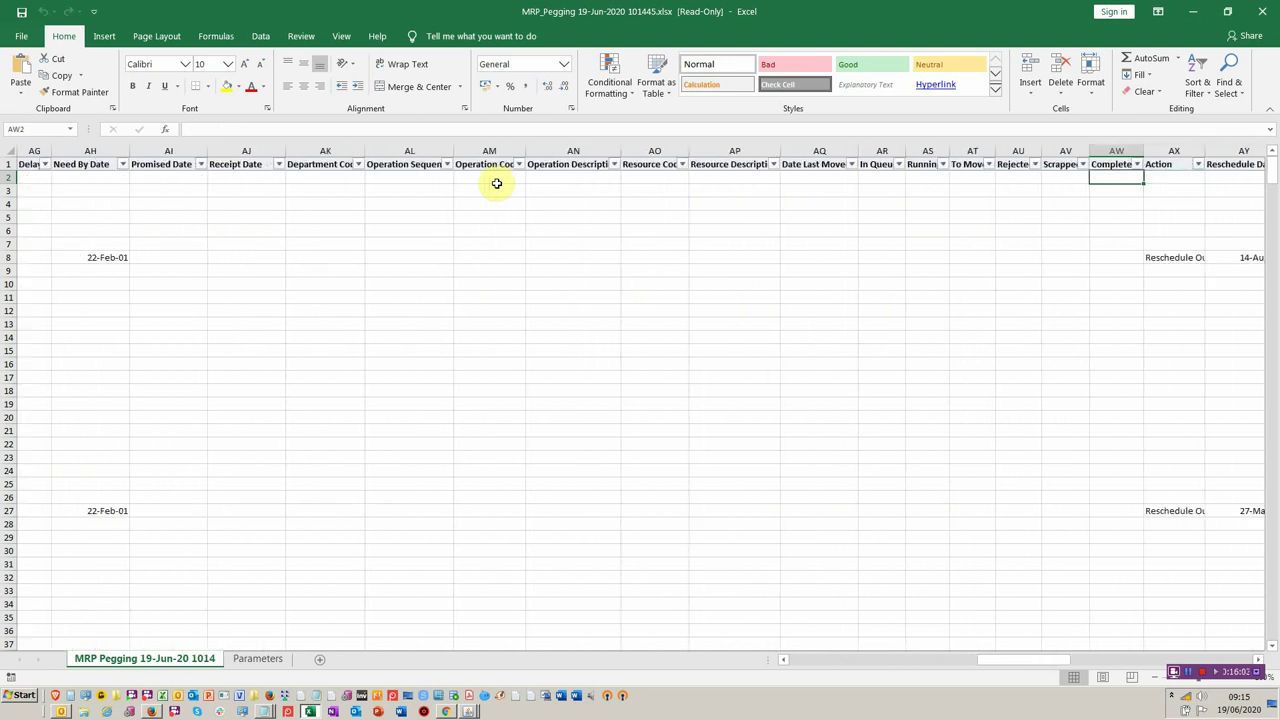
pyautogui.press('Left')
pyautogui.press('Left')
pyautogui.press('Left')
pyautogui.press('Left')
pyautogui.press('Left')
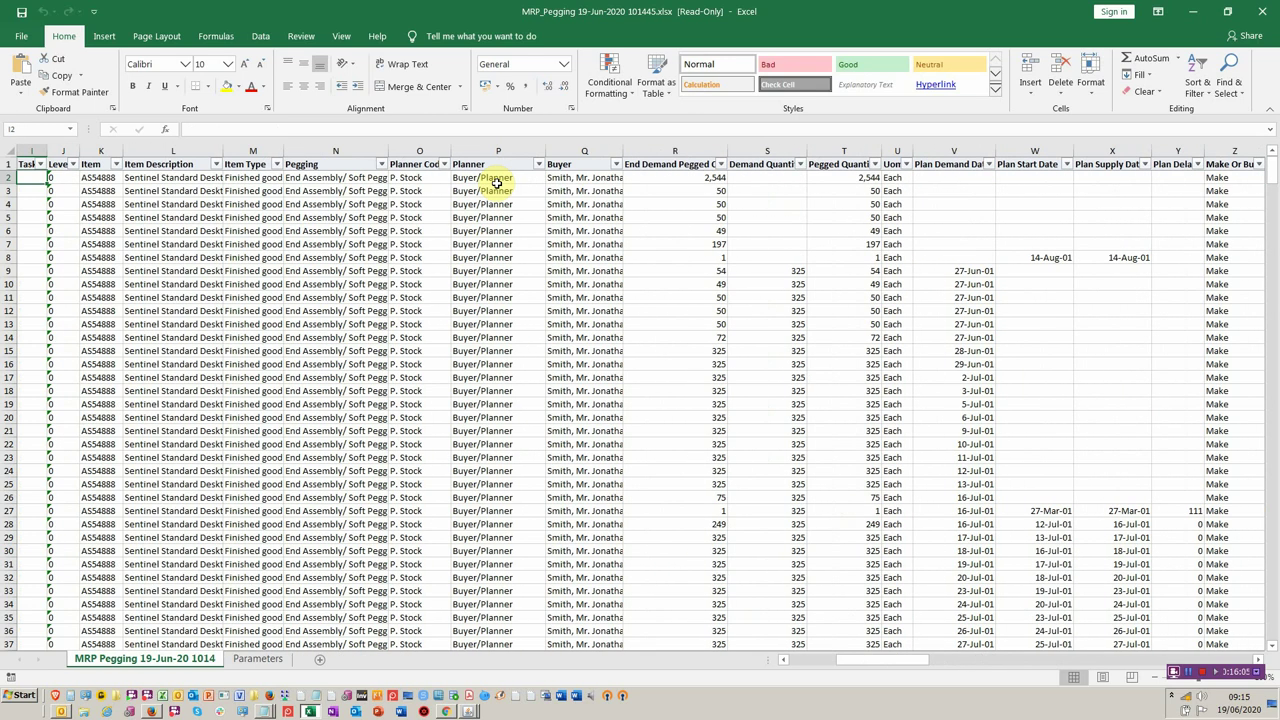
pyautogui.press('Left')
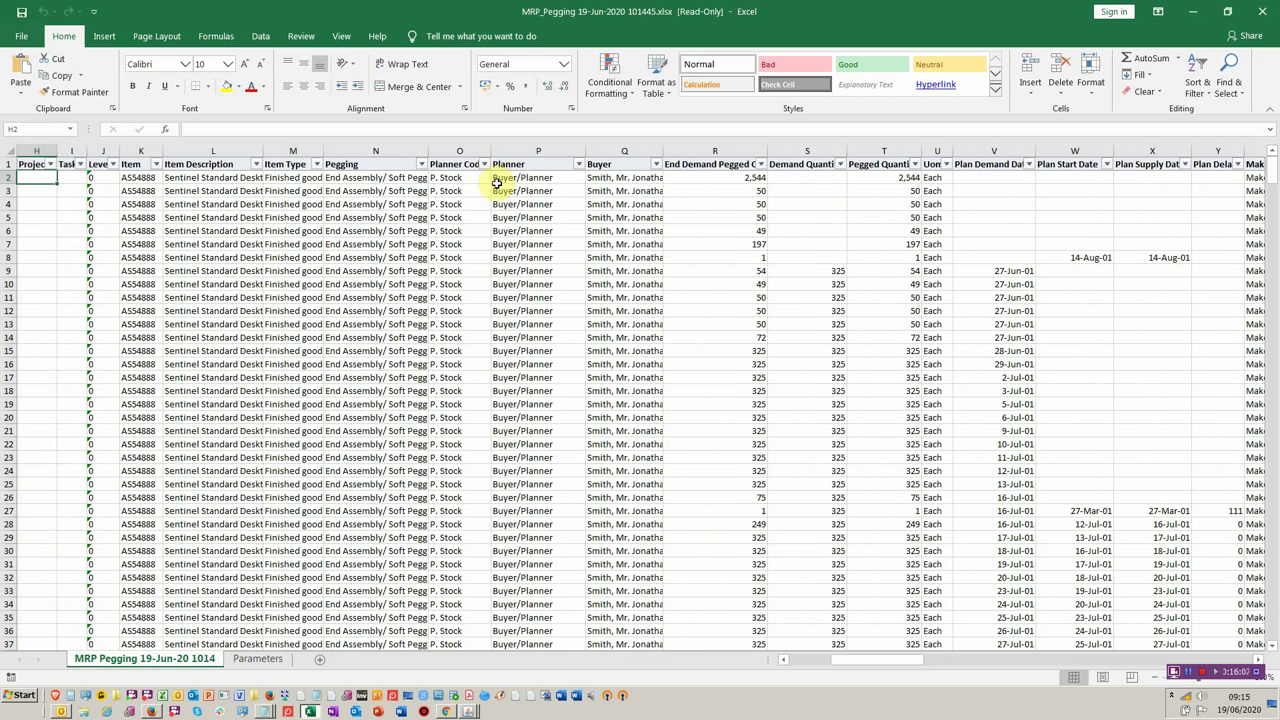
# Move down to row 7 and look across its columns as far as the date of the last move
pyautogui.press('Down')
pyautogui.press('Down')
pyautogui.press('Down')
pyautogui.press('Down')
pyautogui.press('Down')
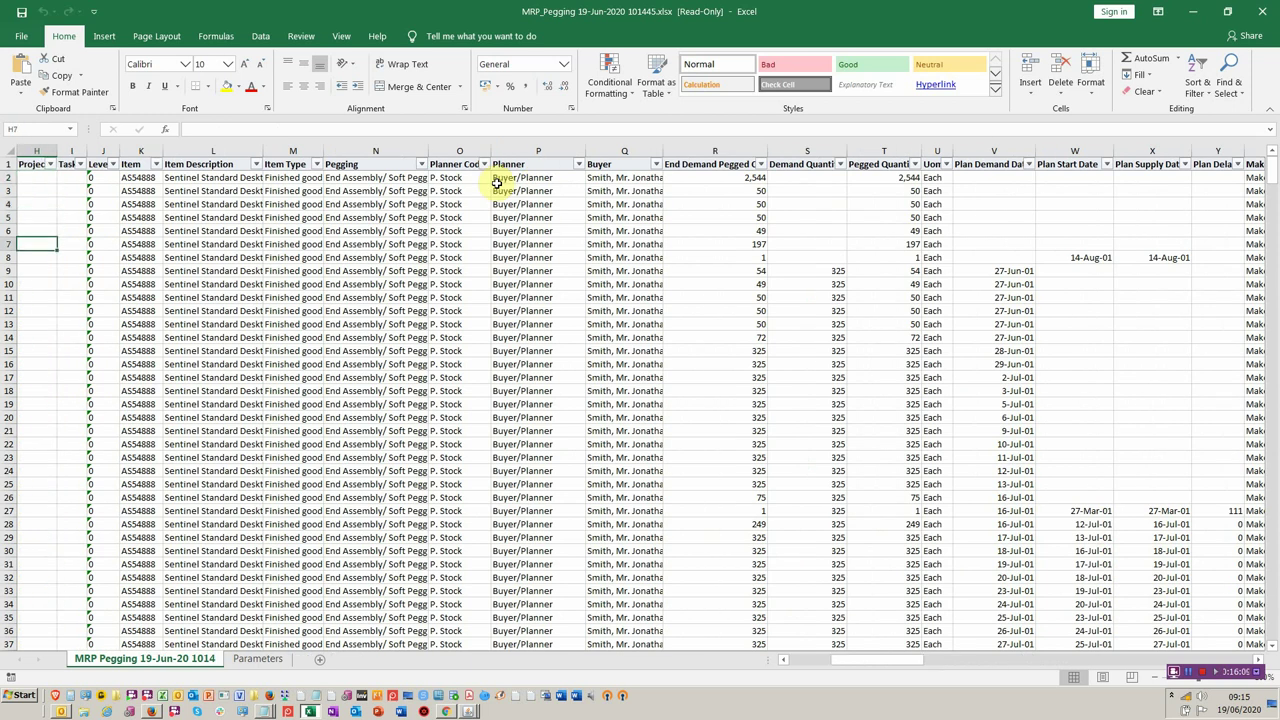
pyautogui.press('Right')
pyautogui.press('Right')
pyautogui.press('Right')
pyautogui.press('Right')
pyautogui.press('Right')
pyautogui.press('Right')
pyautogui.press('Right')
pyautogui.press('Right')
pyautogui.press('Right')
pyautogui.press('Right')
pyautogui.press('Right')
pyautogui.press('Right')
pyautogui.press('Right')
pyautogui.press('Right')
pyautogui.press('Right')
pyautogui.press('Right')
pyautogui.press('Right')
pyautogui.press('Right')
pyautogui.press('Right')
pyautogui.press('Right')
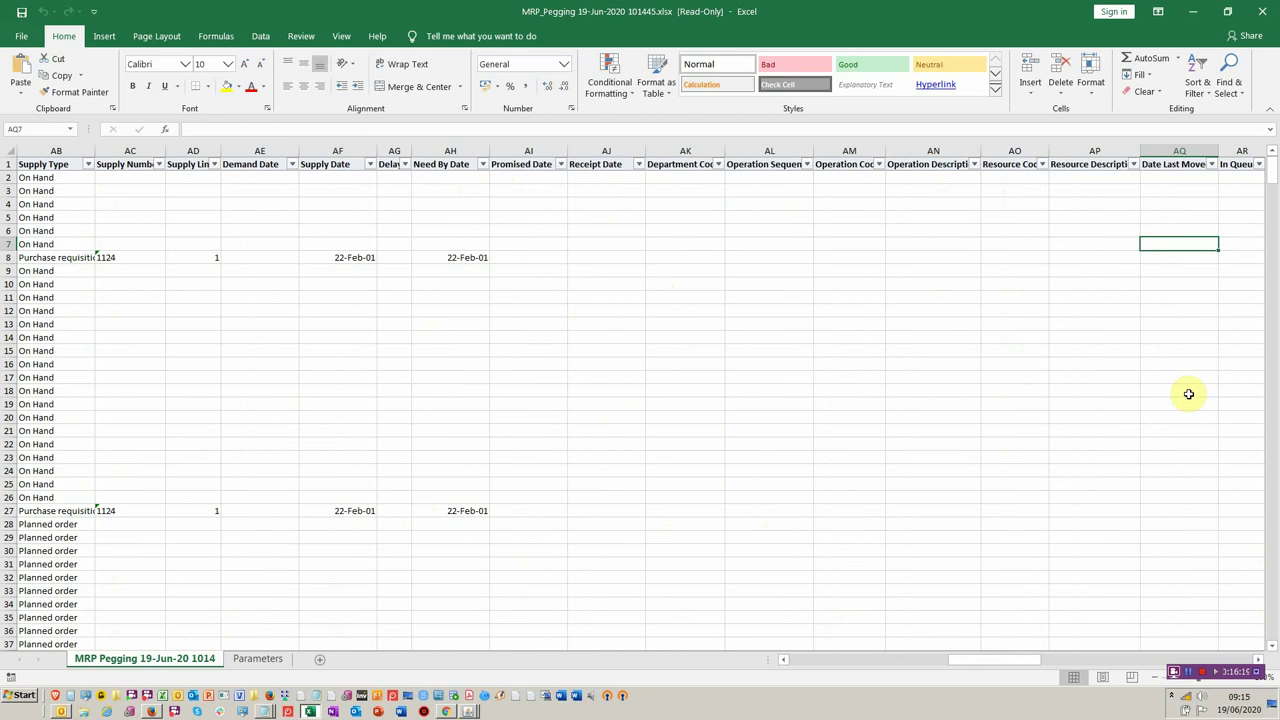
# Switch back to the Supply Chain Hub and review the list of reports available for AS54888
pyautogui.click(1193, 11)
pyautogui.hotkey('alt', 'Tab')
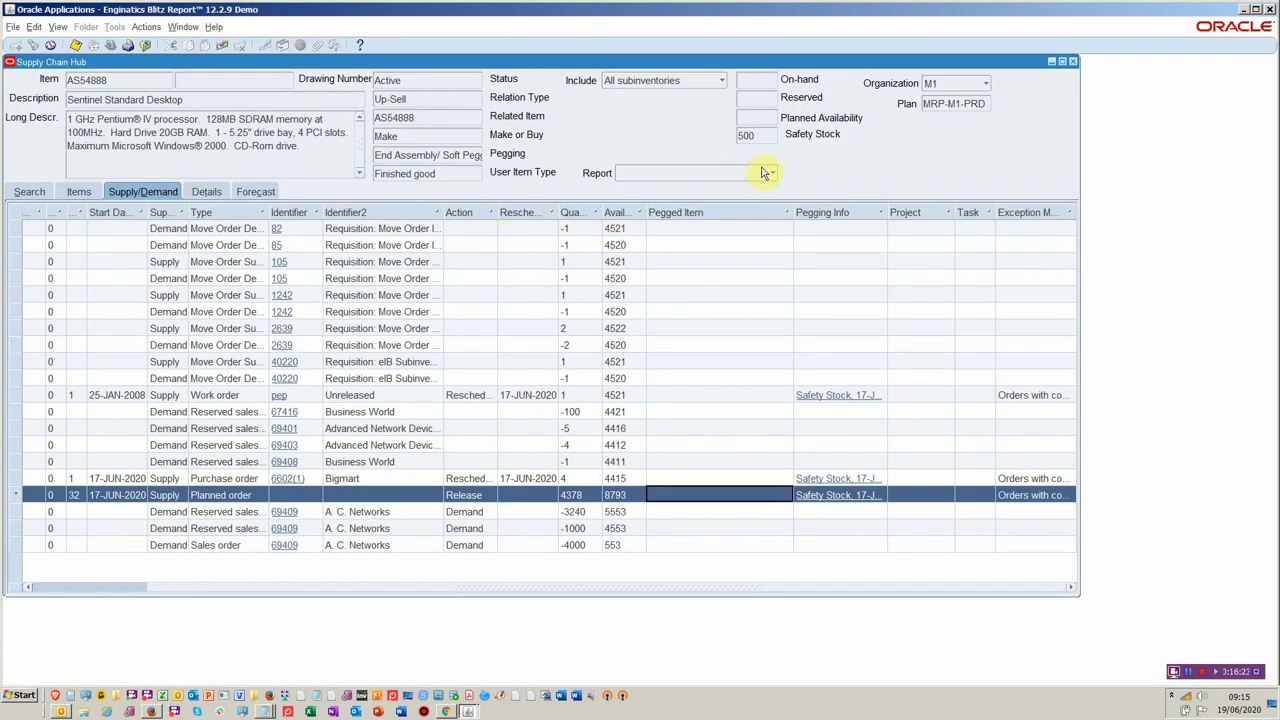
pyautogui.click(765, 173)
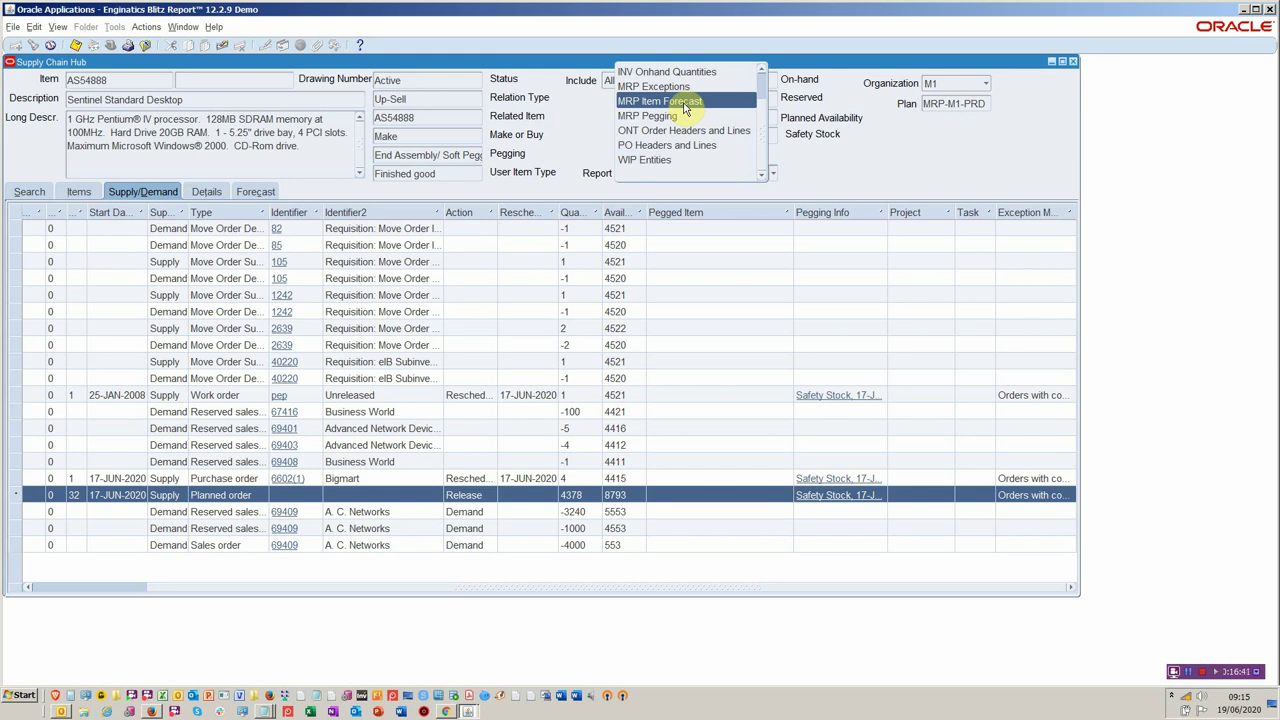
# View the forecast entries for AS54888, return to the item list and select all BOM items
pyautogui.click(242, 193)
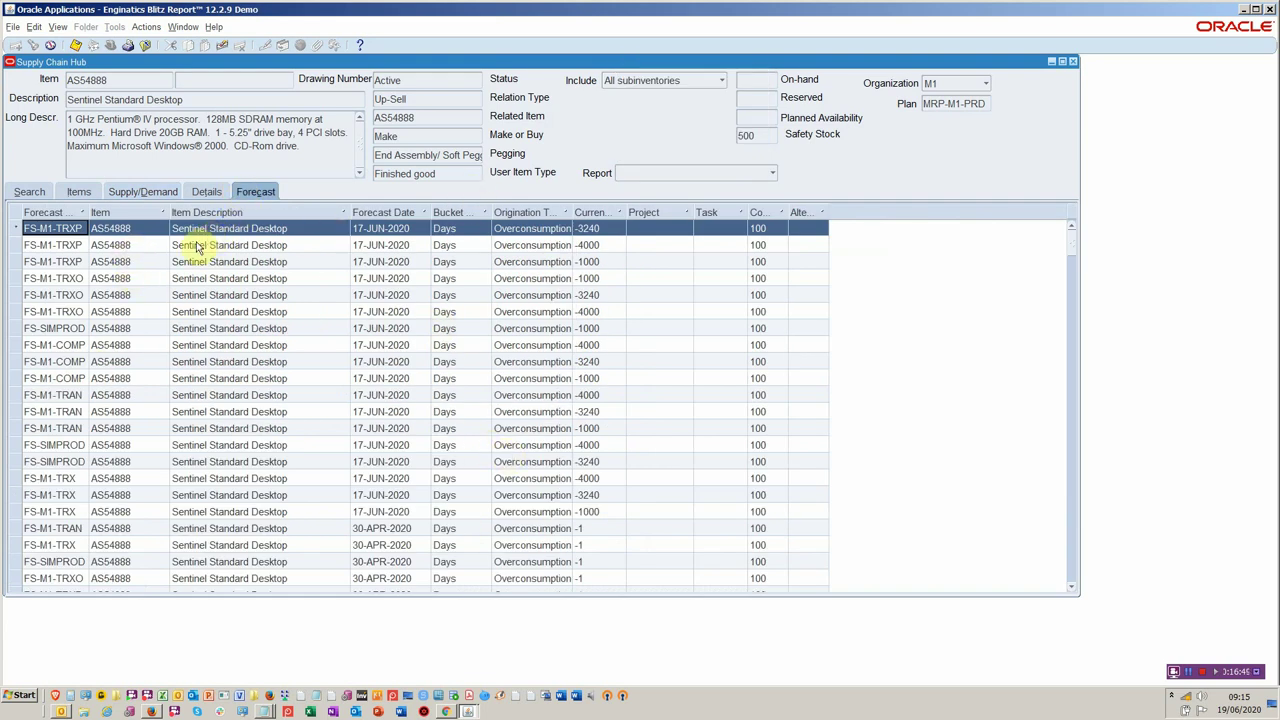
pyautogui.click(78, 193)
pyautogui.click(146, 219)
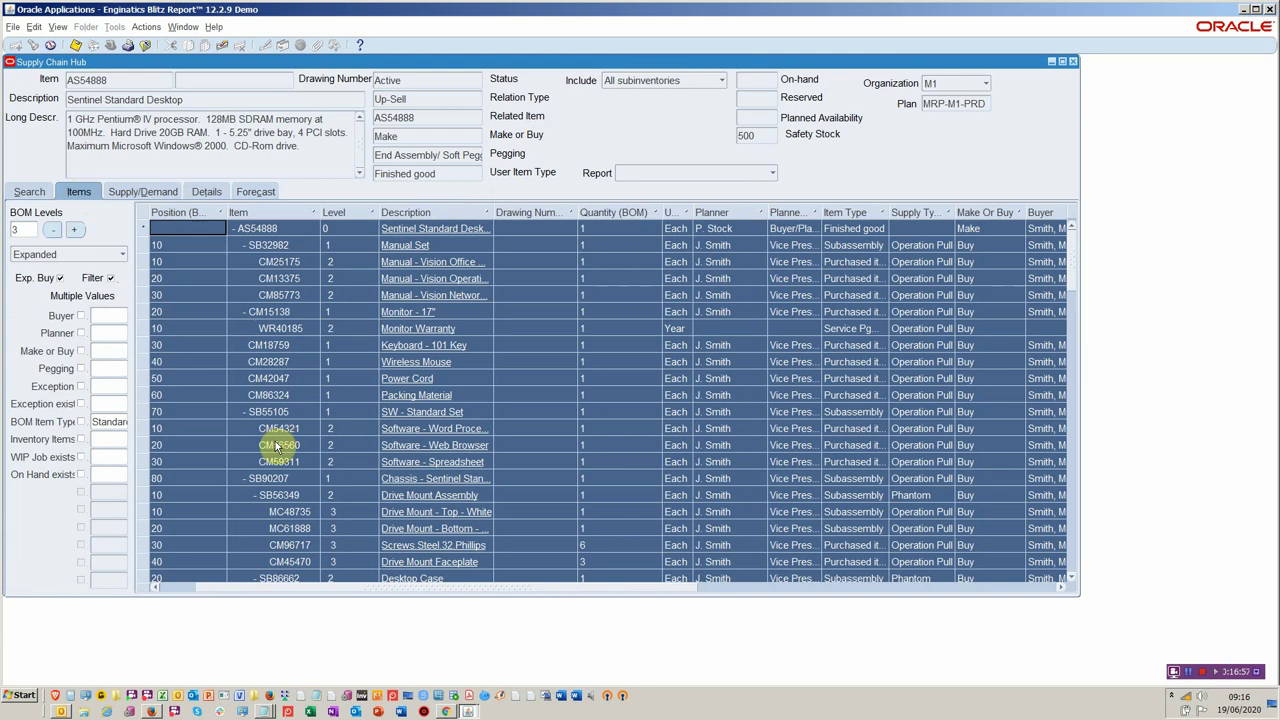
# Open the item details and step through the master data, categories and planning values from AS54888 to WR40185
pyautogui.click(208, 194)
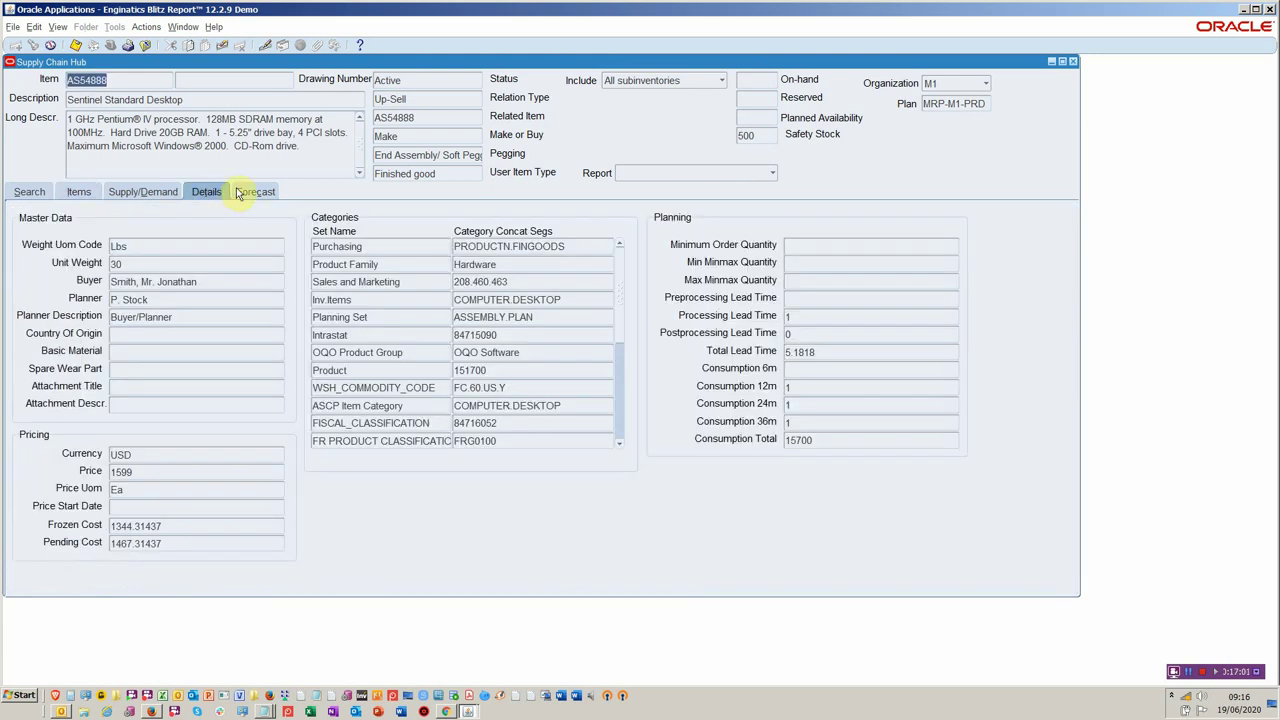
pyautogui.click(185, 243)
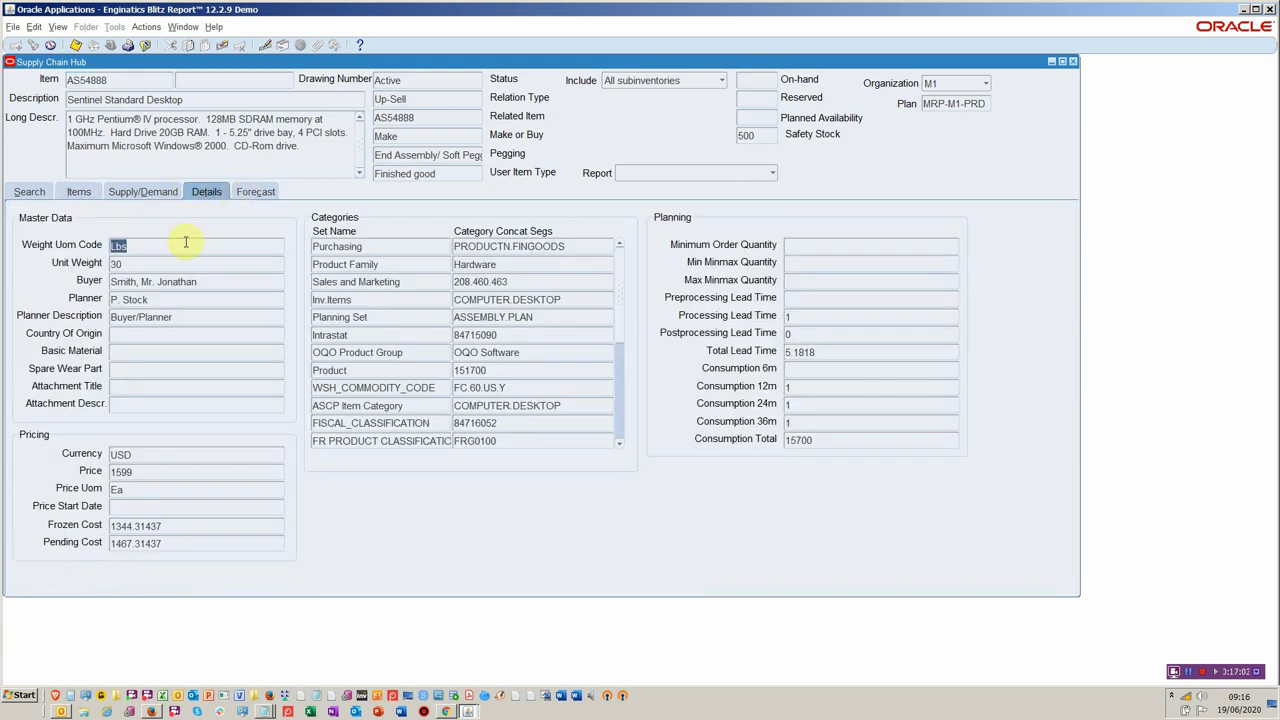
pyautogui.press('Down')
pyautogui.press('Down')
pyautogui.press('Down')
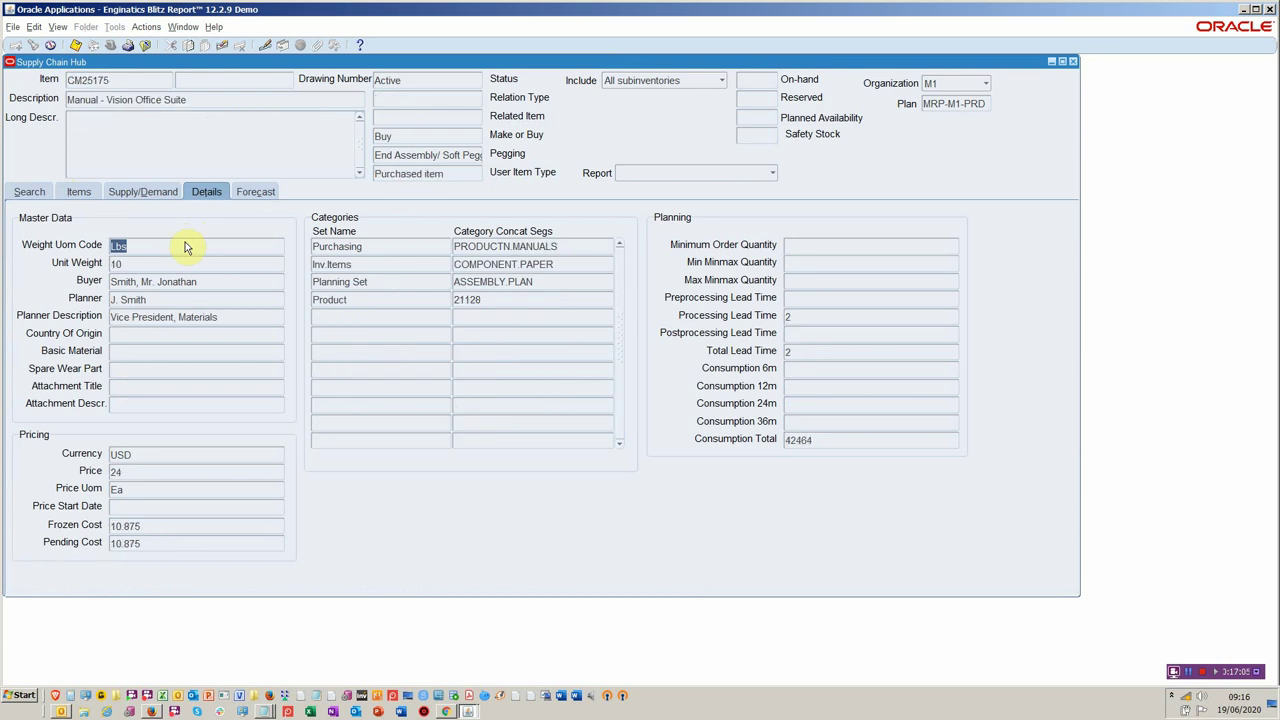
pyautogui.press('Down')
pyautogui.press('Down')
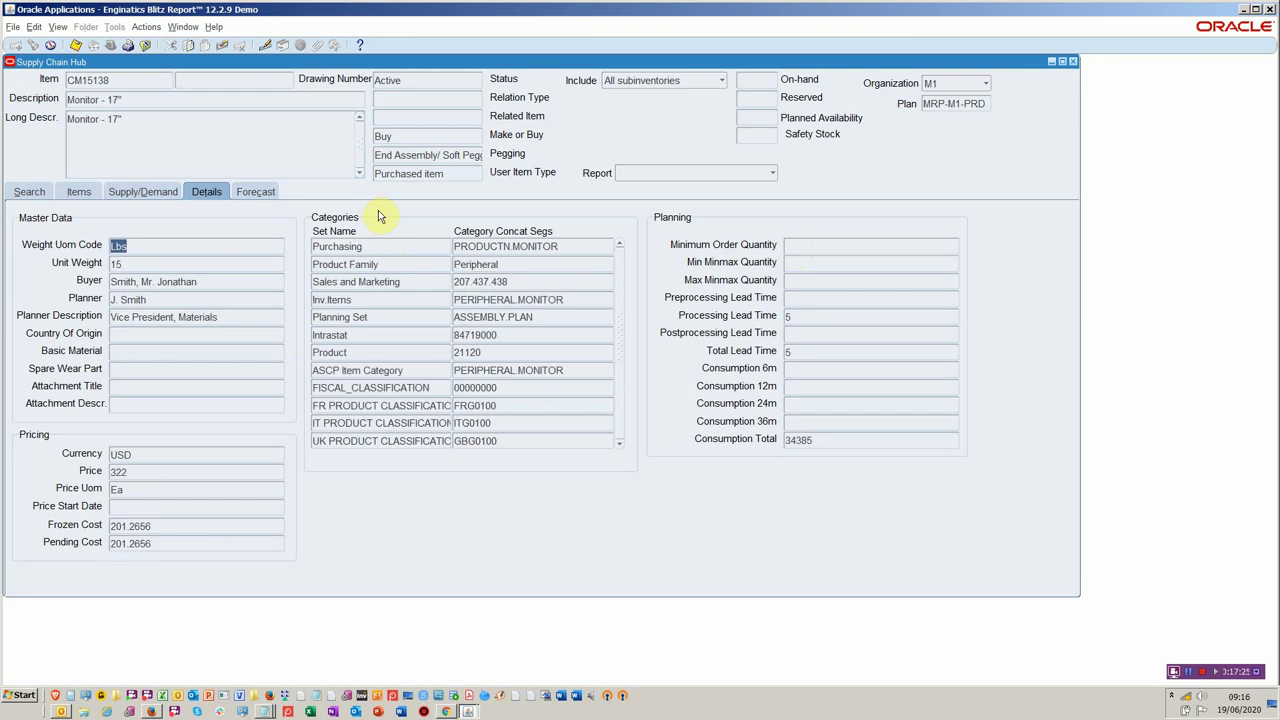
pyautogui.press('Down')
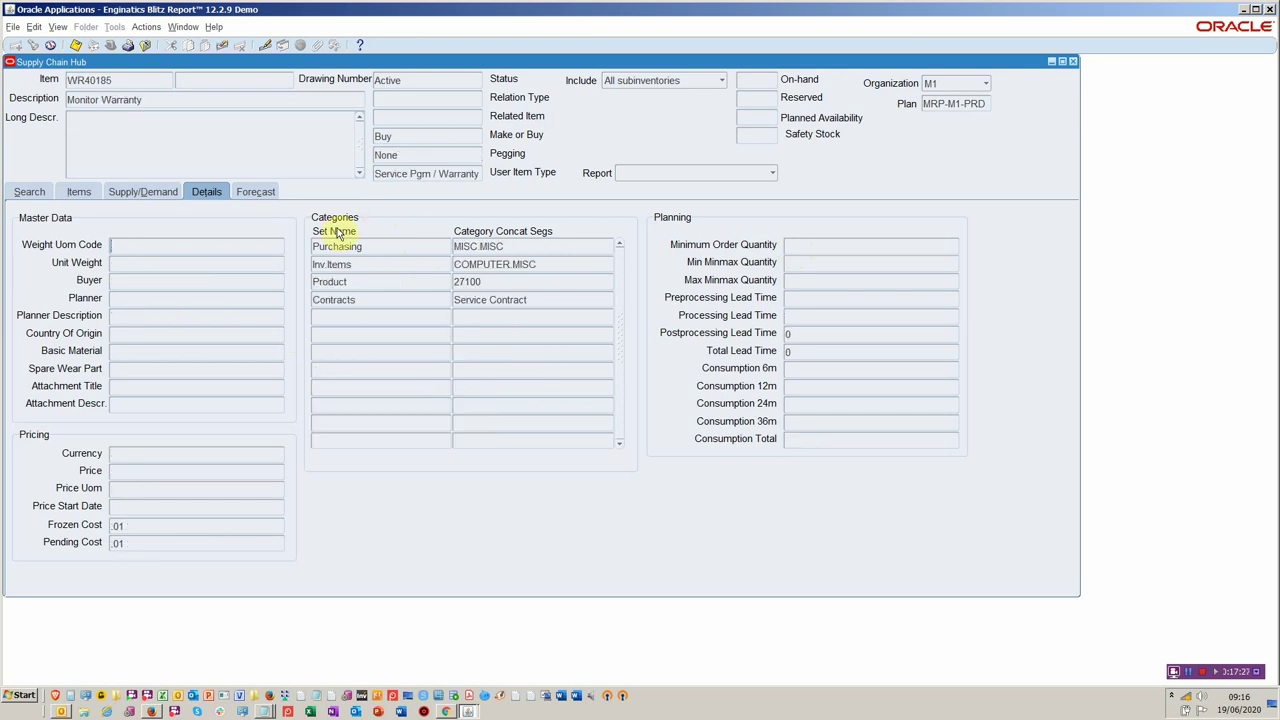
# Return to the BOM item list and select only the top-level assembly AS54888
pyautogui.click(73, 192)
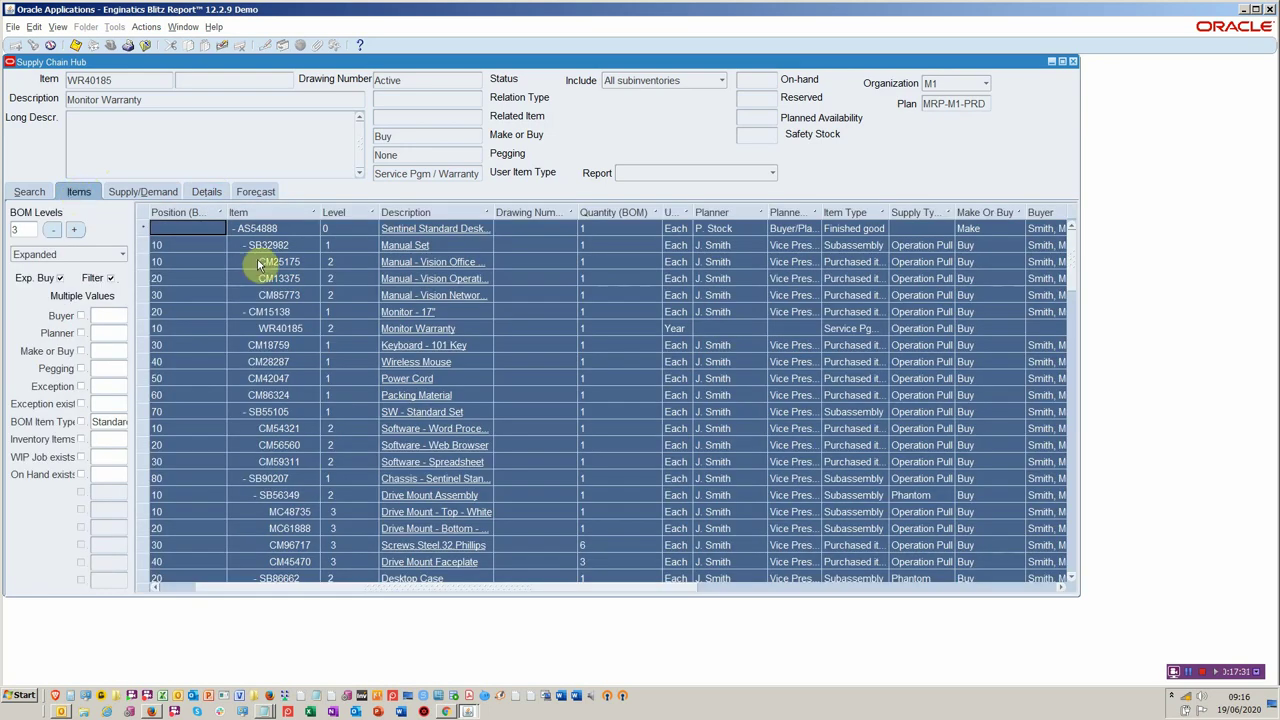
pyautogui.click(150, 232)
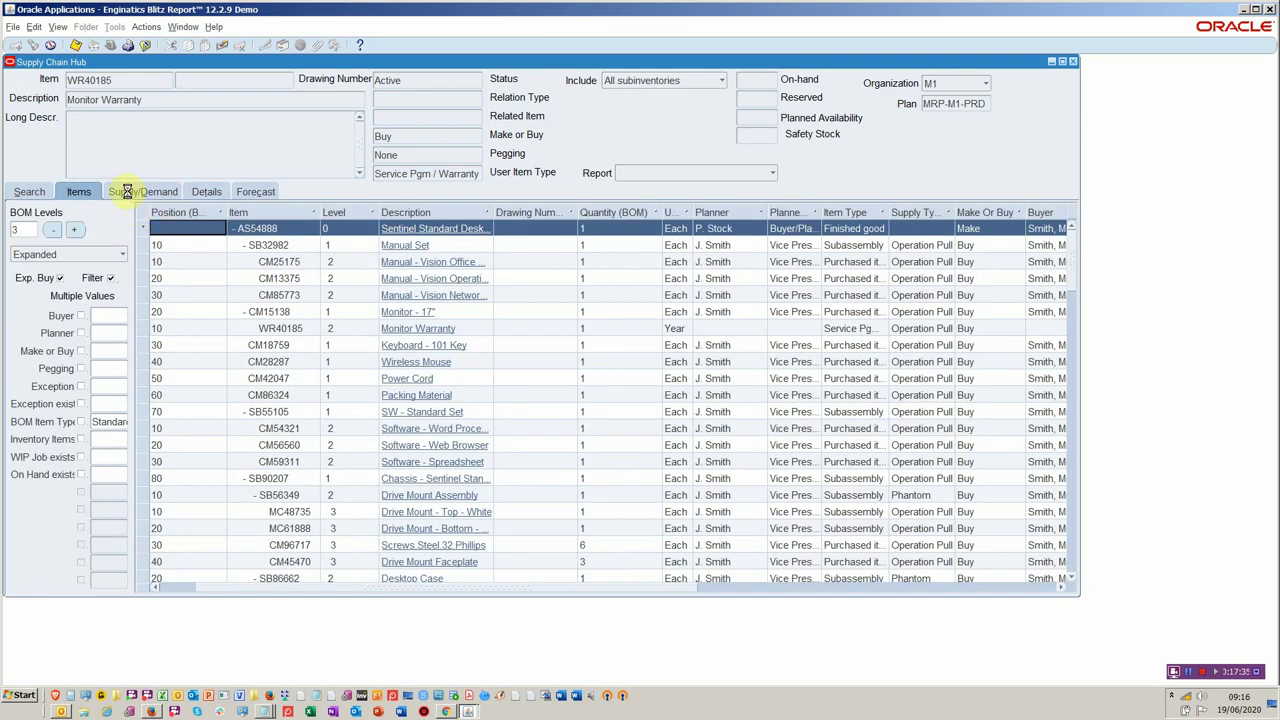
# Check the supply and demand of AS54888, return to the item list and open its bill of material
pyautogui.click(128, 191)
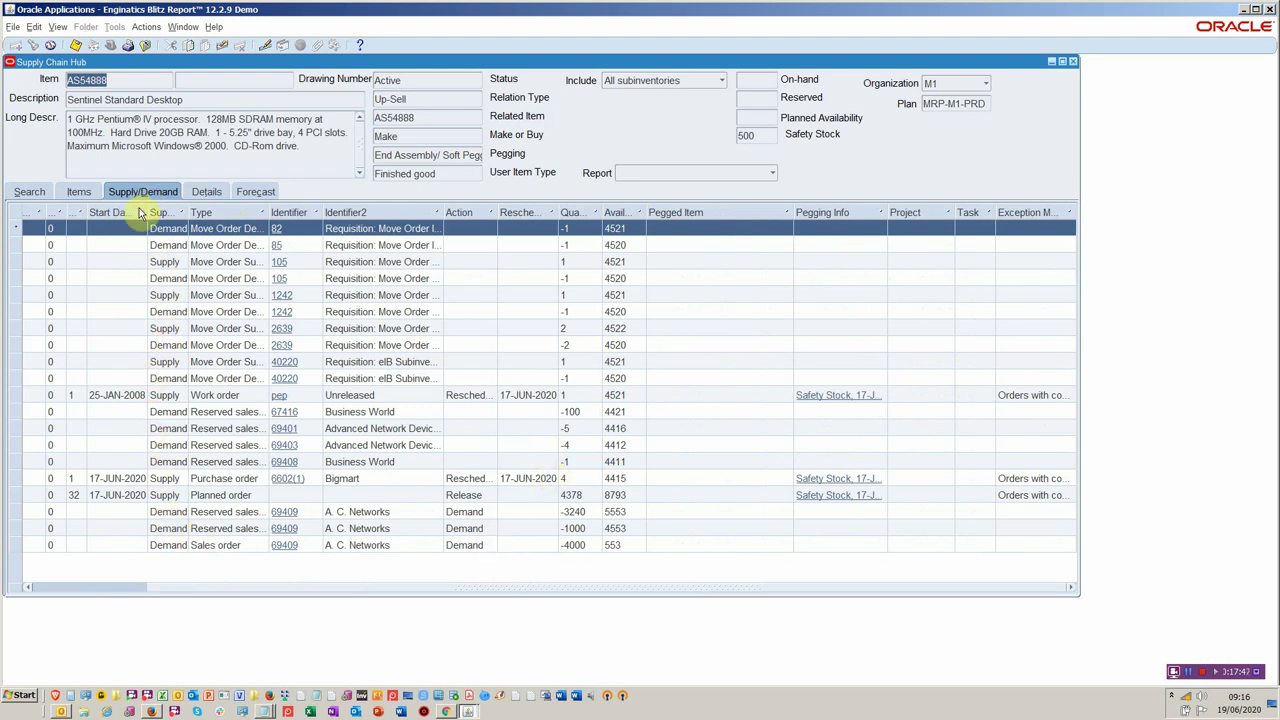
pyautogui.click(86, 192)
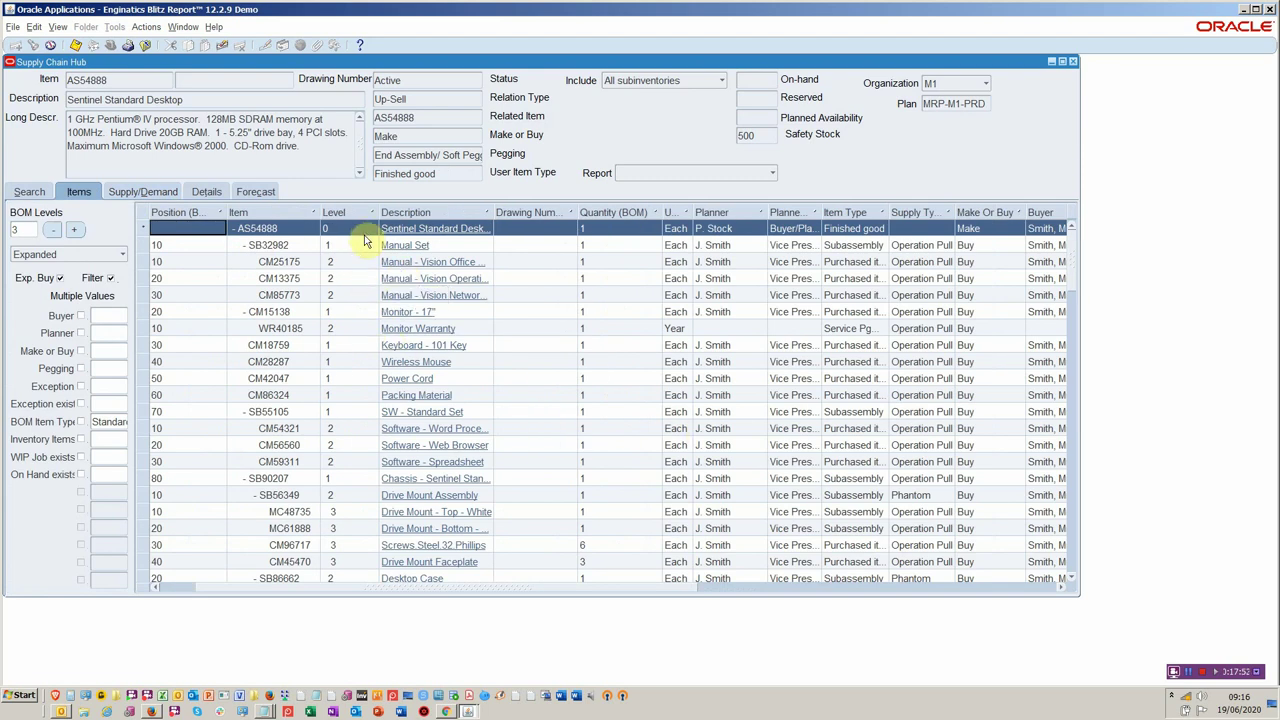
pyautogui.rightClick(364, 229)
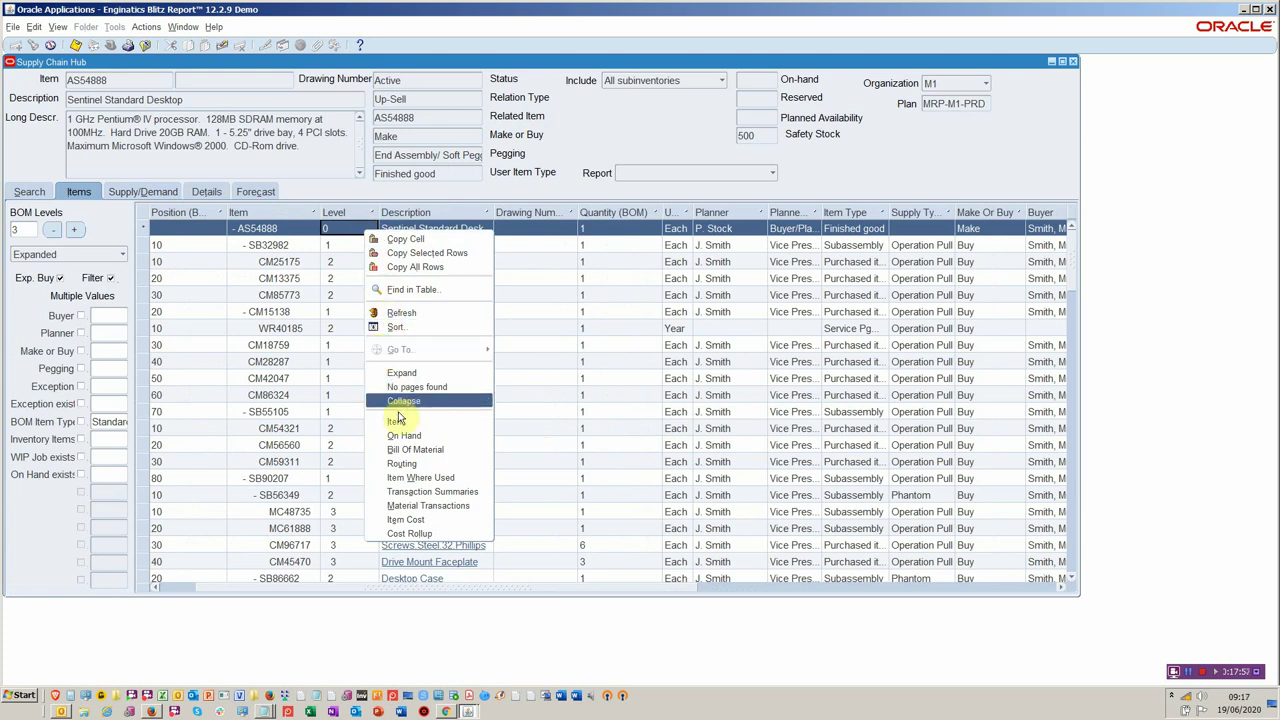
pyautogui.click(407, 452)
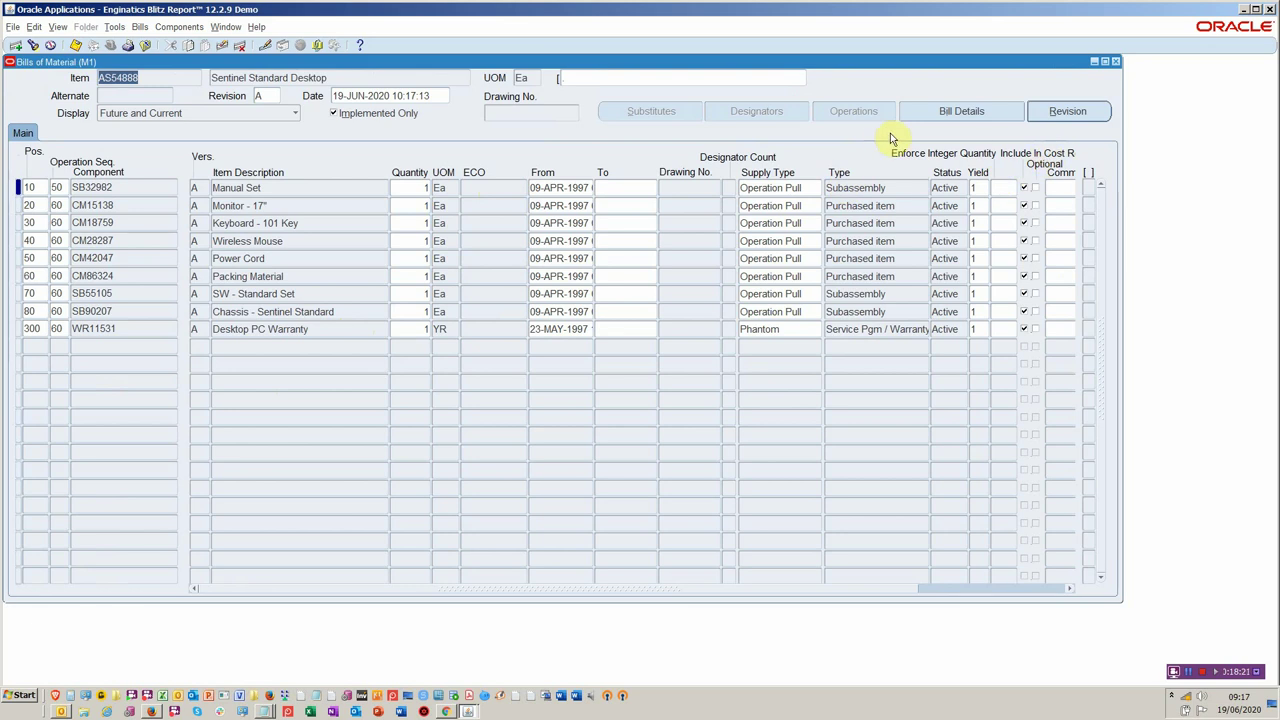
# View the bill details and item revisions of AS54888, and return to the Supply Chain Hub item list
pyautogui.click(948, 113)
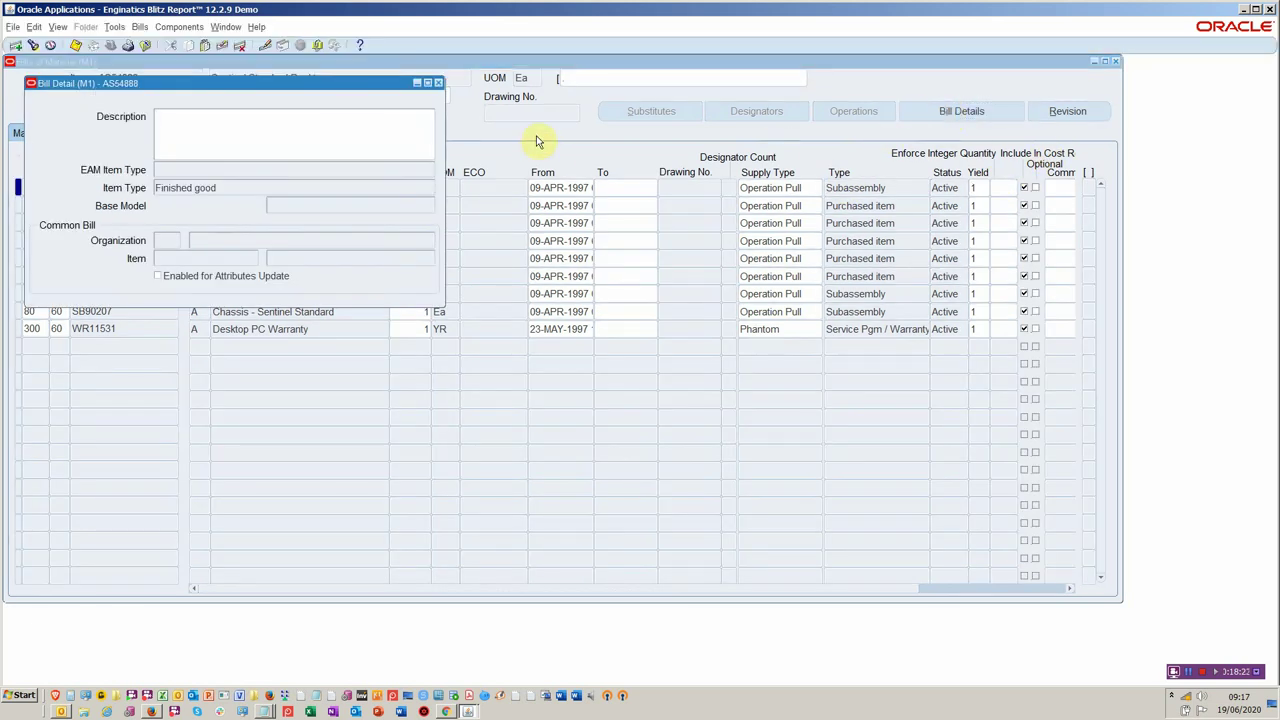
pyautogui.click(1066, 111)
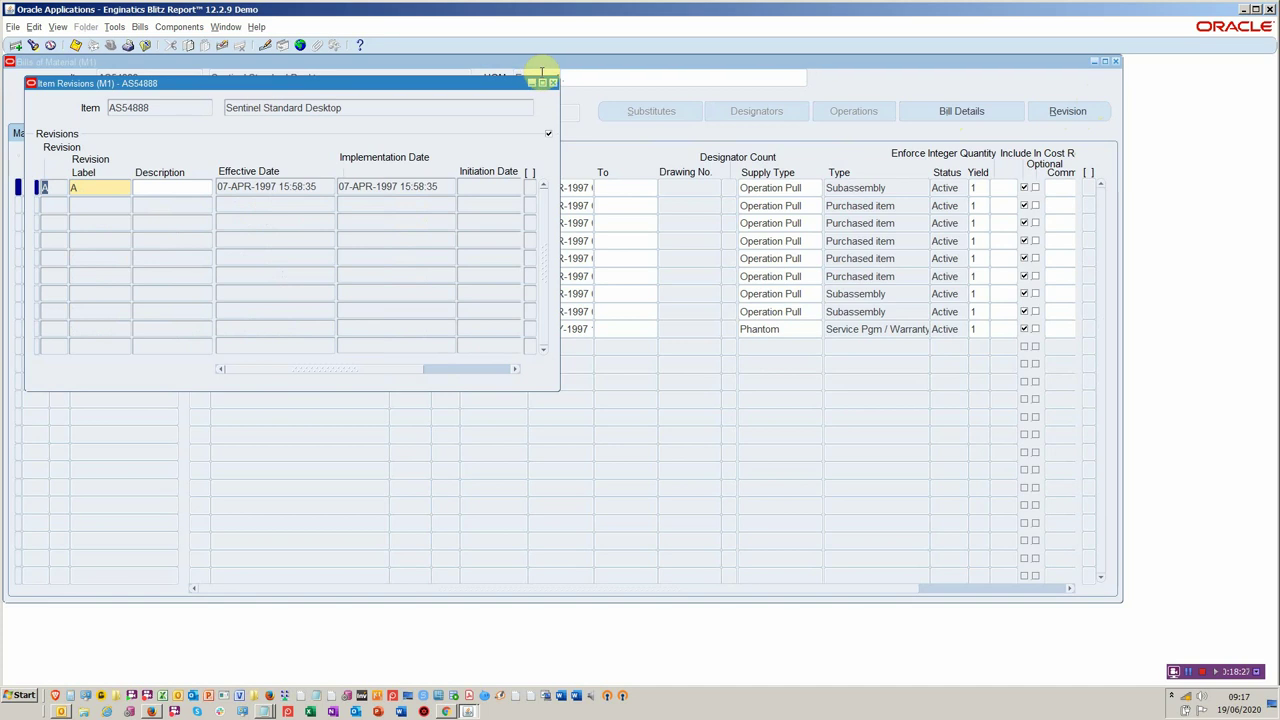
pyautogui.click(543, 83)
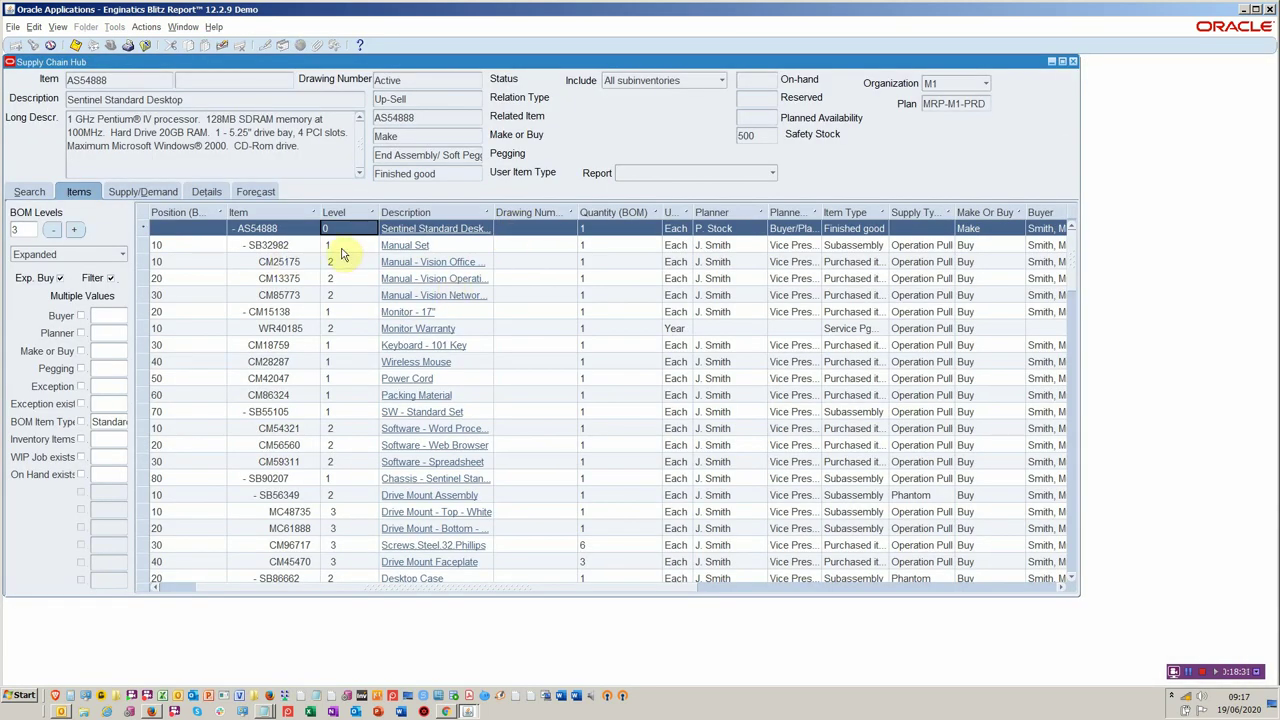
# Open the on-hand stock of Manual Set SB32982 and widen the Material Workbench window to show more columns
pyautogui.rightClick(341, 250)
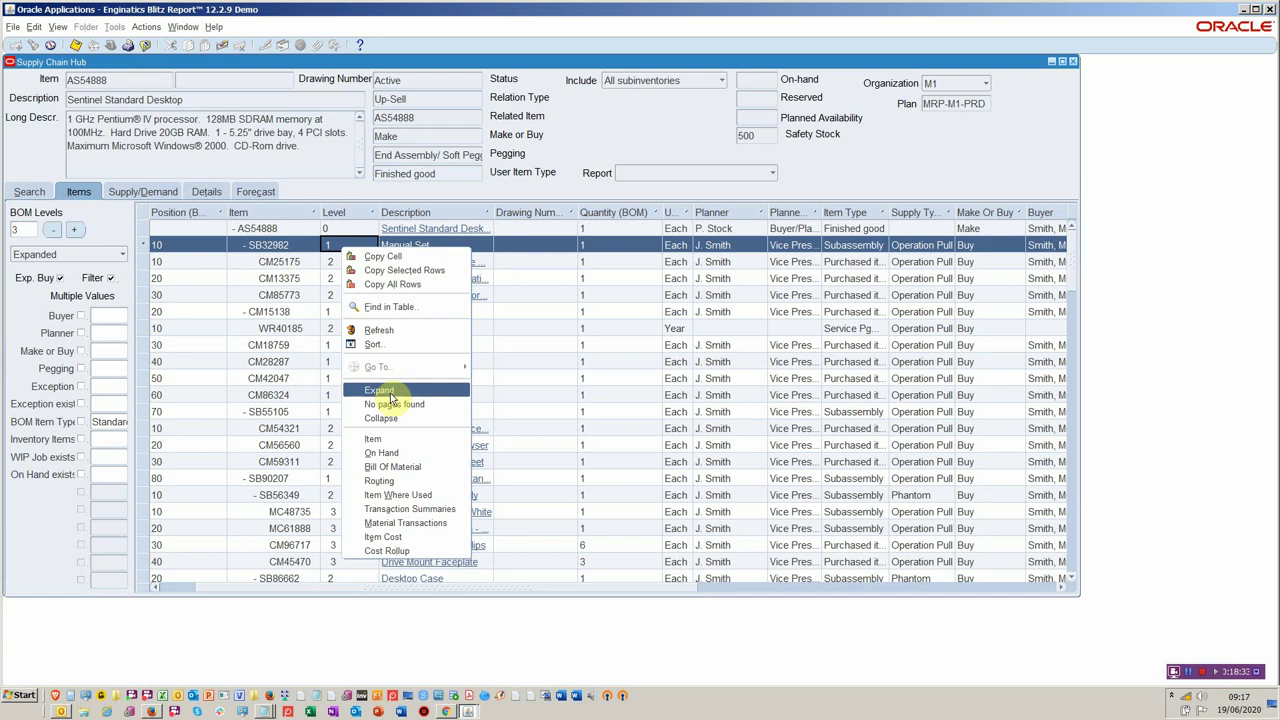
pyautogui.click(417, 453)
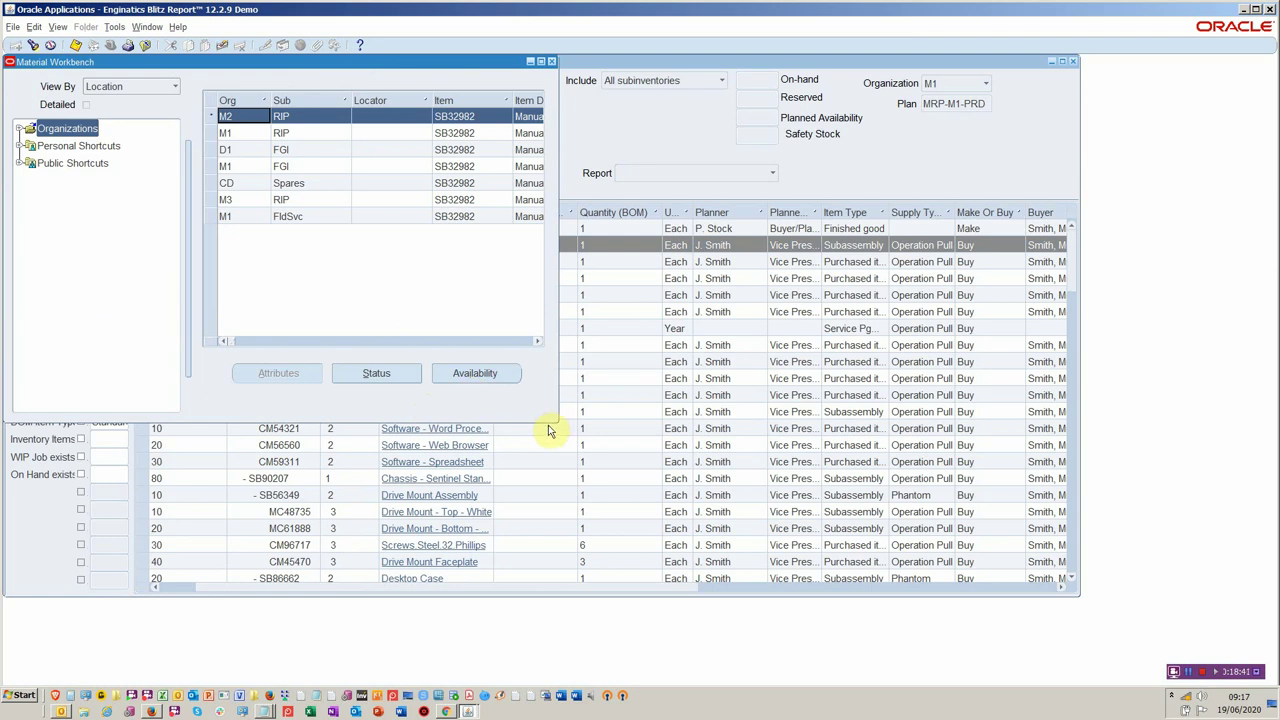
pyautogui.moveTo(548, 430); pyautogui.dragTo(1025, 548)
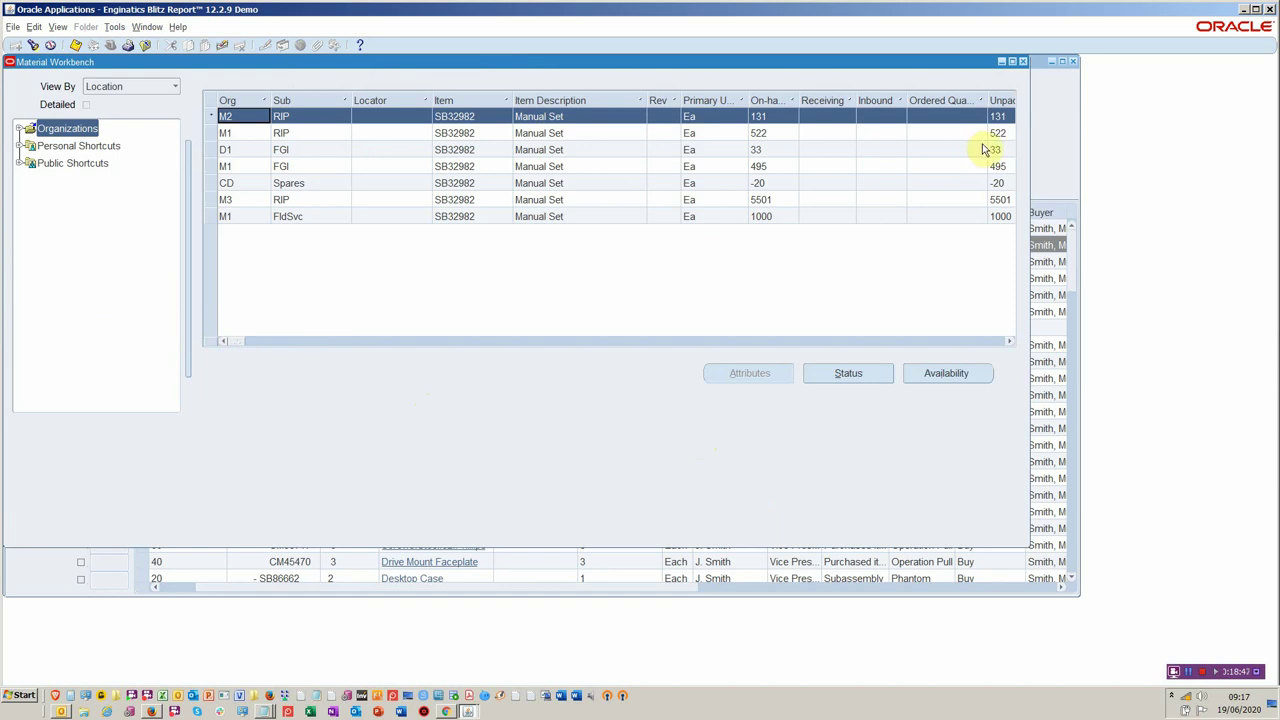
# Review the SB32982 on-hand rows for organizations M2, M1 and D1, and close the Material Workbench
pyautogui.click(936, 119)
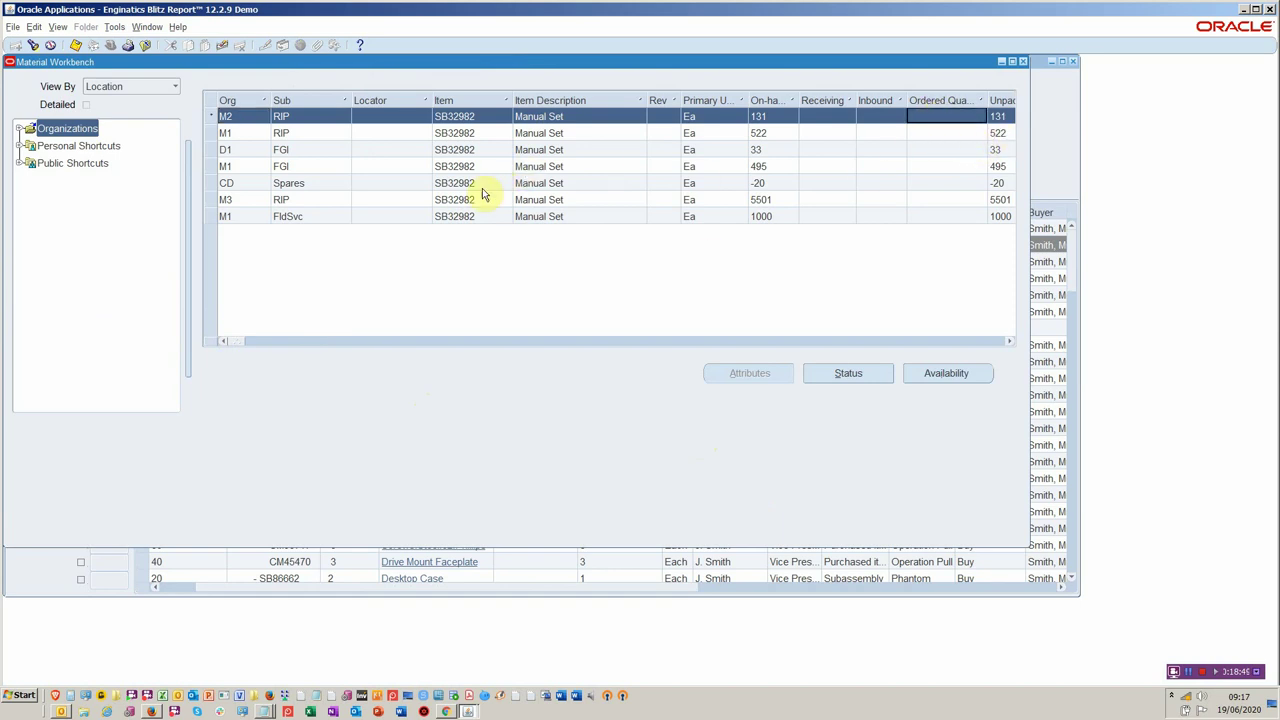
pyautogui.click(390, 136)
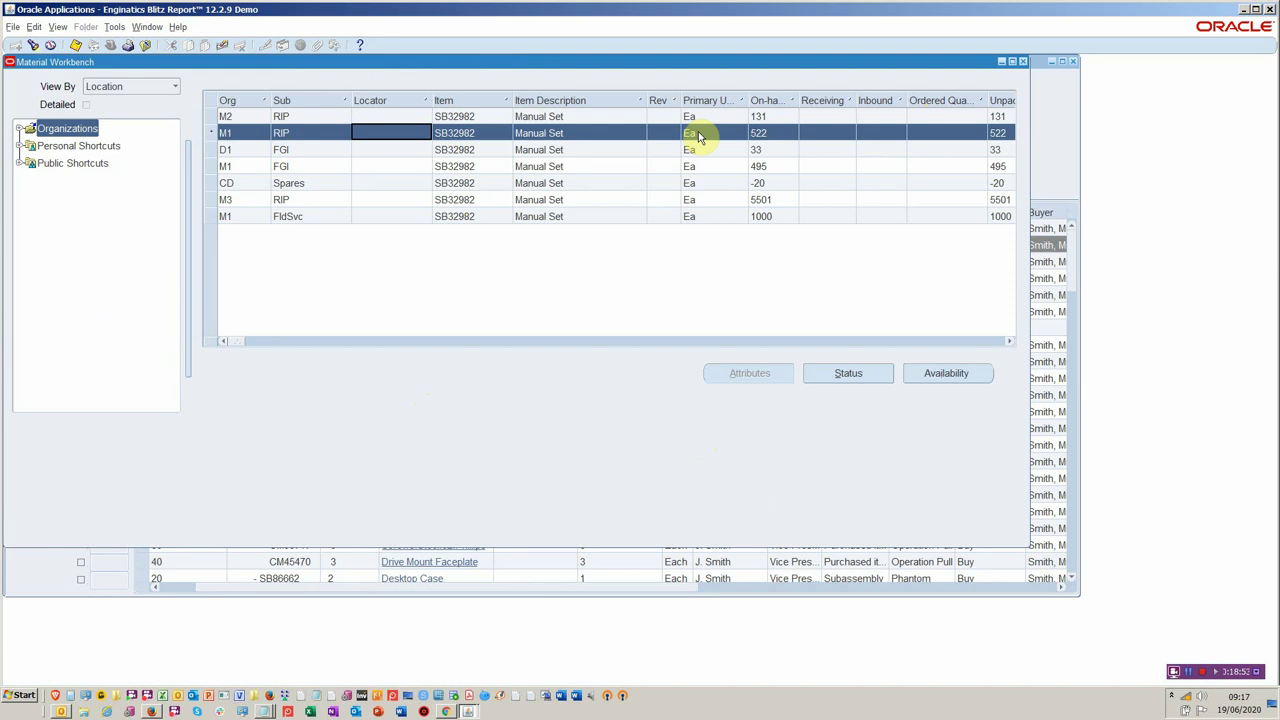
pyautogui.press('Down')
pyautogui.press('Tab')
pyautogui.press('Tab')
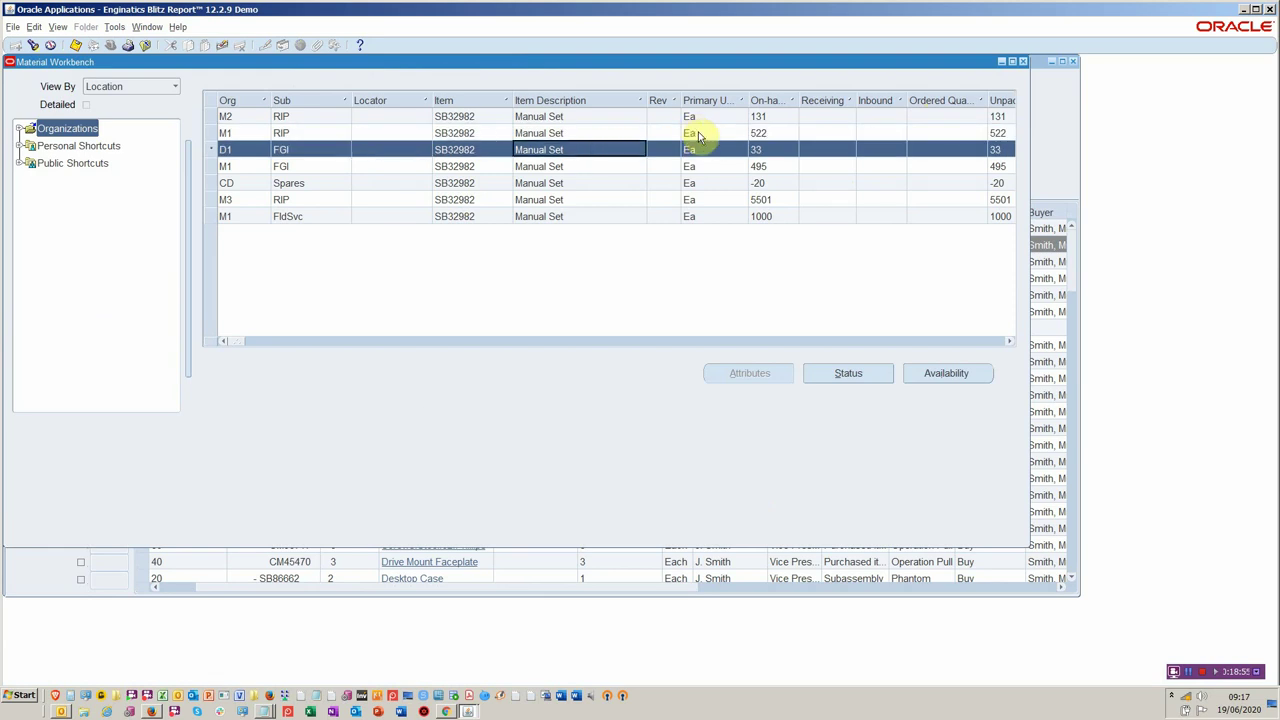
pyautogui.click(1020, 58)
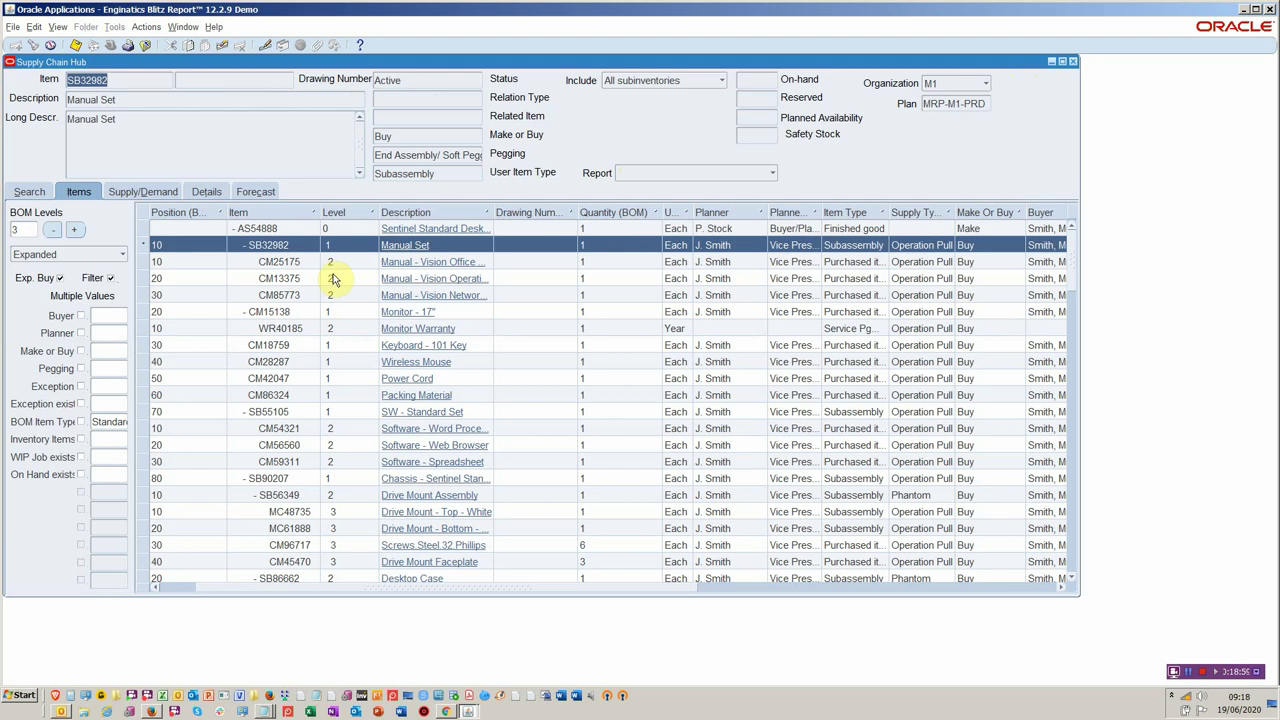
# Select AS54888 in the item list and review its on-hand, lead time, safety stock and exception columns
pyautogui.rightClick(335, 280)
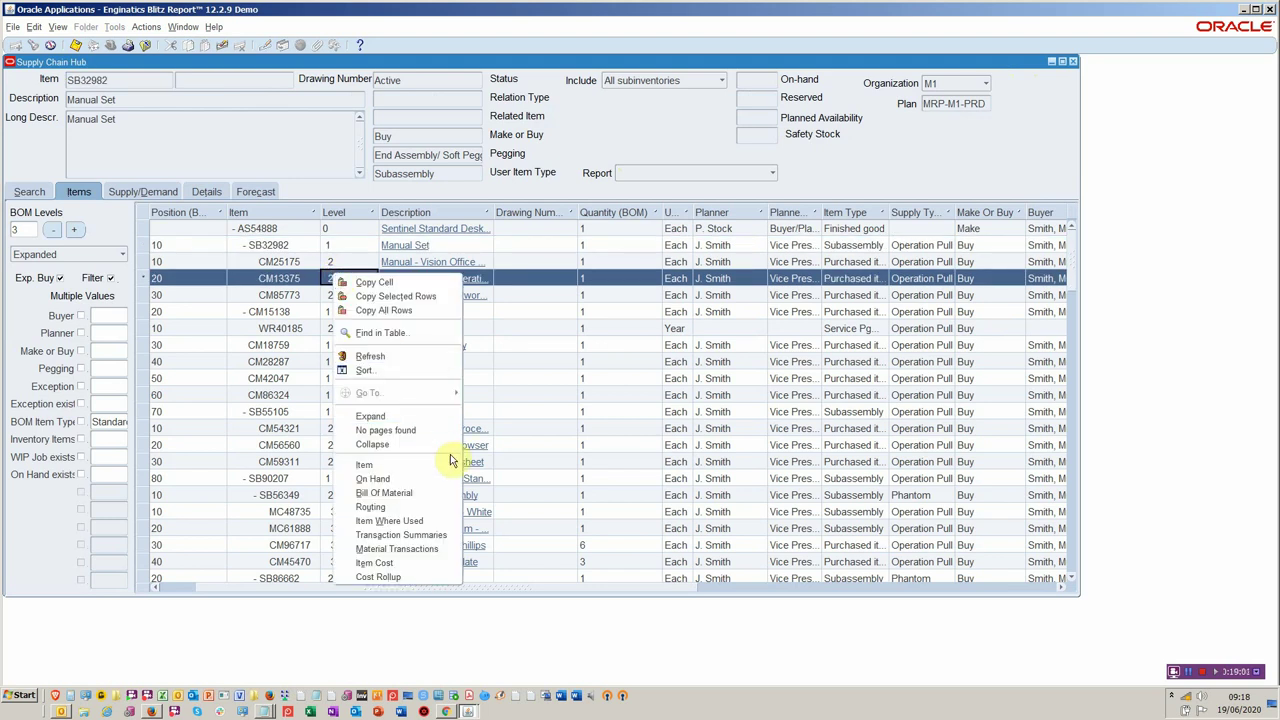
pyautogui.click(343, 231)
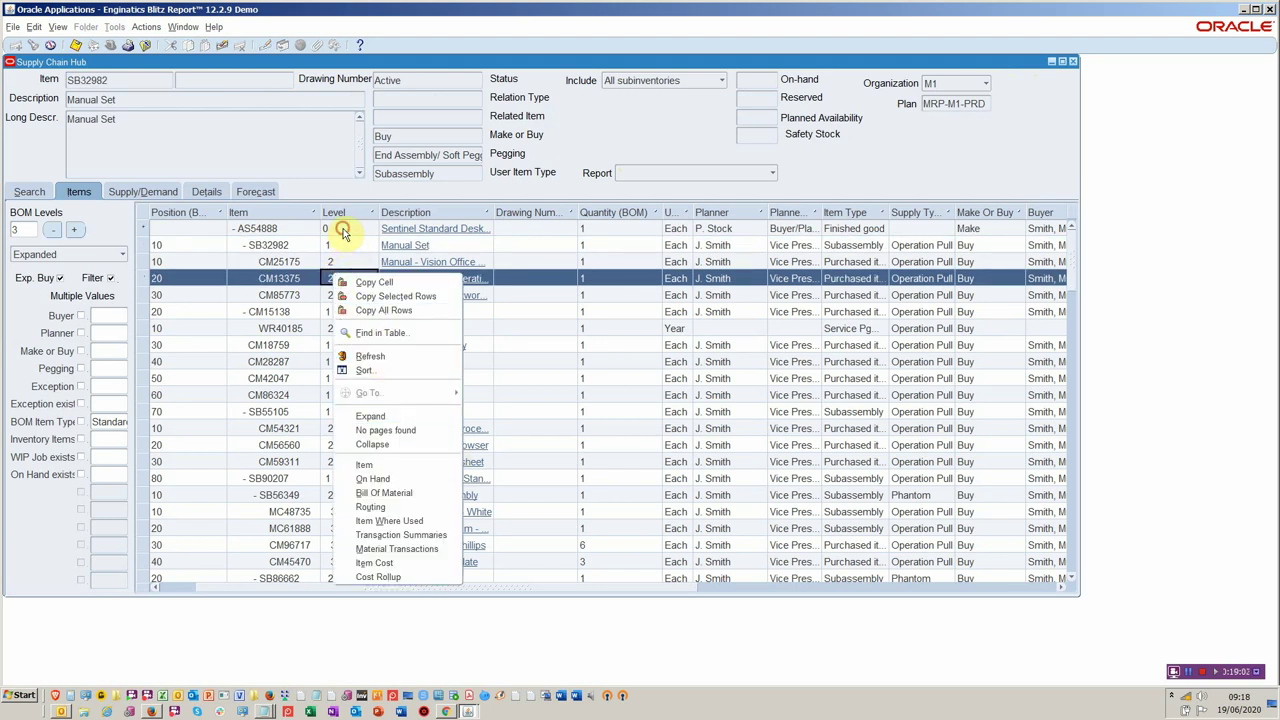
pyautogui.moveTo(655, 587); pyautogui.dragTo(1030, 590)
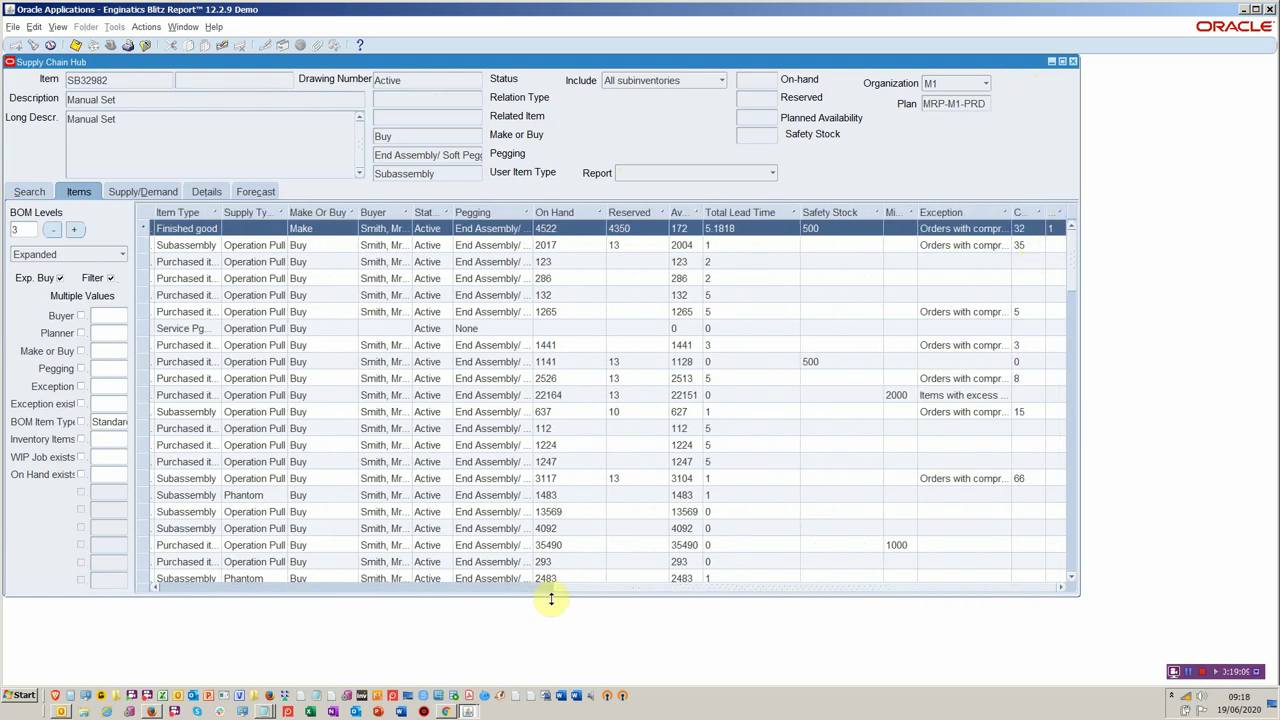
pyautogui.moveTo(588, 588); pyautogui.dragTo(243, 590)
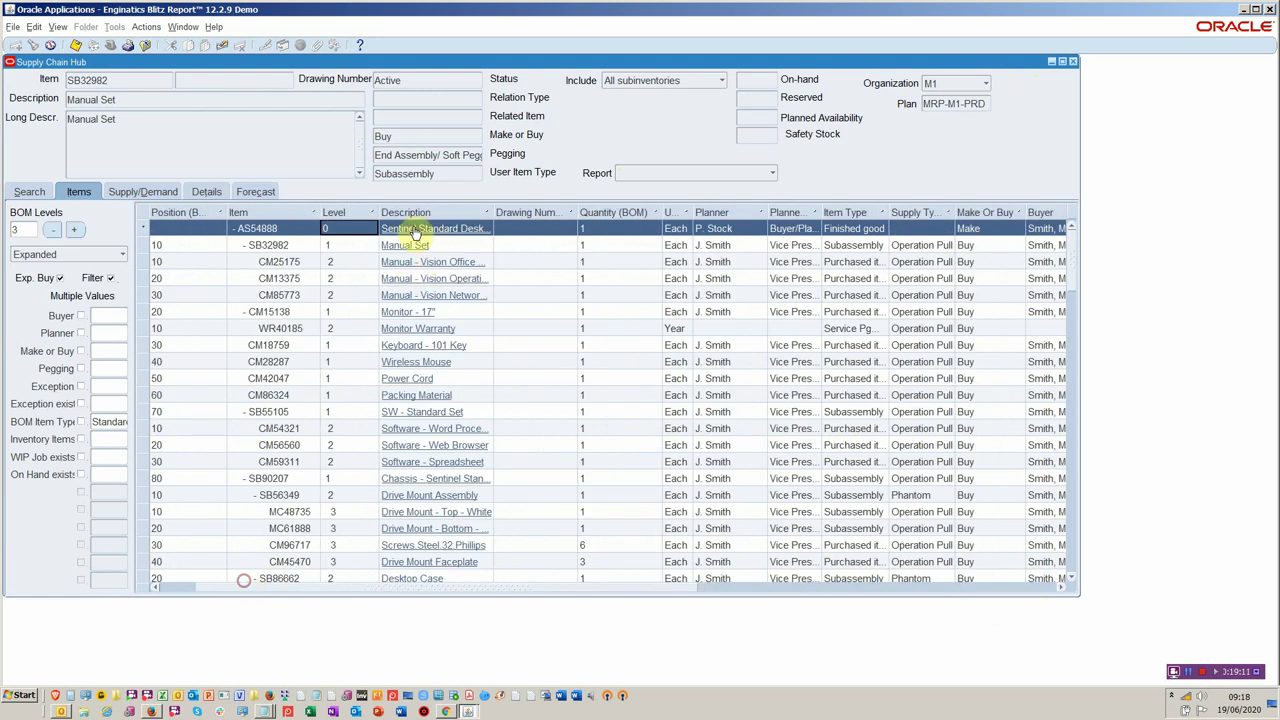
# Open the routing of AS54888, review the operation lead time percentages and the resources of operation 30, and return to the item list
pyautogui.rightClick(414, 231)
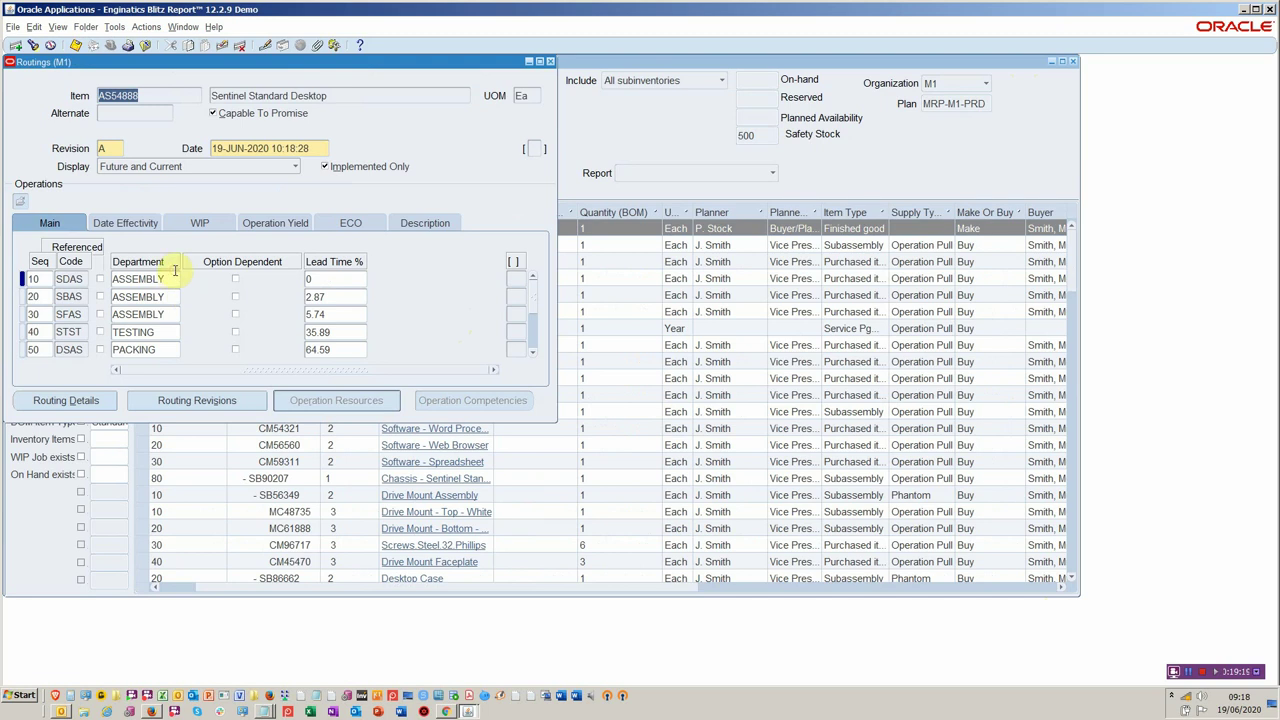
pyautogui.click(336, 280)
pyautogui.click(337, 296)
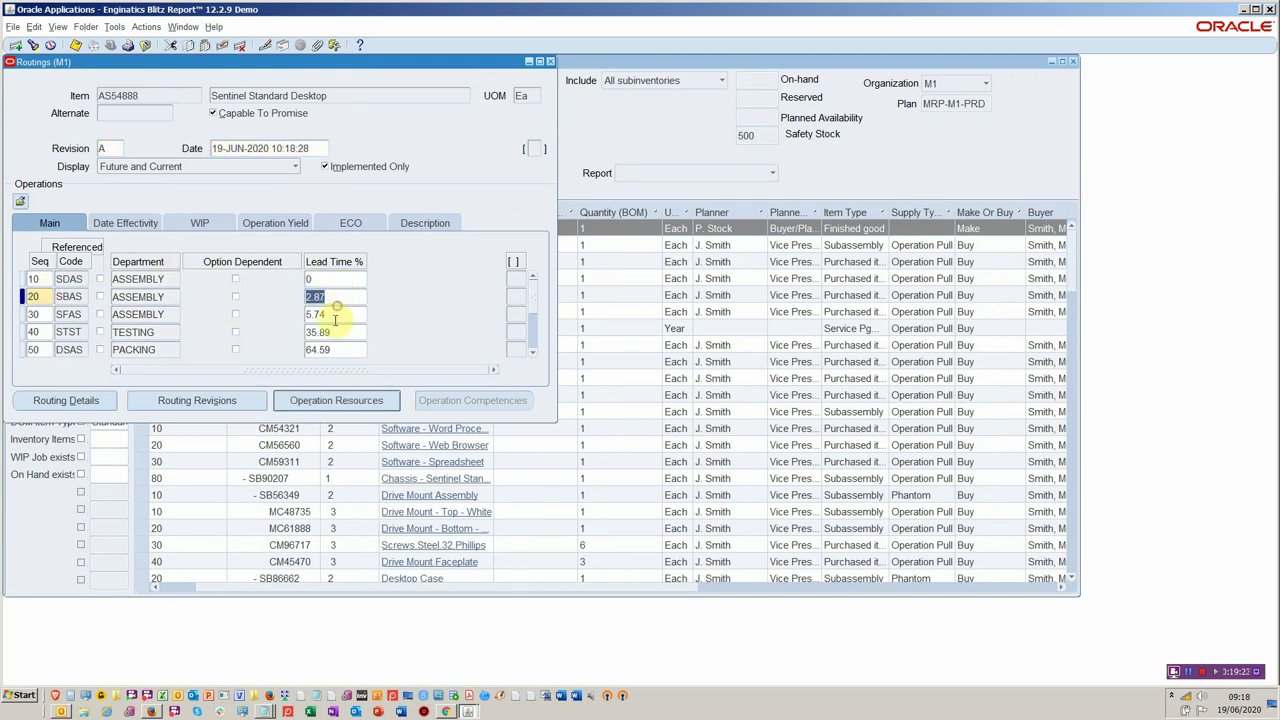
pyautogui.click(336, 316)
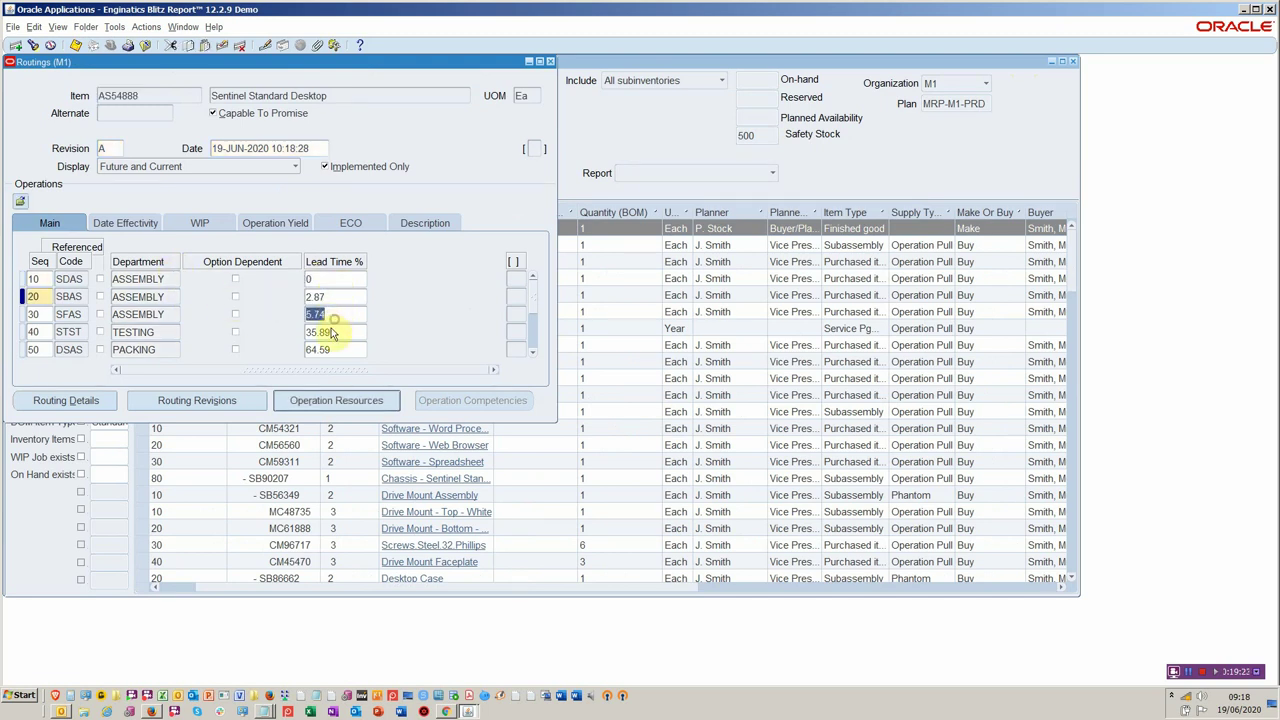
pyautogui.click(341, 404)
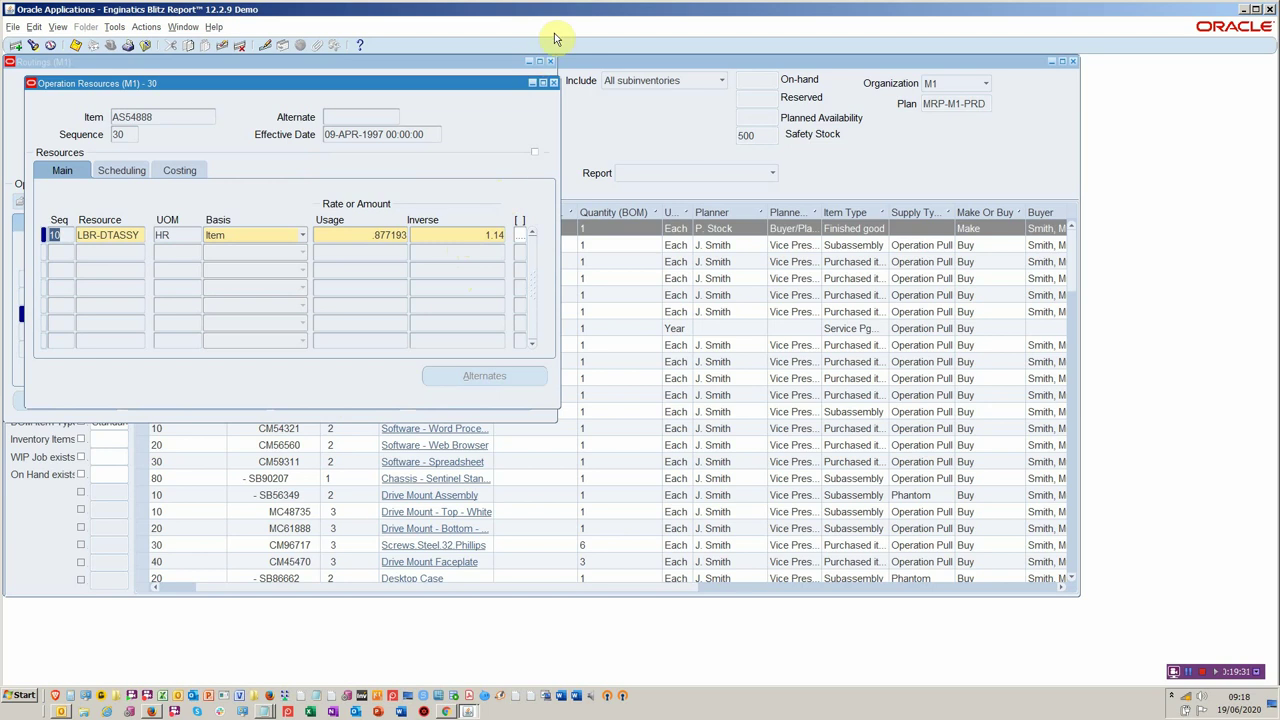
pyautogui.click(553, 82)
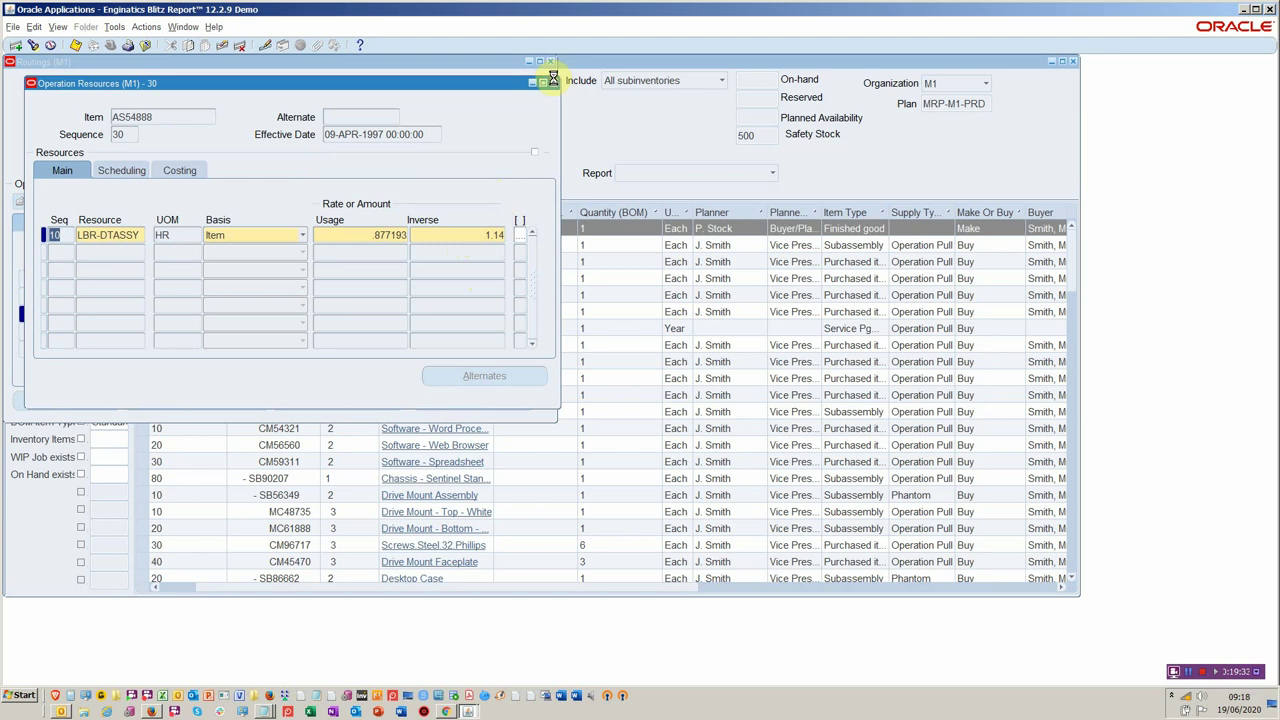
pyautogui.click(550, 62)
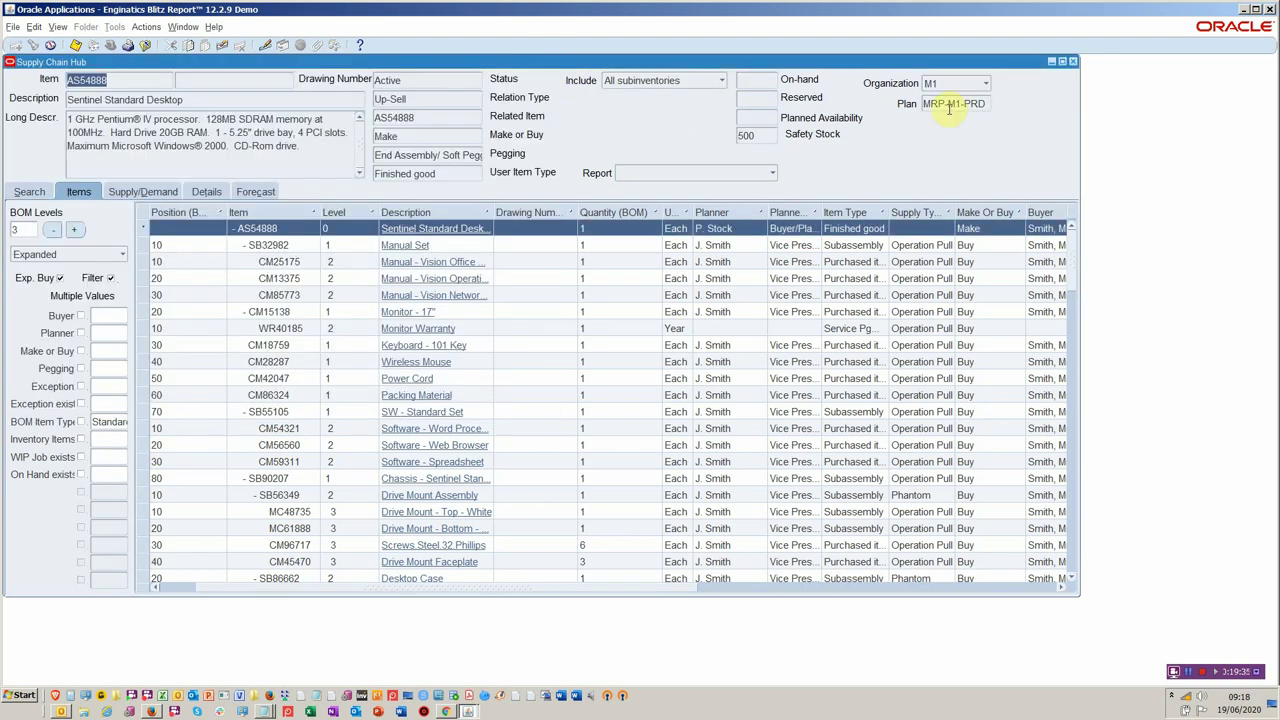
# Switch the organization to M2 and check the routing of AS54888 there
pyautogui.click(982, 90)
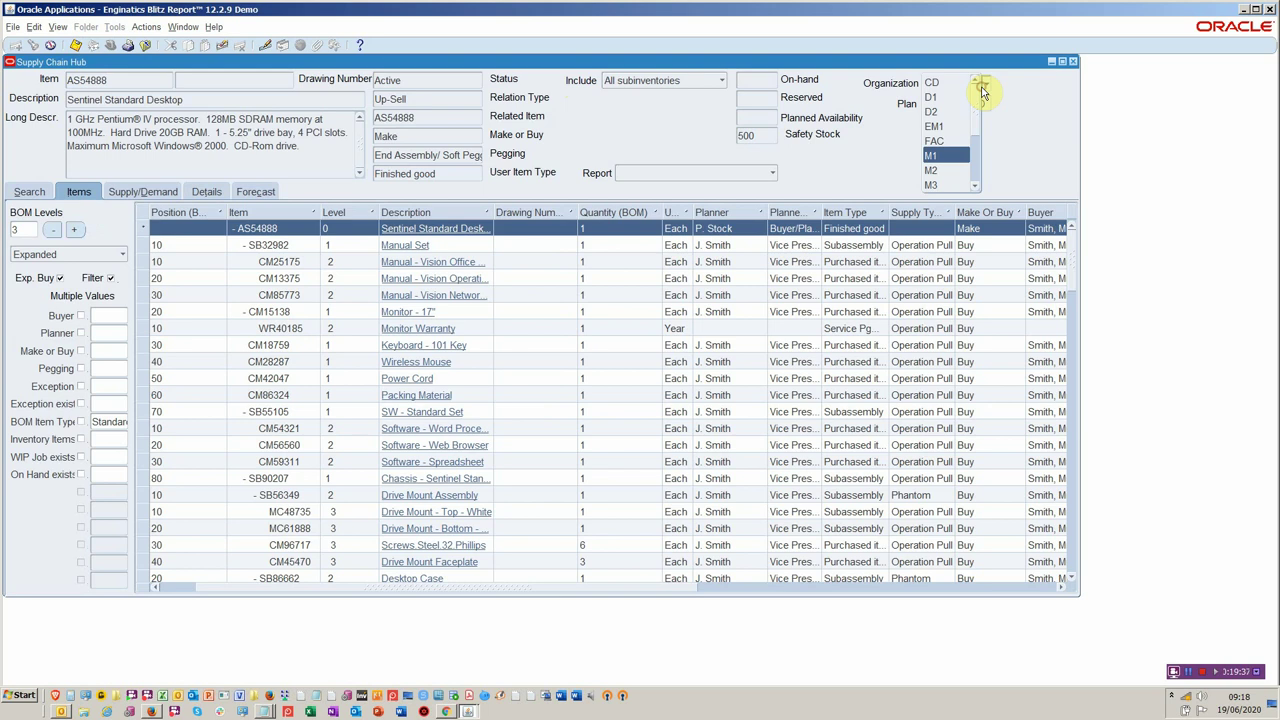
pyautogui.click(938, 168)
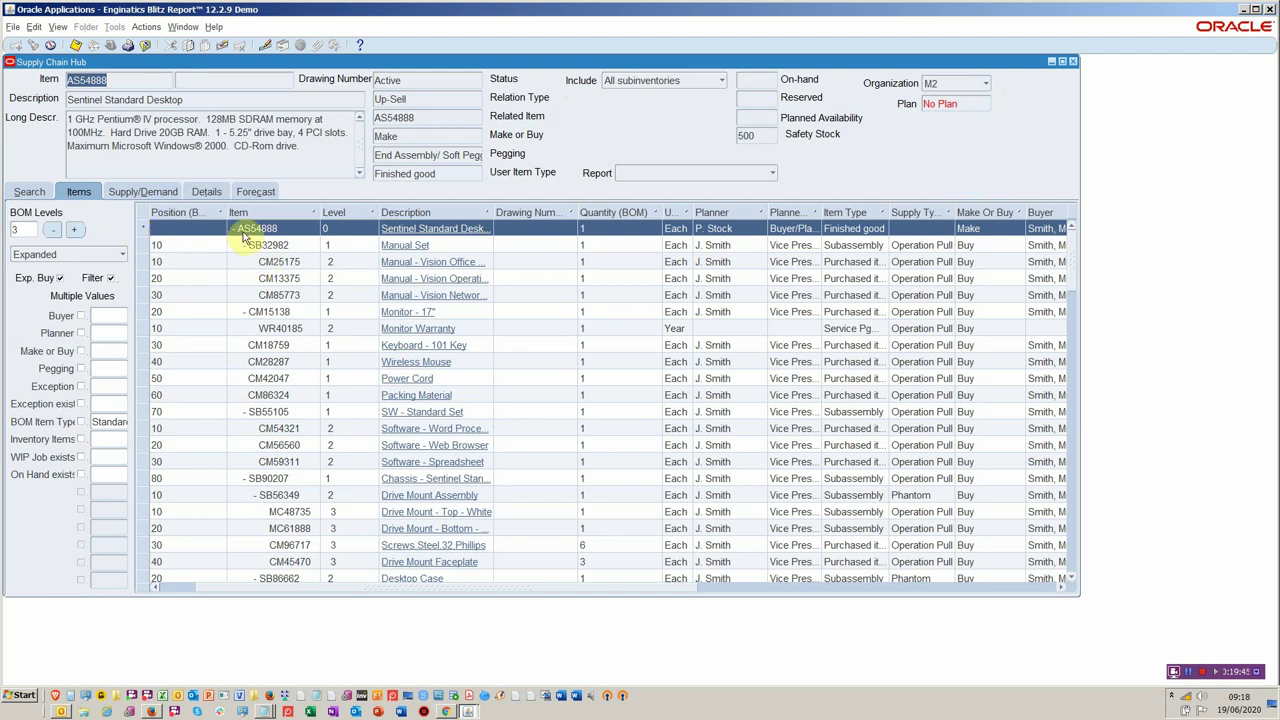
pyautogui.rightClick(257, 229)
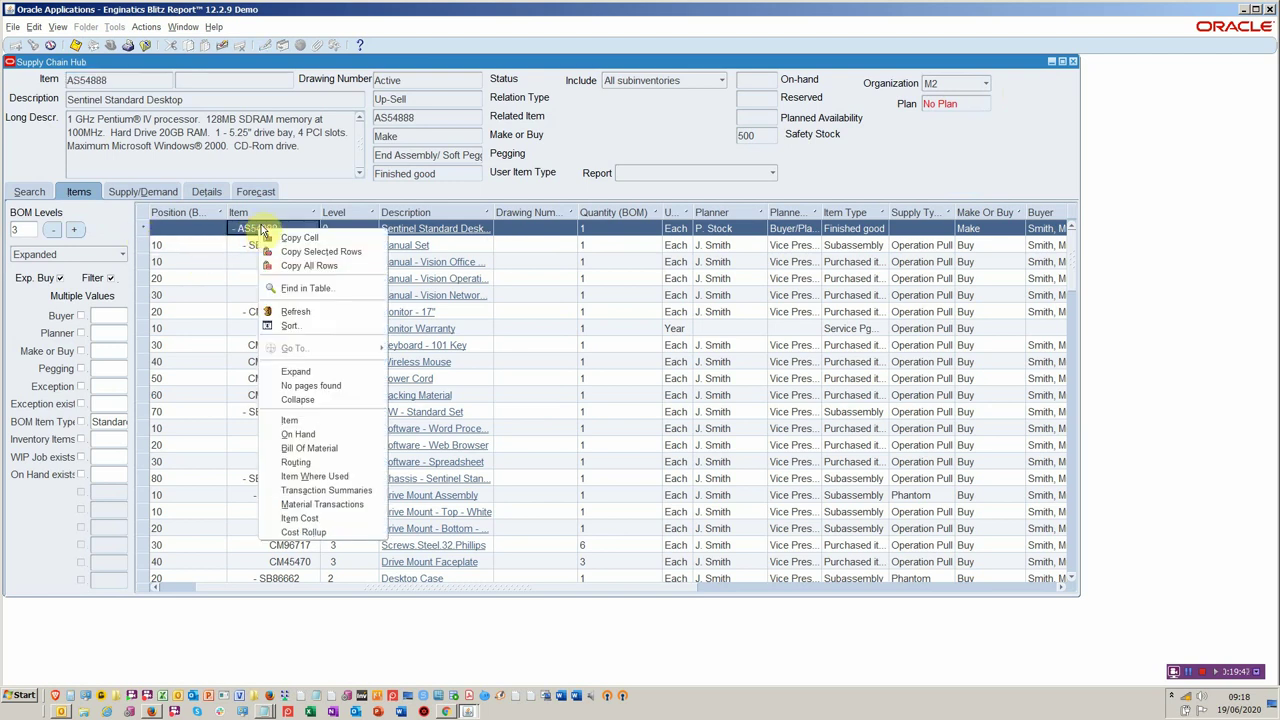
pyautogui.click(325, 450)
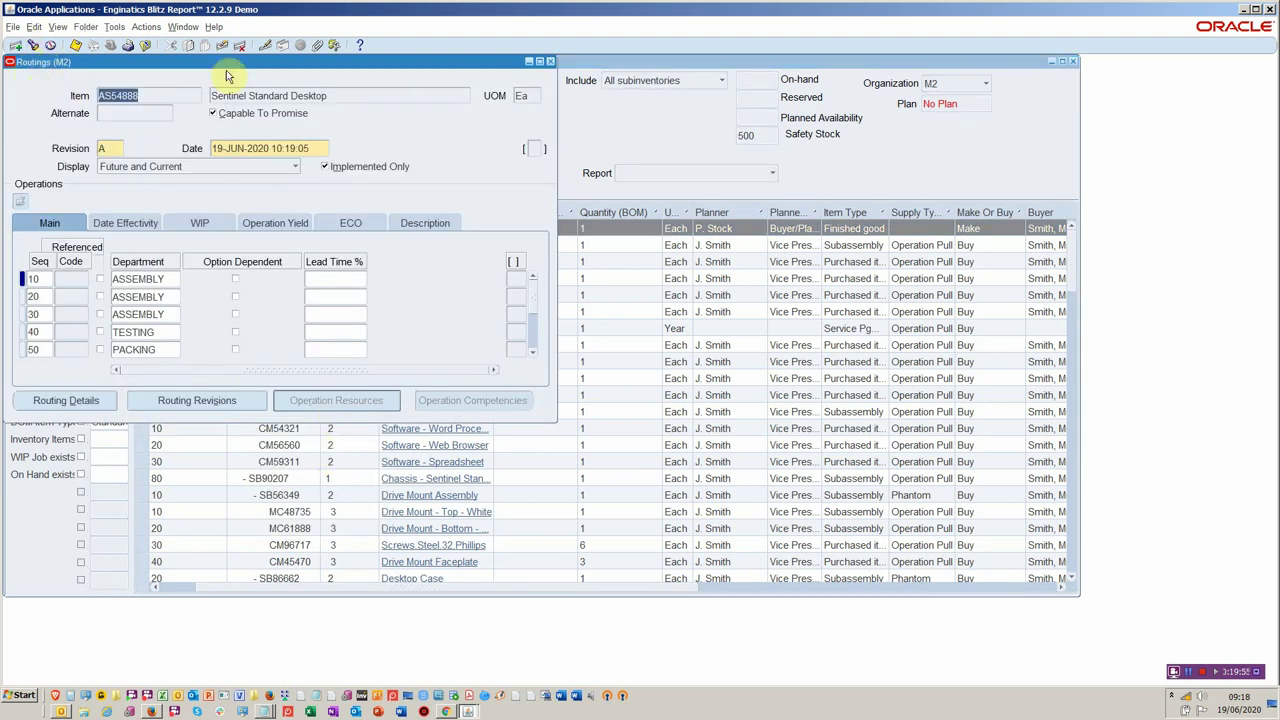
pyautogui.click(549, 63)
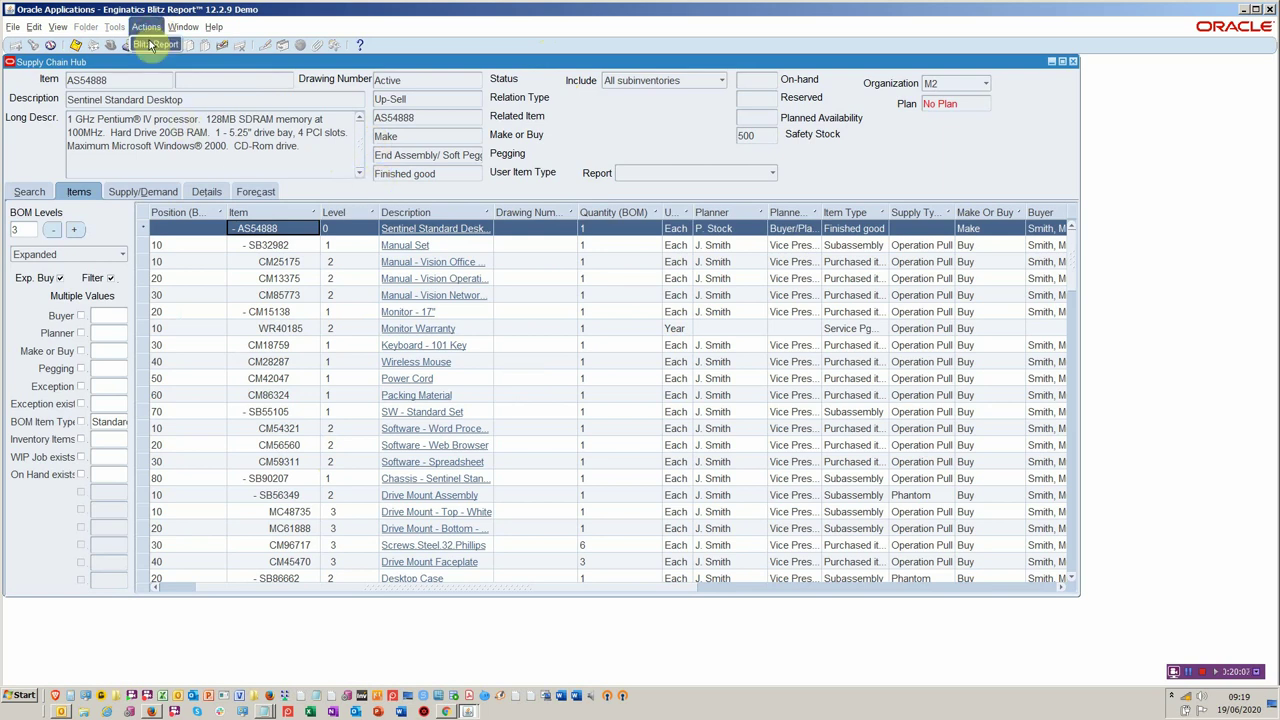
# Open the Blitz Report setup and name a new report "Simple report for item listings"
pyautogui.click(147, 44)
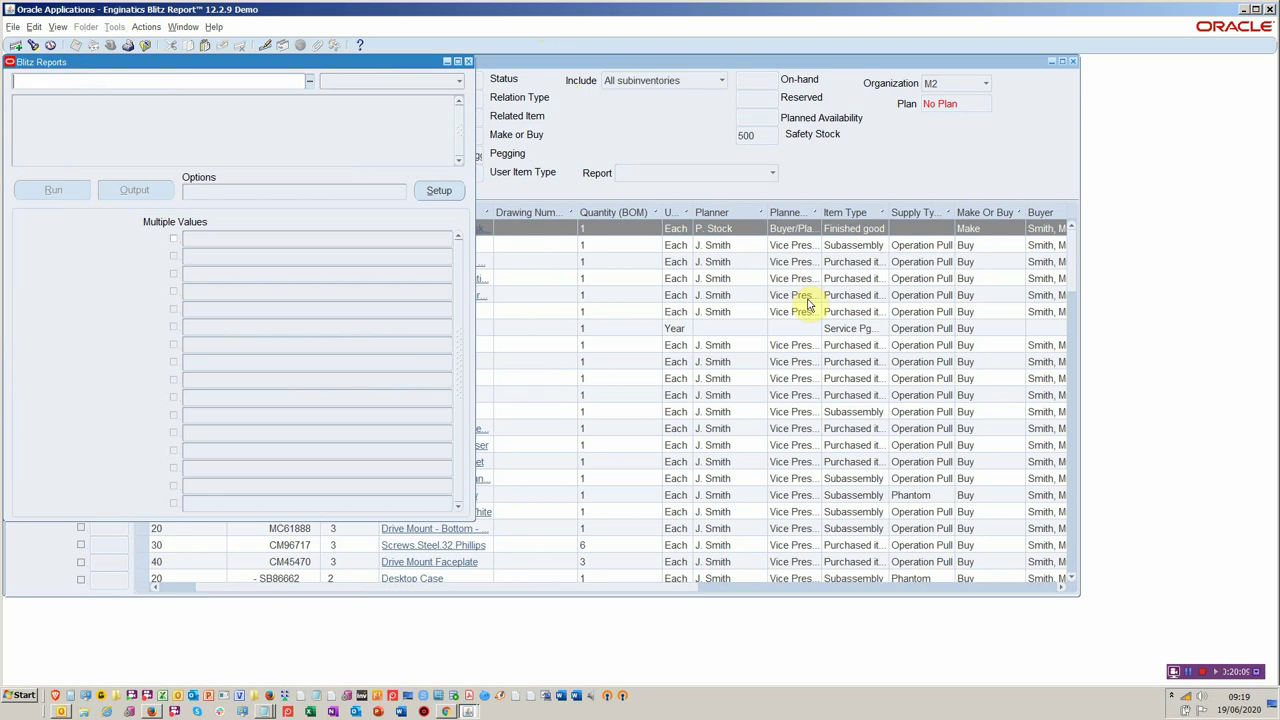
pyautogui.click(422, 194)
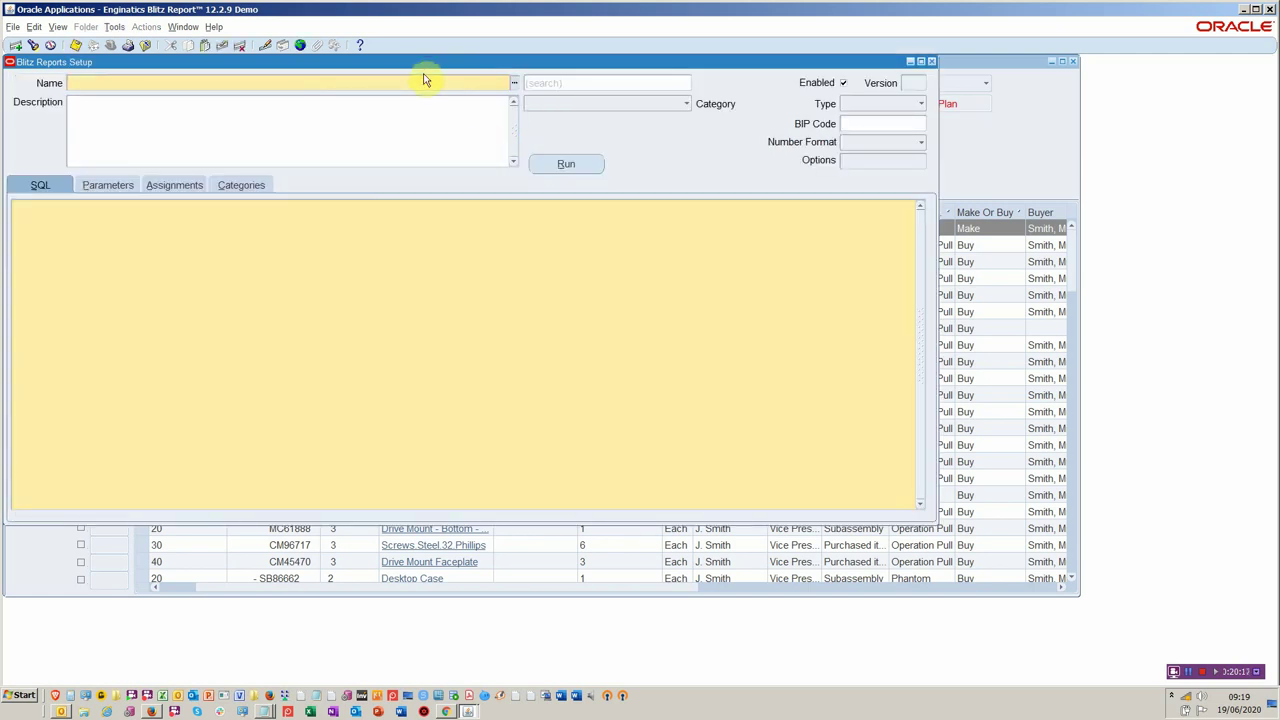
pyautogui.moveTo(428, 63); pyautogui.dragTo(594, 122)
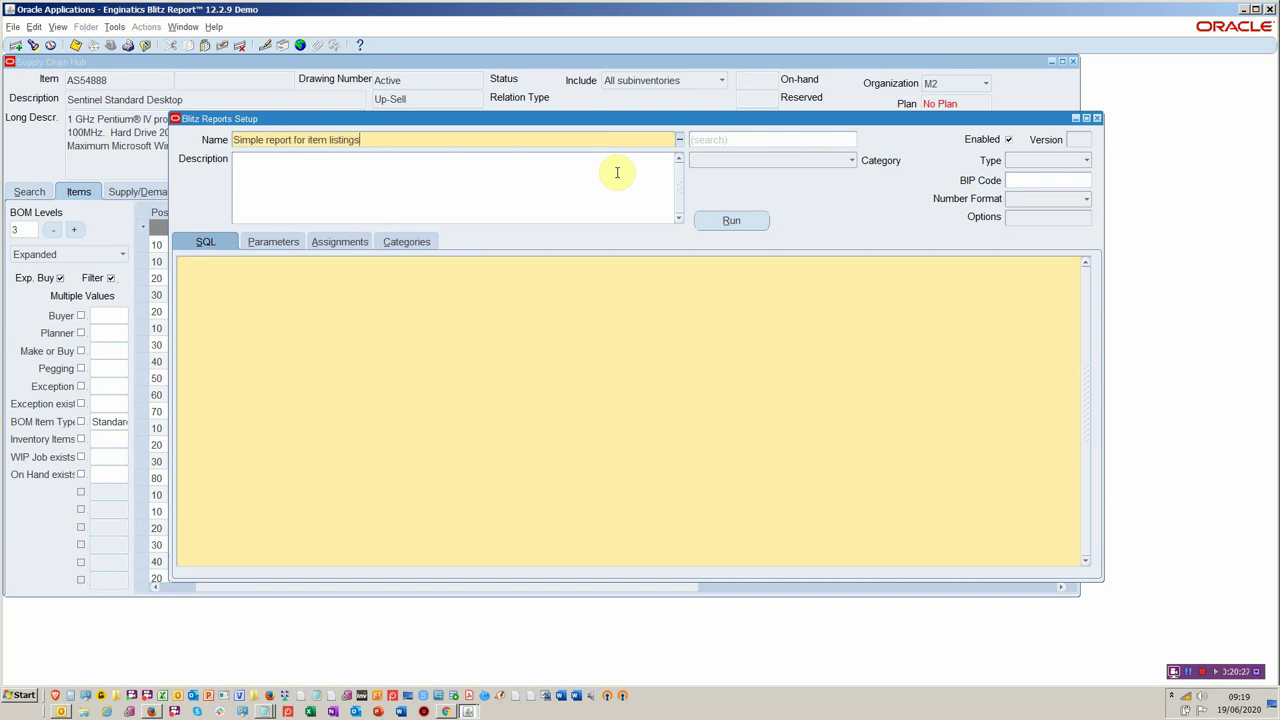
# Write the report SQL "select * from mtl_system_items_b msib", with the from keyword and the table name each on its own line
pyautogui.click(352, 324)
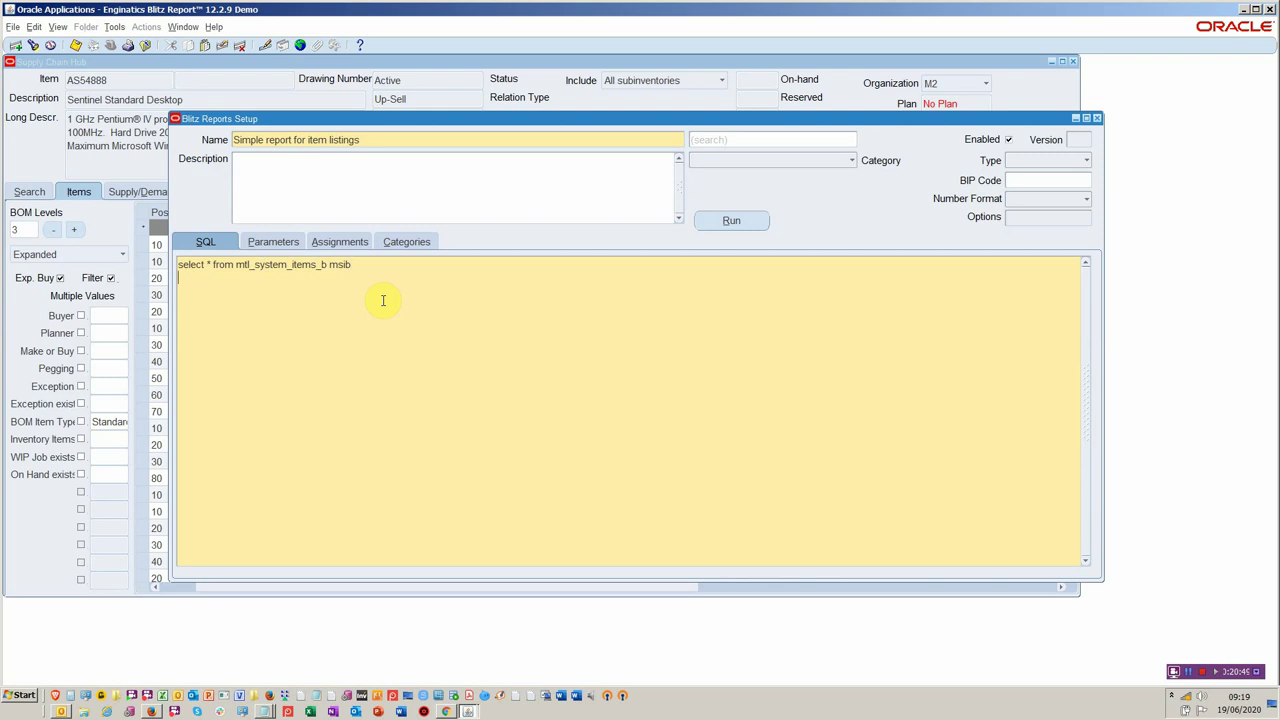
pyautogui.press('Right')
pyautogui.press('Return')
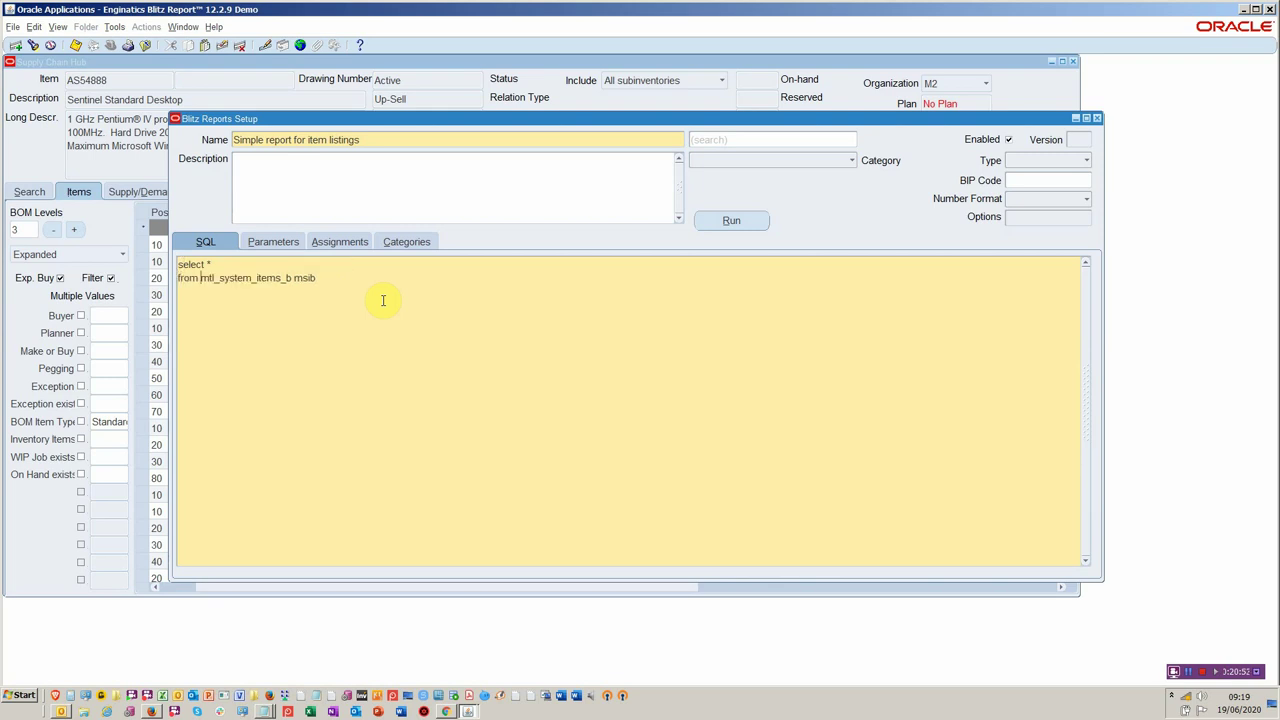
pyautogui.press('Return')
pyautogui.press('Down')
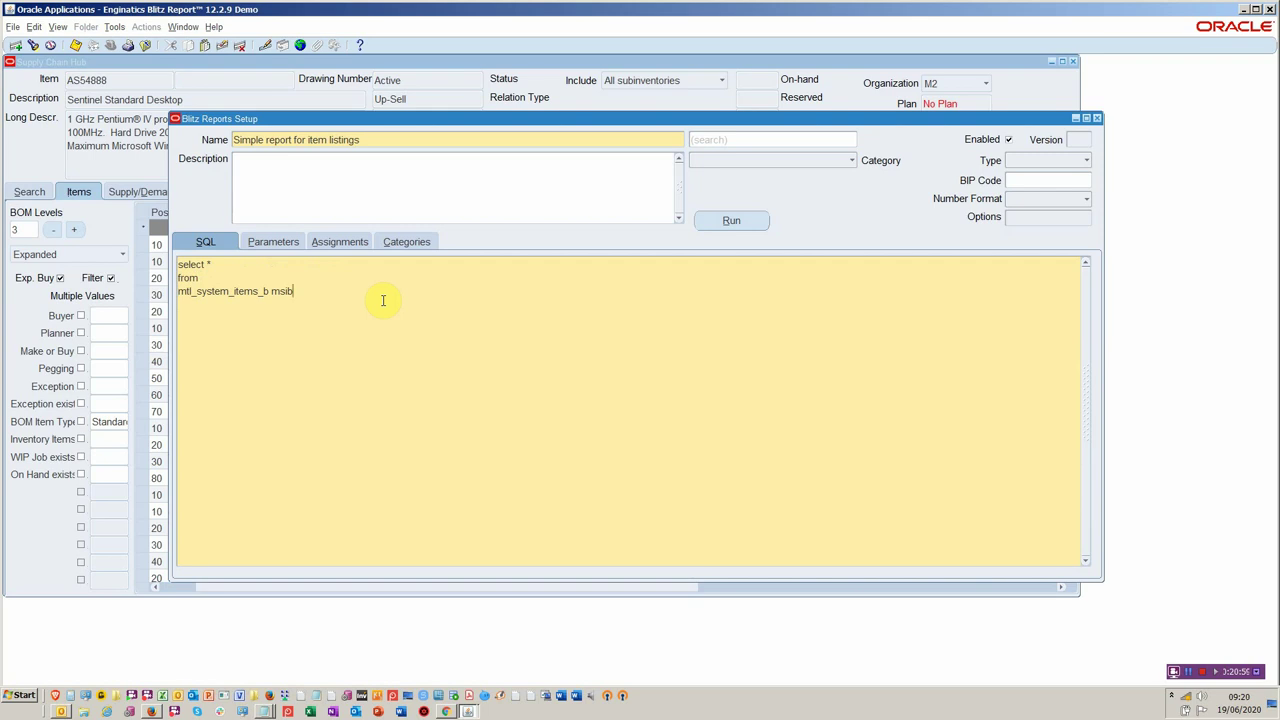
# Add the table "mtl_parameters mp" to the from clause of the report SQL, followed by the line "where 1=1"
pyautogui.write(', ')
pyautogui.write('mtl')
pyautogui.write('_parame')
pyautogui.write('ters')
pyautogui.write(' mp ')
pyautogui.write('where ')
pyautogui.write('1=')
pyautogui.write('1')
# Add the join condition "and mp.organization_id=msib.organization_id" on a new line of the report SQL
pyautogui.press('Return')
pyautogui.write('and m')
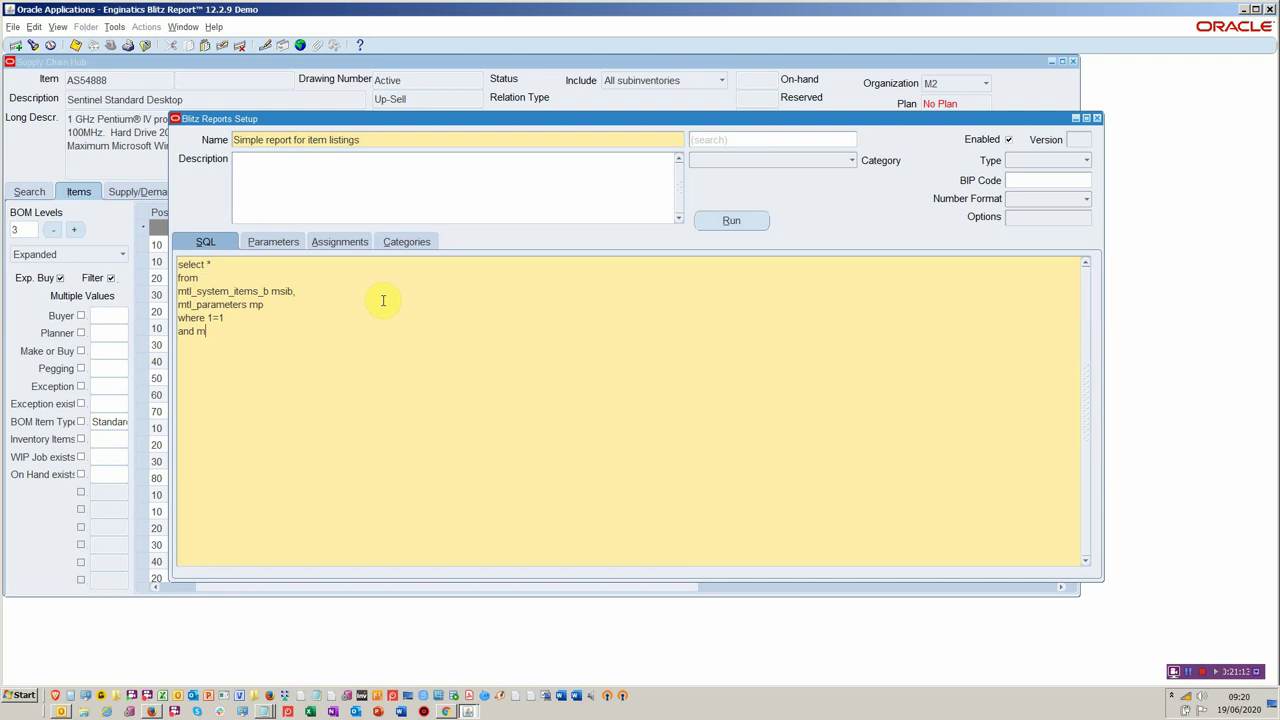
pyautogui.write('p.organization_id=msib.orga')
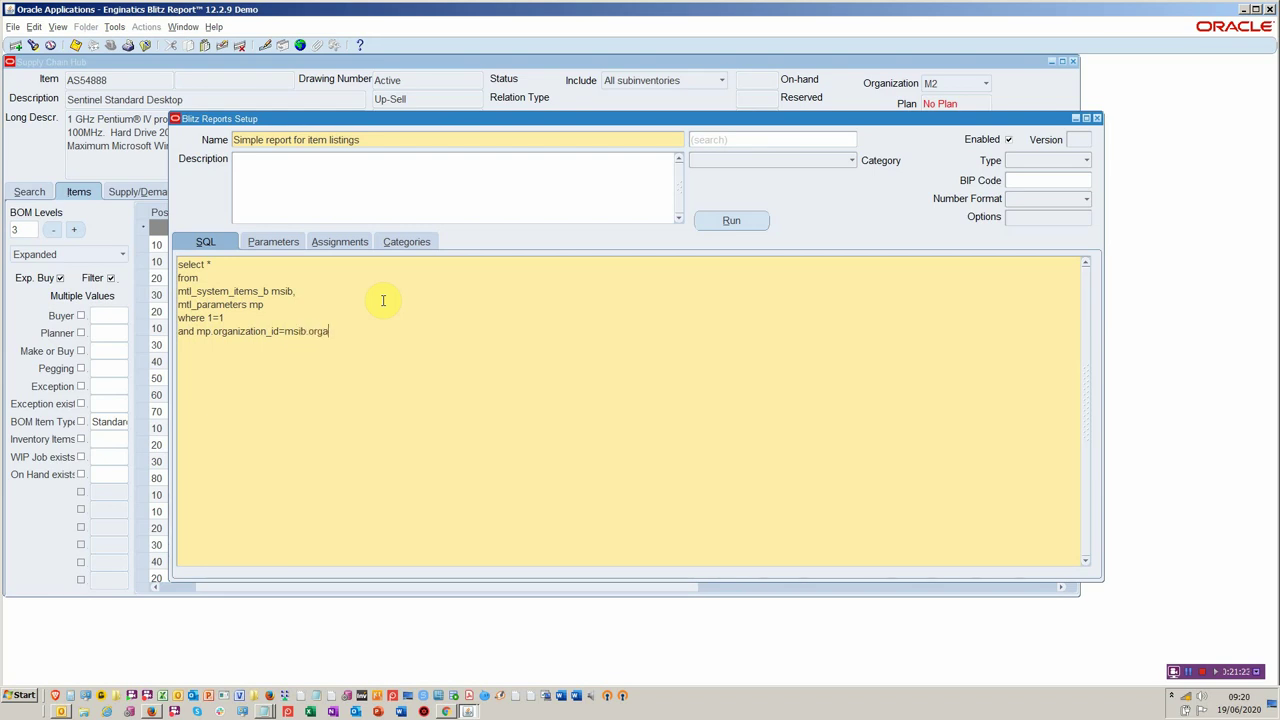
pyautogui.write('nization_id')
# Qualify the asterisk in the select list so that it reads "select msib.*"
pyautogui.press('Up')
pyautogui.press('Up')
pyautogui.press('Up')
pyautogui.press('End')
pyautogui.write('msib.')
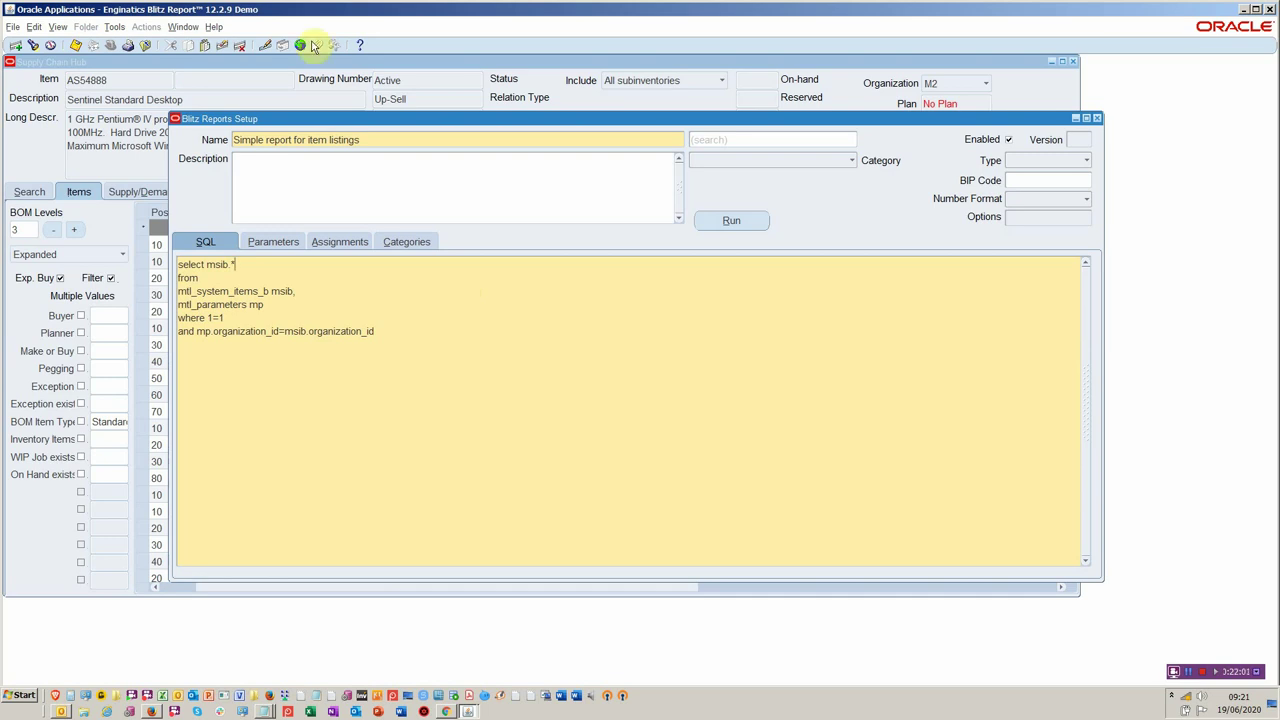
# Extend the first line of the report SQL with ", mp.*" after the msib columns
pyautogui.doubleClick(371, 135)
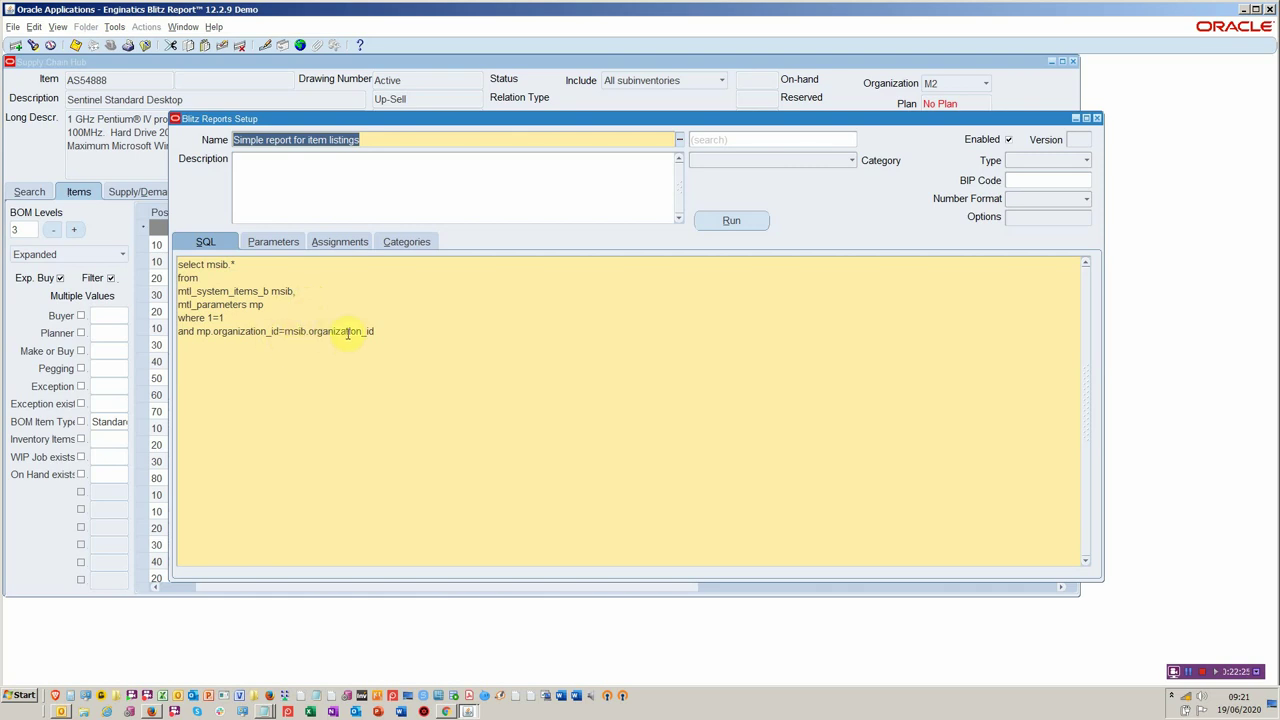
pyautogui.click(325, 277)
pyautogui.hotkey('ctrl', 'a')
pyautogui.click(311, 264)
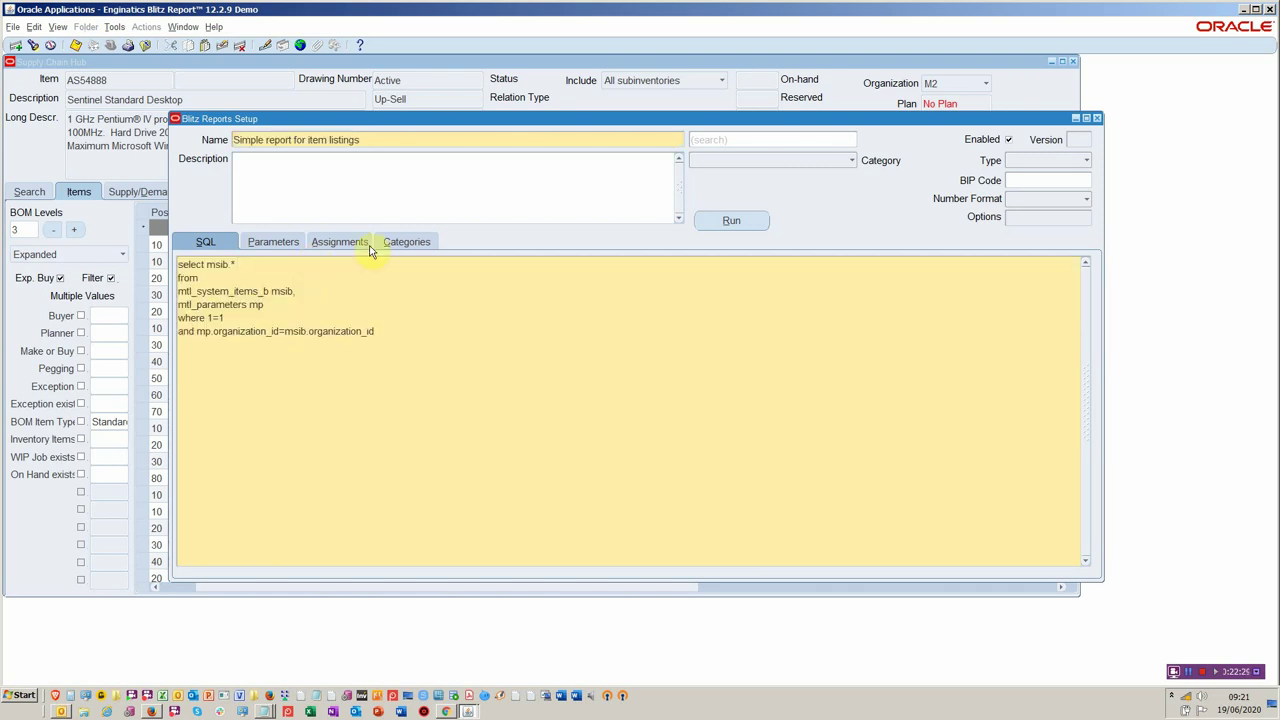
pyautogui.write(', mp.*')
# Find parameters starting with "organi" and copy Organization Code with the SQL text mp.organization_code=:organization_code from BOM Calendar Exceptions into the report
pyautogui.click(285, 242)
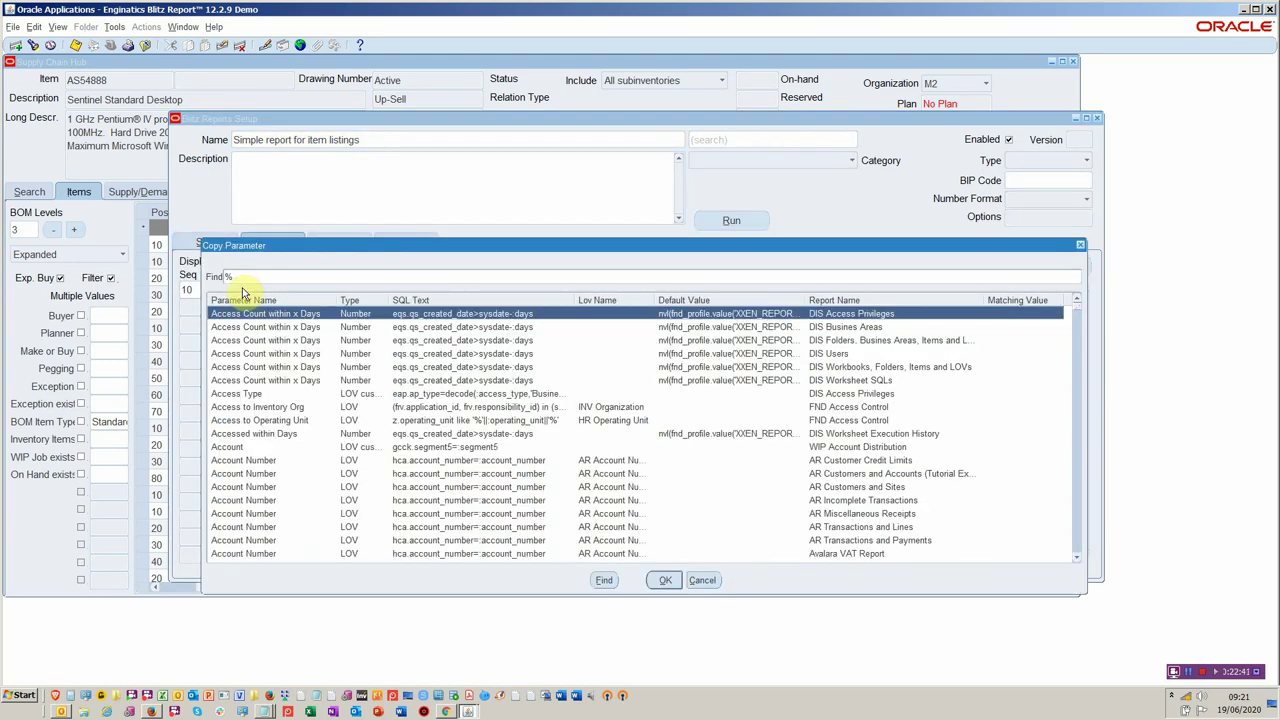
pyautogui.write('organi')
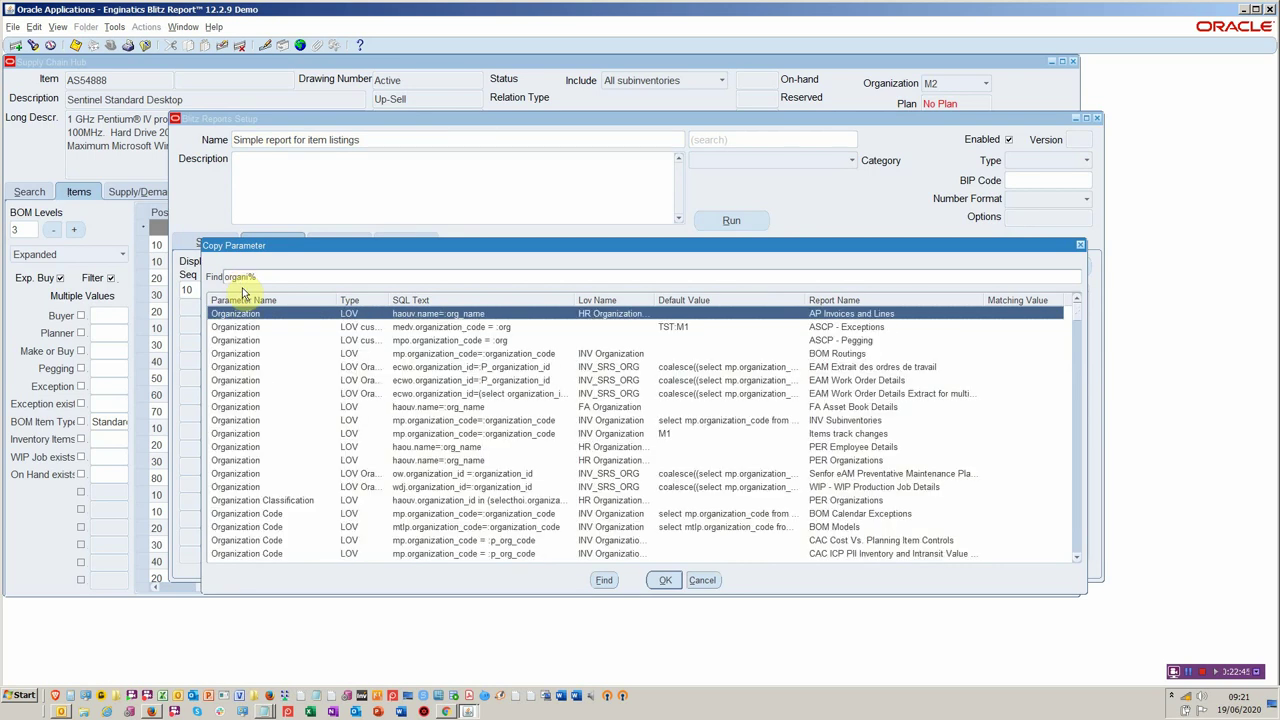
pyautogui.doubleClick(467, 515)
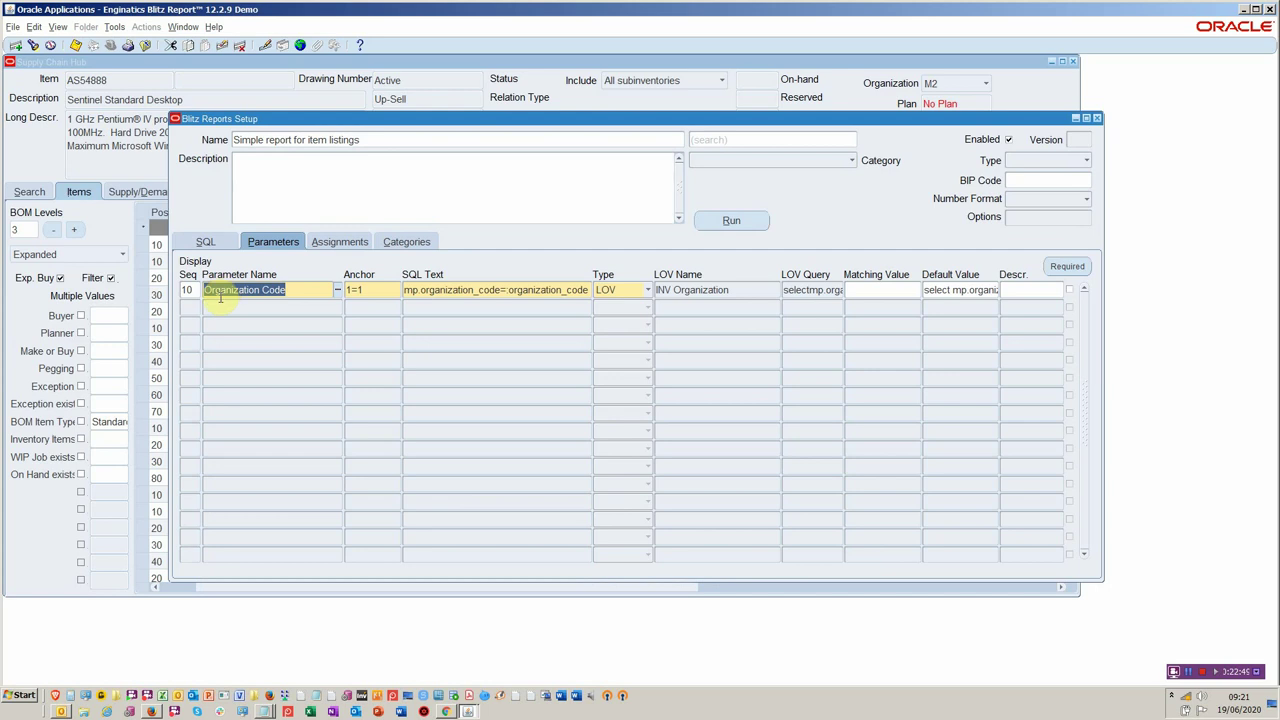
# Add a second parameter by copying Last Update within Days from the report INV Item Change Tracking - Org View
pyautogui.click(228, 305)
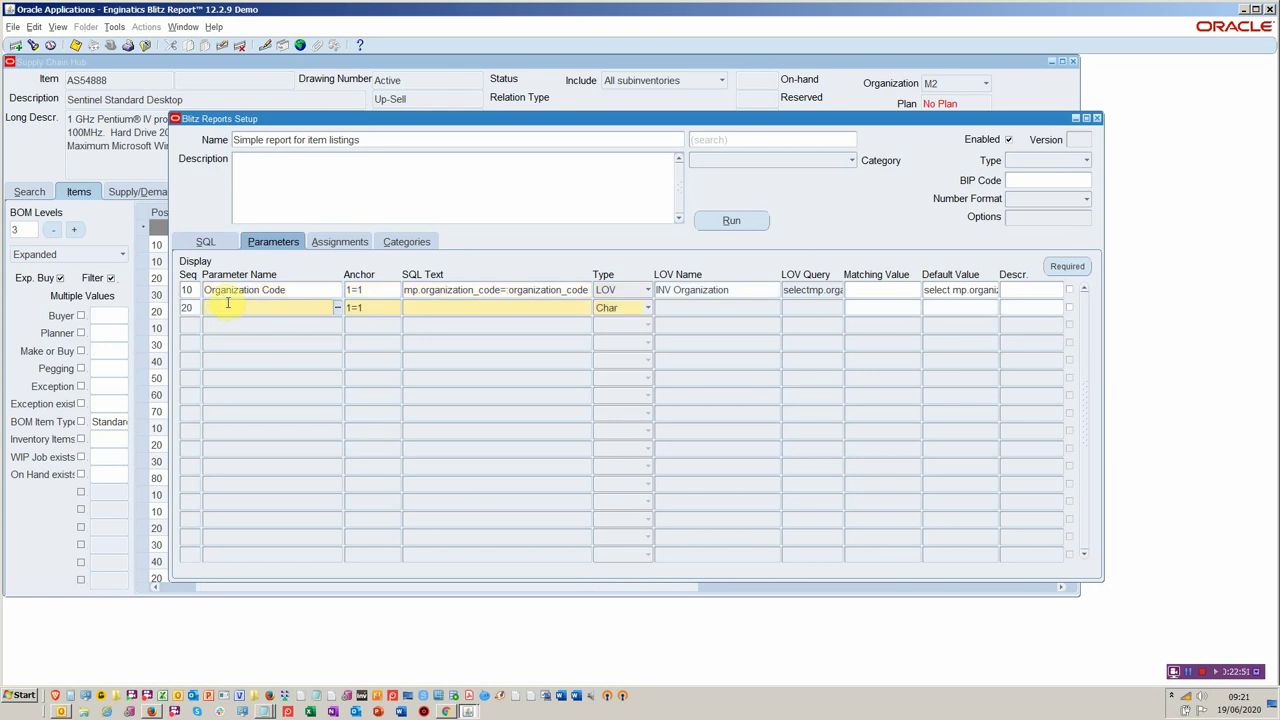
pyautogui.doubleClick(280, 308)
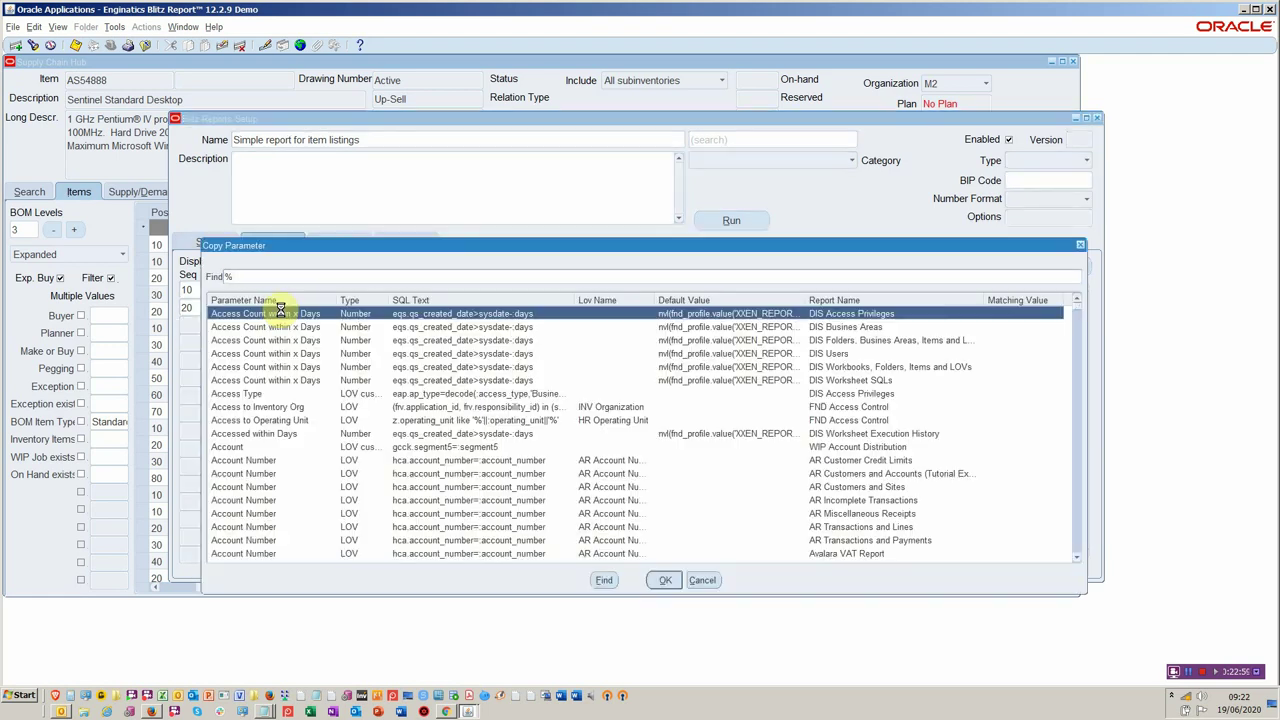
pyautogui.write('last')
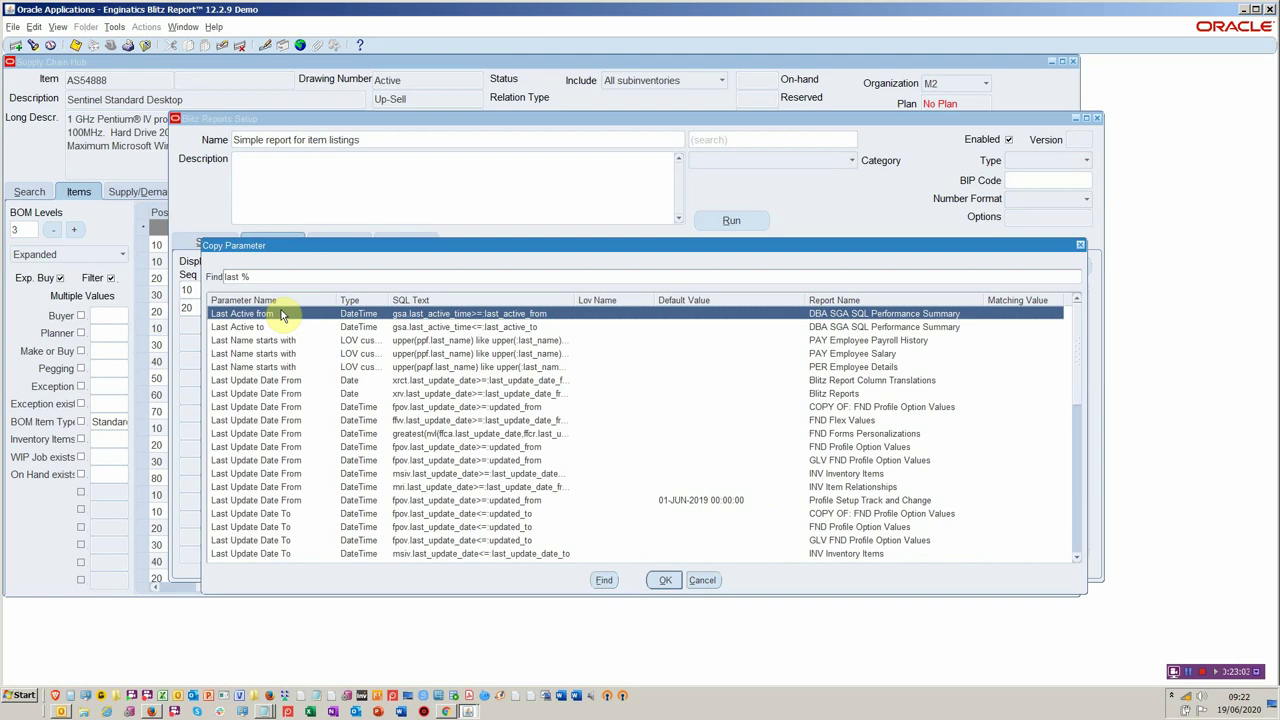
pyautogui.scroll(-5, 288, 370)
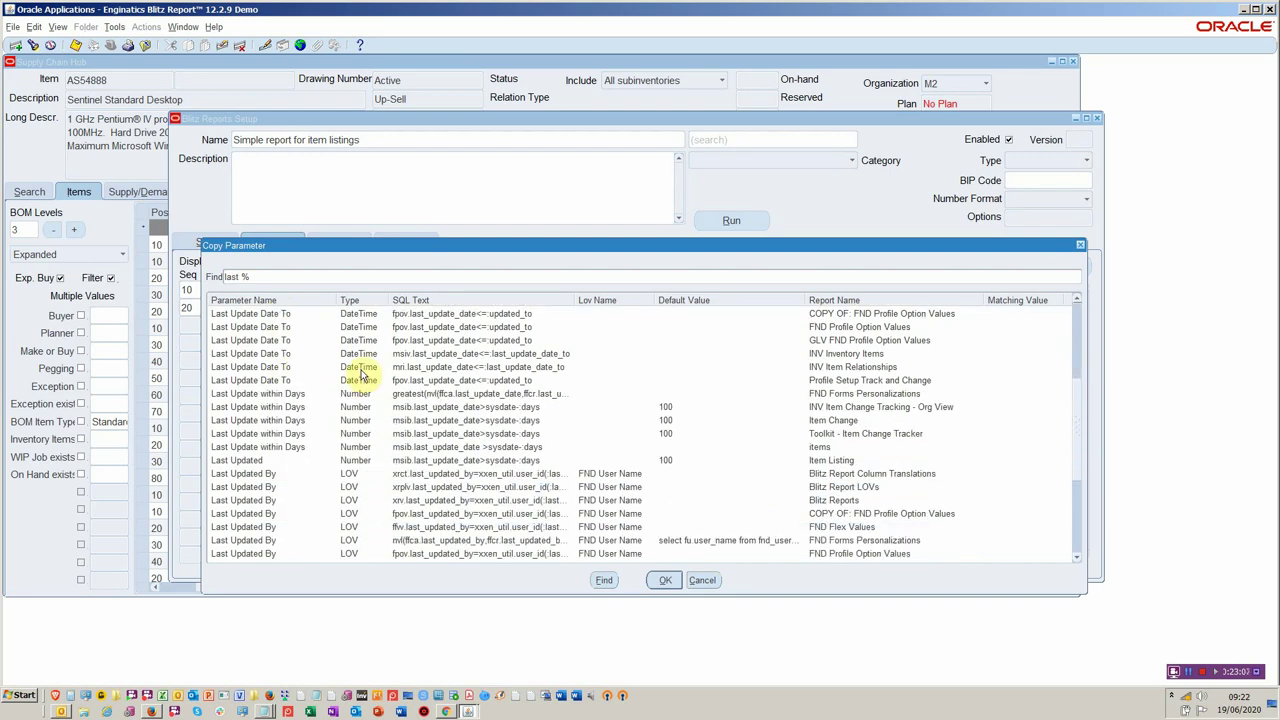
pyautogui.click(292, 408)
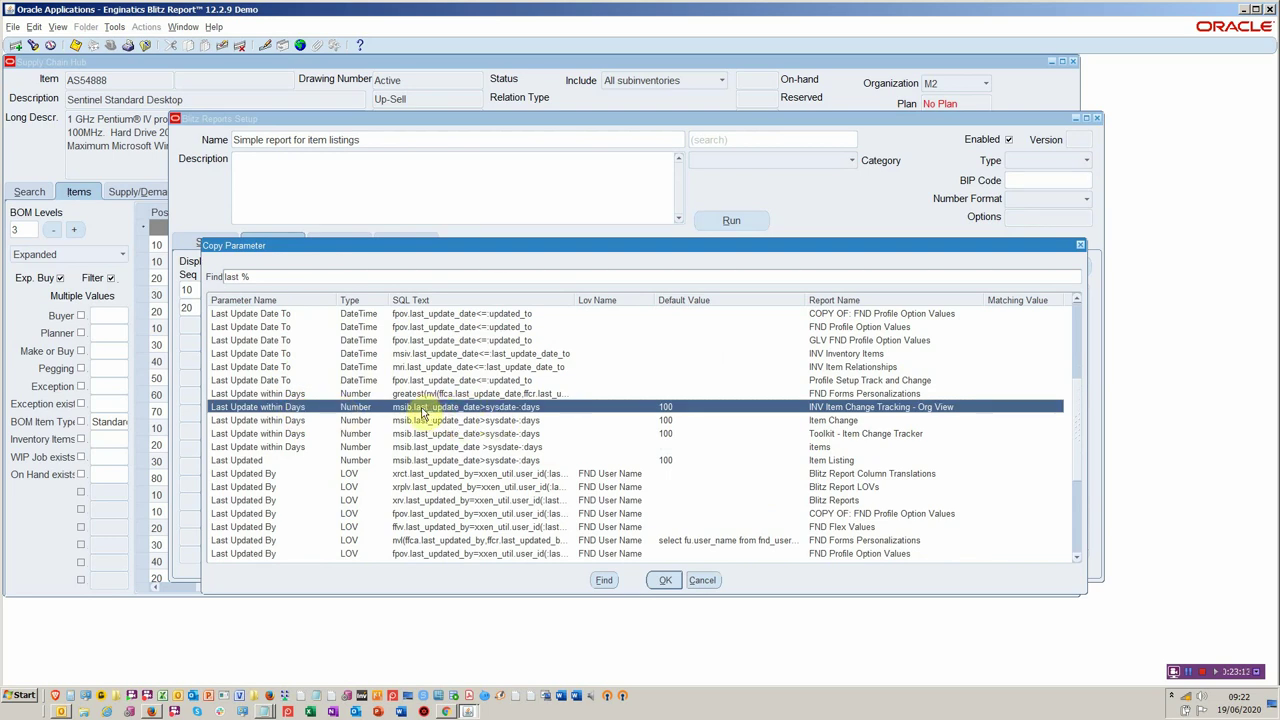
pyautogui.doubleClick(529, 409)
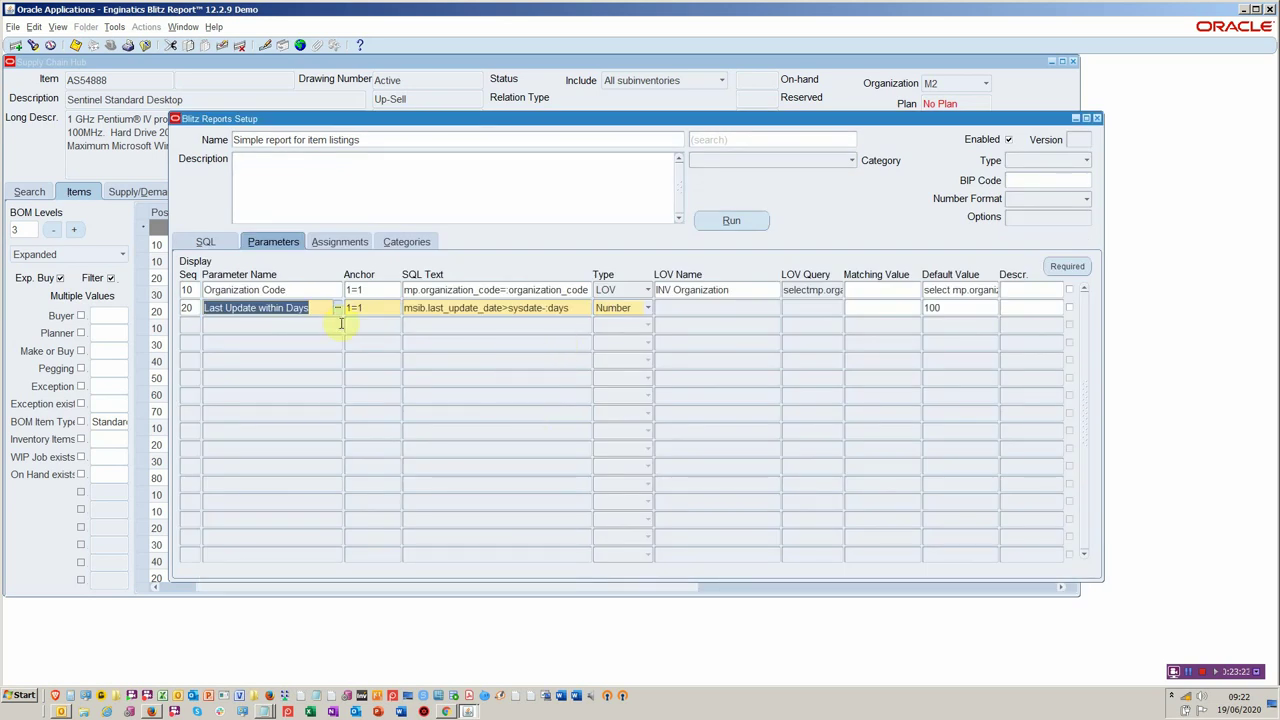
# Review the table alias and days variable in the SQL text of the Last Update within Days parameter
pyautogui.click(417, 309)
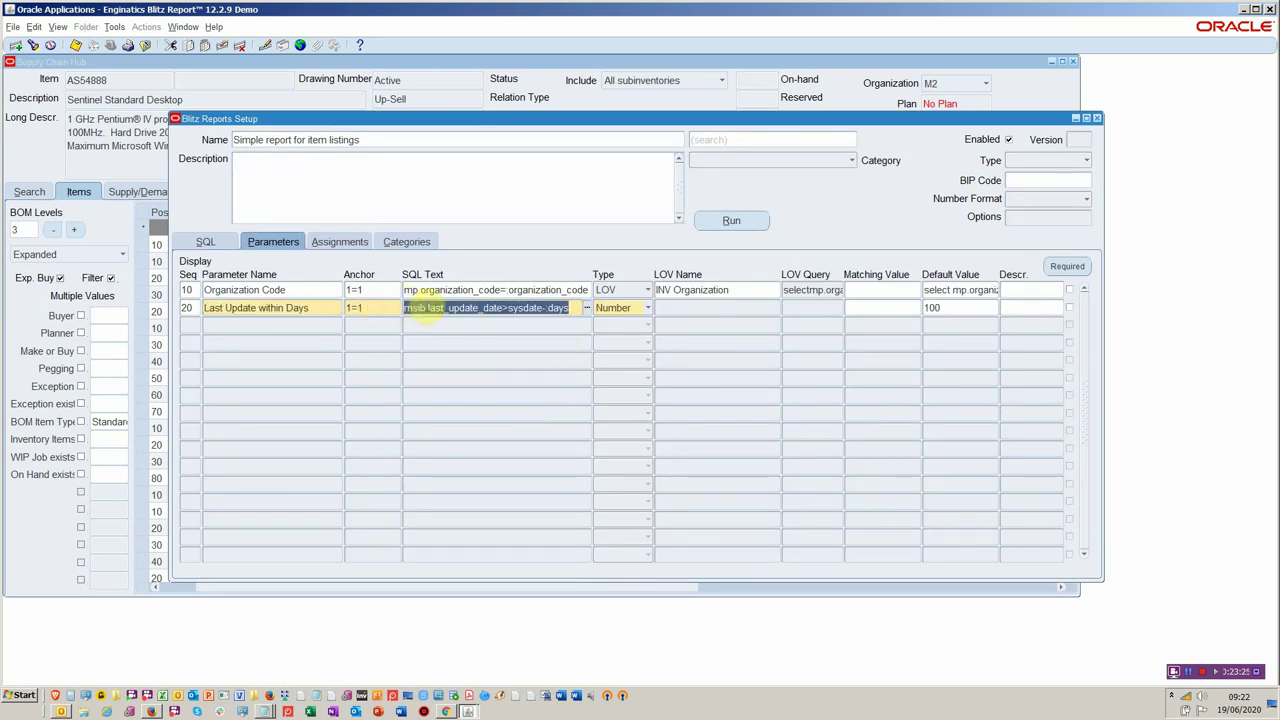
pyautogui.click(545, 308)
pyautogui.write(':')
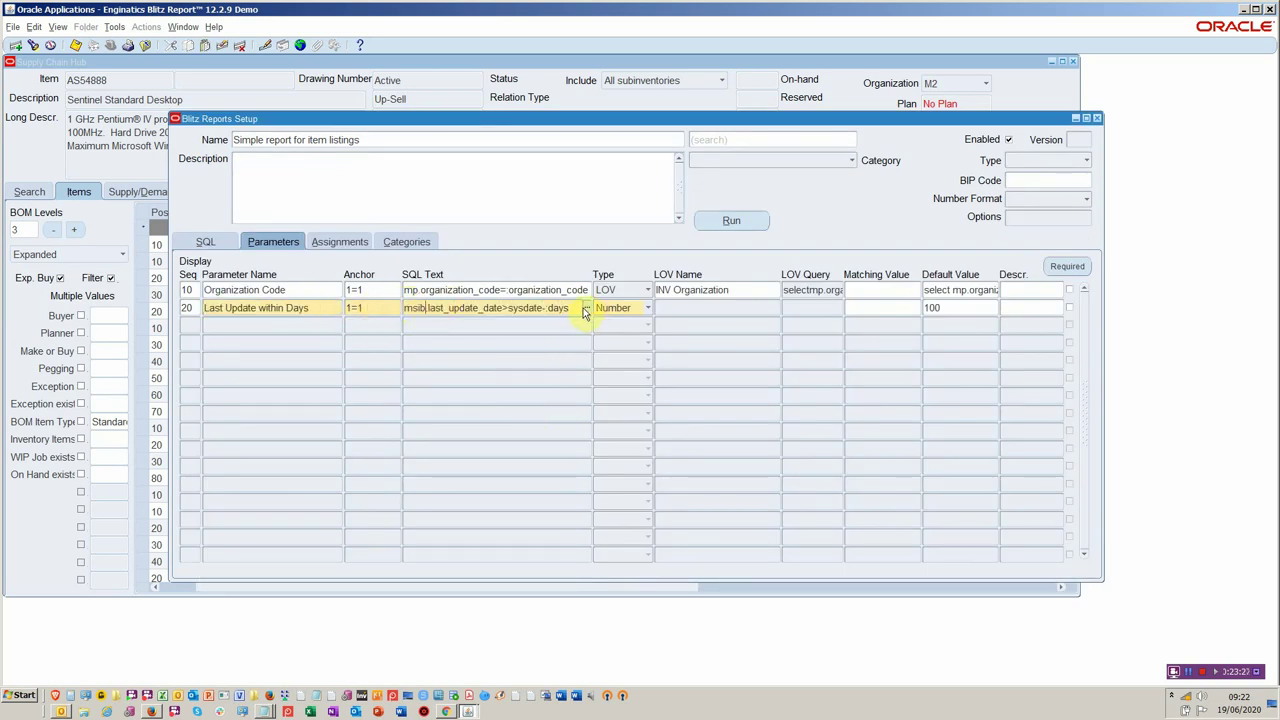
pyautogui.click(427, 308)
# Run the item listings report for organization M2 with updates within 100 days, and return from the Excel output to Oracle Applications
pyautogui.click(738, 221)
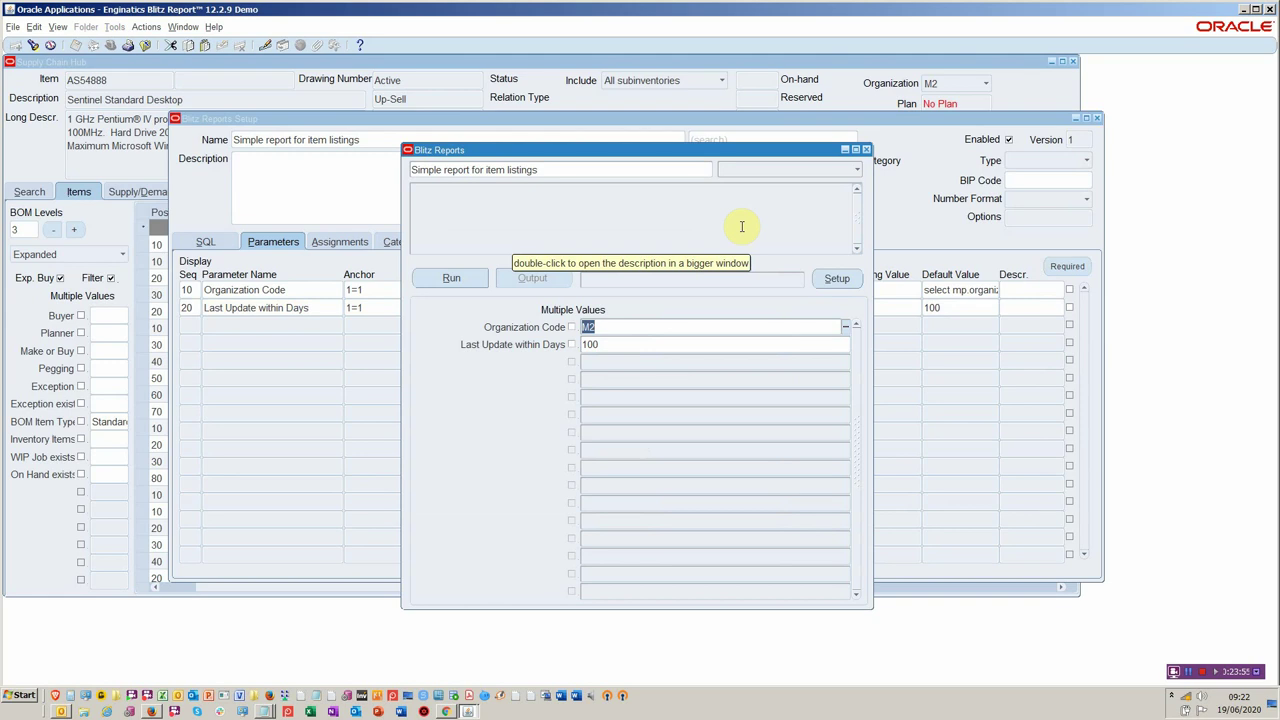
pyautogui.click(451, 277)
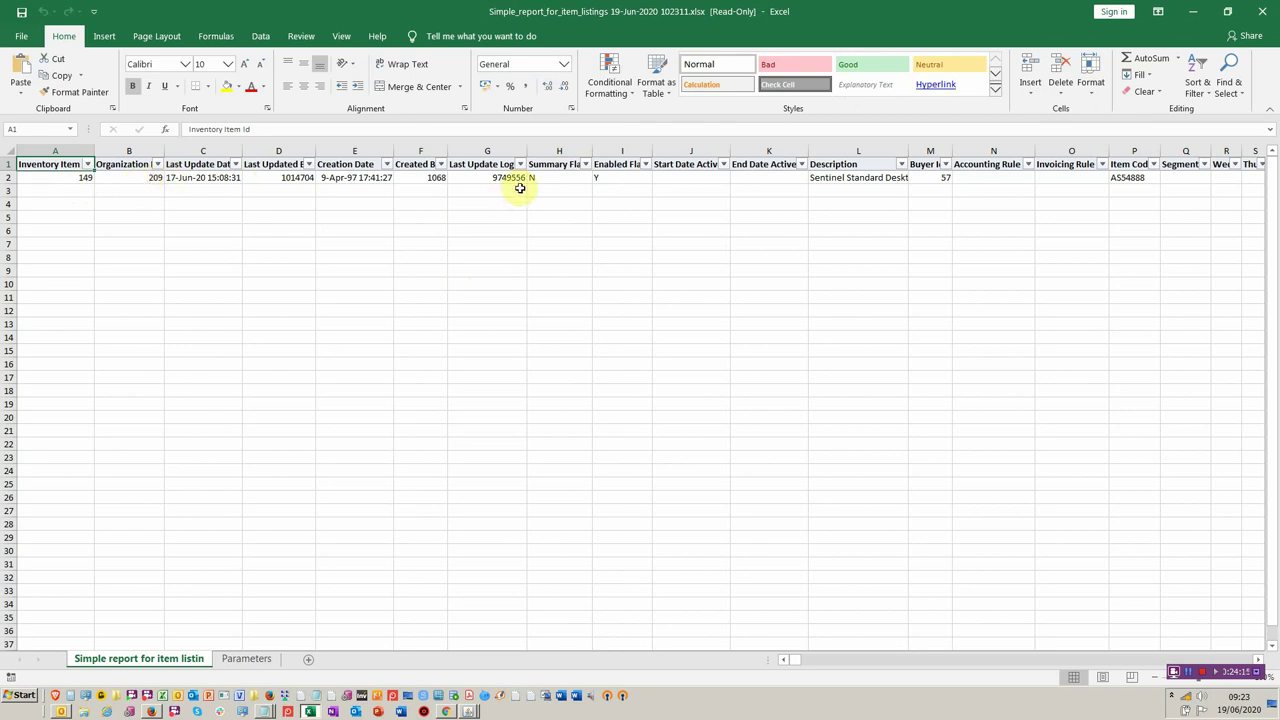
pyautogui.hotkey('alt', 'Tab')
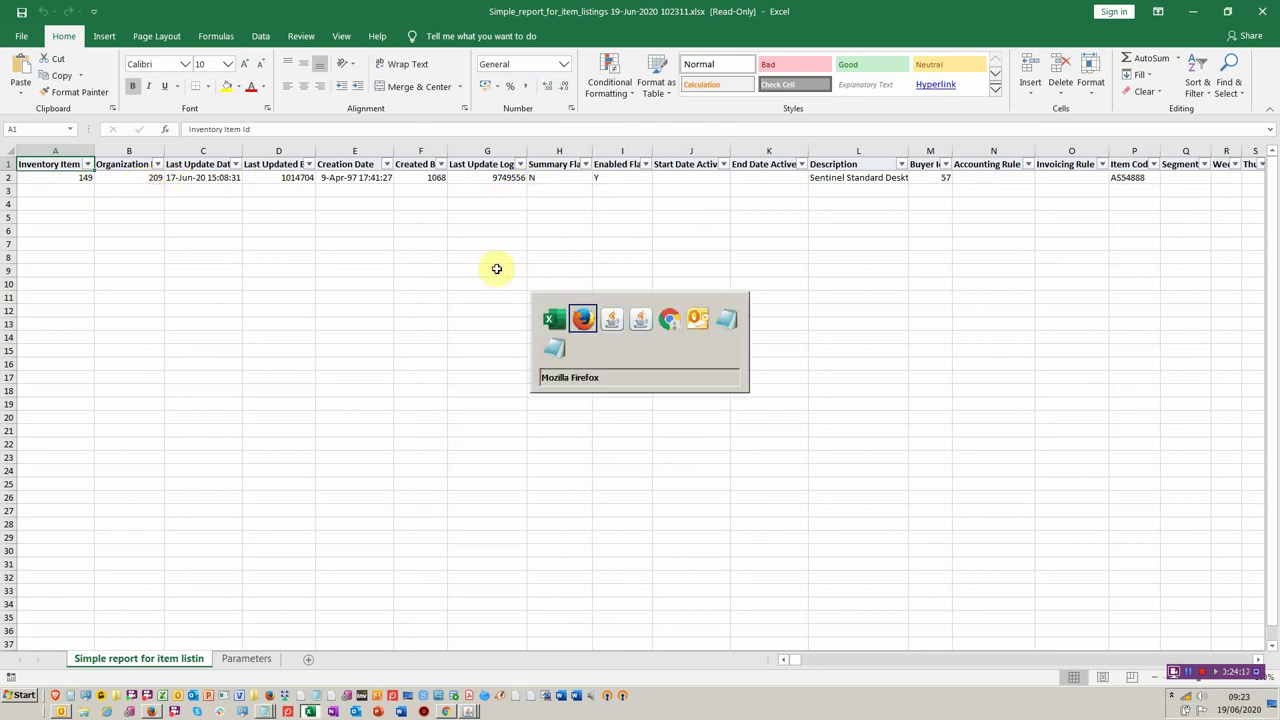
pyautogui.hotkey('alt', 'Tab')
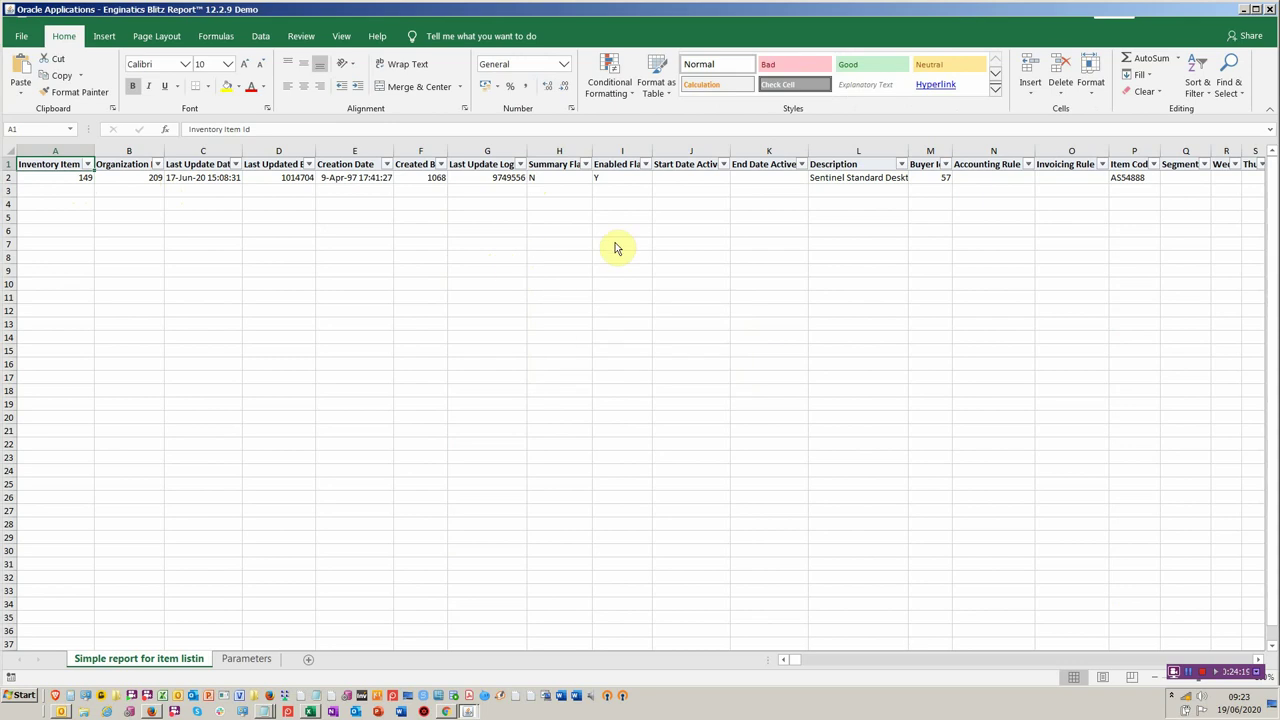
# Create a new column template in the report options and hide all of its columns
pyautogui.click(673, 281)
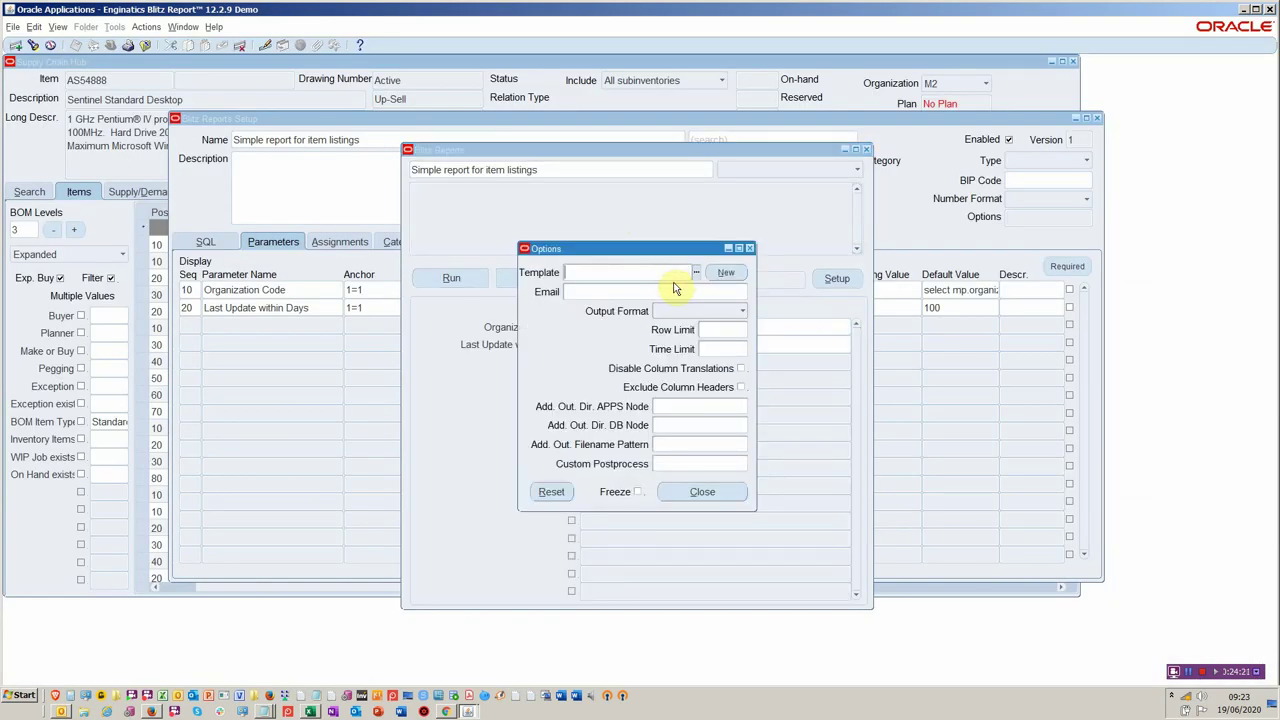
pyautogui.click(720, 273)
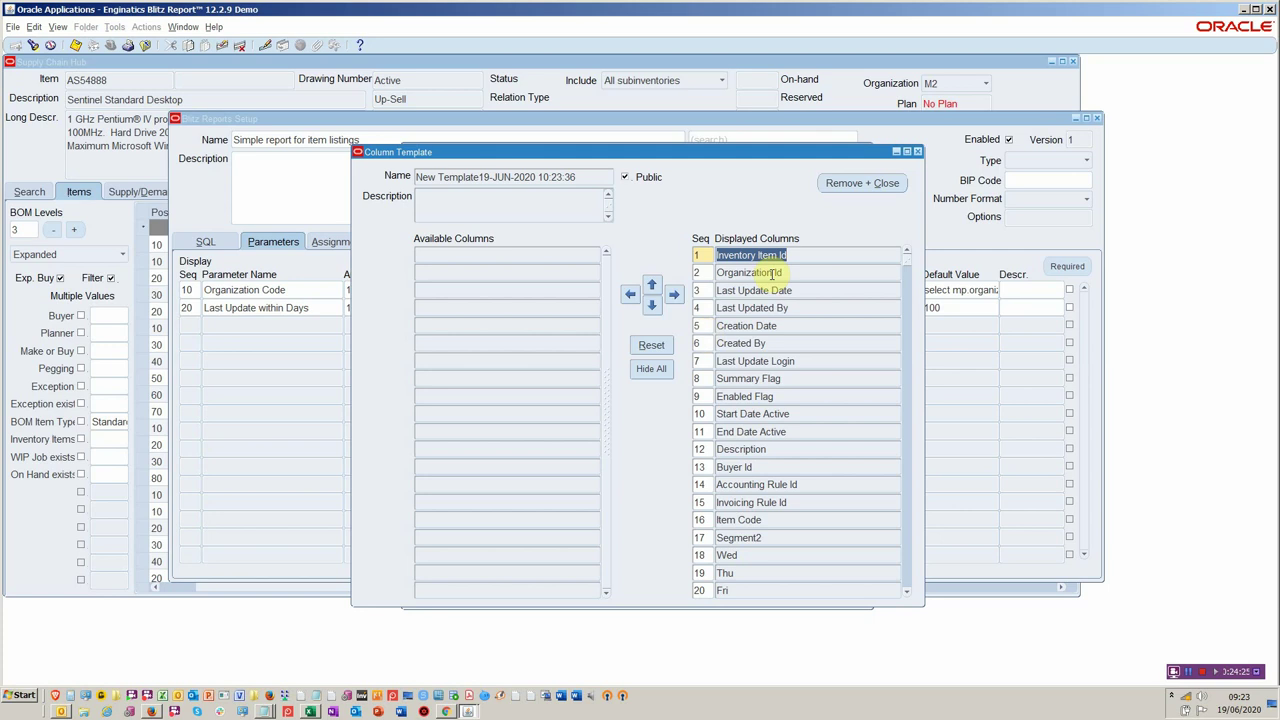
pyautogui.click(658, 368)
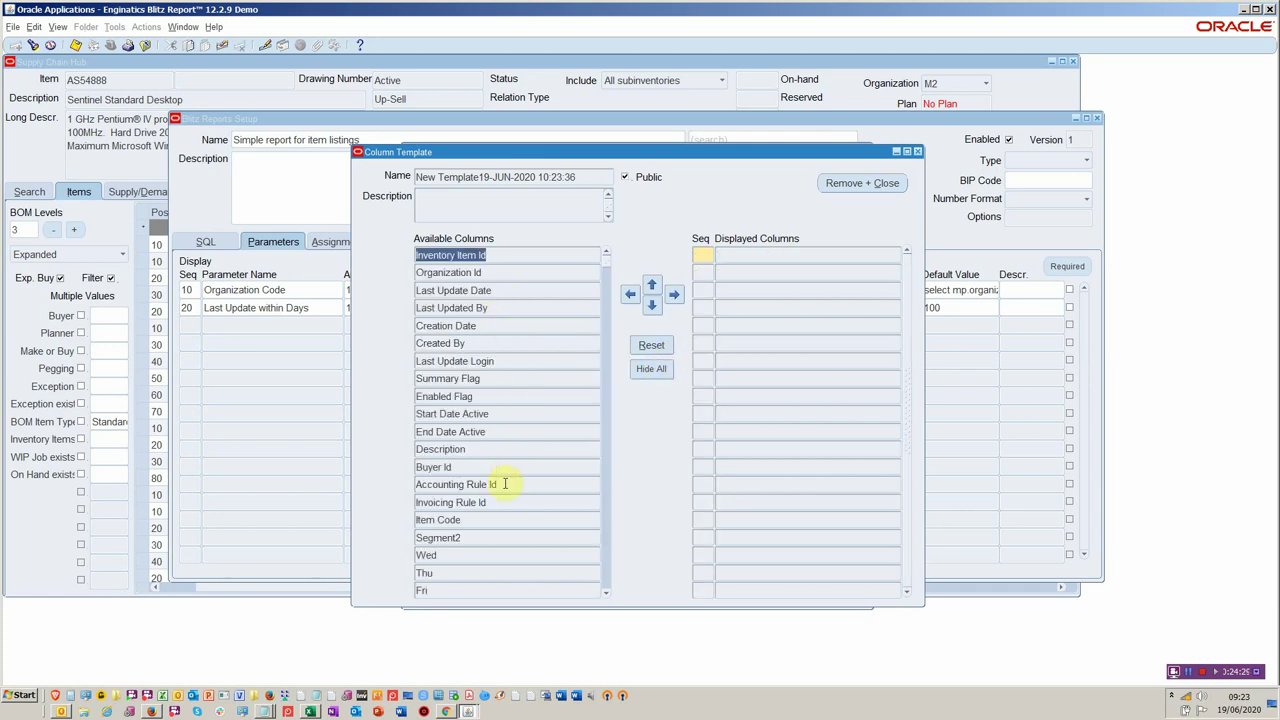
# Add Item Code as the first displayed column of the template
pyautogui.scroll(-3, 513, 454)
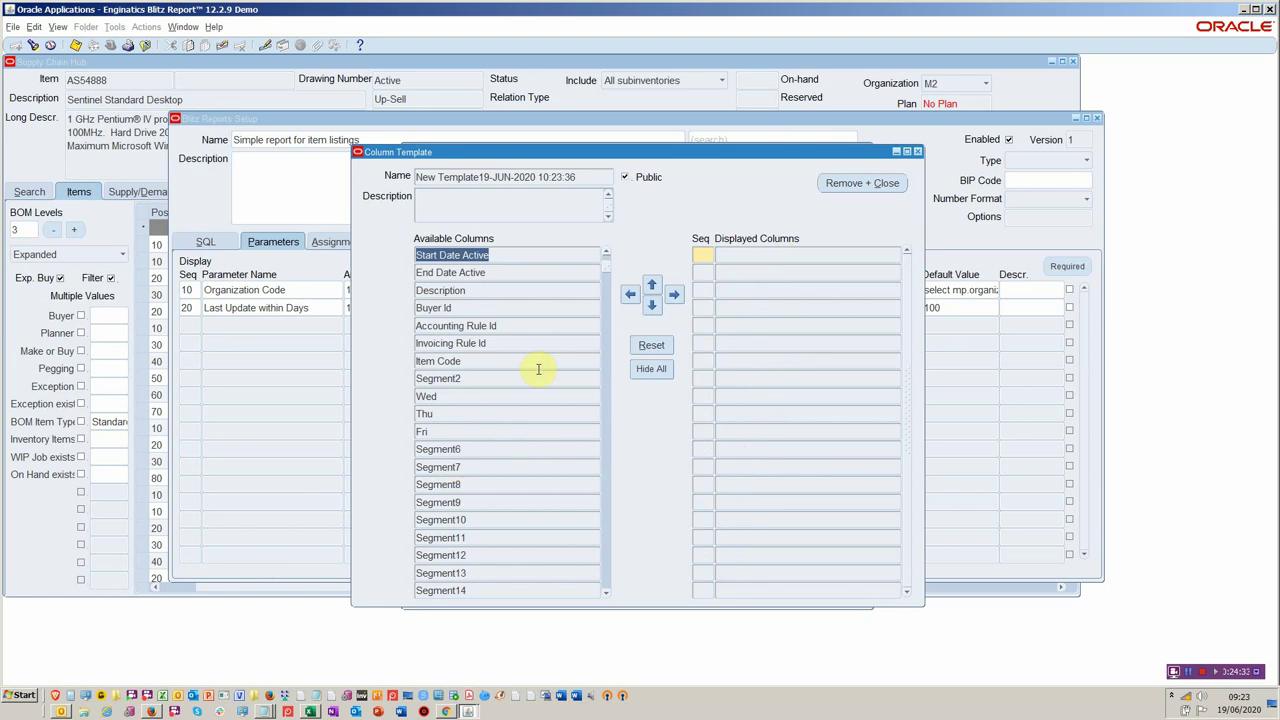
pyautogui.click(538, 366)
pyautogui.click(675, 297)
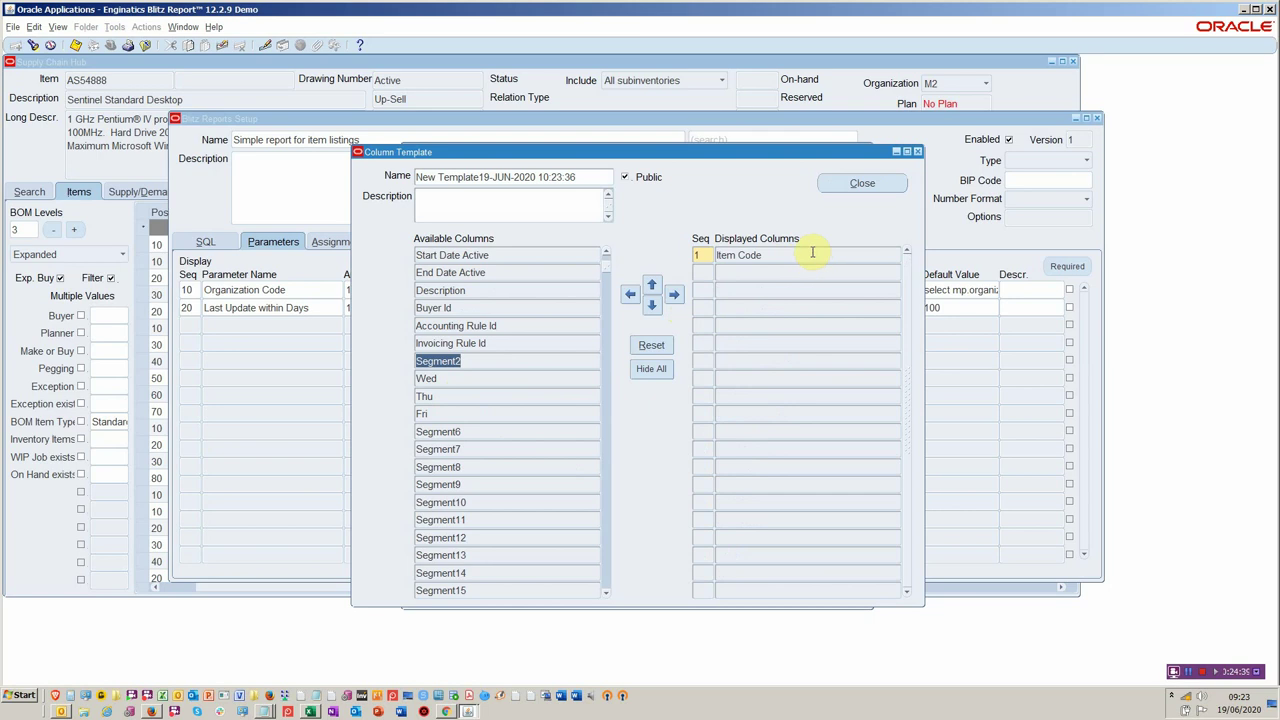
# Add the Purchasing Item, Shippable Item, Customer Order, Internal Order, Service Item and Inventory Item flags to the displayed columns
pyautogui.scroll(-6, 640, 402)
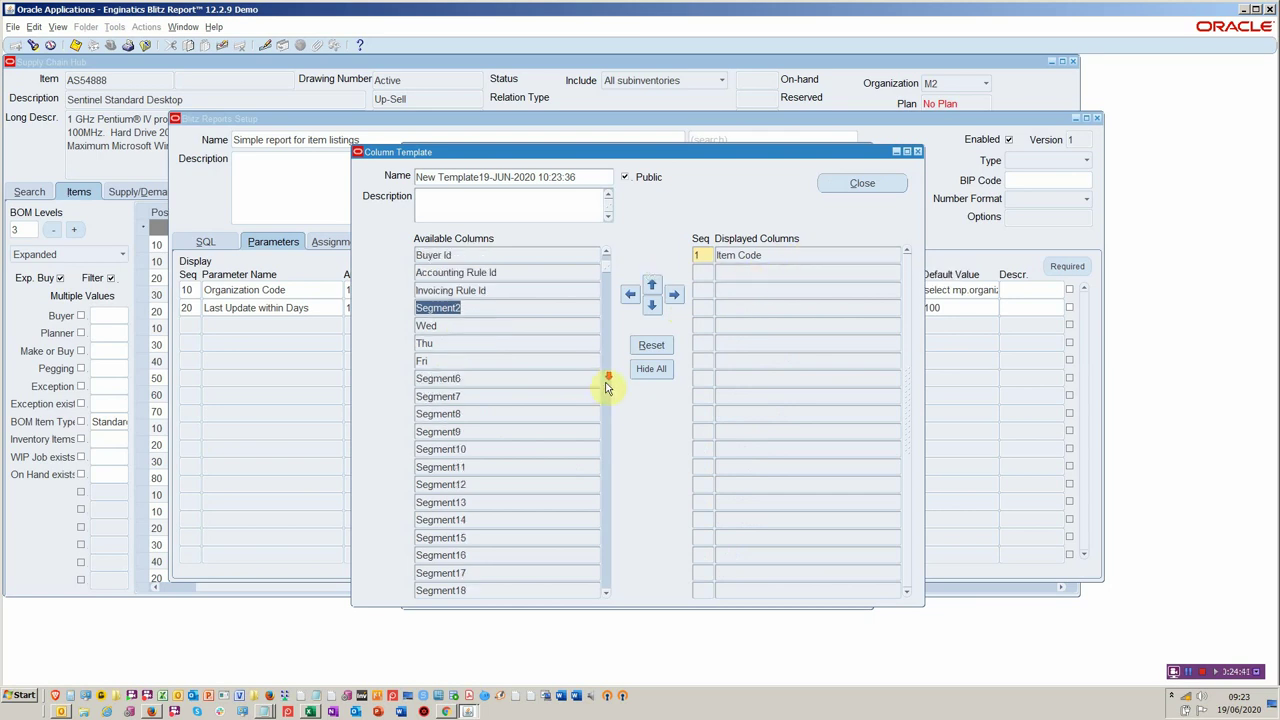
pyautogui.scroll(-5, 604, 388)
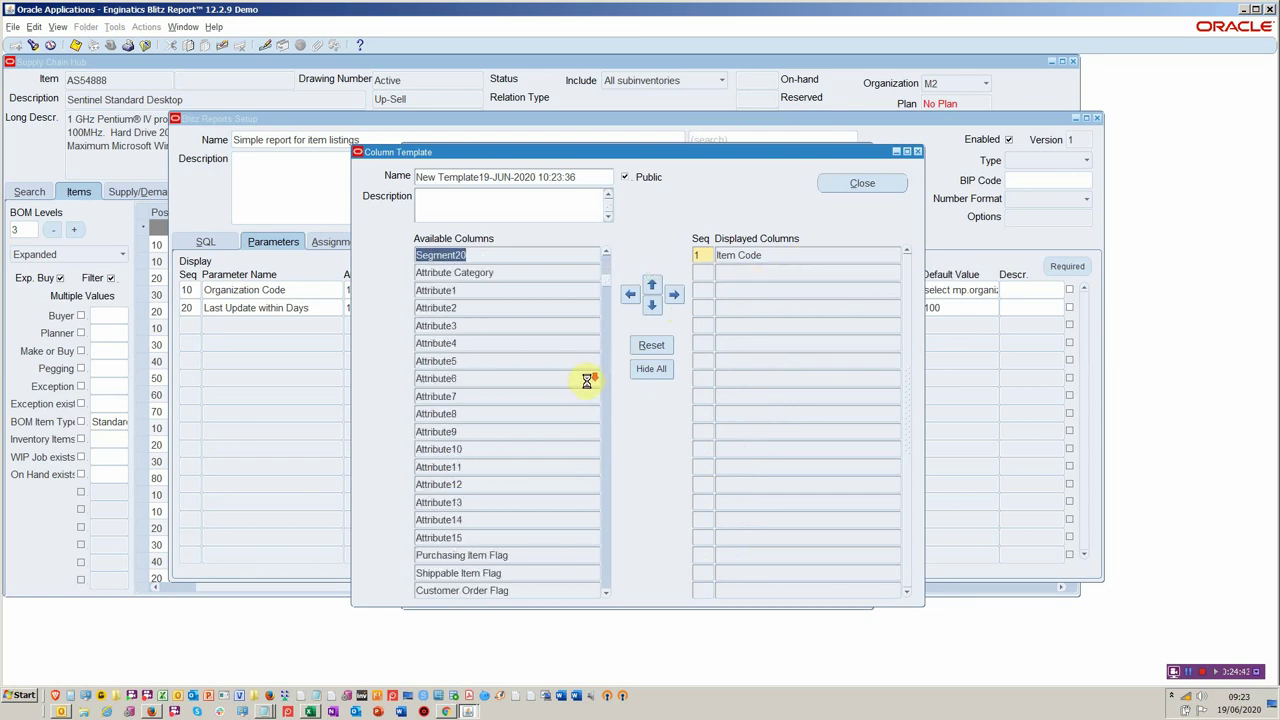
pyautogui.click(563, 399)
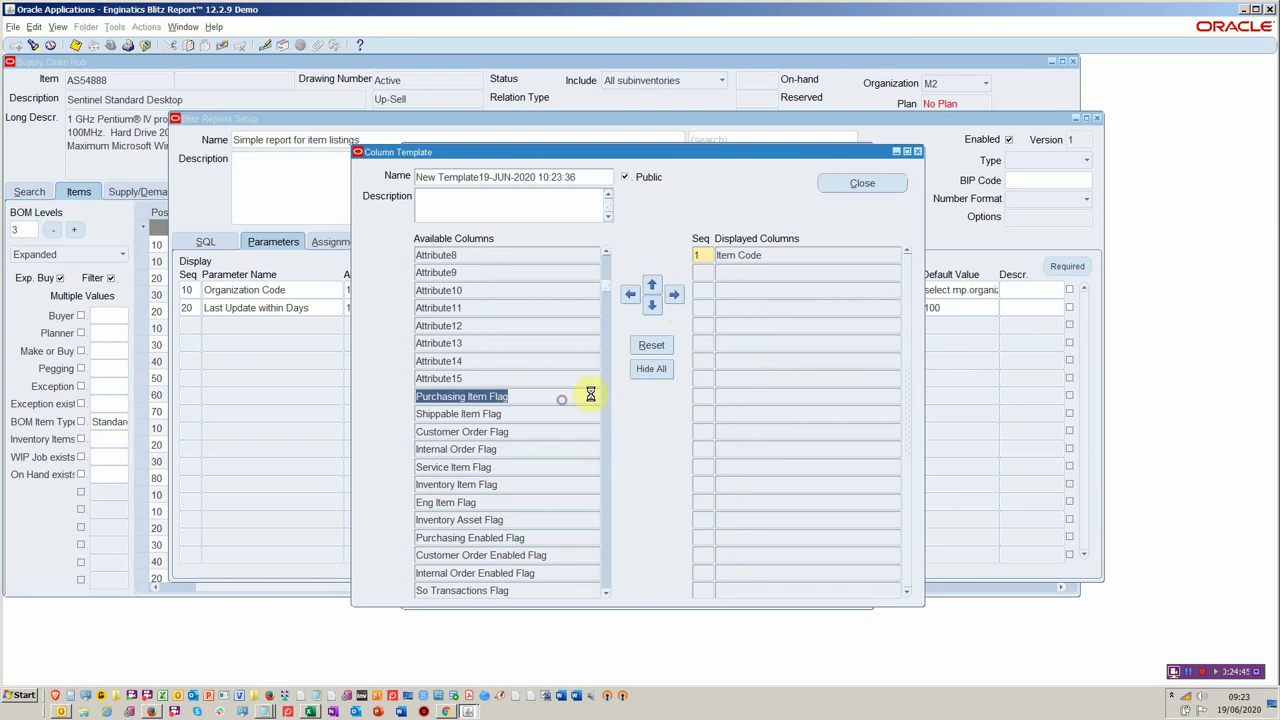
pyautogui.click(674, 294)
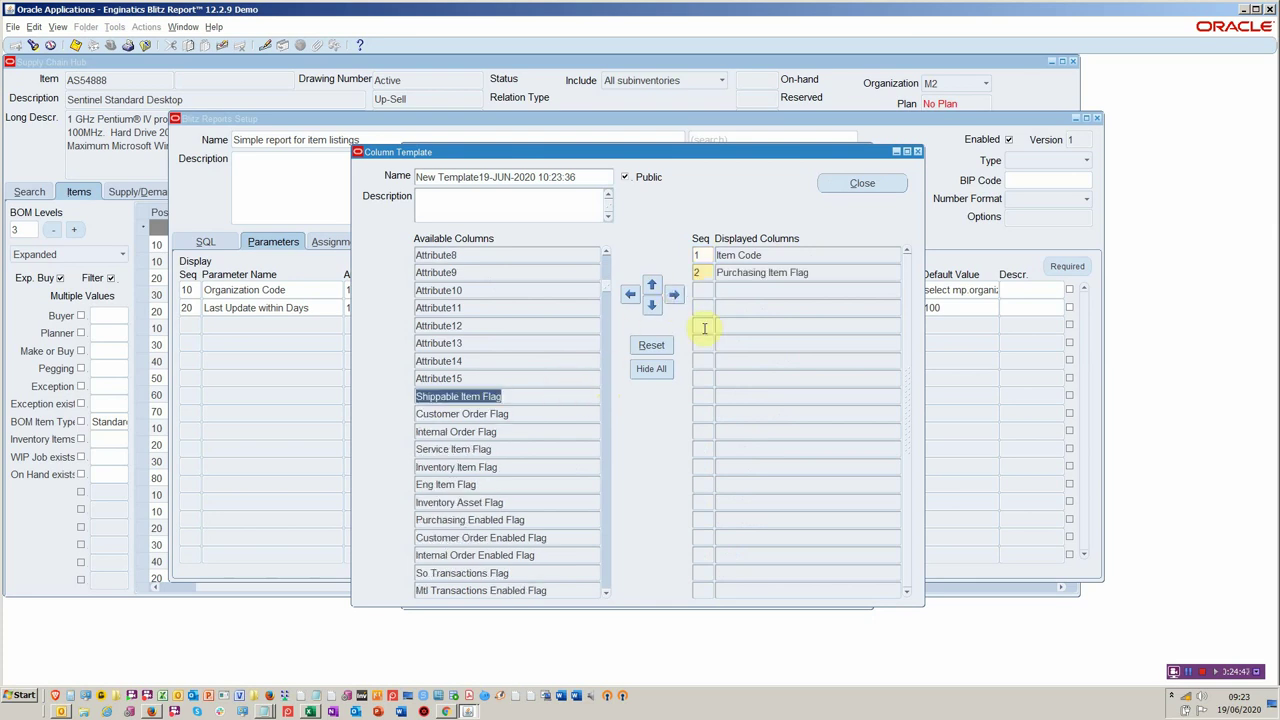
pyautogui.click(674, 294)
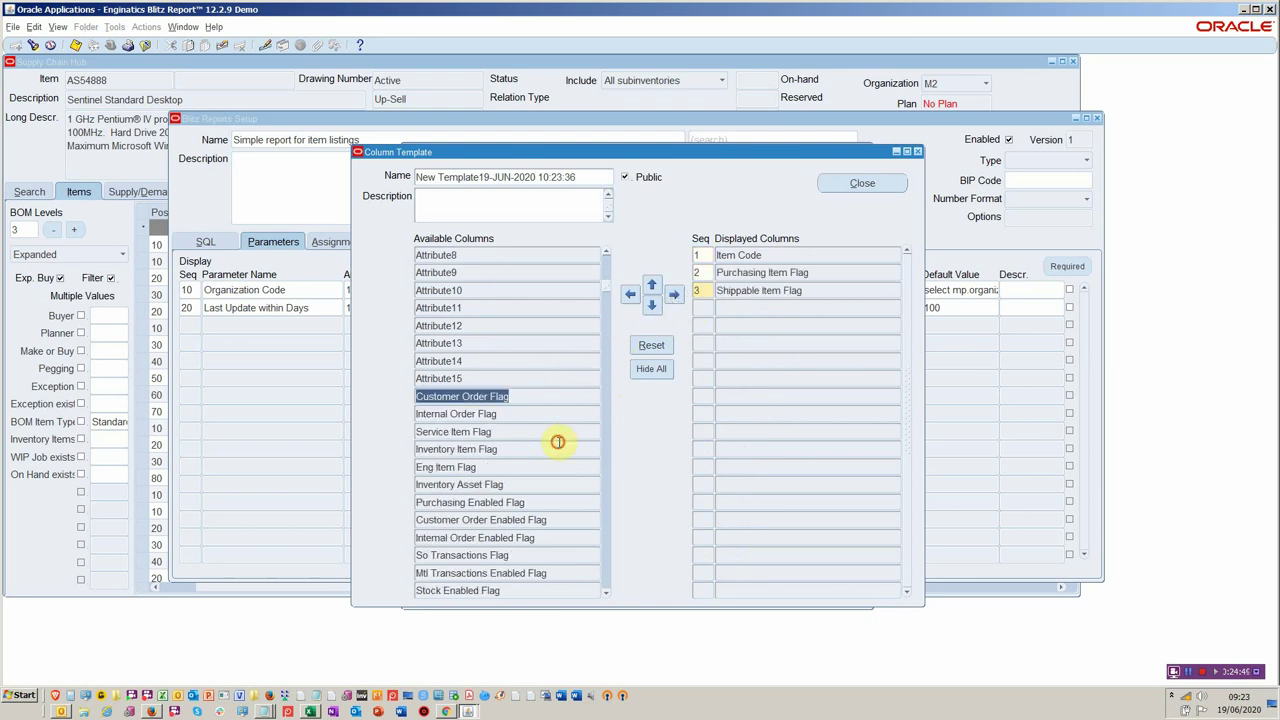
pyautogui.keyDown('shift'); pyautogui.click(557, 446); pyautogui.keyUp('shift')
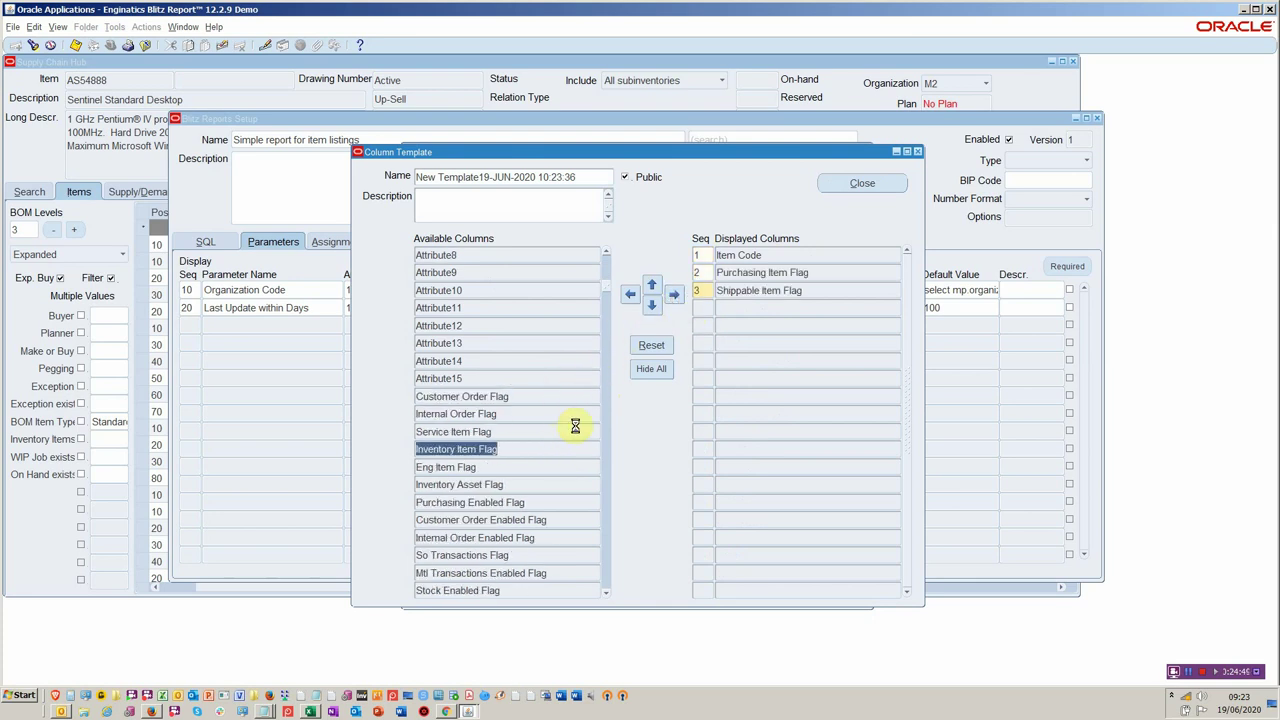
pyautogui.click(676, 298)
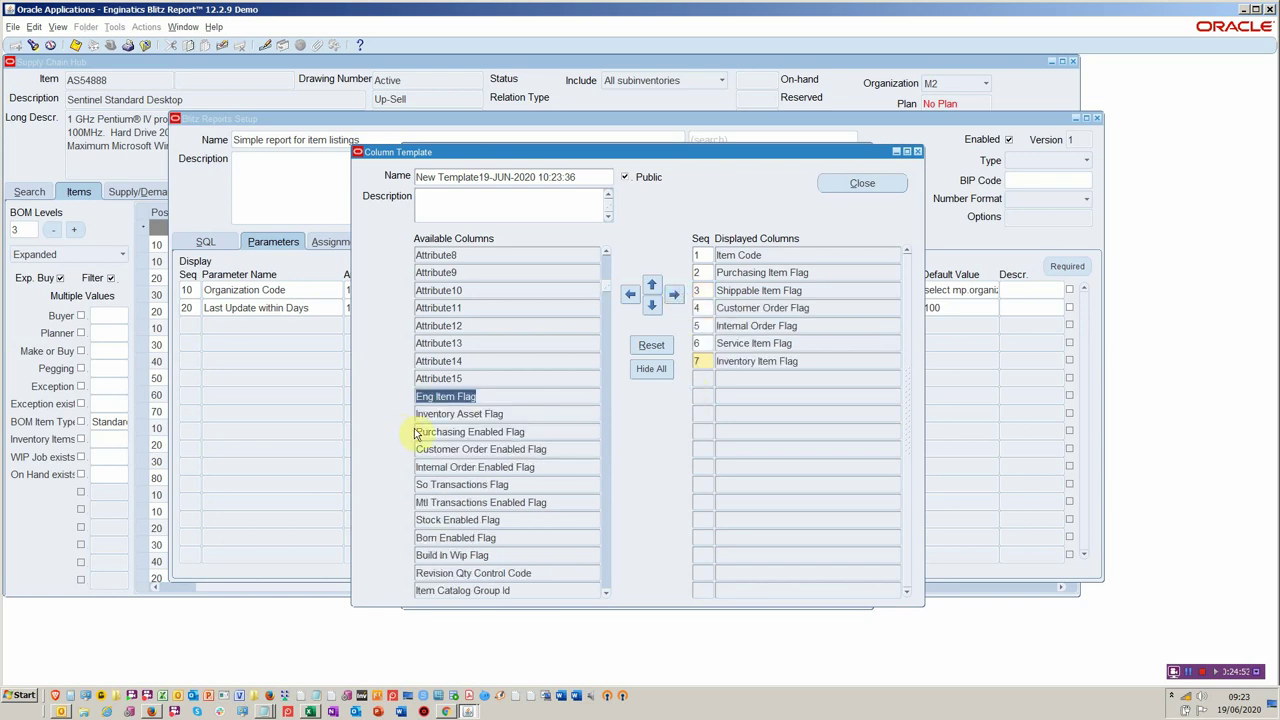
# Add Description to the template's displayed columns and move it to sequence 2, right after Item Code
pyautogui.scroll(-6, 440, 458)
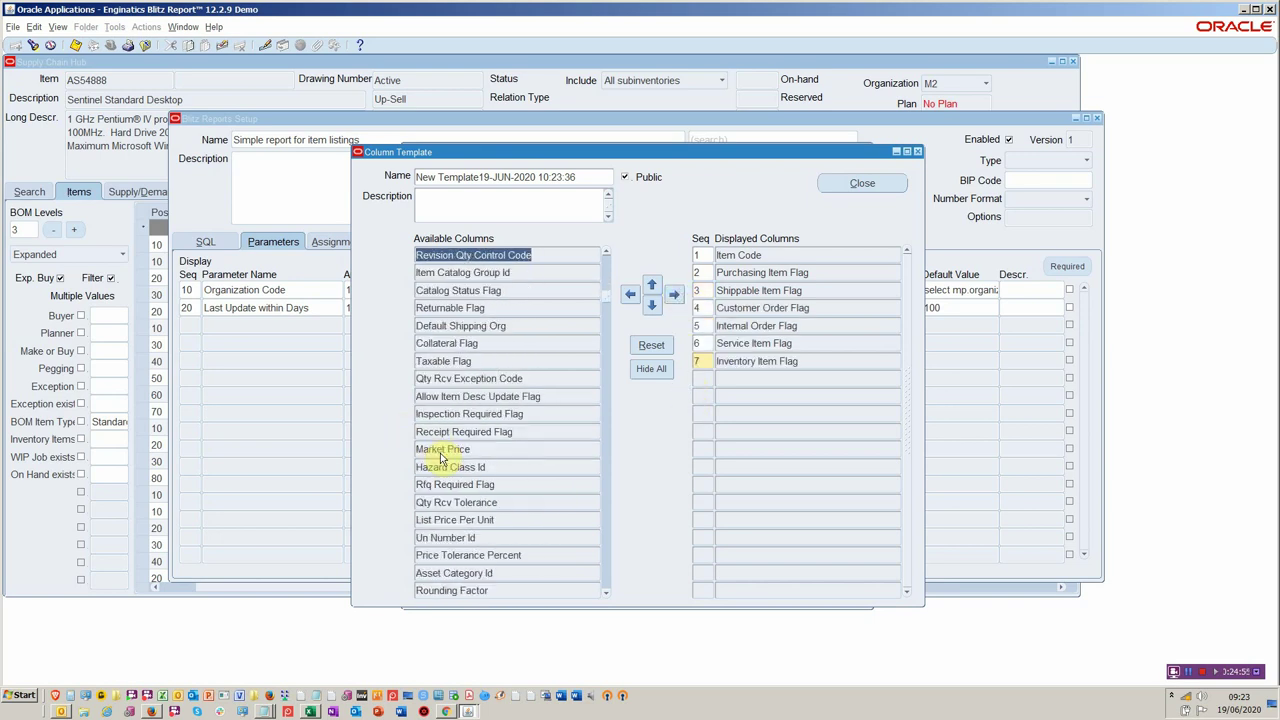
pyautogui.scroll(-4, 440, 458)
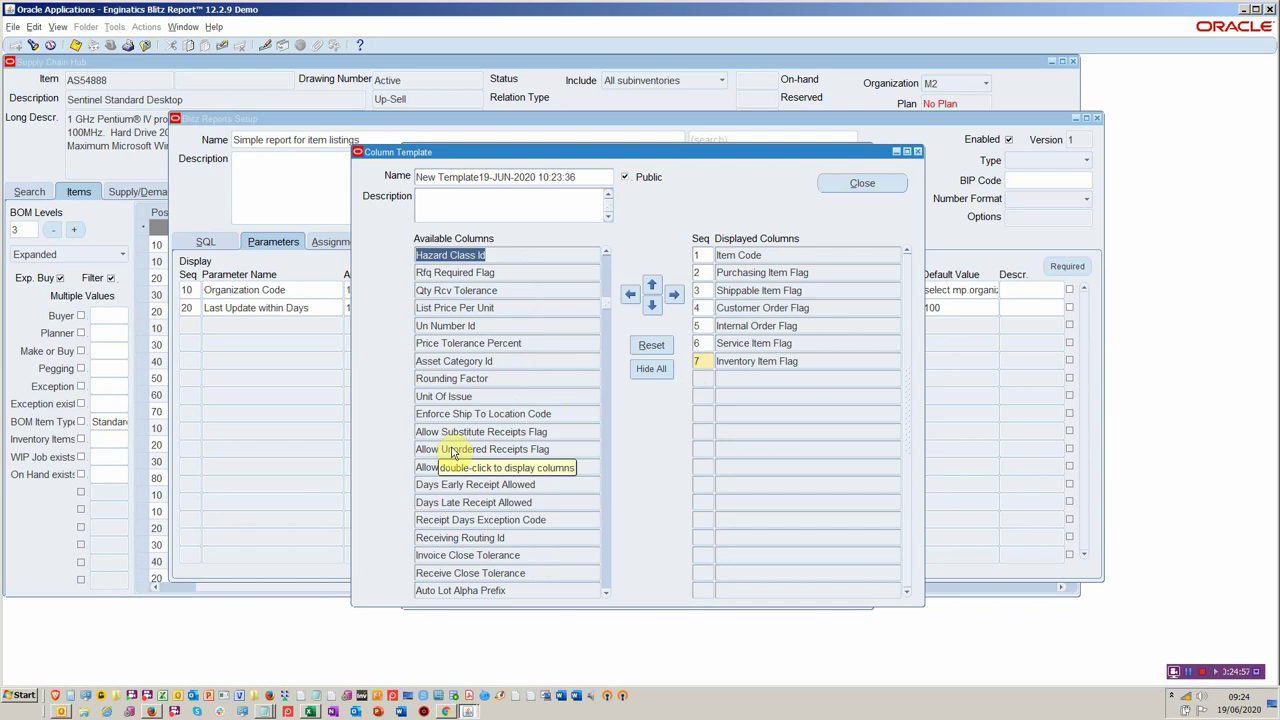
pyautogui.scroll(-6, 452, 453)
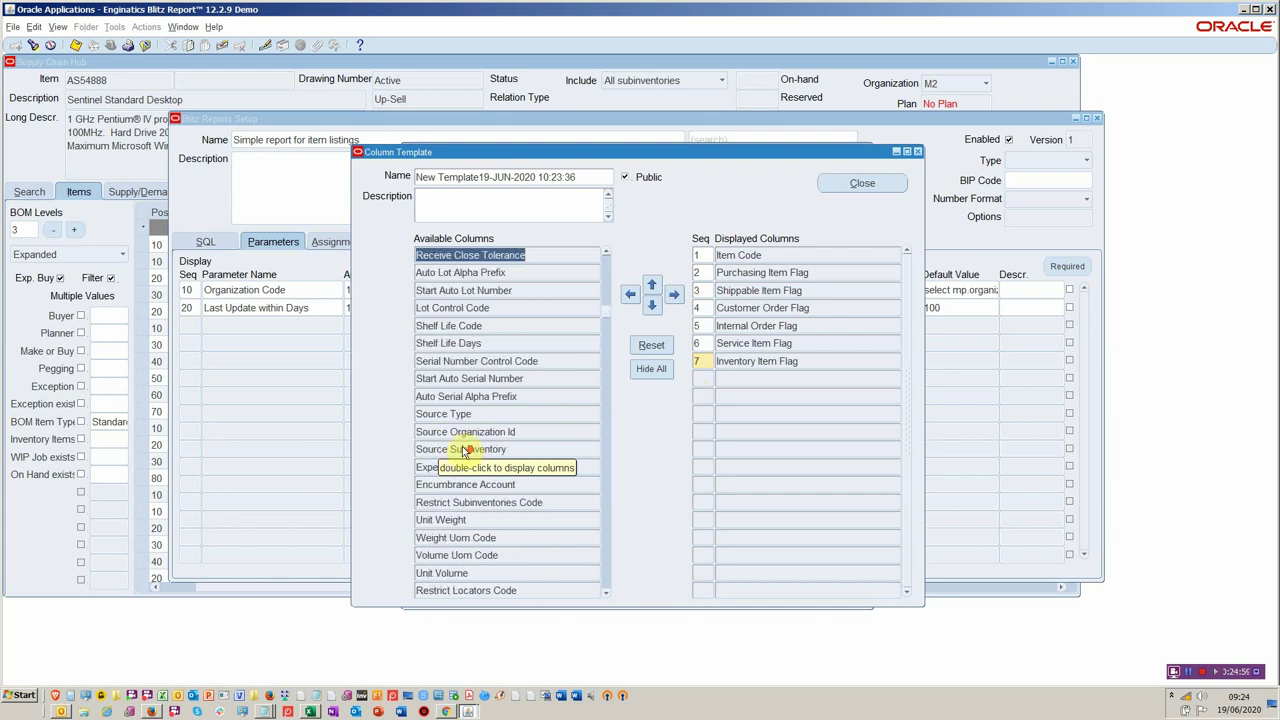
pyautogui.scroll(-2, 463, 450)
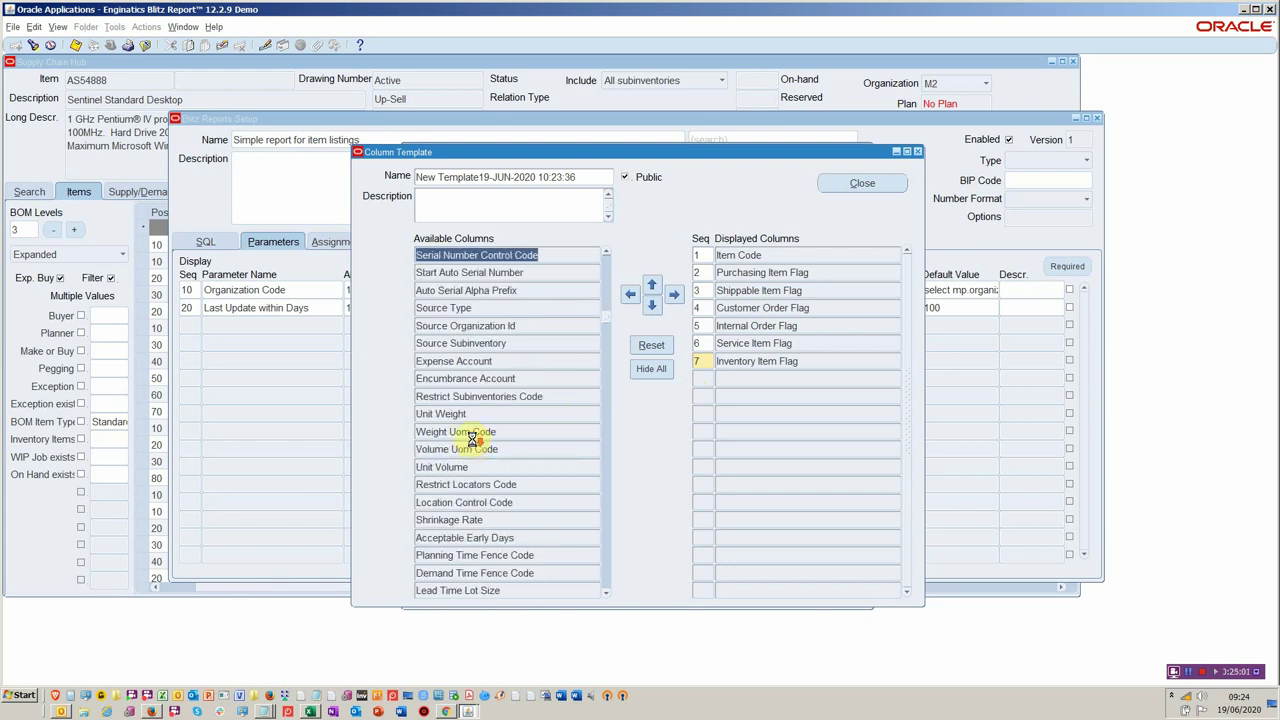
pyautogui.scroll(-2, 472, 440)
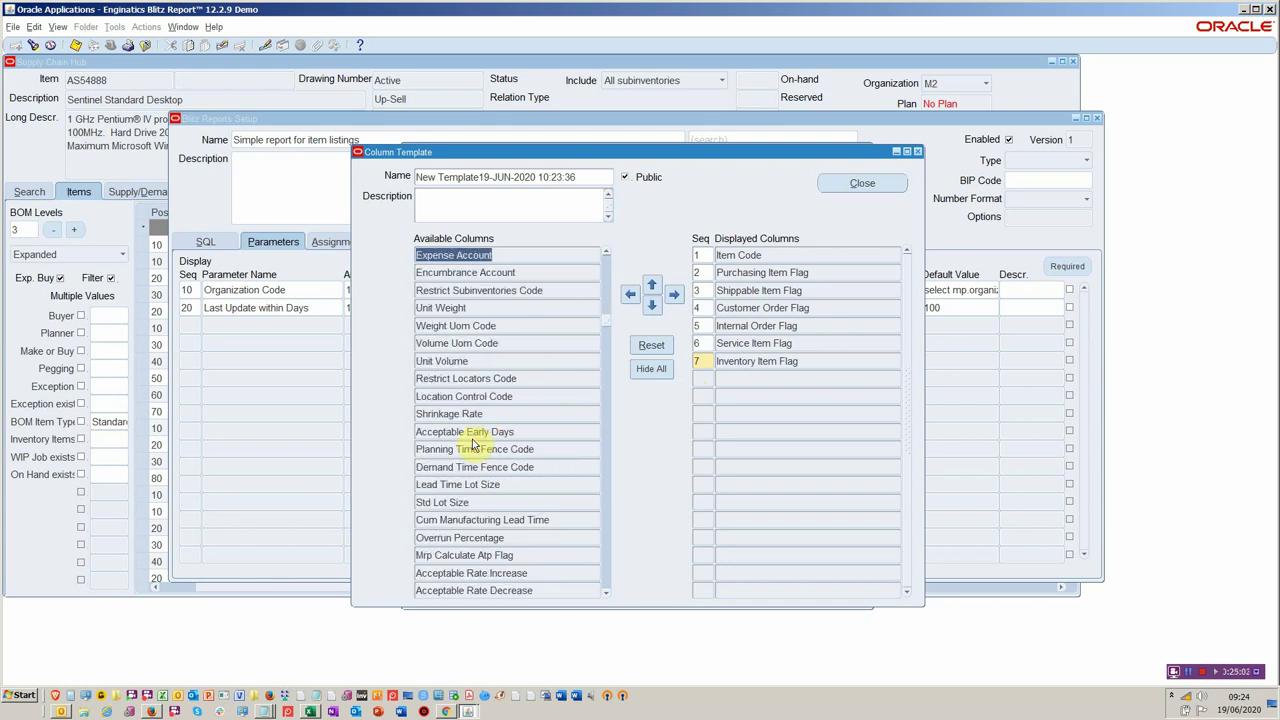
pyautogui.scroll(-4, 474, 445)
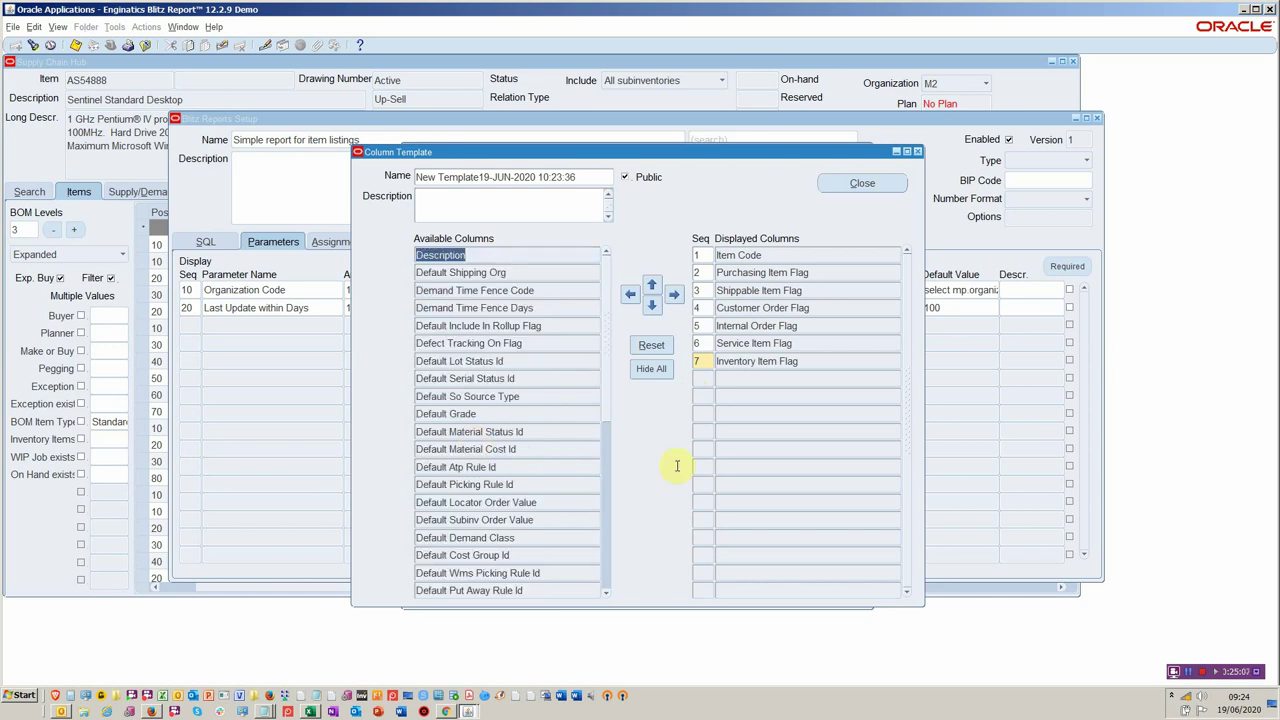
pyautogui.click(674, 294)
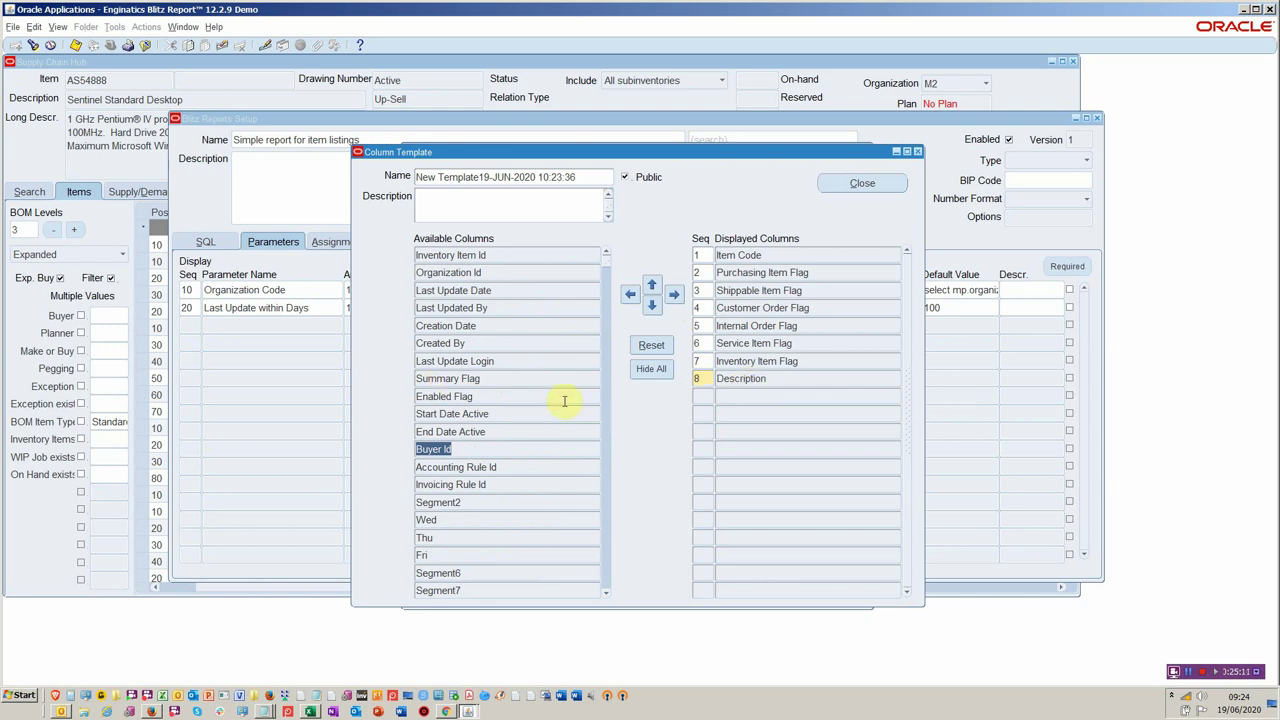
pyautogui.click(697, 378)
pyautogui.write('2')
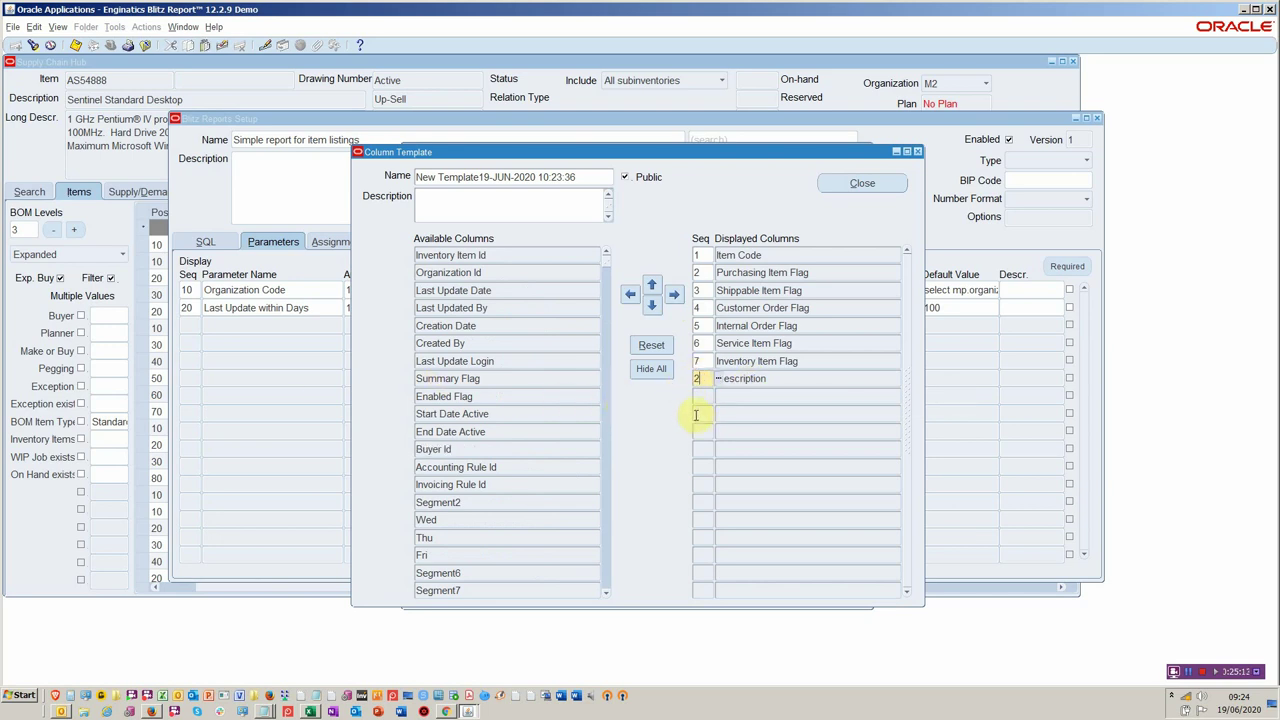
pyautogui.press('Tab')
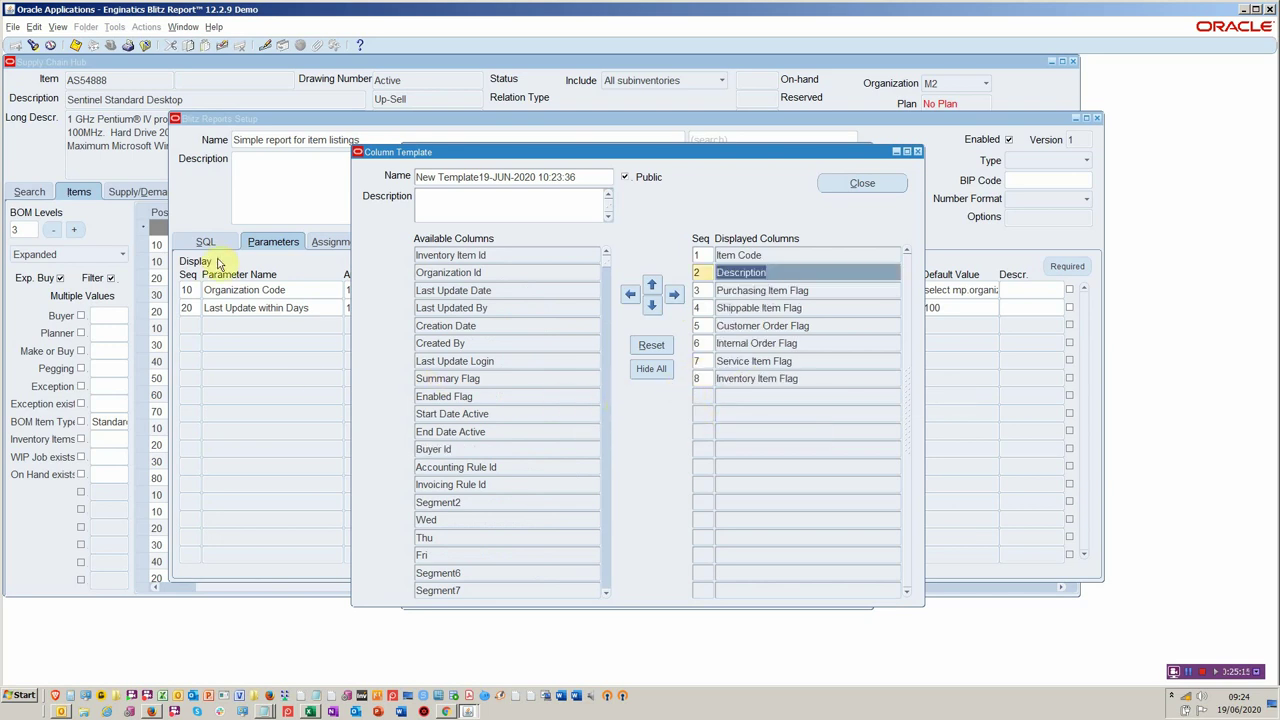
# Query the available columns for Org%, add Organization Code to the displayed columns, and move it to sequence 1
pyautogui.scroll(-3, 449, 355)
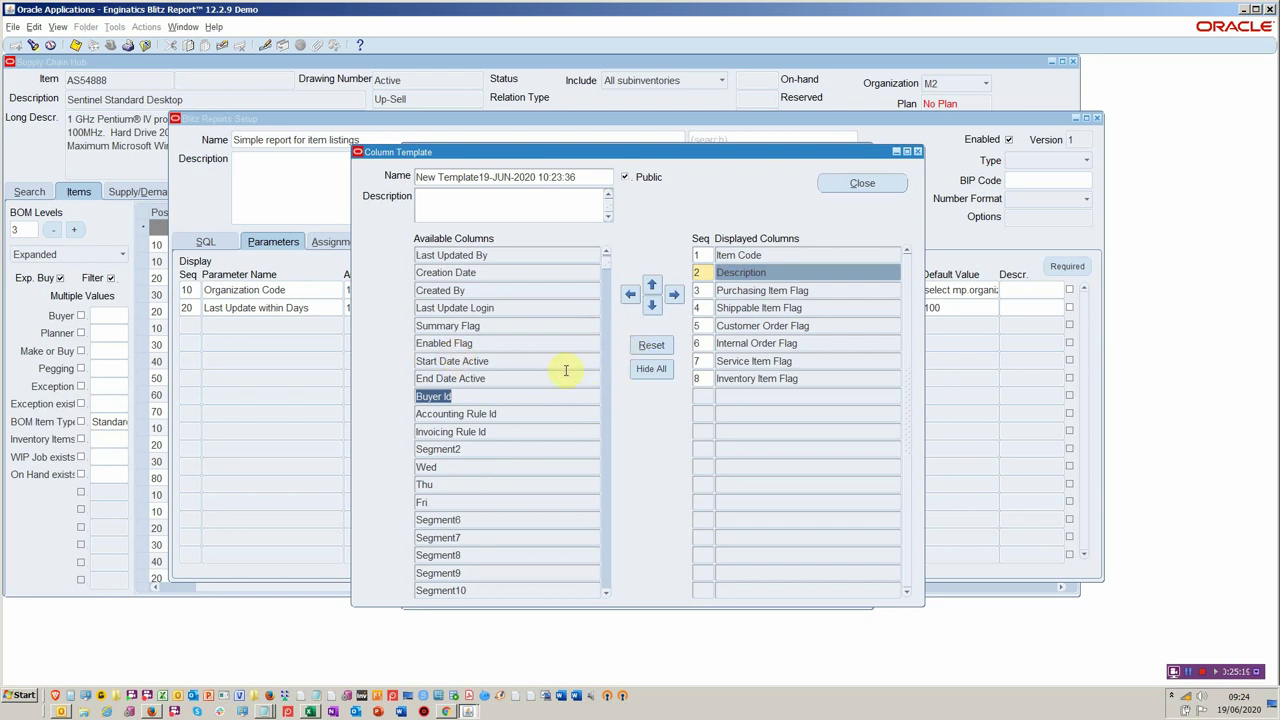
pyautogui.click(520, 258)
pyautogui.doubleClick(520, 257)
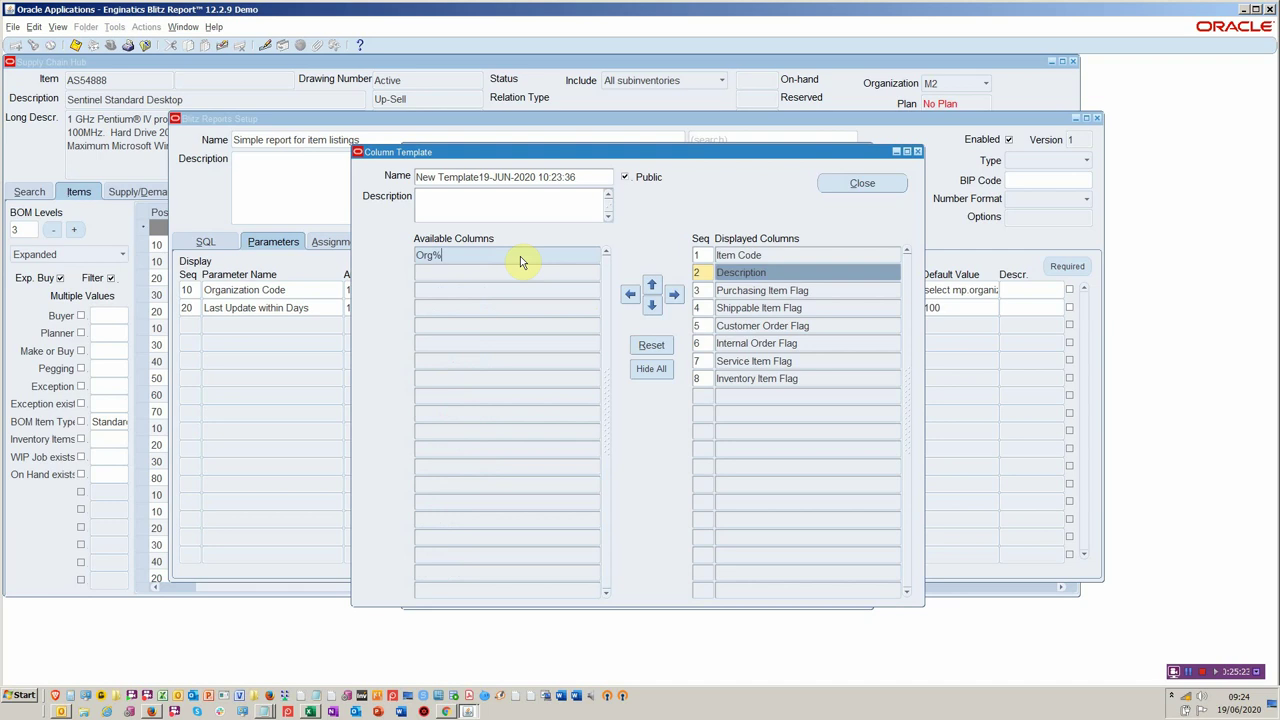
pyautogui.hotkey('ctrl', 'F11')
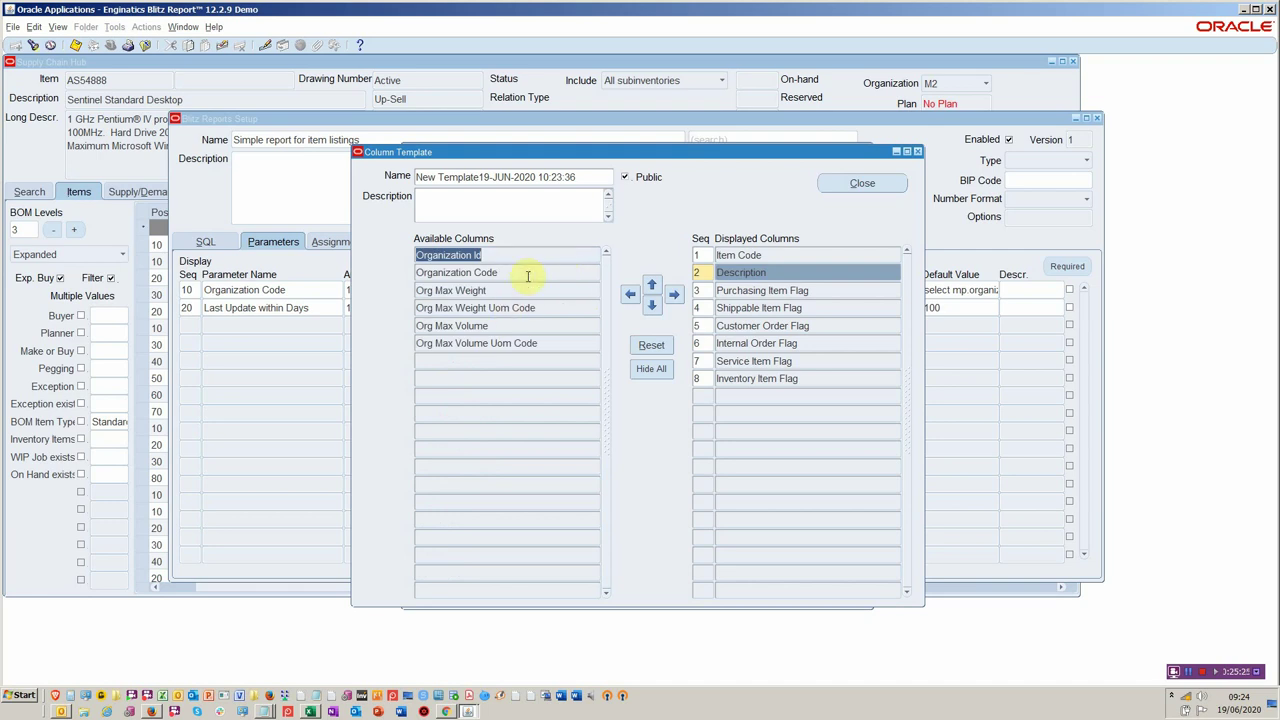
pyautogui.click(528, 274)
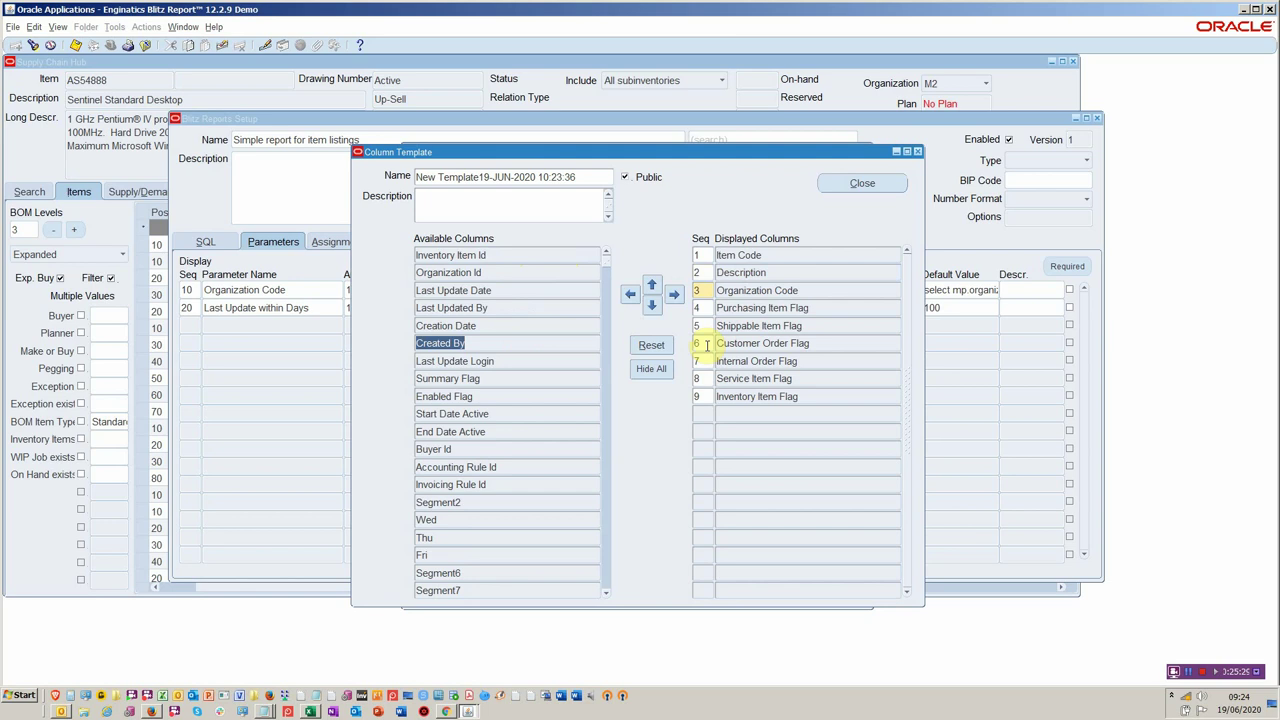
pyautogui.click(706, 291)
pyautogui.press('BackSpace')
pyautogui.write('1')
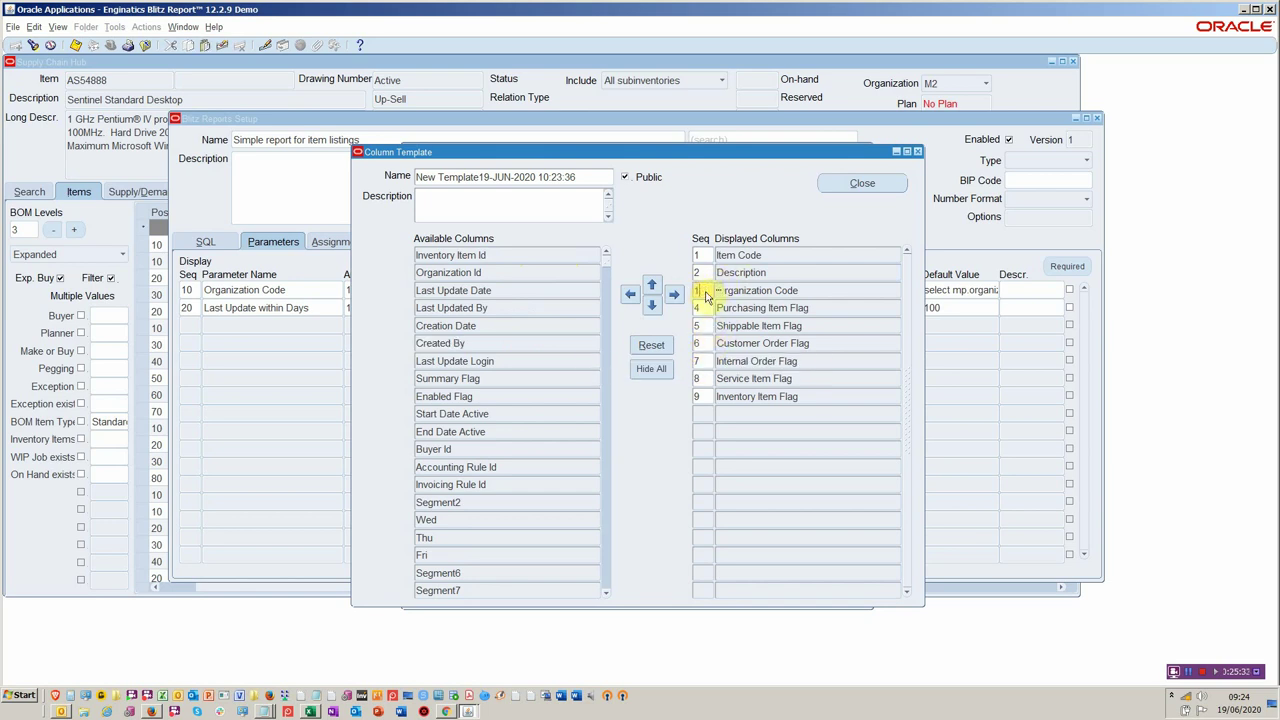
pyautogui.press('Tab')
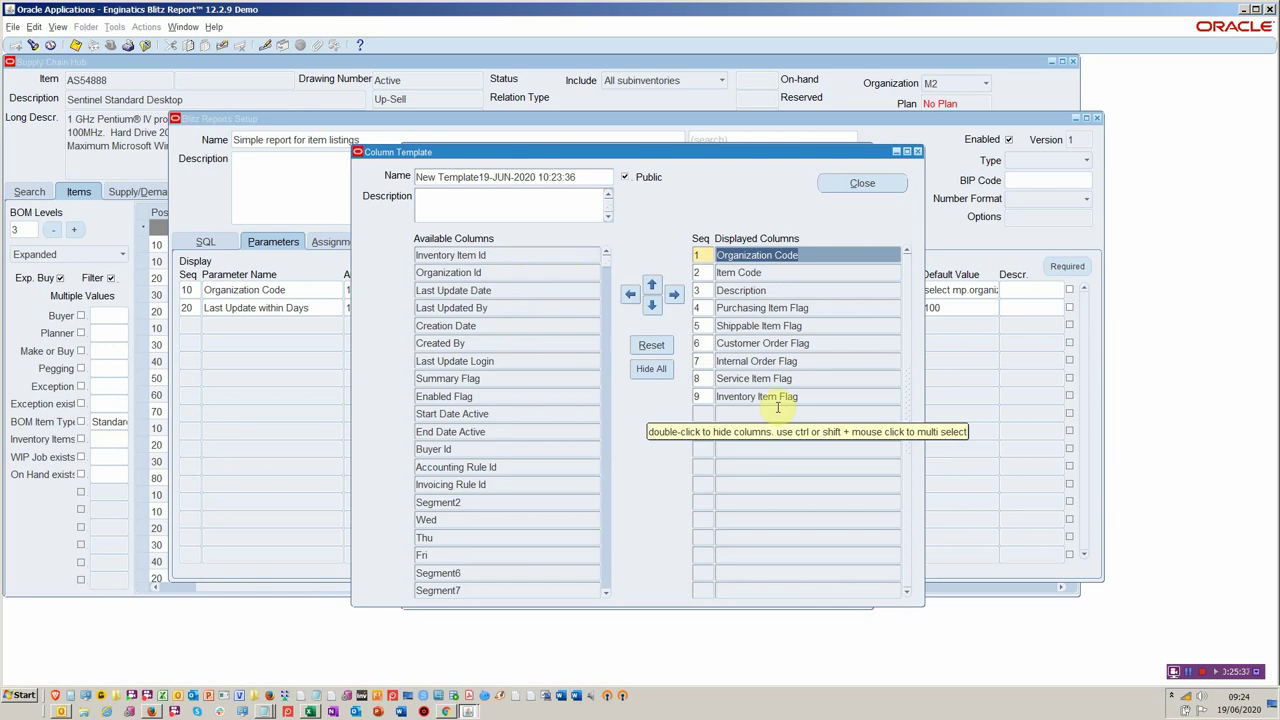
# Rename the column template to "Item list" and close the template window
pyautogui.click(553, 177)
pyautogui.press('BackSpace')
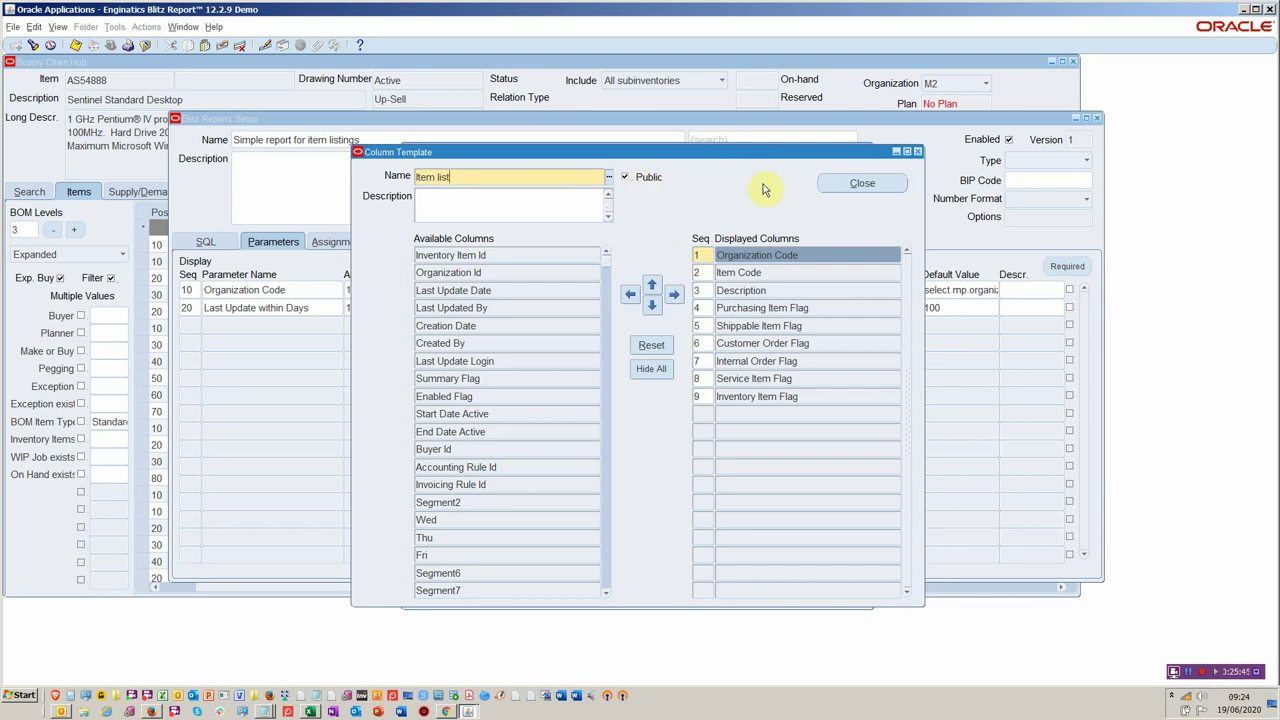
pyautogui.click(852, 184)
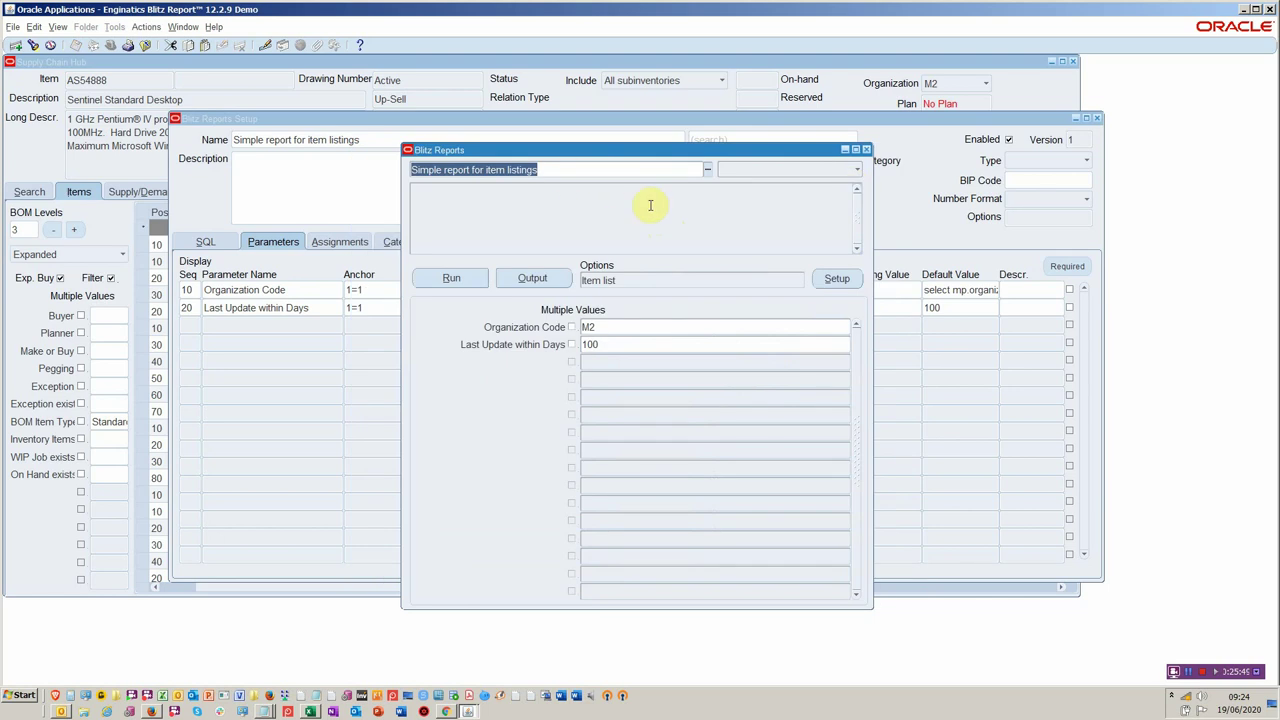
# Open the report's setup and add an Include assignment at User level for DEVELOPER
pyautogui.click(836, 279)
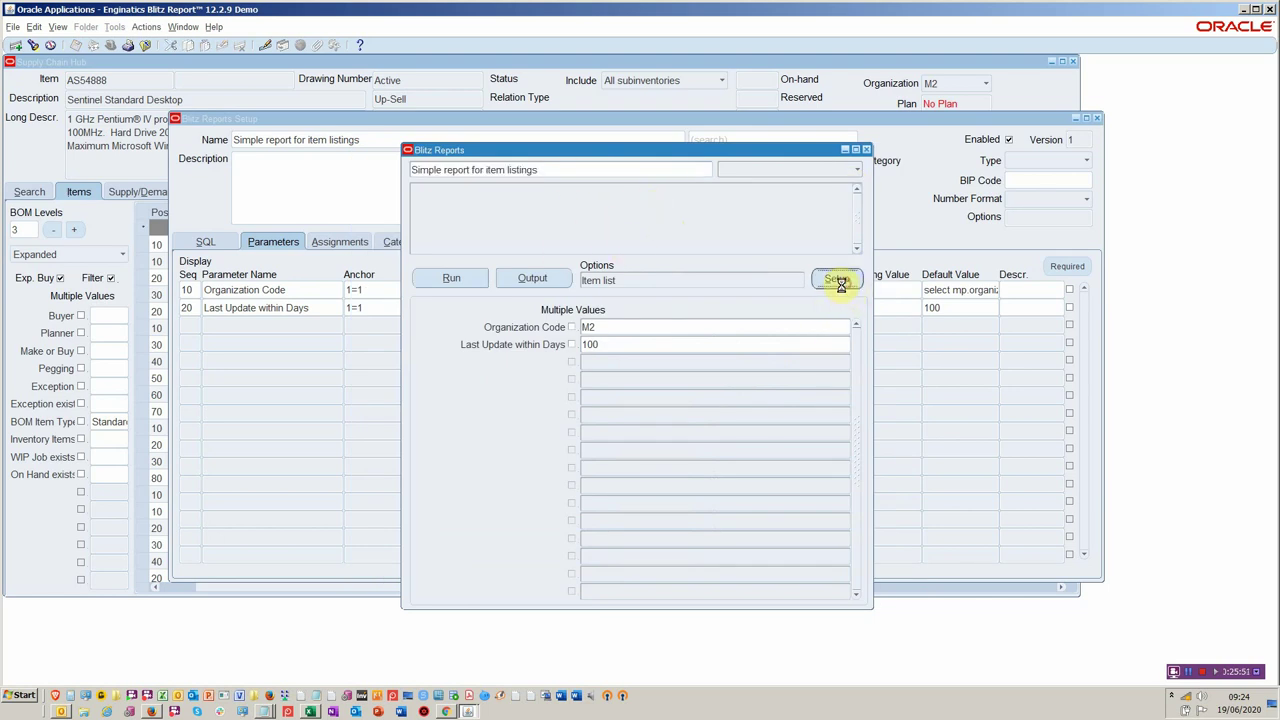
pyautogui.click(205, 241)
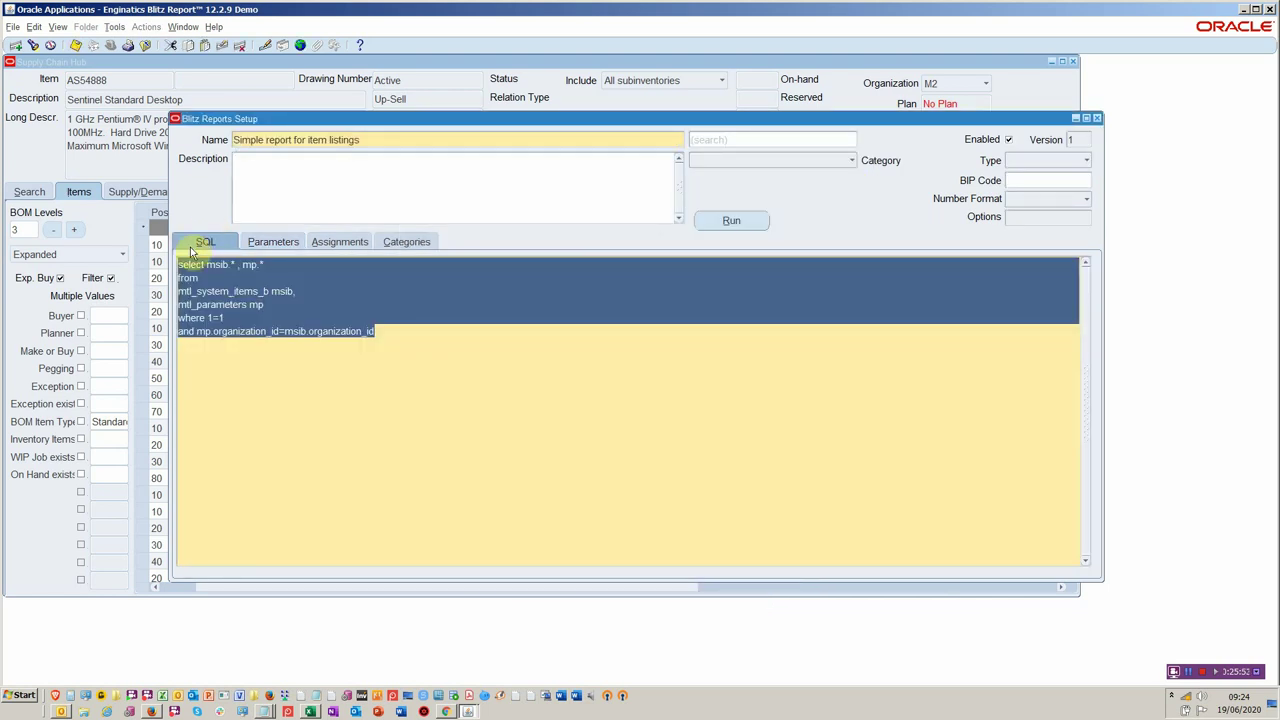
pyautogui.click(274, 241)
pyautogui.click(322, 243)
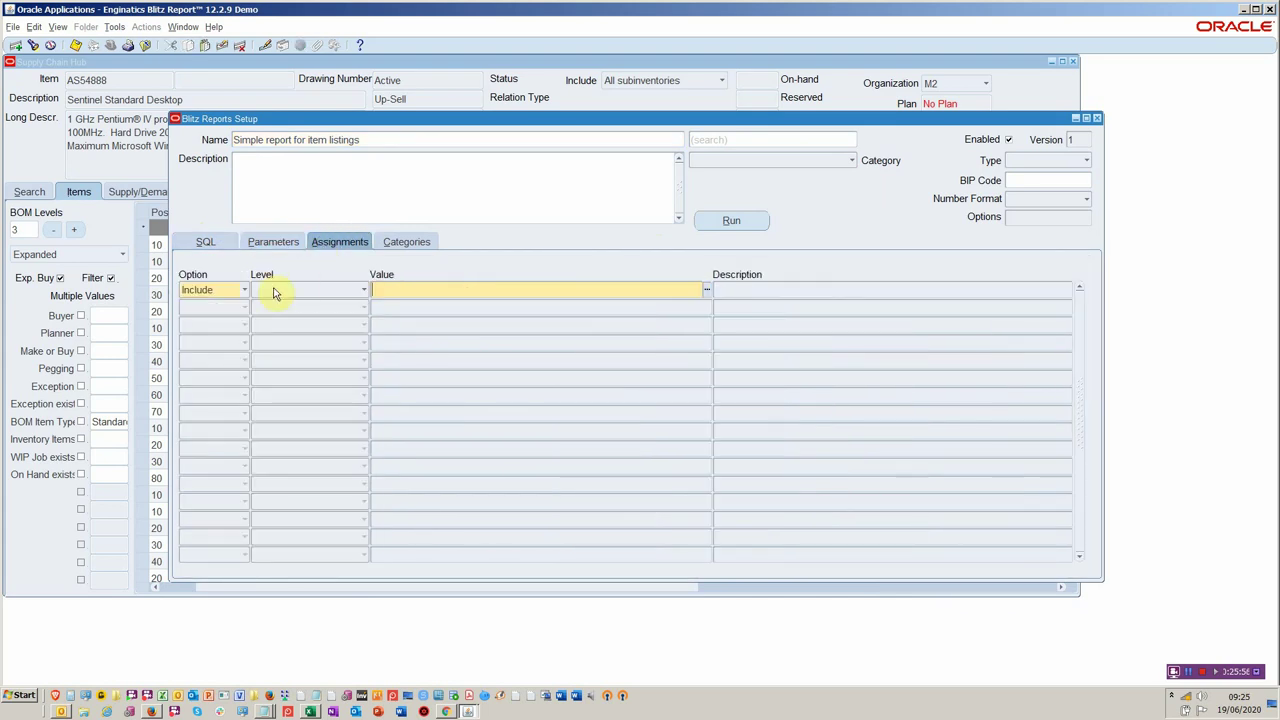
pyautogui.click(362, 291)
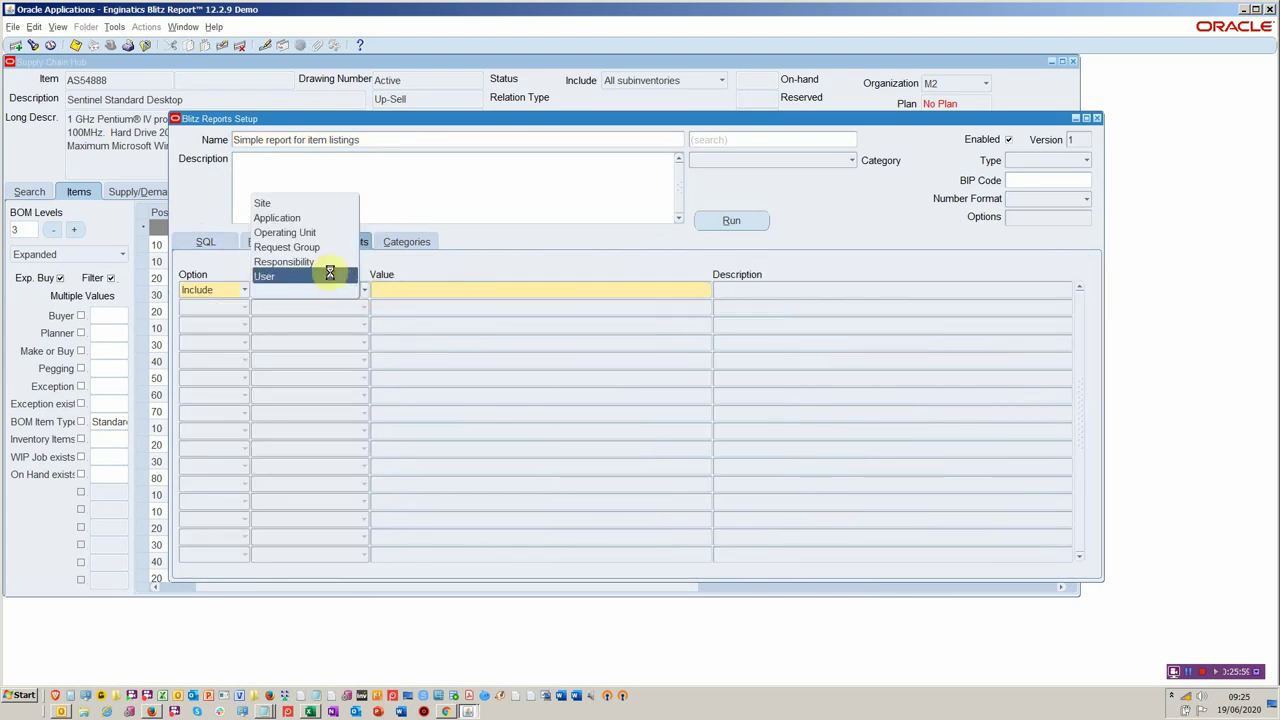
pyautogui.click(330, 274)
pyautogui.doubleClick(430, 388)
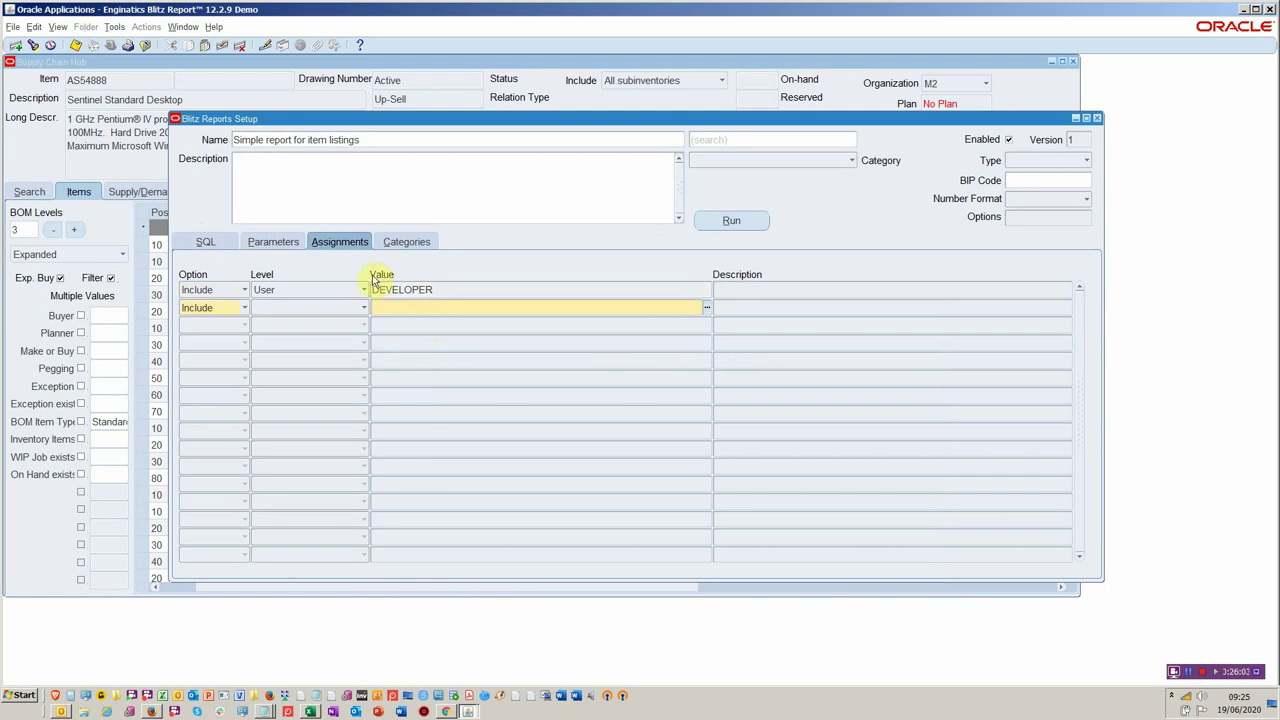
# Add a comment to version 1 in the report's version history marking it ready for test, and close the history
pyautogui.click(208, 243)
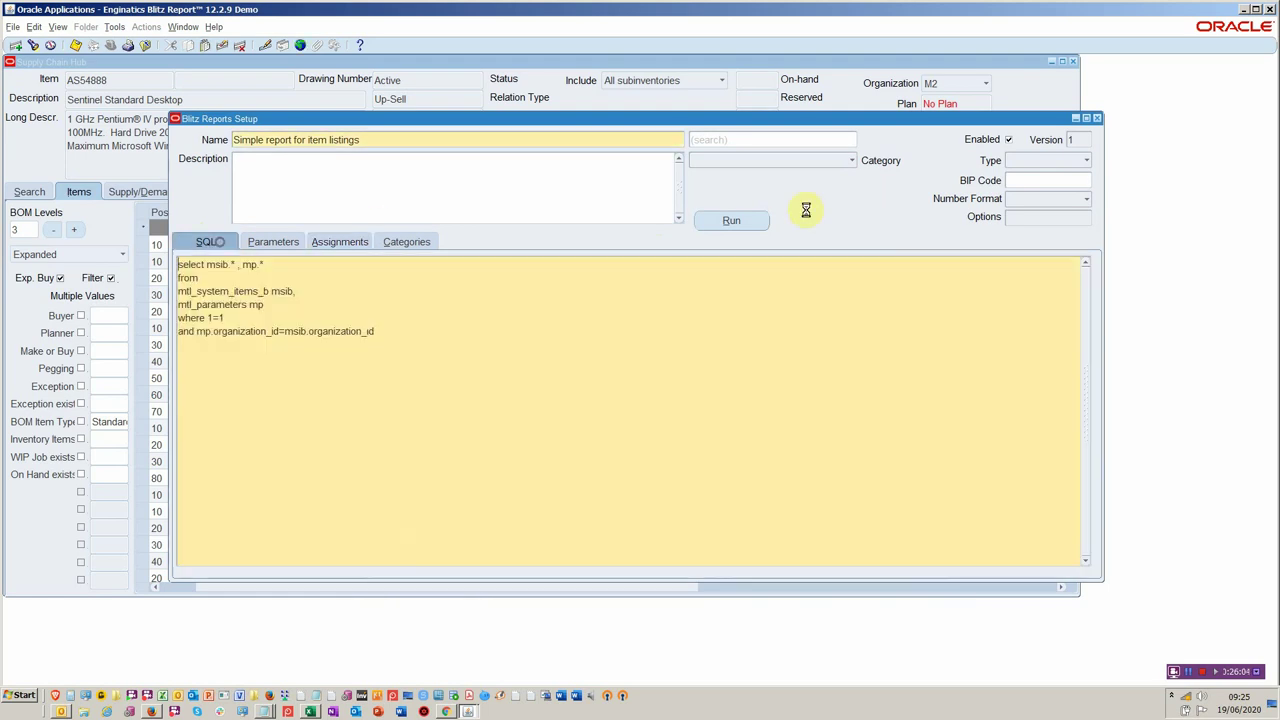
pyautogui.click(1075, 139)
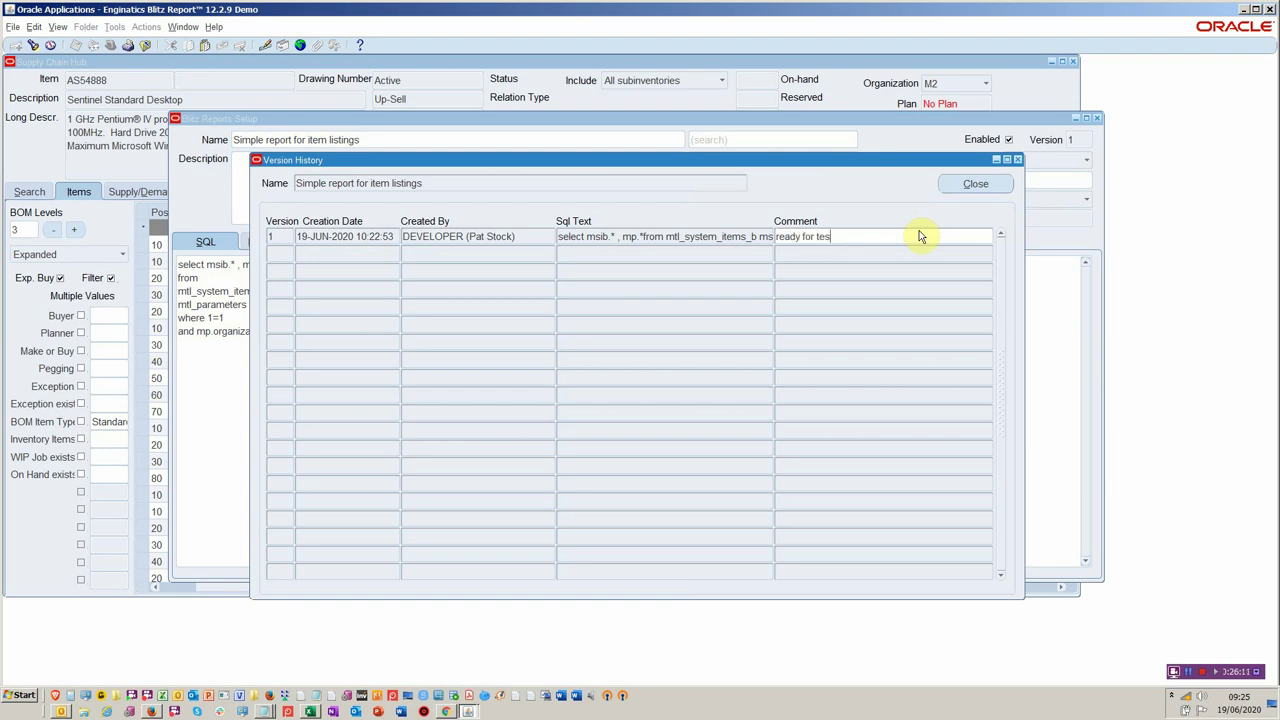
pyautogui.click(975, 186)
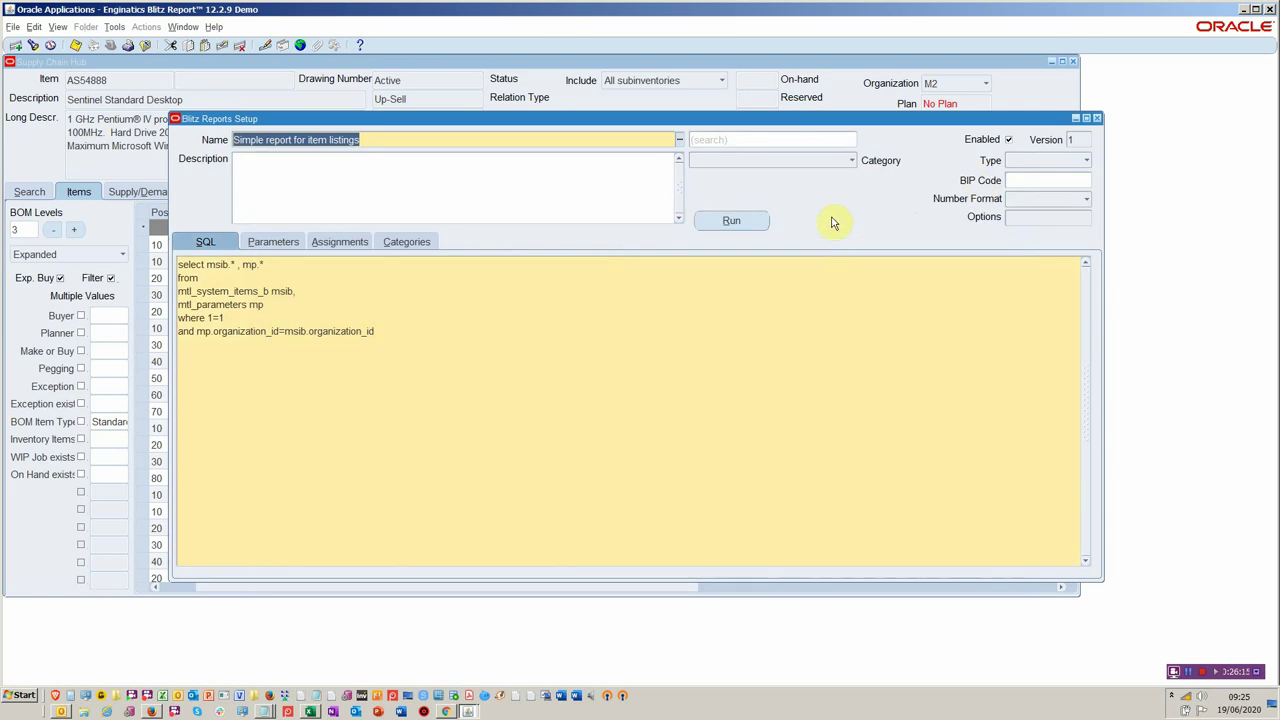
pyautogui.click(114, 27)
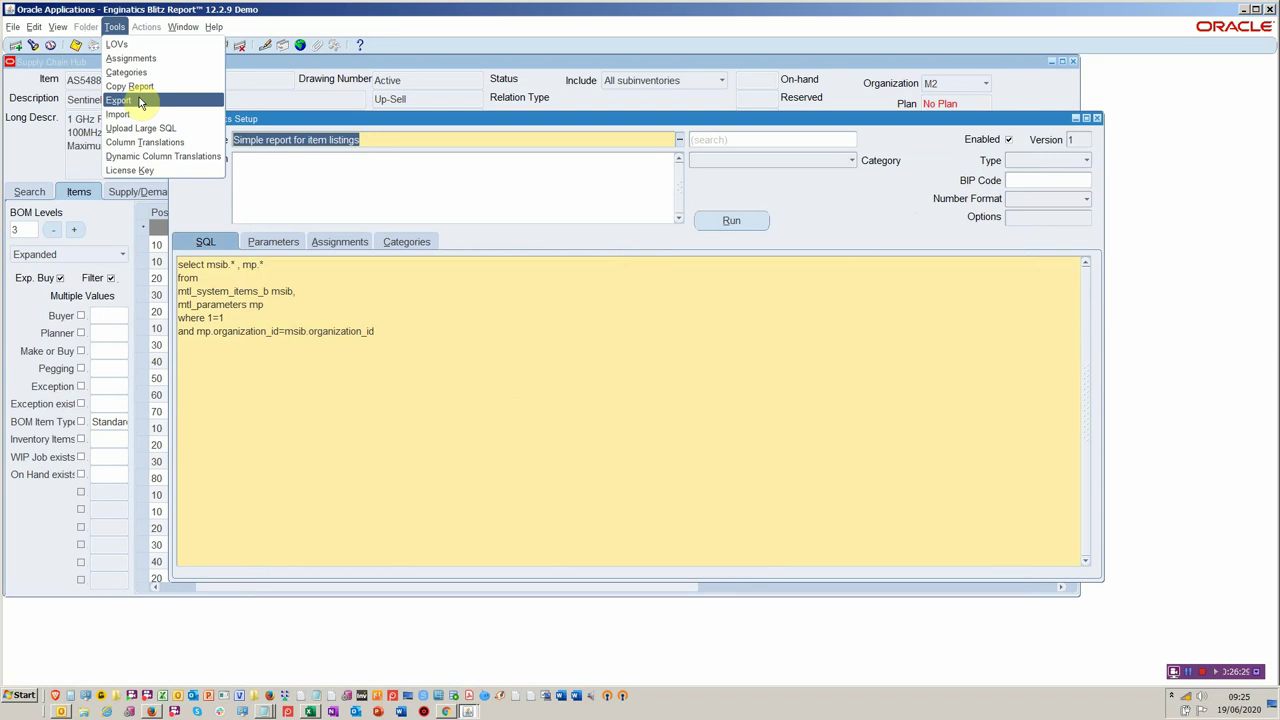
pyautogui.click(528, 330)
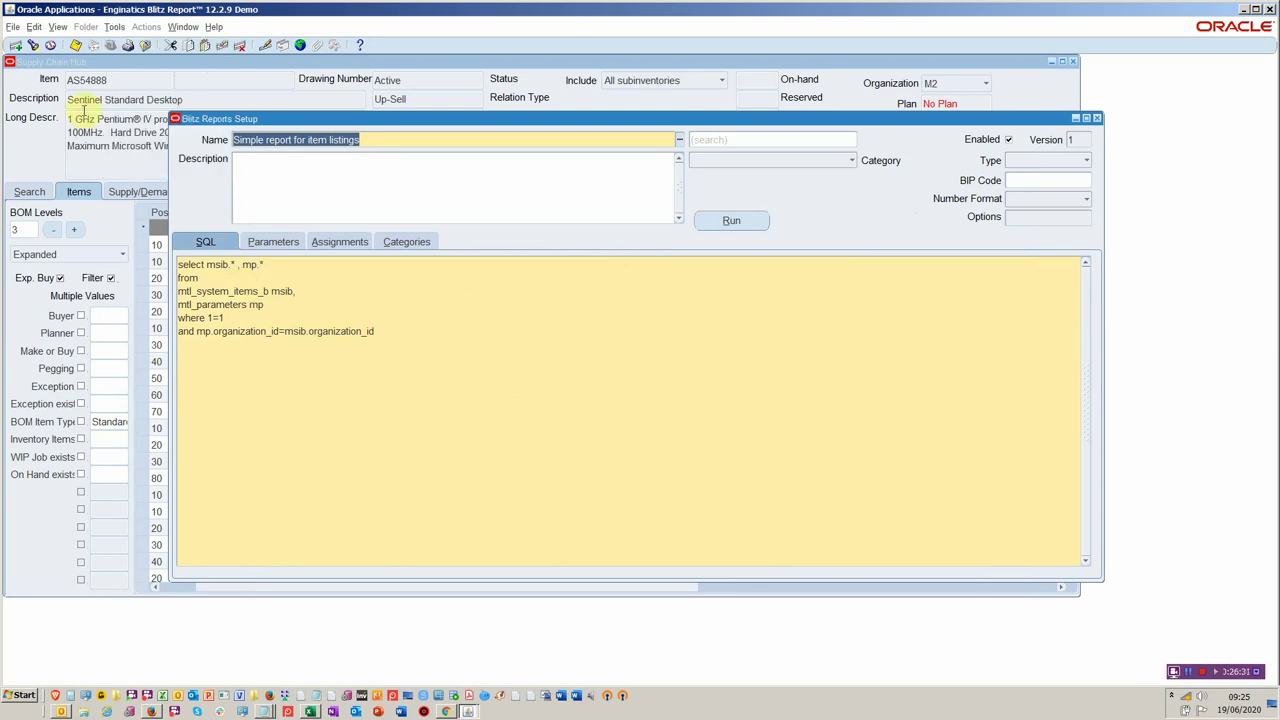
pyautogui.click(114, 27)
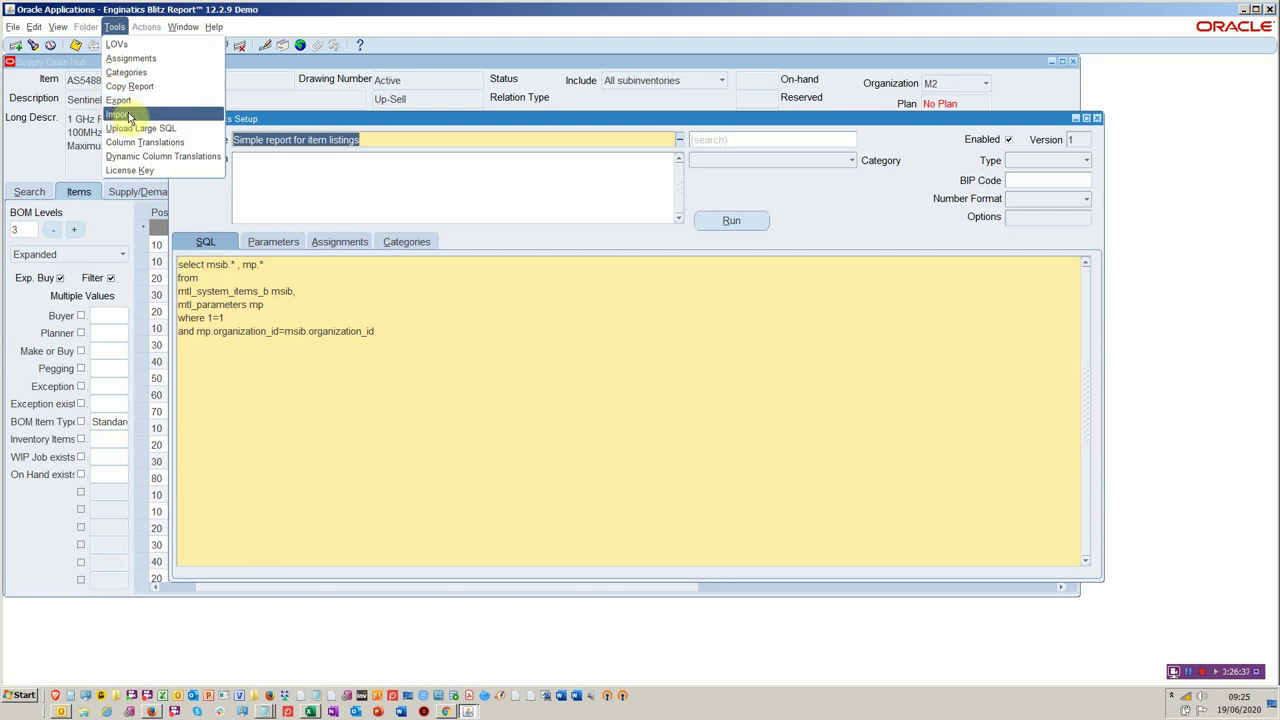
pyautogui.click(496, 312)
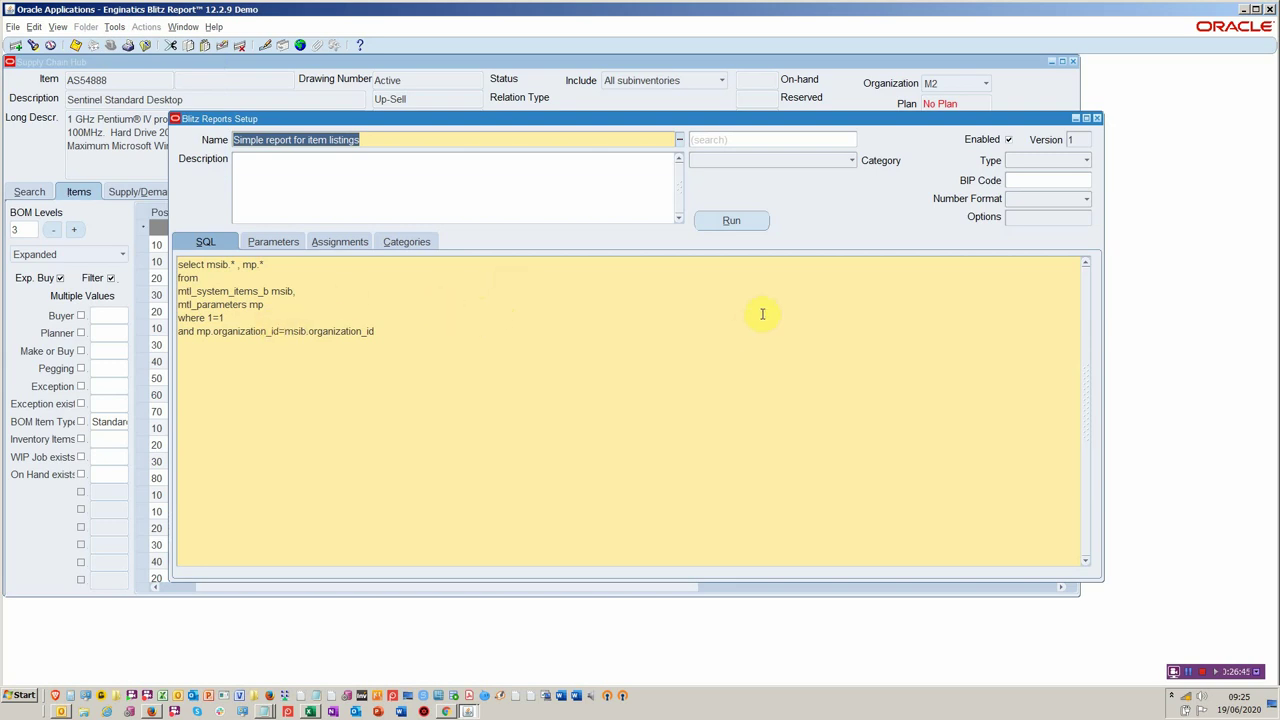
# Run the item listings report for organization M2 using the Item list template, and return from its Excel output to Oracle Applications
pyautogui.click(729, 223)
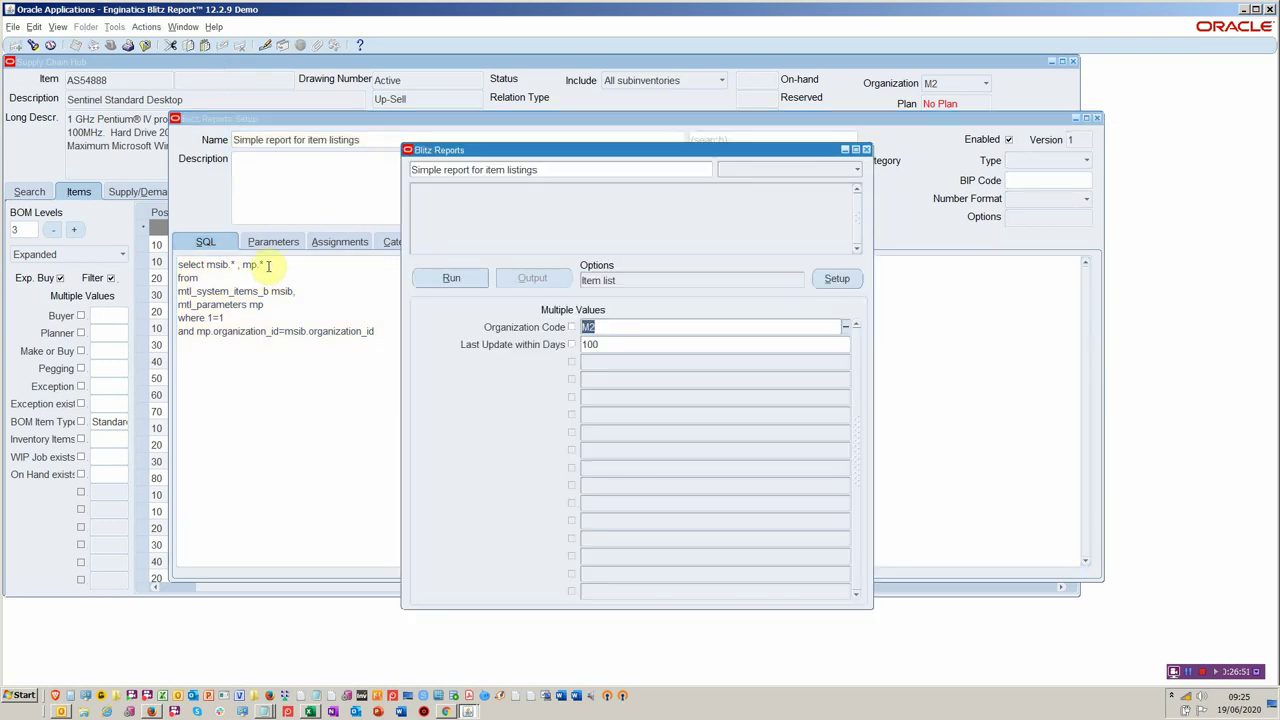
pyautogui.click(476, 280)
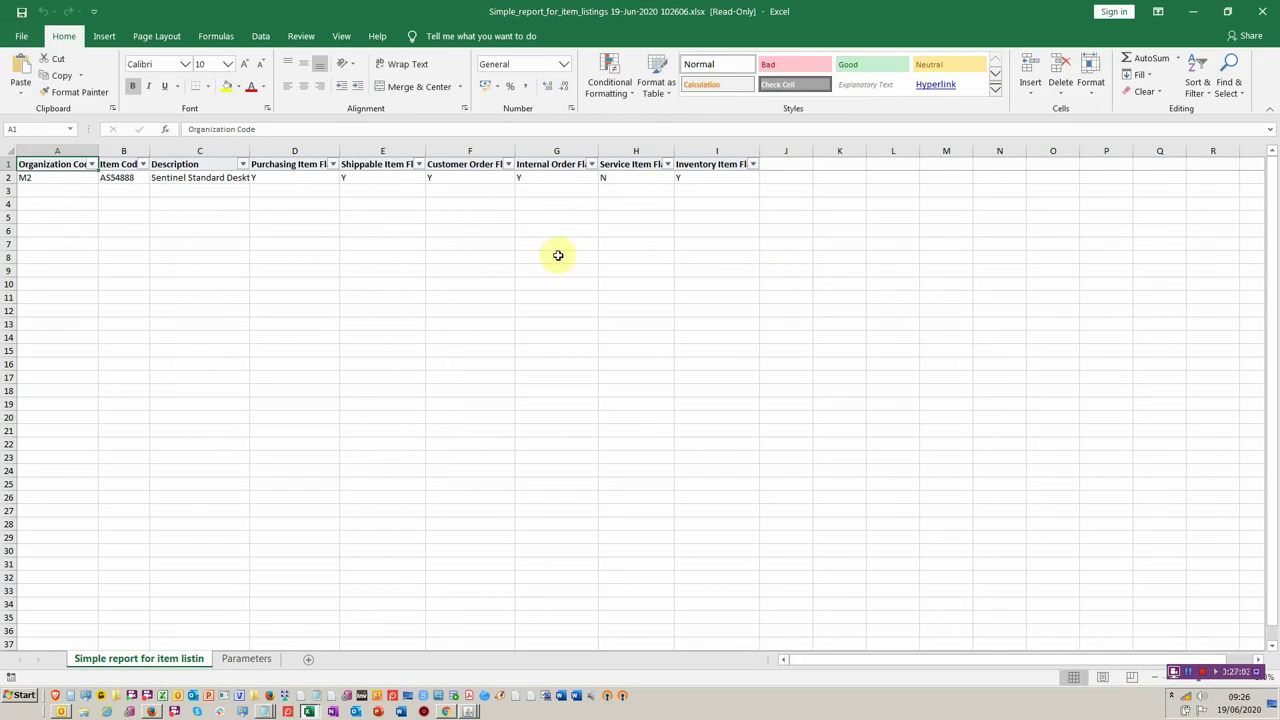
pyautogui.hotkey('alt', 'Tab')
pyautogui.press('Tab')
pyautogui.press('Tab')
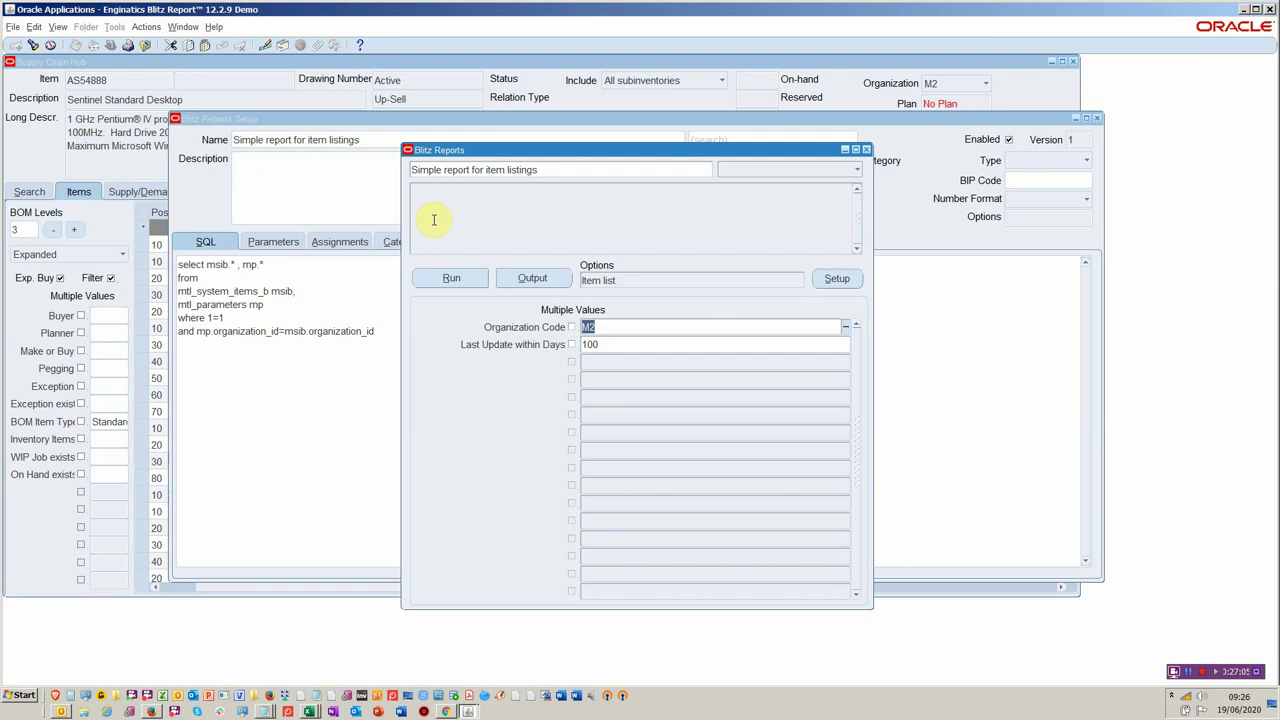
# Open the concurrent requests window and find all own requests from the last 7 days
pyautogui.click(58, 27)
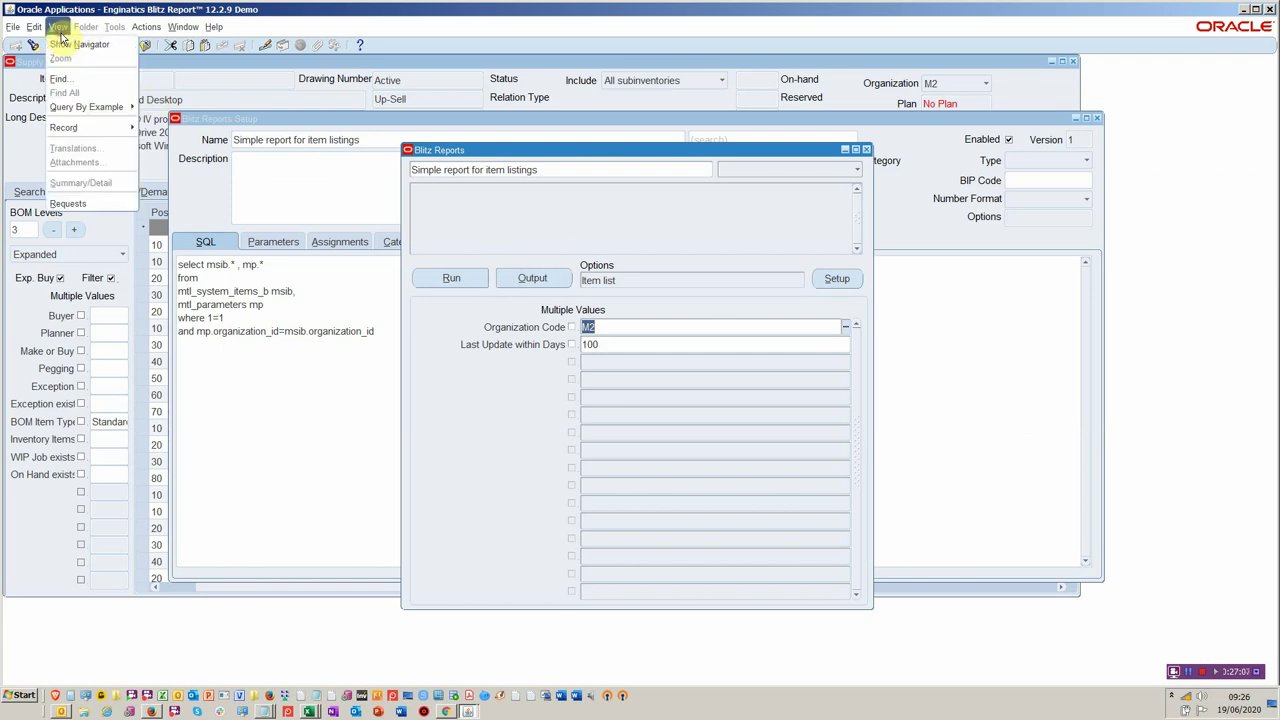
pyautogui.click(68, 204)
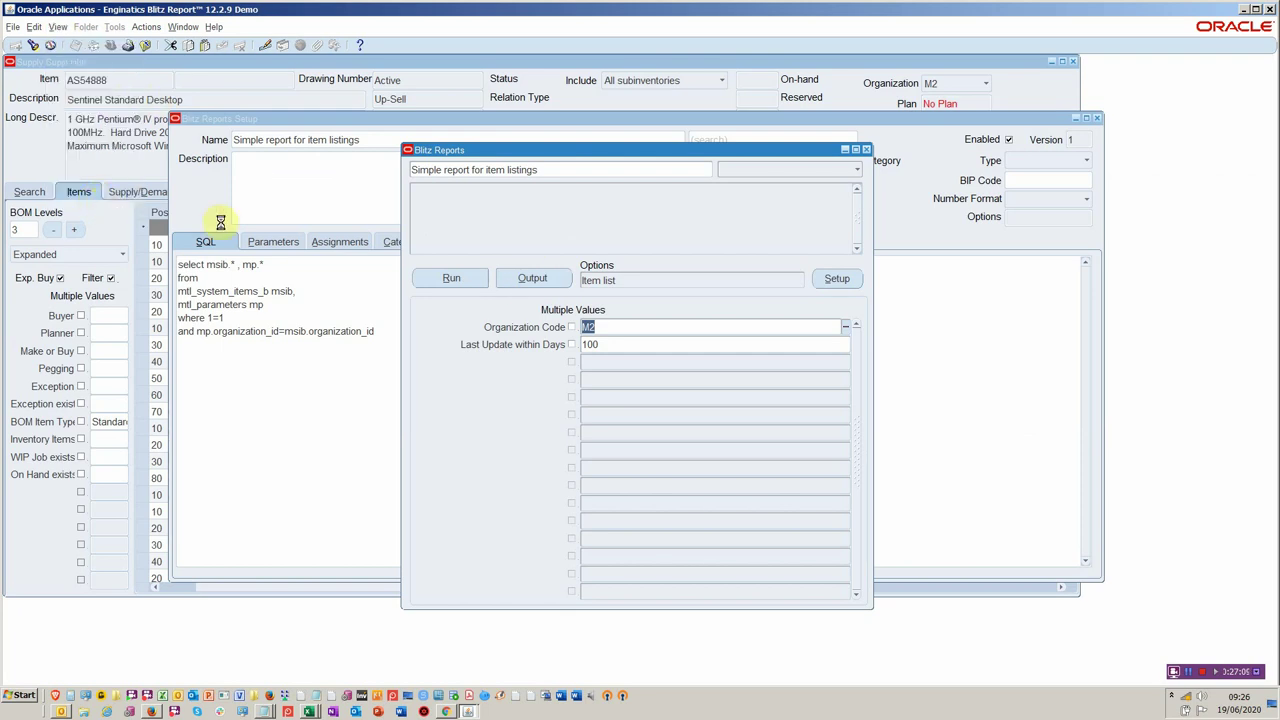
pyautogui.click(438, 403)
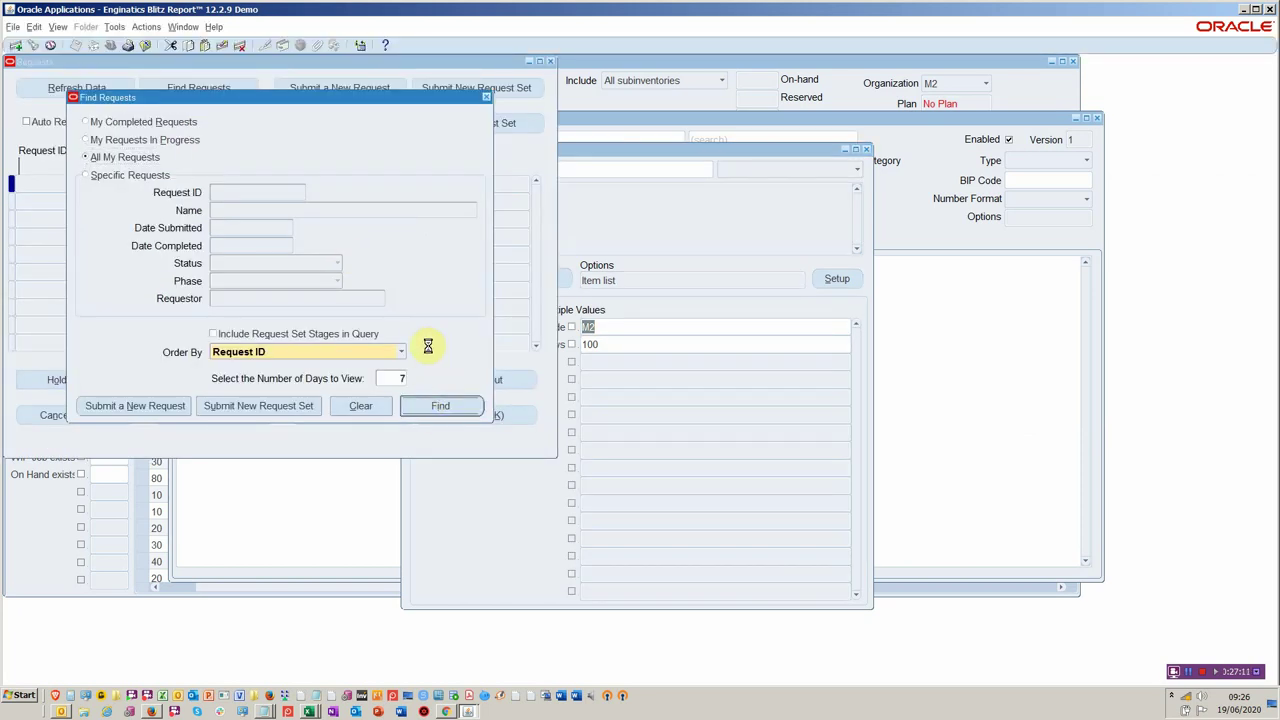
# Examine the name of the latest item listings request, and copy that request into a new submission
pyautogui.click(153, 177)
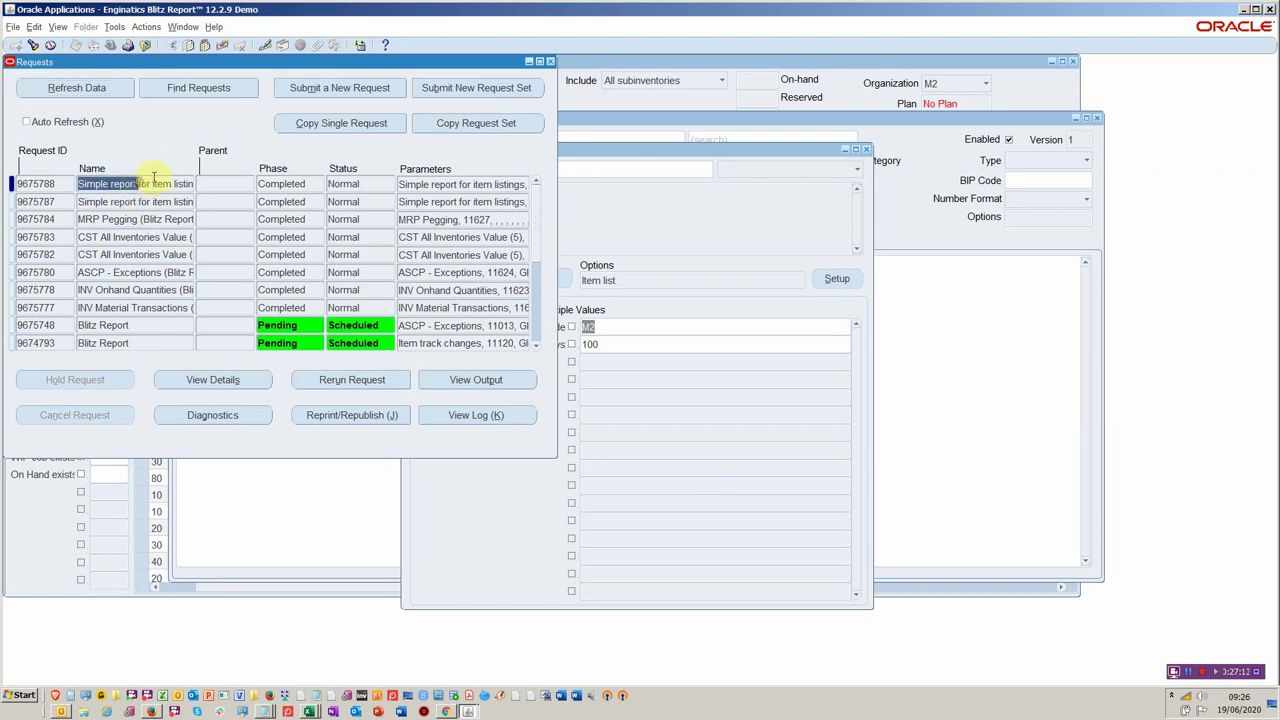
pyautogui.moveTo(147, 179); pyautogui.dragTo(200, 184)
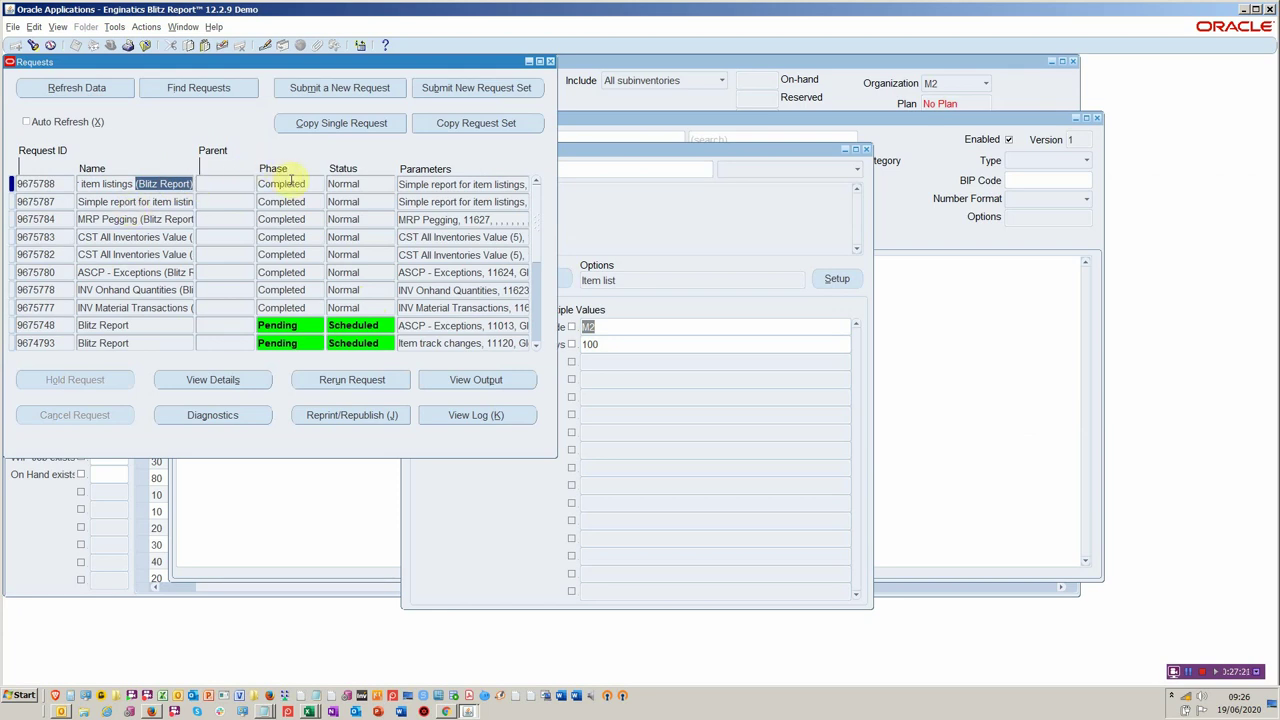
pyautogui.click(225, 181)
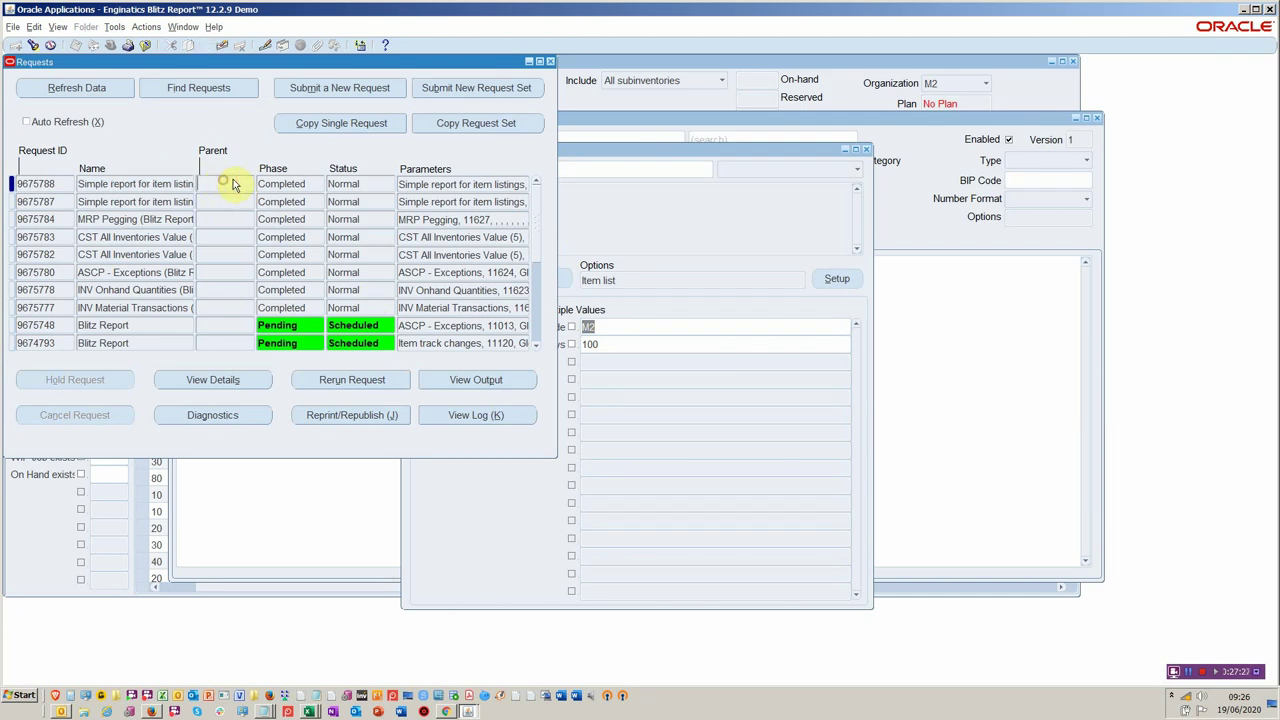
pyautogui.click(345, 130)
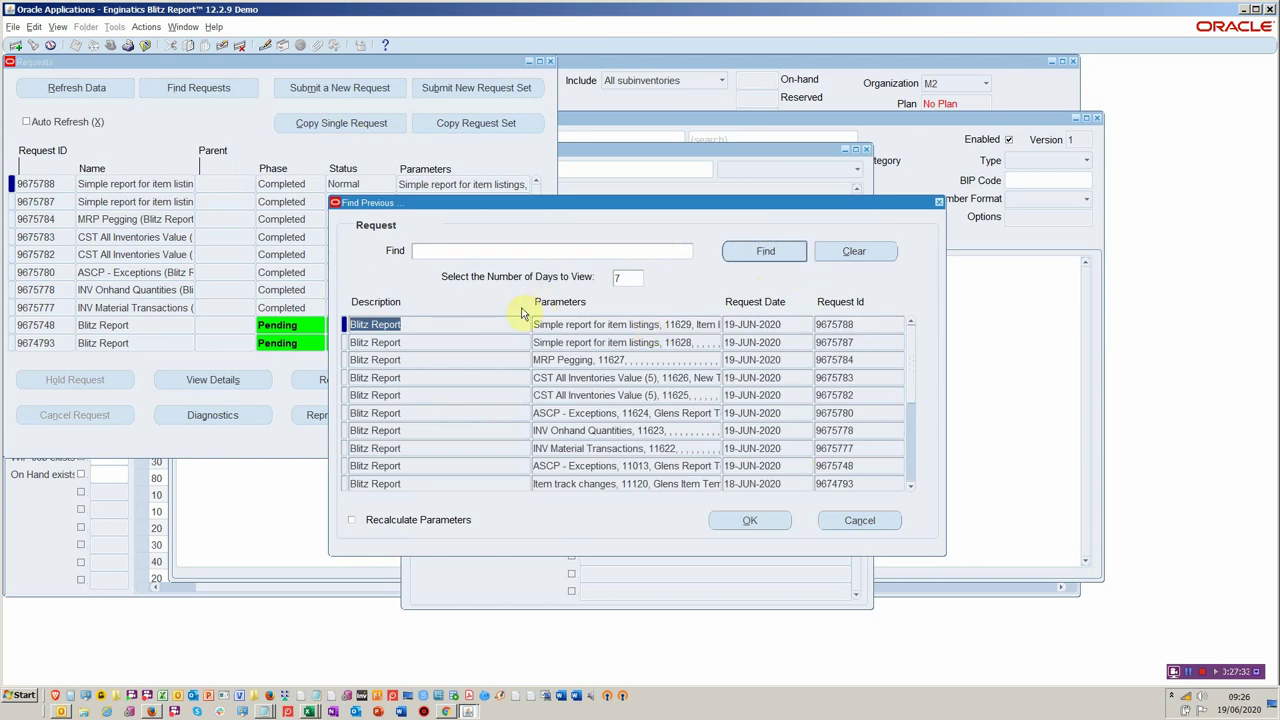
pyautogui.click(753, 516)
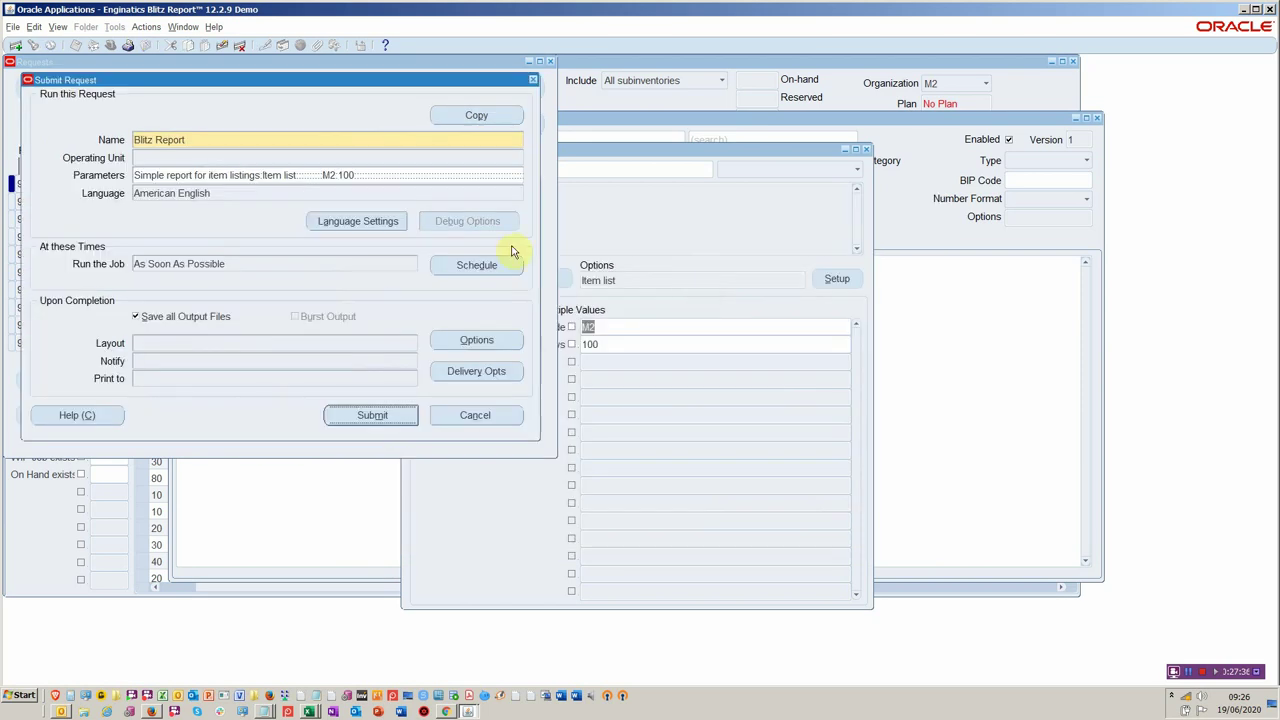
# Schedule the copied request for every Monday to Friday without an end date, and submit it without creating another request
pyautogui.click(456, 265)
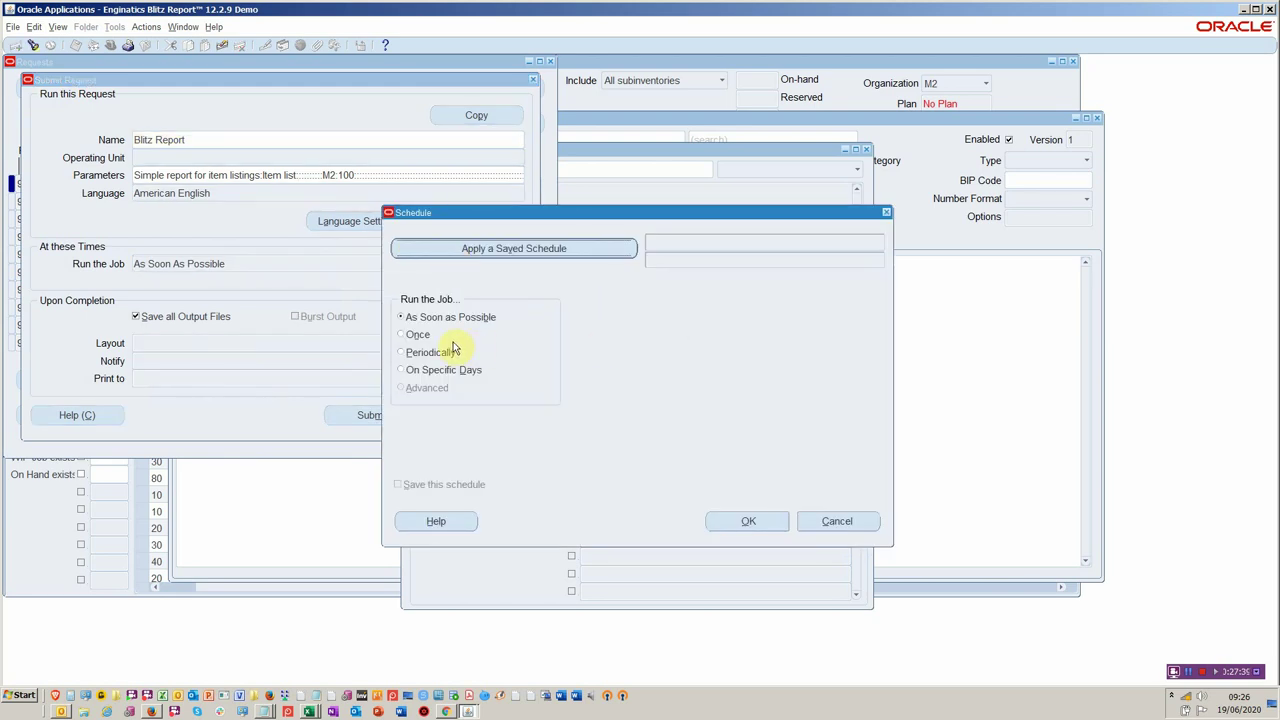
pyautogui.click(450, 351)
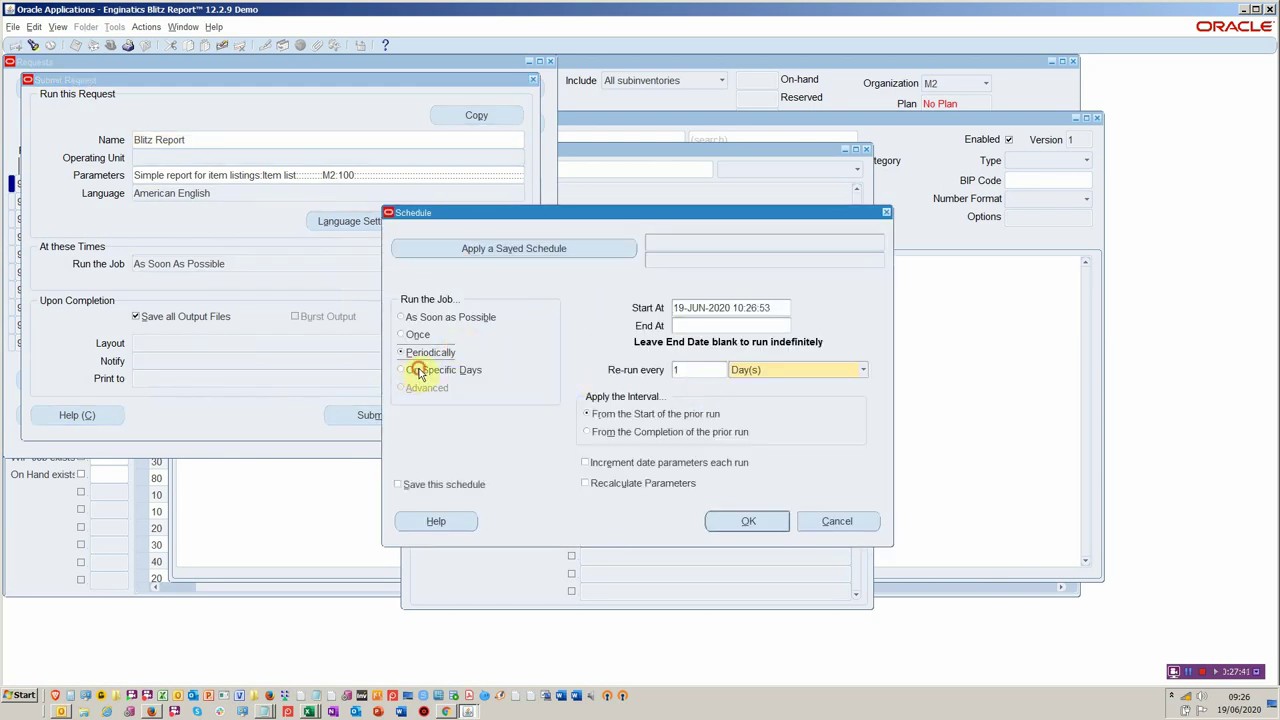
pyautogui.click(420, 372)
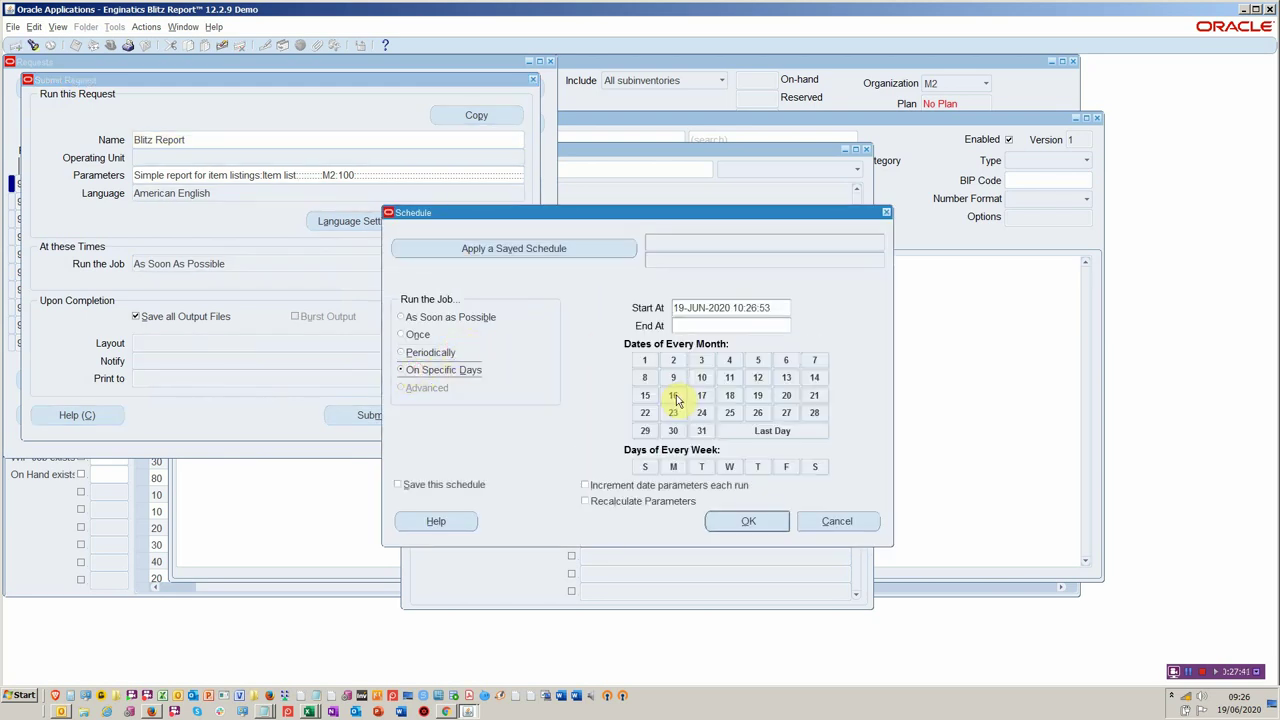
pyautogui.click(676, 465)
pyautogui.click(701, 467)
pyautogui.click(729, 467)
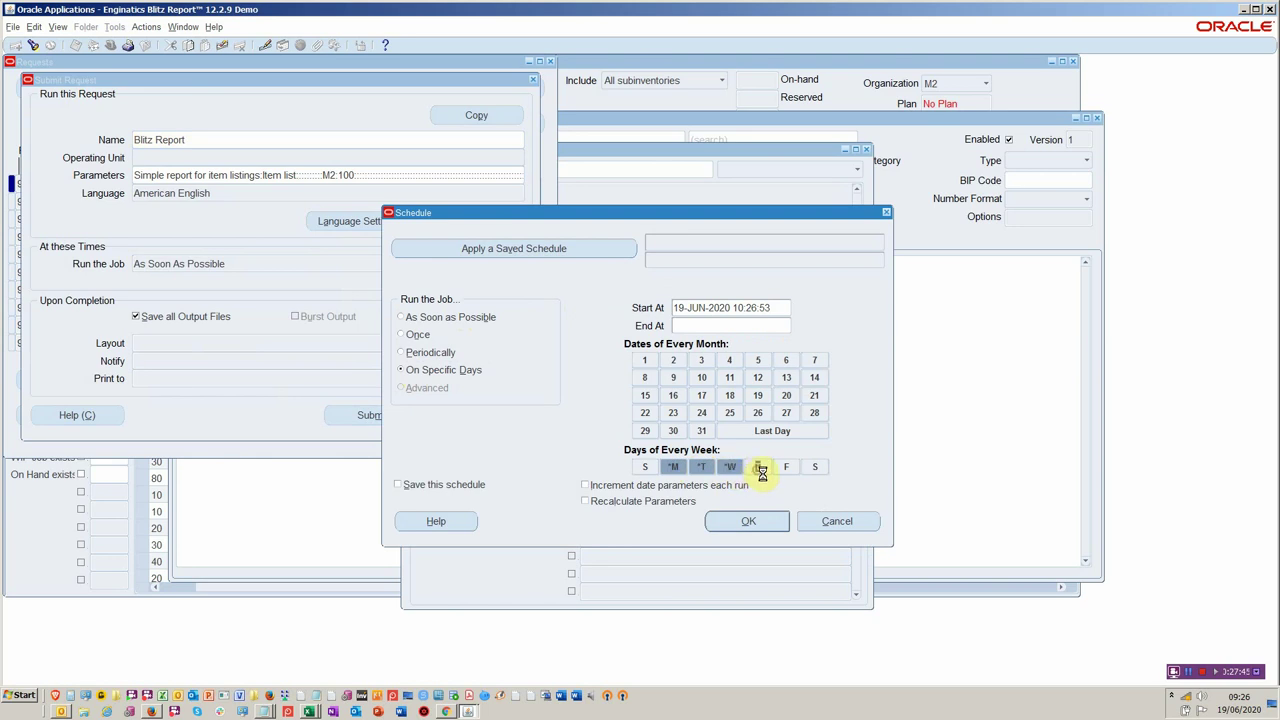
pyautogui.click(786, 467)
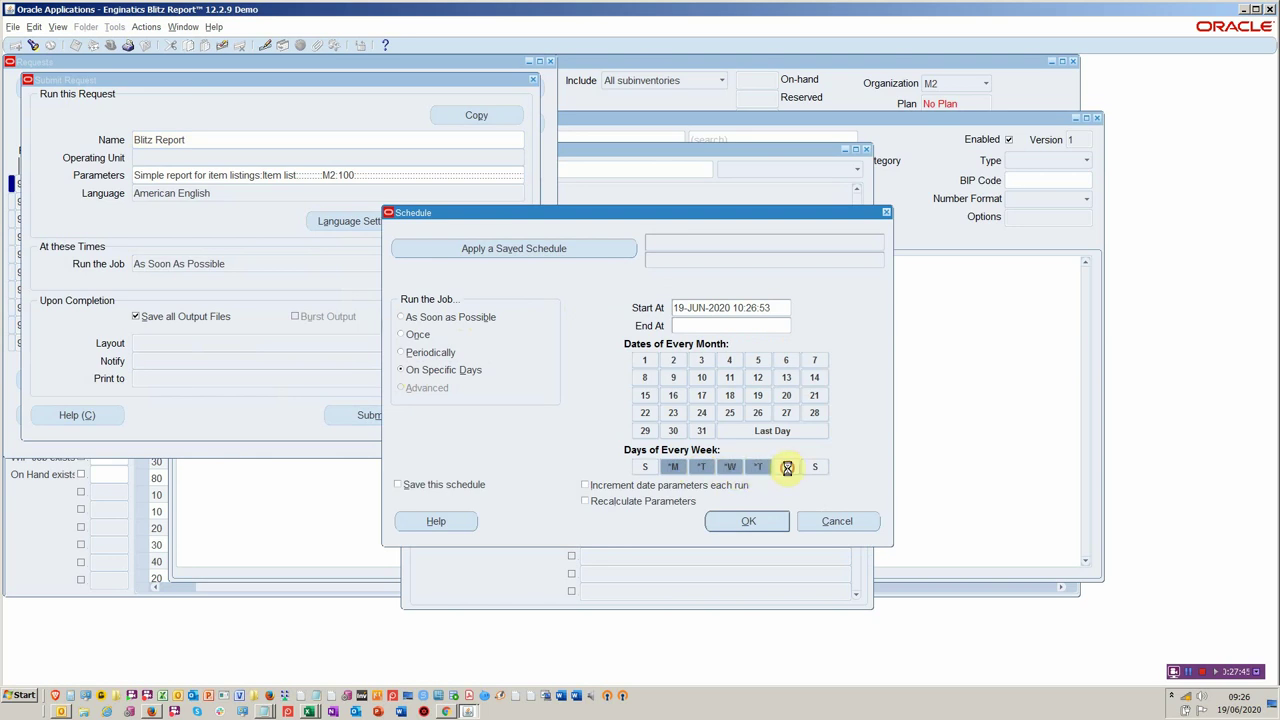
pyautogui.click(740, 521)
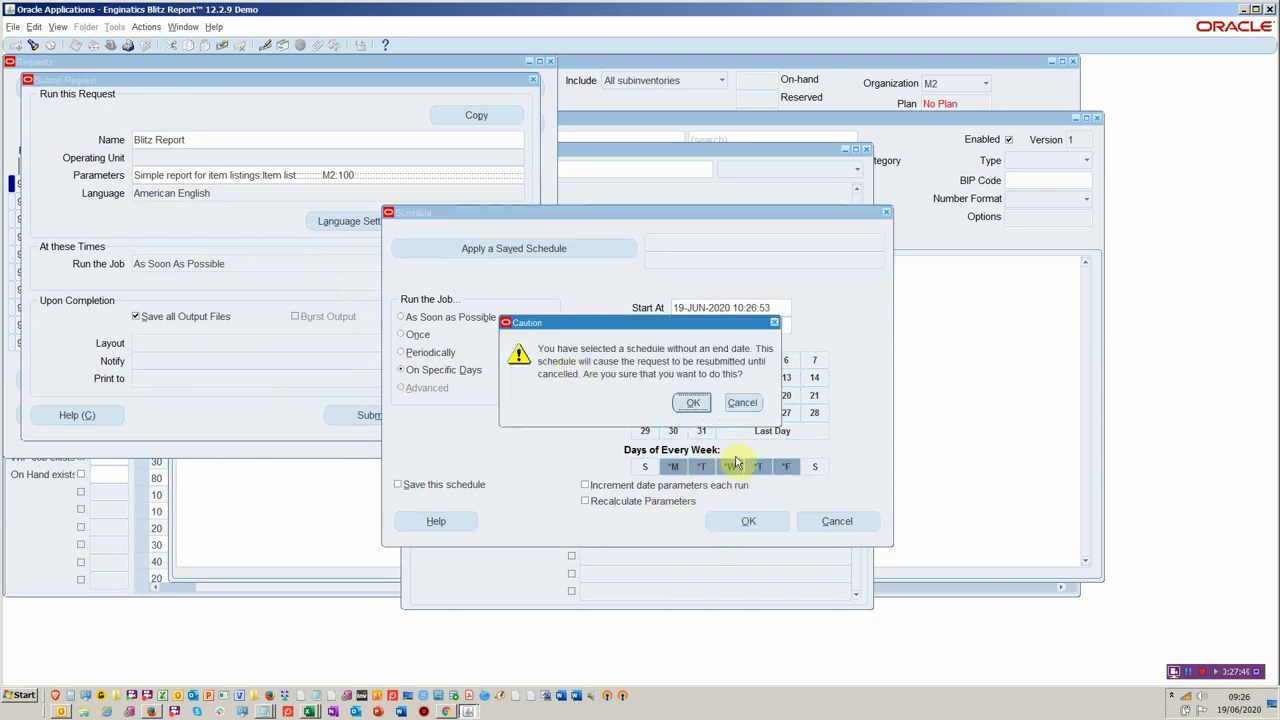
pyautogui.click(697, 402)
pyautogui.click(398, 415)
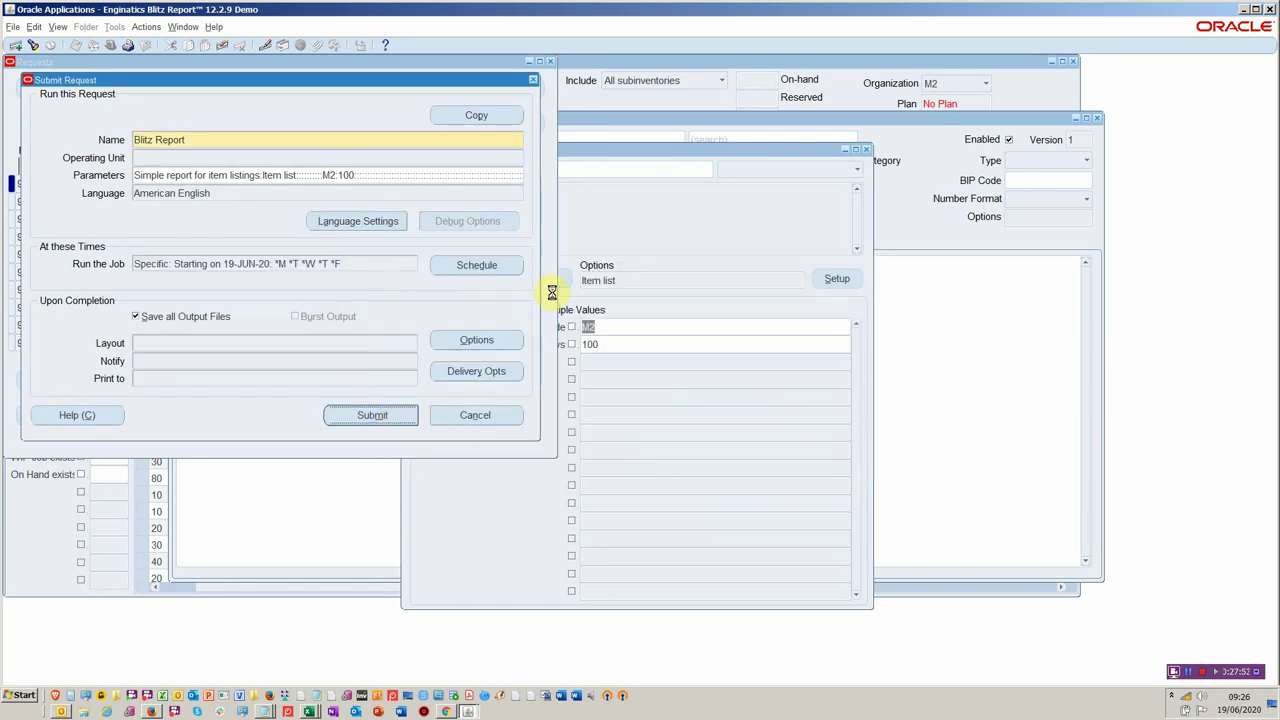
pyautogui.click(680, 408)
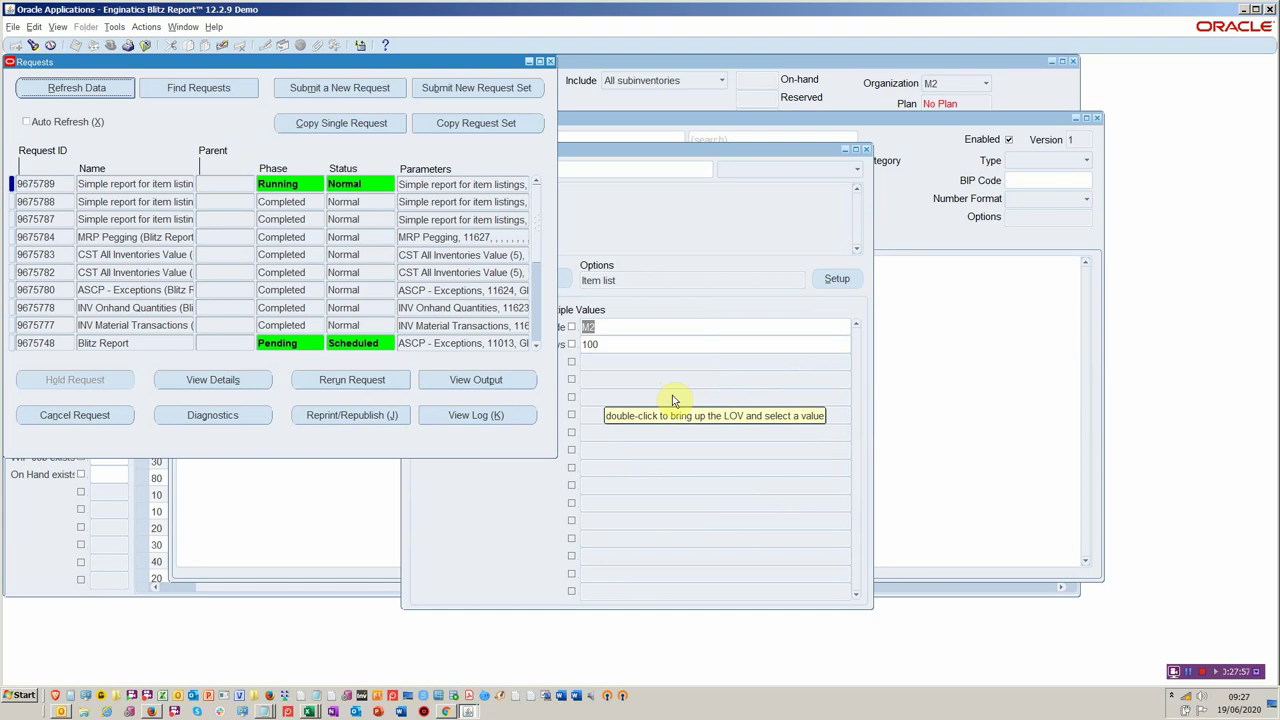
# Return to the Supply Chain Hub's item list and expand the bill of AS54888 to 4 BOM levels
pyautogui.click(670, 324)
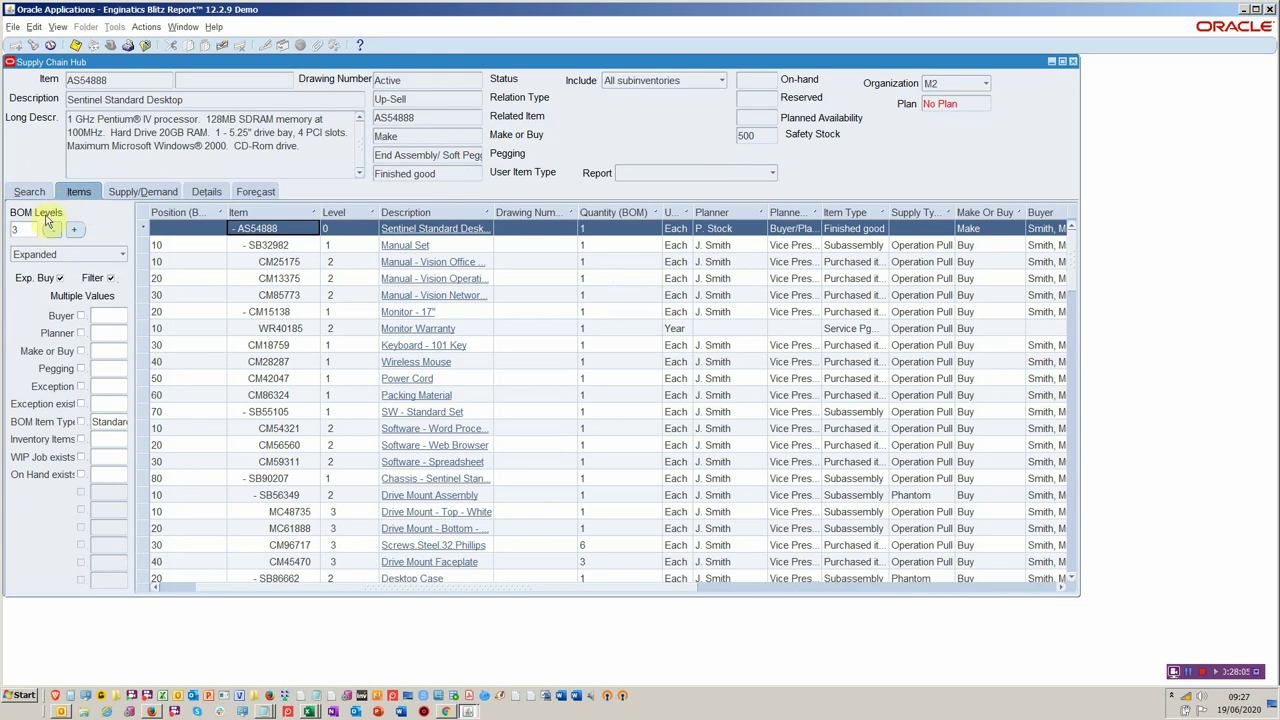
pyautogui.click(75, 230)
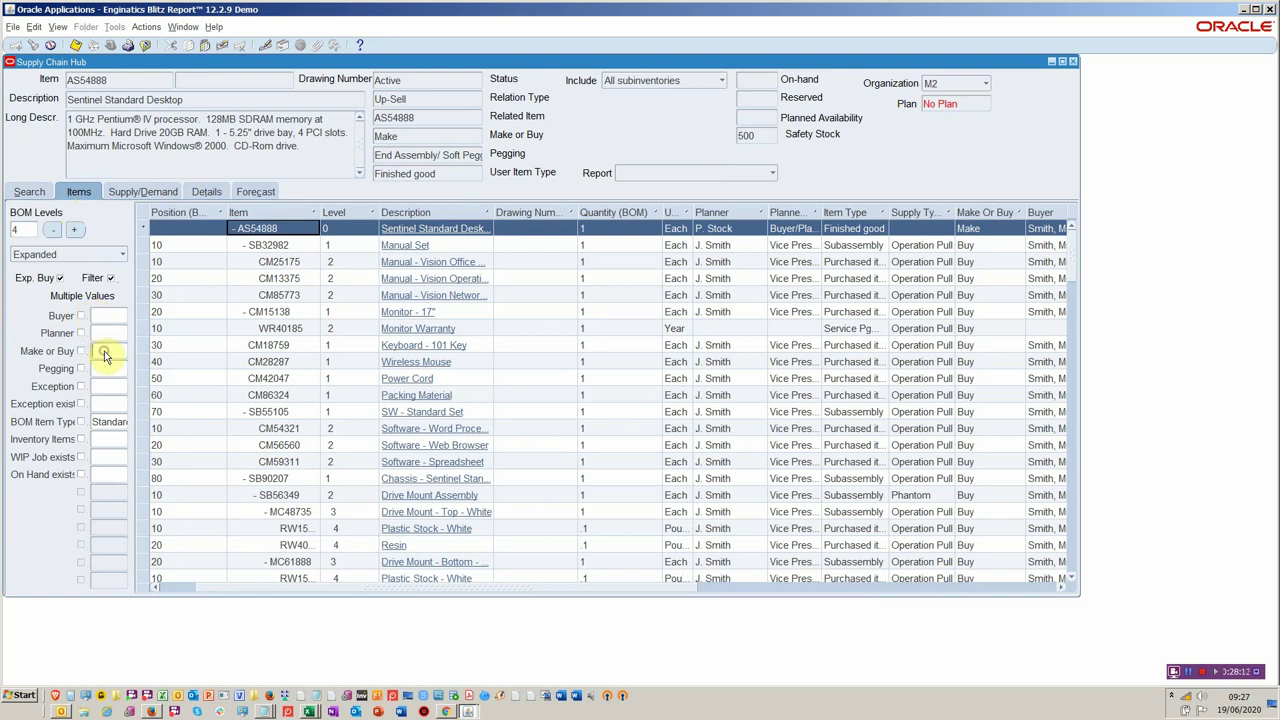
# Filter the bill of materials to items with Make or Buy set to Buy, and switch filtering off again
pyautogui.click(105, 351)
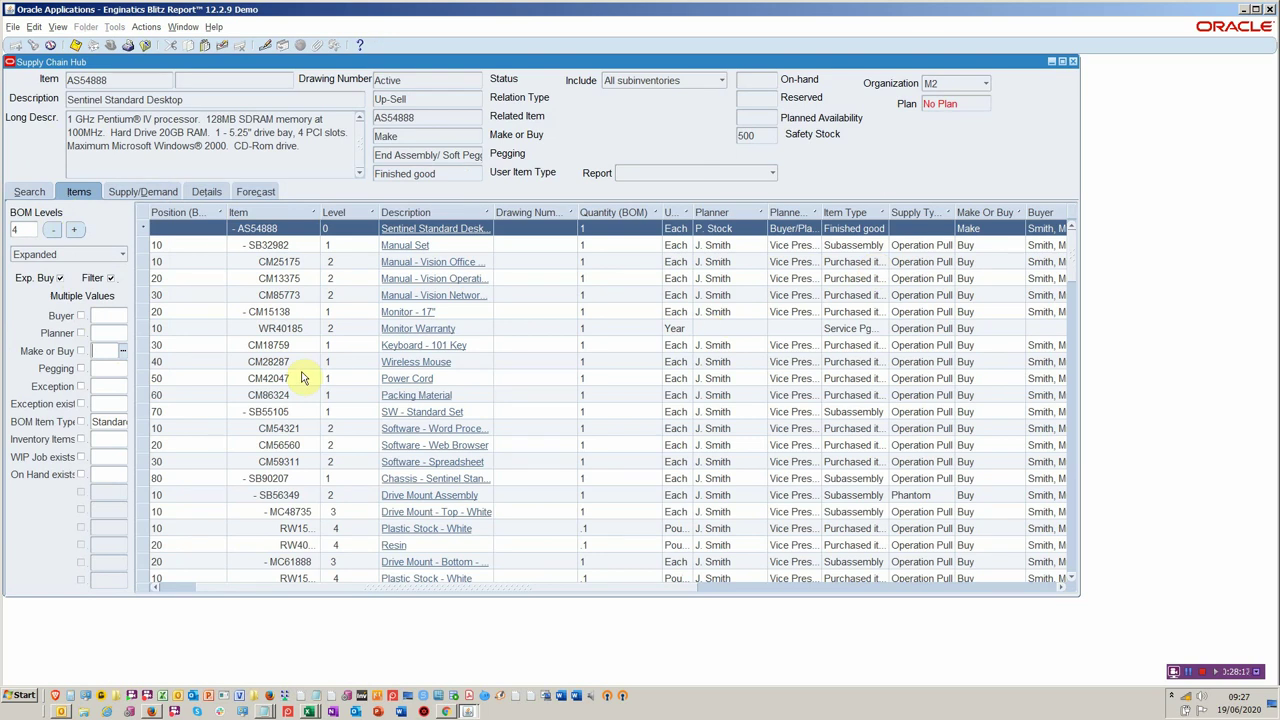
pyautogui.press('Tab')
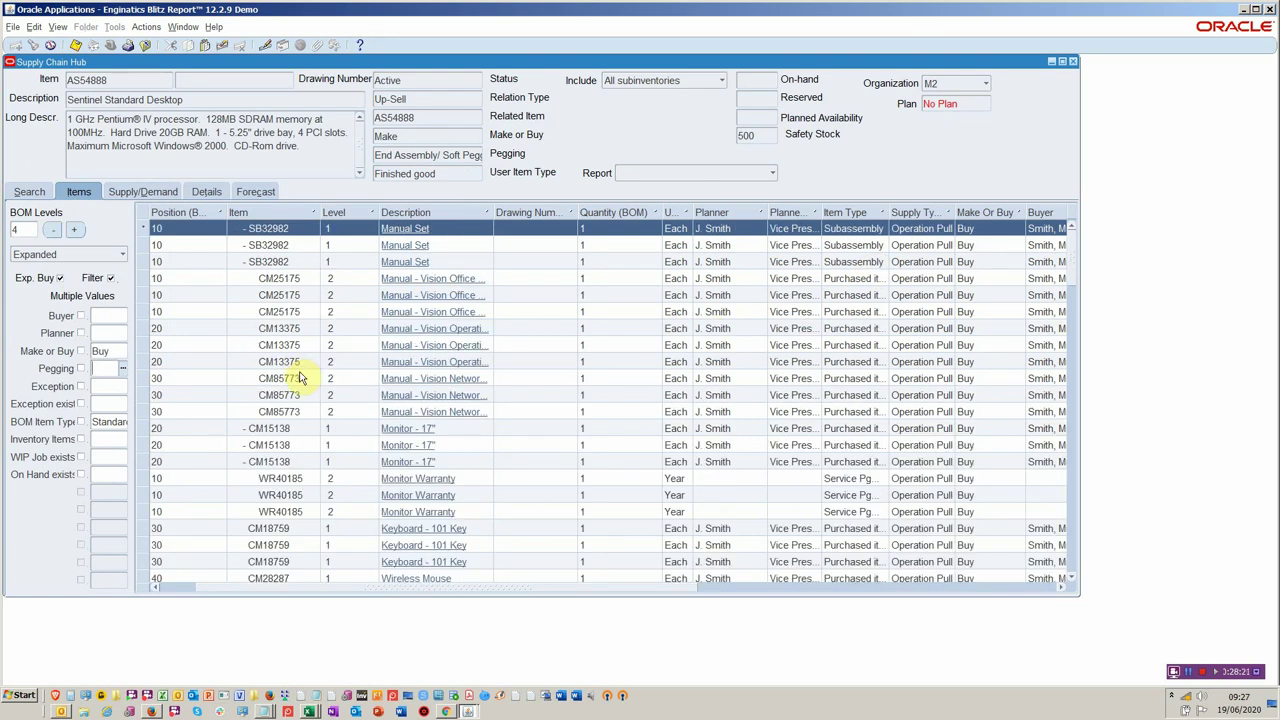
pyautogui.click(111, 279)
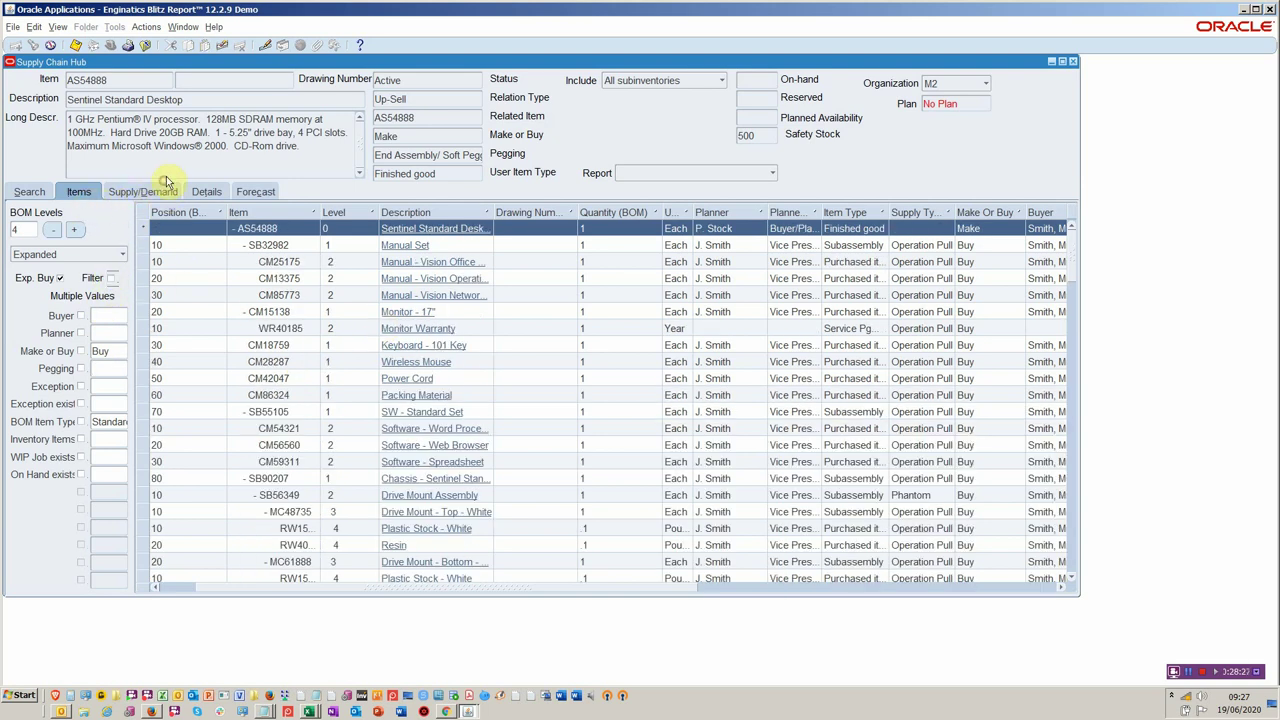
# View the supply and demand for item AS54888, and return to its bill of materials
pyautogui.click(167, 195)
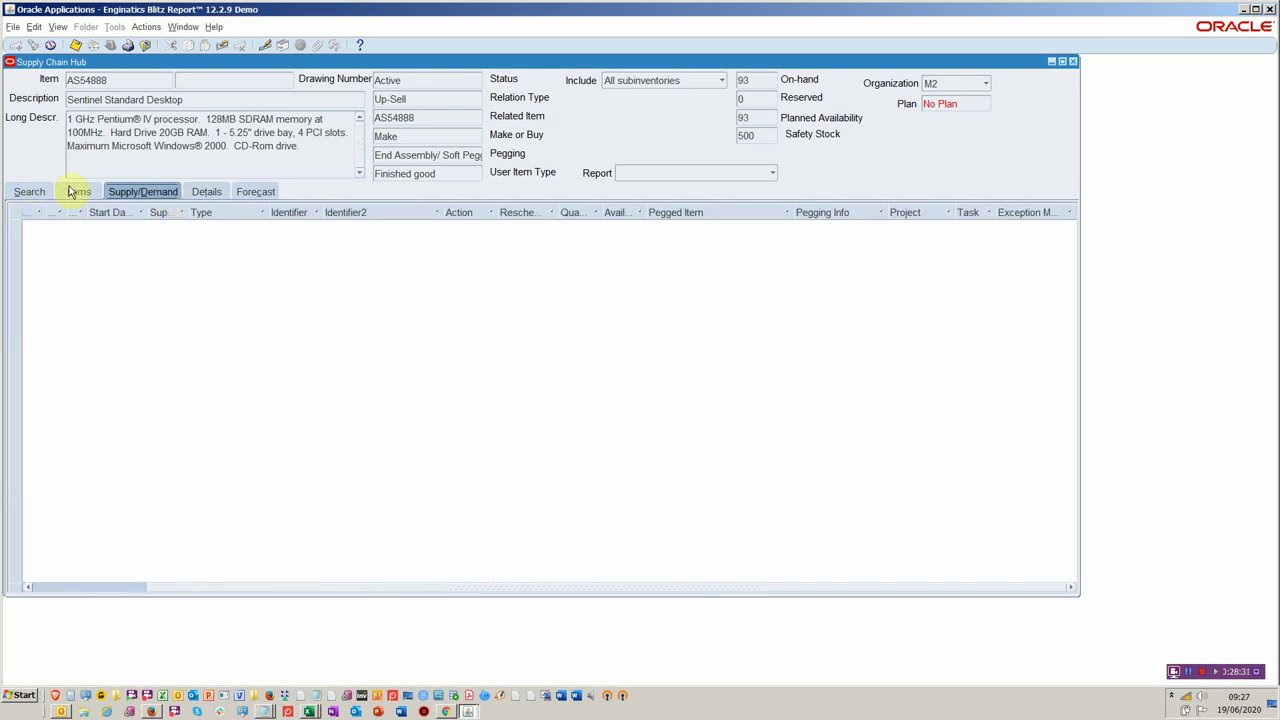
pyautogui.click(80, 193)
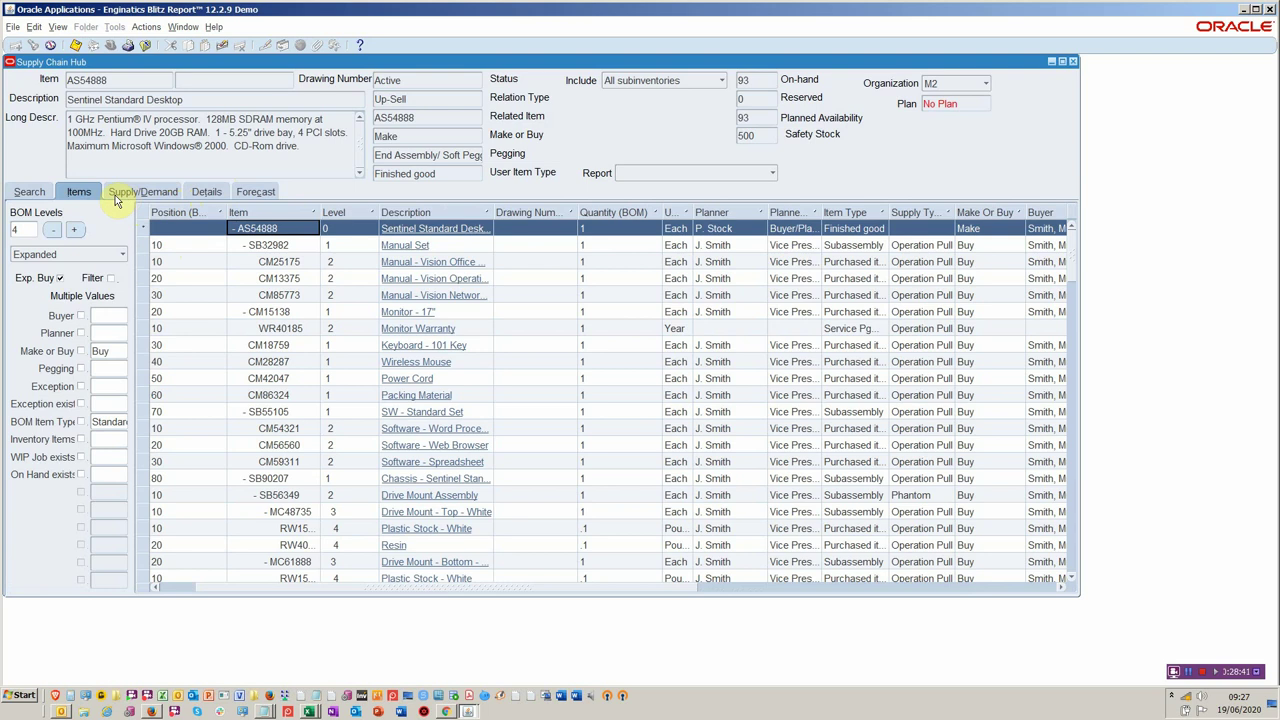
pyautogui.click(79, 193)
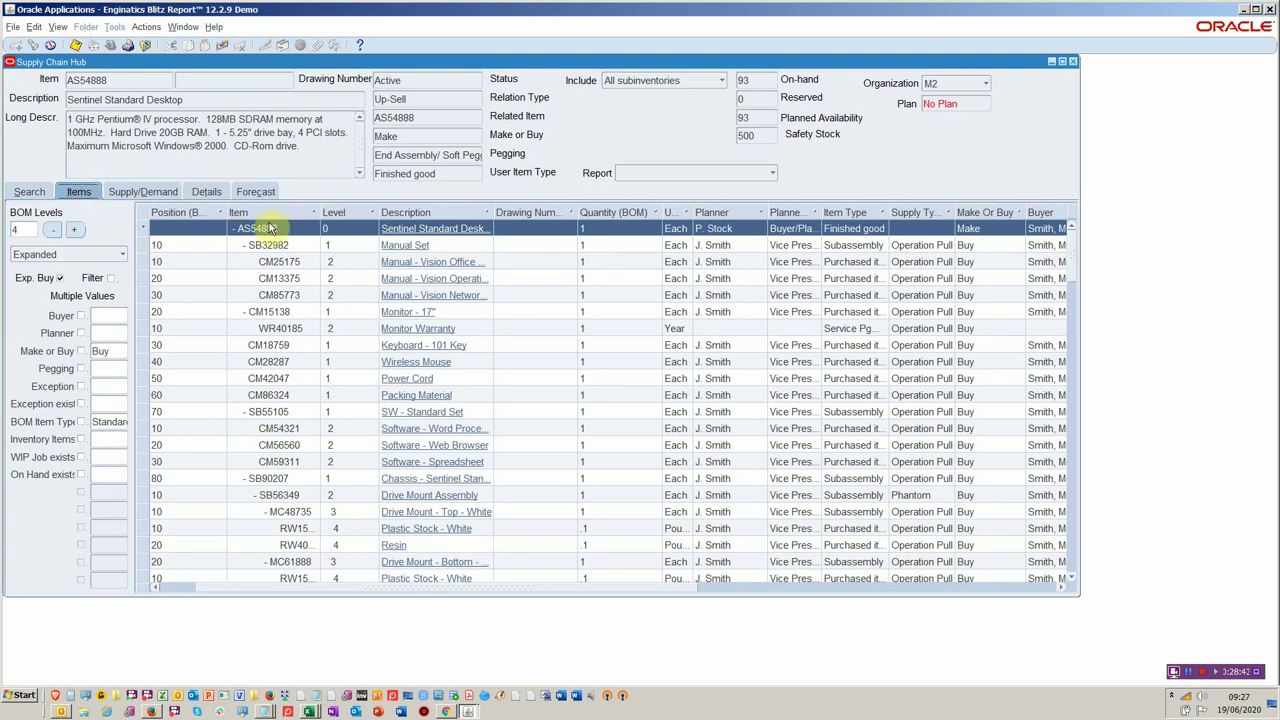
# Open the hub's search criteria, set Make or Buy to Make, and go to the Item-Number contains criterion
pyautogui.click(29, 191)
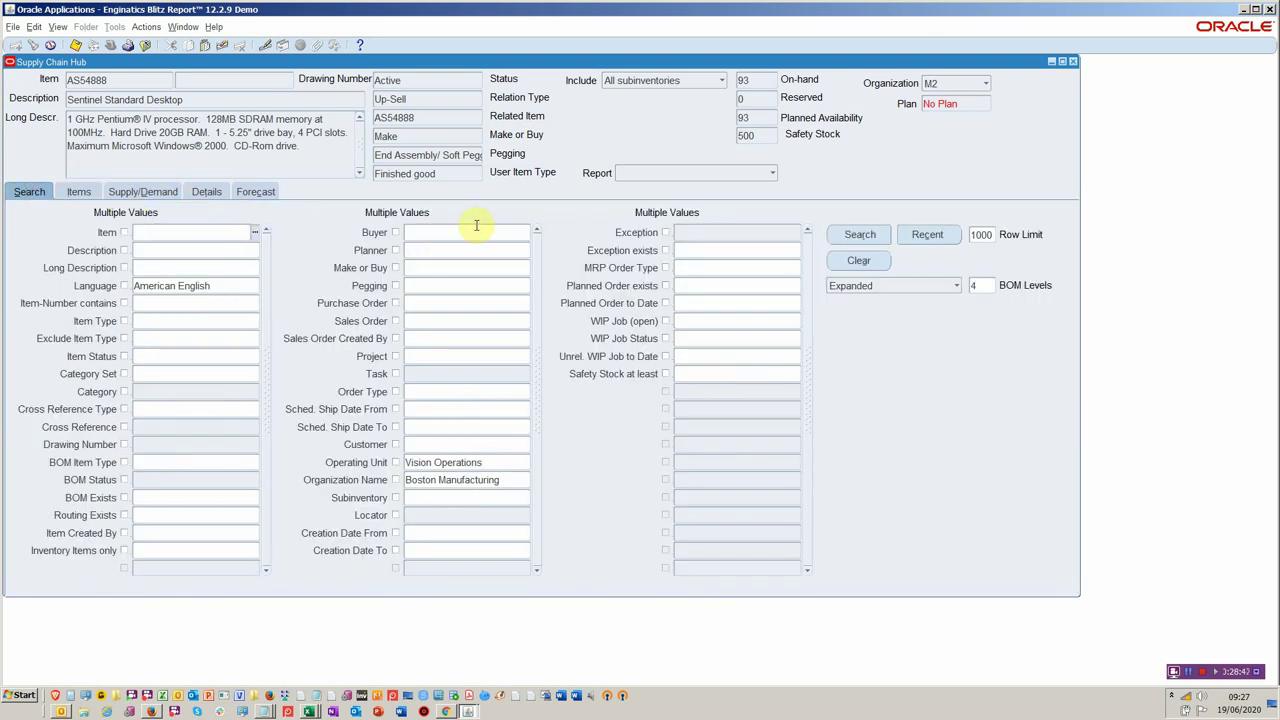
pyautogui.click(852, 240)
pyautogui.click(480, 262)
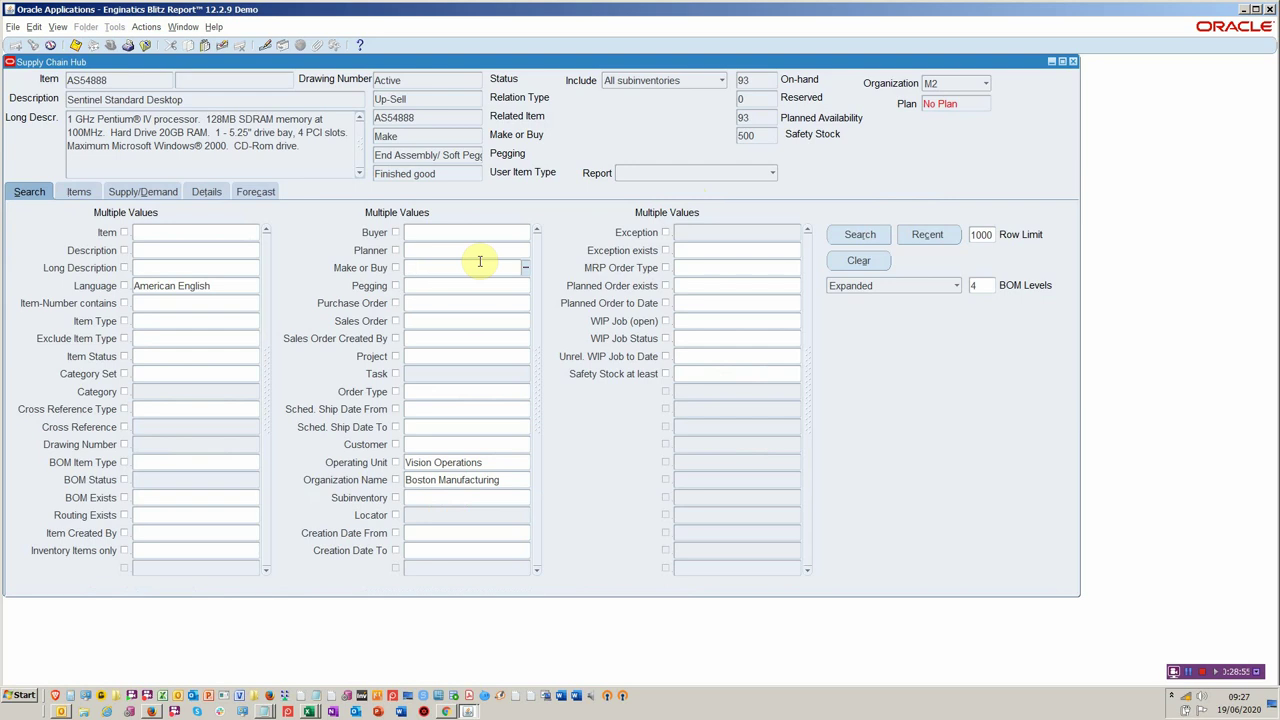
pyautogui.write('make')
pyautogui.press('Tab')
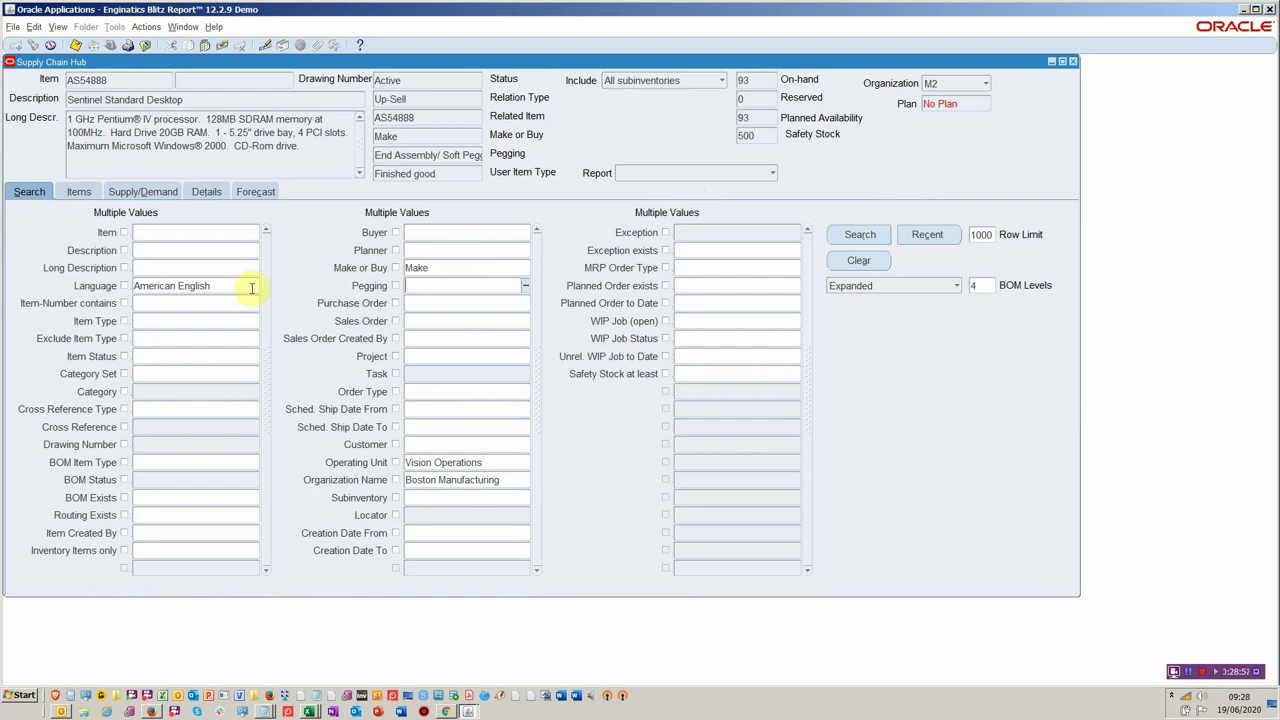
pyautogui.click(164, 320)
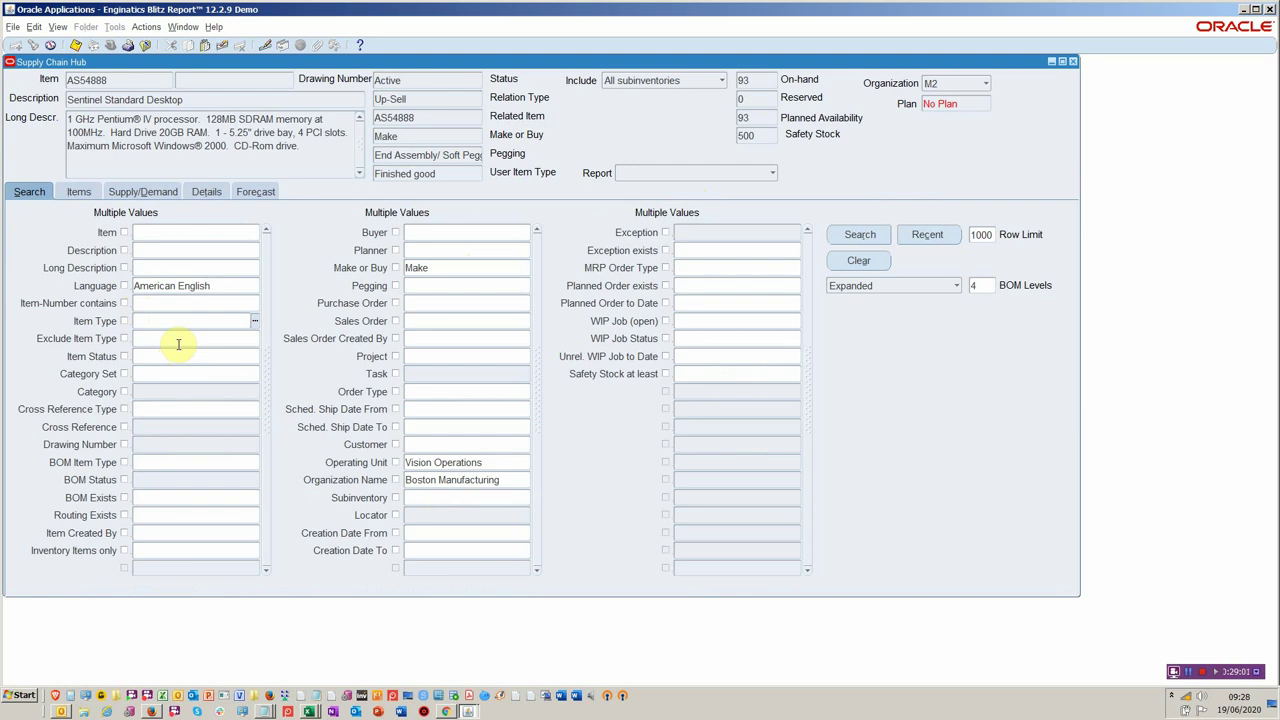
pyautogui.click(184, 304)
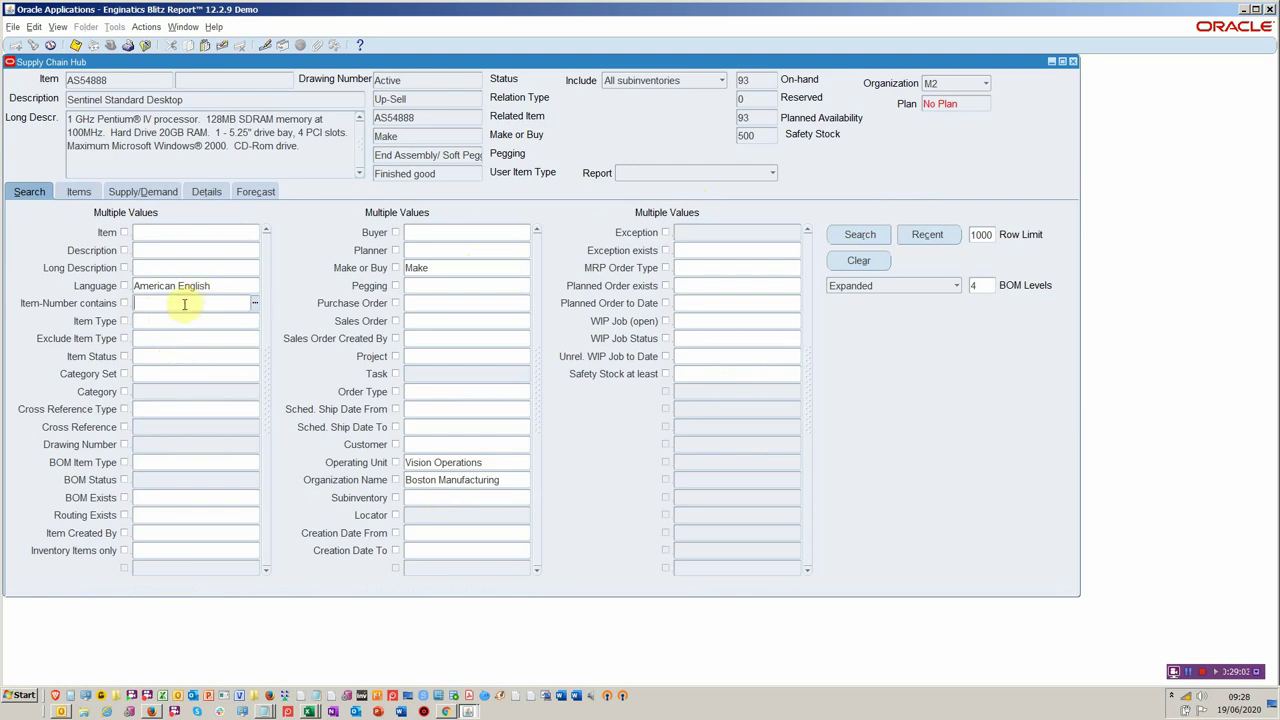
# Search Boston Manufacturing for Make items whose item number contains "as5"
pyautogui.write('as5')
pyautogui.press('Tab')
pyautogui.click(858, 235)
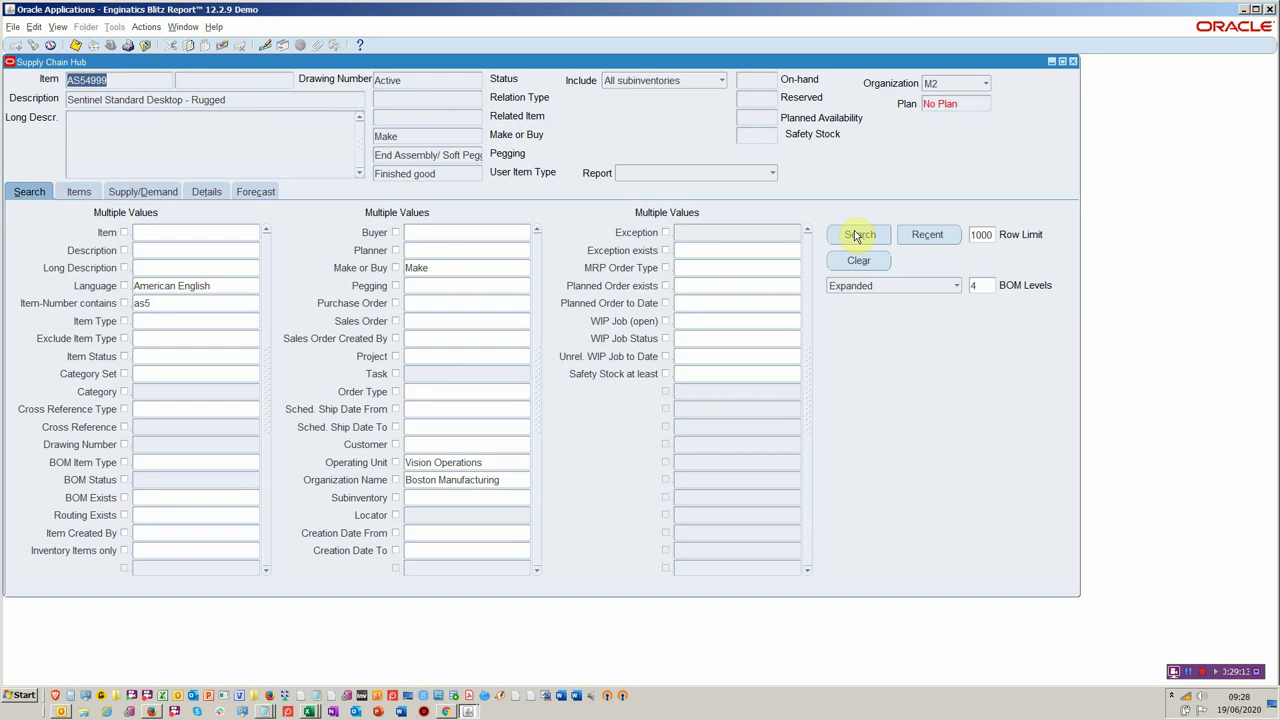
pyautogui.click(858, 235)
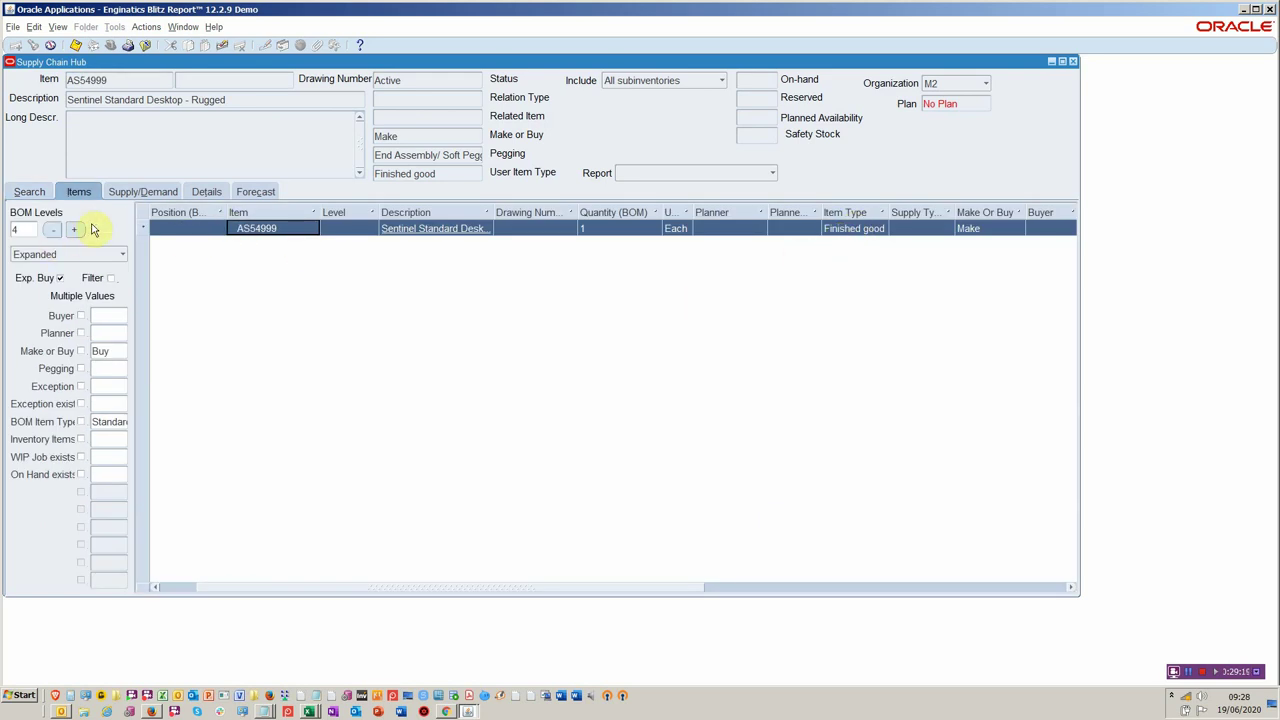
# Clear the Make or Buy and Item-Number contains criteria and search for all items in the organization
pyautogui.click(32, 191)
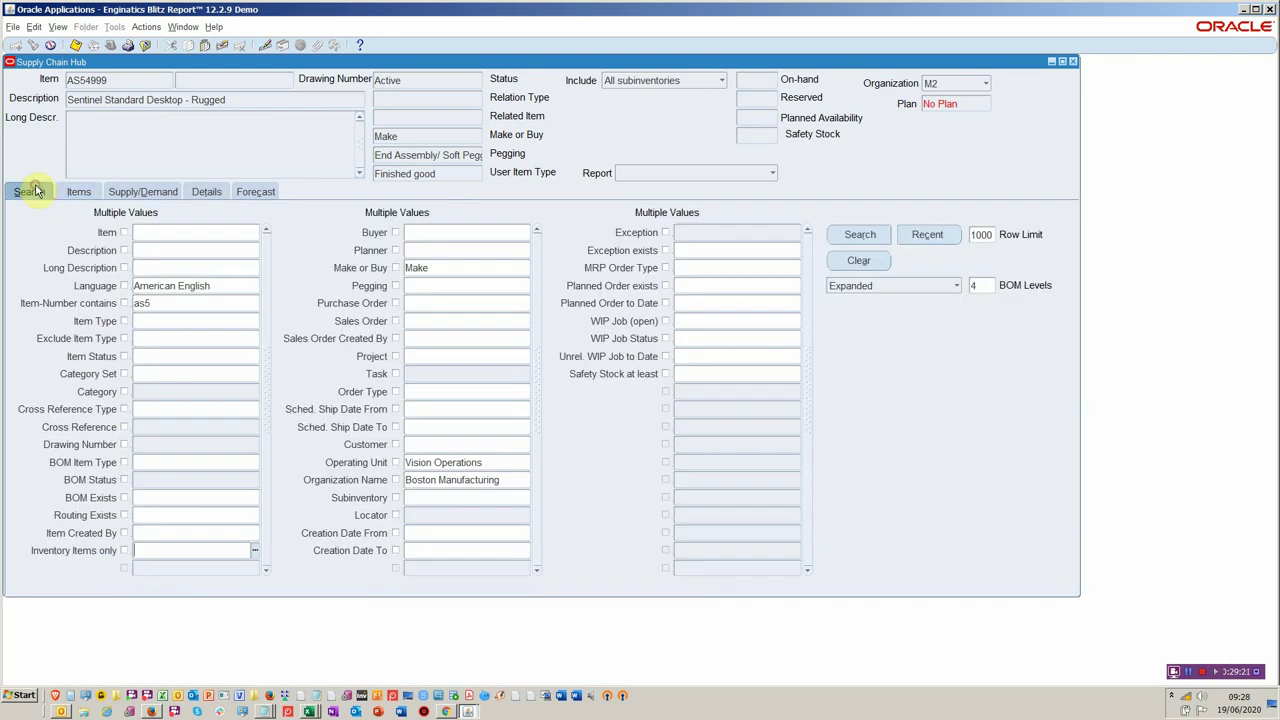
pyautogui.doubleClick(430, 267)
pyautogui.press('Delete')
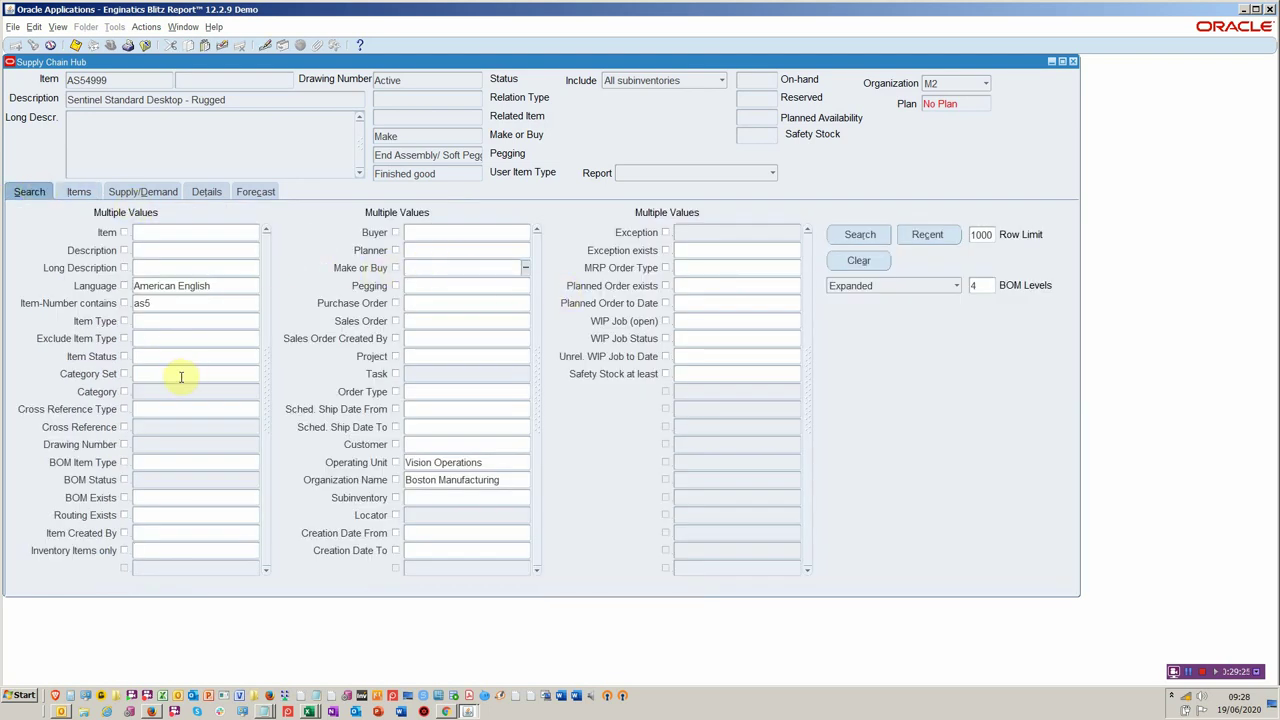
pyautogui.doubleClick(200, 310)
pyautogui.press('Delete')
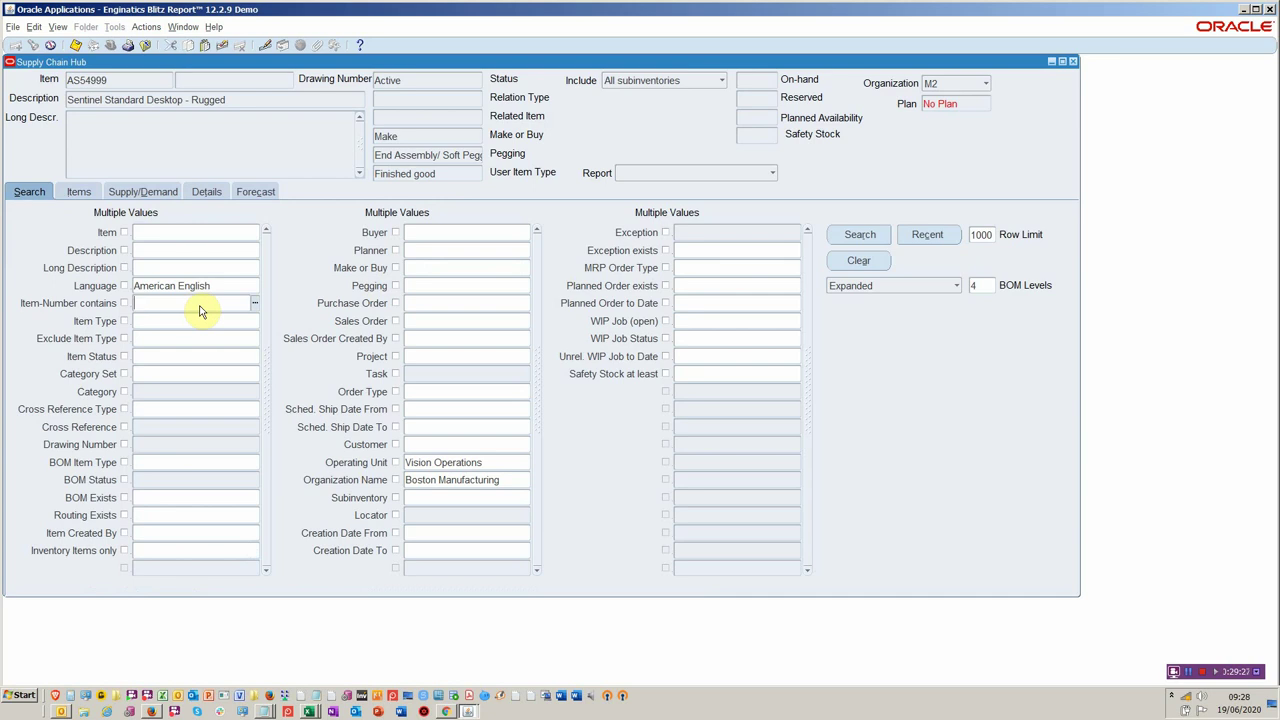
pyautogui.click(831, 236)
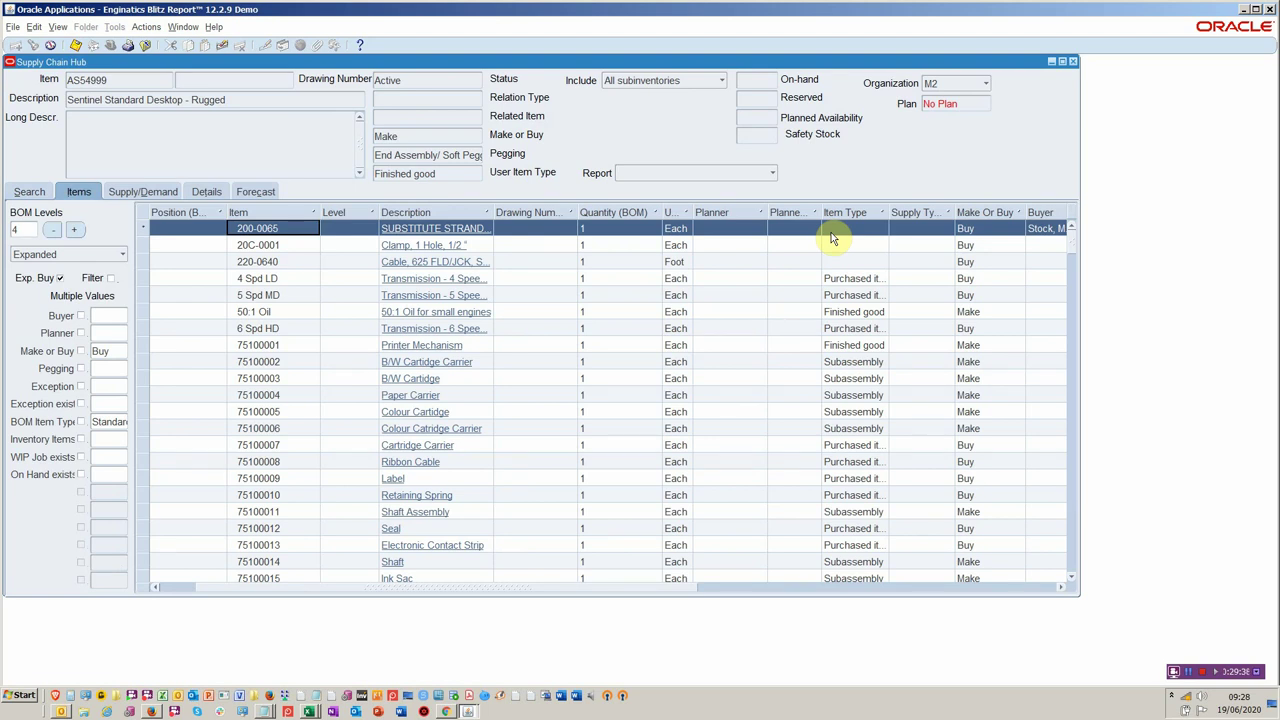
# Show the organization column of the item list, select item 200-0065 and check its supply and demand
pyautogui.click(172, 581)
pyautogui.click(172, 587)
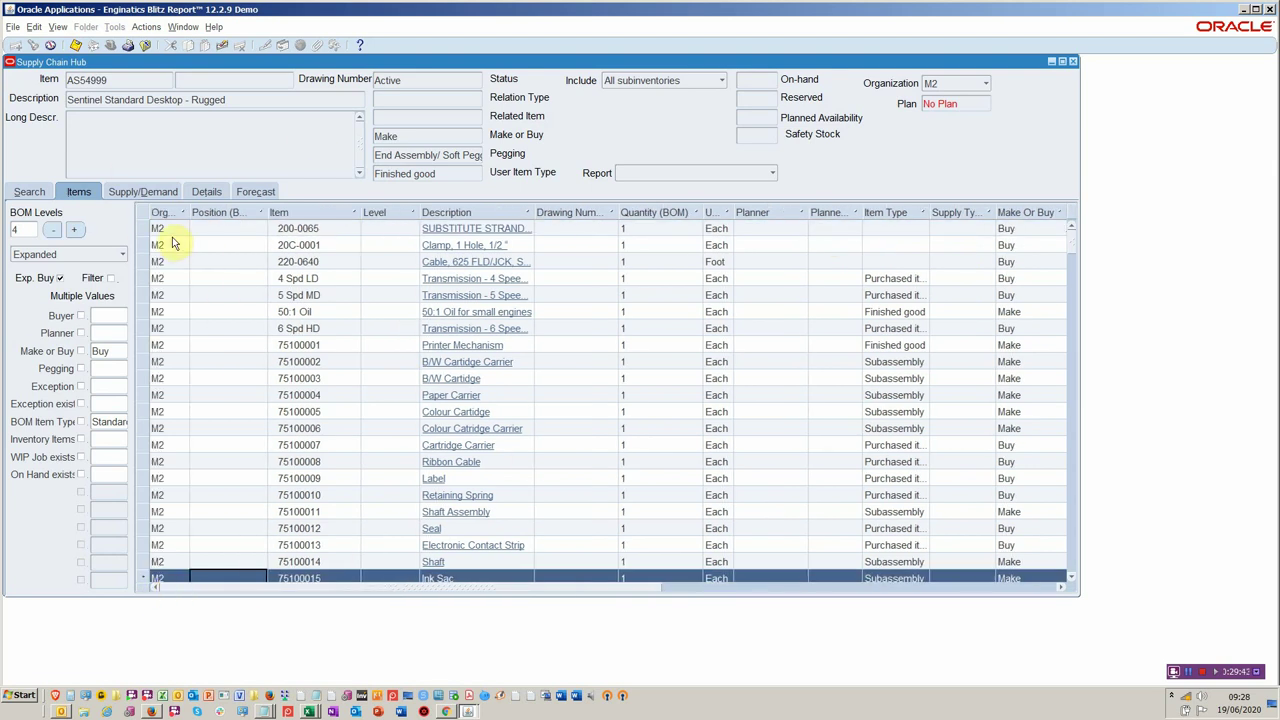
pyautogui.click(212, 231)
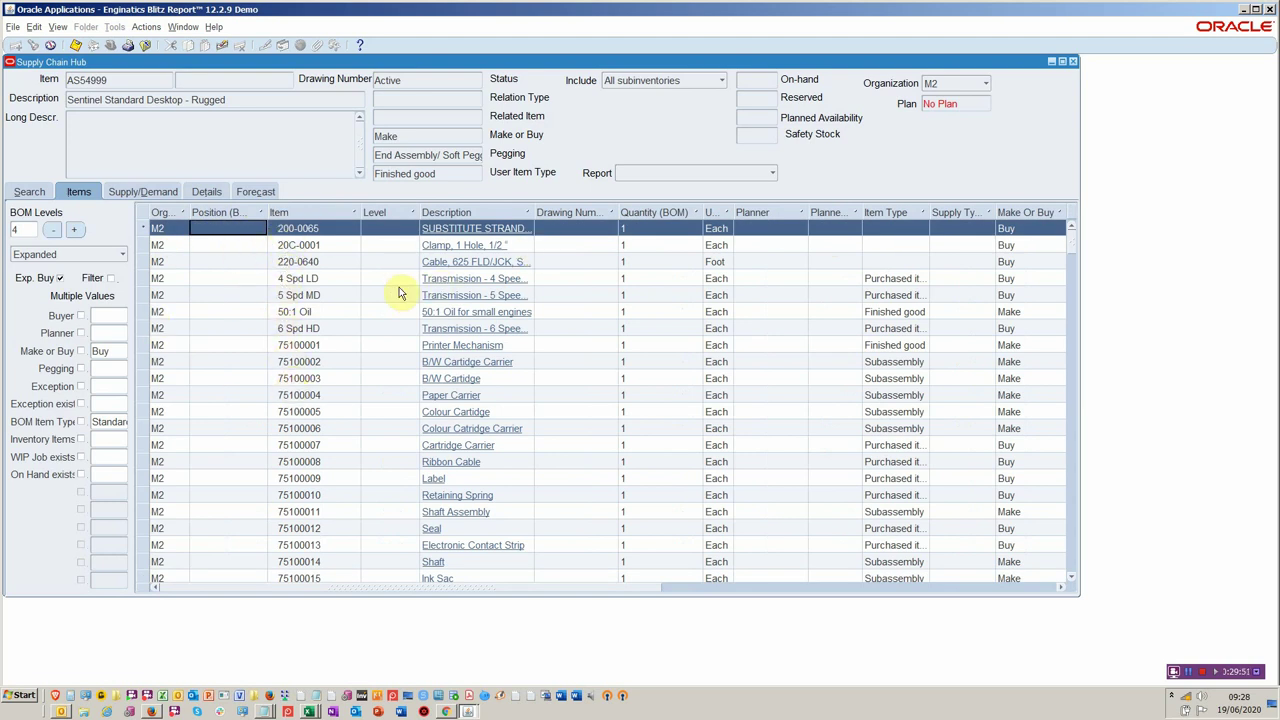
pyautogui.click(127, 190)
pyautogui.click(90, 194)
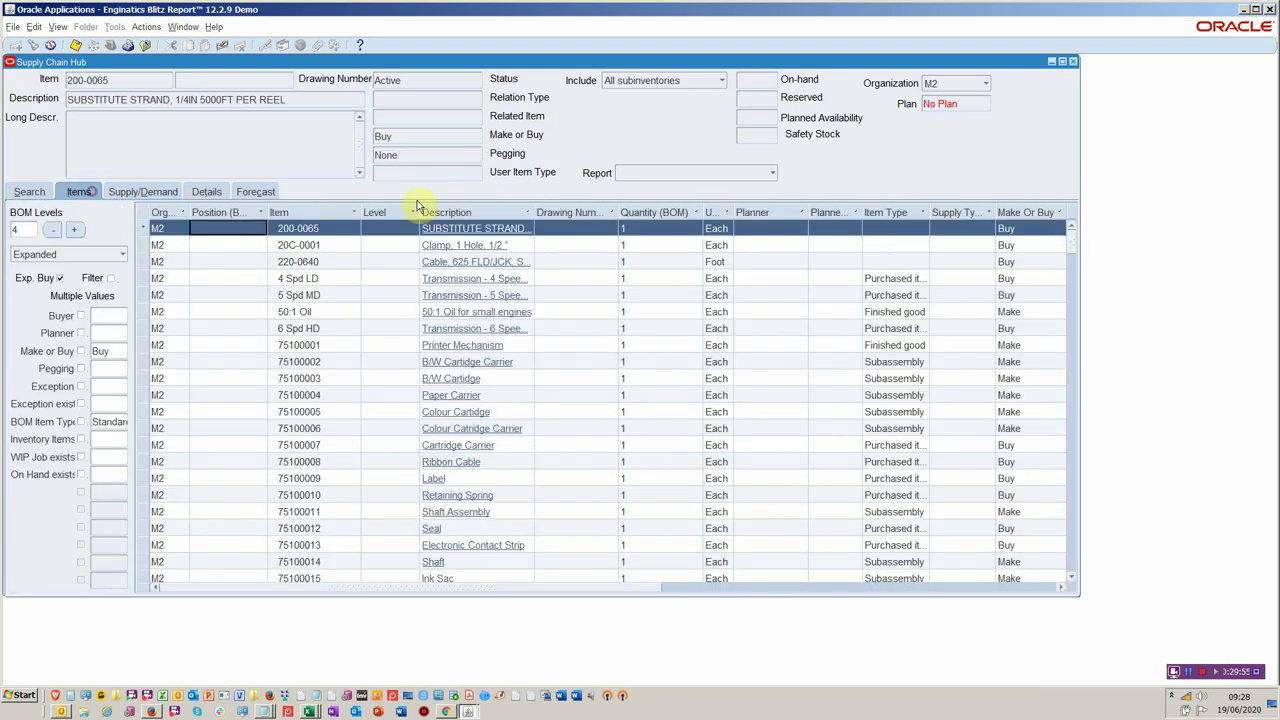
# Switch the organization to M1 and view the supply and demand of item 200-0065
pyautogui.click(958, 88)
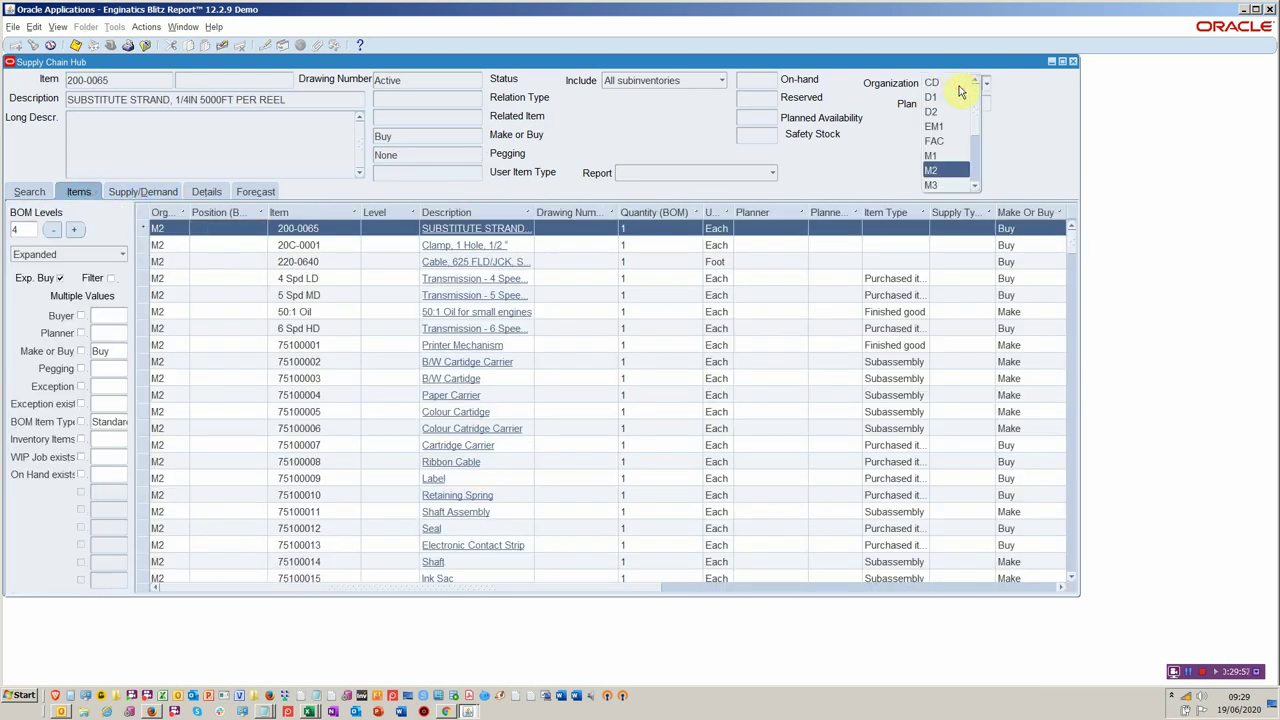
pyautogui.click(952, 156)
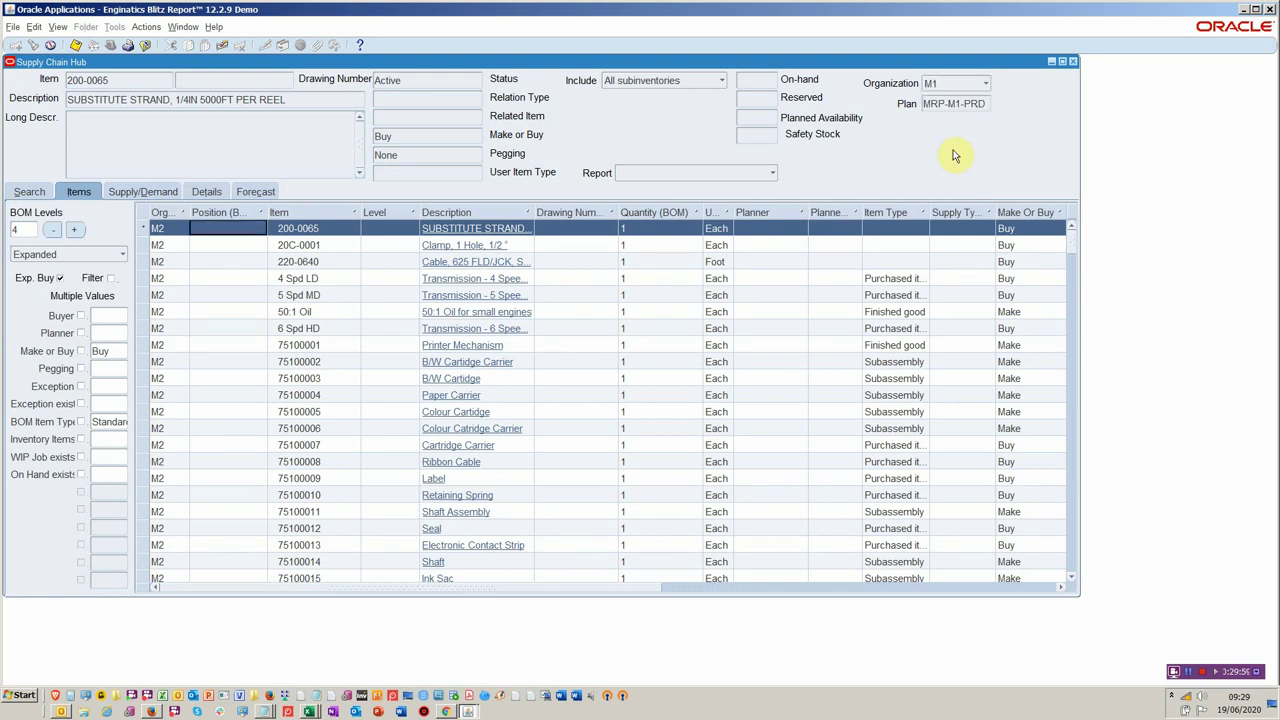
pyautogui.click(127, 191)
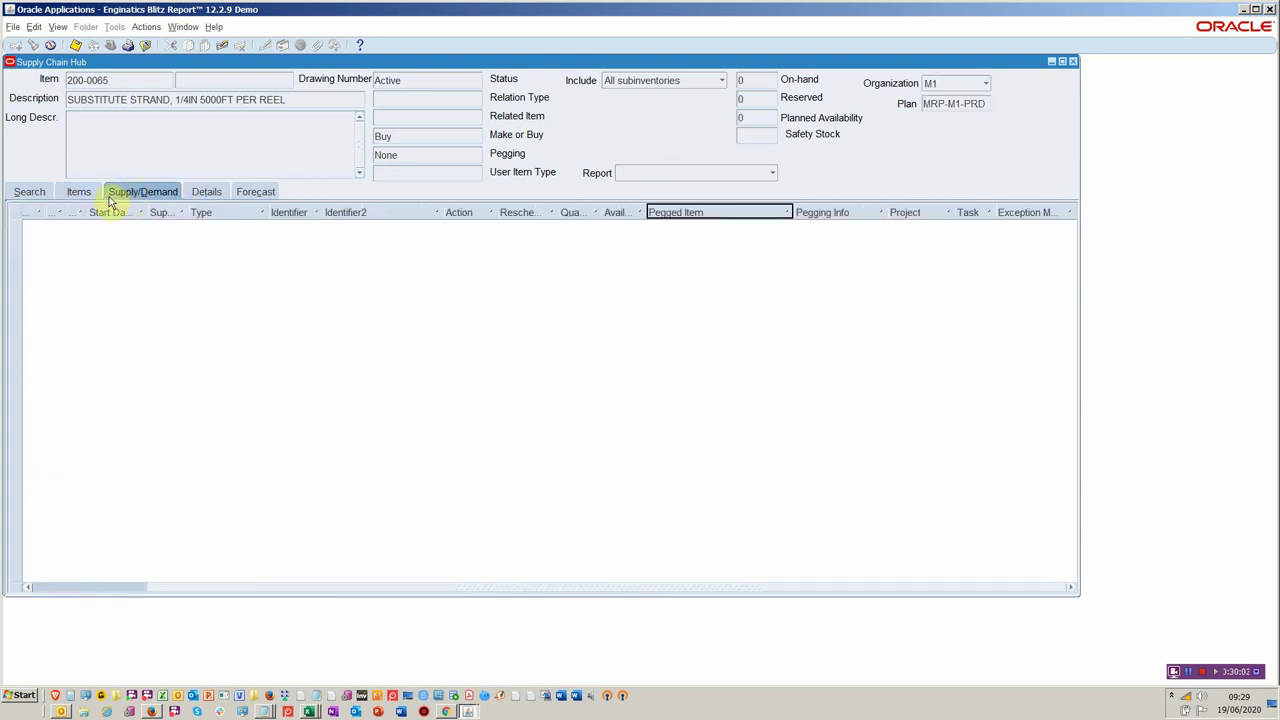
# Load the recently used items and view supply and demand for item AS54888 in organization M1
pyautogui.click(77, 191)
pyautogui.click(30, 191)
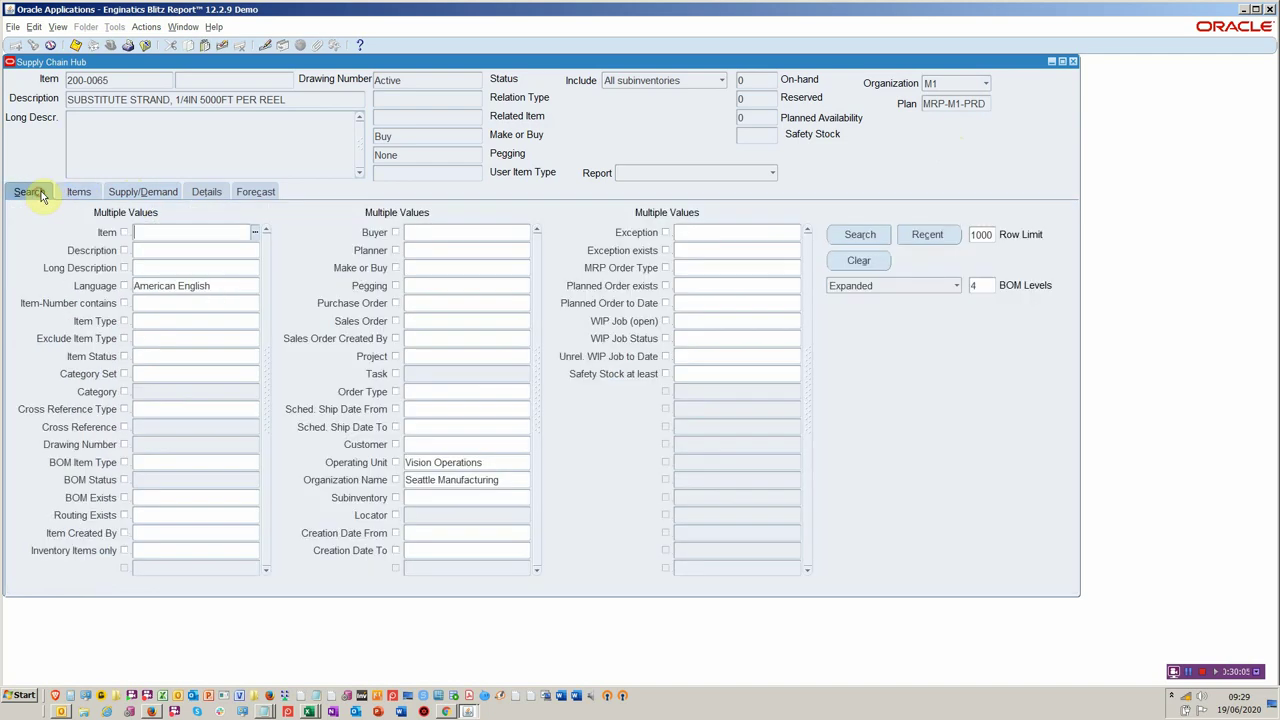
pyautogui.click(906, 232)
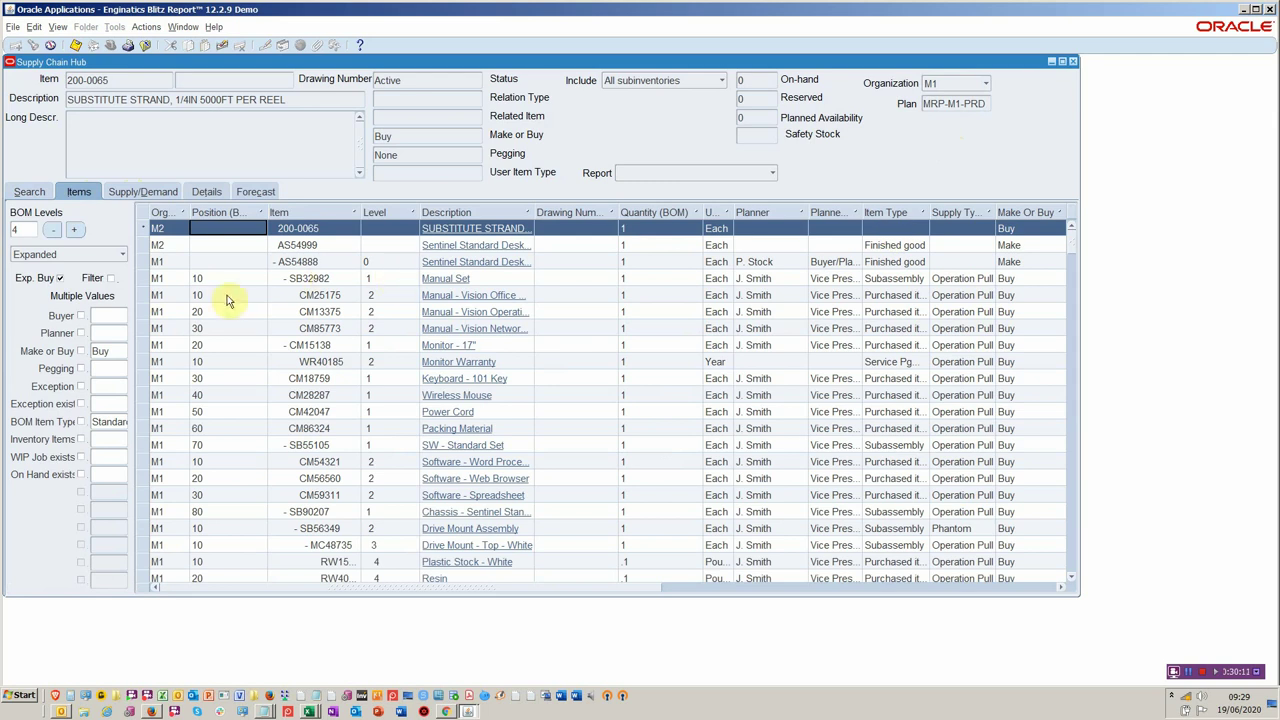
pyautogui.click(164, 262)
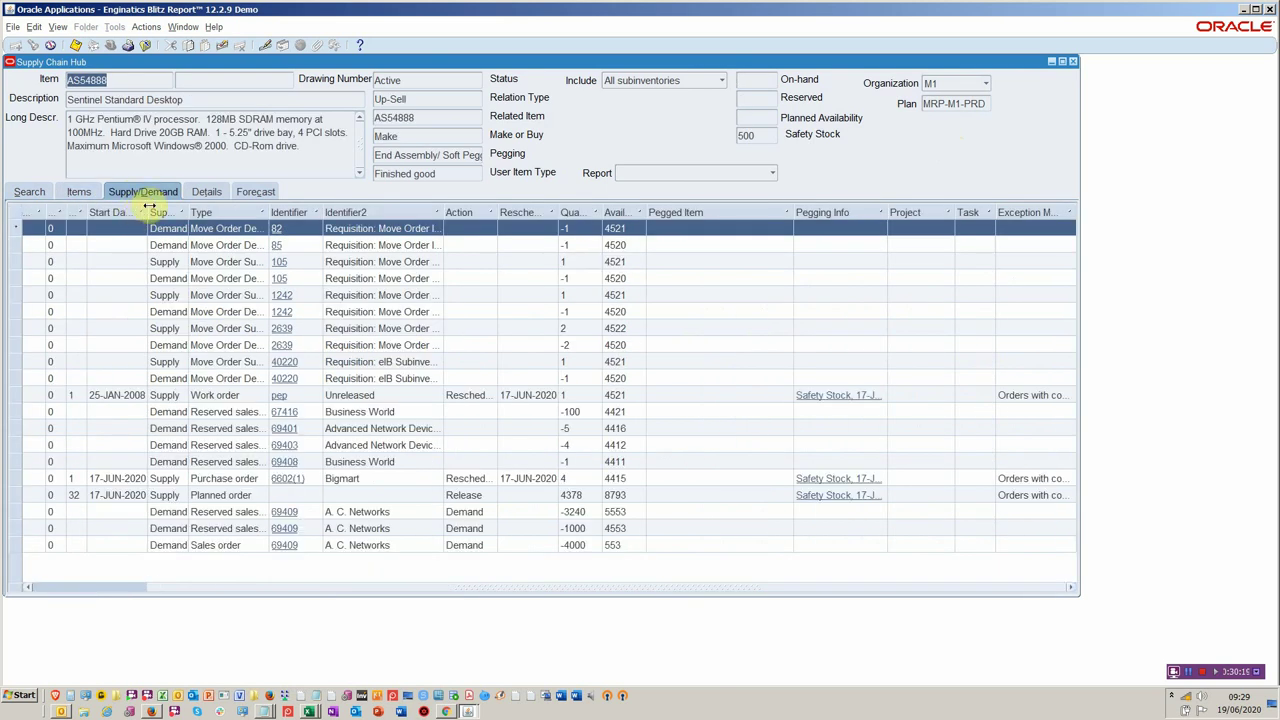
# Return to the item list and open the organization item record of AS54888
pyautogui.click(82, 192)
pyautogui.rightClick(366, 262)
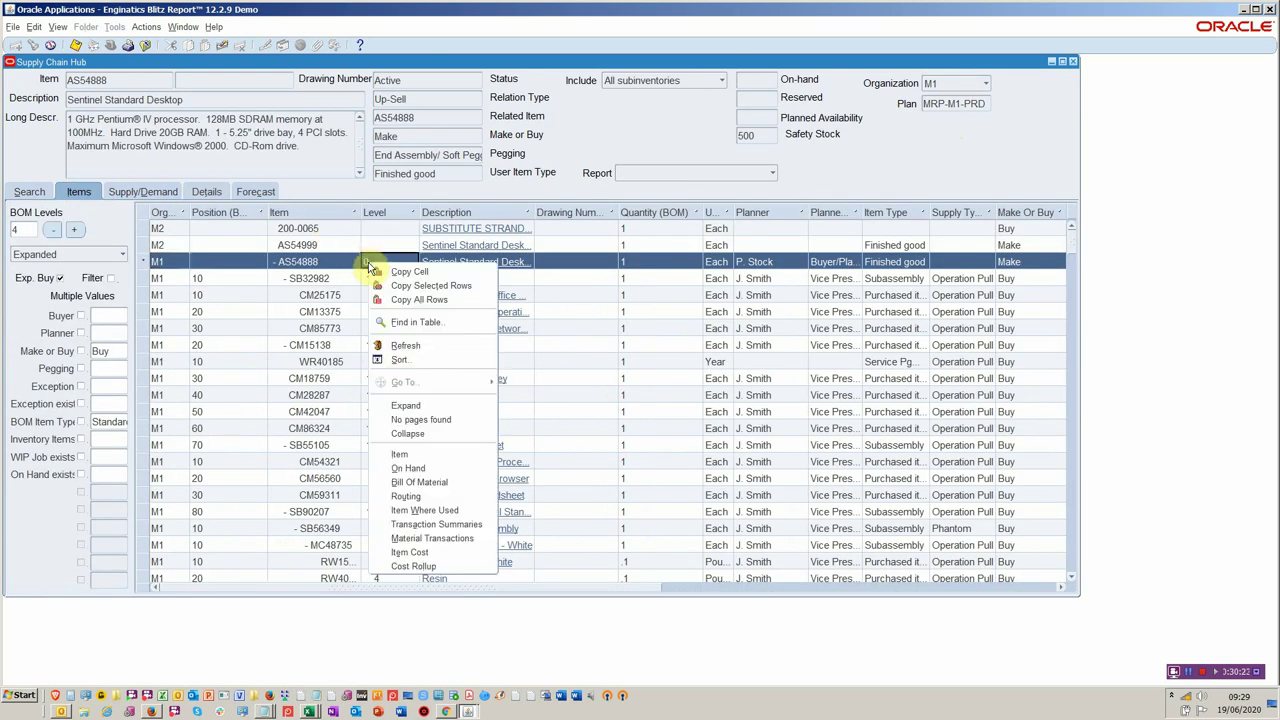
pyautogui.click(435, 452)
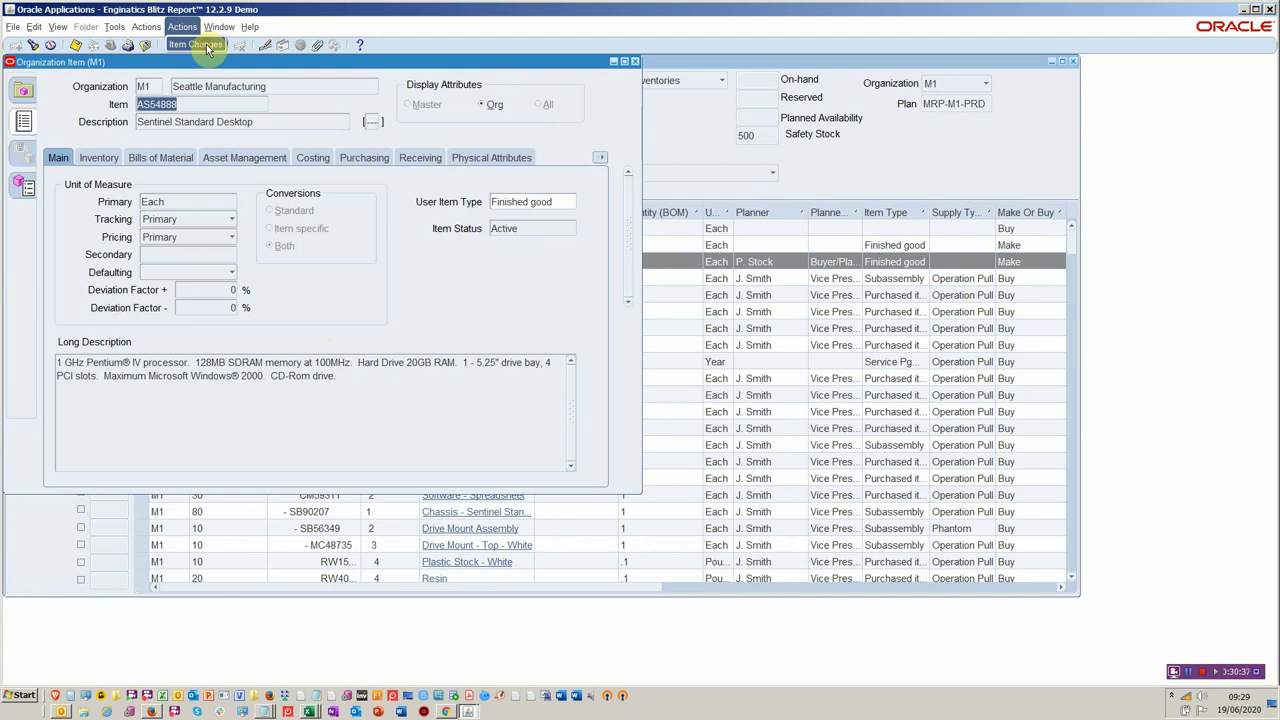
# Launch the Item Changes audit report from the item record and run it with its default parameters
pyautogui.click(207, 47)
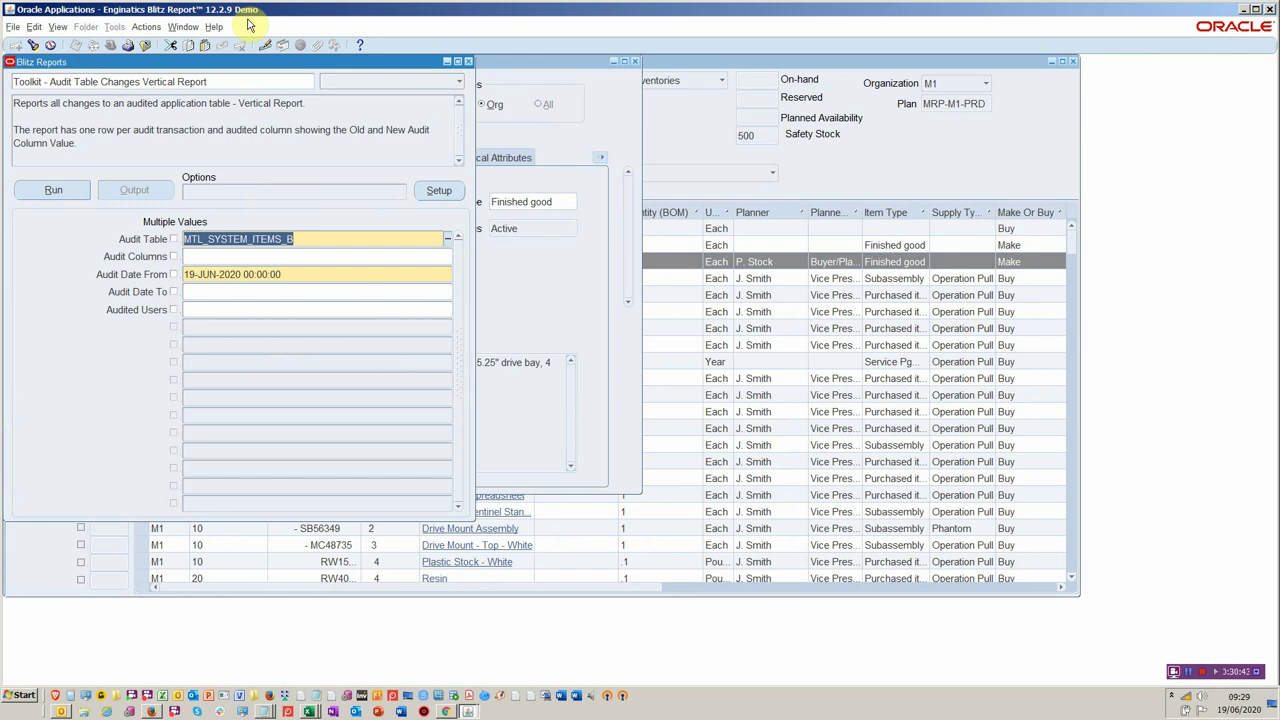
pyautogui.click(63, 189)
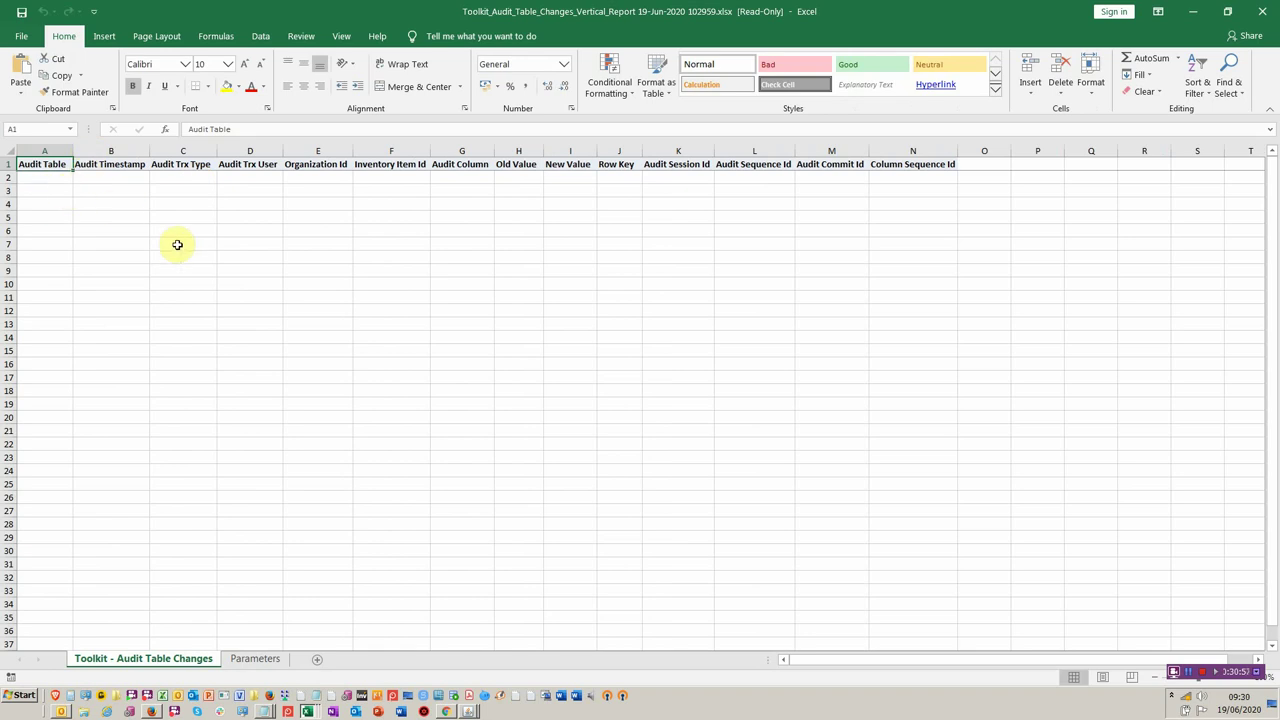
# Close the audit report output and the simple item listing workbooks, and switch back to Oracle Applications
pyautogui.hotkey('alt', 'Tab')
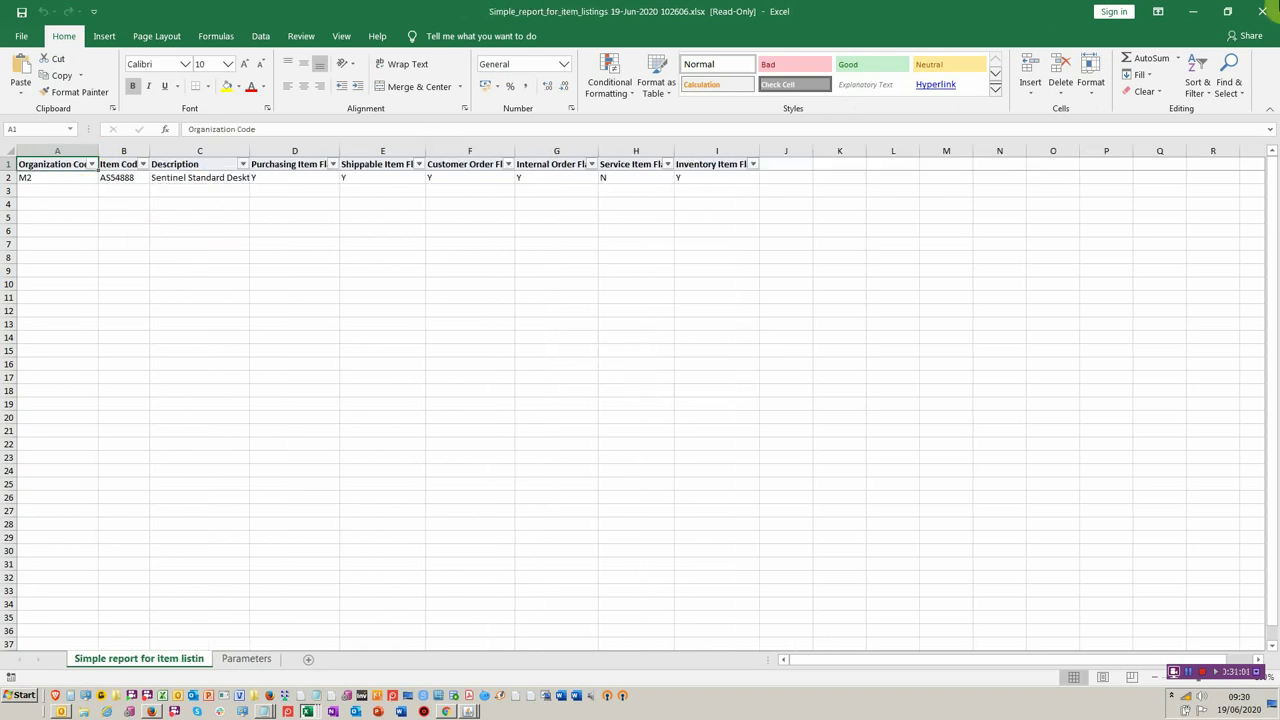
pyautogui.click(1265, 13)
pyautogui.click(1263, 13)
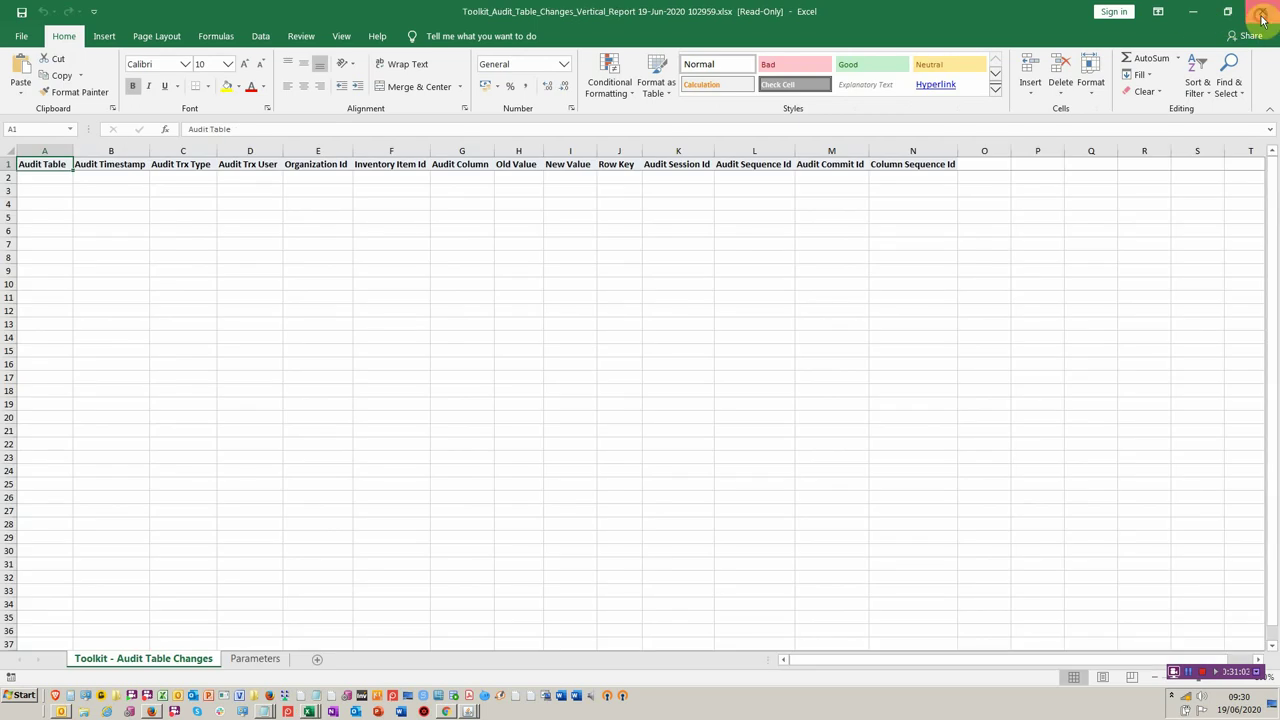
pyautogui.click(1263, 12)
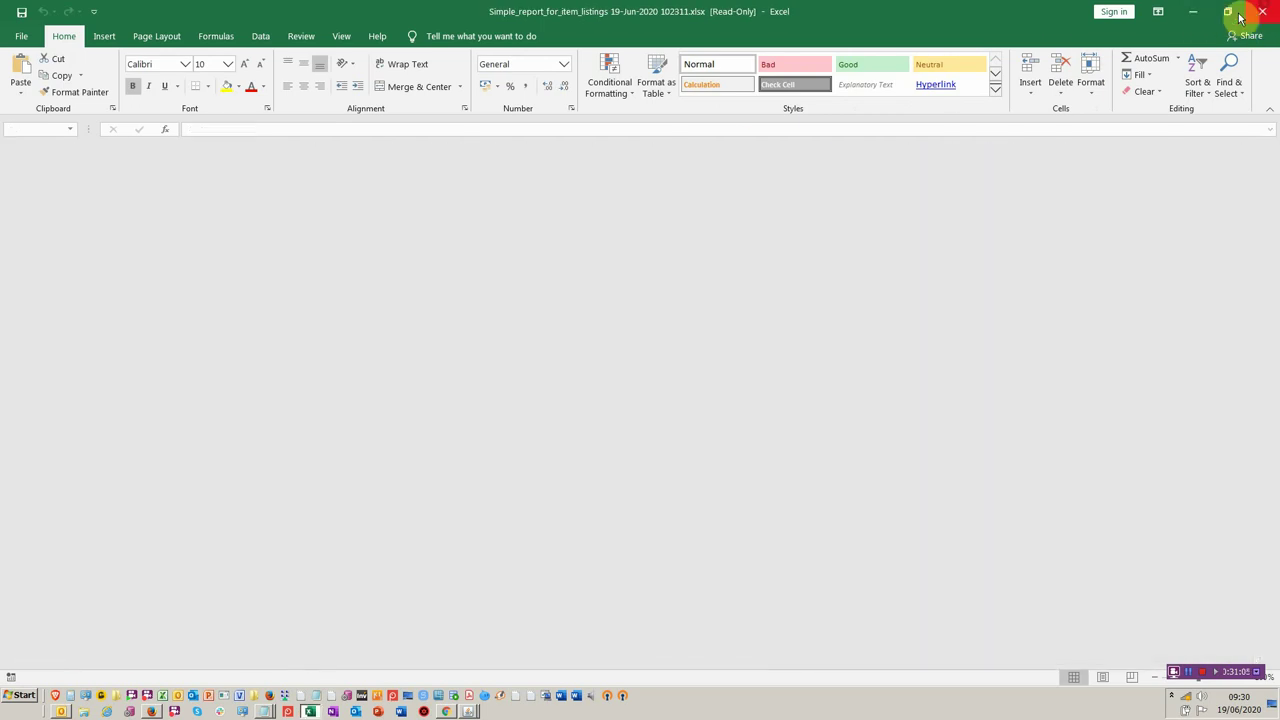
pyautogui.hotkey('alt', 'Tab')
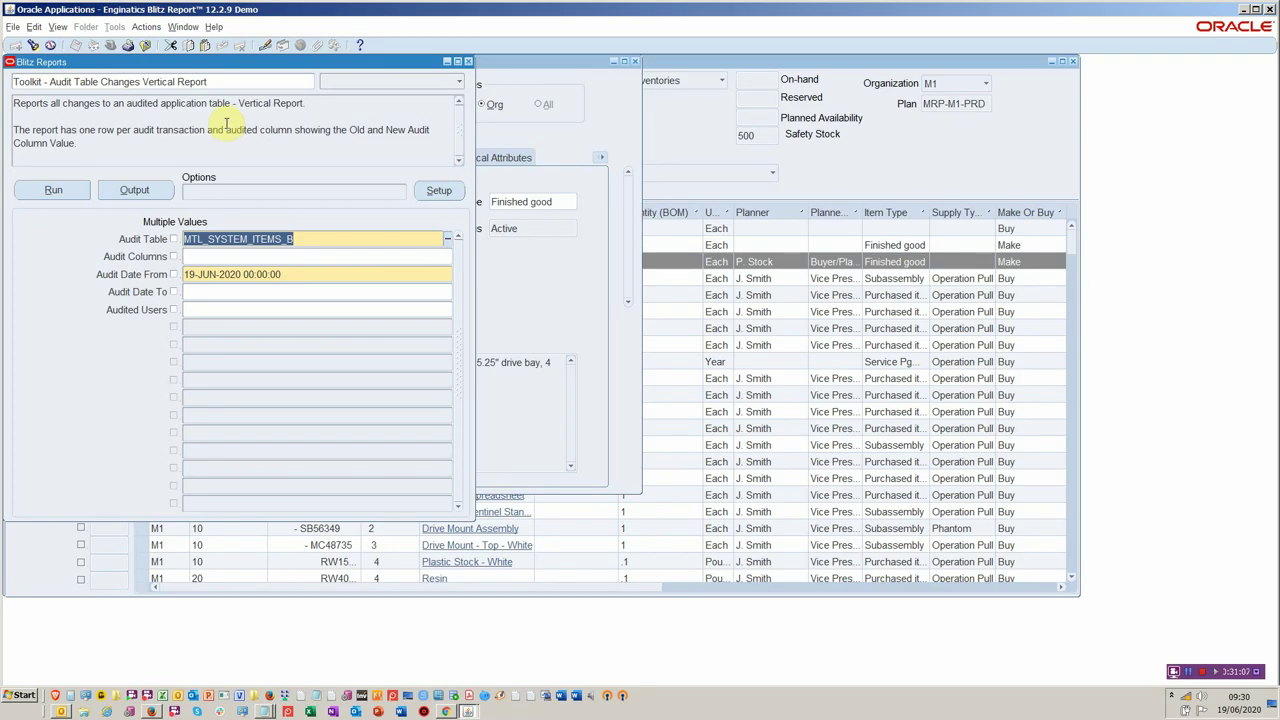
# Set Audit Date From to 04-JUN-2020 00:00:00 and run the audit report on MTL_SYSTEM_ITEMS_B
pyautogui.click(283, 274)
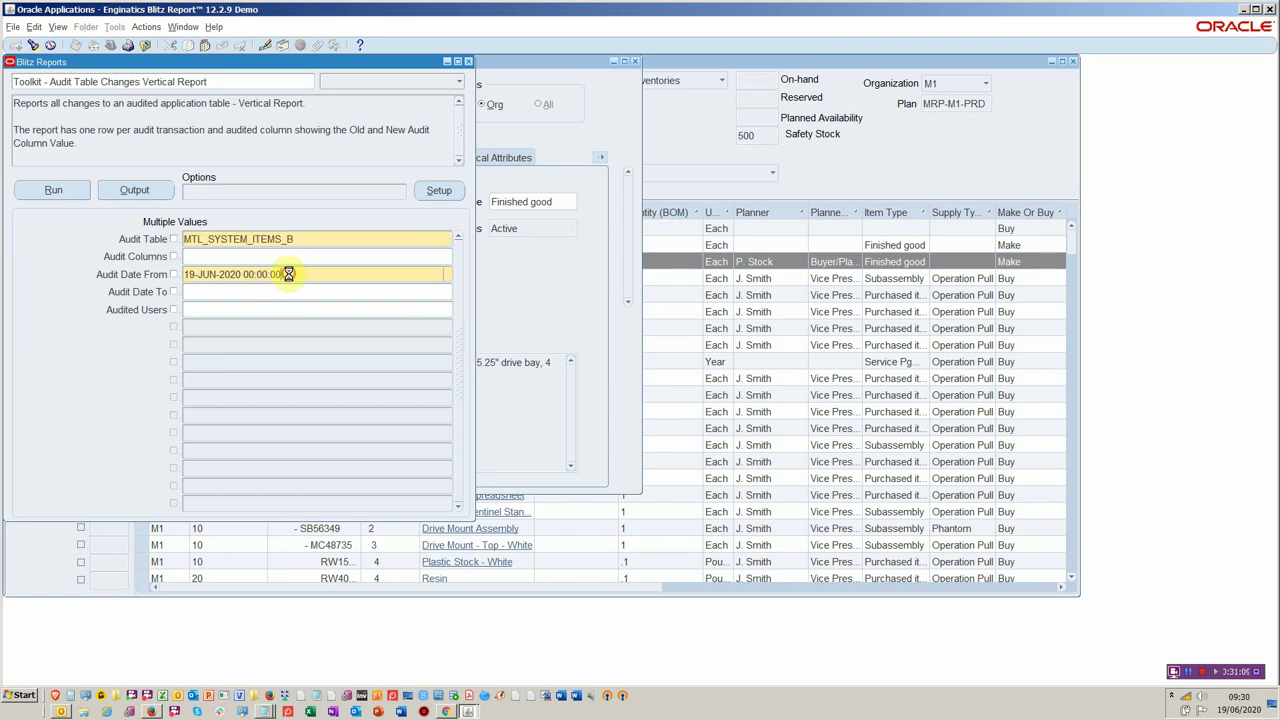
pyautogui.press('Delete')
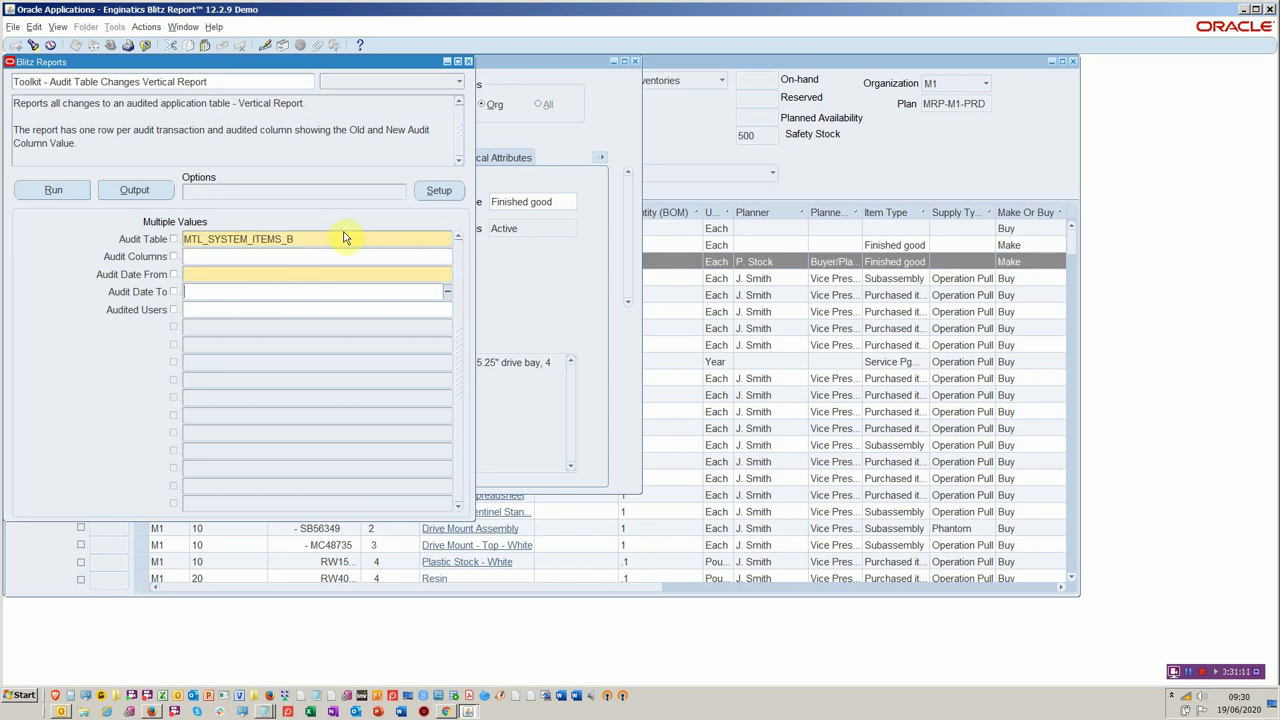
pyautogui.click(60, 189)
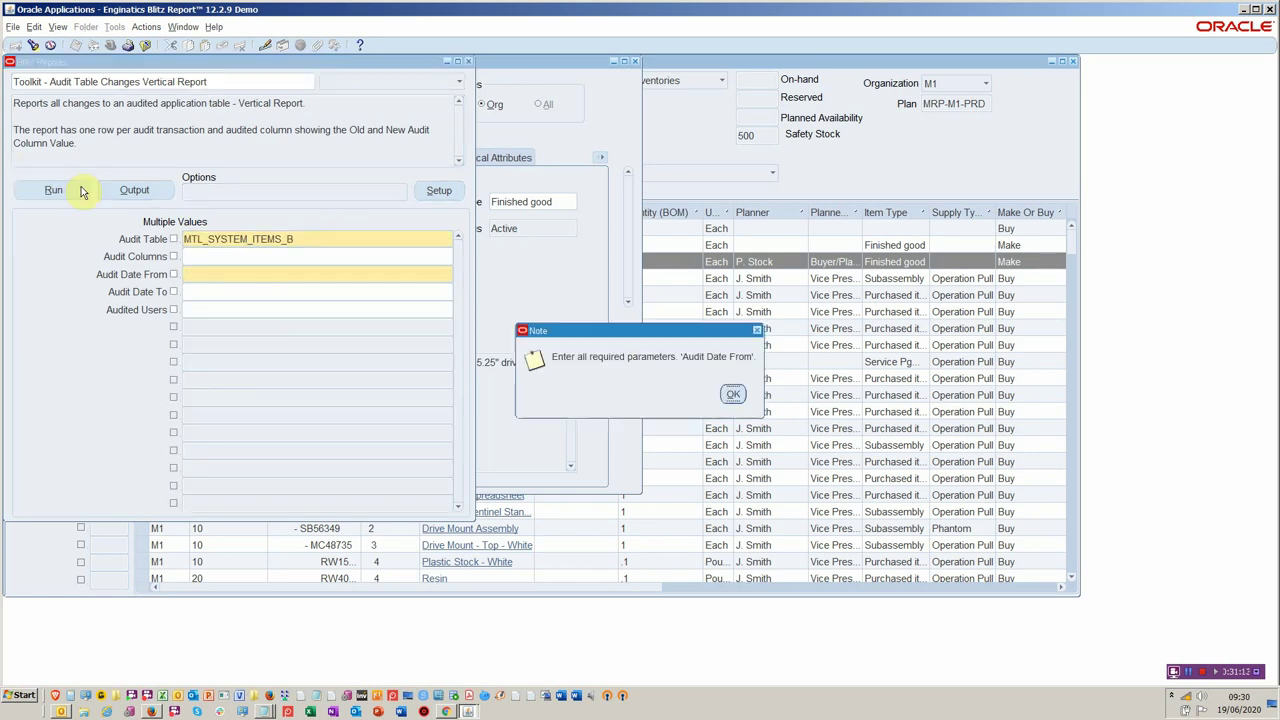
pyautogui.click(733, 395)
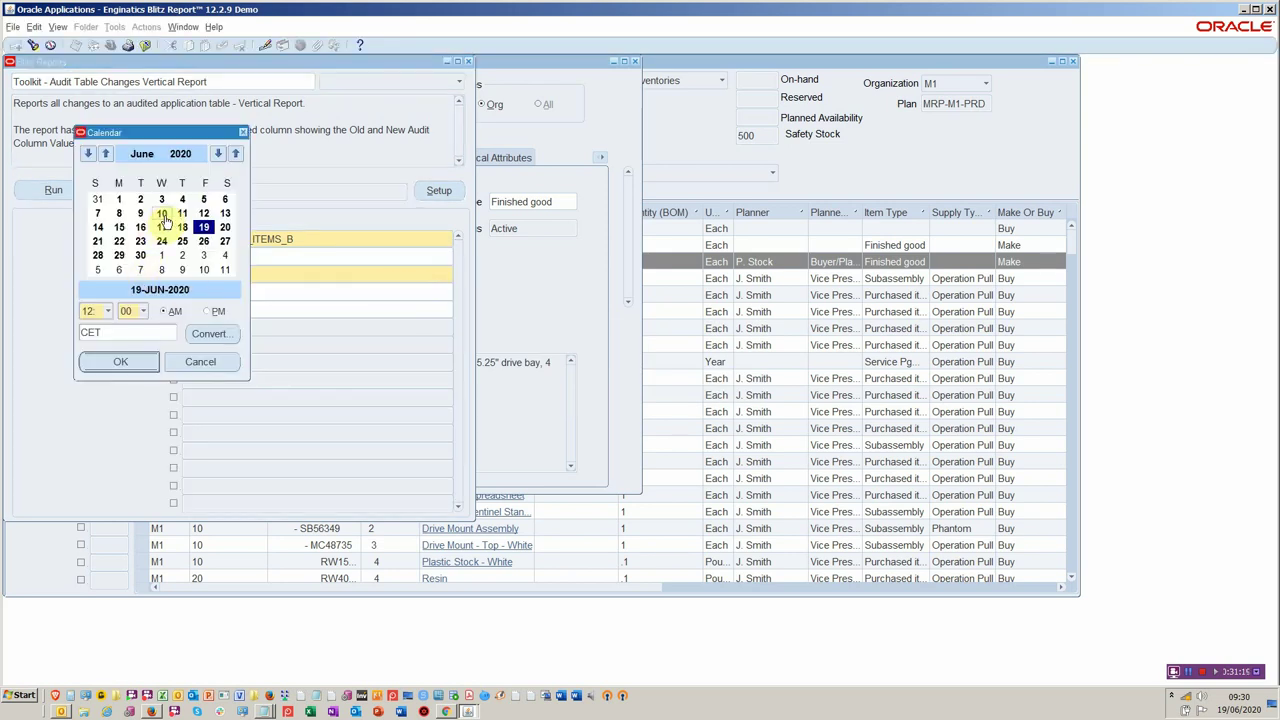
pyautogui.doubleClick(179, 201)
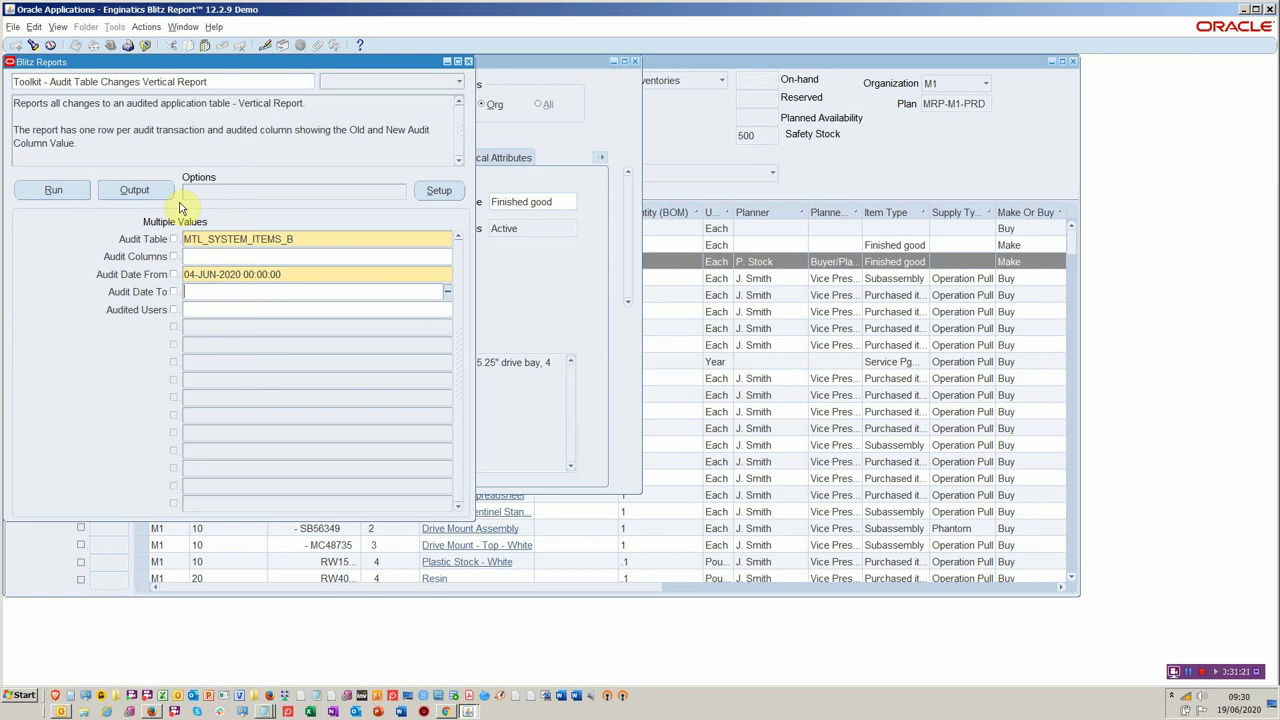
pyautogui.click(62, 191)
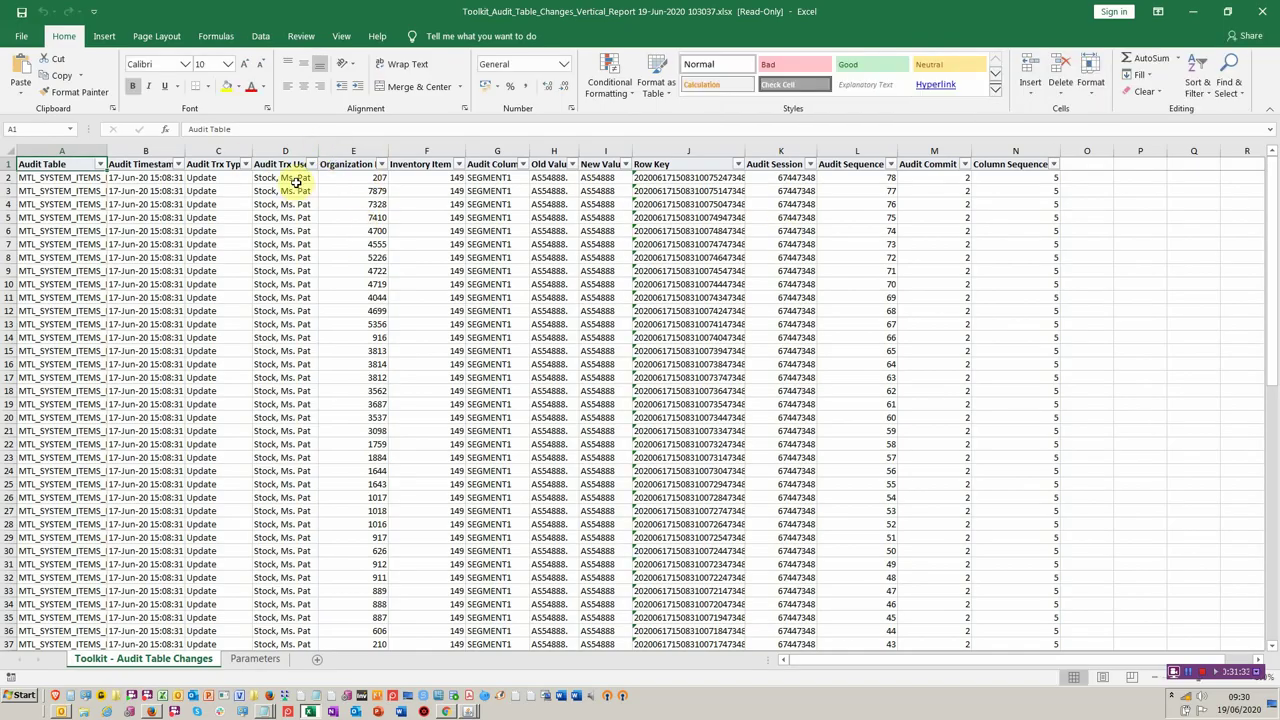
# Filter the Organization Id column of the audit results to show only organization 207
pyautogui.click(380, 163)
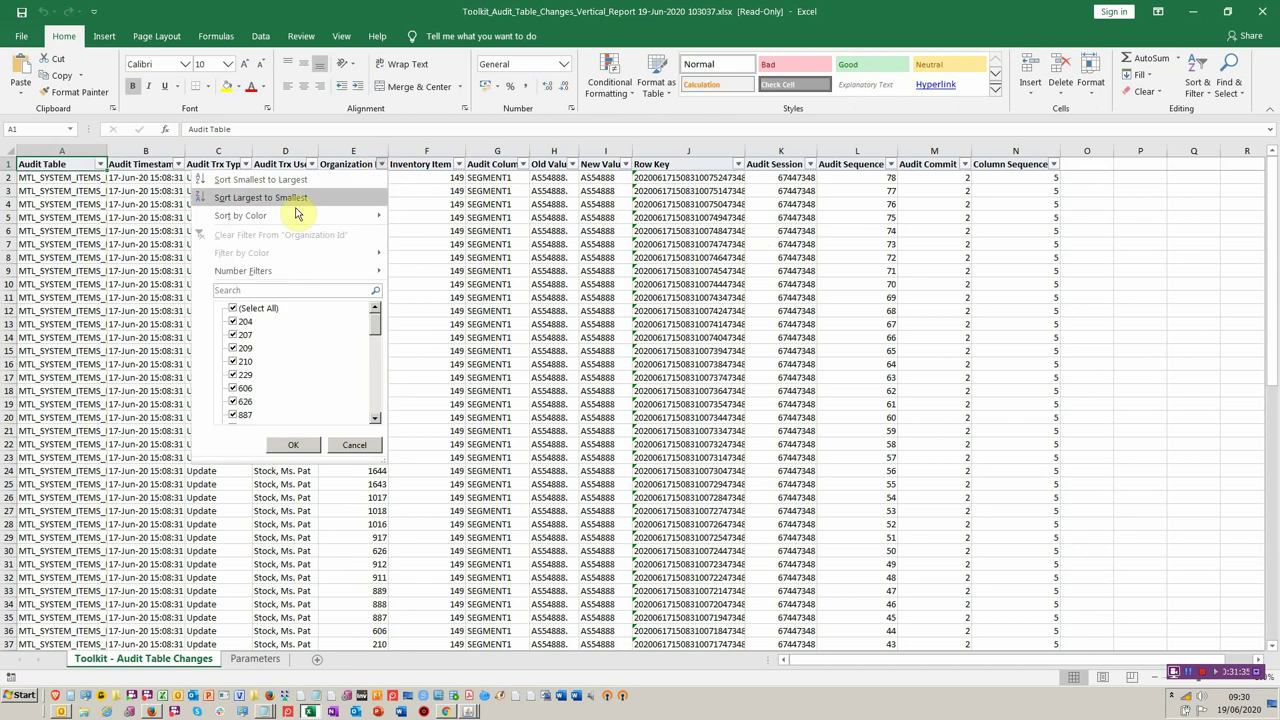
pyautogui.click(242, 308)
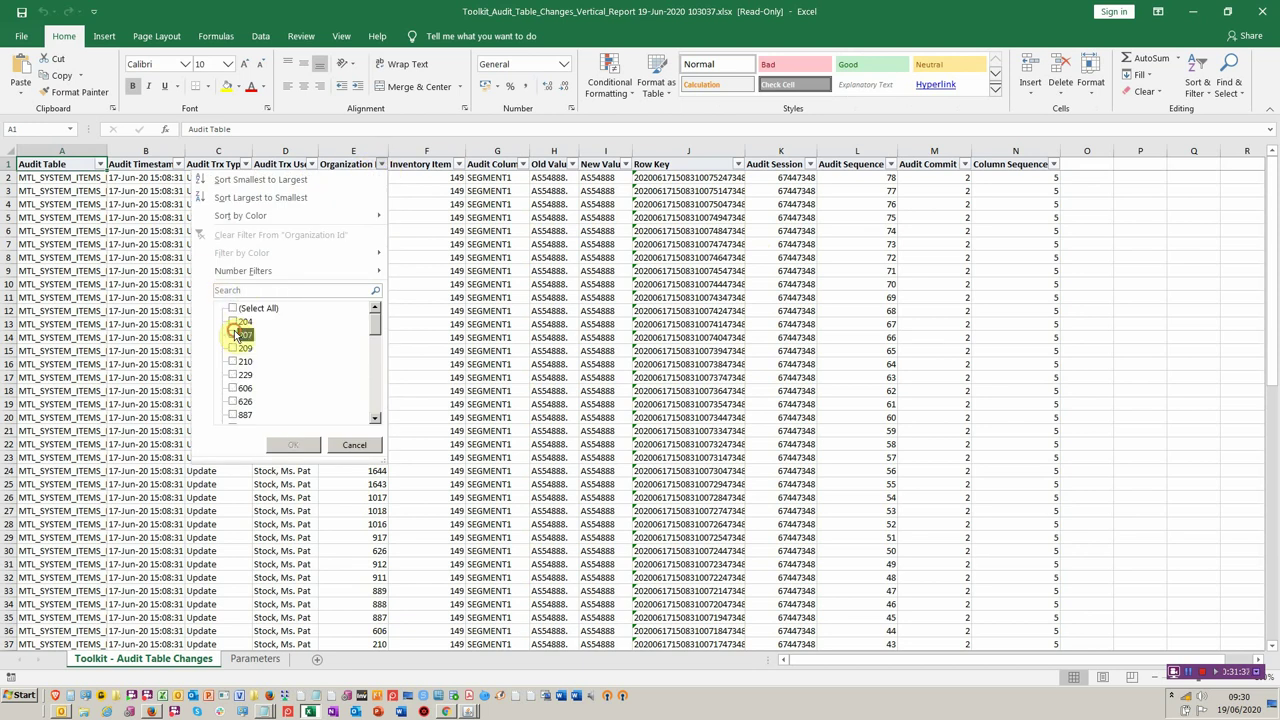
pyautogui.click(238, 334)
pyautogui.click(289, 445)
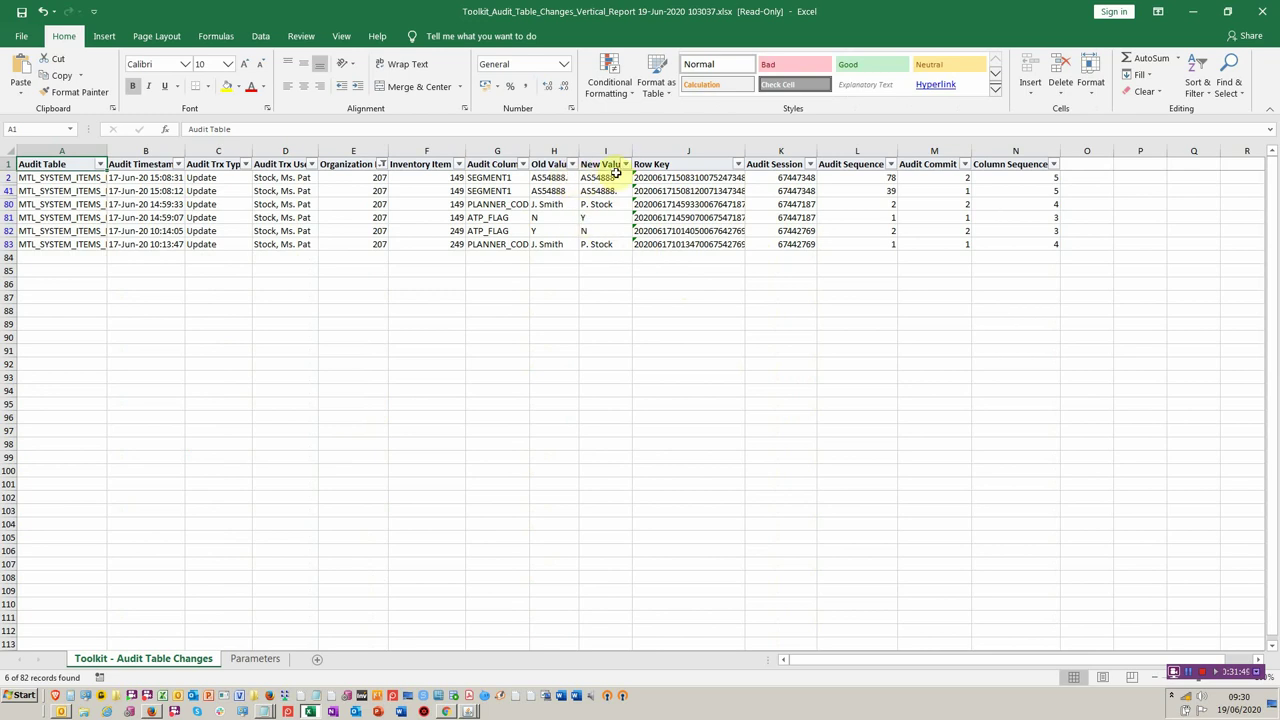
# Examine the new item number, the user who made that change, and the audited planner code change
pyautogui.click(622, 176)
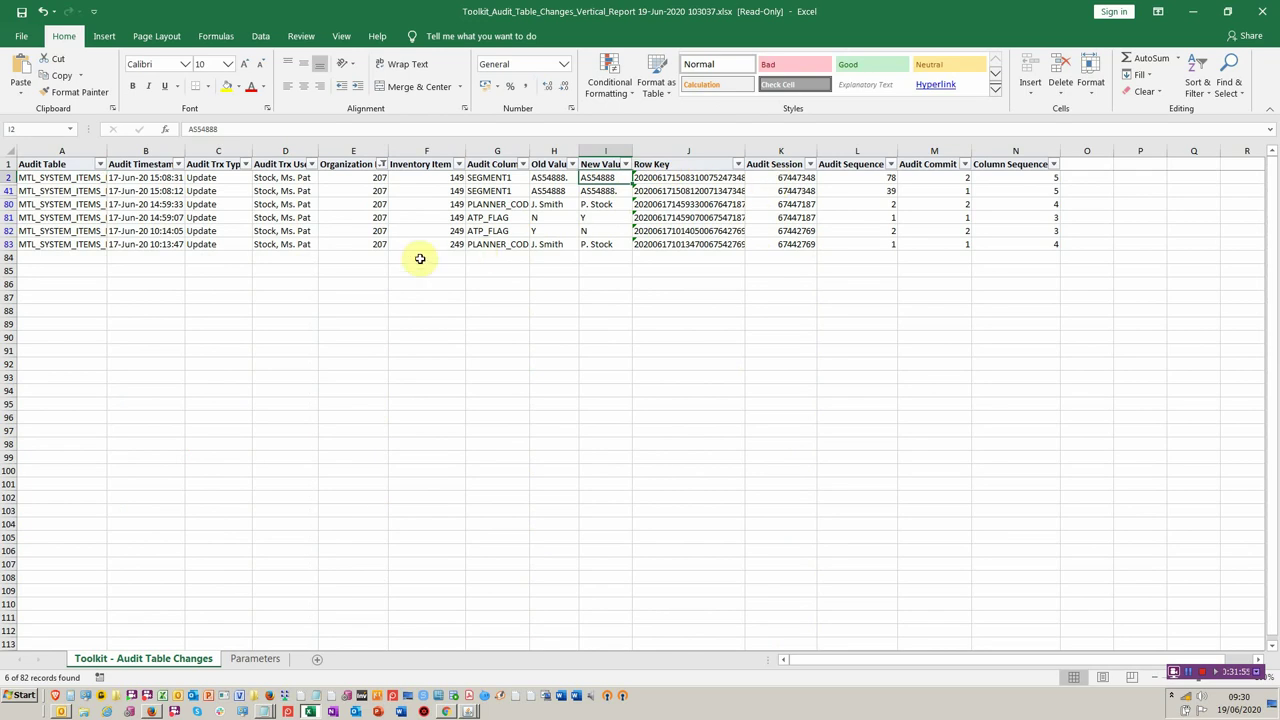
pyautogui.click(276, 178)
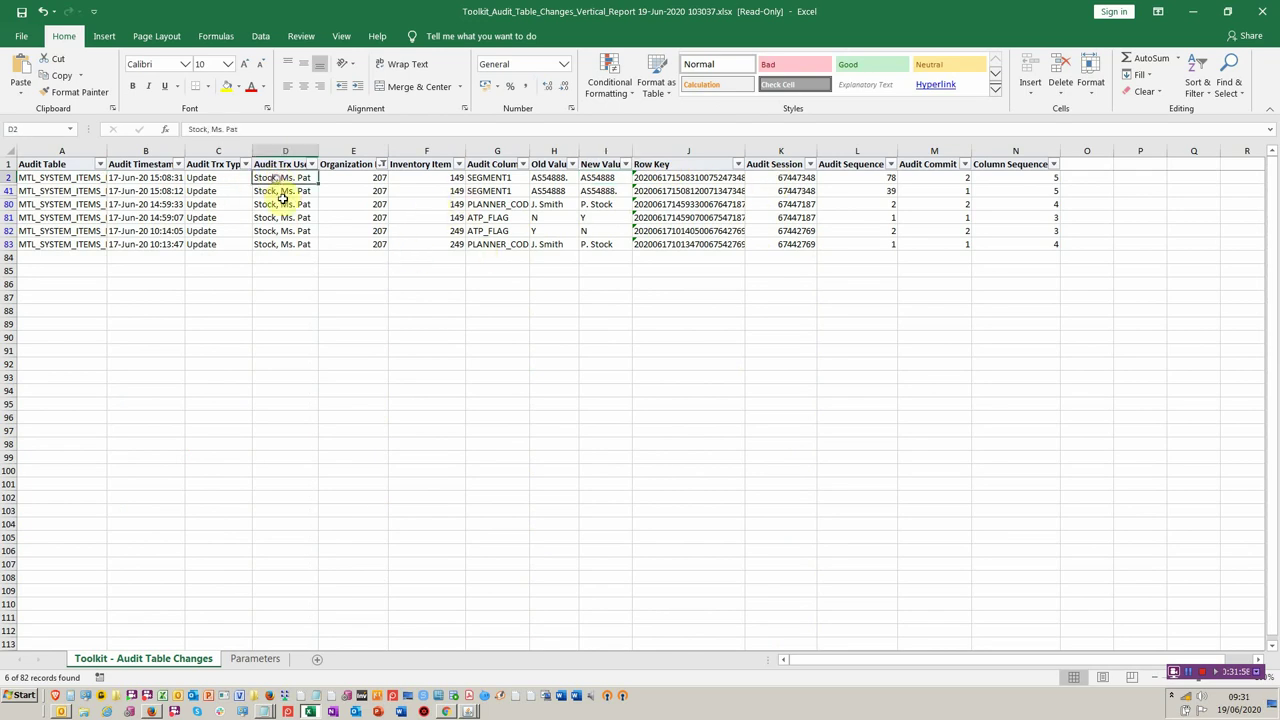
pyautogui.click(491, 205)
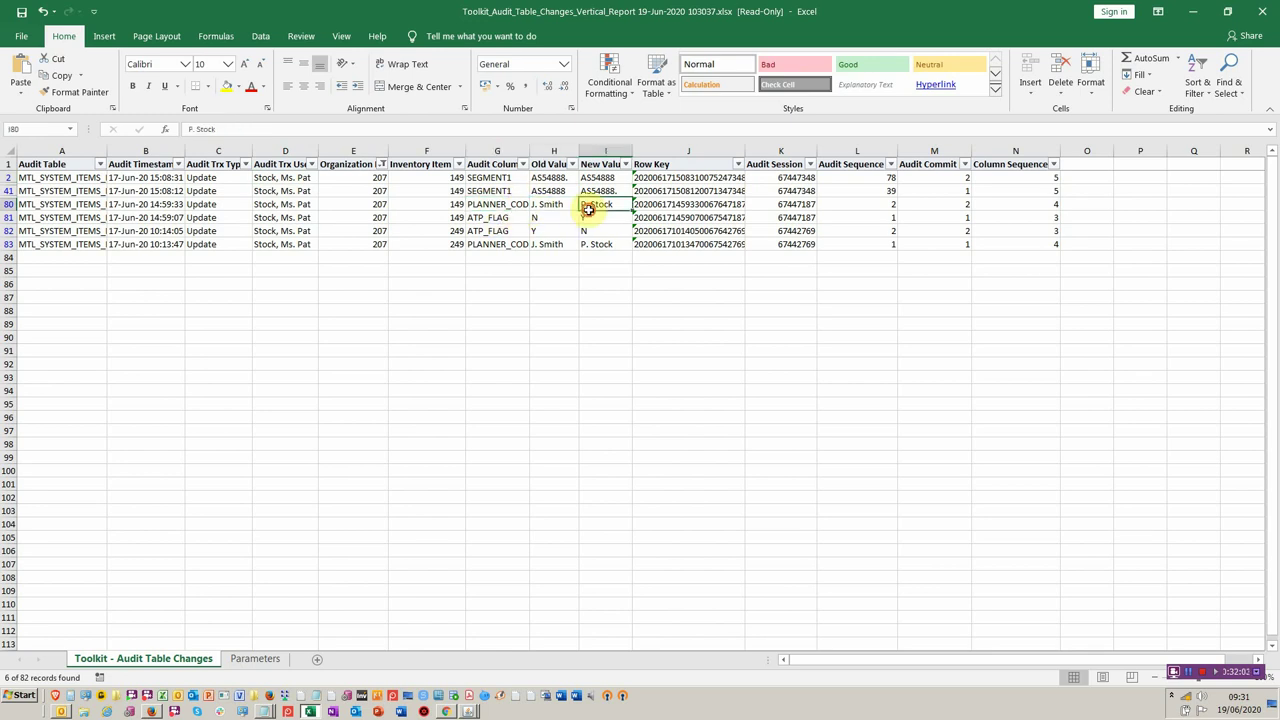
# Examine the ATP_FLAG change on the first item and the PLANNER_CODE change in the last audit row
pyautogui.moveTo(586, 206); pyautogui.dragTo(590, 219)
pyautogui.click(489, 223)
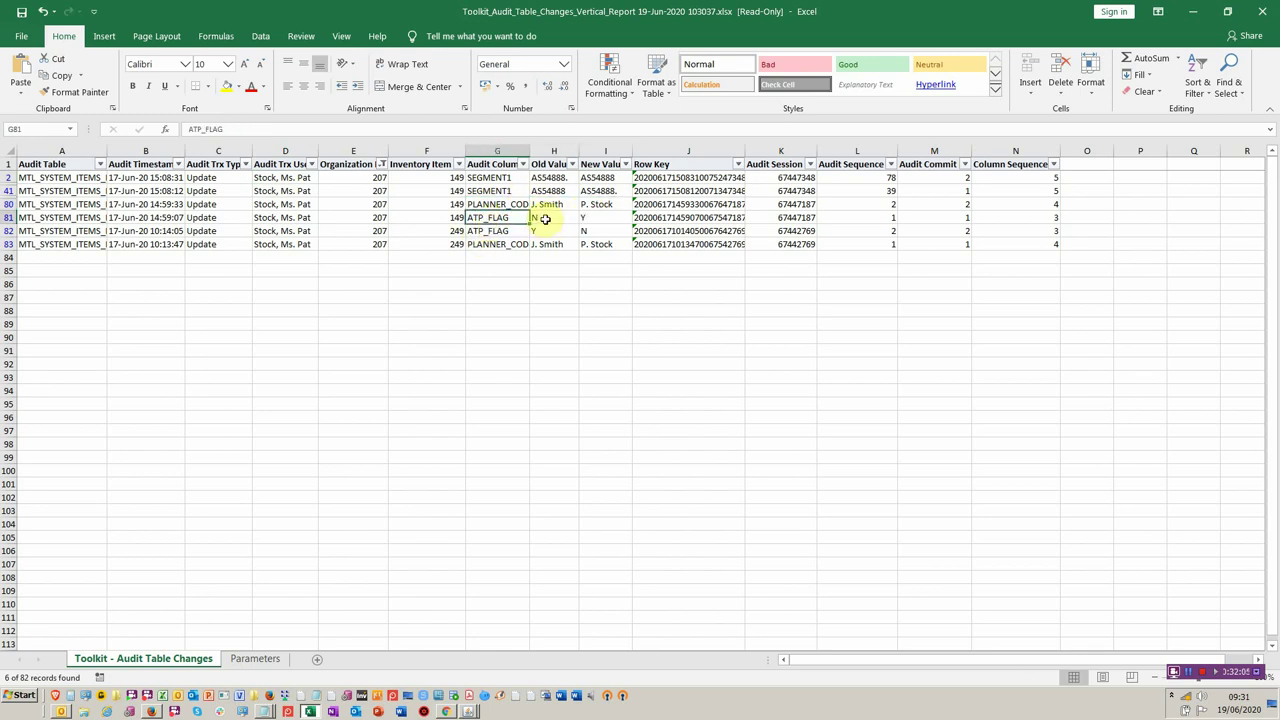
pyautogui.click(621, 219)
pyautogui.click(514, 245)
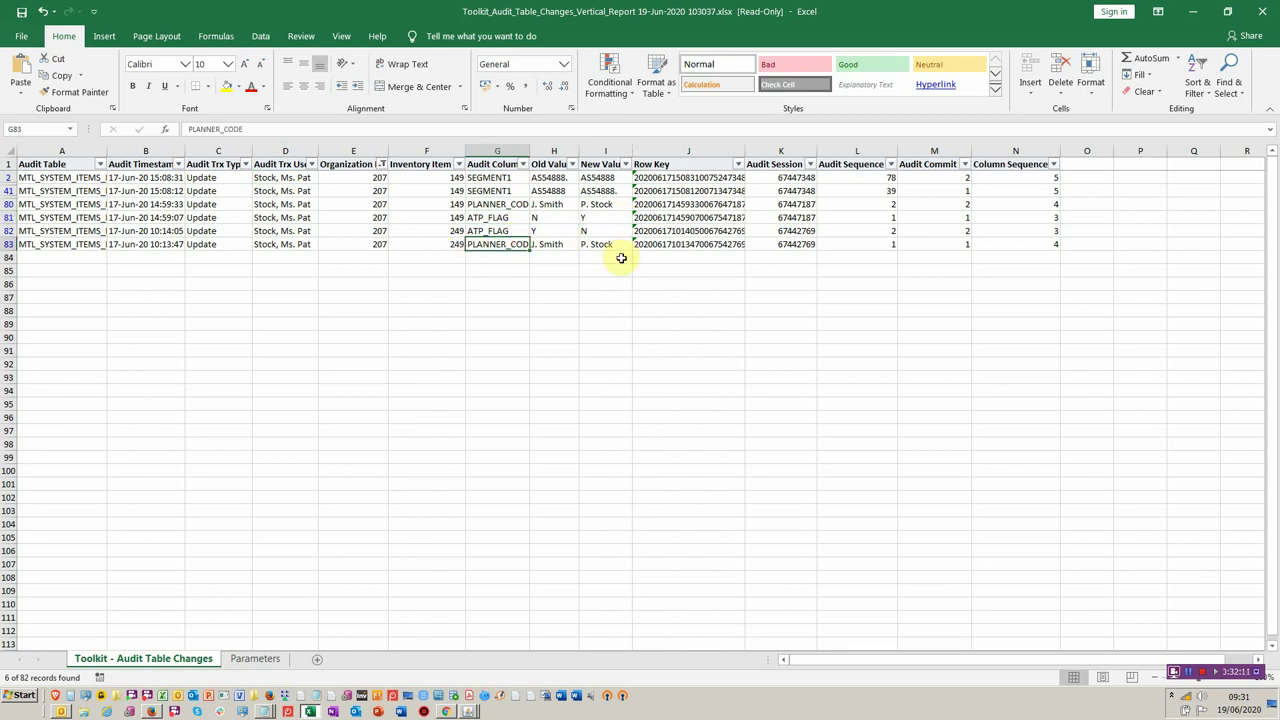
# Close the audit report workbook without saving and switch back to Oracle Applications
pyautogui.click(1263, 12)
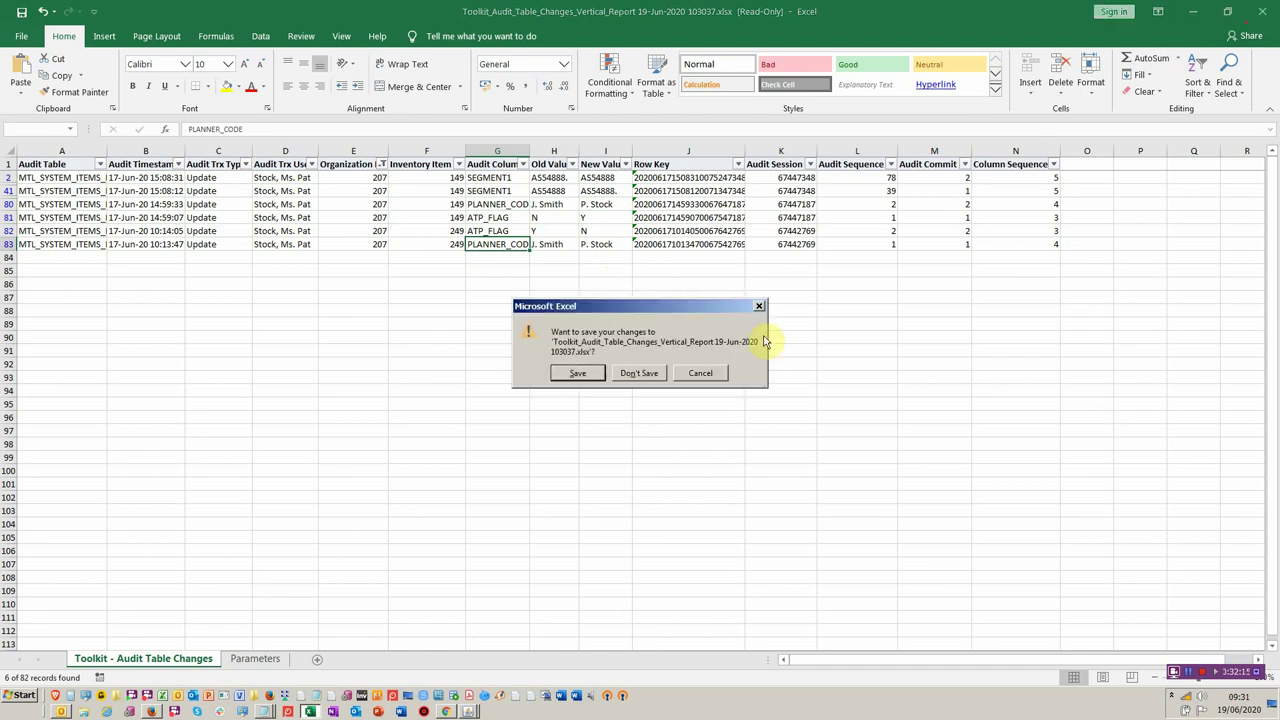
pyautogui.click(648, 373)
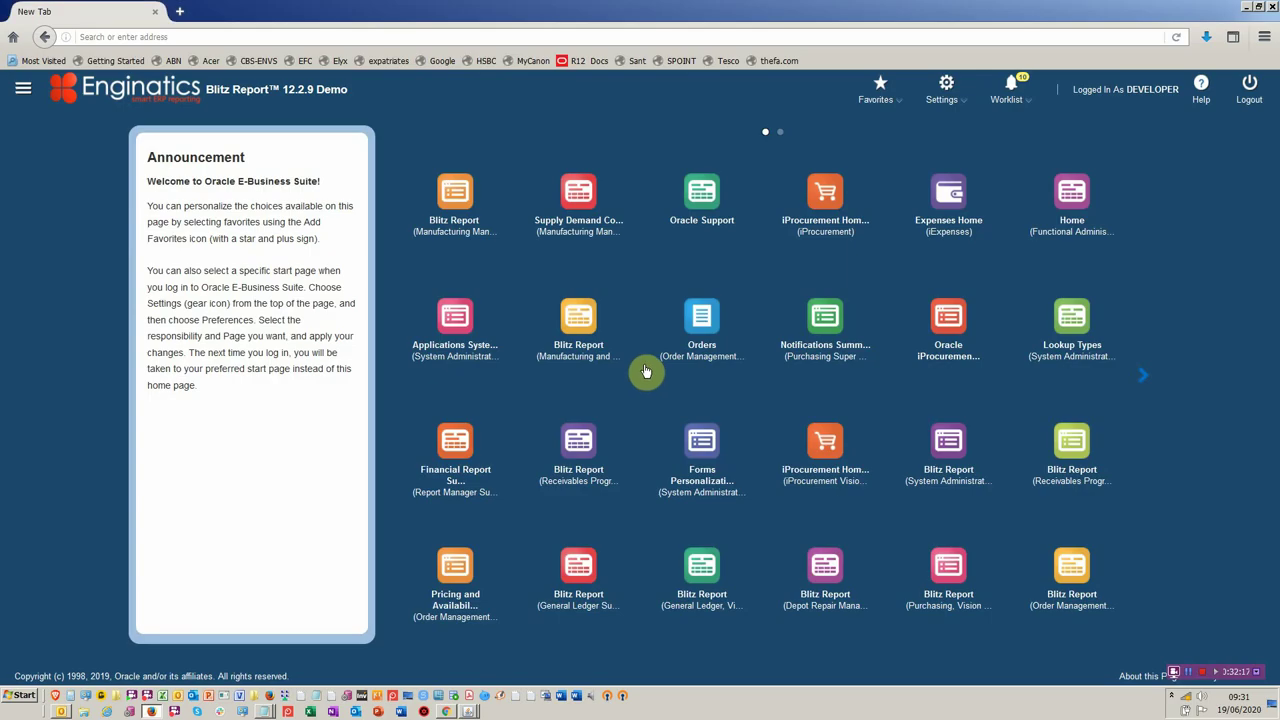
pyautogui.hotkey('alt', 'Tab')
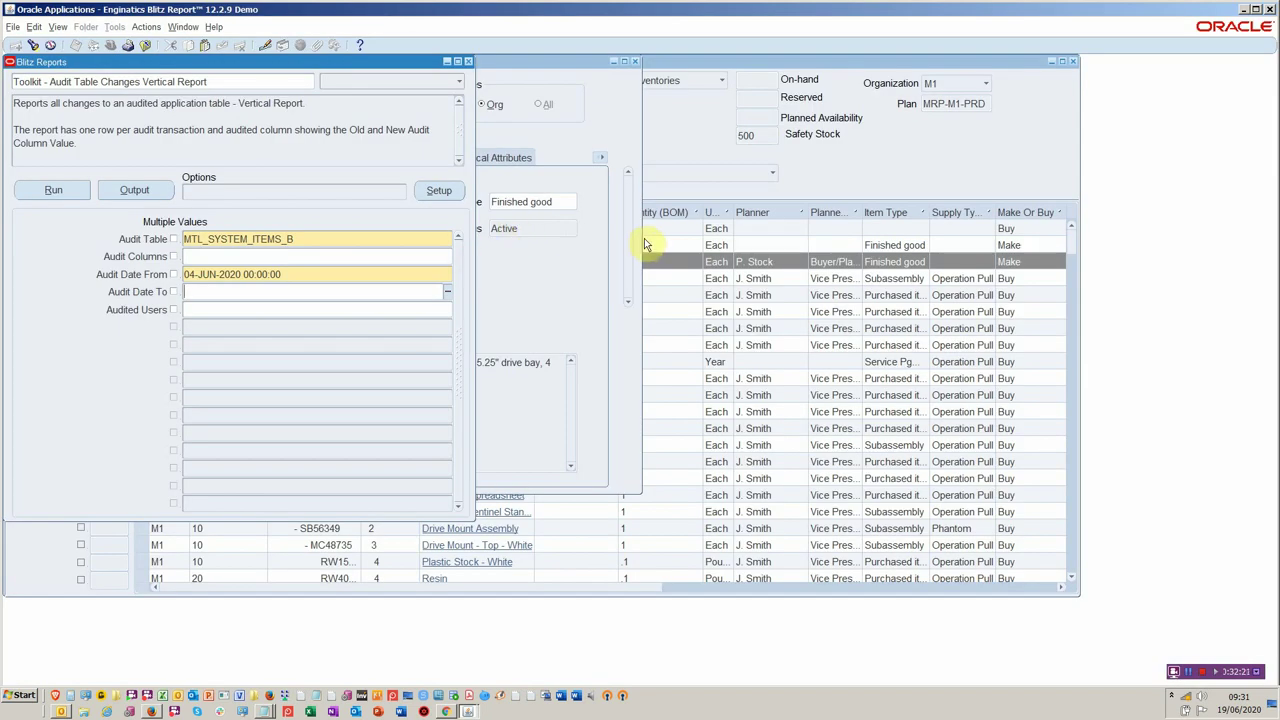
# Bring the Organization Item form forward, then close the open item and planning forms to return to the Navigator
pyautogui.click(644, 238)
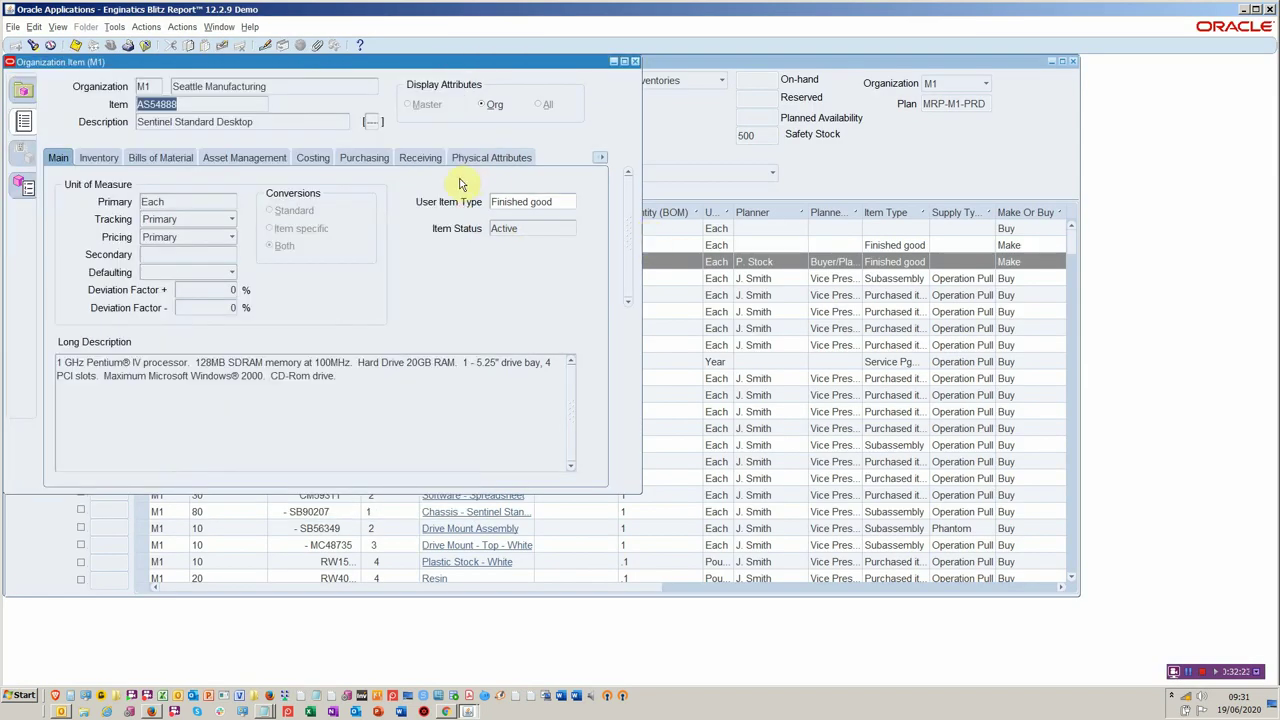
pyautogui.click(146, 27)
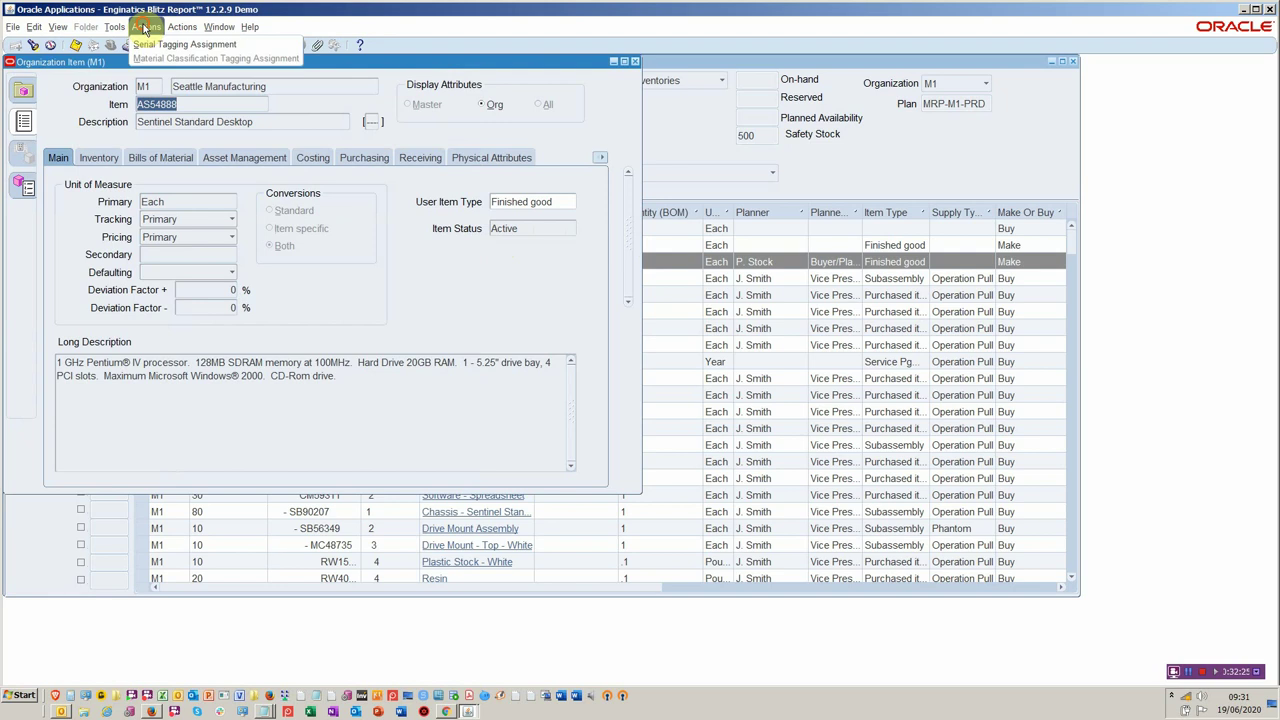
pyautogui.click(403, 96)
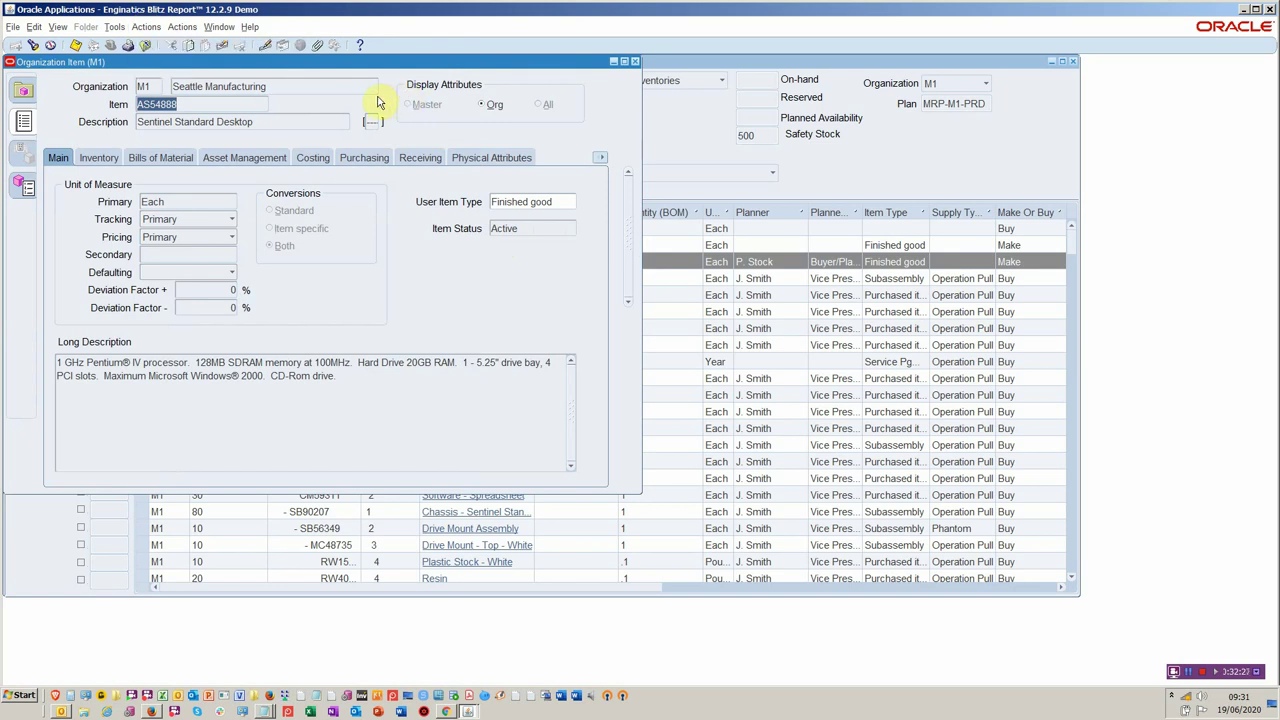
pyautogui.hotkey('ctrl', 'F4')
pyautogui.hotkey('ctrl', 'F4')
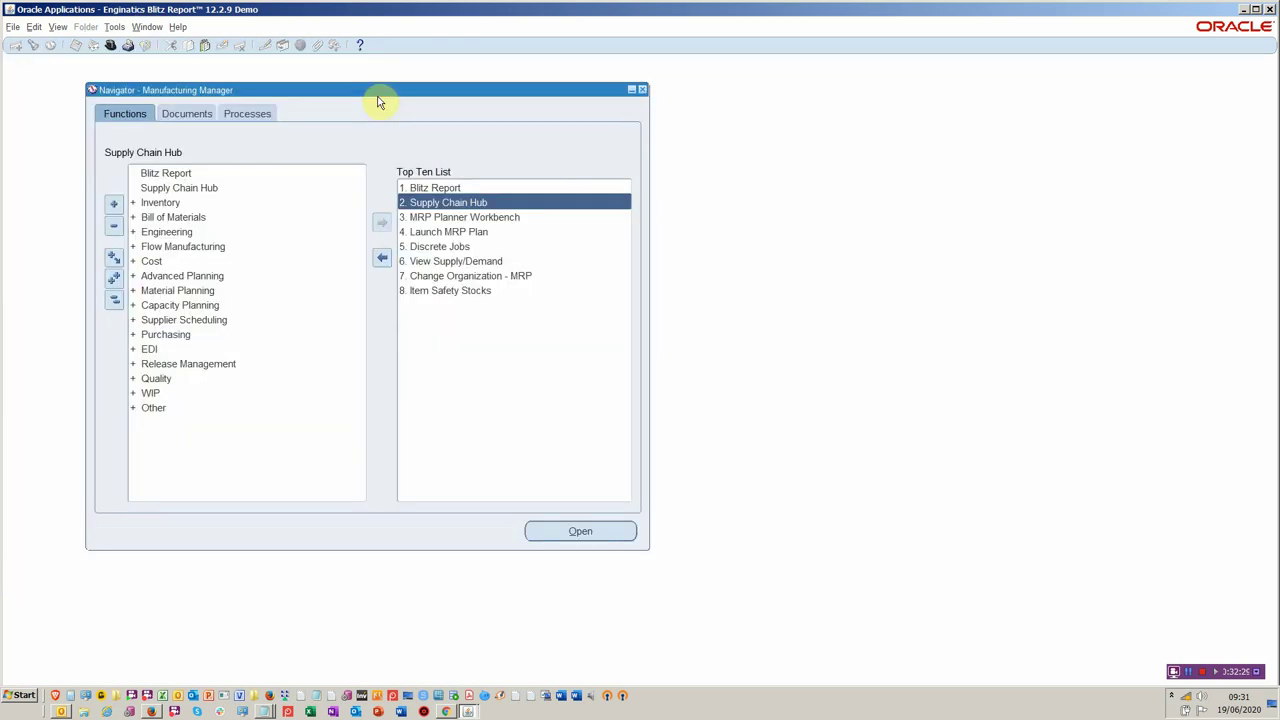
# Switch the responsibility to System Administrator, searching the responsibility list with s%
pyautogui.click(116, 44)
pyautogui.write('s%')
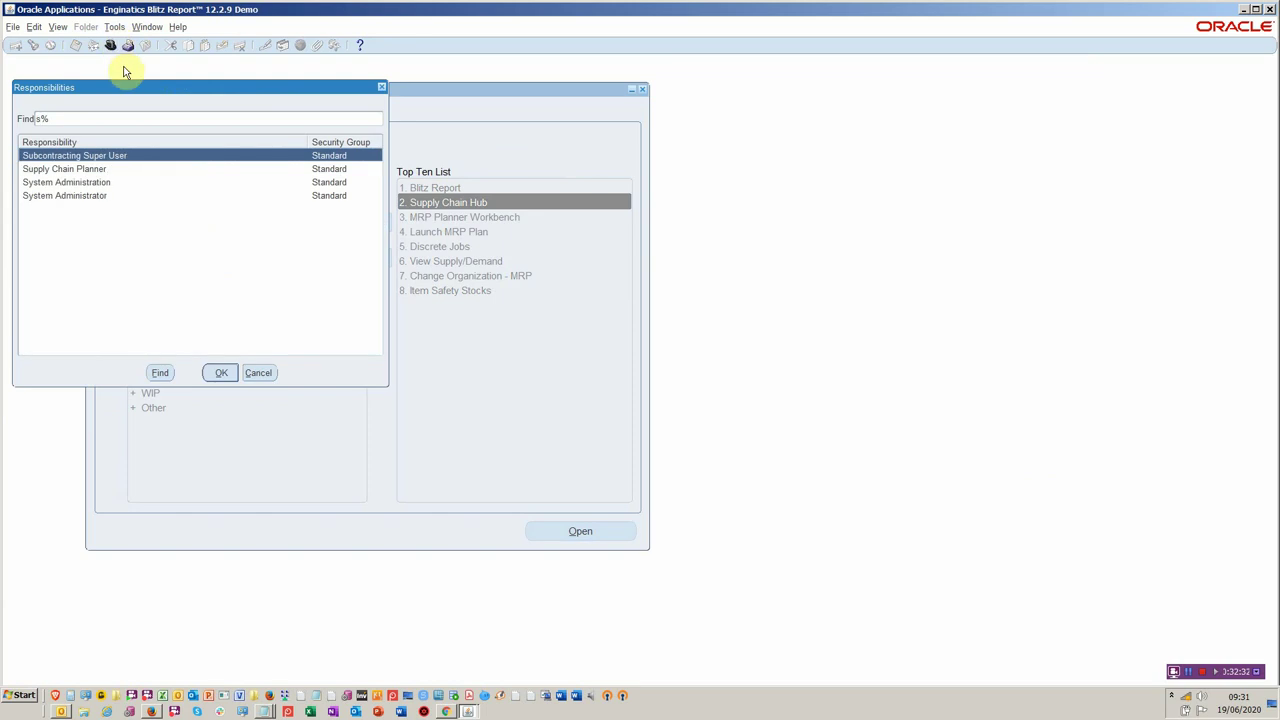
pyautogui.doubleClick(157, 195)
# Open the System profile values form and launch its BR100 FND Profiles report
pyautogui.click(177, 216)
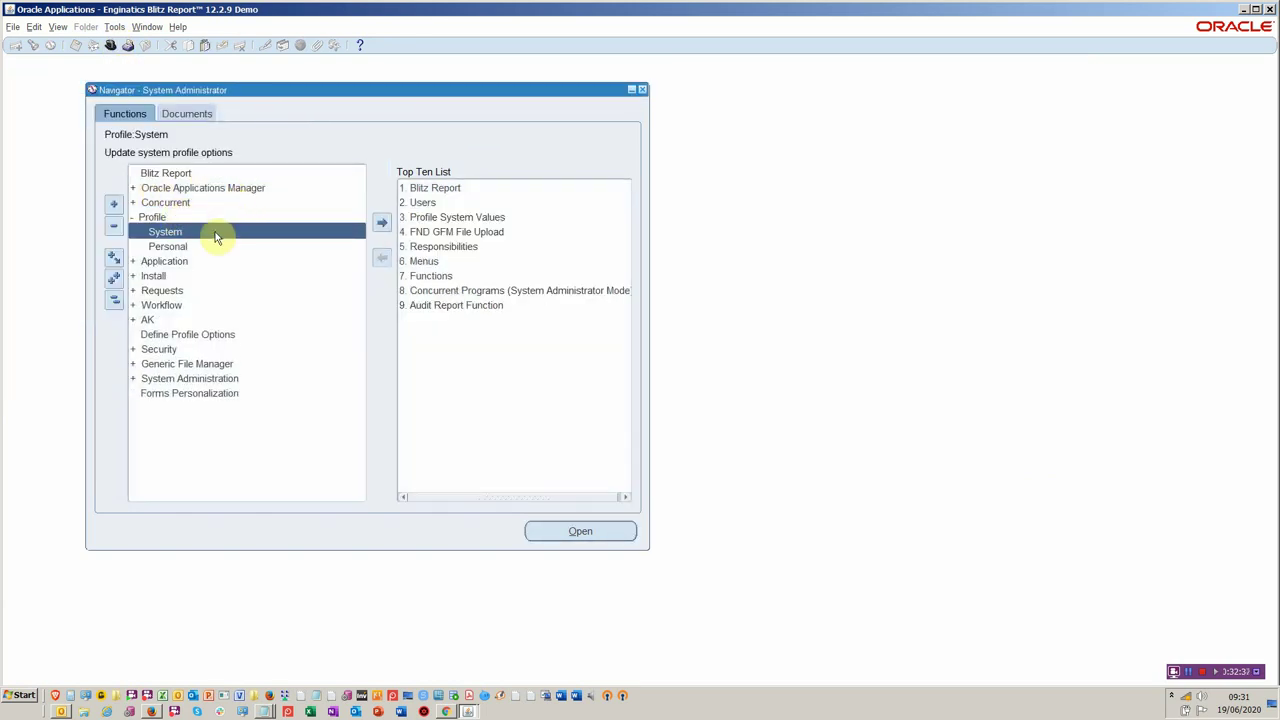
pyautogui.doubleClick(214, 232)
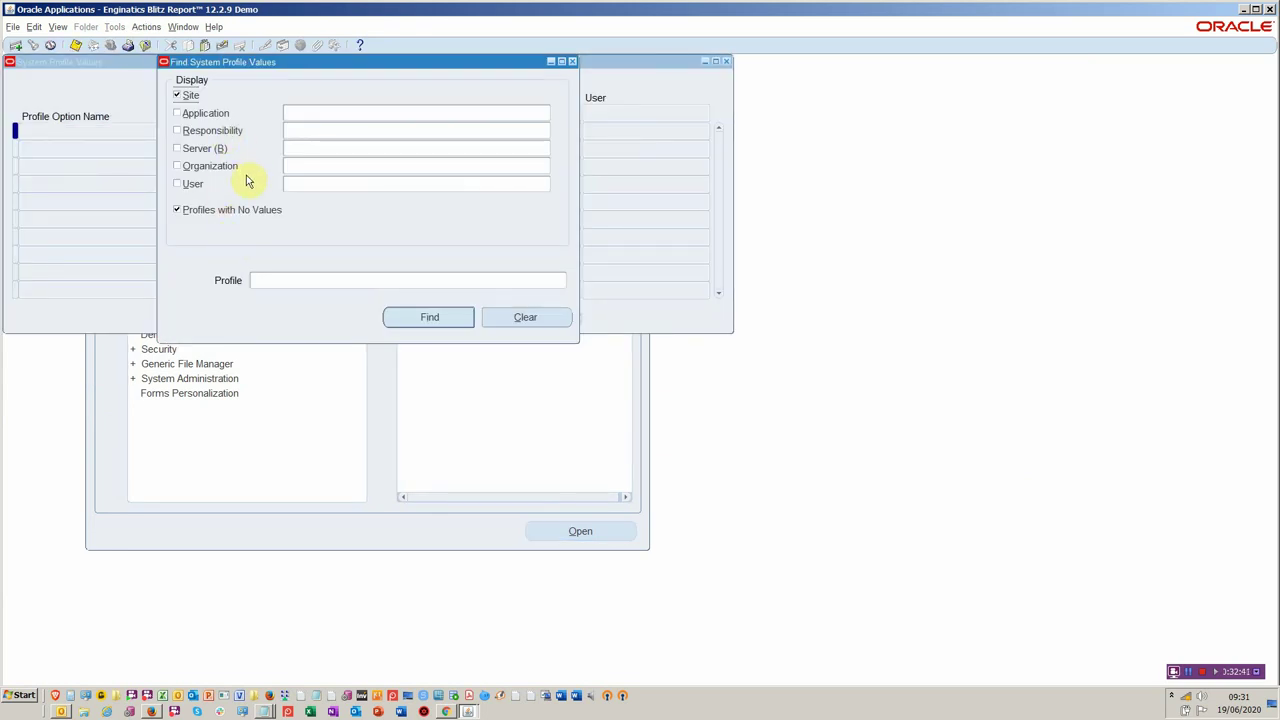
pyautogui.click(140, 27)
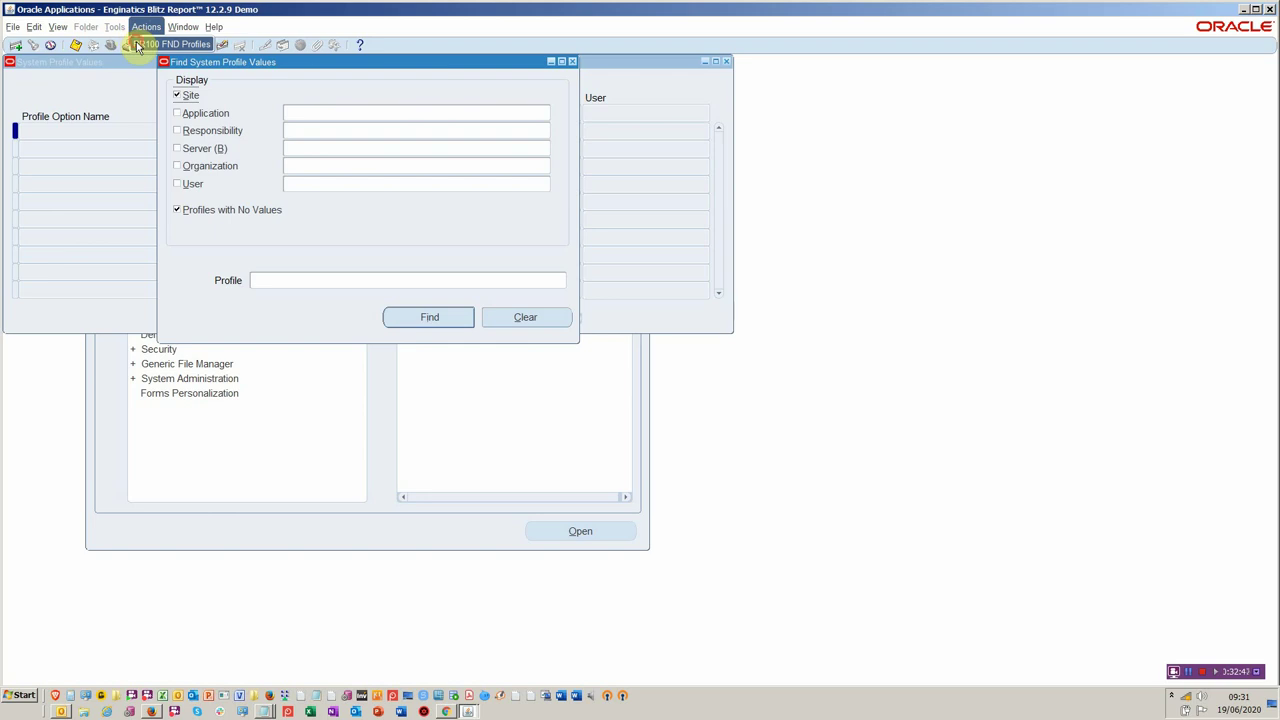
pyautogui.click(138, 46)
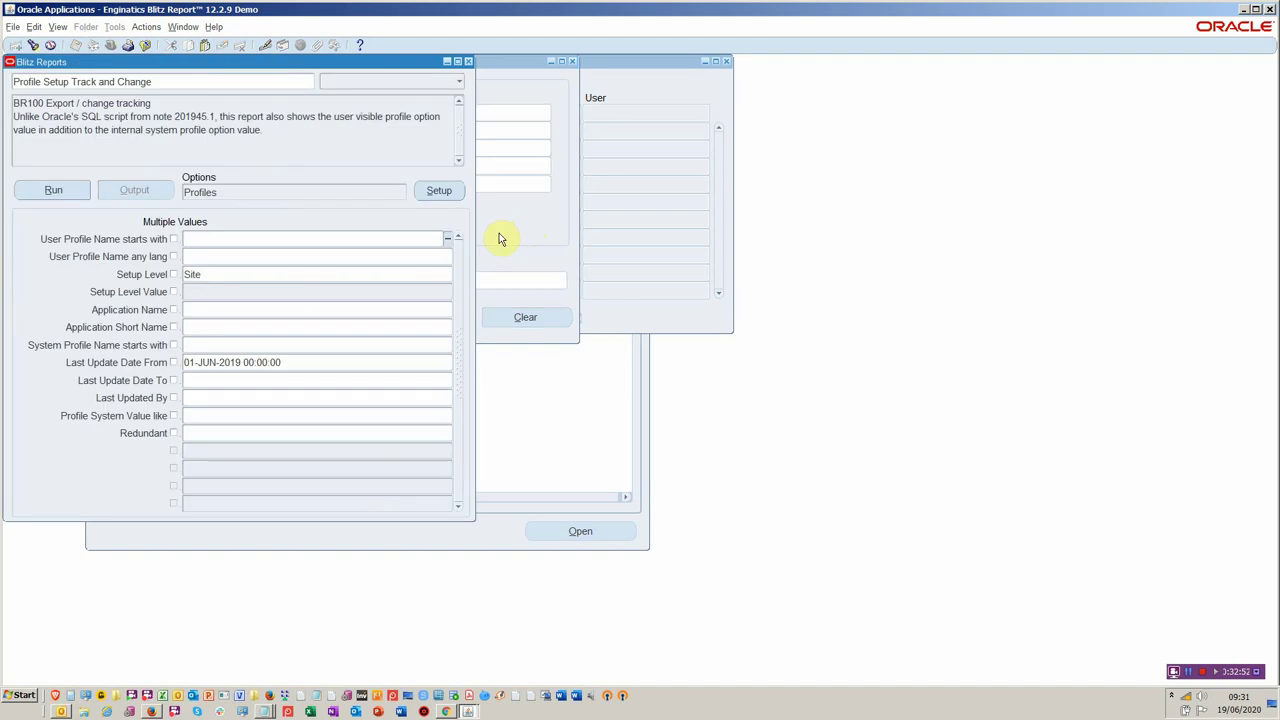
# Run the Profile Setup Track and Change report for Setup Level Site with Last Update Date From 01-JUN-2019 00:00:00
pyautogui.click(311, 279)
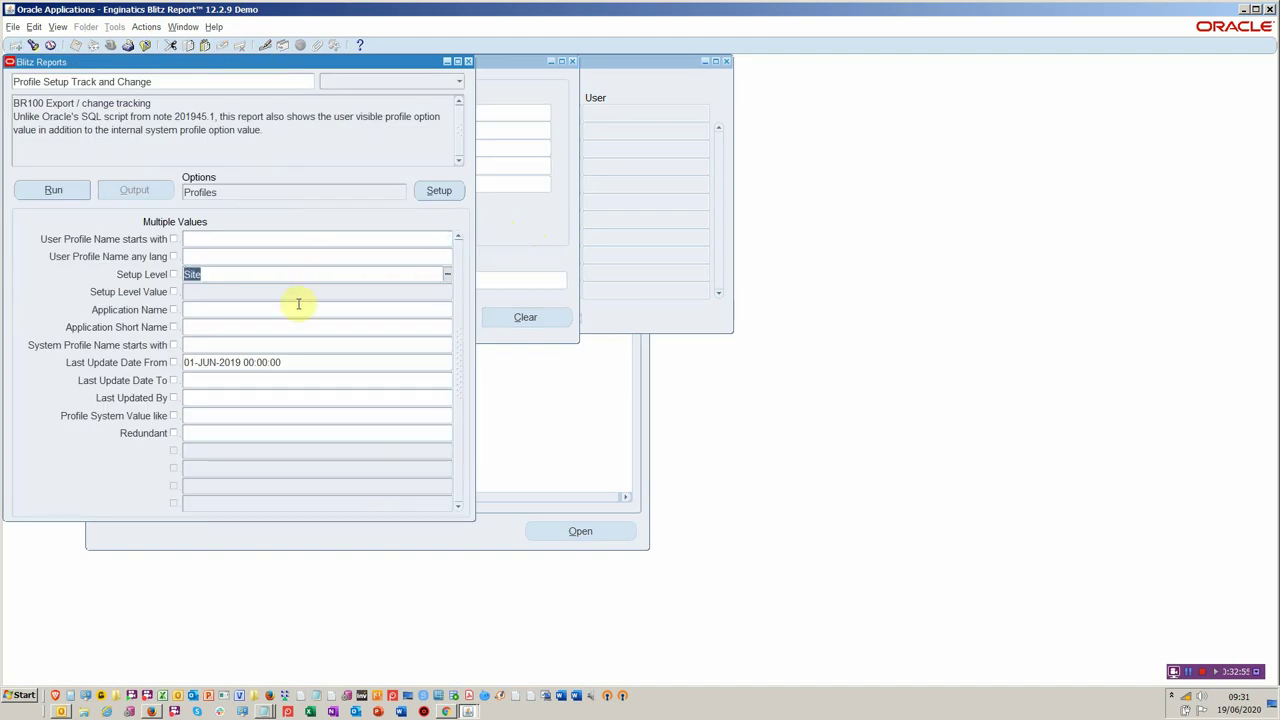
pyautogui.click(307, 360)
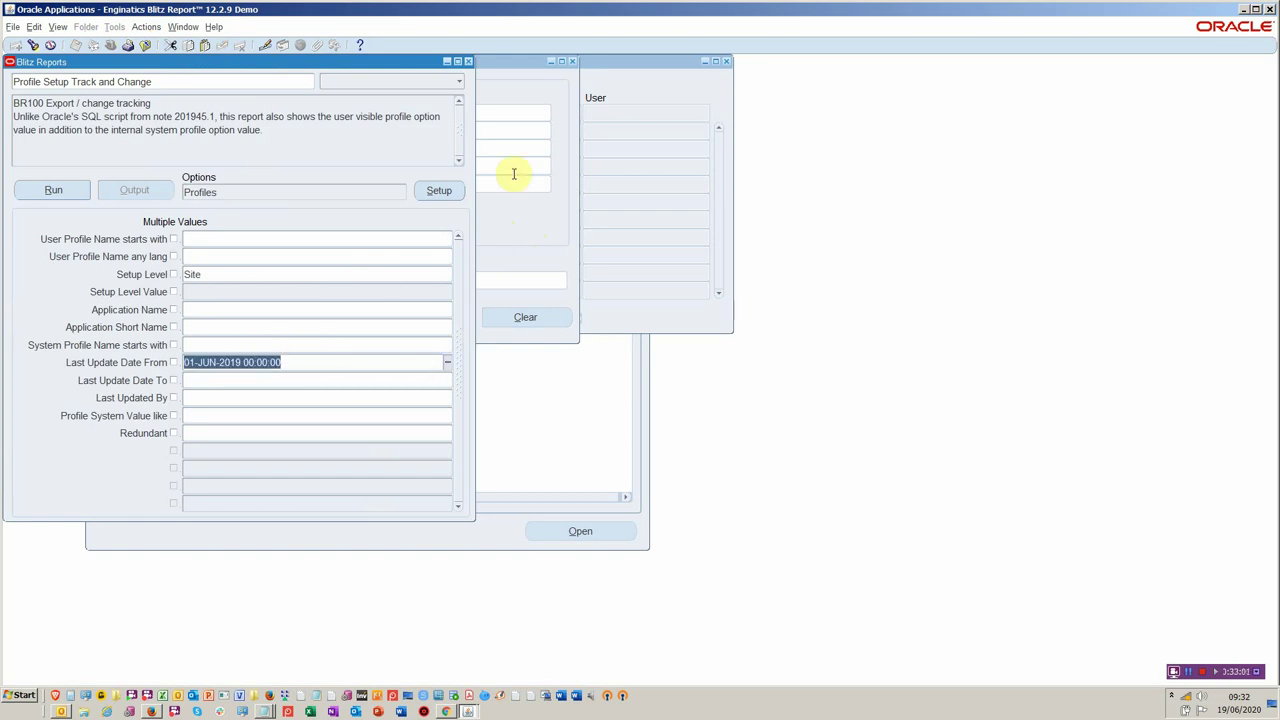
pyautogui.click(82, 189)
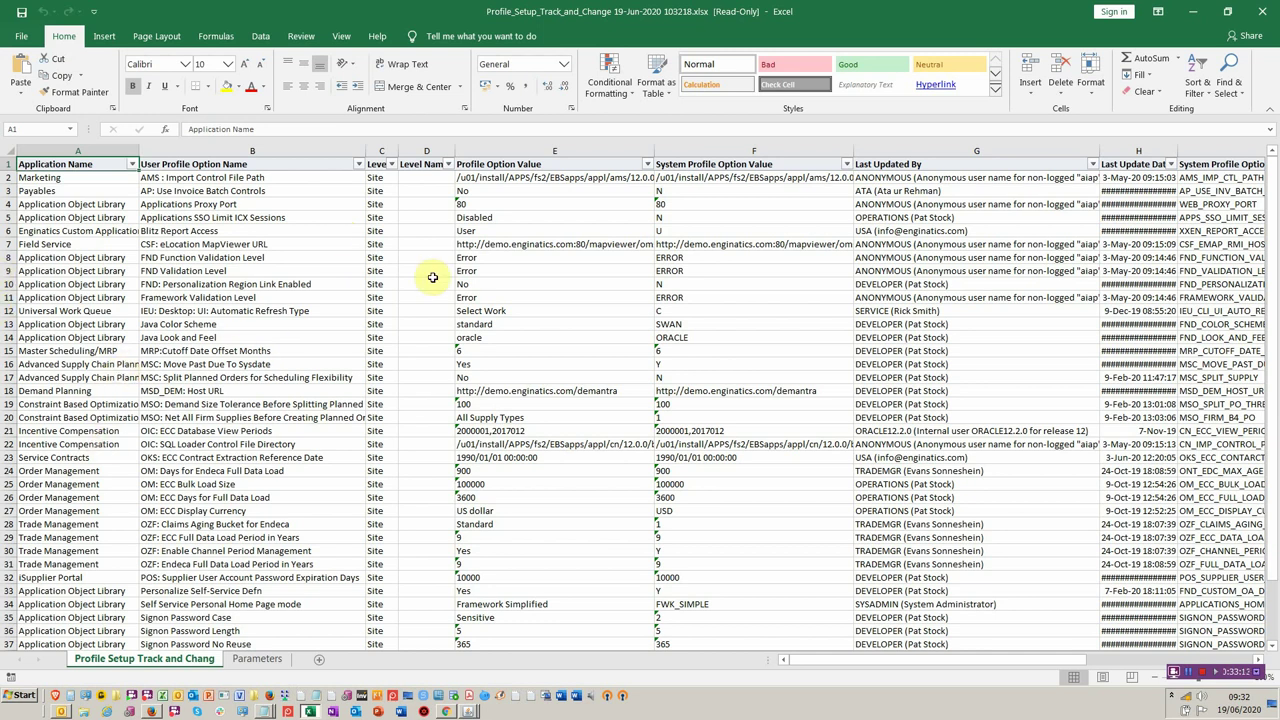
# Filter User Profile Option Name to Move Past Due To Sysdate, Split Planned Orders, MSD_DEM: Host URL and Demand Size Tolerance
pyautogui.click(360, 165)
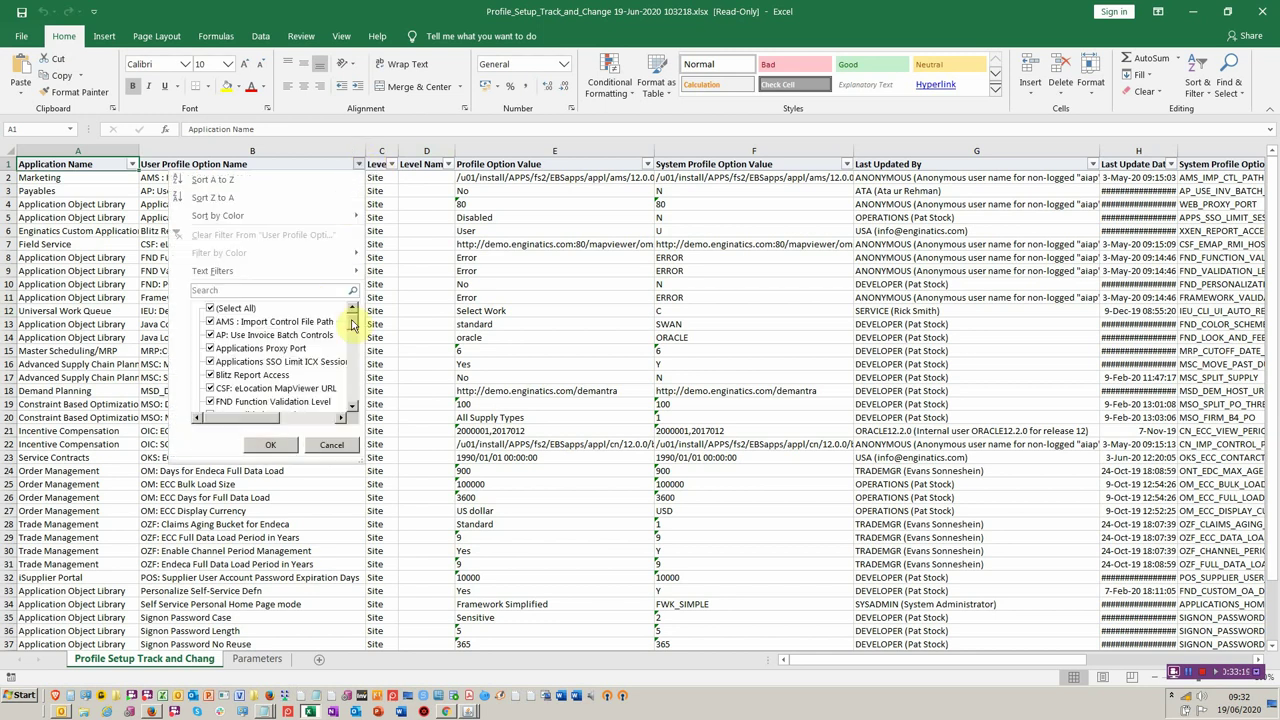
pyautogui.click(248, 309)
pyautogui.moveTo(352, 320)
pyautogui.mouseDown()
pyautogui.moveTo(350, 410)
pyautogui.moveTo(349, 325)
pyautogui.moveTo(351, 340)
pyautogui.mouseUp()
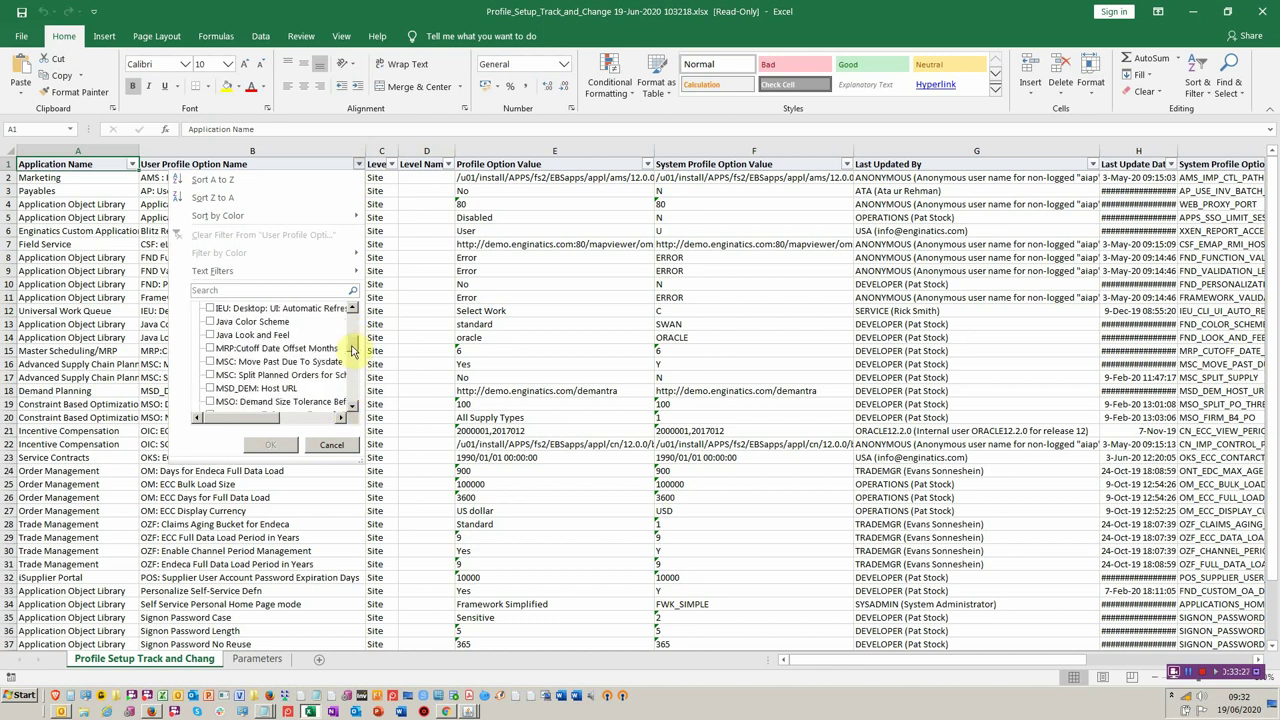
pyautogui.click(211, 362)
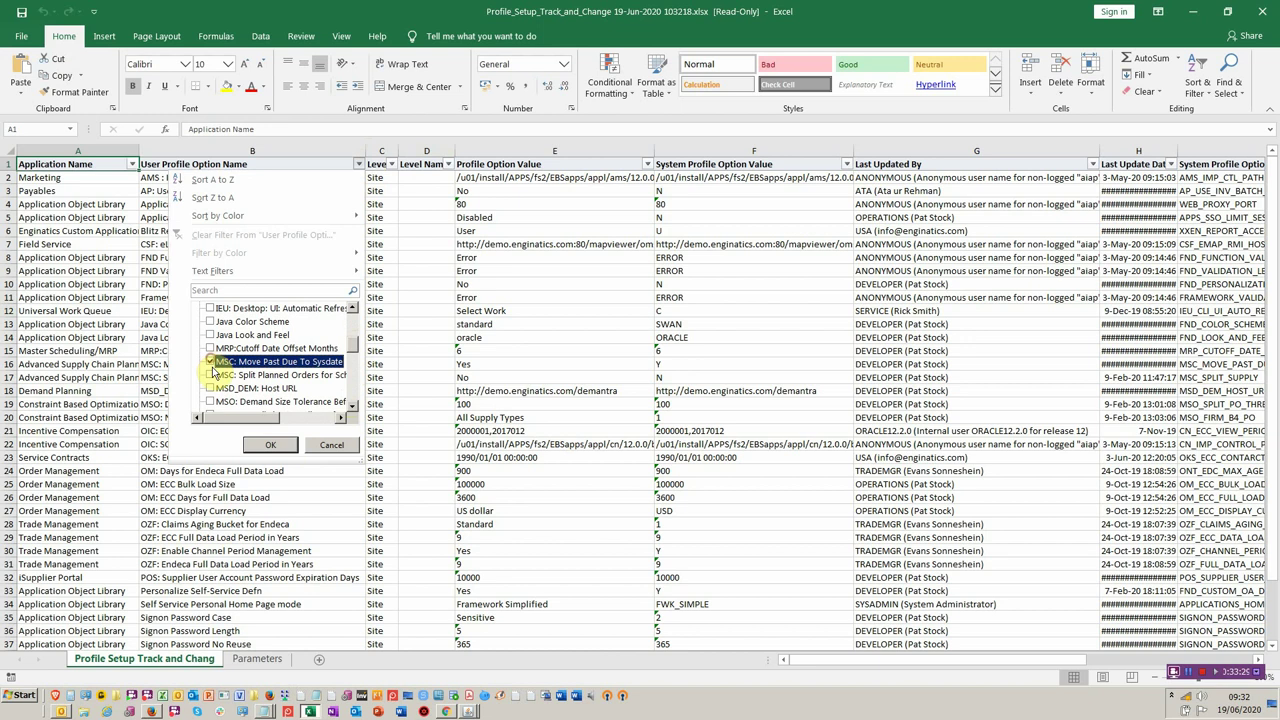
pyautogui.click(211, 375)
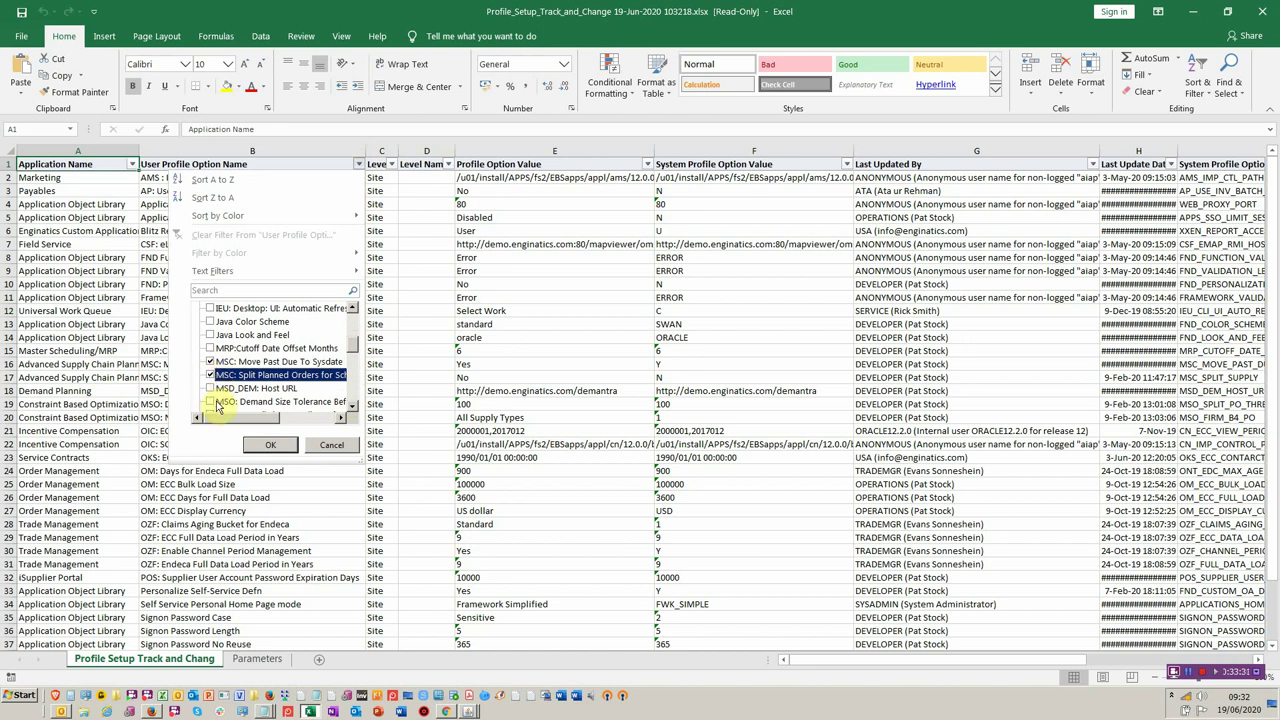
pyautogui.click(210, 388)
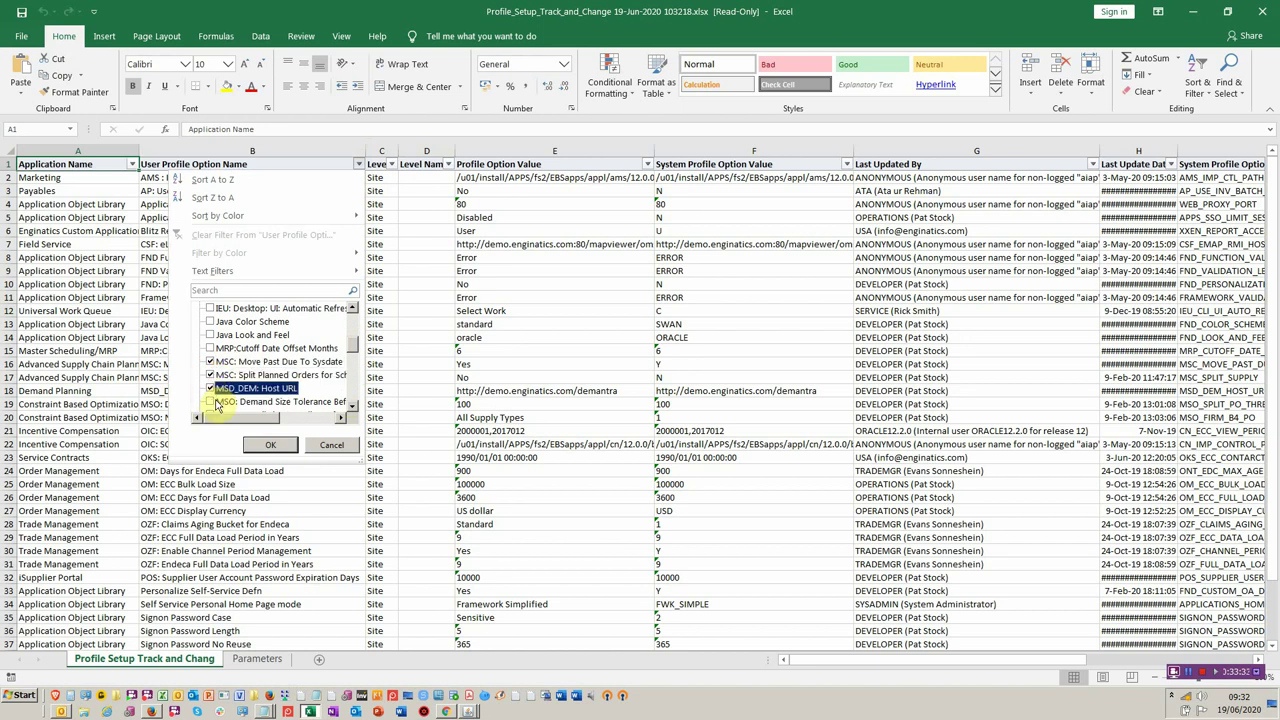
pyautogui.click(210, 401)
pyautogui.click(259, 444)
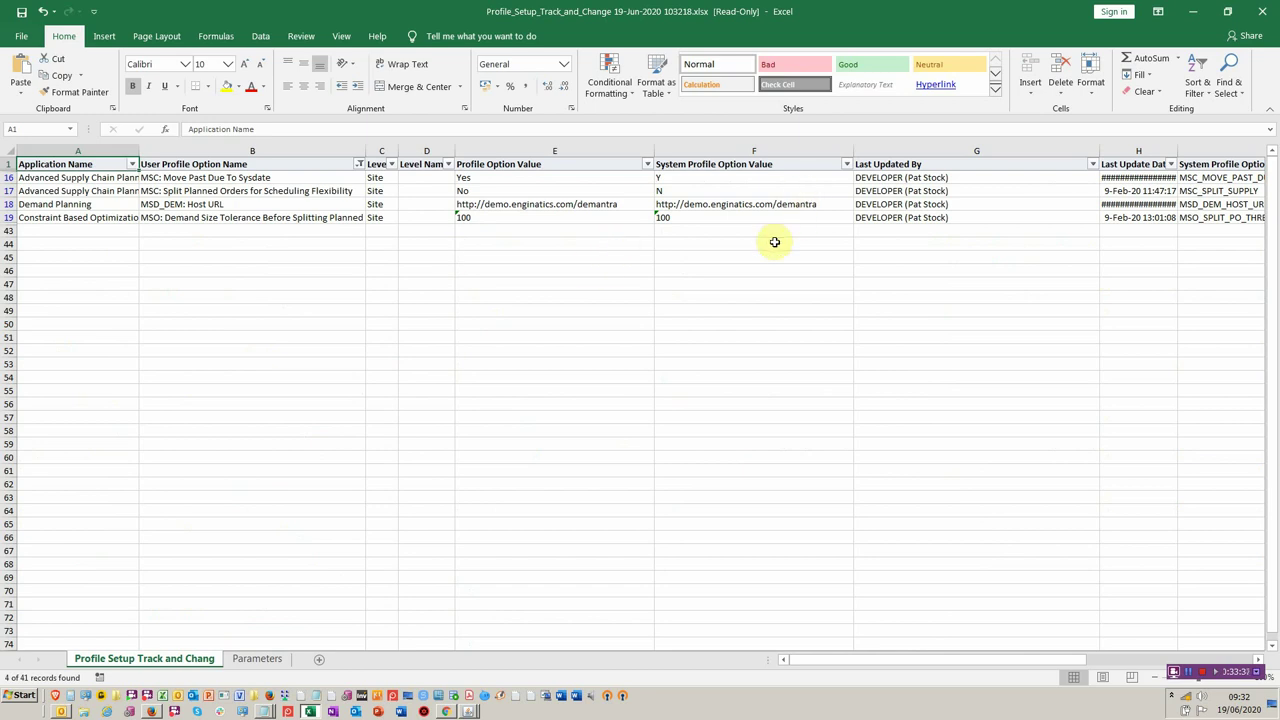
# Examine who last updated the Move Past Due profile, and review the Split Planned Orders and MSD_DEM: Host URL options
pyautogui.click(931, 178)
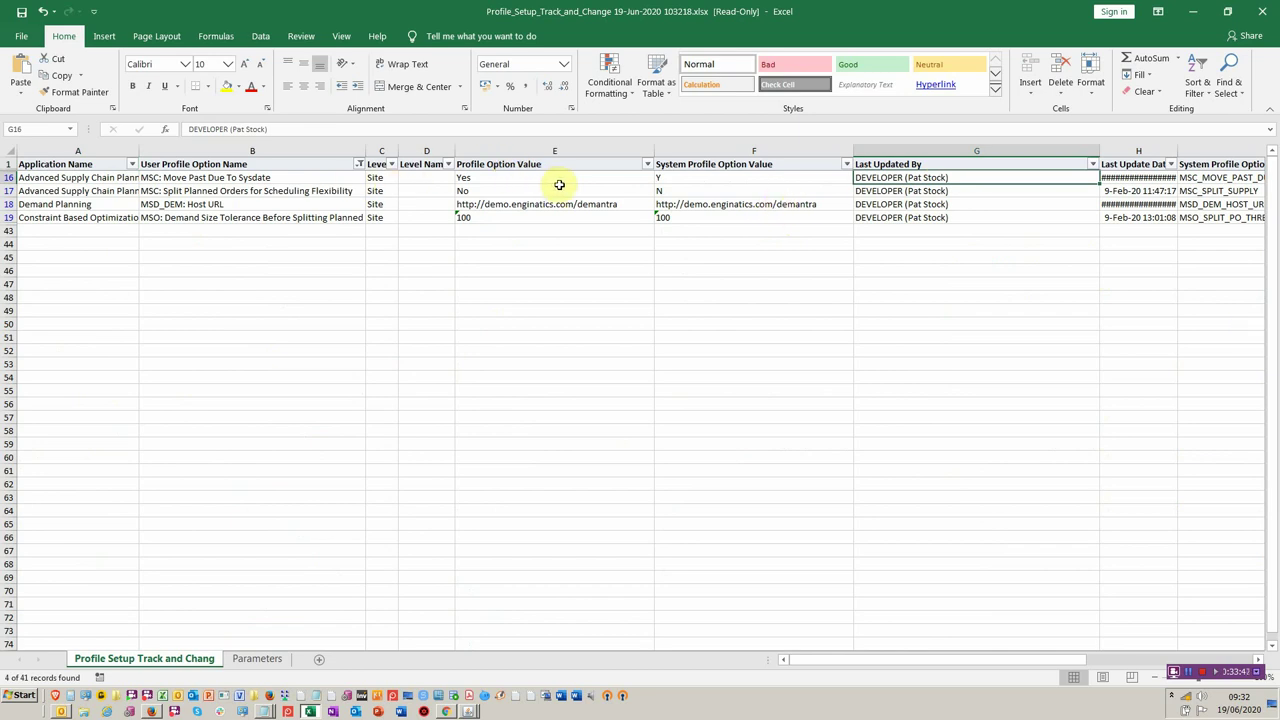
pyautogui.click(220, 190)
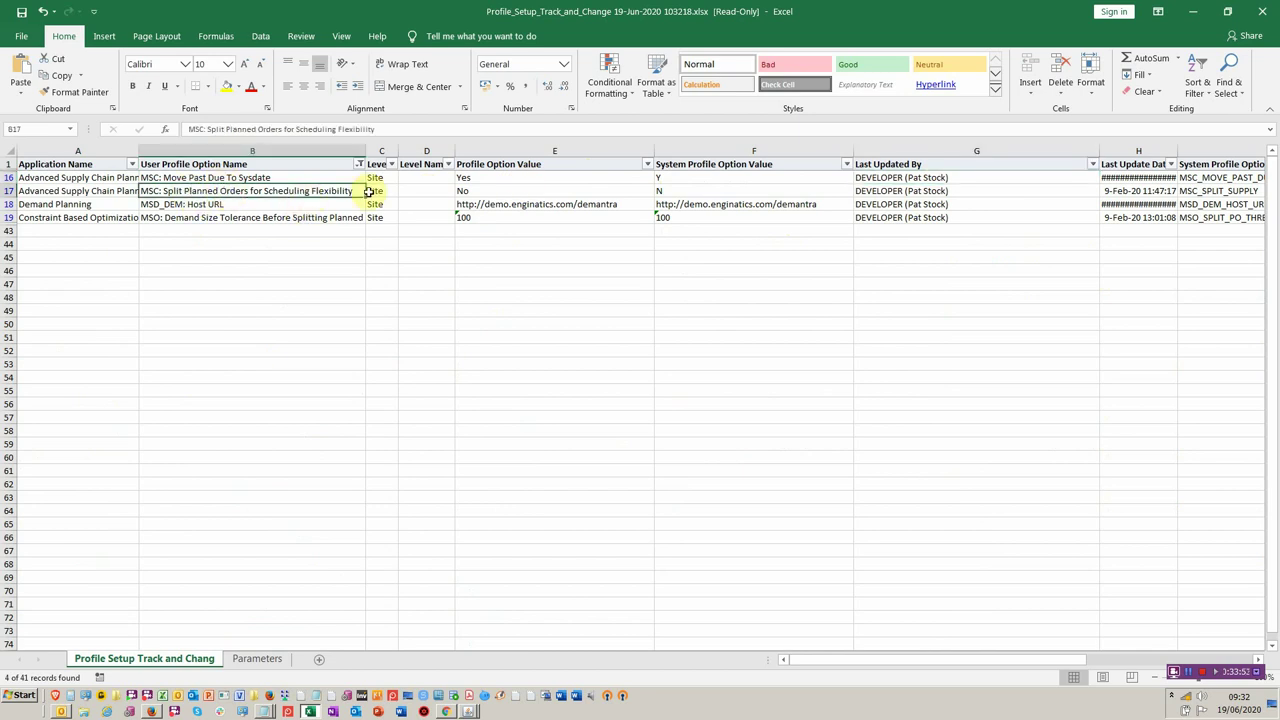
pyautogui.click(289, 203)
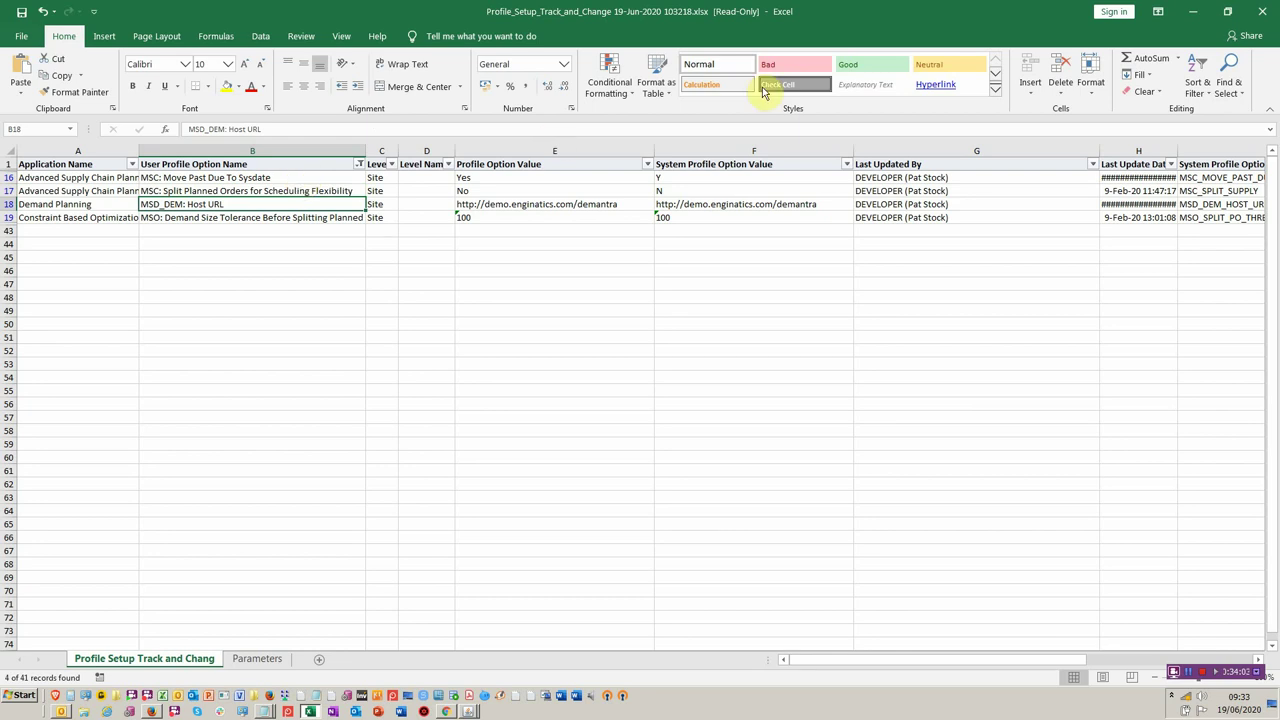
# Close the profile report workbook without saving and switch back to Oracle Applications
pyautogui.click(1272, 16)
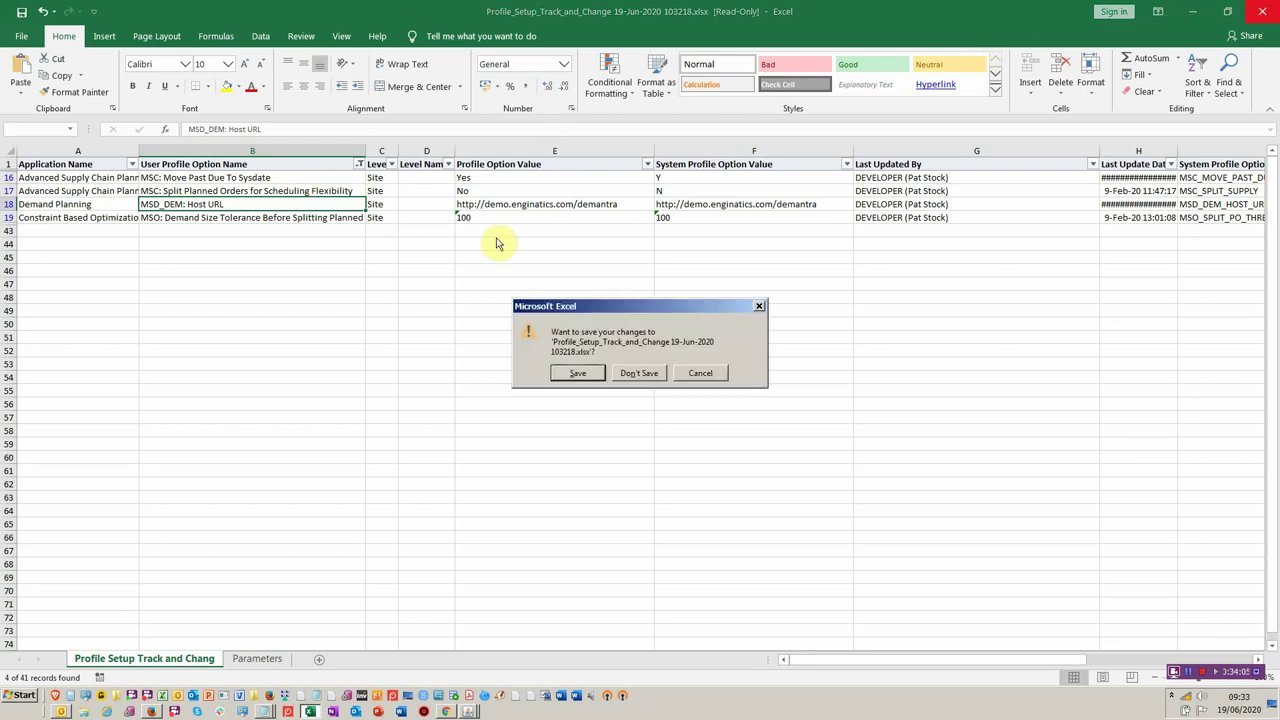
pyautogui.click(622, 372)
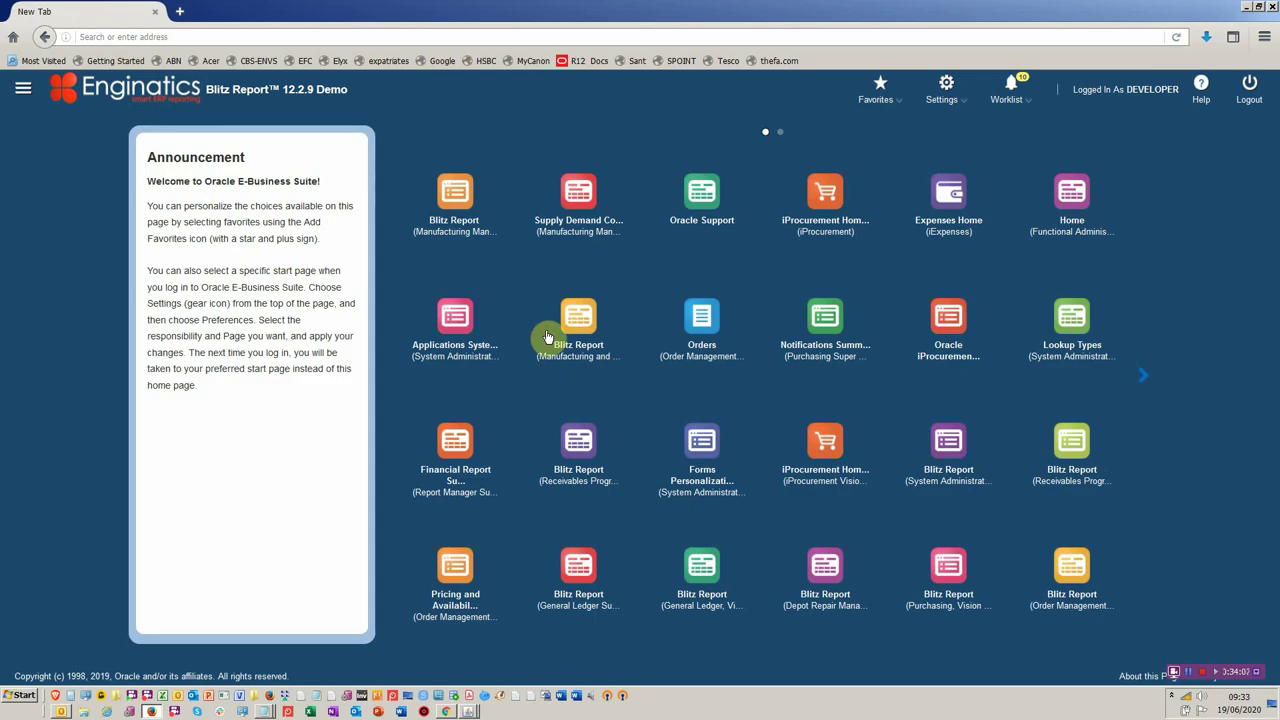
pyautogui.hotkey('alt', 'Tab')
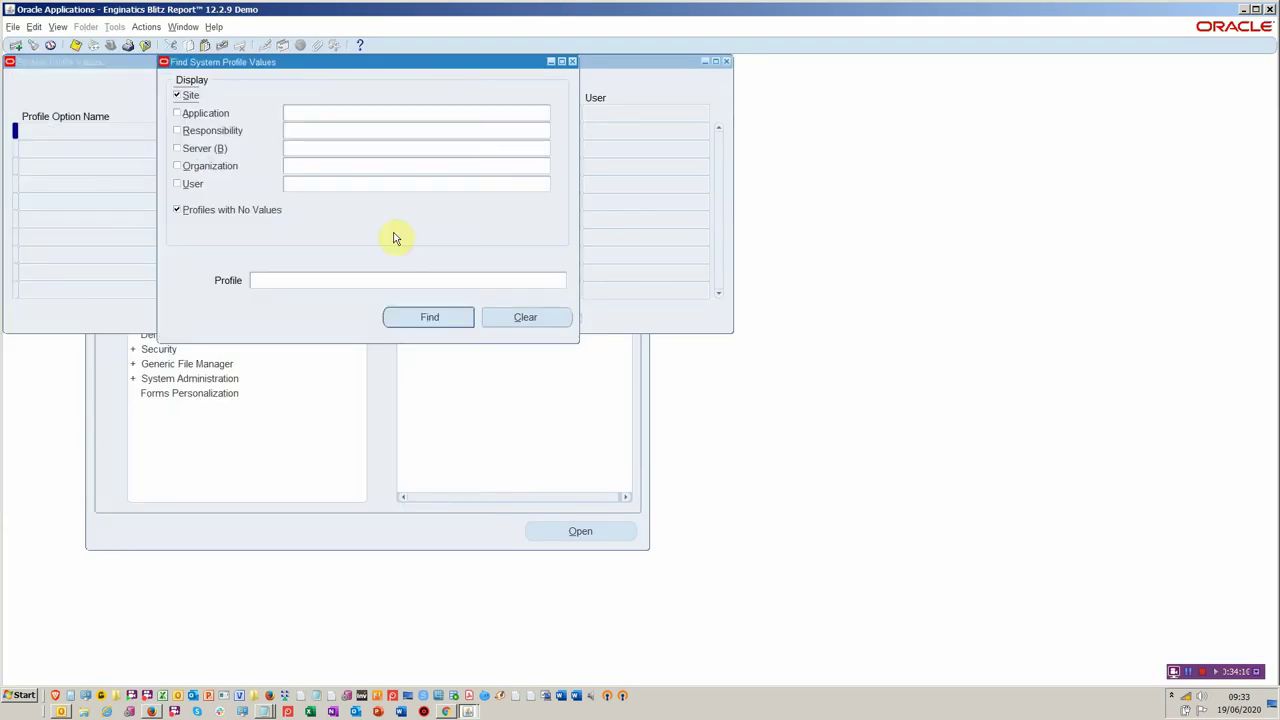
# Close the profile forms and switch the responsibility to Order Management Super User, Vision Operations (USA)
pyautogui.press('F4')
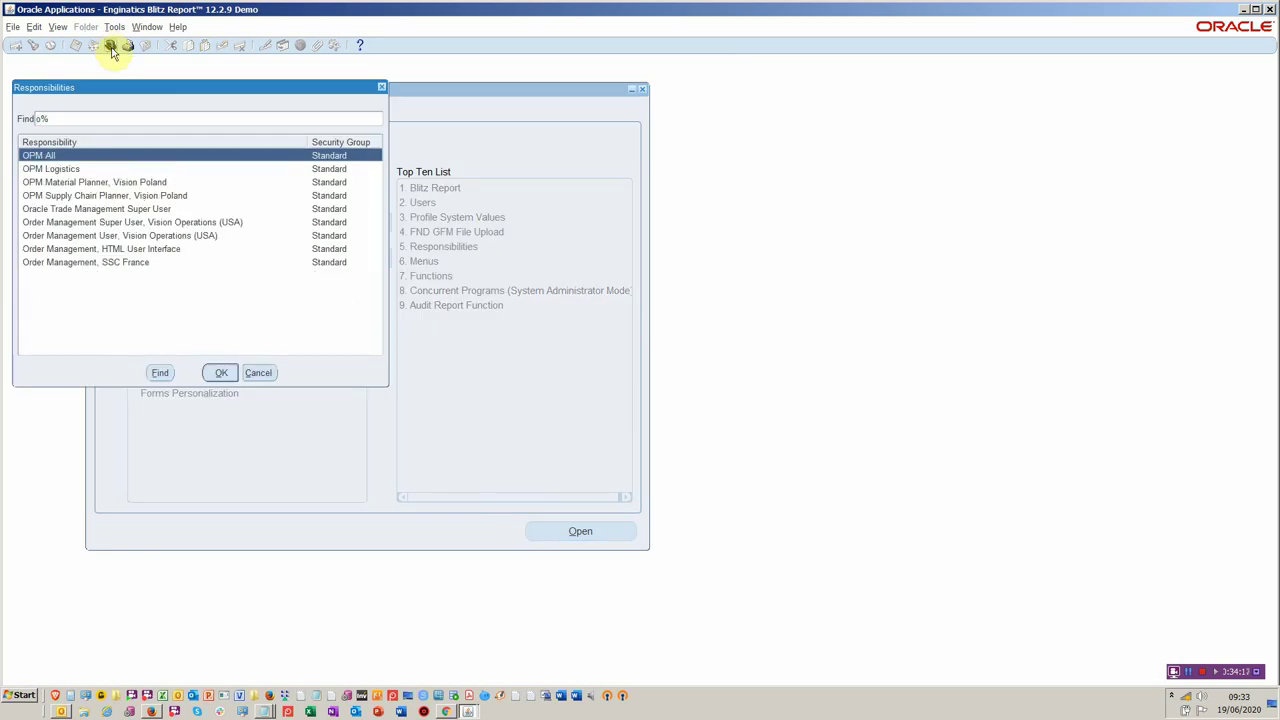
pyautogui.press('Down')
pyautogui.press('Down')
pyautogui.press('Down')
pyautogui.press('Down')
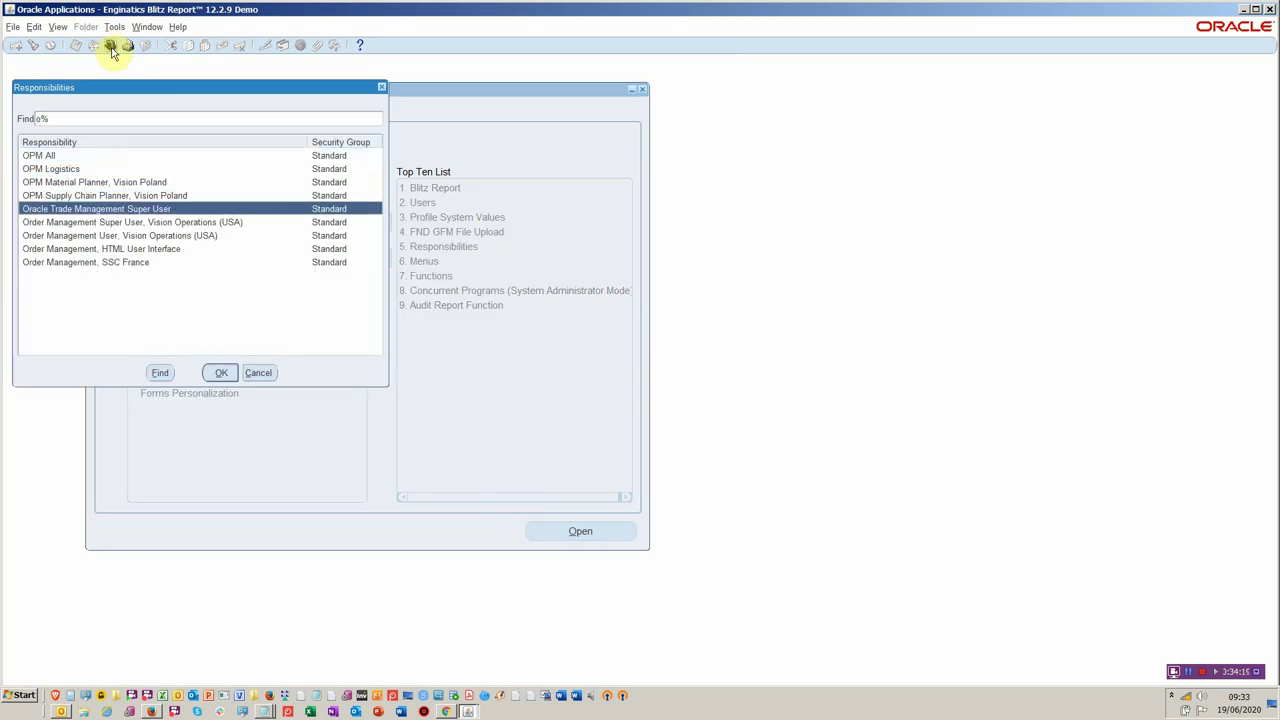
pyautogui.press('Up')
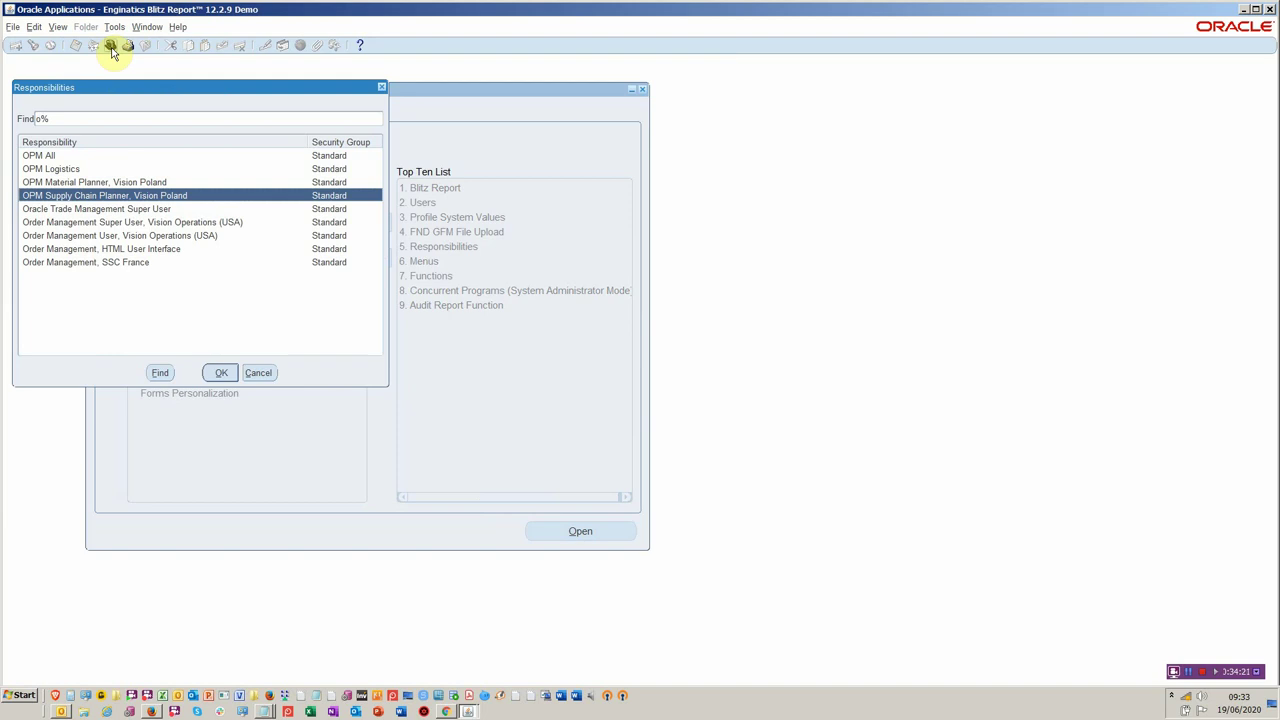
pyautogui.press('Down')
pyautogui.press('Down')
pyautogui.press('Return')
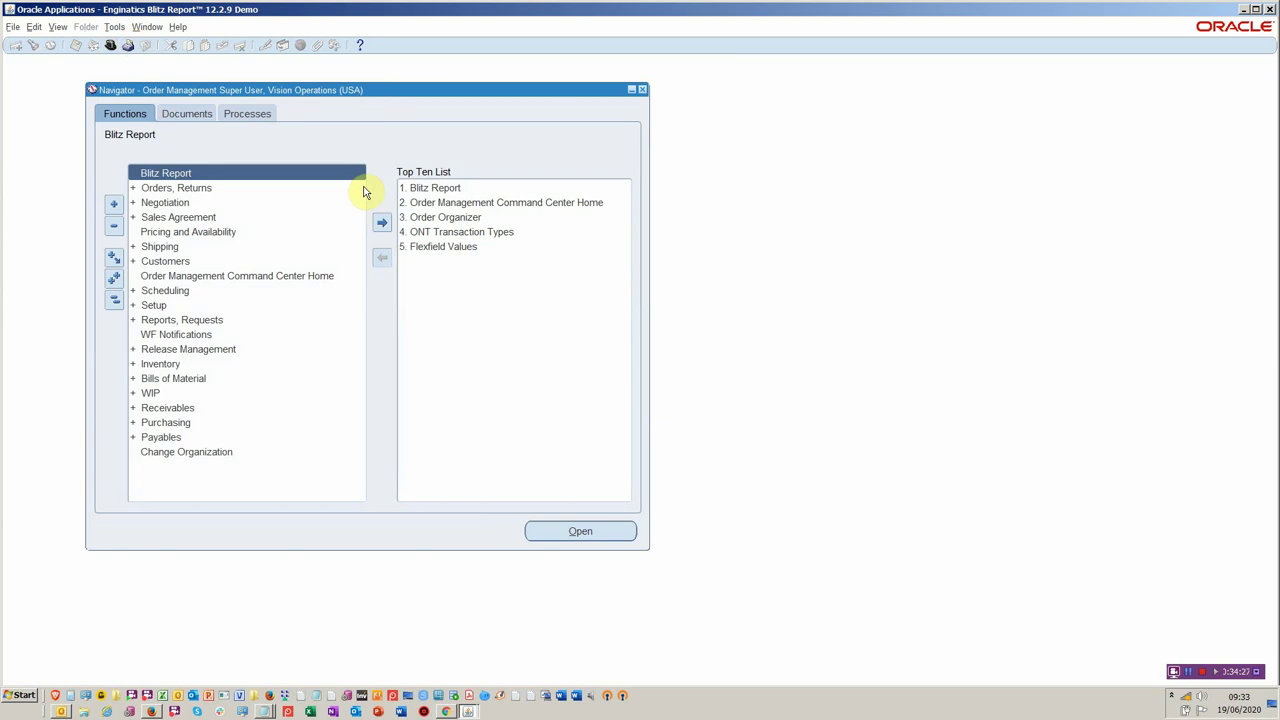
# From ONT Transaction Types, run the ONT Transaction Types and Line WF Processes report for Vision Operations with assigned line flows shown
pyautogui.click(431, 231)
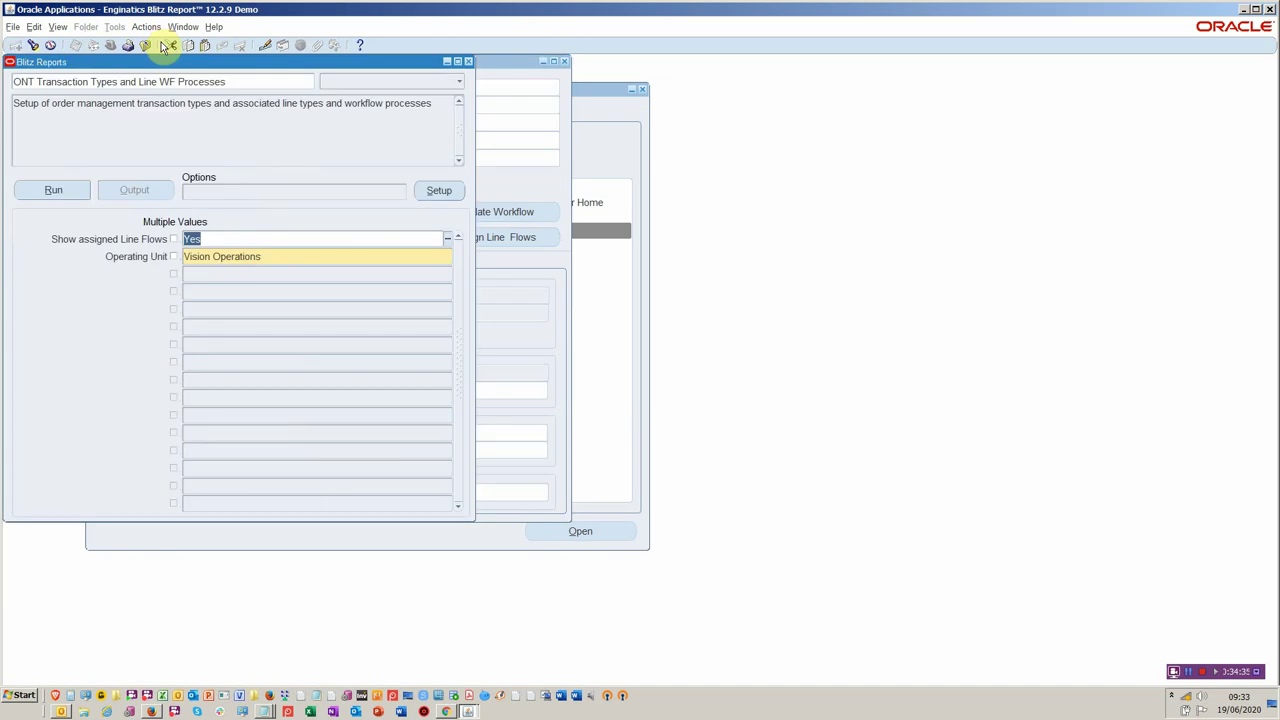
pyautogui.click(53, 190)
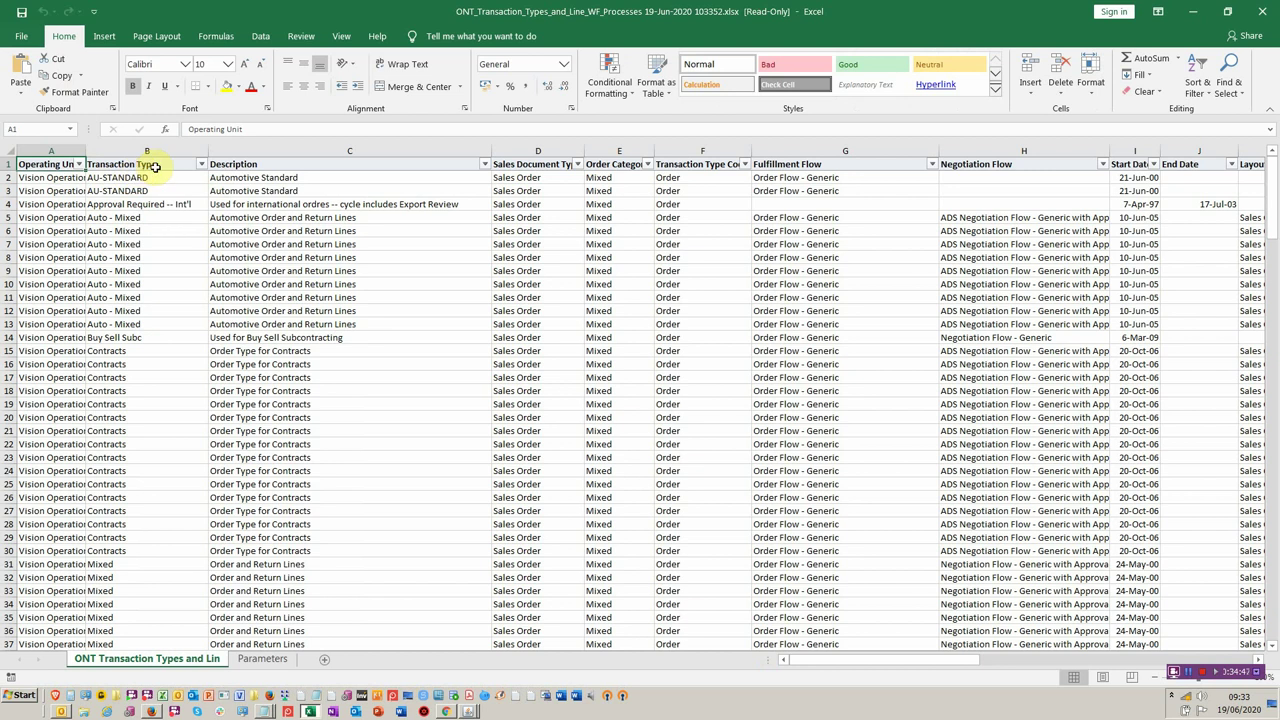
# Filter the Order Category column of the transaction types report to show only Order
pyautogui.click(201, 164)
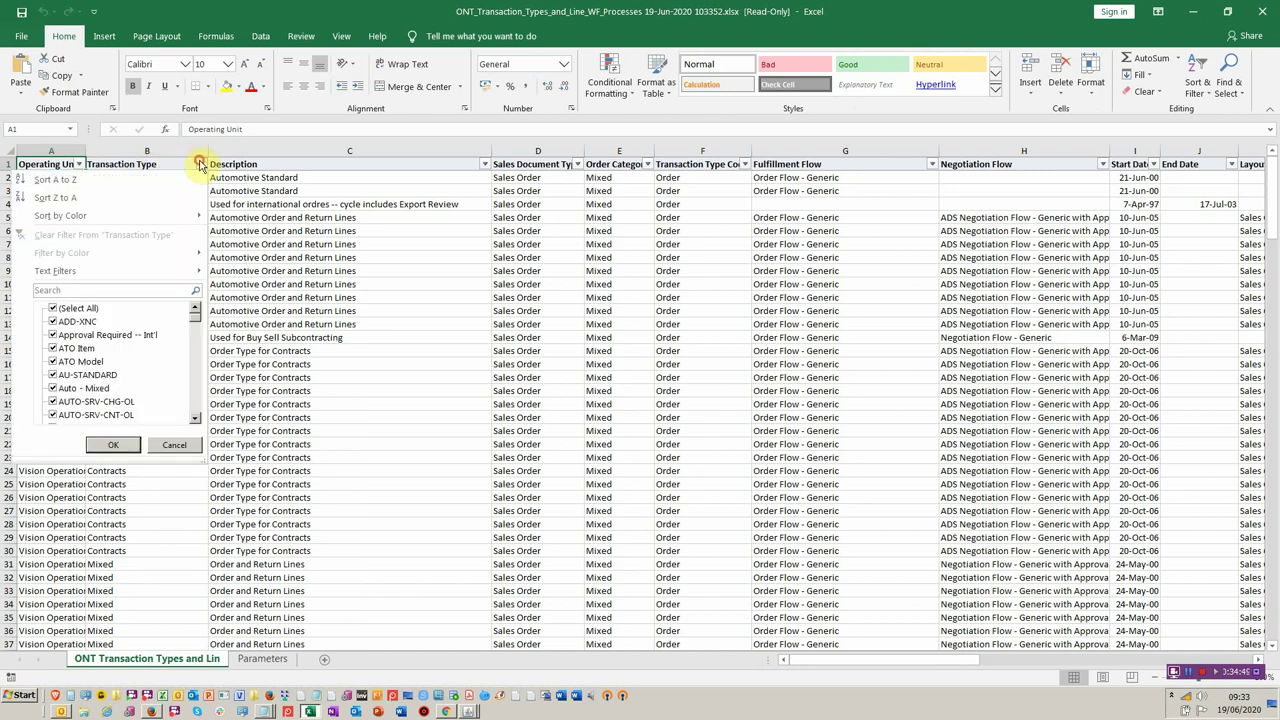
pyautogui.click(201, 164)
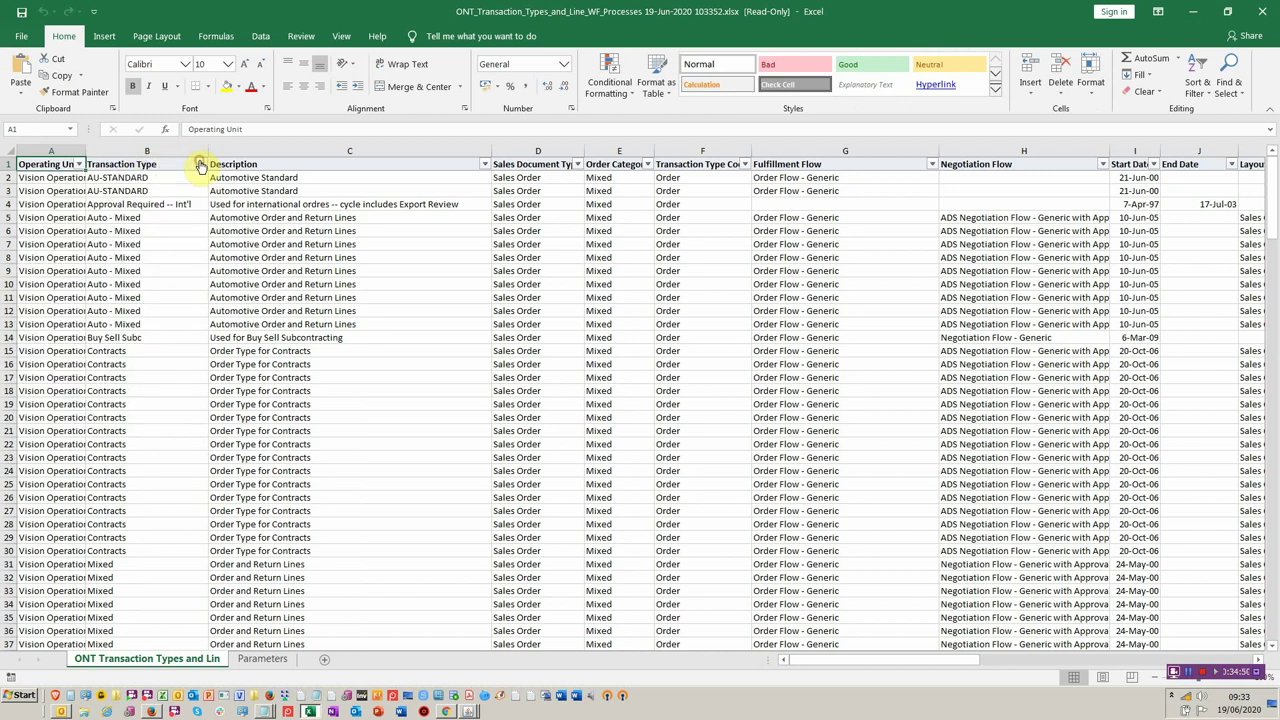
pyautogui.click(650, 172)
pyautogui.click(648, 164)
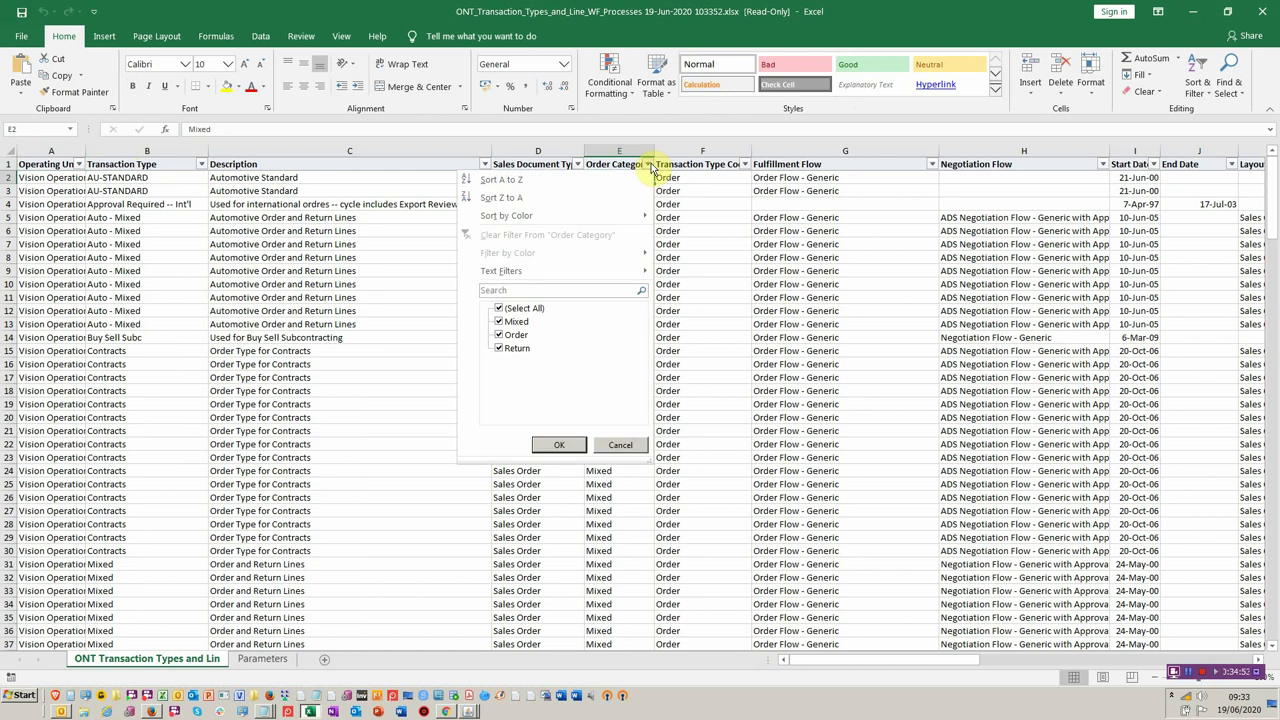
pyautogui.click(541, 310)
pyautogui.click(515, 335)
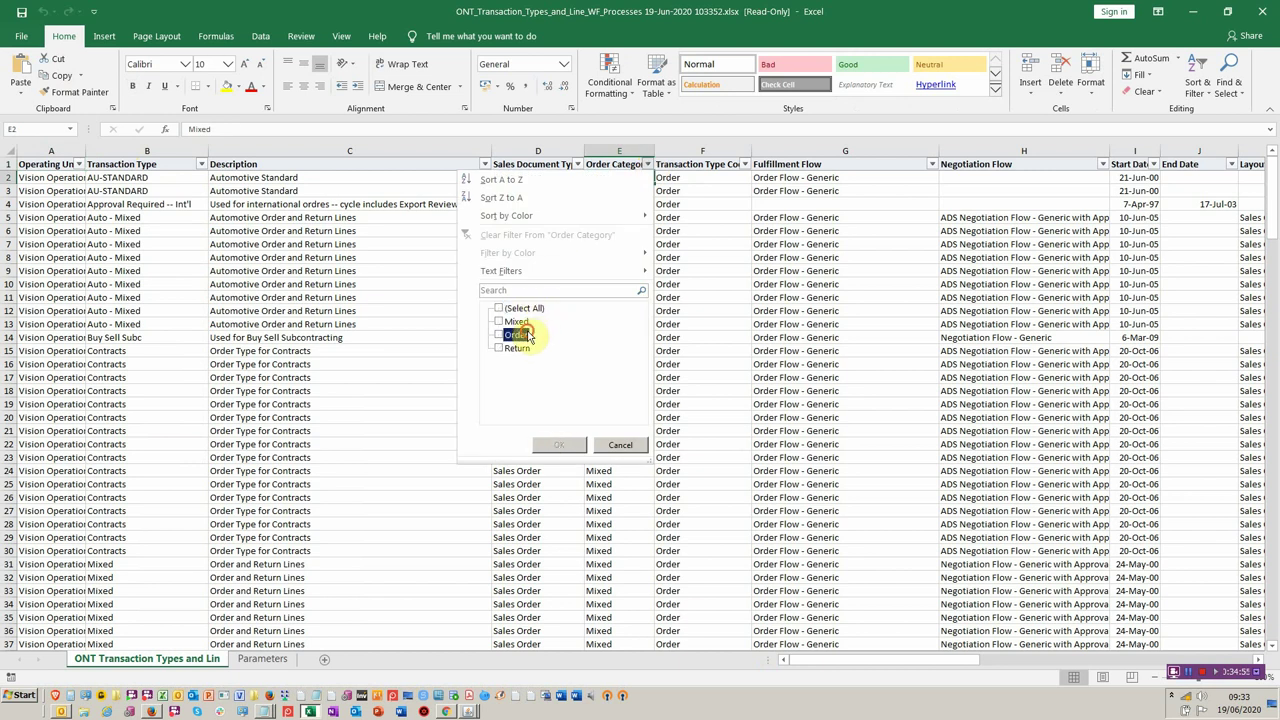
pyautogui.click(565, 444)
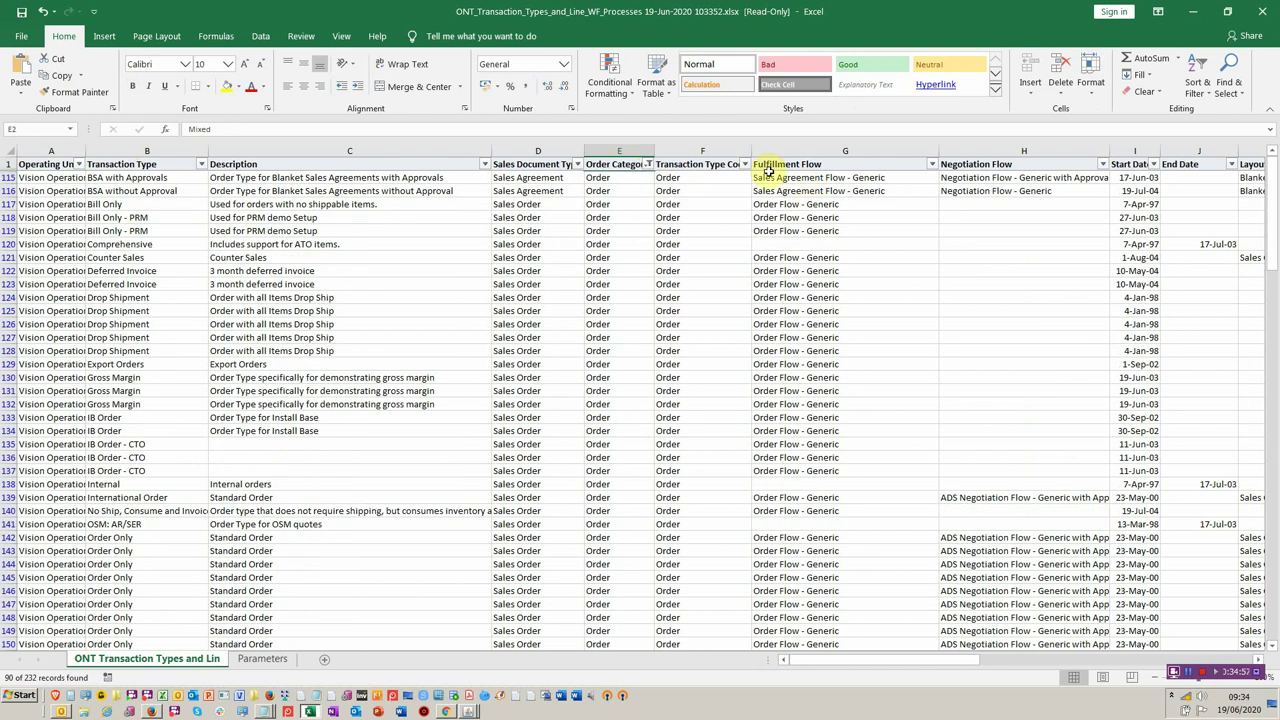
# Filter Transaction Type Code to Line and review the line types' setup columns, such as warehouse, freight terms and receivables transaction type
pyautogui.click(746, 164)
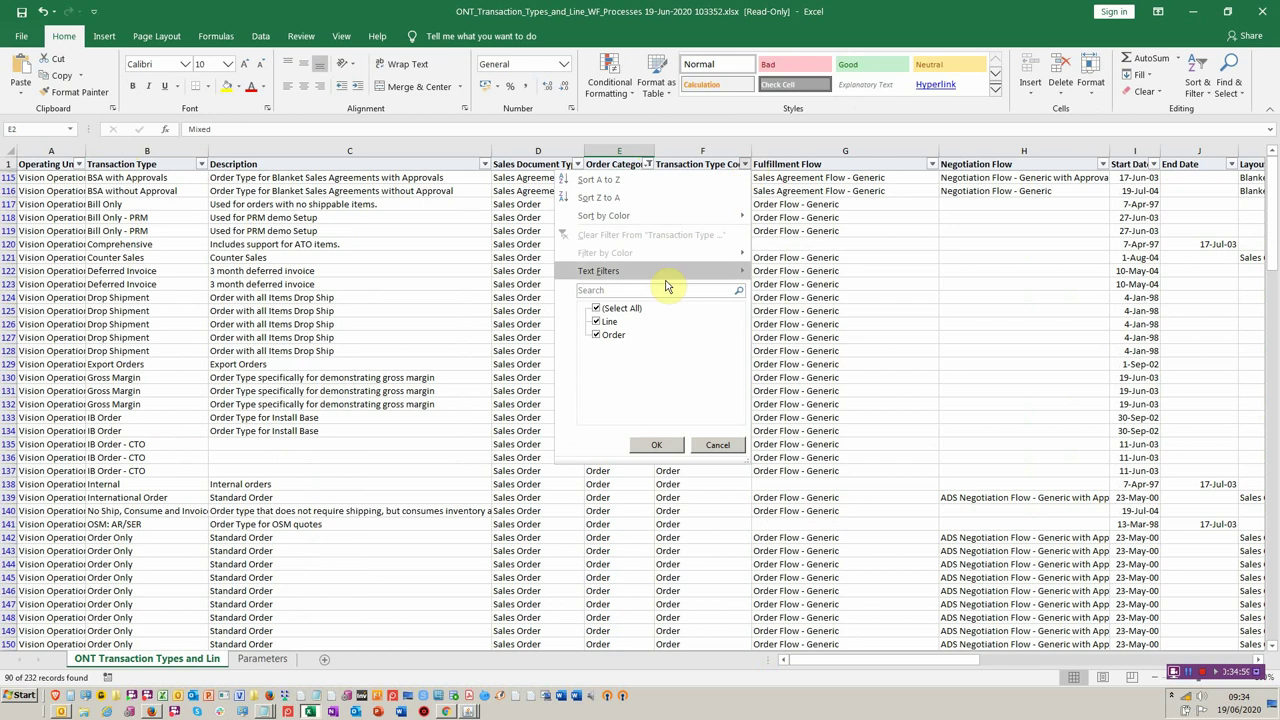
pyautogui.click(597, 308)
pyautogui.click(612, 334)
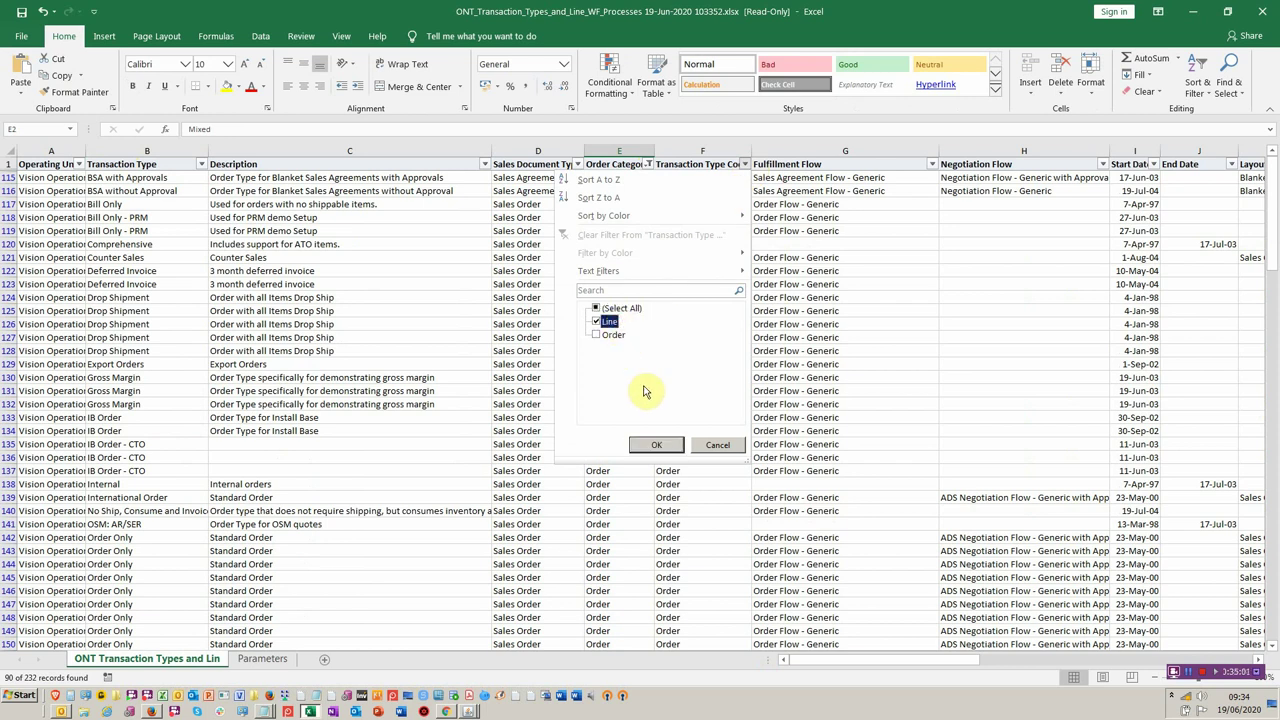
pyautogui.click(658, 444)
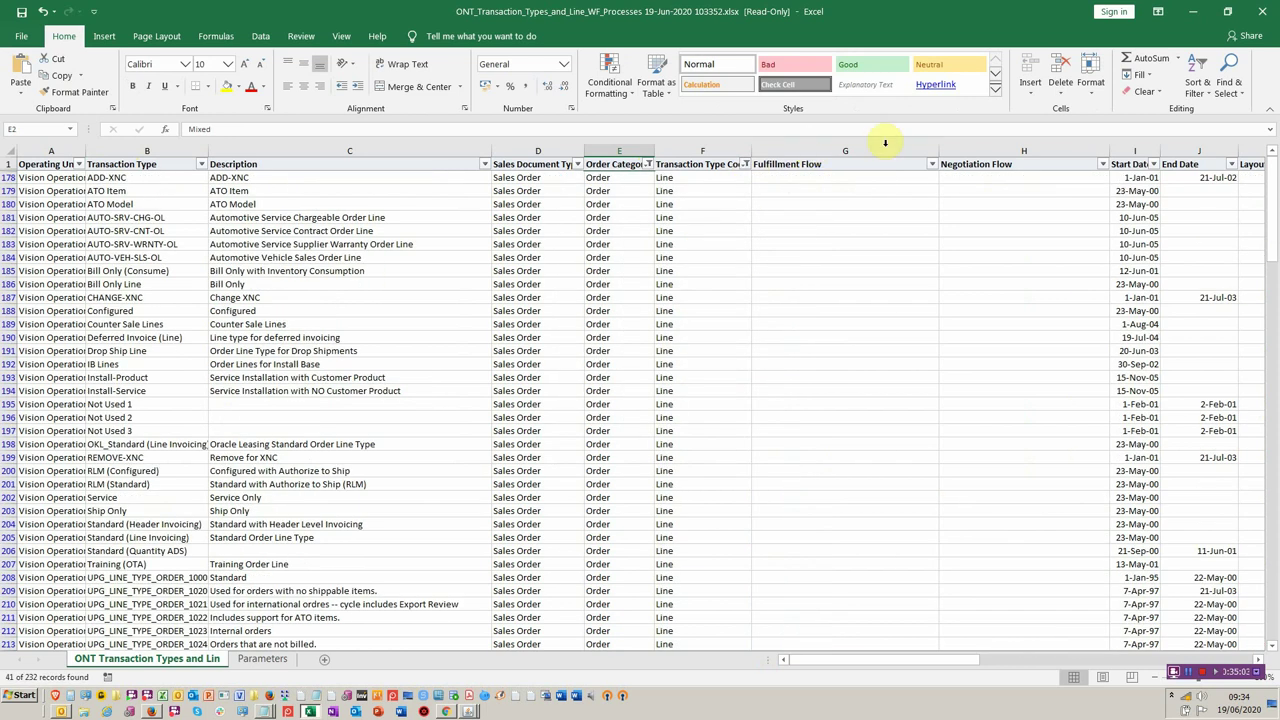
pyautogui.moveTo(830, 651); pyautogui.dragTo(1136, 650)
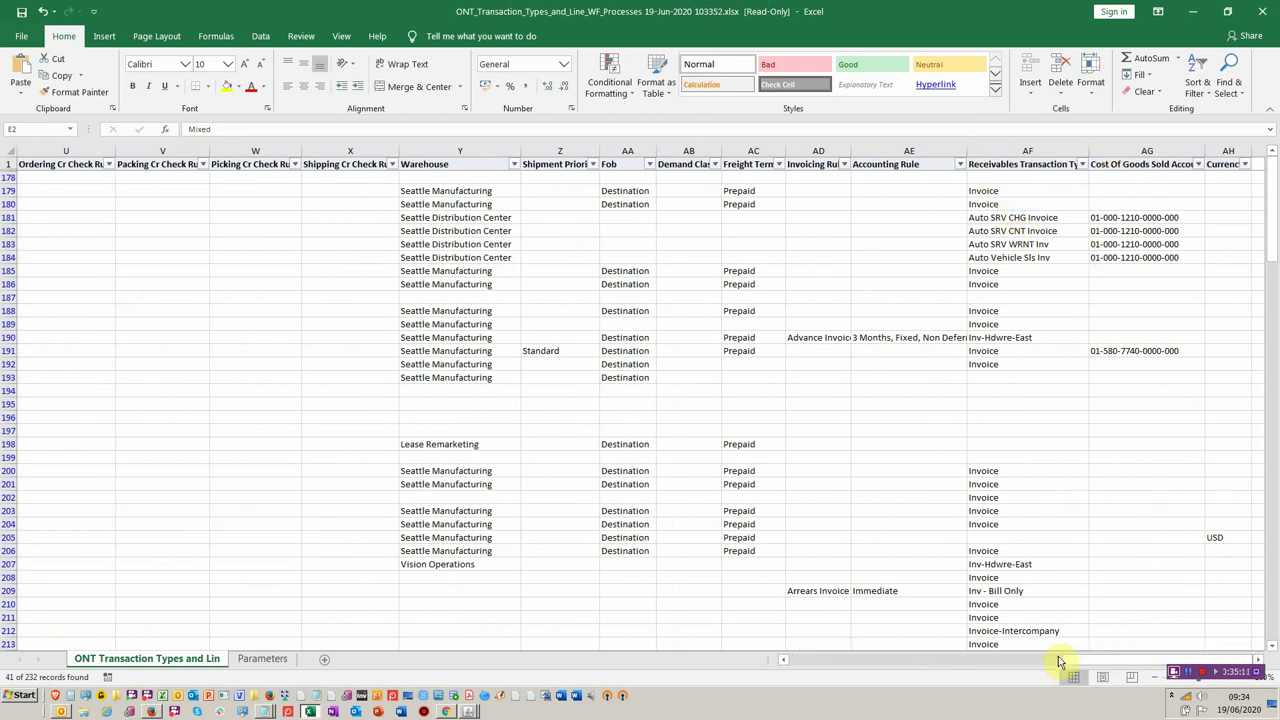
pyautogui.moveTo(1077, 660); pyautogui.dragTo(826, 663)
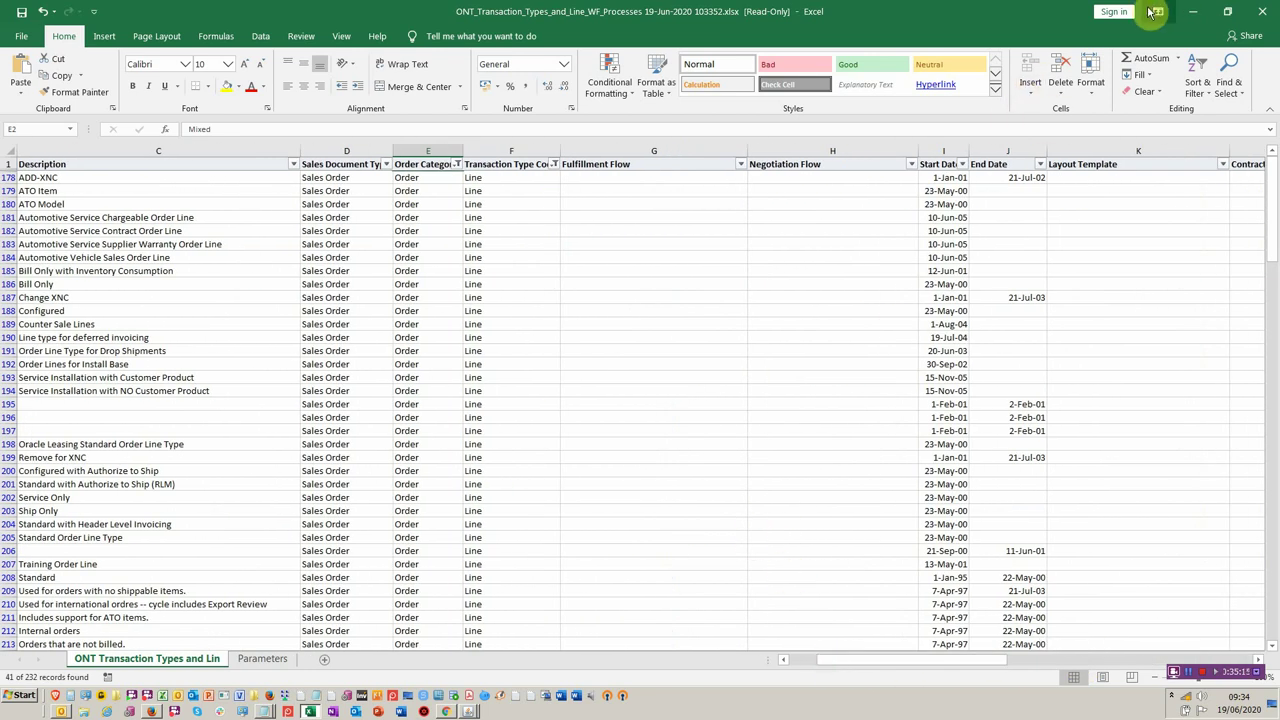
# Close the transaction types workbook without saving, then close the Blitz Reports and Transaction Types forms in Oracle Applications
pyautogui.click(1266, 7)
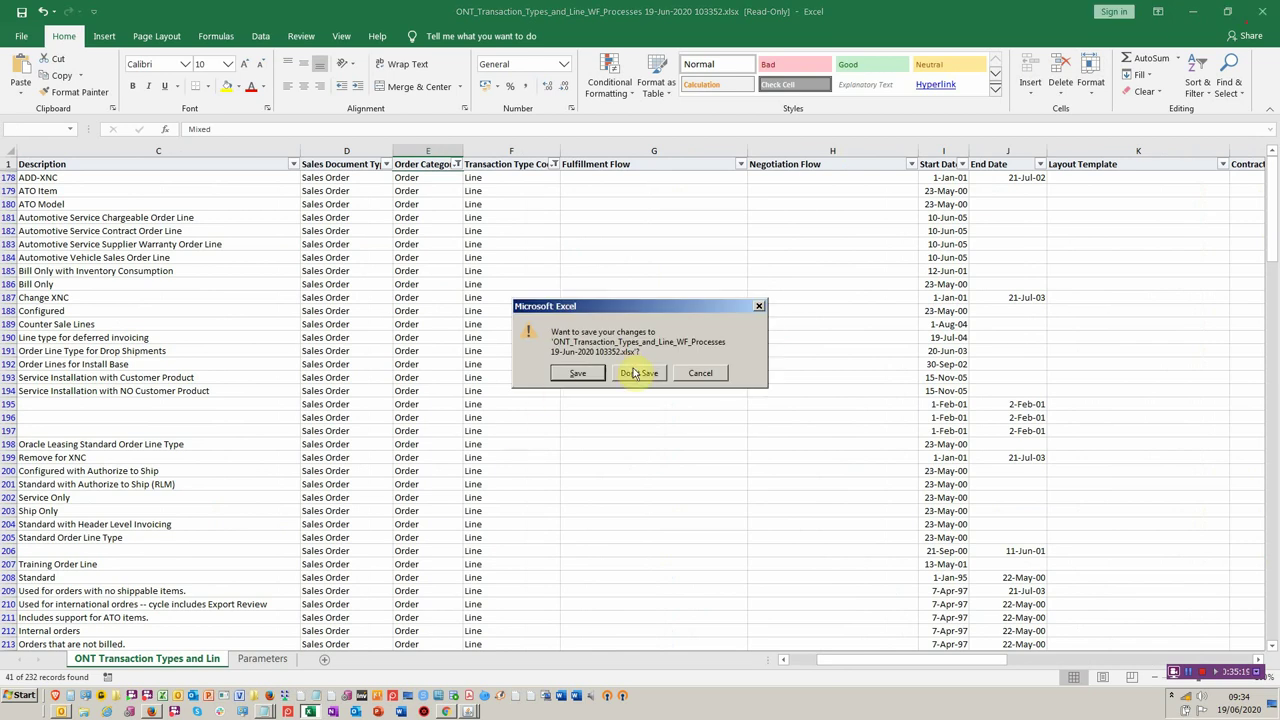
pyautogui.click(640, 374)
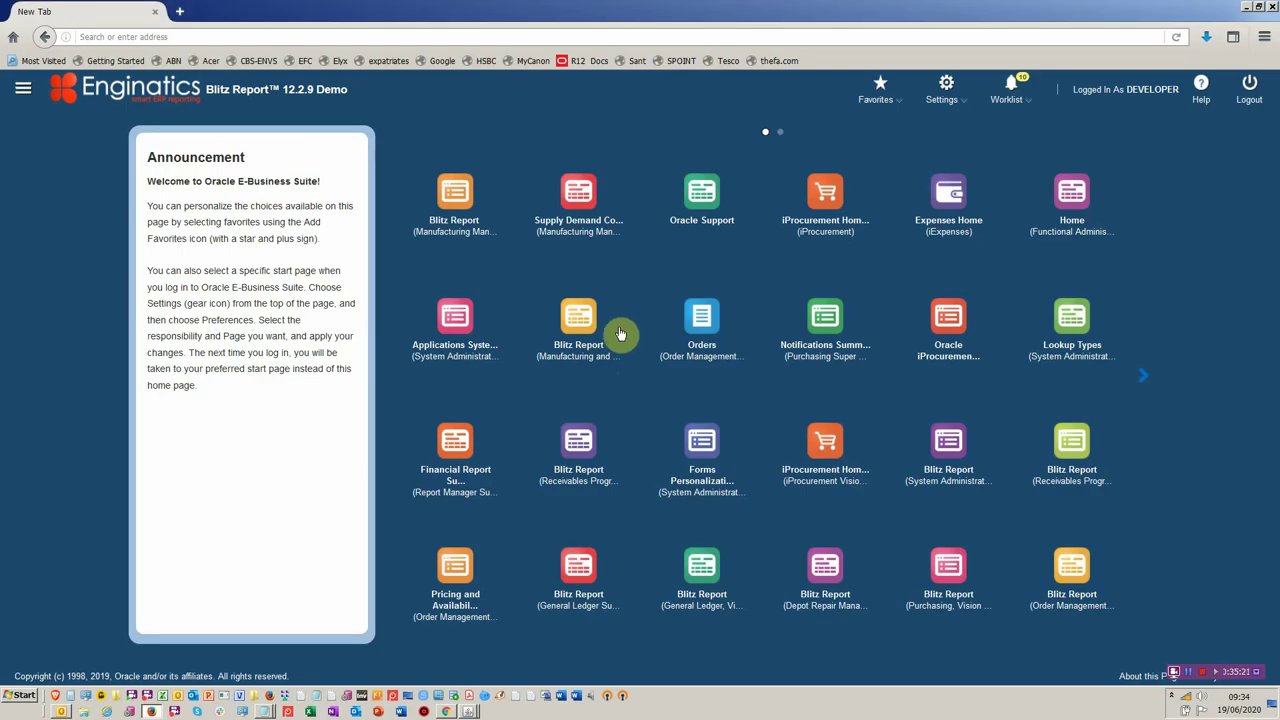
pyautogui.hotkey('alt', 'Tab')
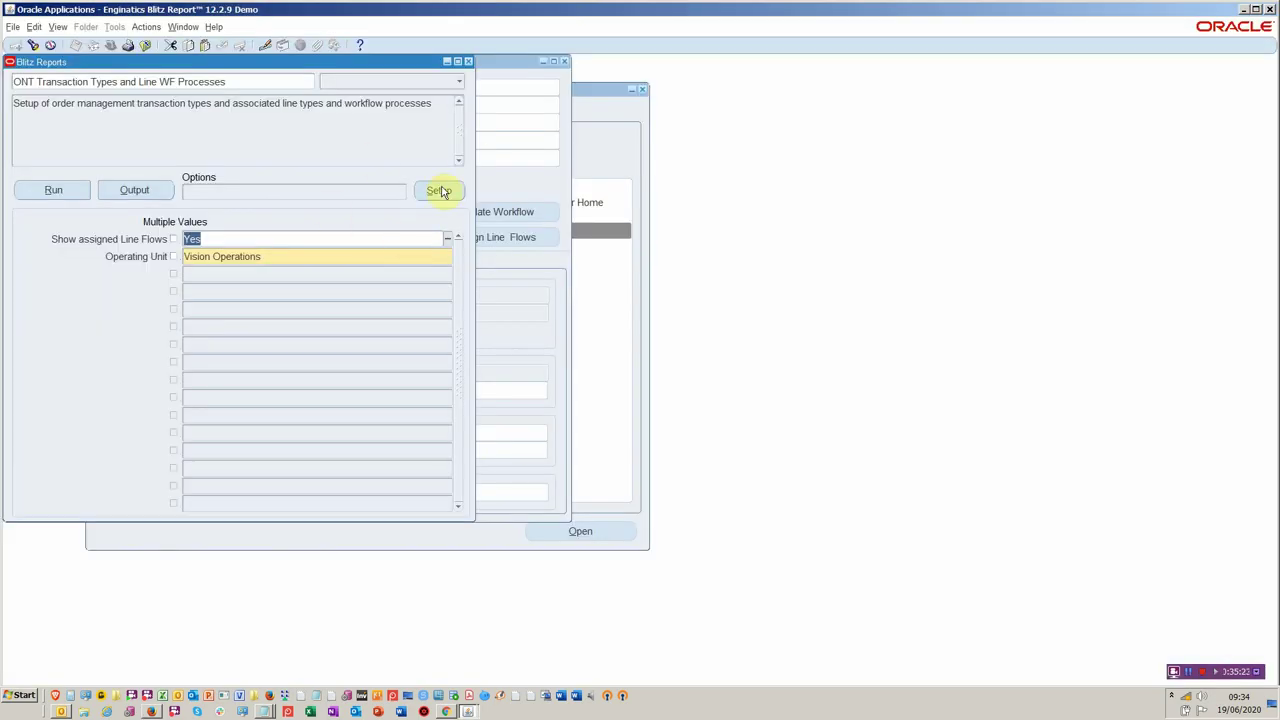
pyautogui.press('F4')
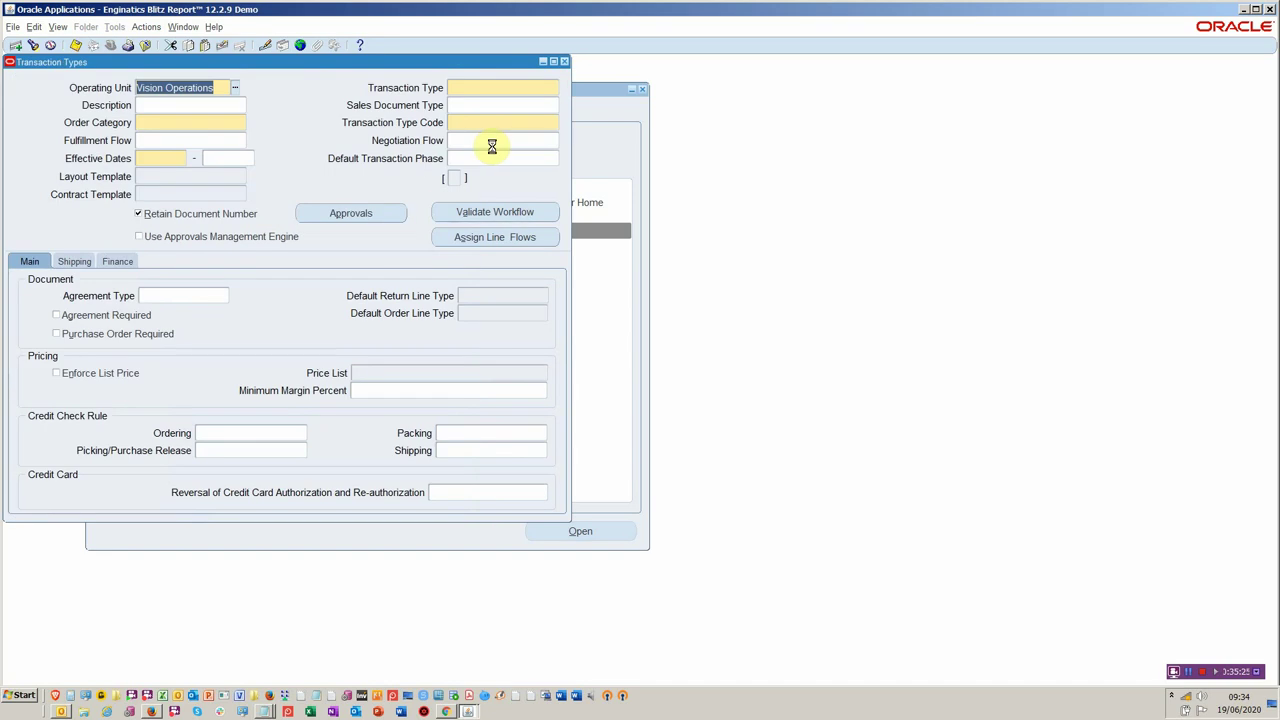
pyautogui.press('F4')
# Open the Order Organizer under Orders, Returns and find all orders for the Vision Operations operating unit
pyautogui.doubleClick(183, 187)
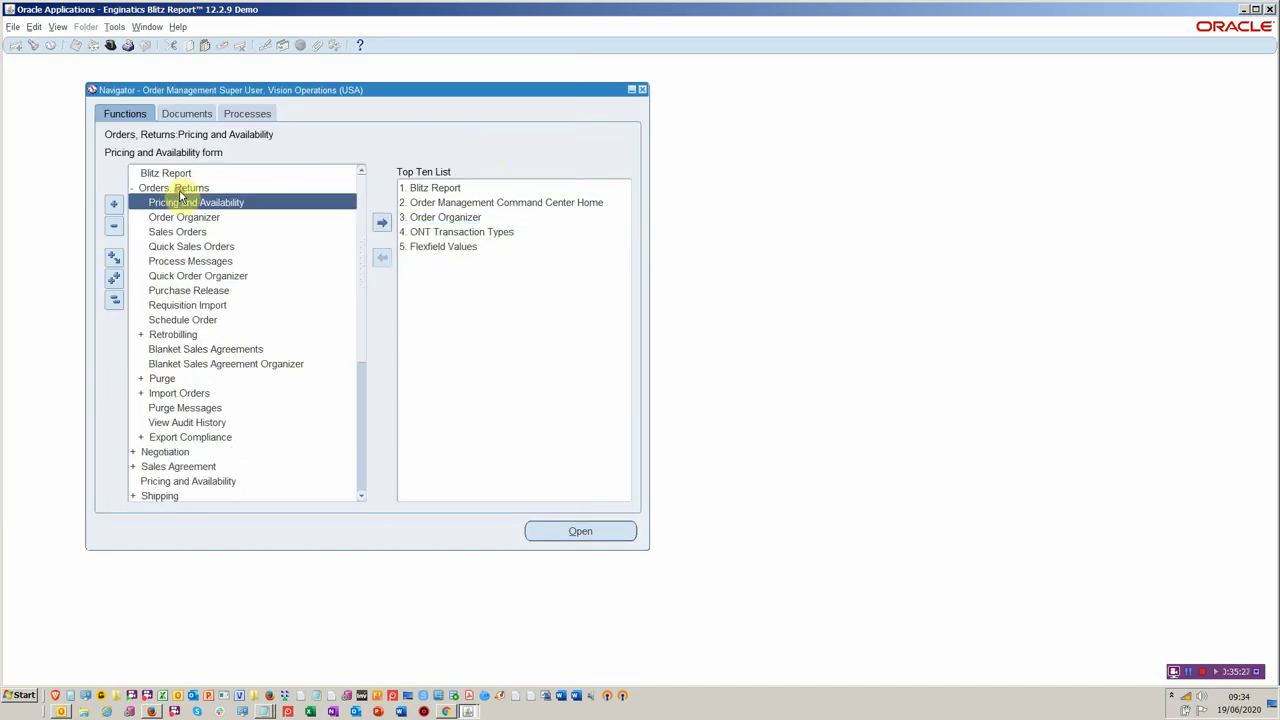
pyautogui.click(188, 218)
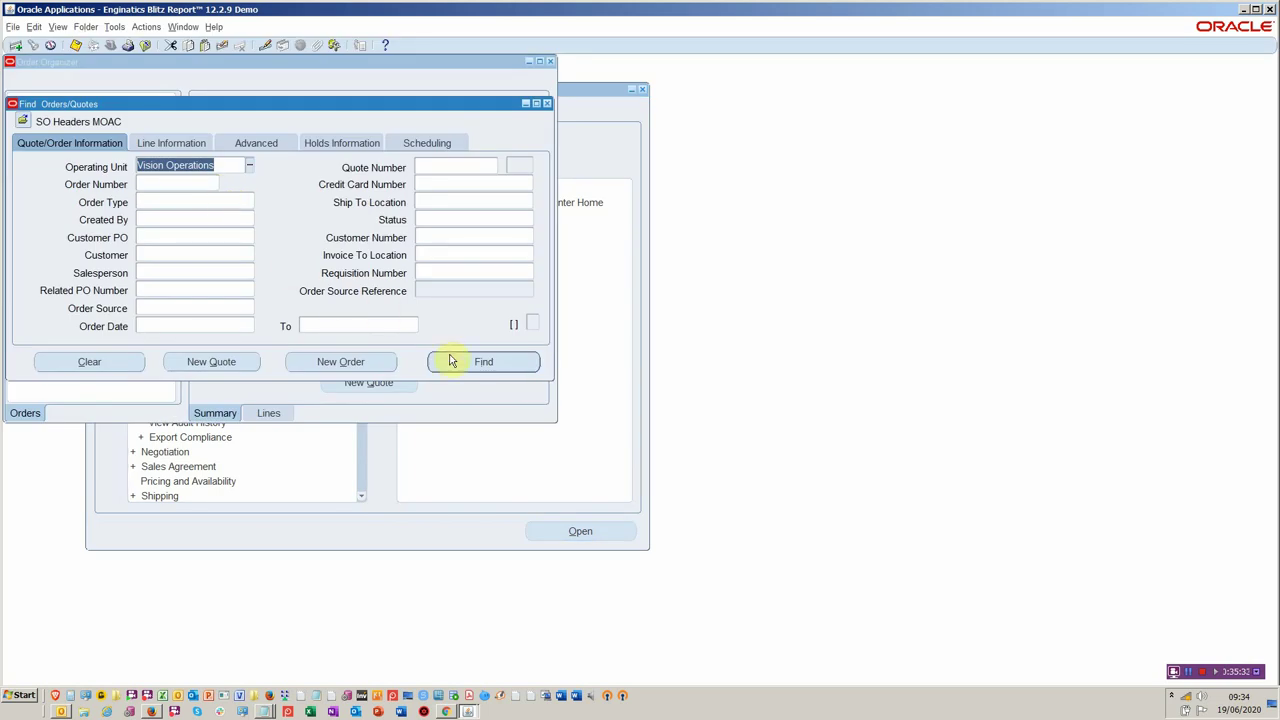
pyautogui.click(451, 361)
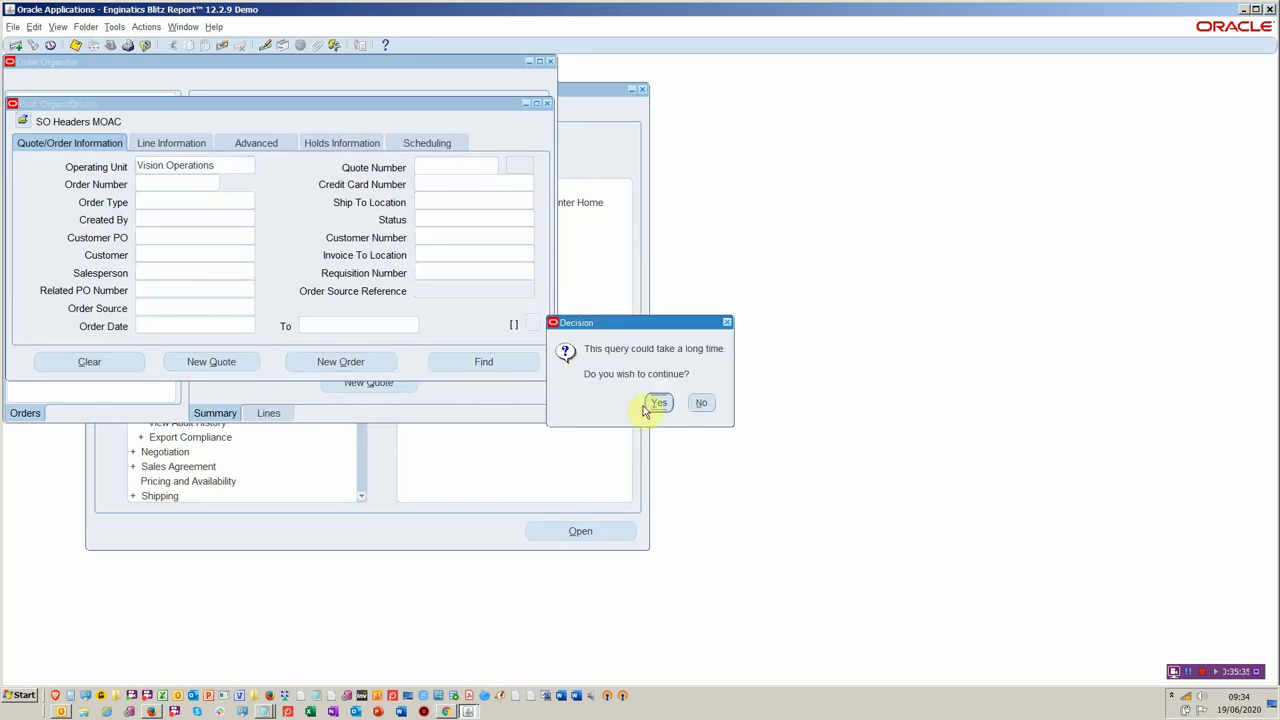
pyautogui.click(655, 402)
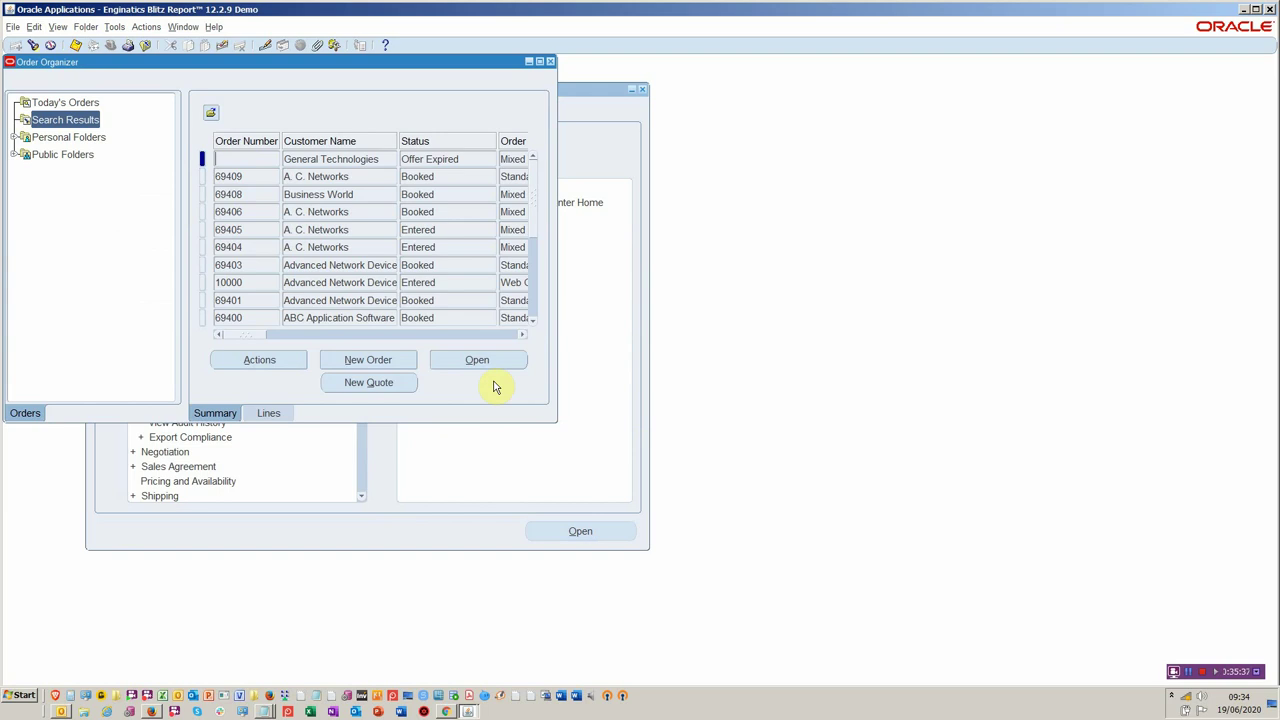
# From the Order Organizer, run the Blitz Report order export, ONT Order Headers and Lines, with Open only set to Yes
pyautogui.click(14, 27)
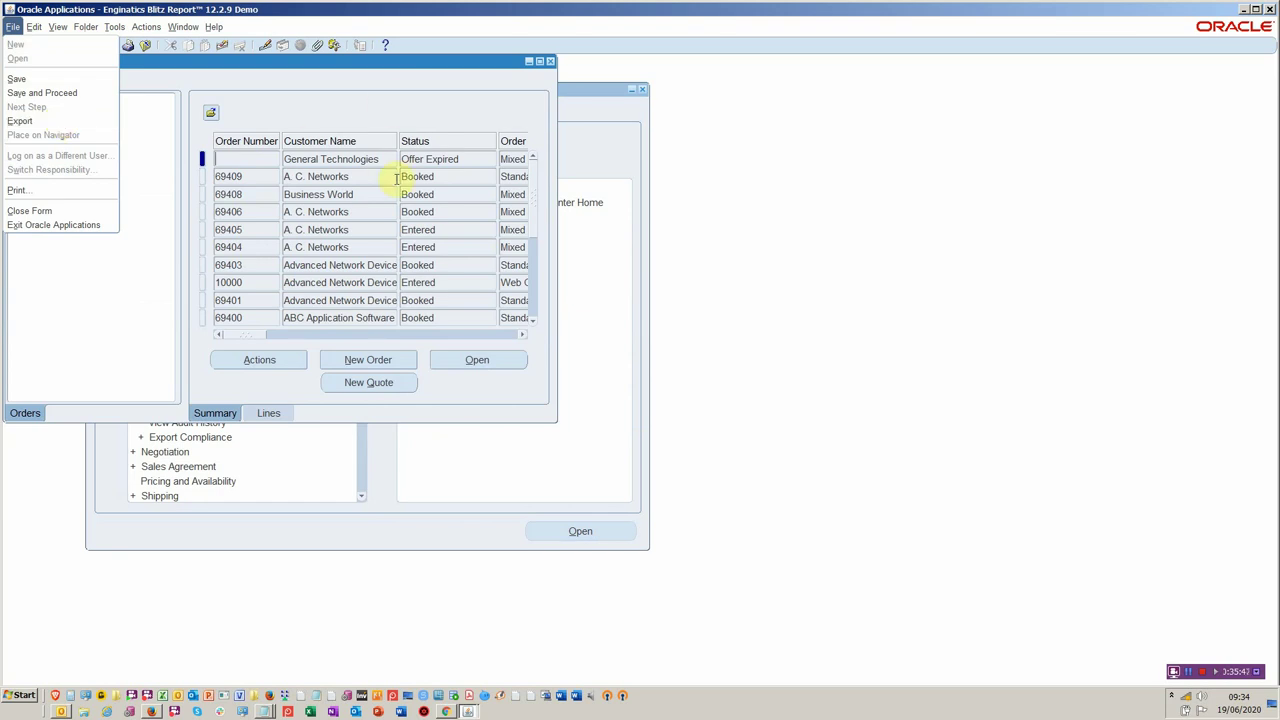
pyautogui.click(426, 128)
pyautogui.click(150, 28)
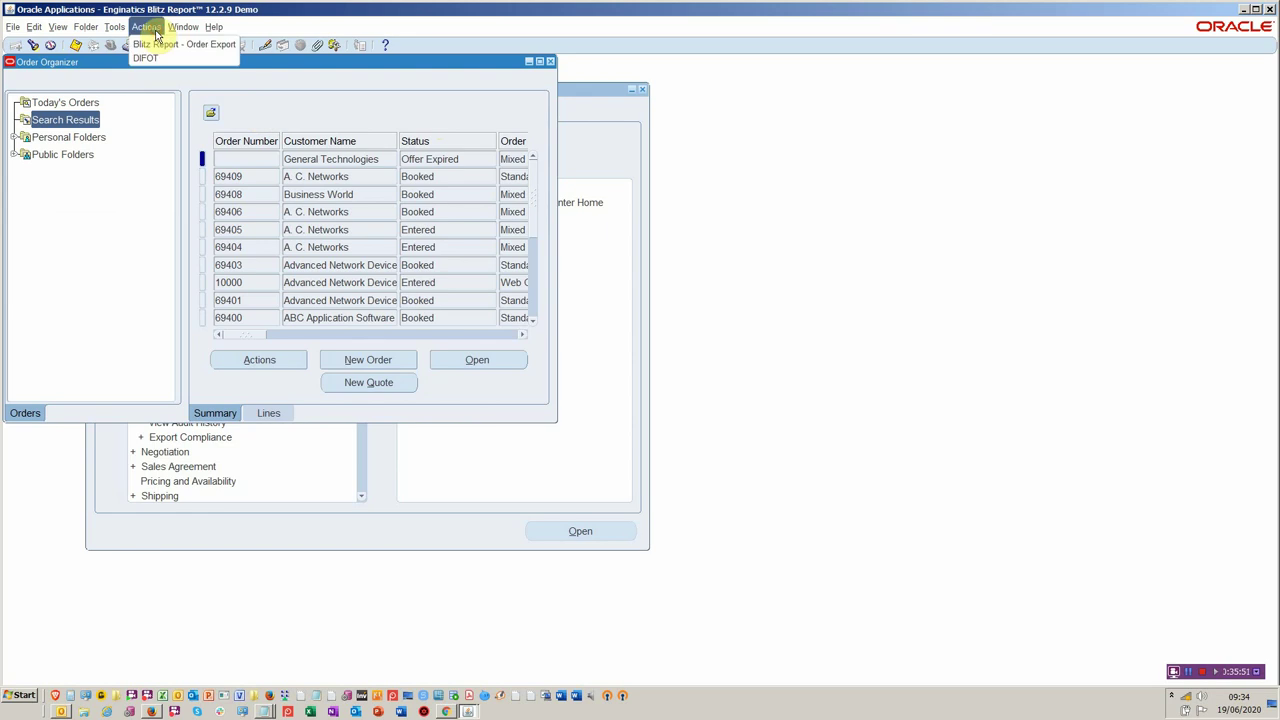
pyautogui.click(180, 45)
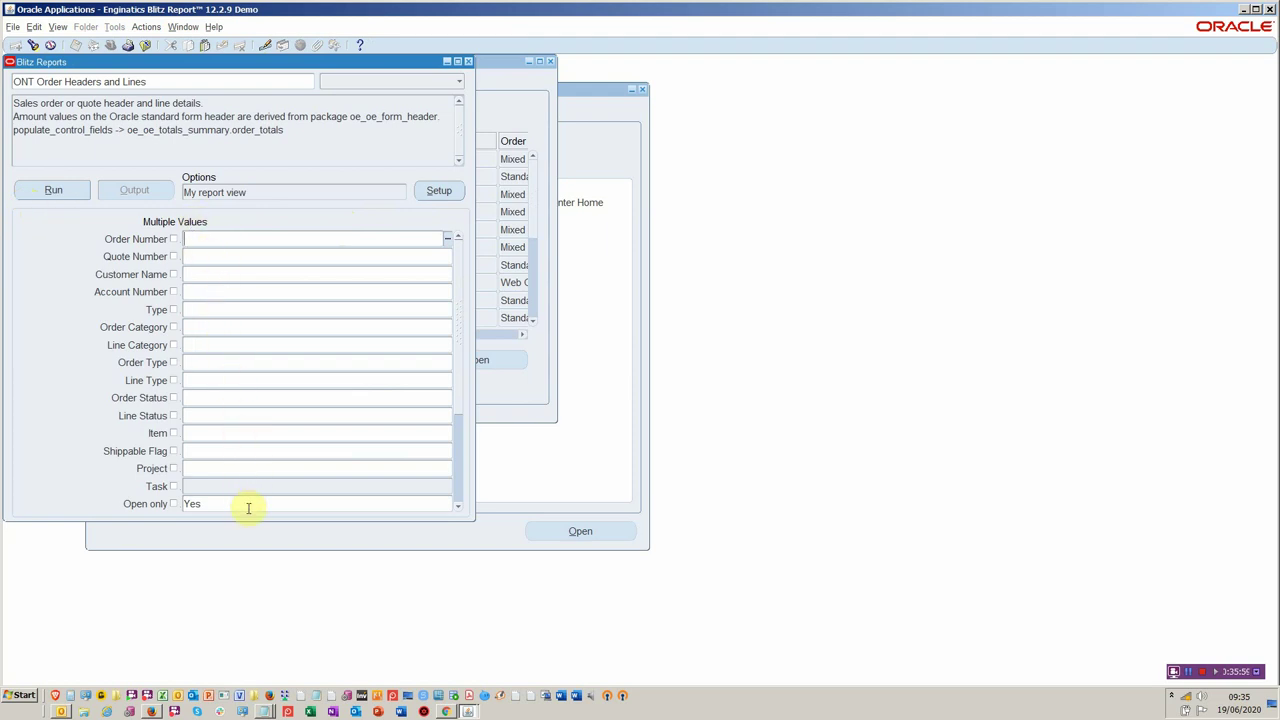
pyautogui.moveTo(255, 62); pyautogui.dragTo(578, 78)
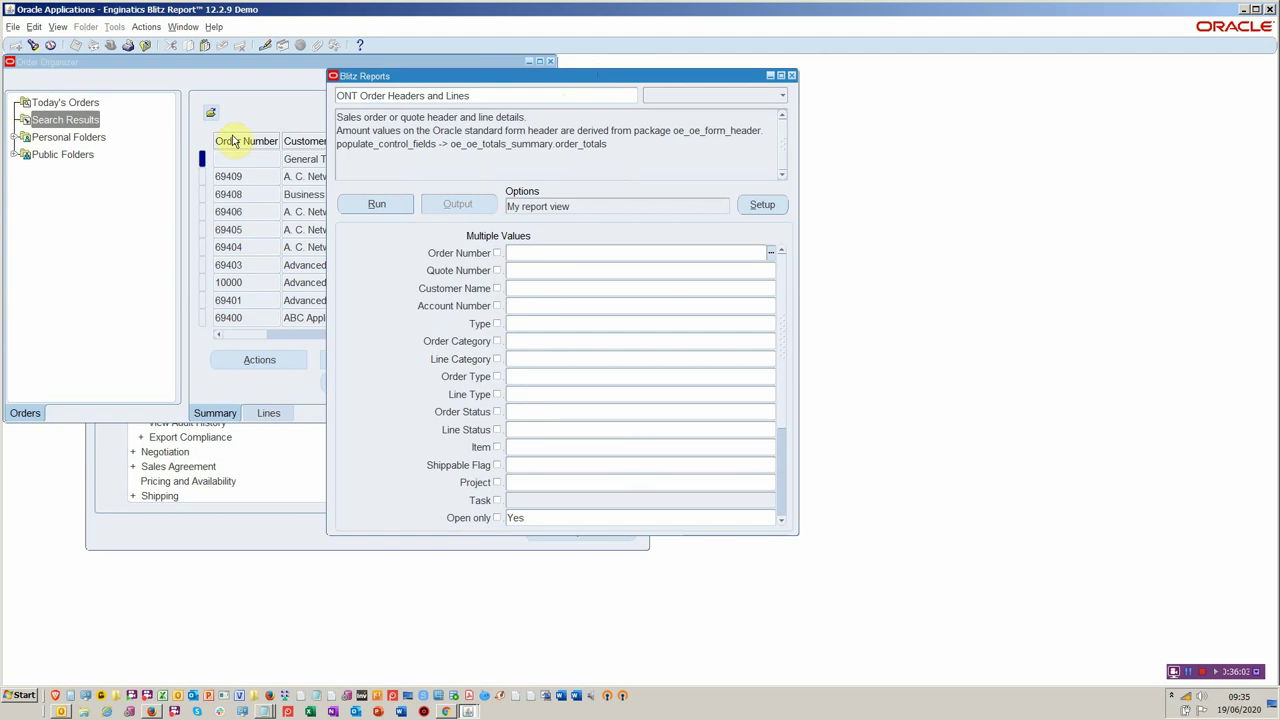
pyautogui.click(397, 207)
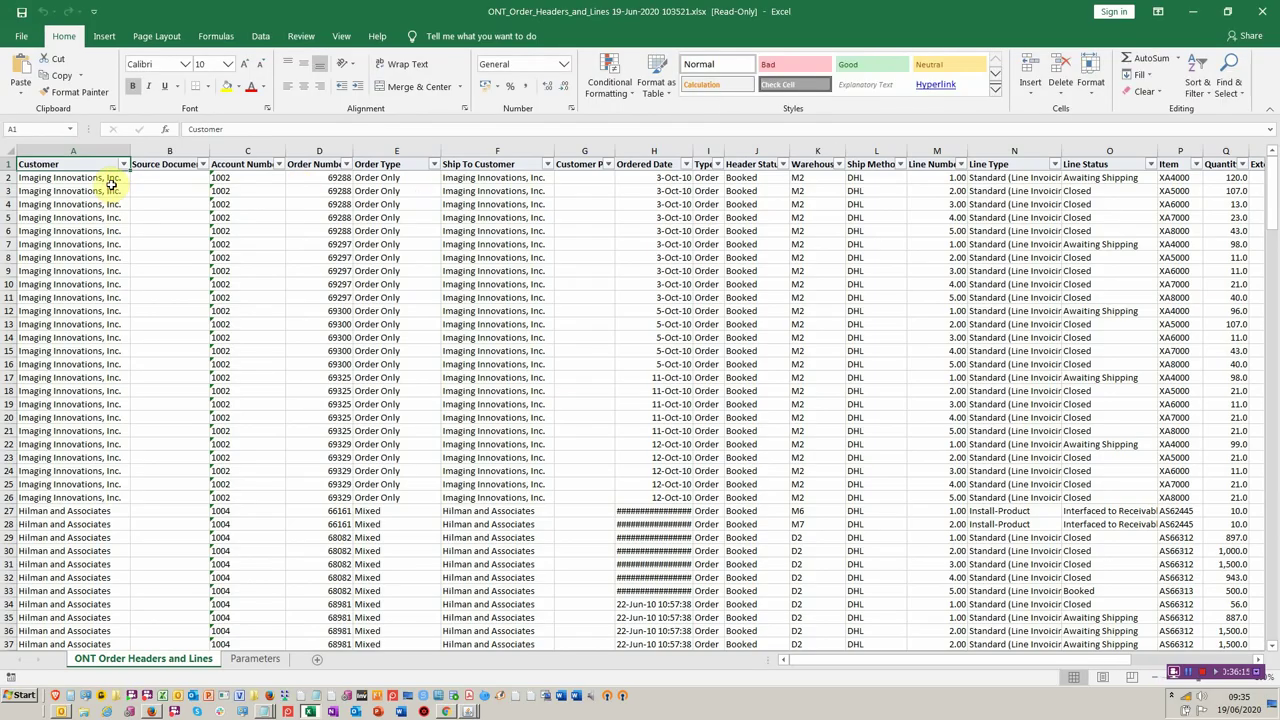
# Examine the exported order headers and lines, from customer, order number and ordered date through to shipment dates and quantities
pyautogui.click(112, 190)
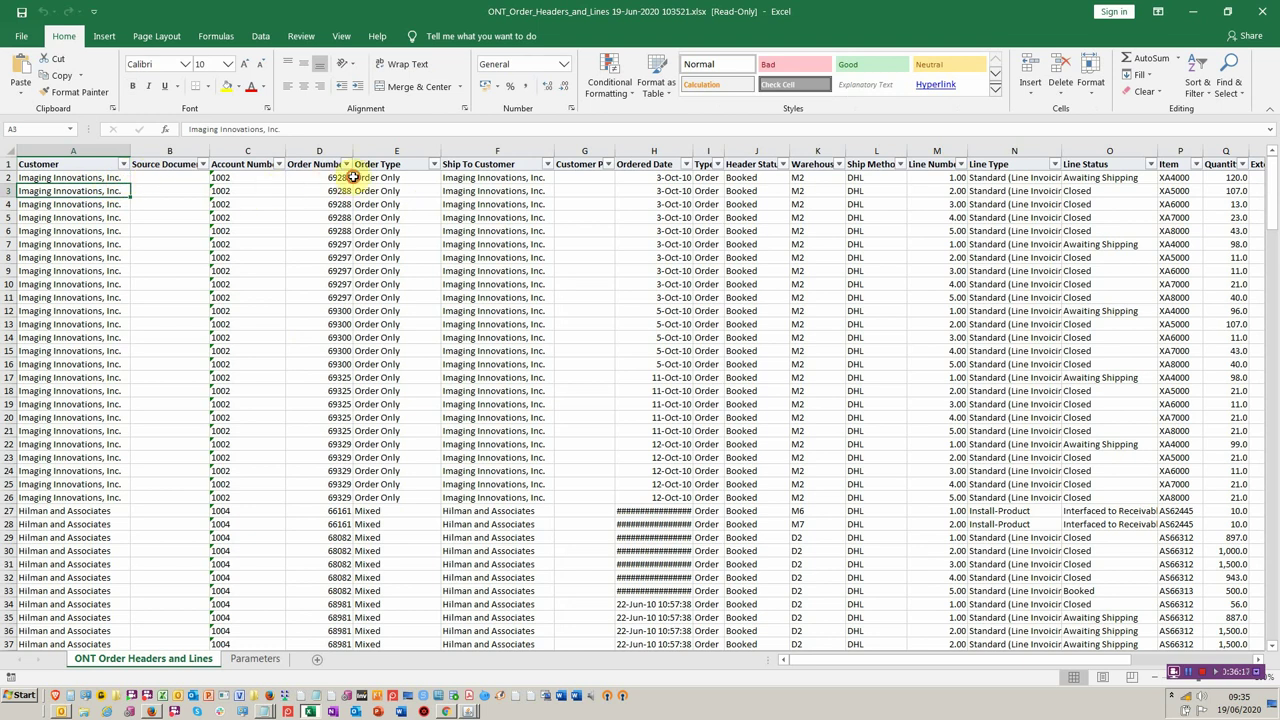
pyautogui.click(358, 177)
pyautogui.click(645, 179)
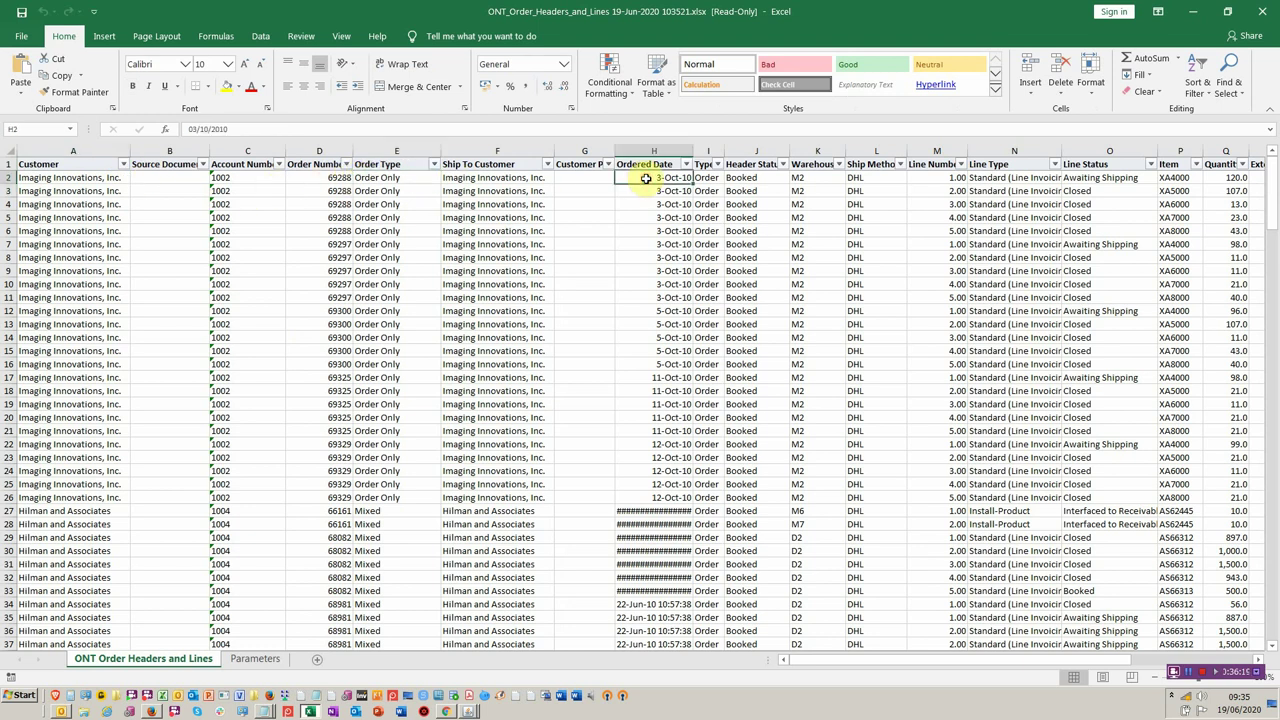
pyautogui.press('Right')
pyautogui.press('Right')
pyautogui.press('Right')
pyautogui.press('Right')
pyautogui.press('Right')
pyautogui.press('Right')
pyautogui.press('Right')
pyautogui.press('Right')
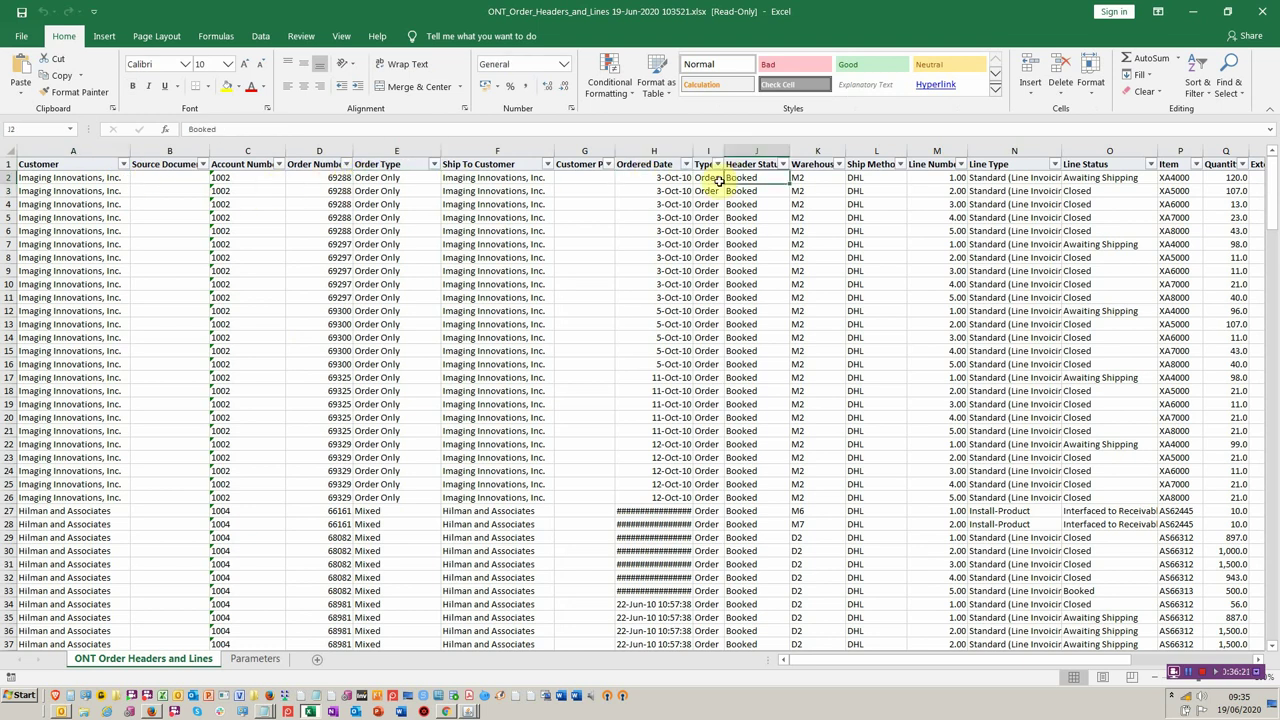
pyautogui.press('Right')
pyautogui.press('Right')
pyautogui.press('Right')
pyautogui.press('Right')
pyautogui.press('Right')
pyautogui.press('Right')
pyautogui.press('Right')
pyautogui.press('Right')
pyautogui.press('Right')
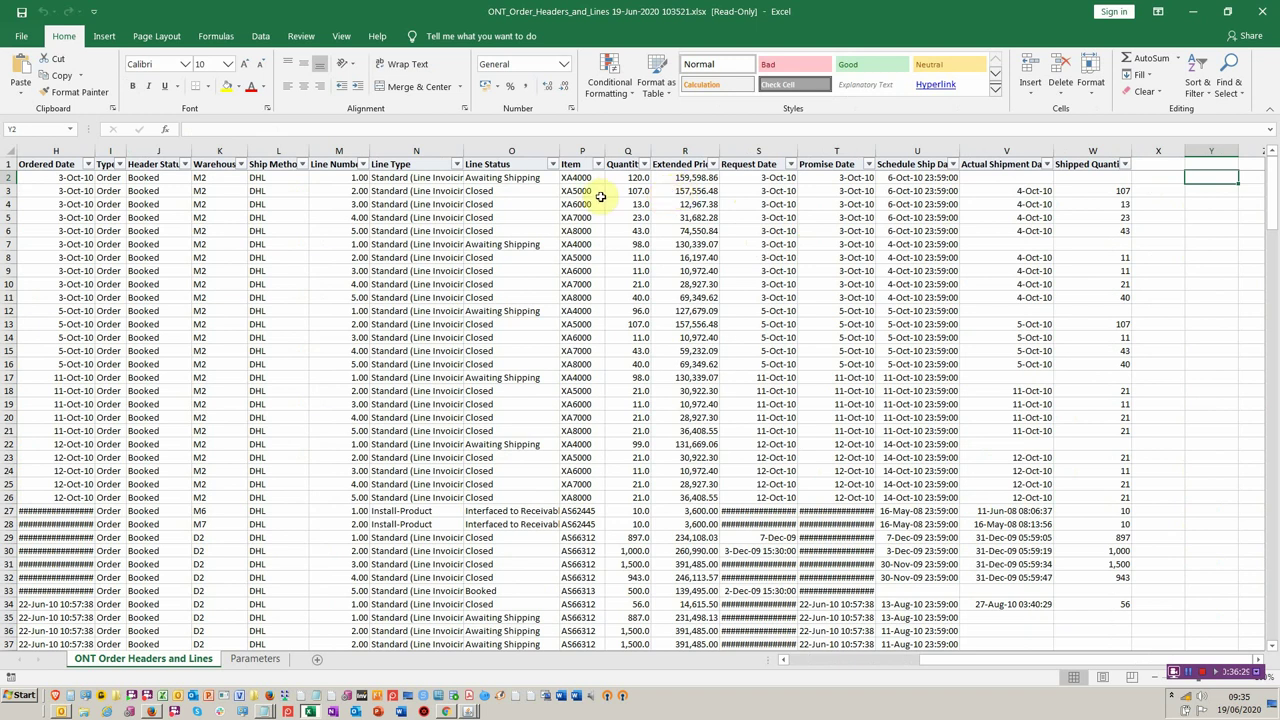
# Close the order export workbook and run the ONT DIFOT report from the Order Organizer in Oracle Applications
pyautogui.click(1260, 12)
pyautogui.hotkey('alt', 'Tab')
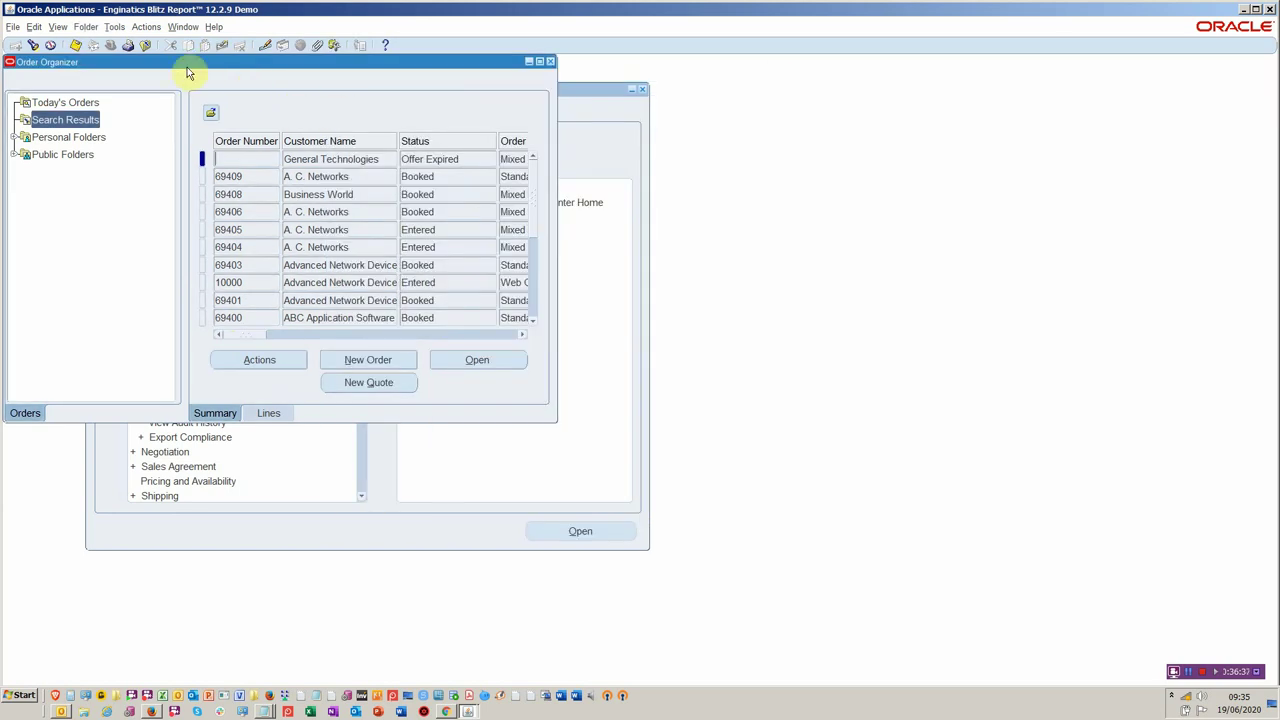
pyautogui.click(146, 26)
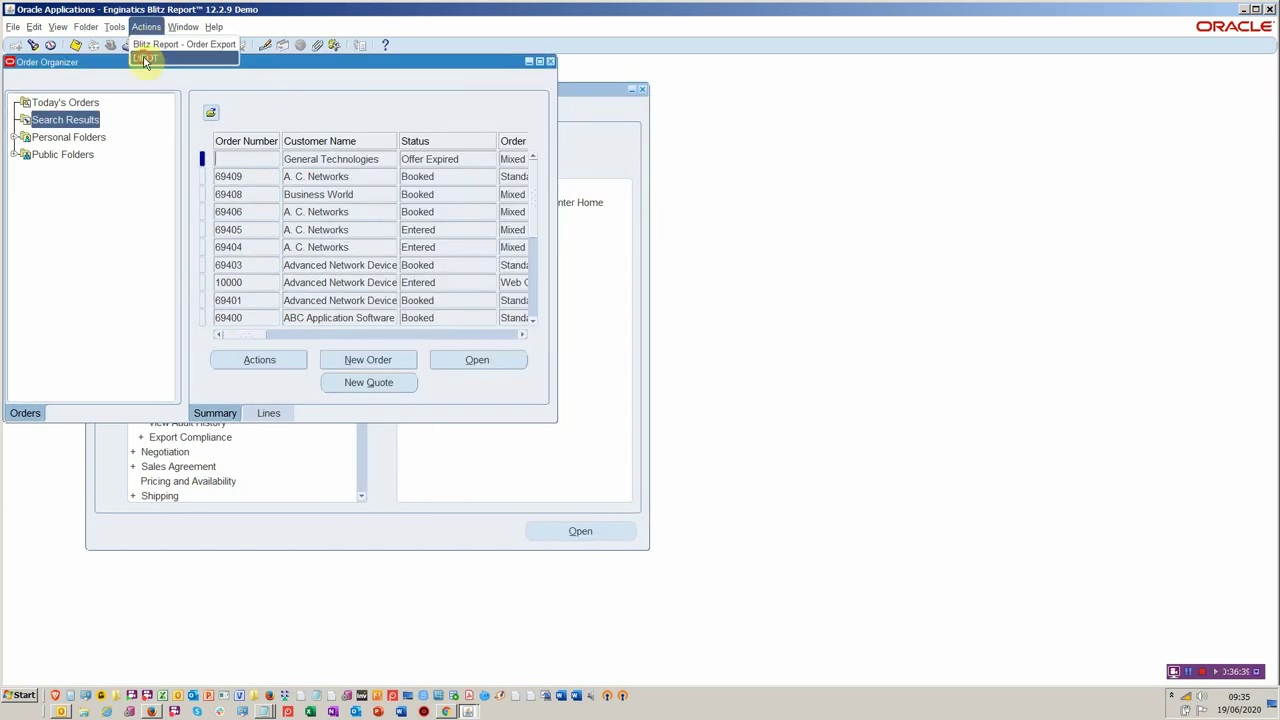
pyautogui.click(144, 57)
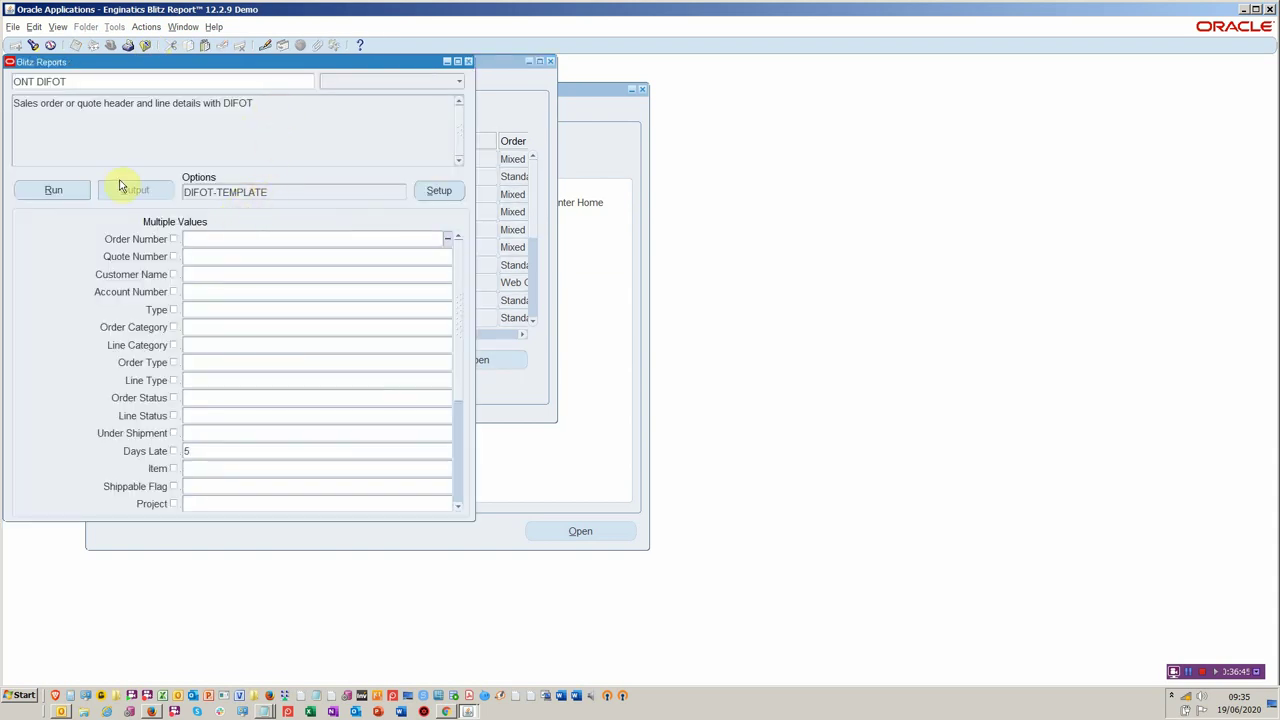
pyautogui.click(55, 189)
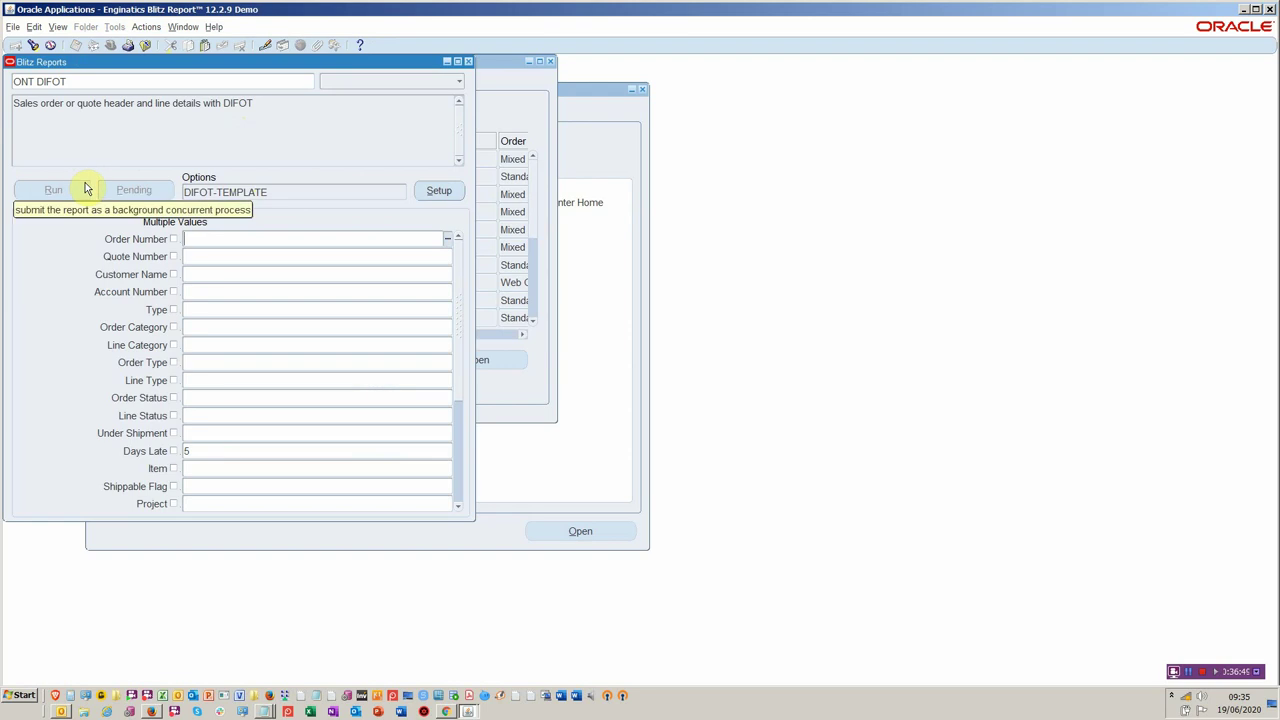
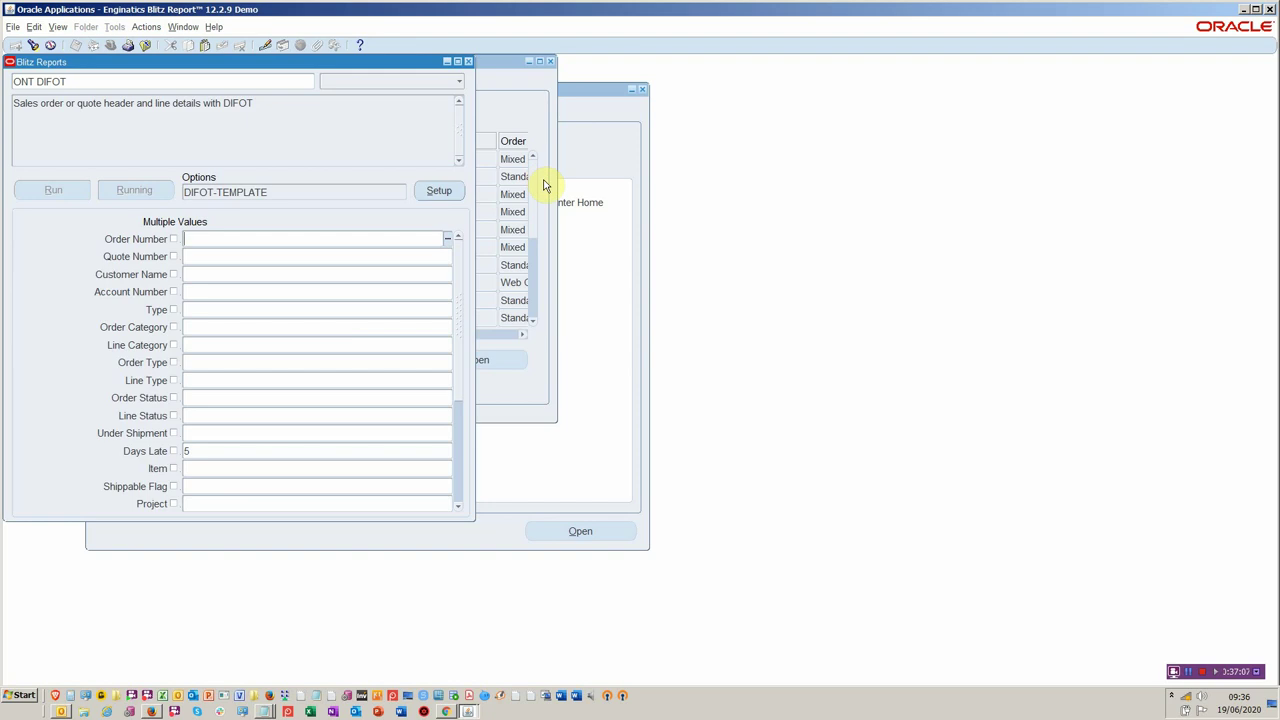
# Switch to the ONT DIFOT workbook in Excel and examine the On Time Or Late column and its filter values
pyautogui.hotkey('alt', 'Tab')
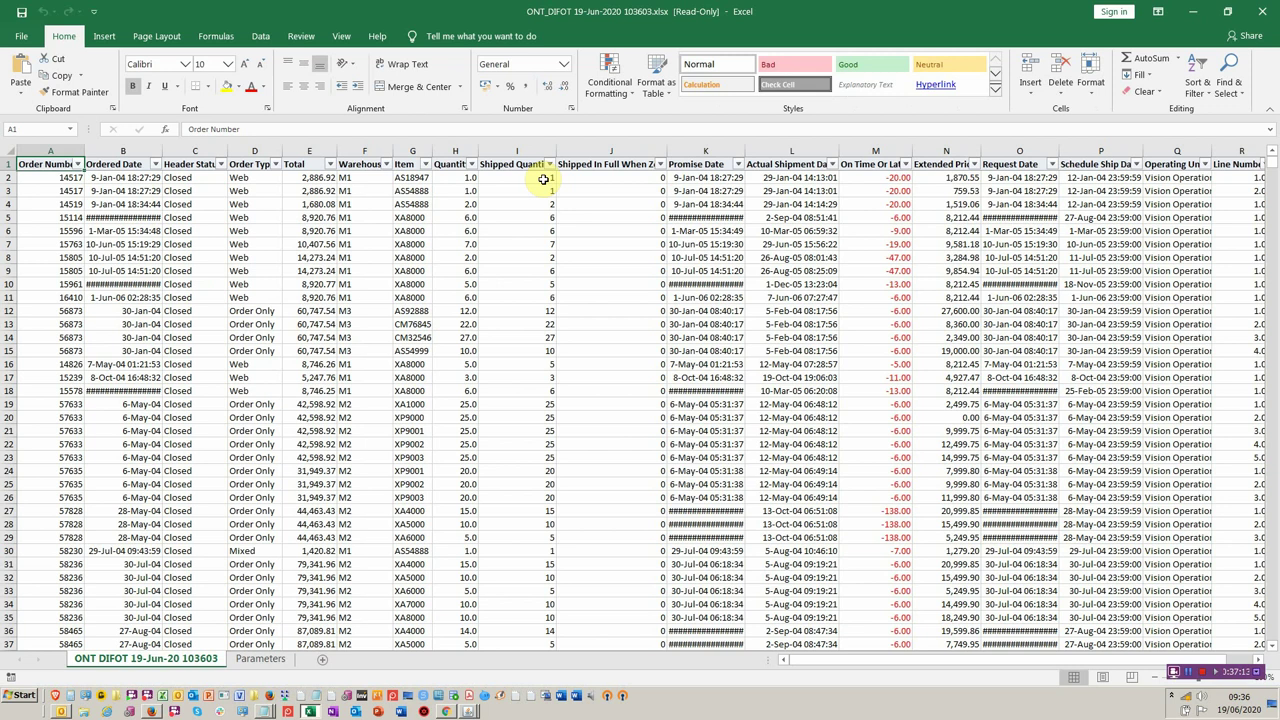
pyautogui.click(860, 151)
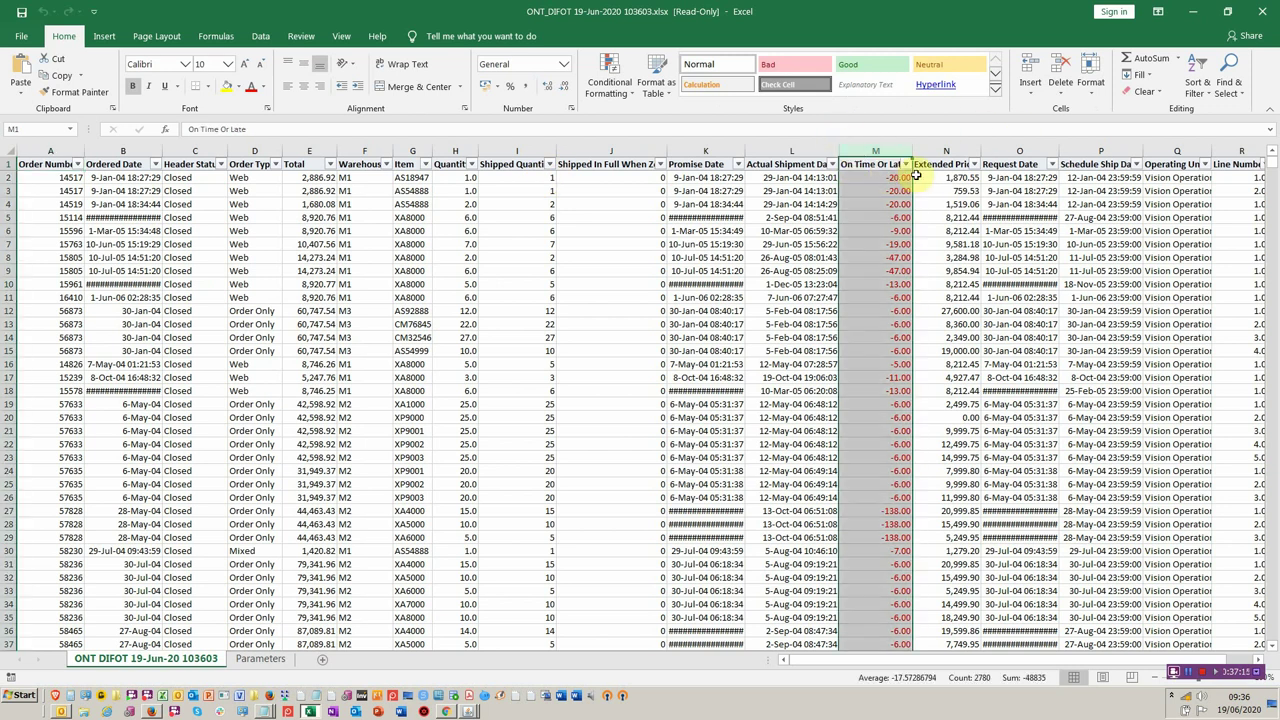
pyautogui.click(905, 164)
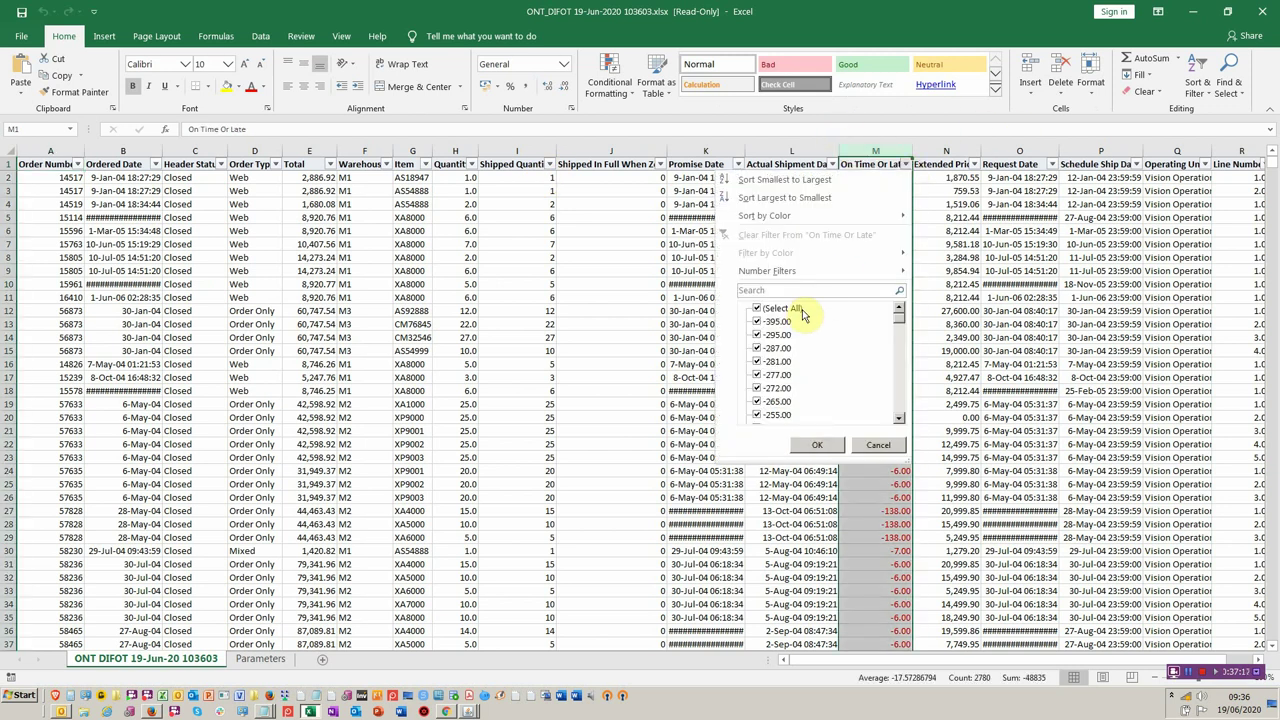
pyautogui.click(876, 446)
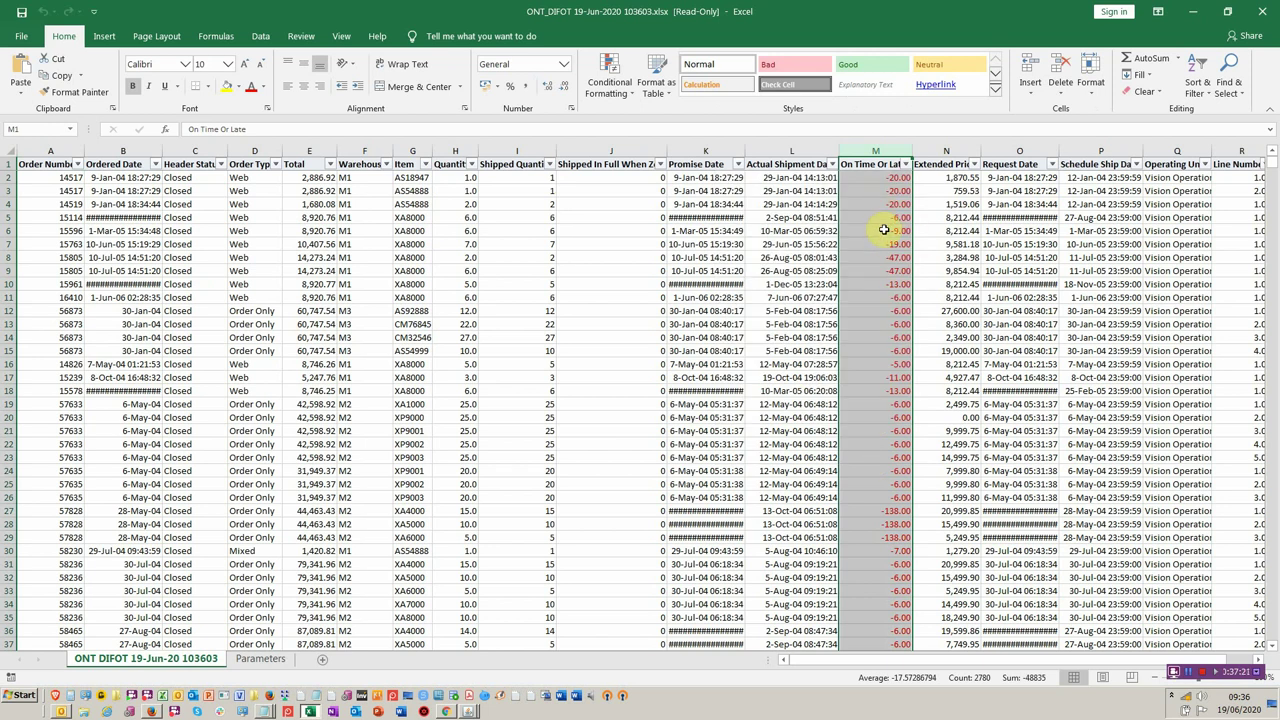
# Filter the Shipped In Full column to show only the values -8, -7 and -4
pyautogui.click(660, 164)
pyautogui.click(537, 308)
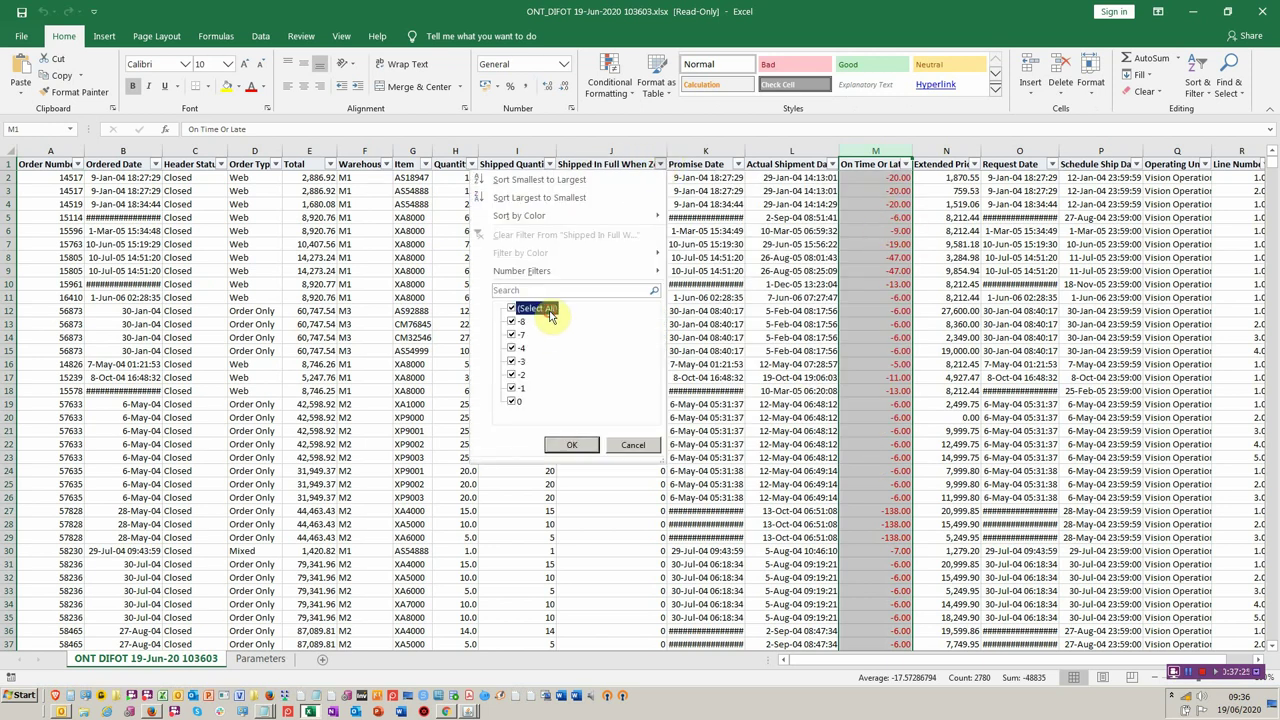
pyautogui.click(520, 348)
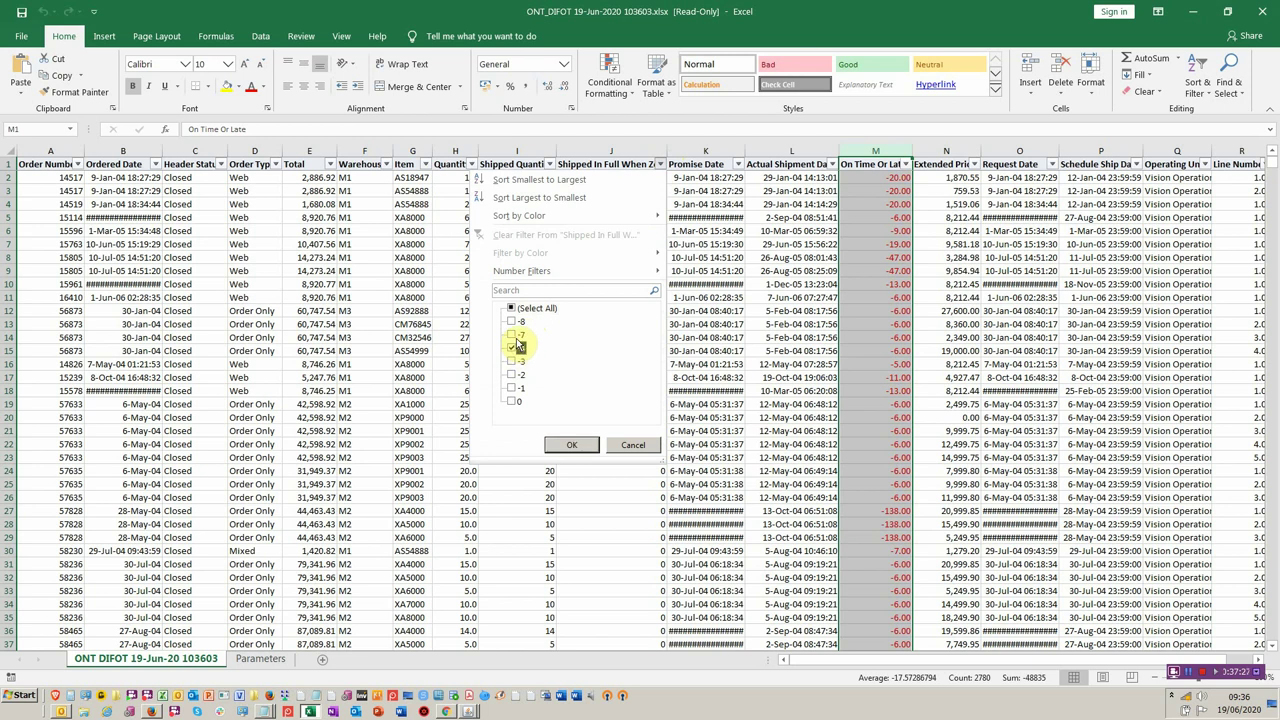
pyautogui.click(518, 335)
pyautogui.click(518, 321)
pyautogui.click(565, 445)
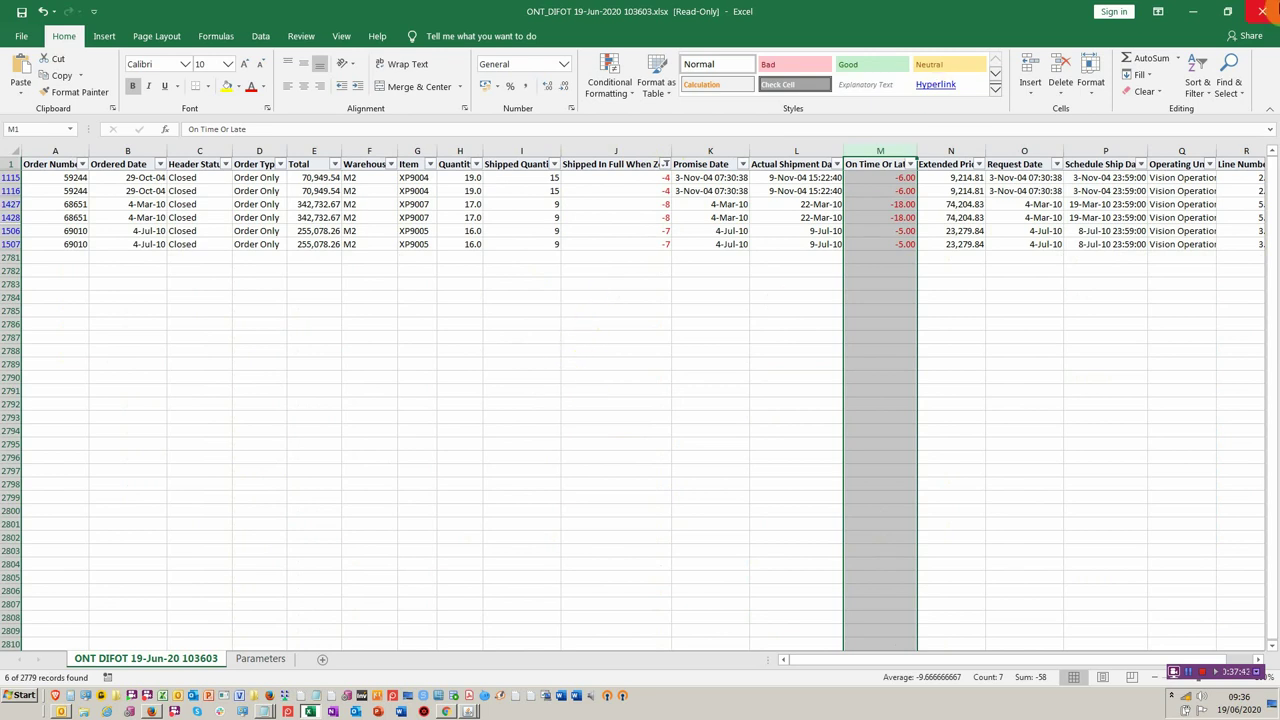
# Close the DIFOT workbook without saving its changes and return to Oracle Applications
pyautogui.click(1262, 11)
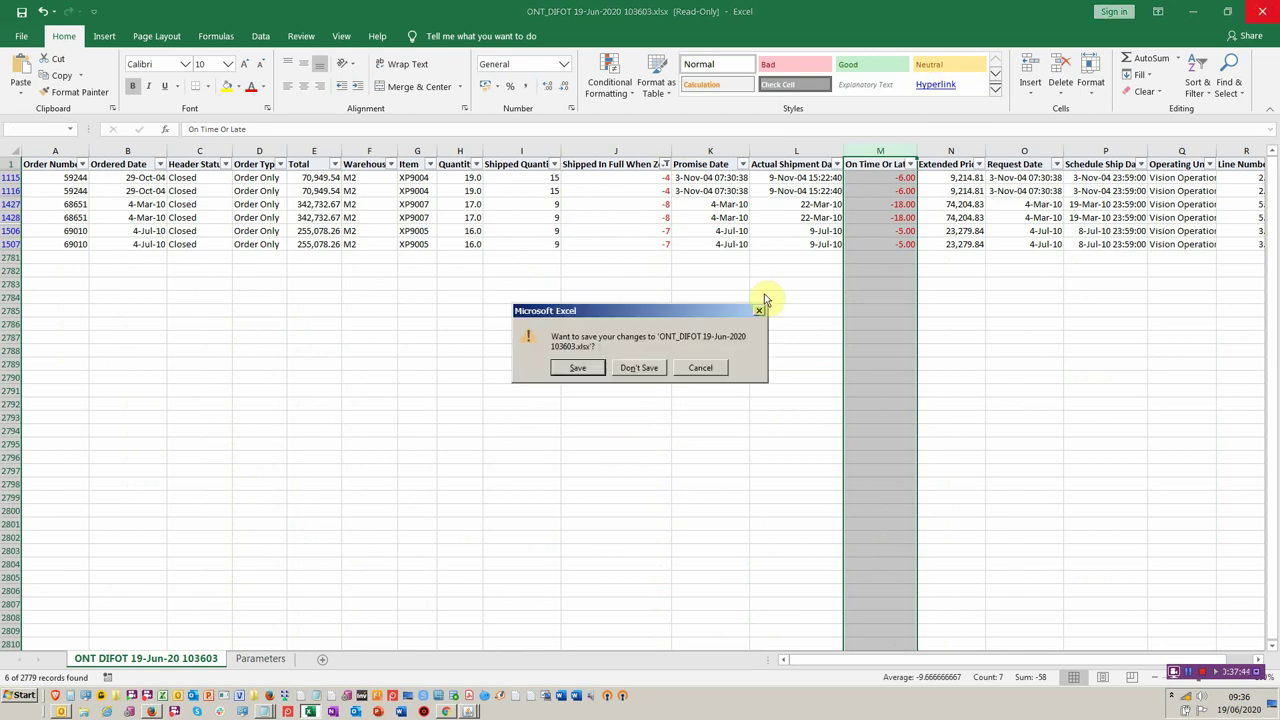
pyautogui.click(645, 369)
pyautogui.hotkey('alt', 'Tab')
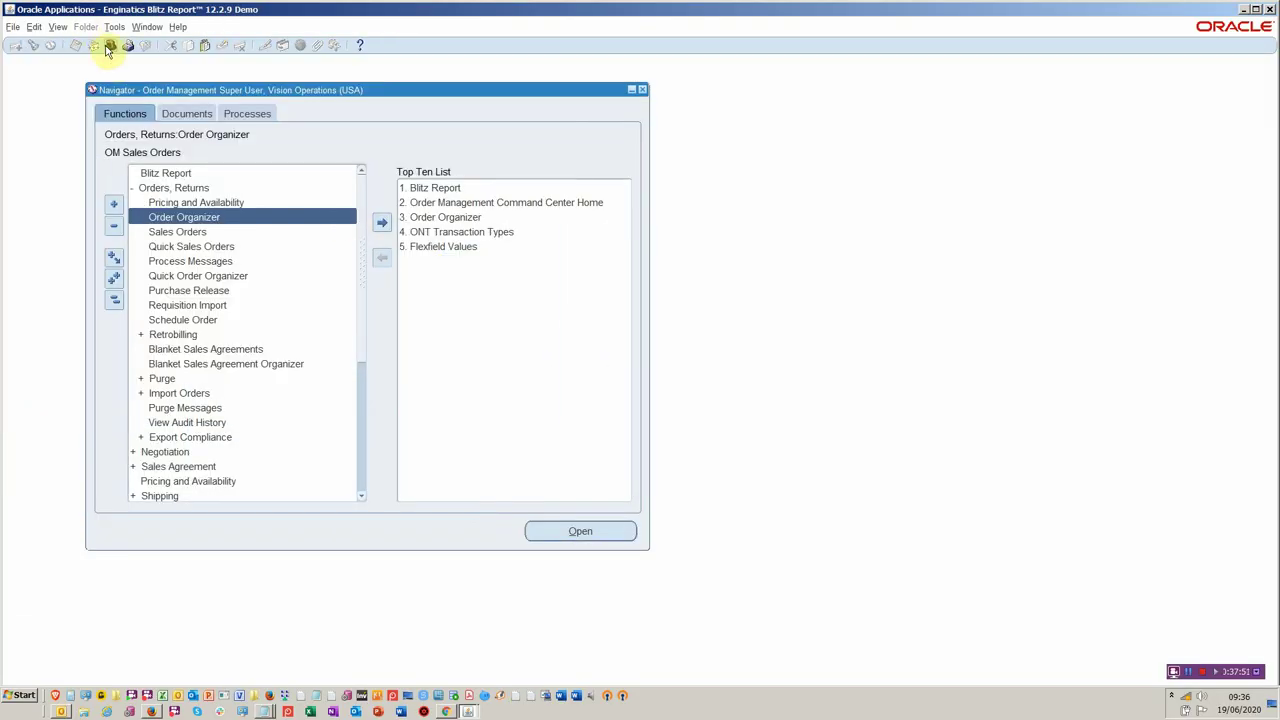
# Switch the responsibility to Advanced Supply Chain Planner, Vision University
pyautogui.click(105, 45)
pyautogui.write('a%')
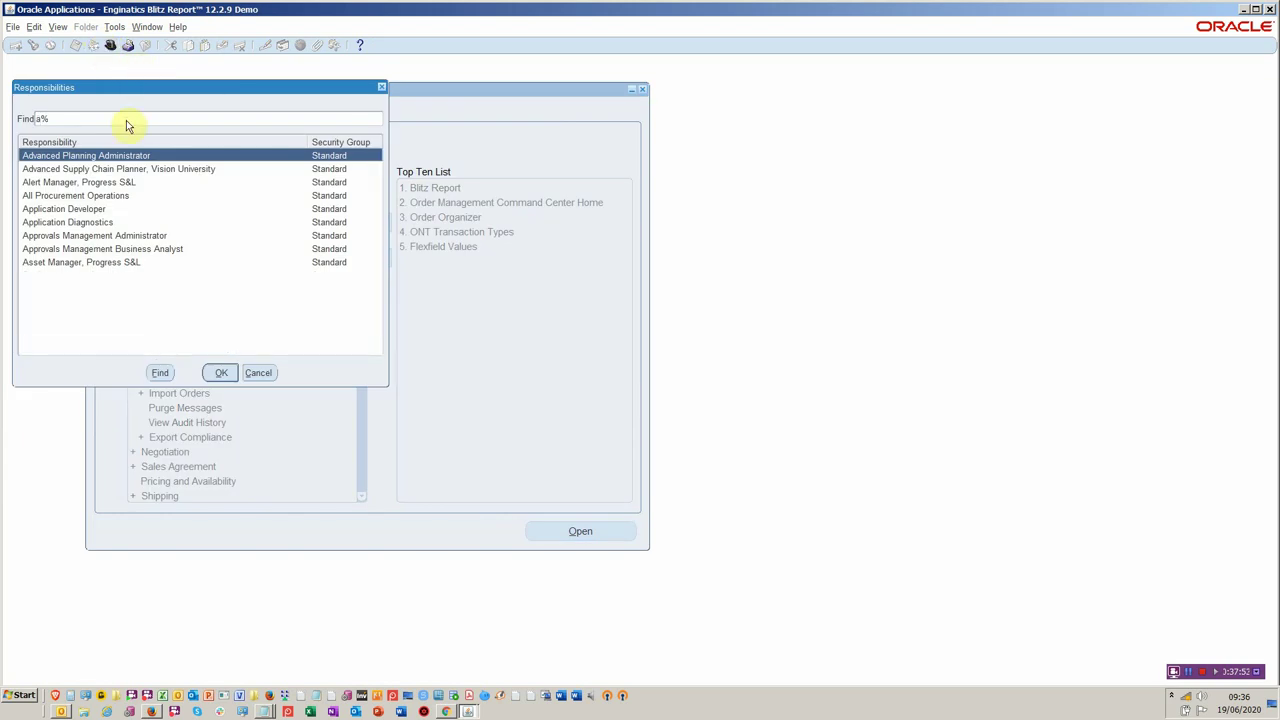
pyautogui.doubleClick(117, 170)
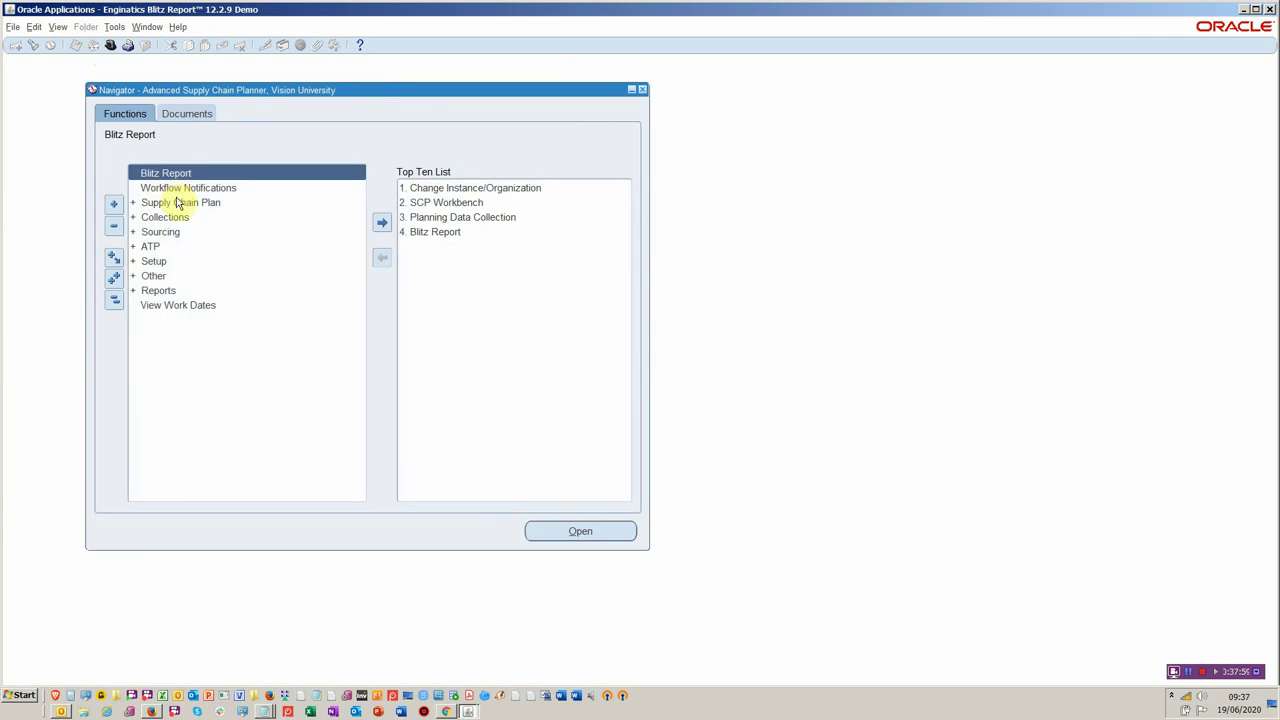
# Open the Workbench under Supply Chain Plan for the organization TST:M1, Seattle Manufacturing
pyautogui.doubleClick(175, 204)
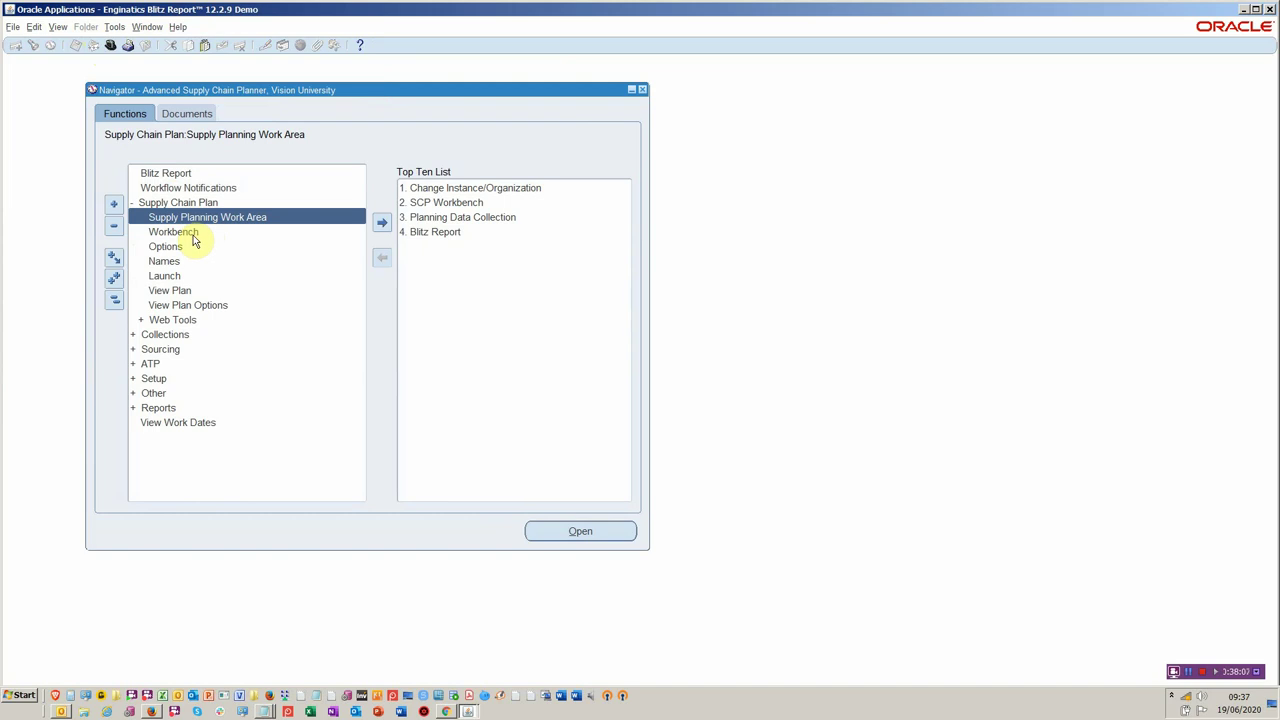
pyautogui.doubleClick(193, 236)
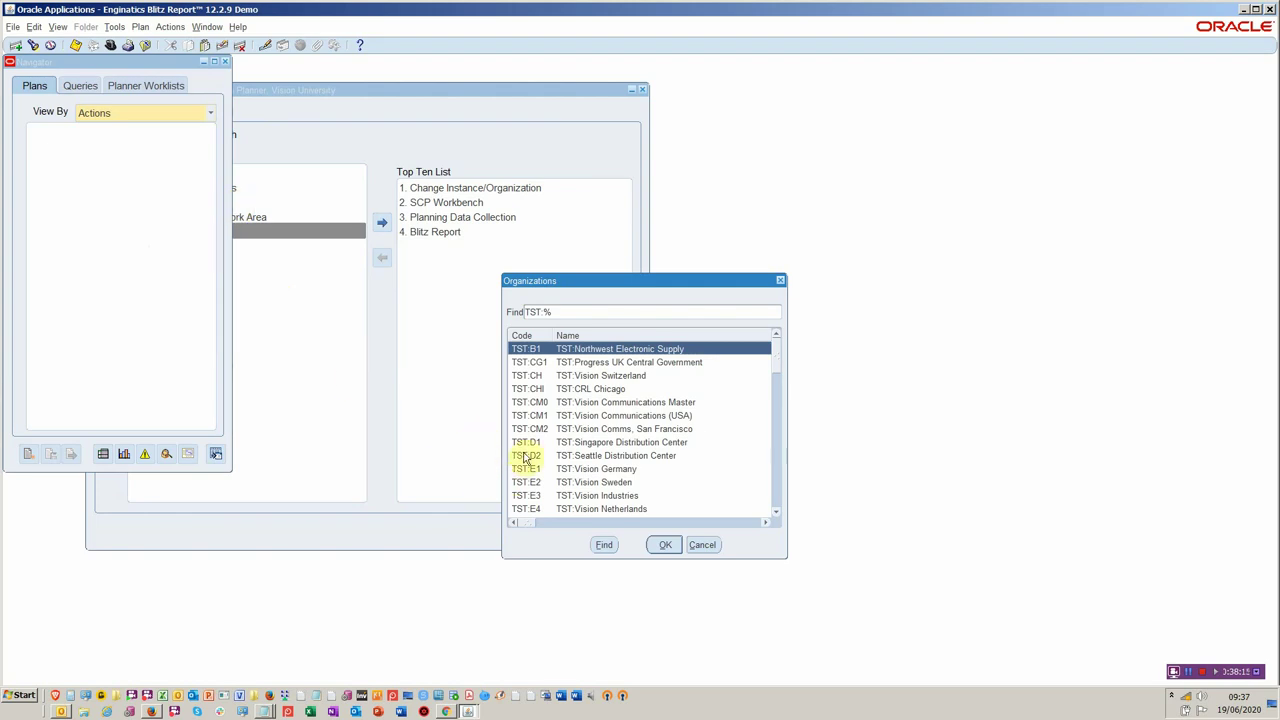
pyautogui.scroll(-1, 560, 402)
pyautogui.scroll(-3, 562, 405)
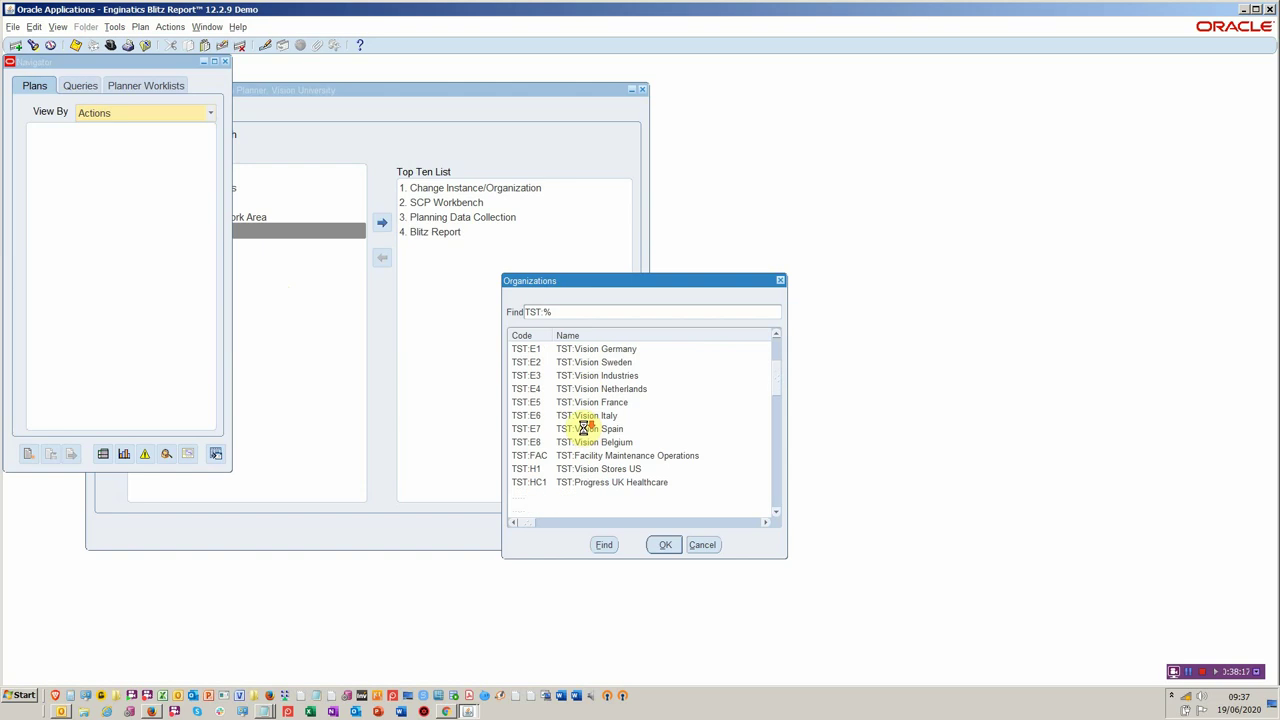
pyautogui.write('m')
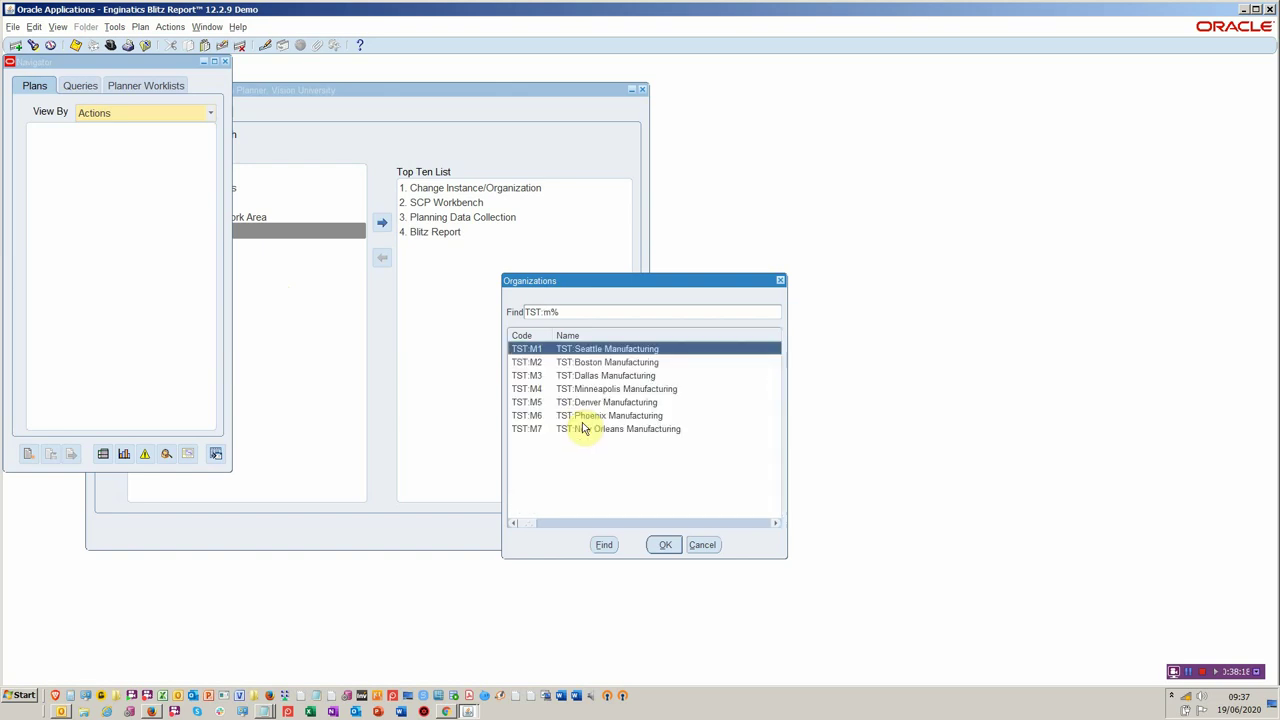
pyautogui.doubleClick(530, 348)
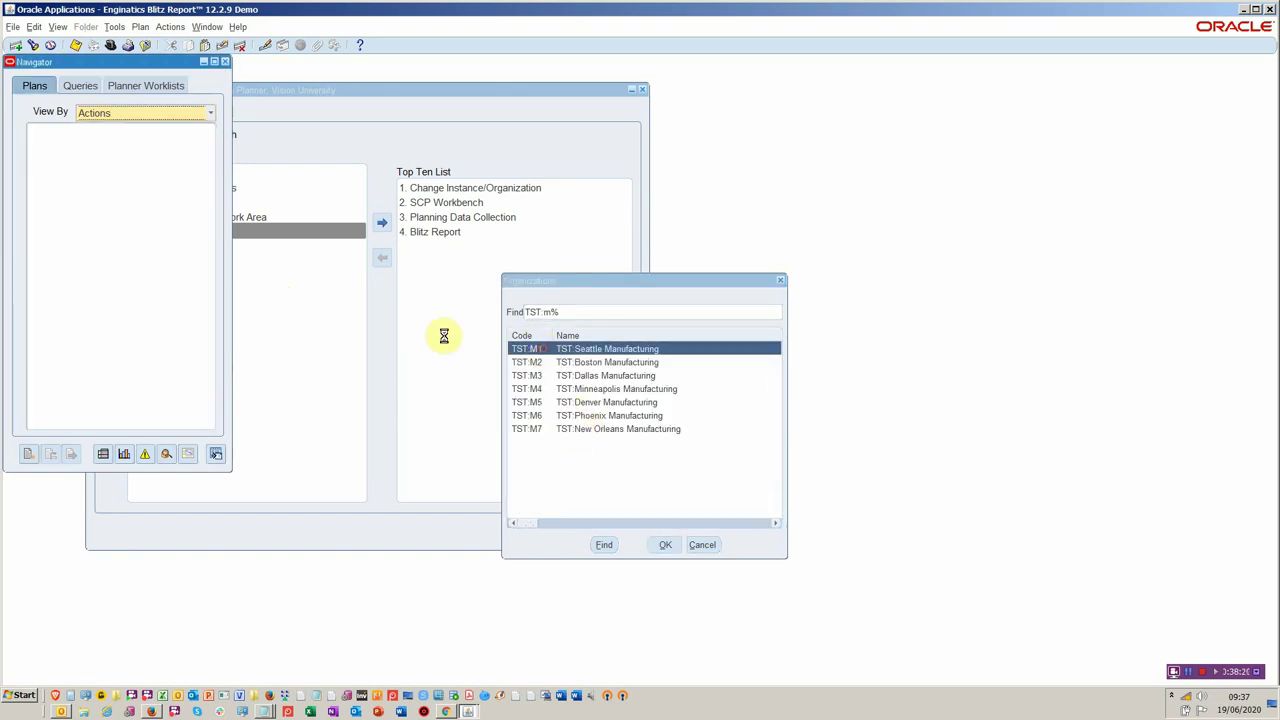
# Review the personal exception queries available for the ATP plan in the planning workbench
pyautogui.click(89, 86)
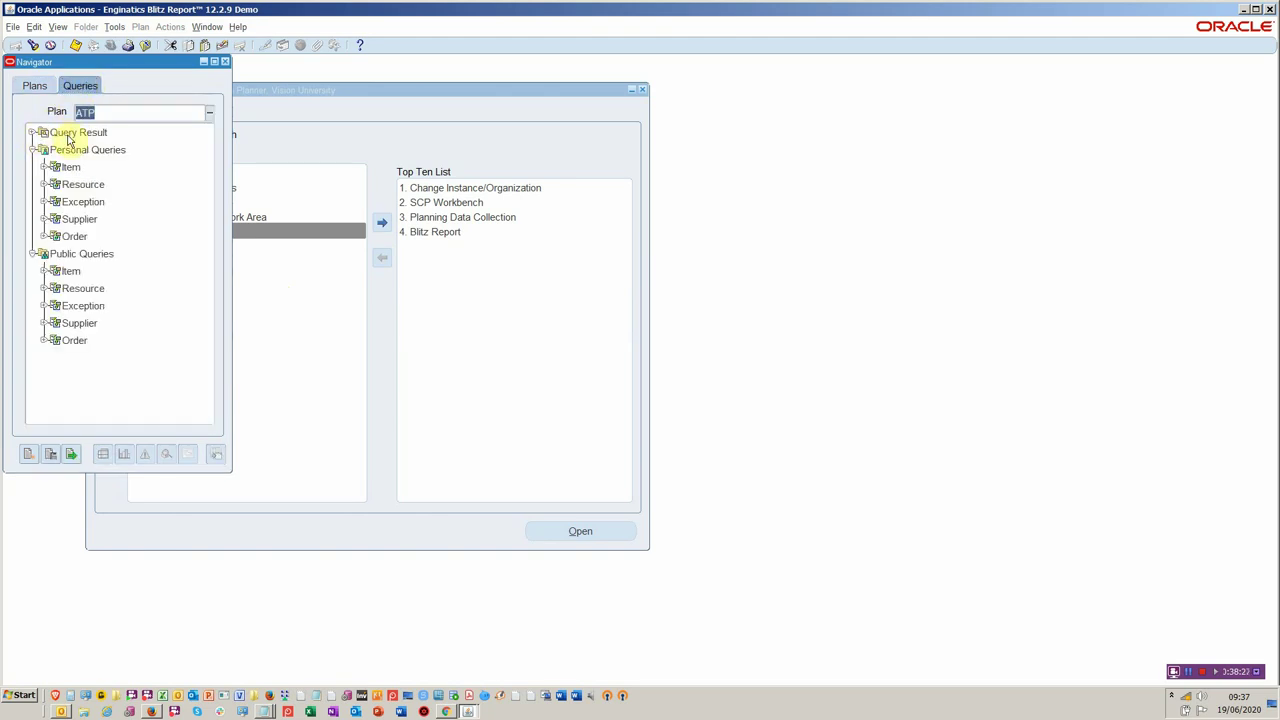
pyautogui.click(49, 203)
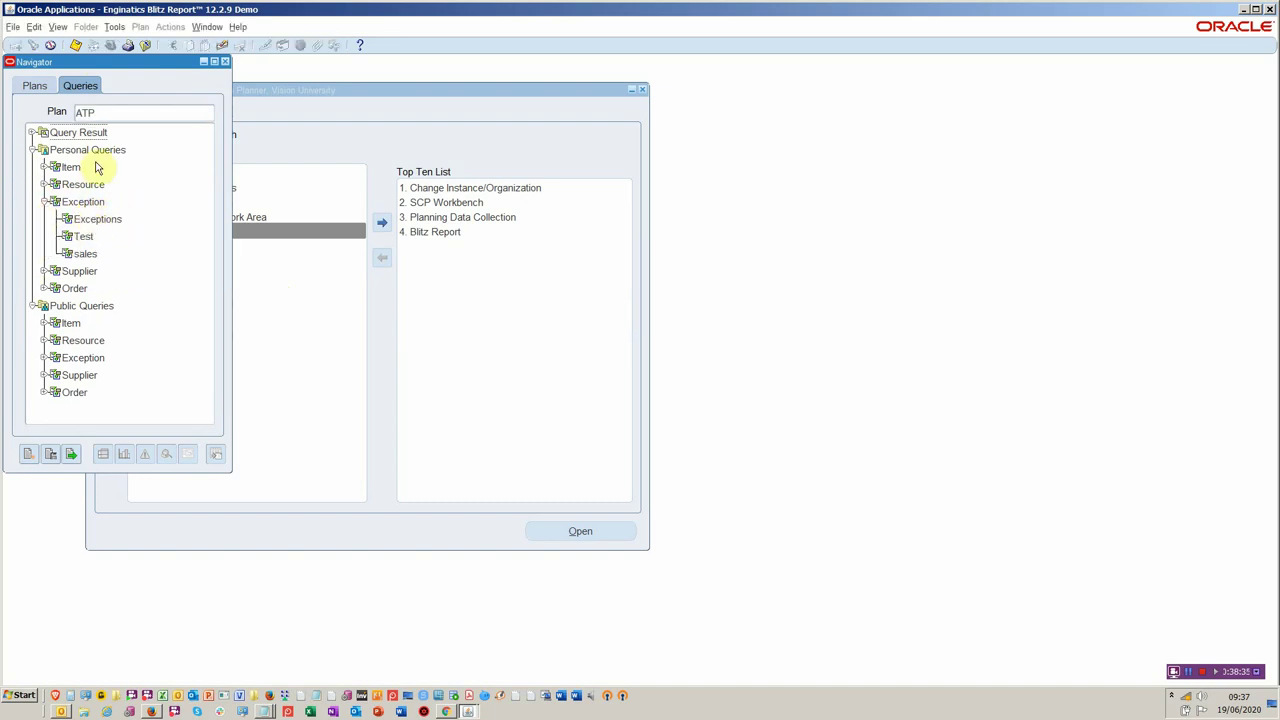
pyautogui.click(108, 30)
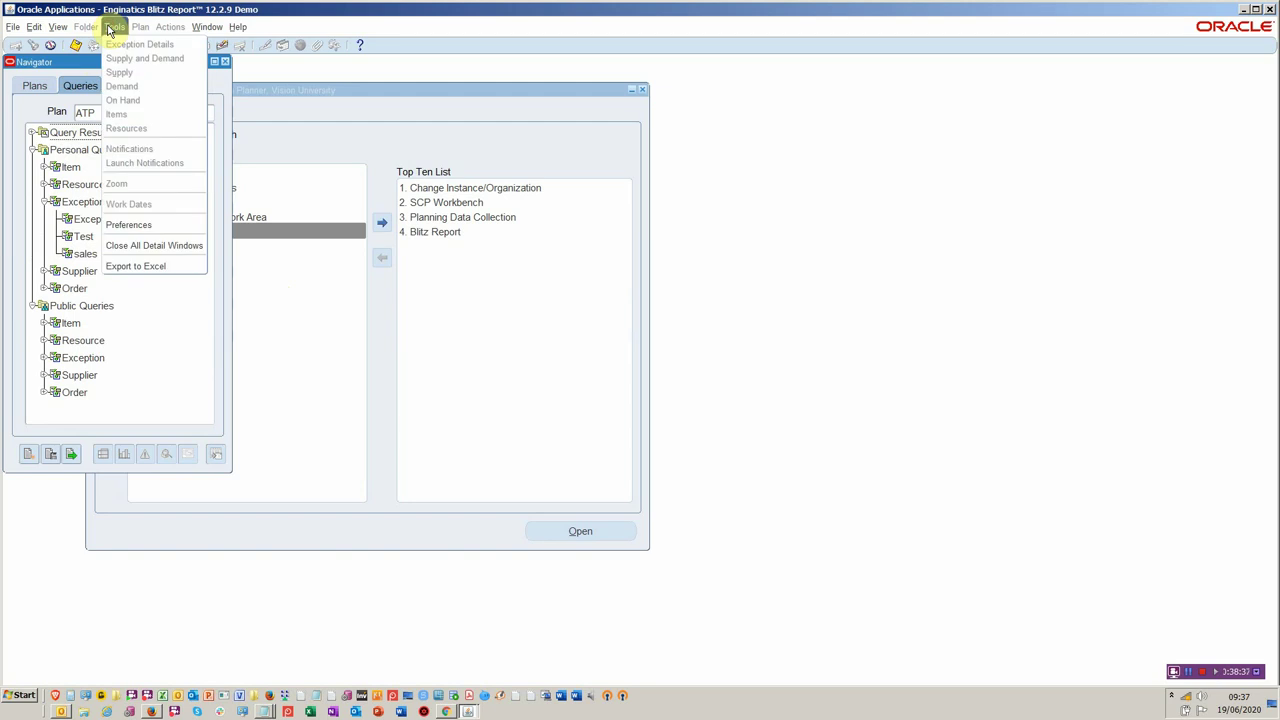
pyautogui.rightClick(79, 204)
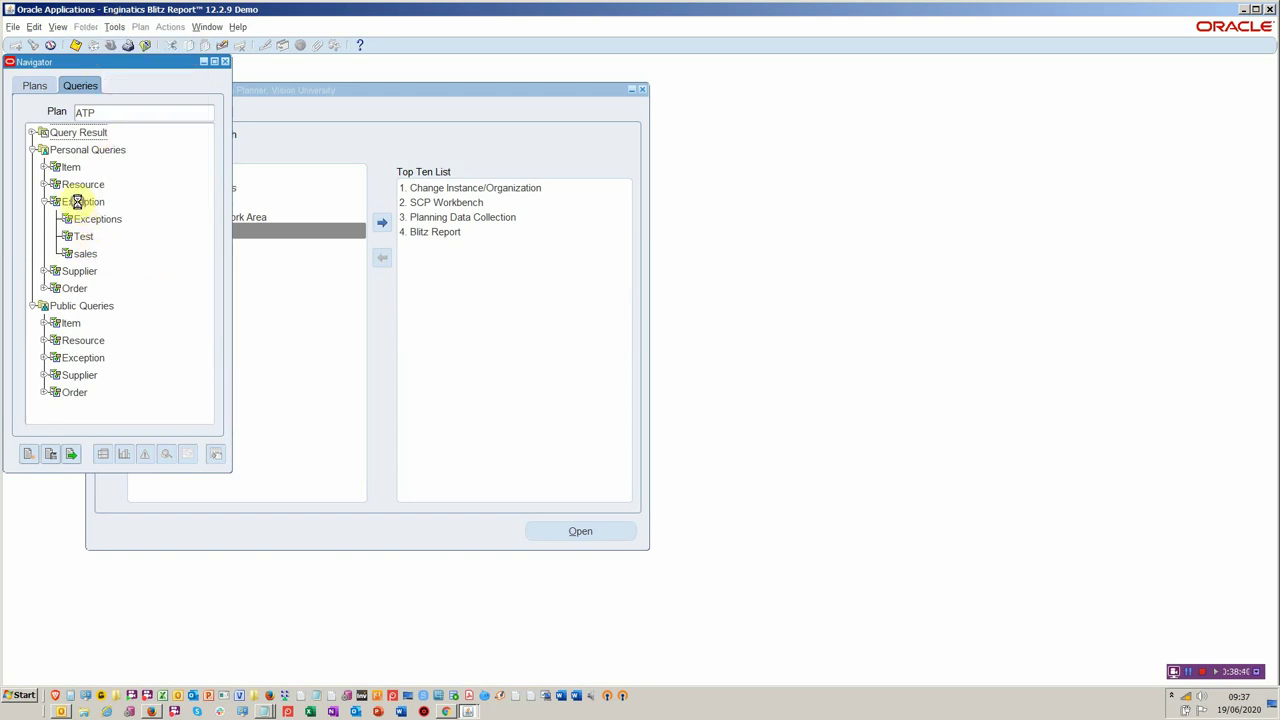
# Open Supply and Demand for the ATP (Global Order Promising) plan and find all records in the folder
pyautogui.click(30, 86)
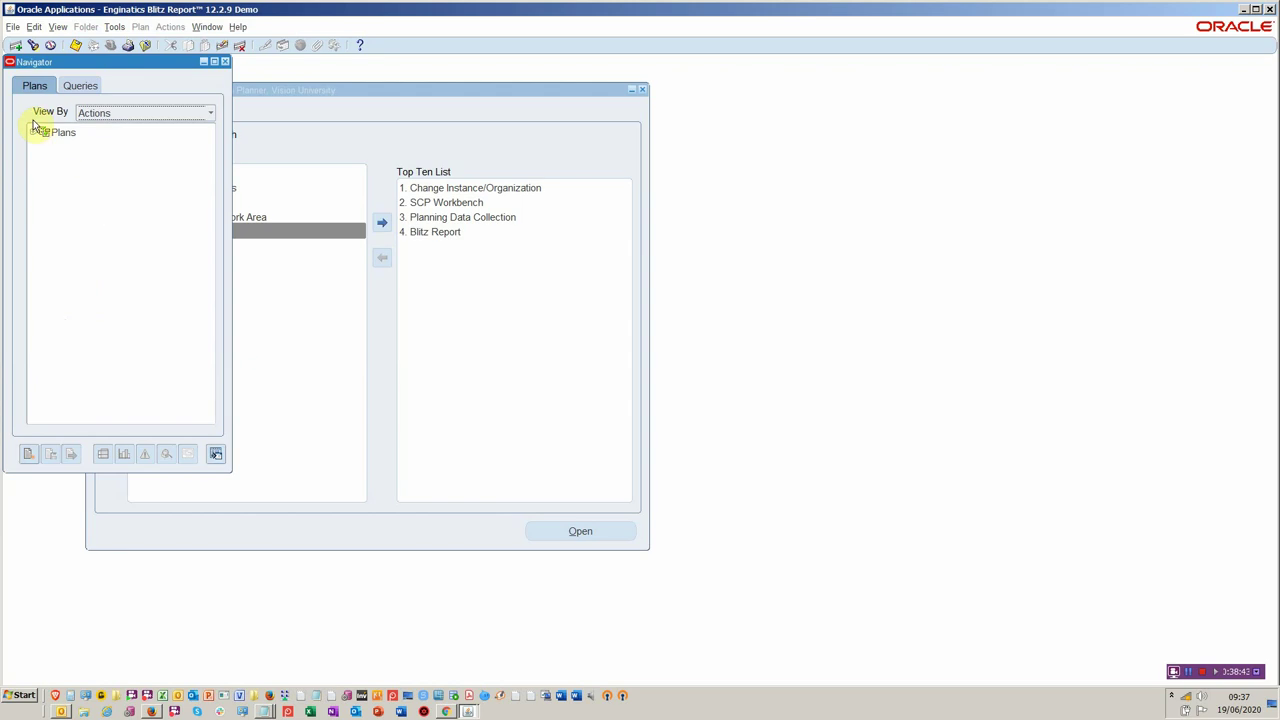
pyautogui.click(31, 134)
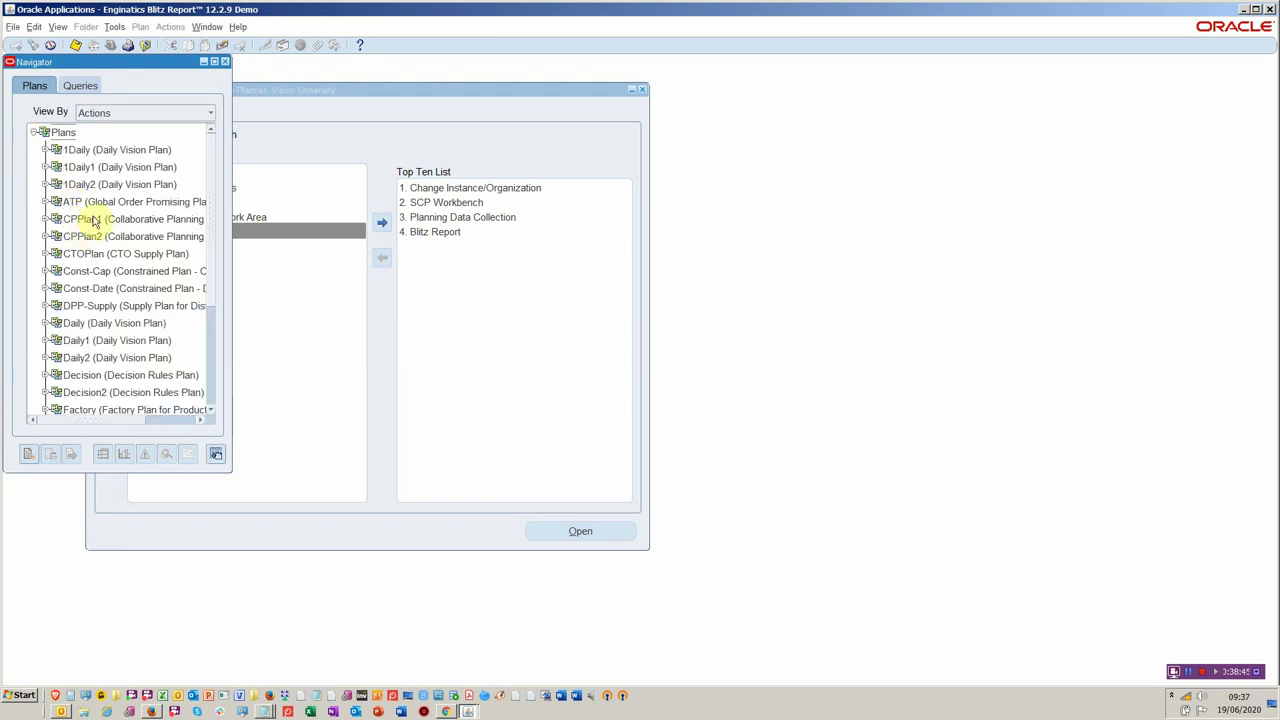
pyautogui.click(97, 203)
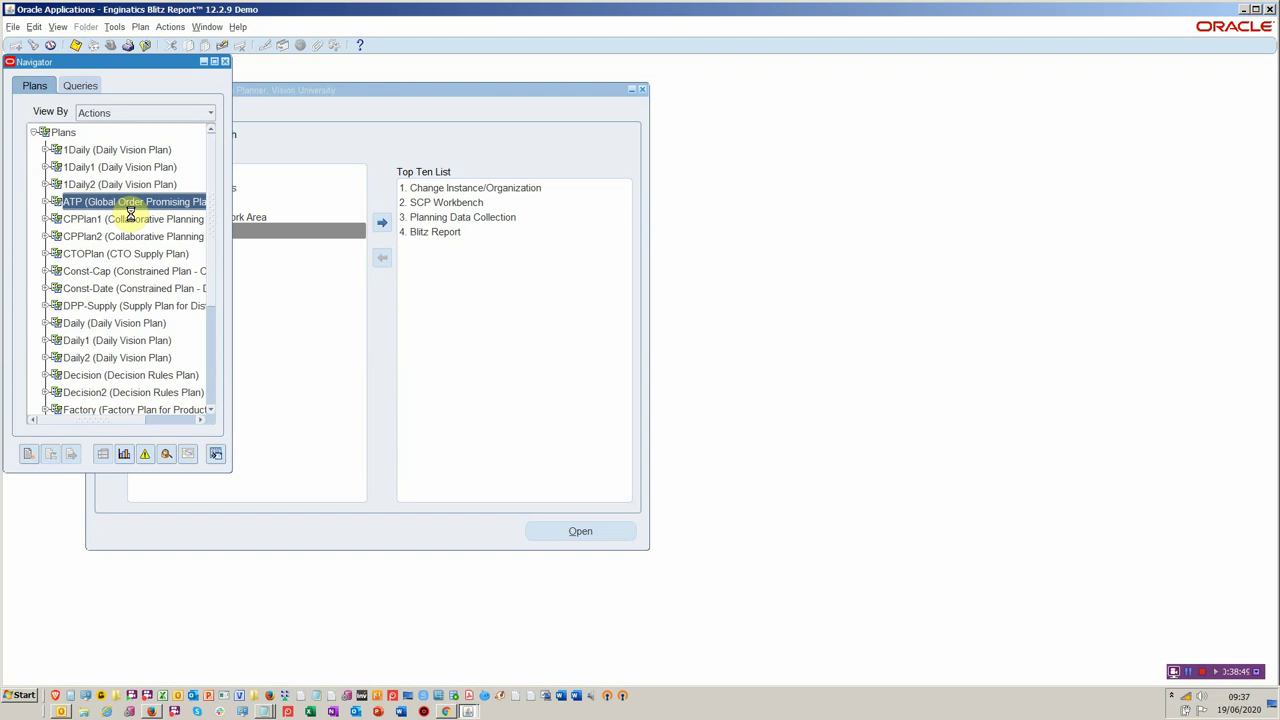
pyautogui.rightClick(130, 214)
pyautogui.moveTo(154, 276)
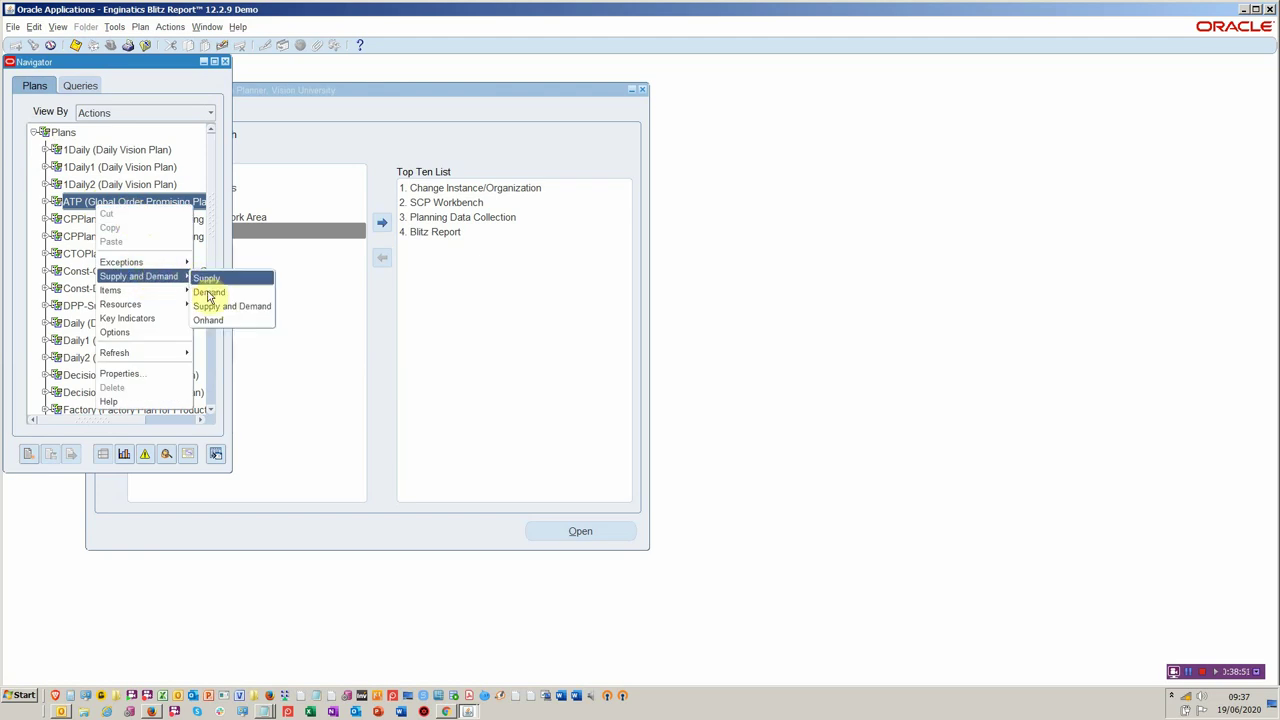
pyautogui.click(214, 308)
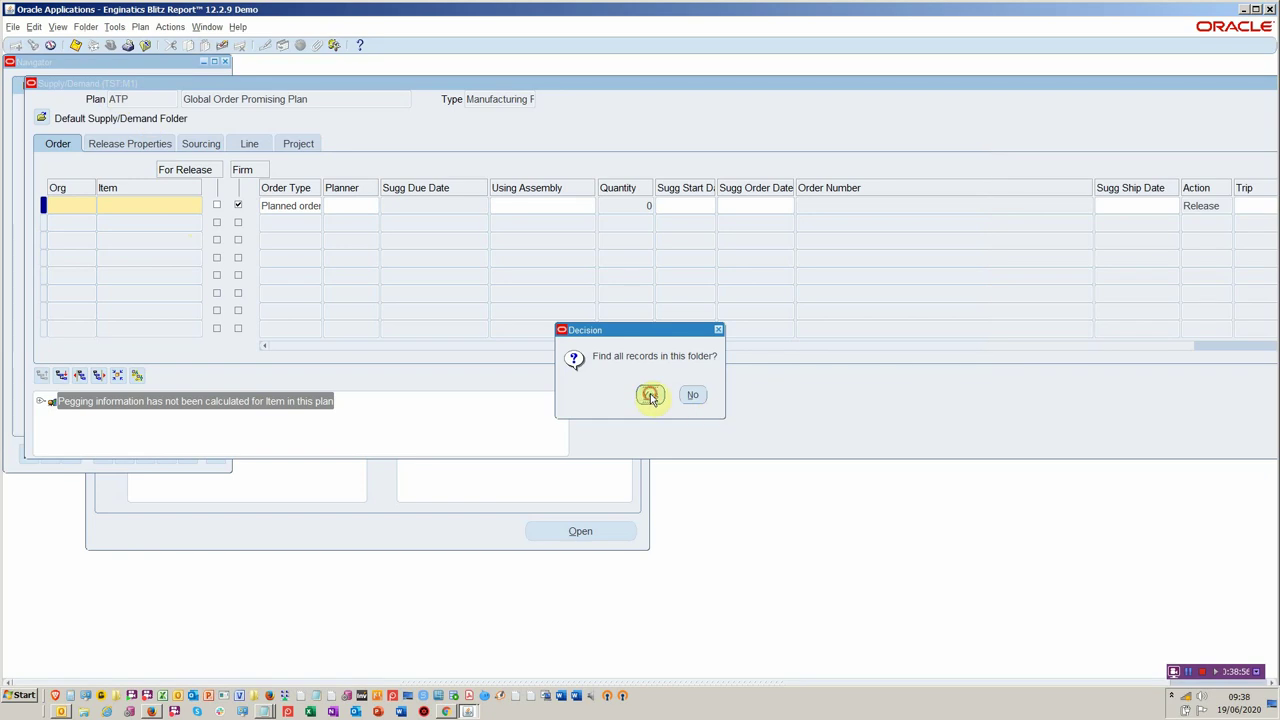
pyautogui.click(650, 397)
# Open Blitz Report from the Supply/Demand window and select the ASCP - Pegging report
pyautogui.click(137, 30)
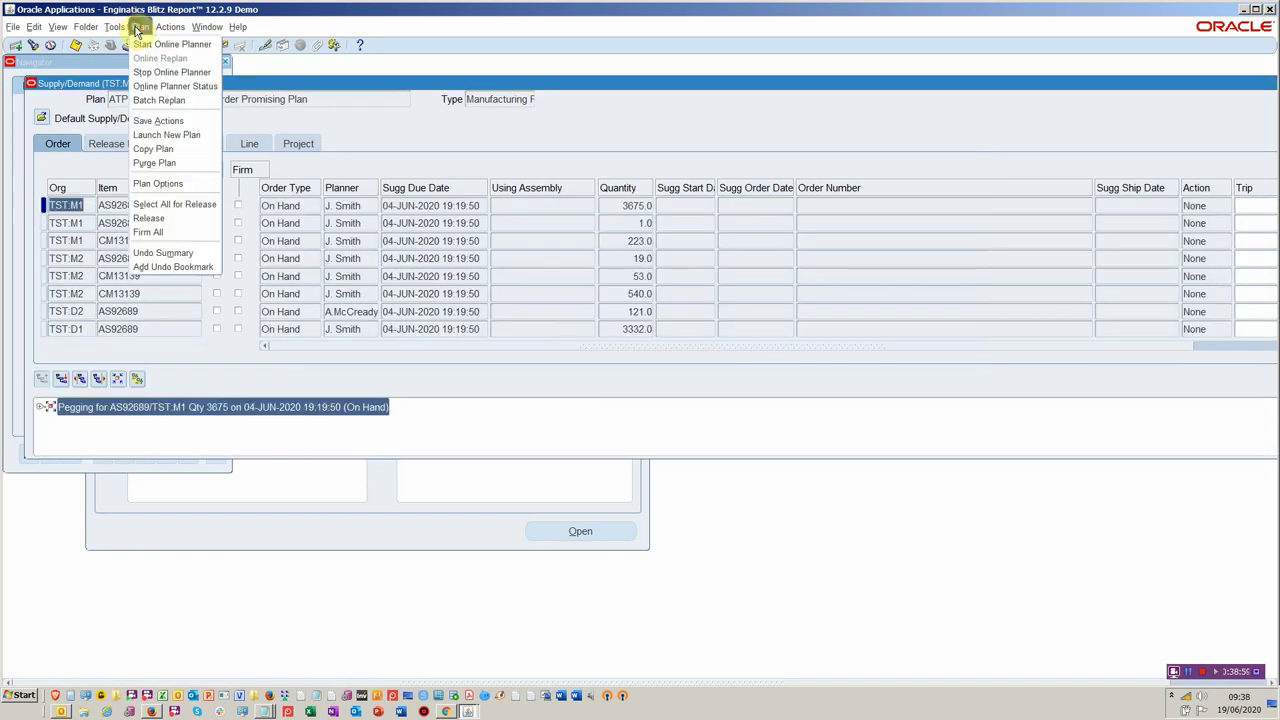
pyautogui.moveTo(171, 27)
pyautogui.click(196, 88)
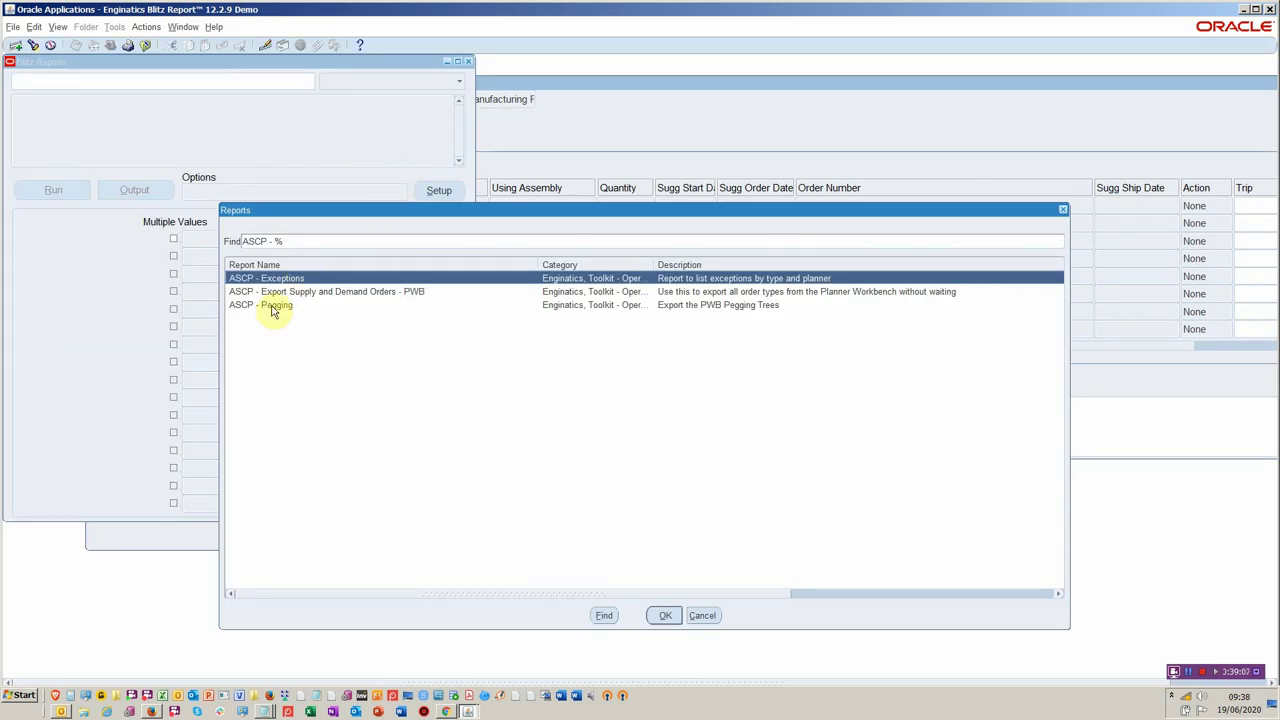
pyautogui.doubleClick(271, 306)
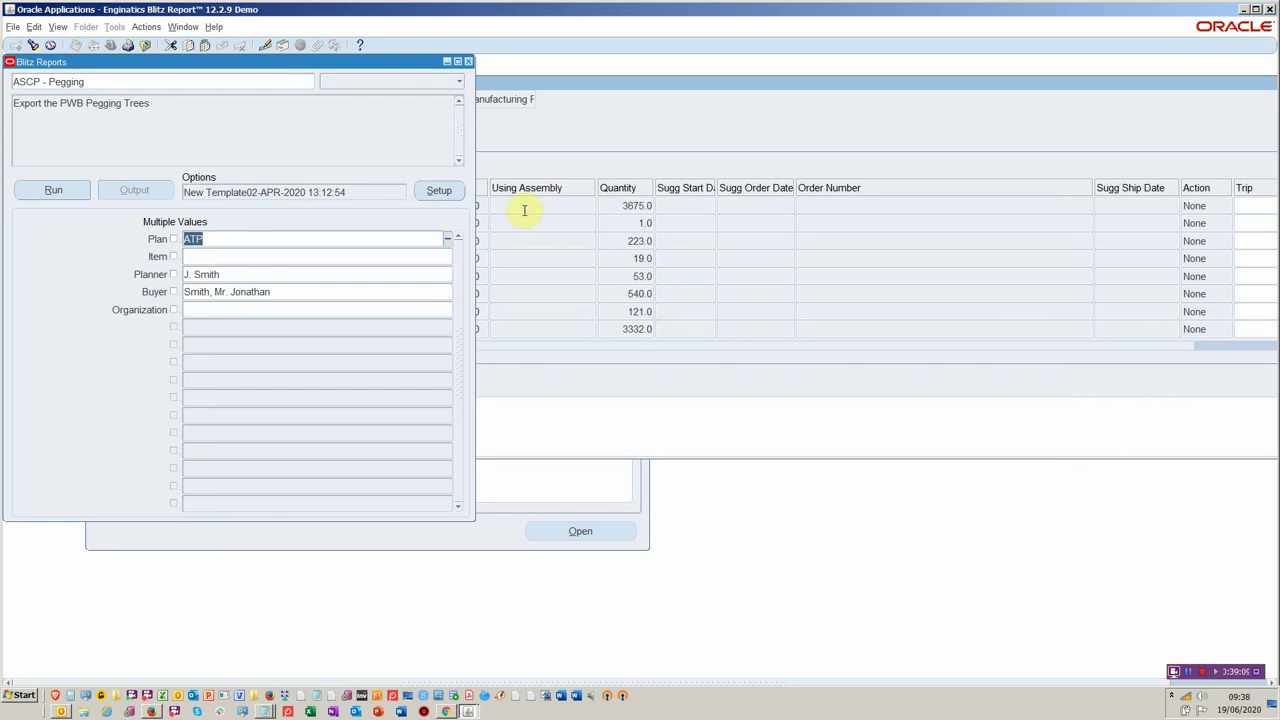
# In the Supply/Demand window, expand the pegging tree for the first on-hand record of item AS92689
pyautogui.click(585, 168)
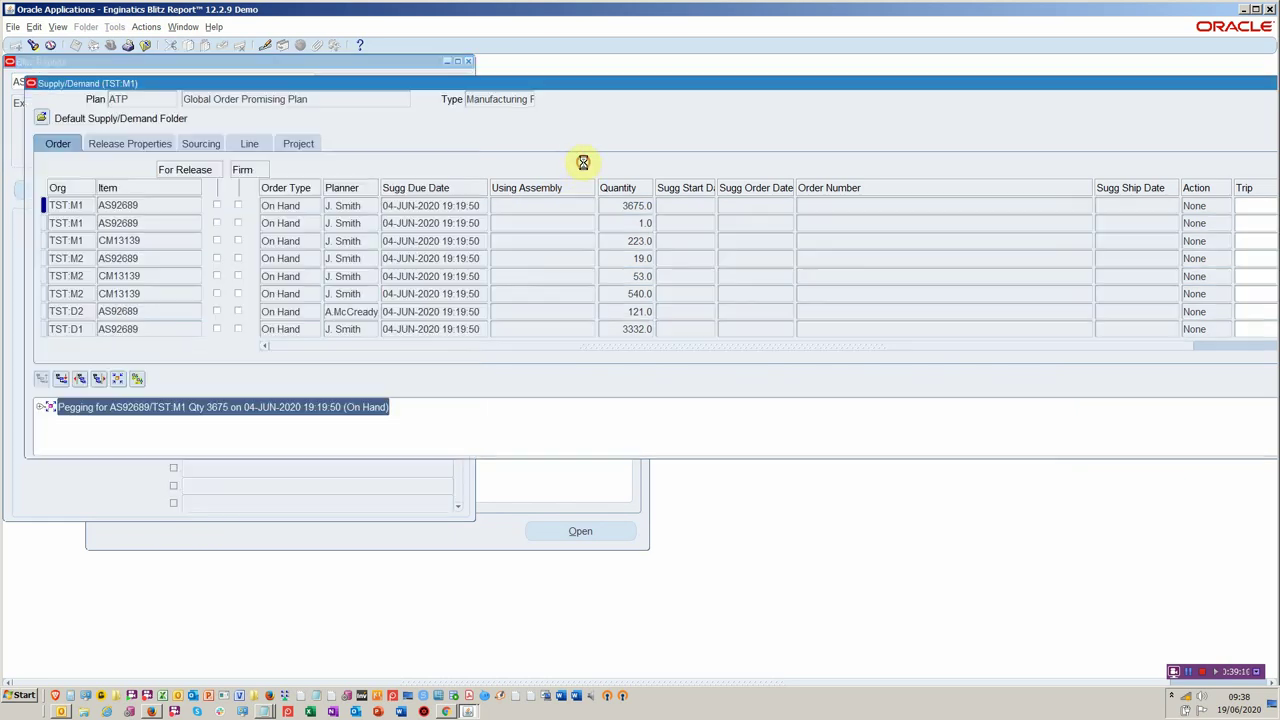
pyautogui.click(41, 407)
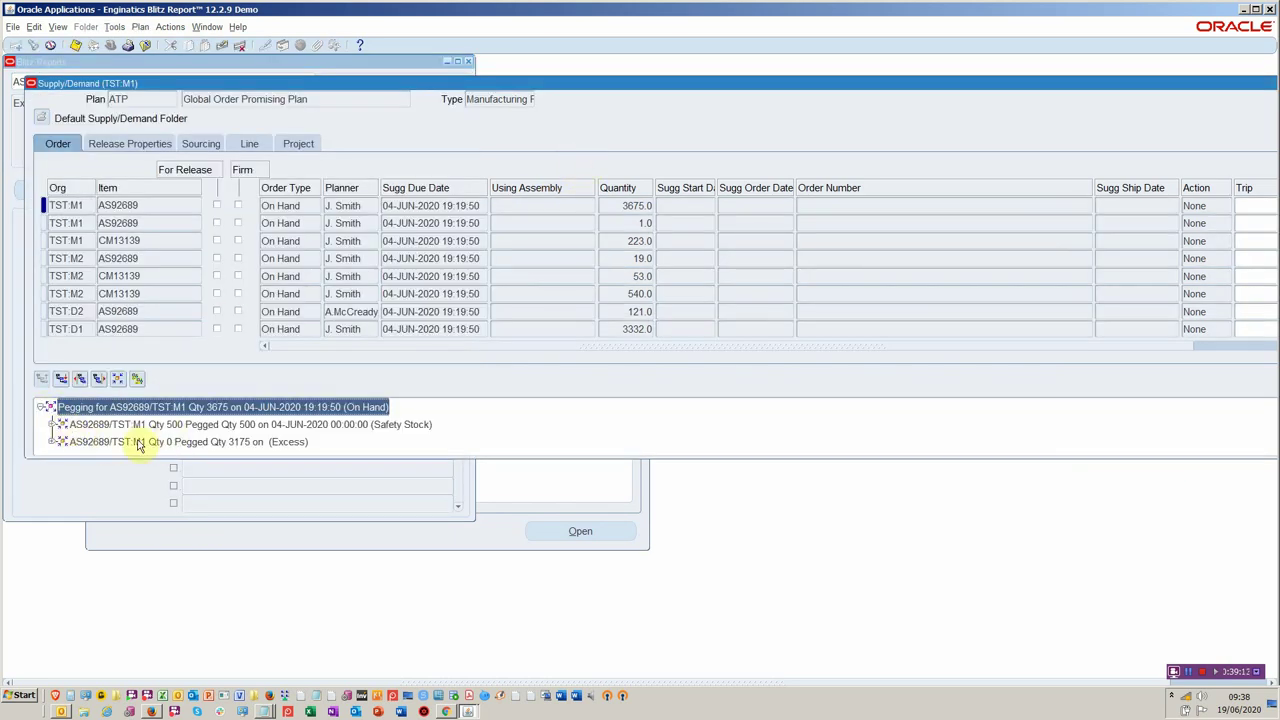
# Return to Blitz Reports, run ASCP - Pegging for the ATP plan, and switch to the exported workbook in Excel
pyautogui.click(193, 65)
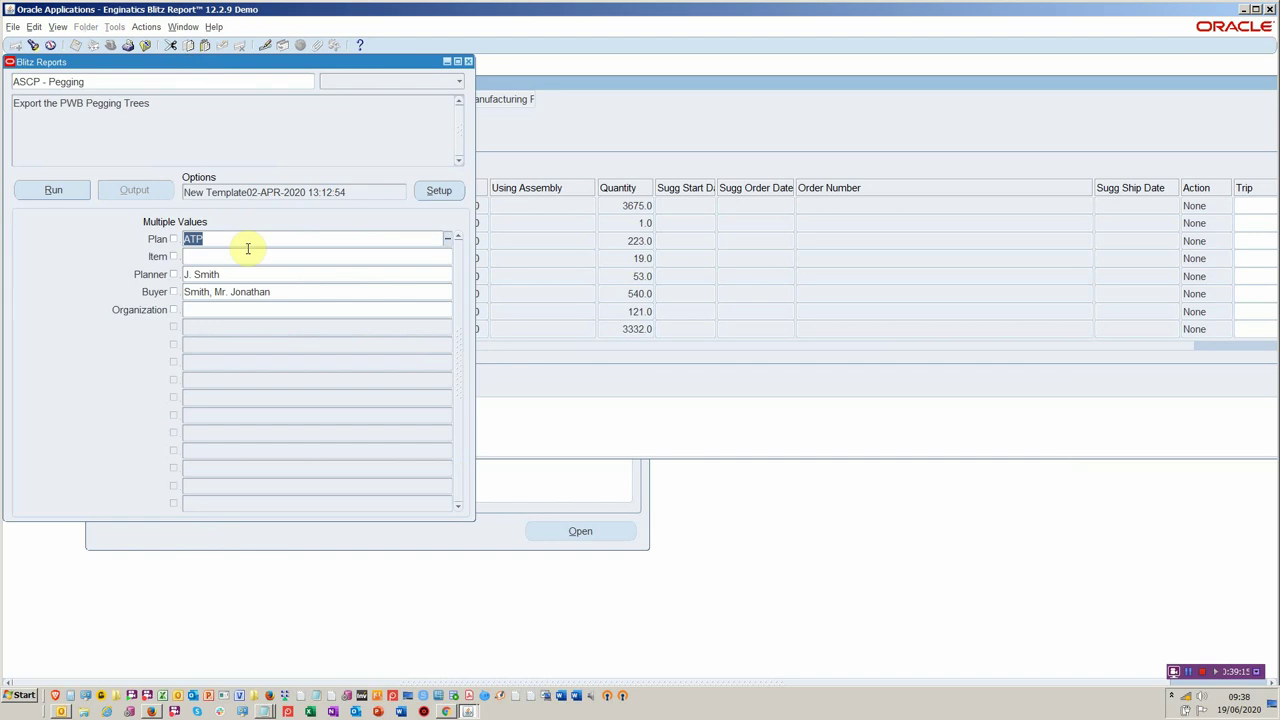
pyautogui.click(72, 193)
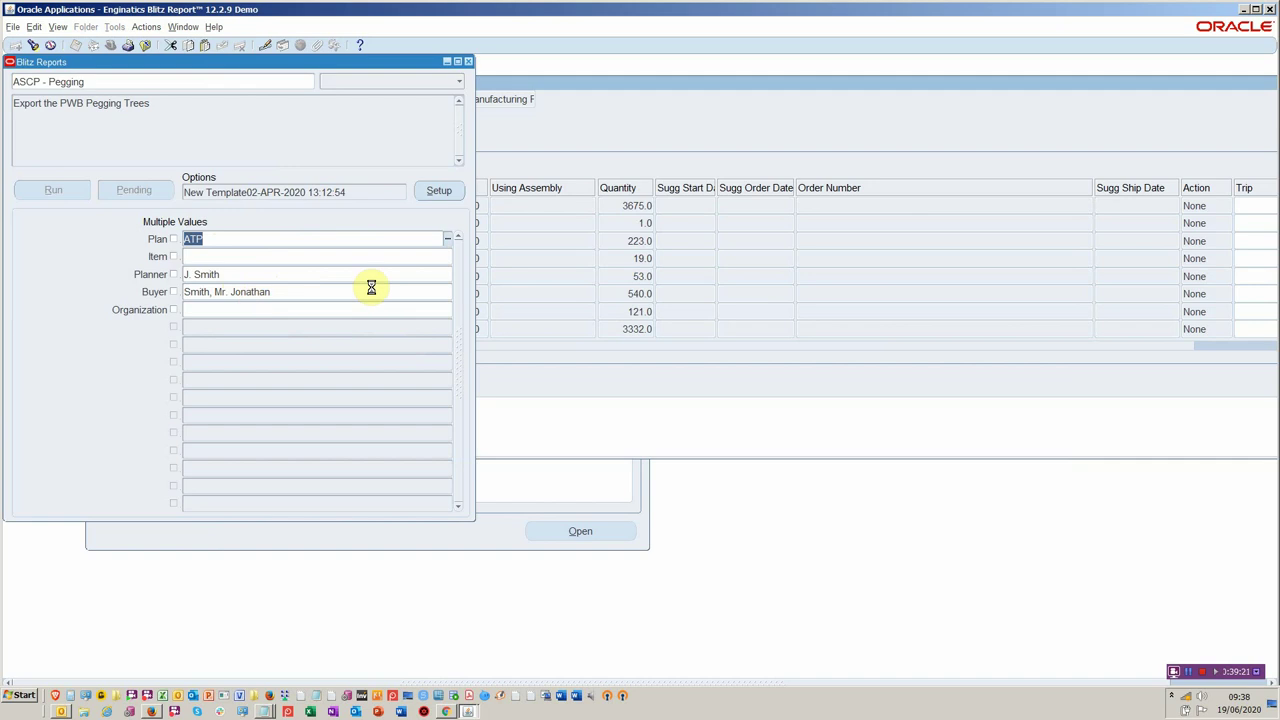
pyautogui.hotkey('alt', 'Tab')
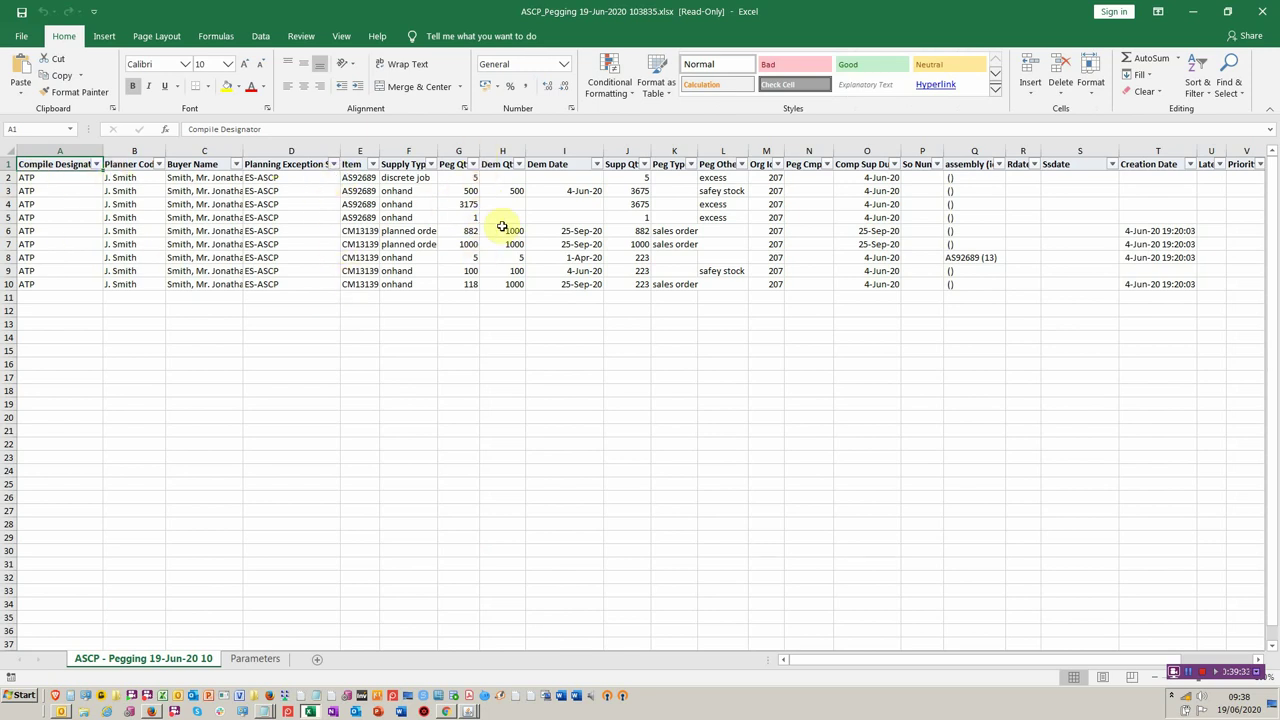
# Examine the sales order and safety stock peg entries for item CM13139 in the exported pegging data
pyautogui.click(672, 232)
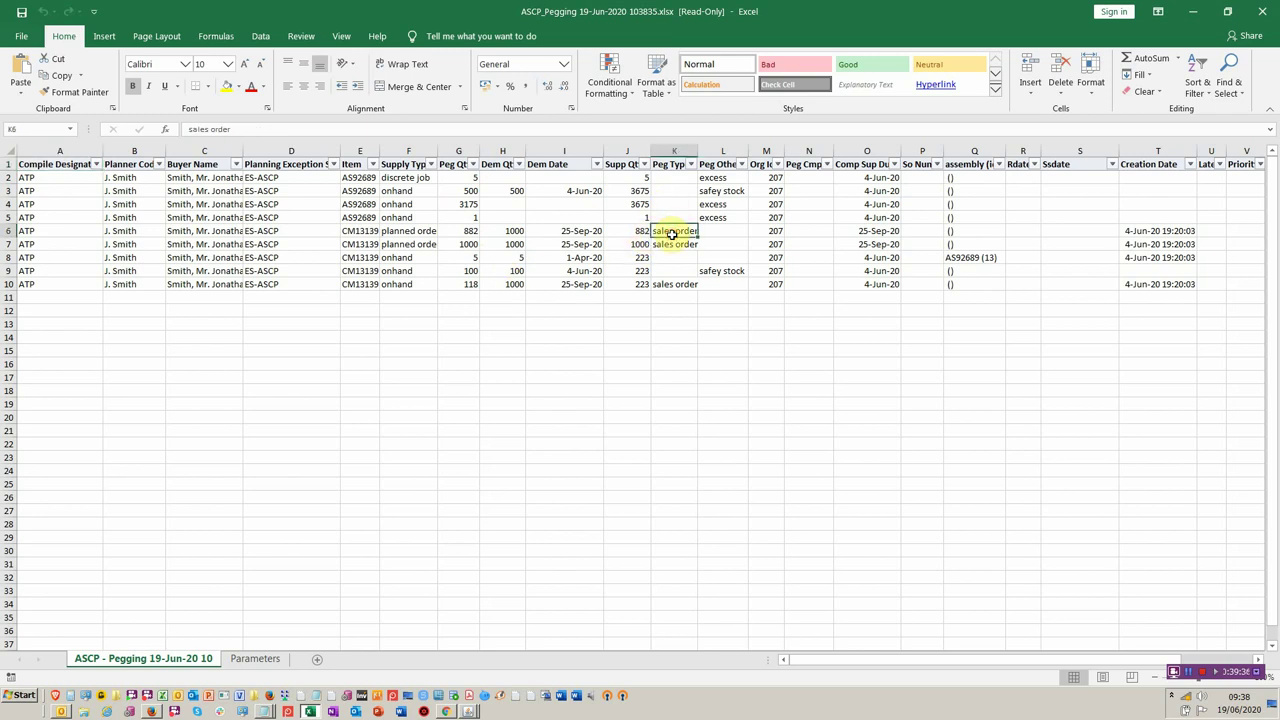
pyautogui.click(683, 284)
pyautogui.click(732, 271)
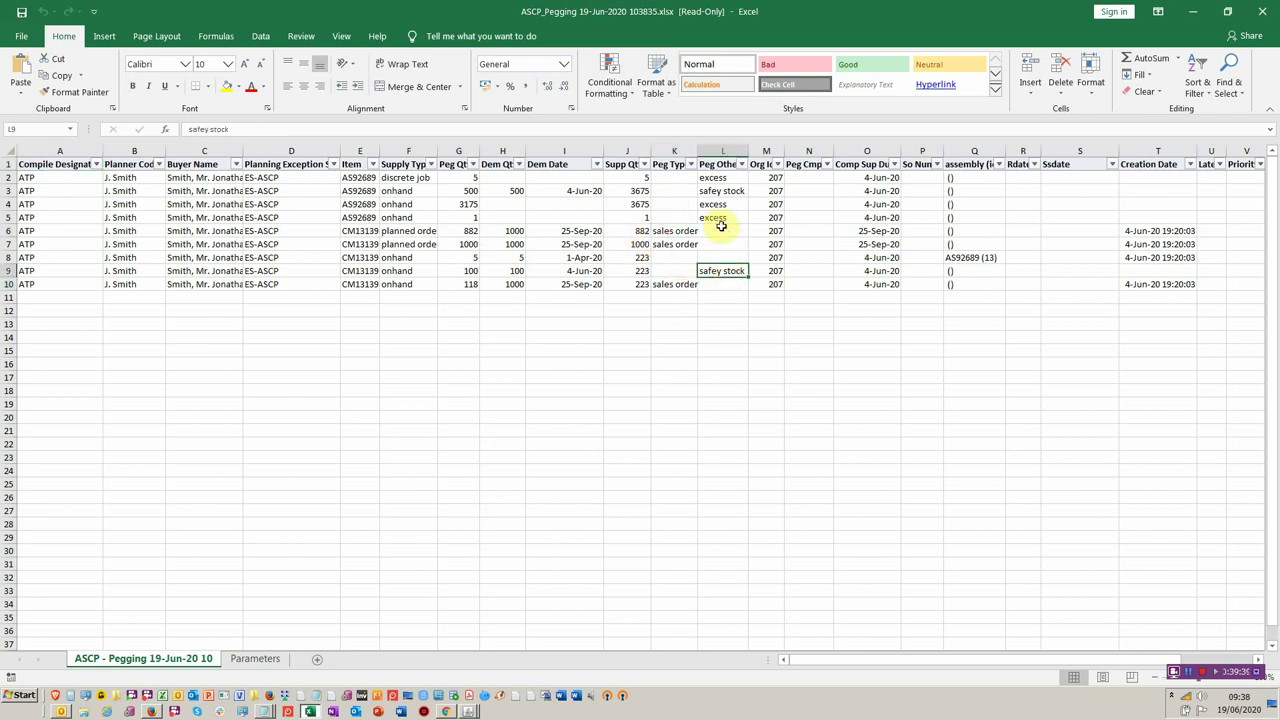
# Check an excess peg entry for item AS92689 and the remaining columns of the exported pegging data
pyautogui.click(719, 219)
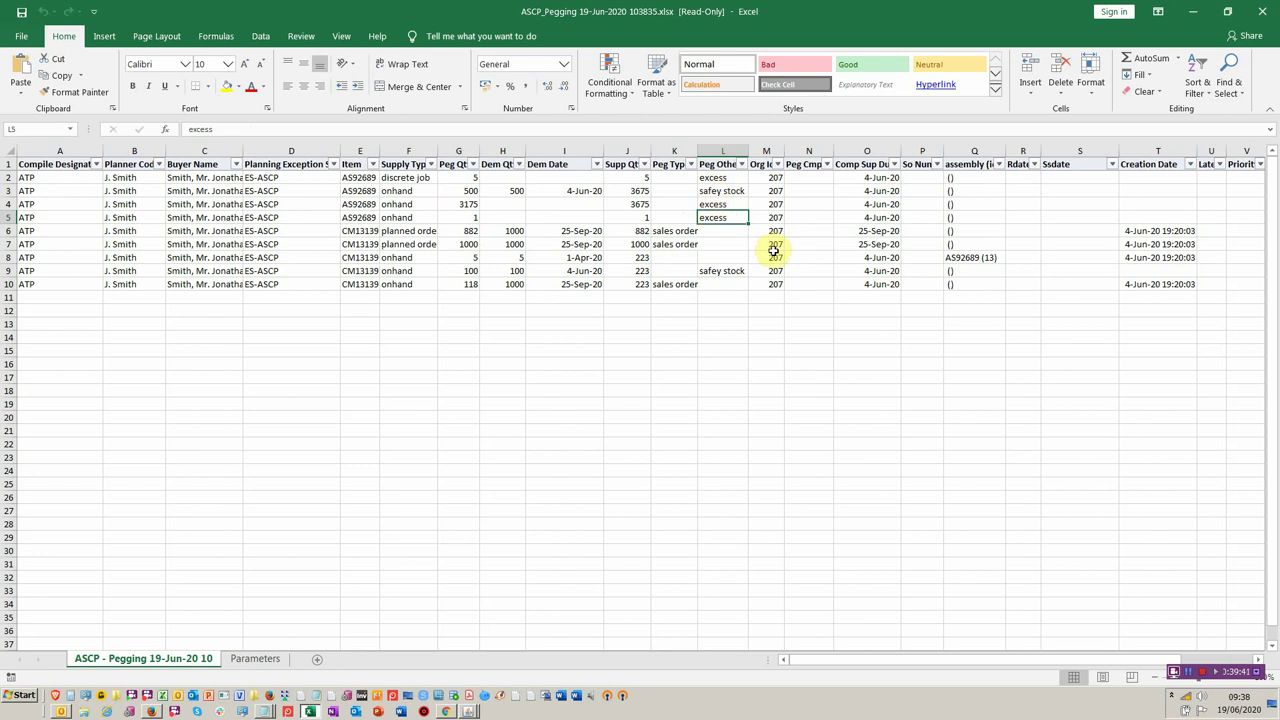
pyautogui.click(1045, 655)
pyautogui.moveTo(1126, 640); pyautogui.dragTo(666, 563)
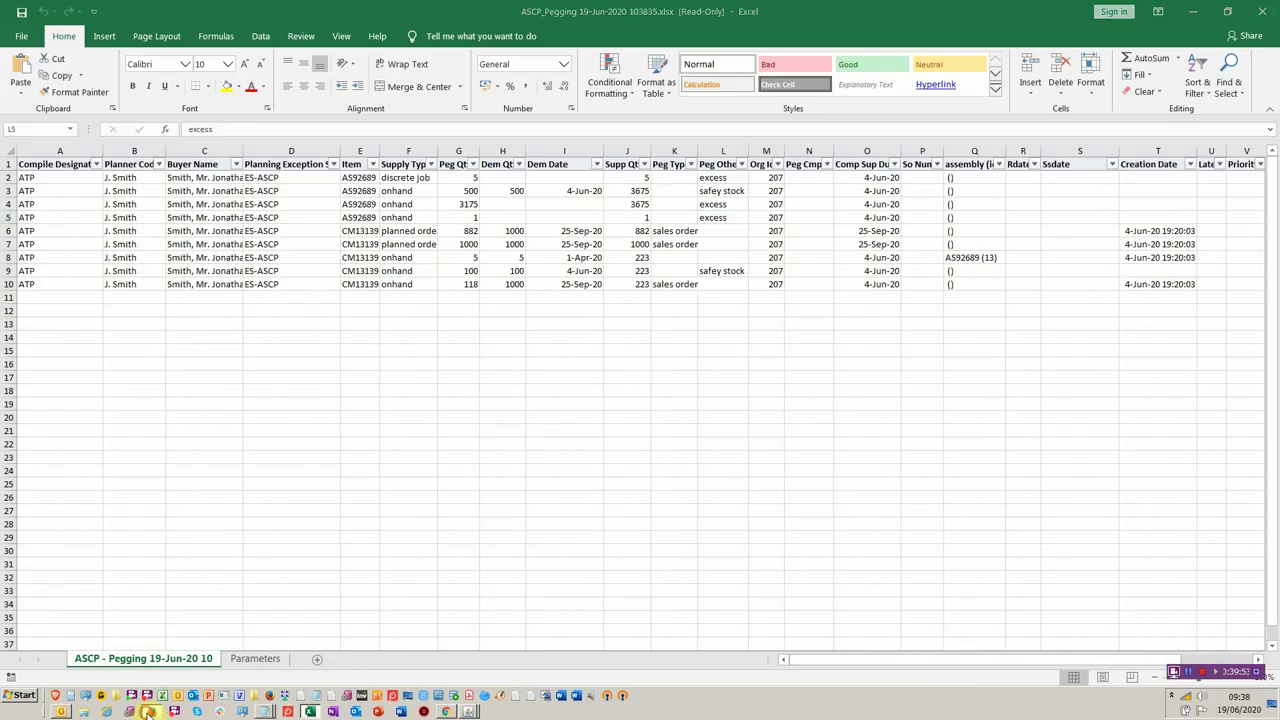
# Switch to Firefox, open enginatics.com in a new tab and search the Blitz Report Library for "ascp"
pyautogui.click(150, 711)
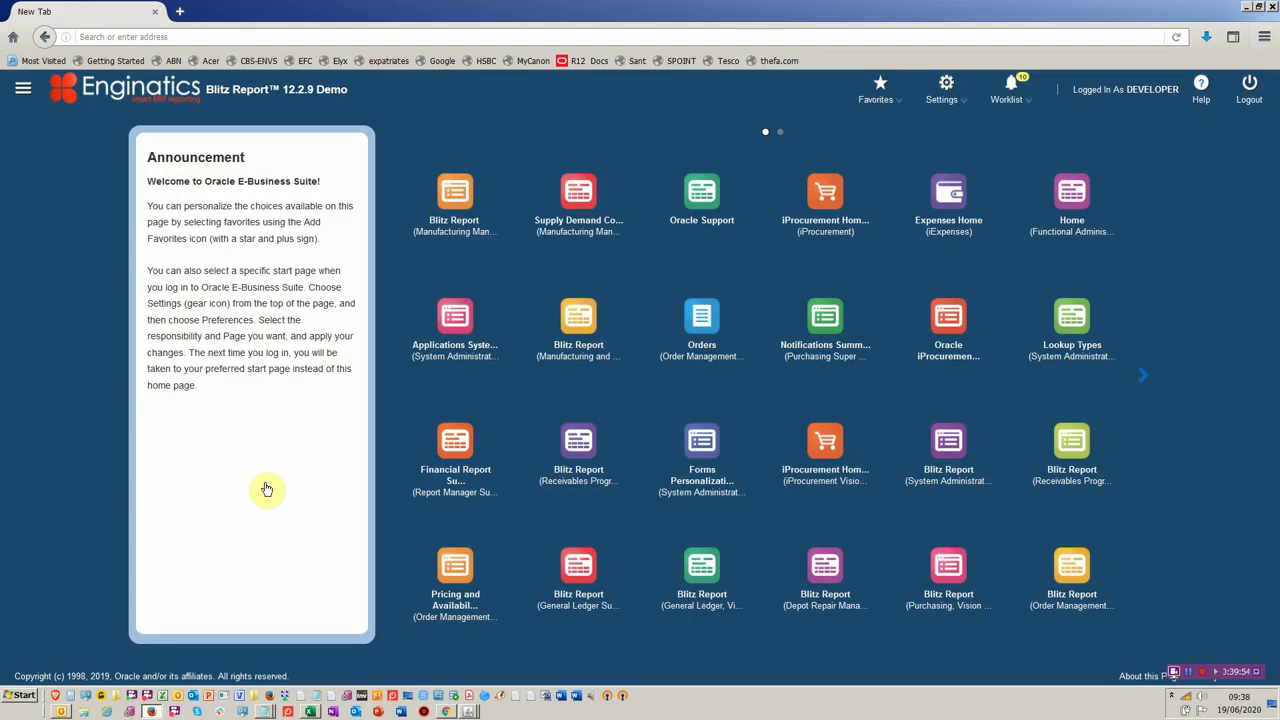
pyautogui.click(178, 14)
pyautogui.write('enginatics.com/')
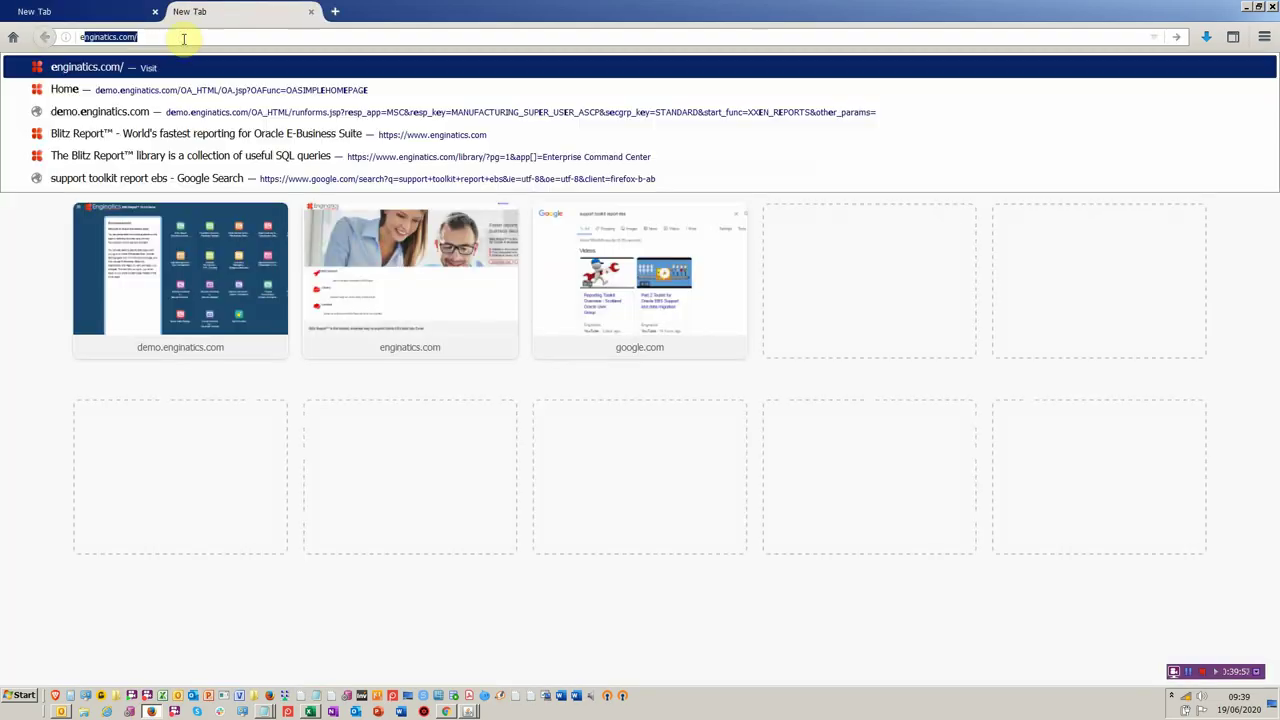
pyautogui.press('Return')
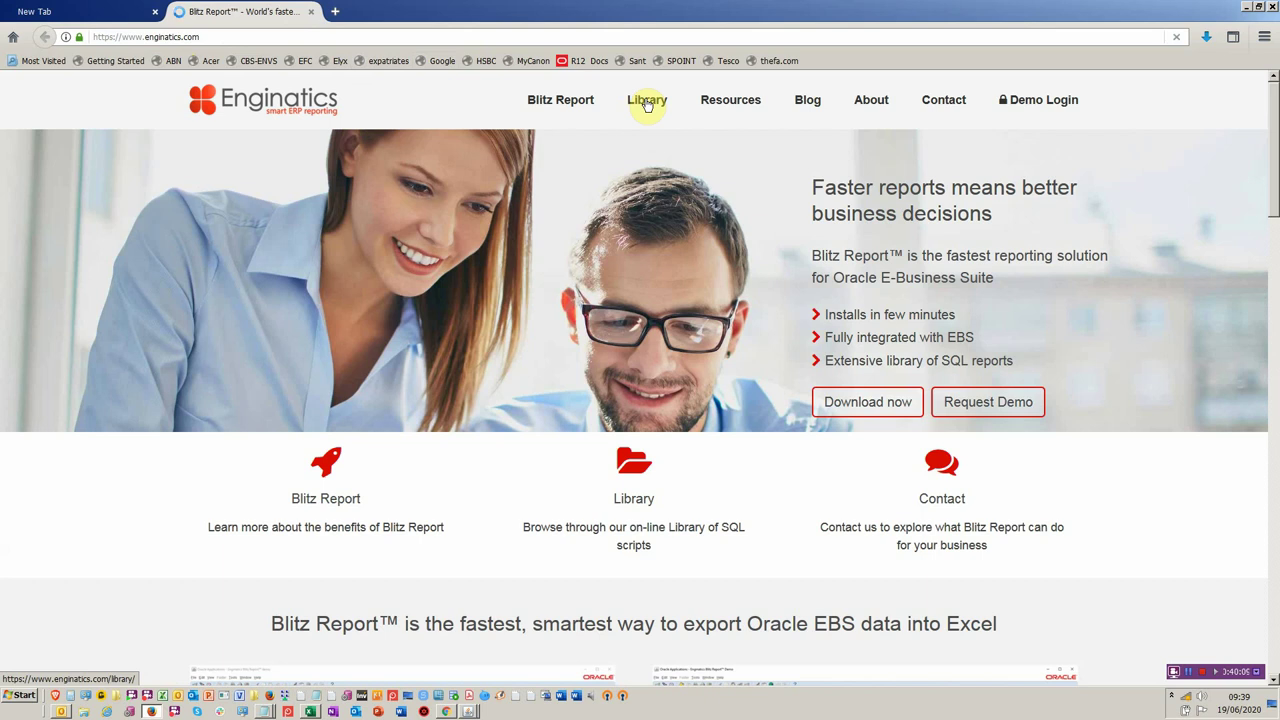
pyautogui.click(647, 101)
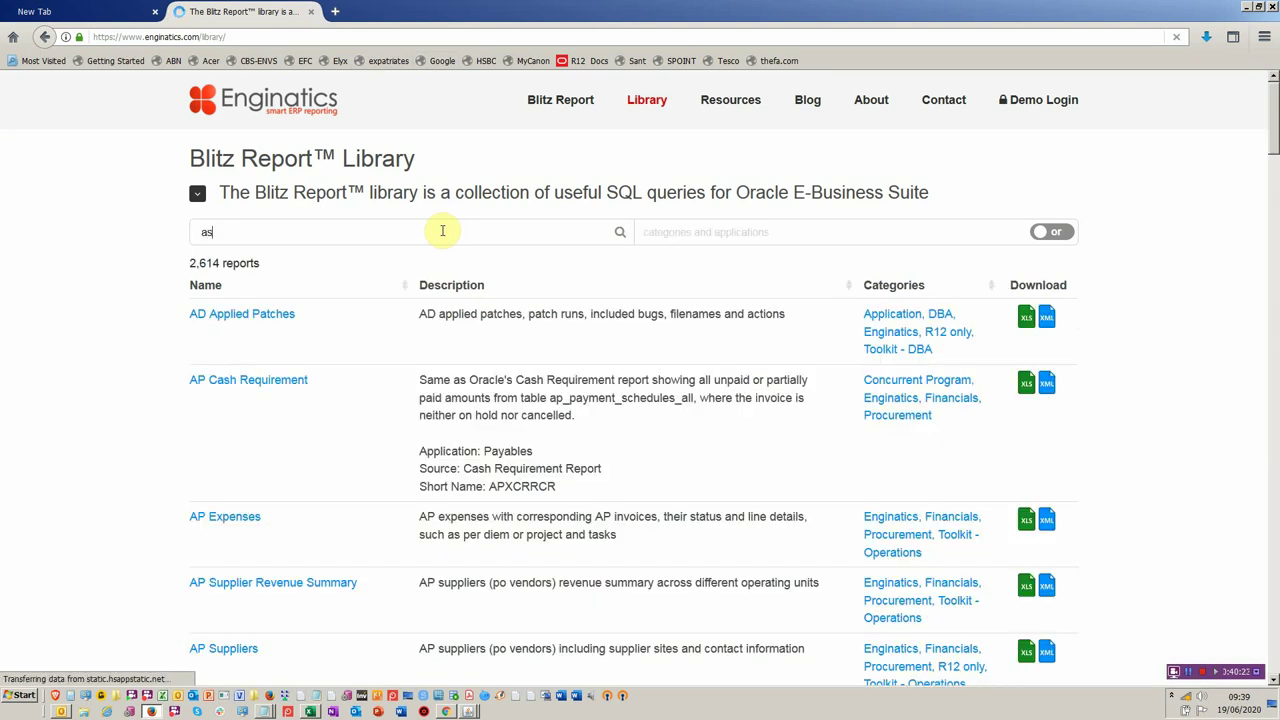
pyautogui.write('cp')
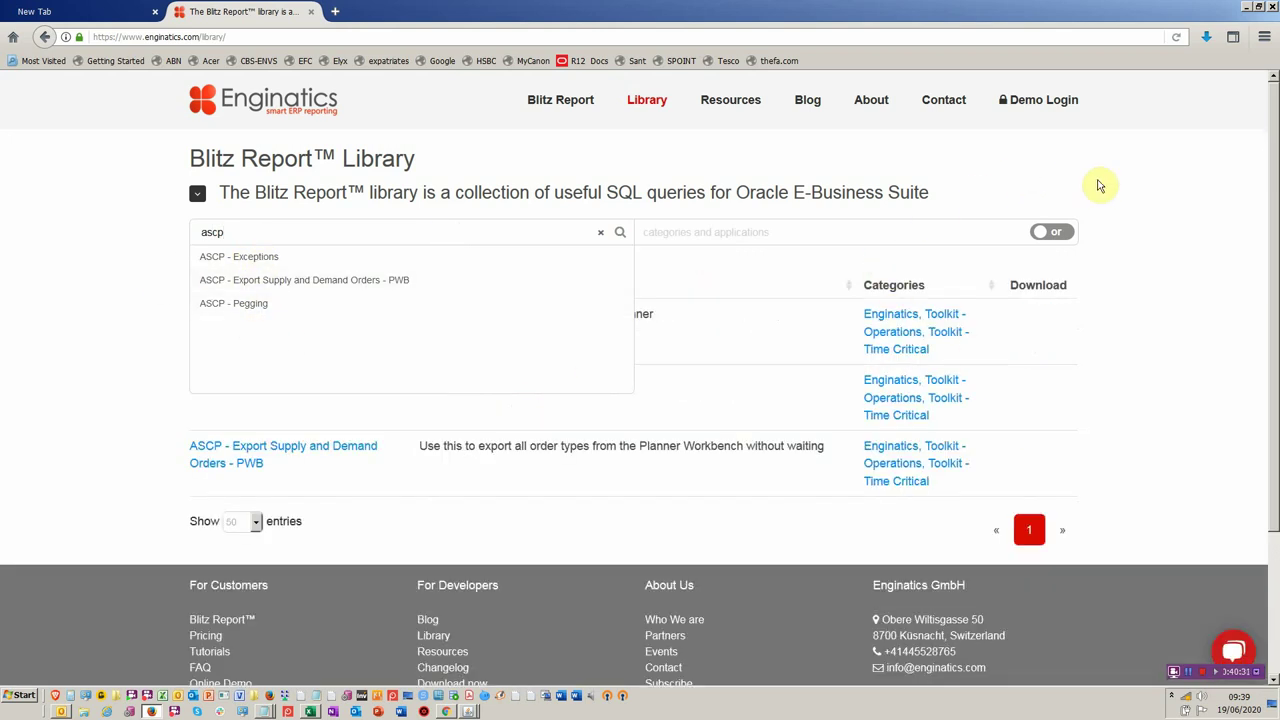
# Open the Enginatics Demo Login page to view the demo environment access details, and return to the first browser tab
pyautogui.click(1133, 172)
pyautogui.click(1045, 104)
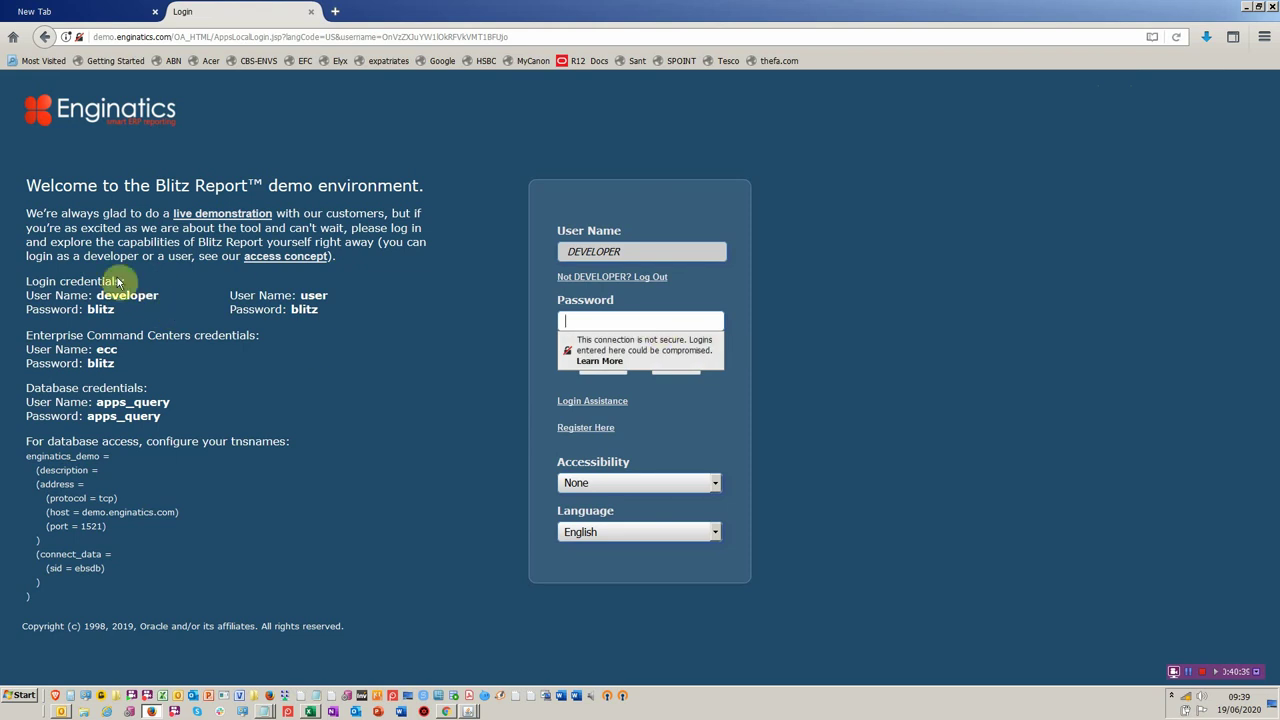
pyautogui.click(80, 11)
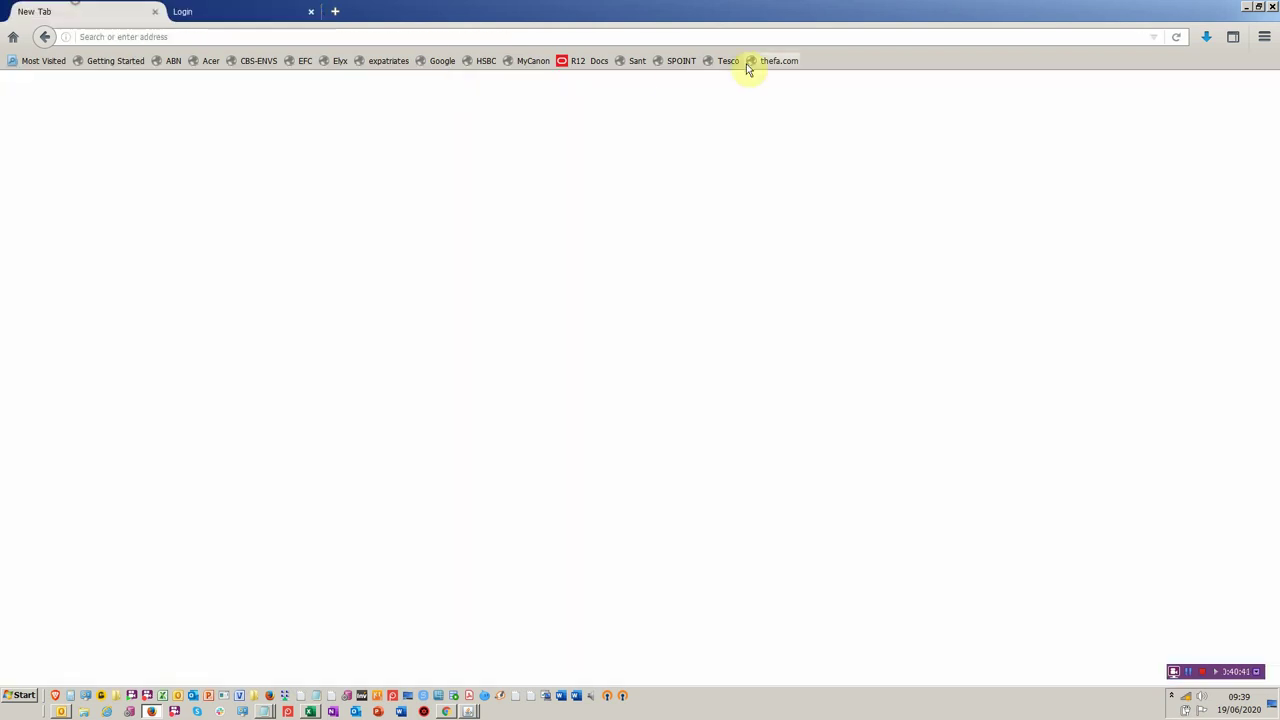
# Switch back to Oracle Applications and close the Blitz Reports window for ASCP - Pegging
pyautogui.hotkey('alt', 'Tab')
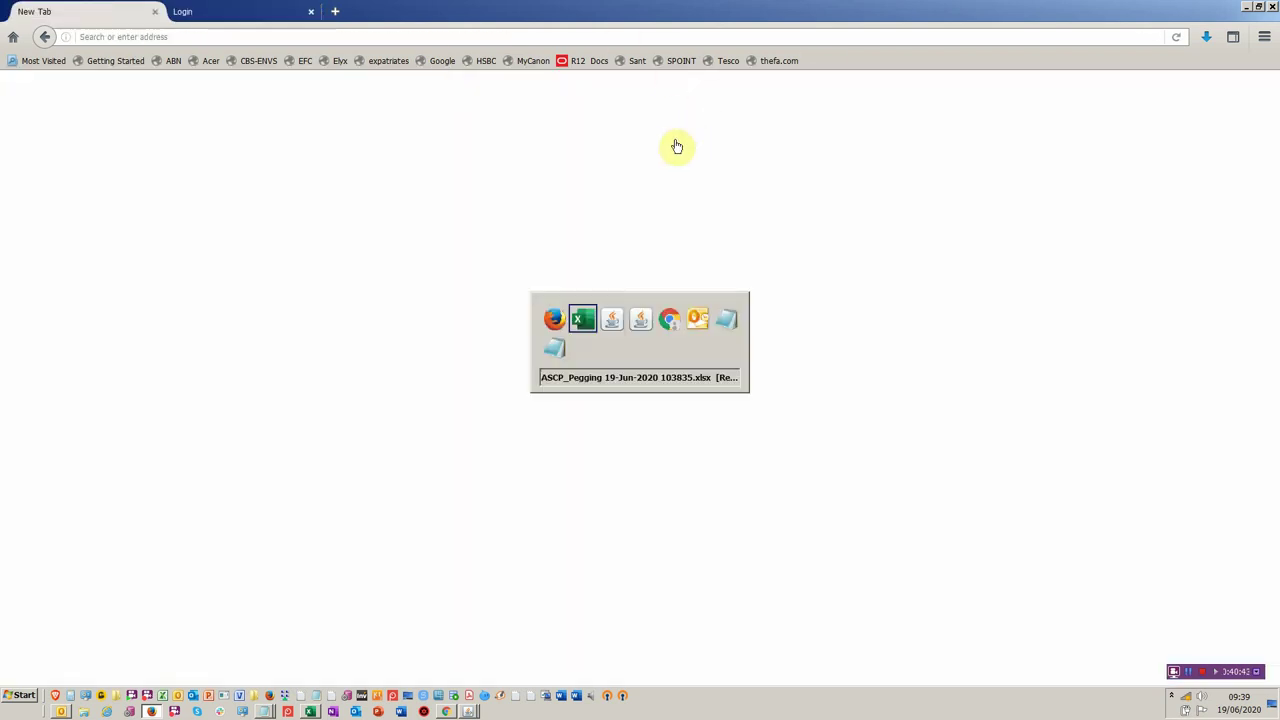
pyautogui.hotkey('alt', 'Tab')
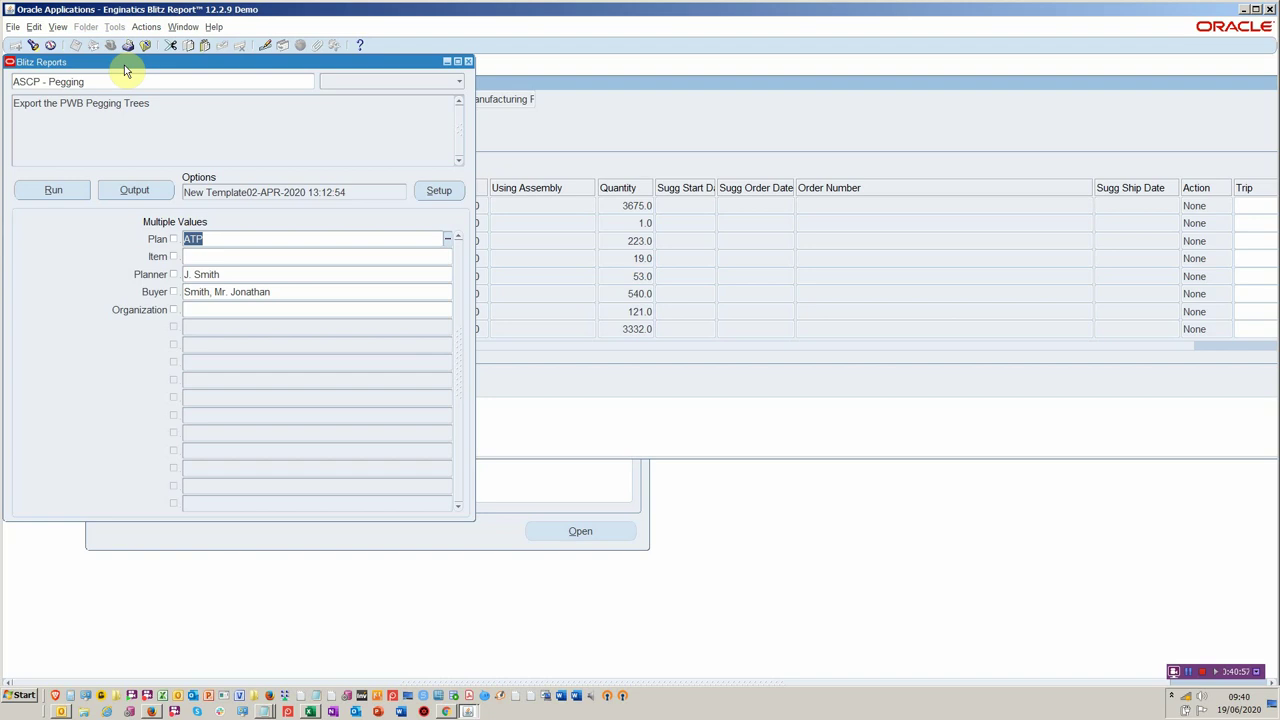
pyautogui.moveTo(130, 63); pyautogui.dragTo(508, 122)
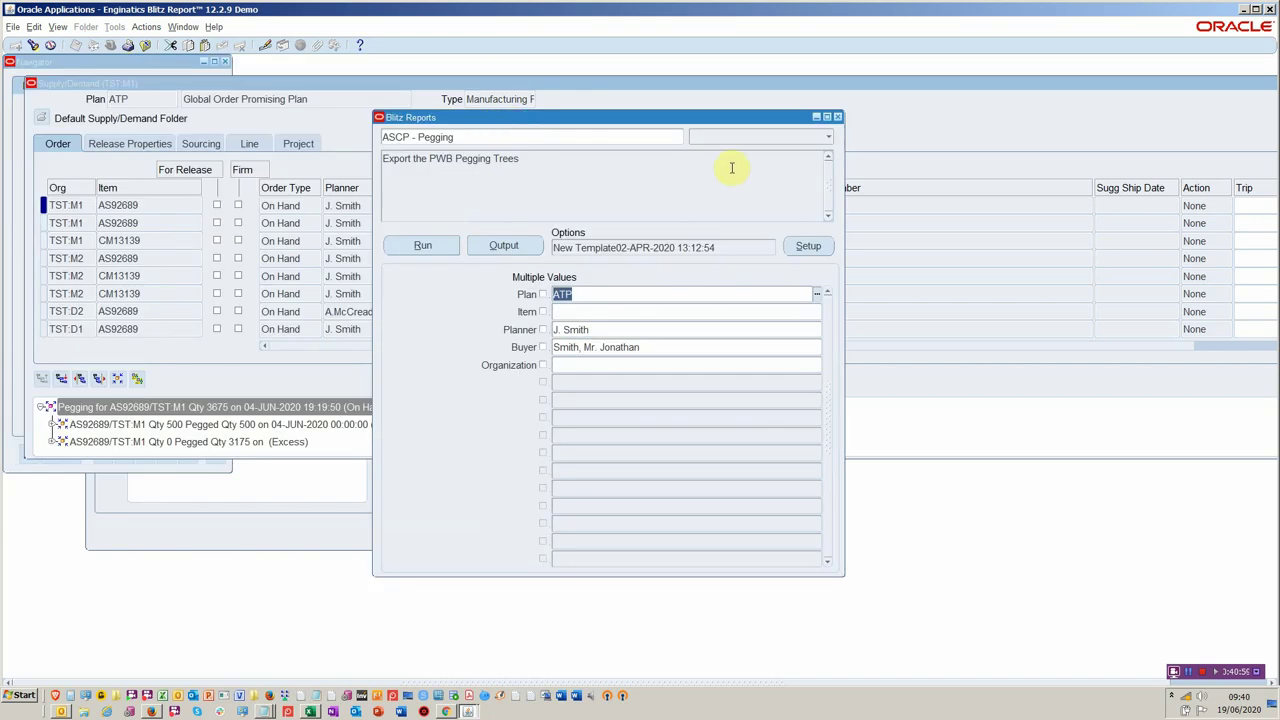
pyautogui.click(839, 118)
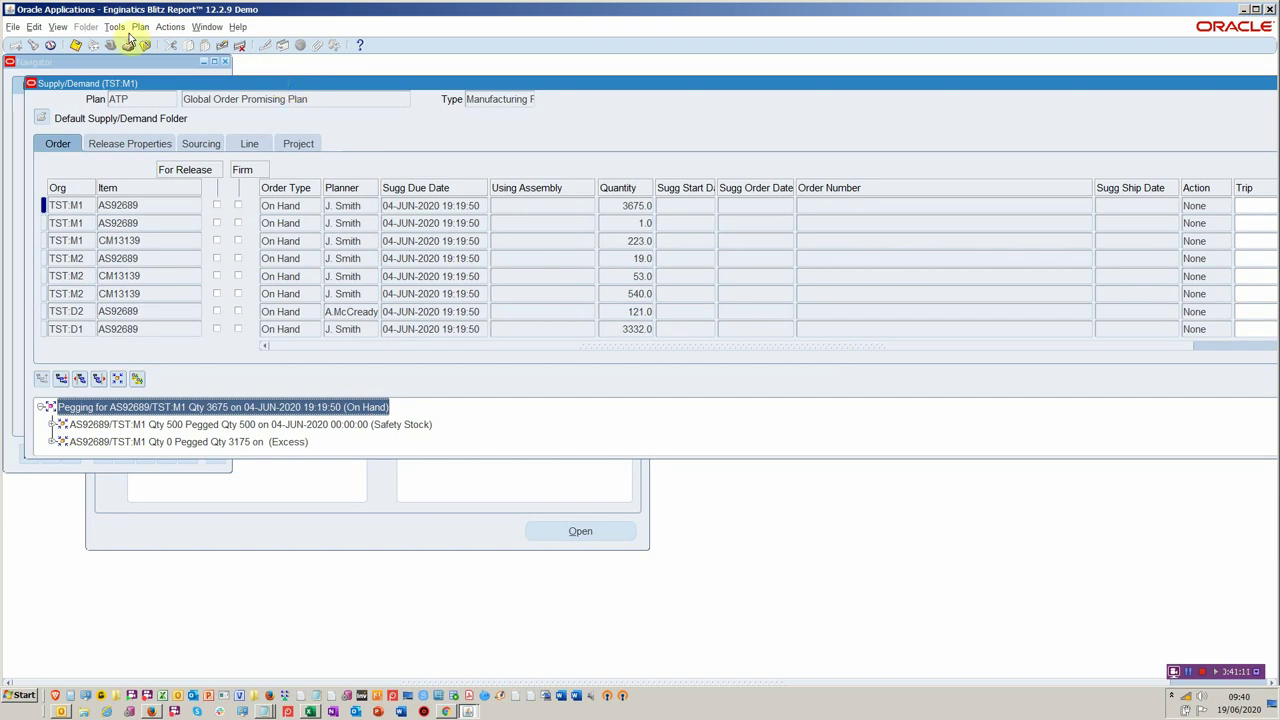
# Open Blitz Report from the Supply/Demand window and run ASCP - Exceptions with its default parameters
pyautogui.click(170, 28)
pyautogui.click(175, 85)
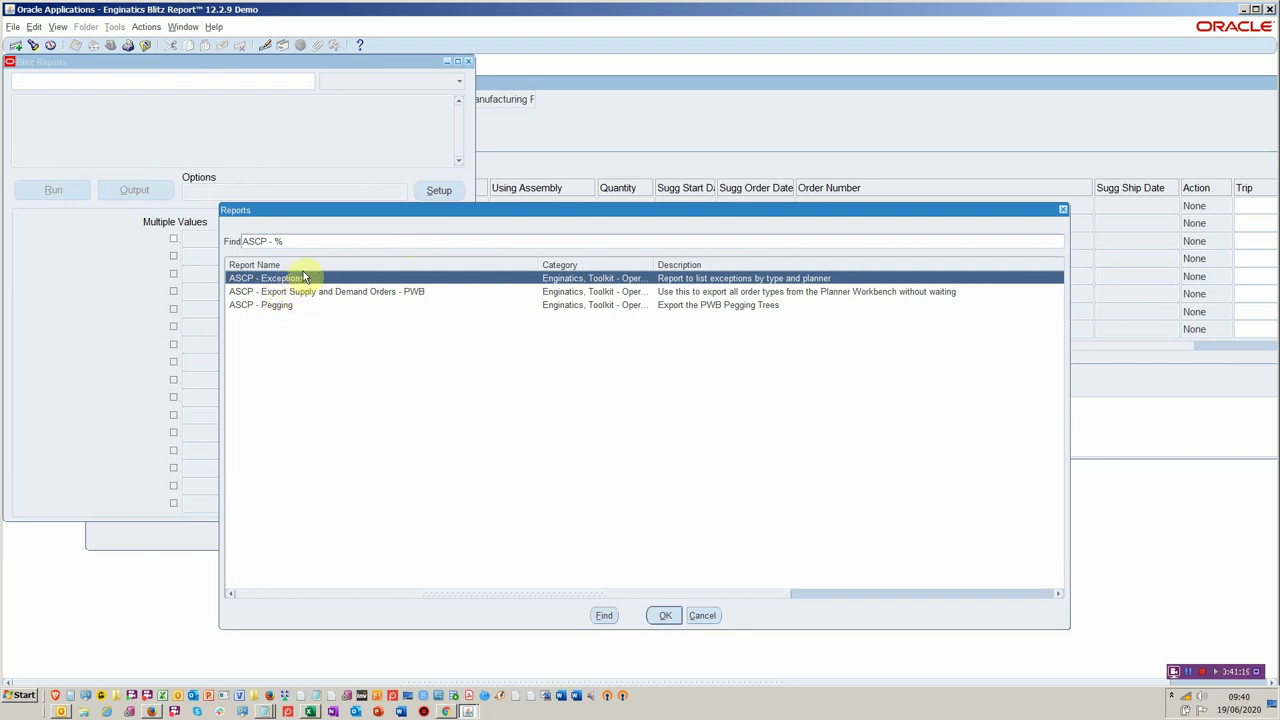
pyautogui.doubleClick(305, 281)
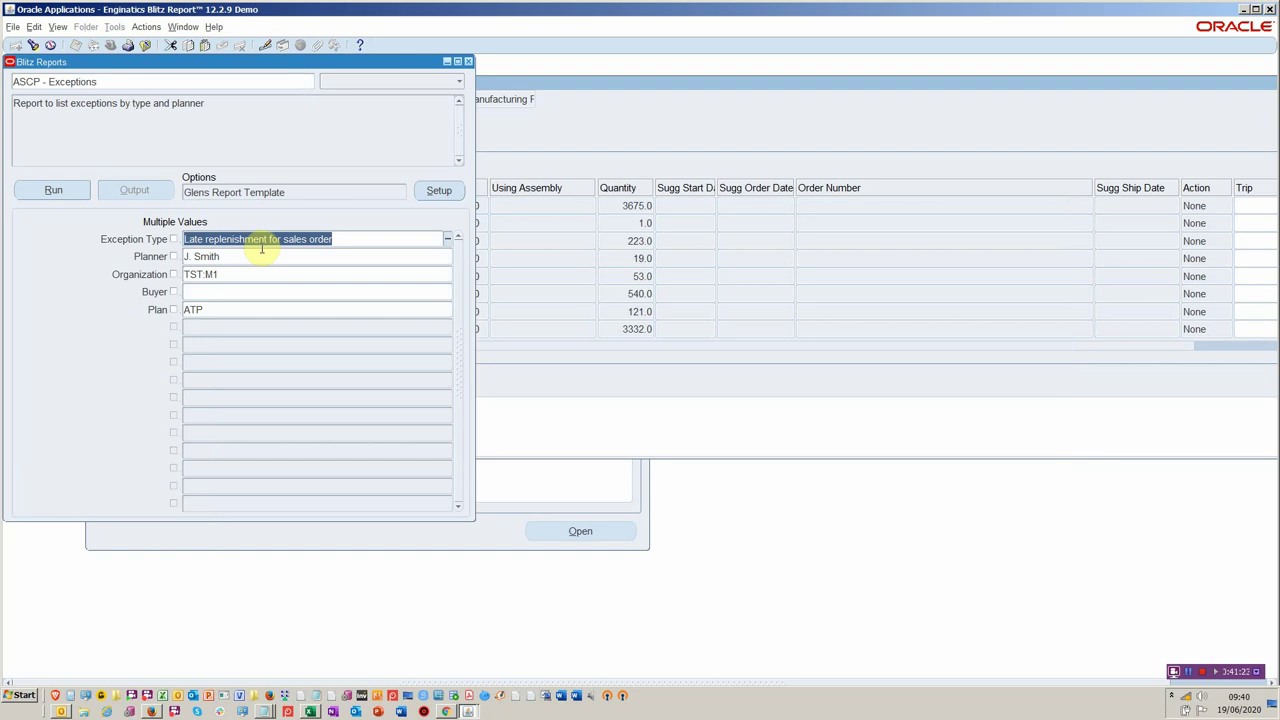
pyautogui.click(84, 196)
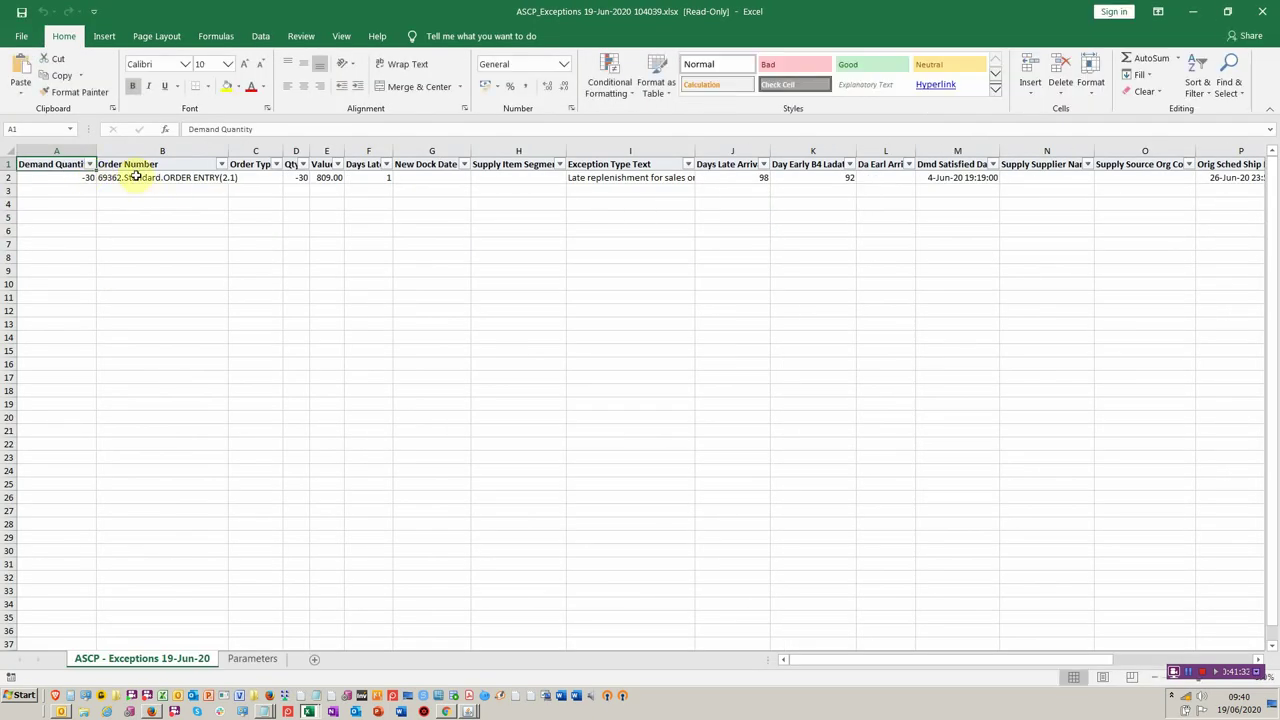
# Examine the exception's order number, value, type and days late in the exported workbook, widening the Exception Type Text column
pyautogui.click(200, 177)
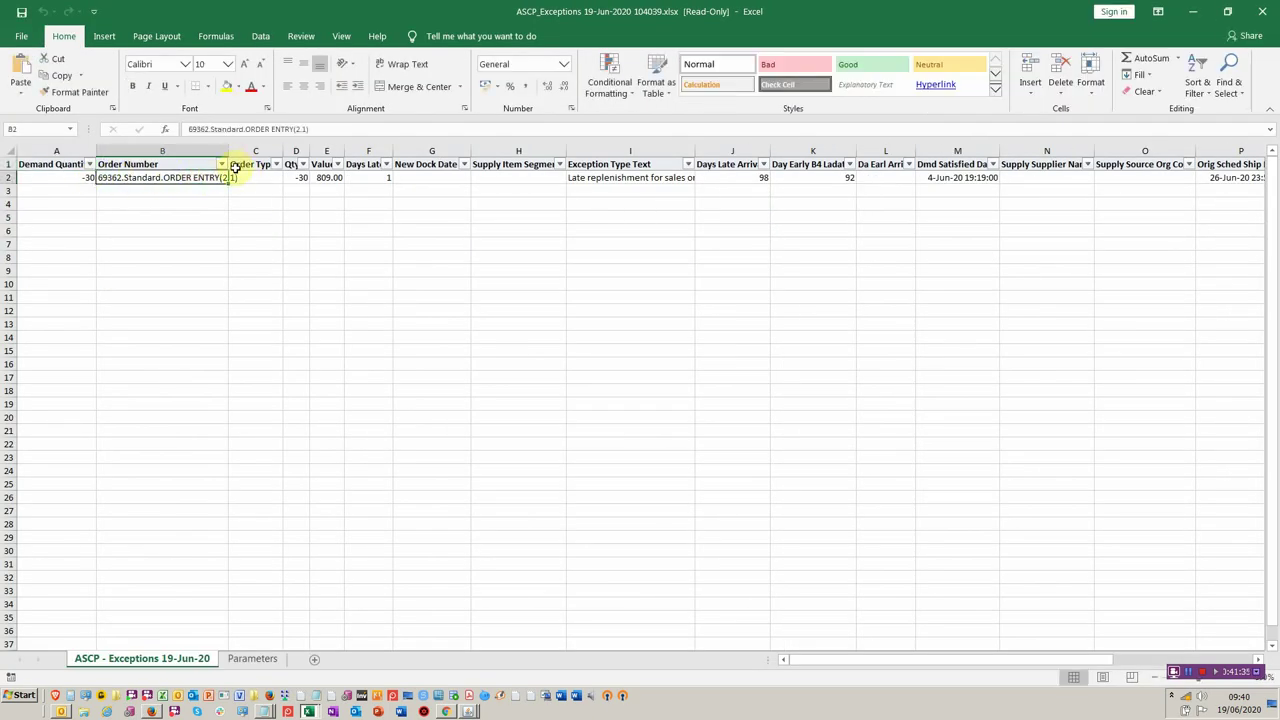
pyautogui.click(331, 178)
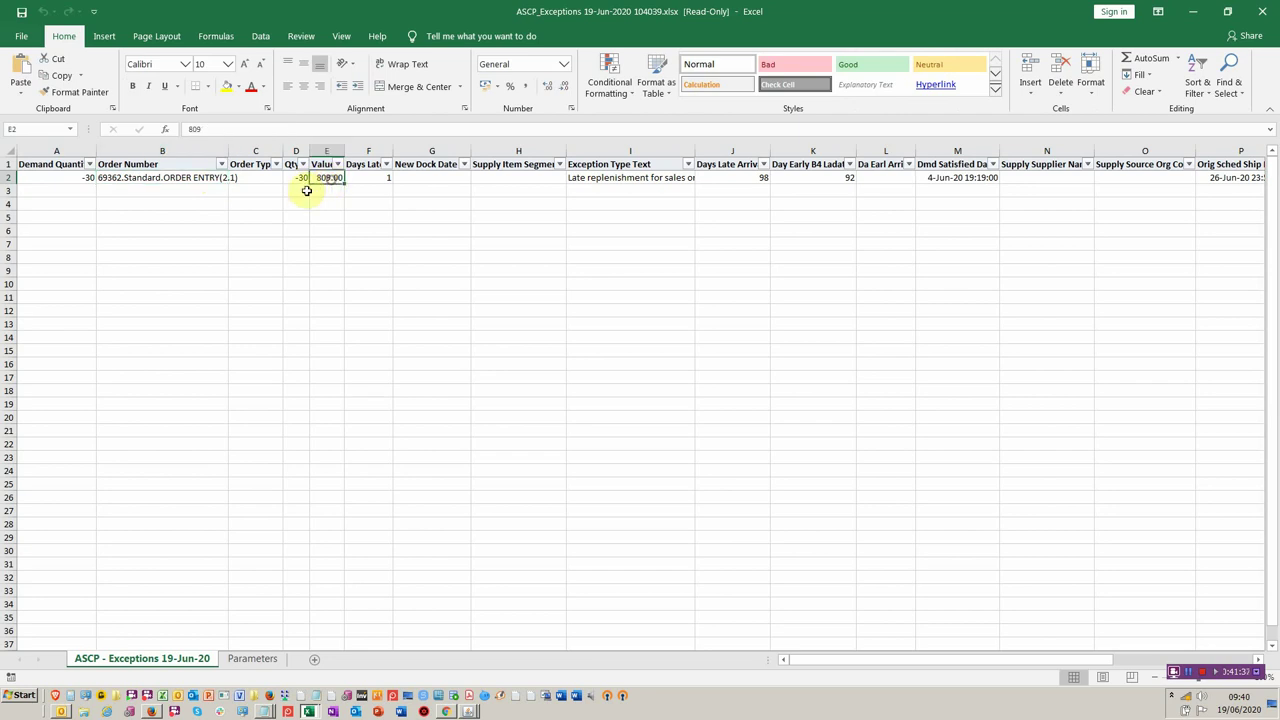
pyautogui.click(627, 177)
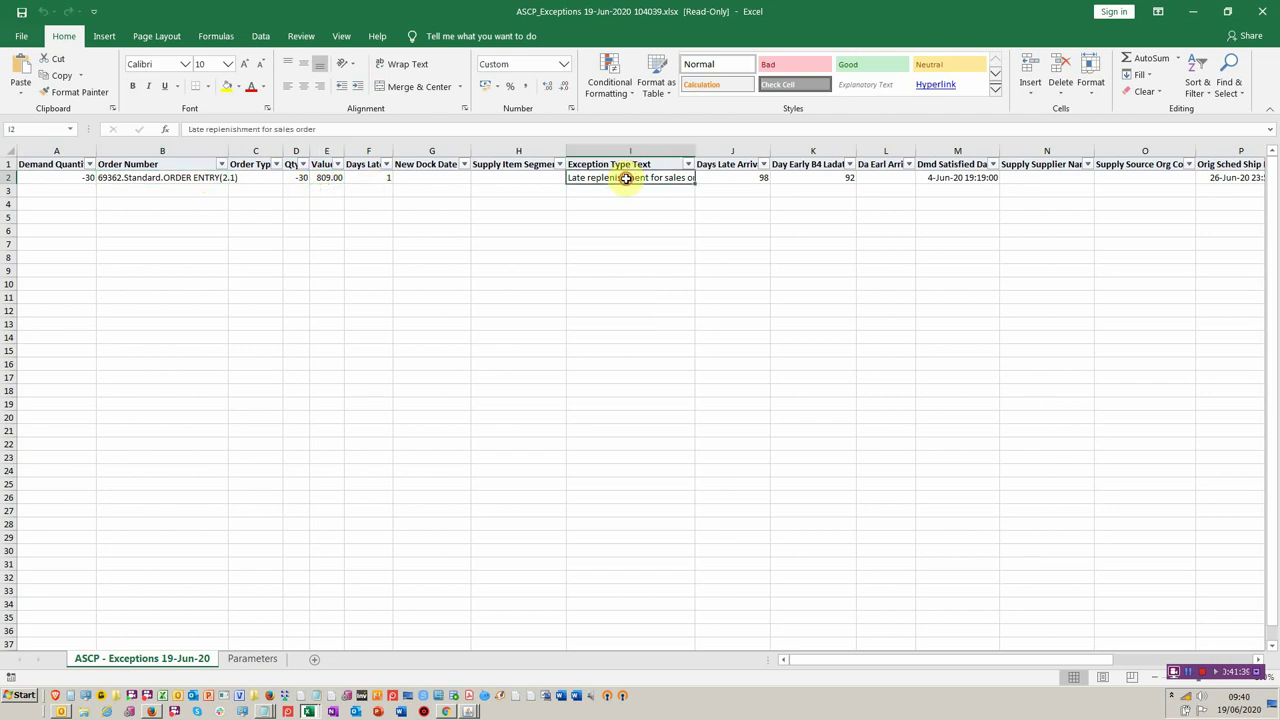
pyautogui.moveTo(697, 150); pyautogui.dragTo(788, 150)
pyautogui.click(844, 183)
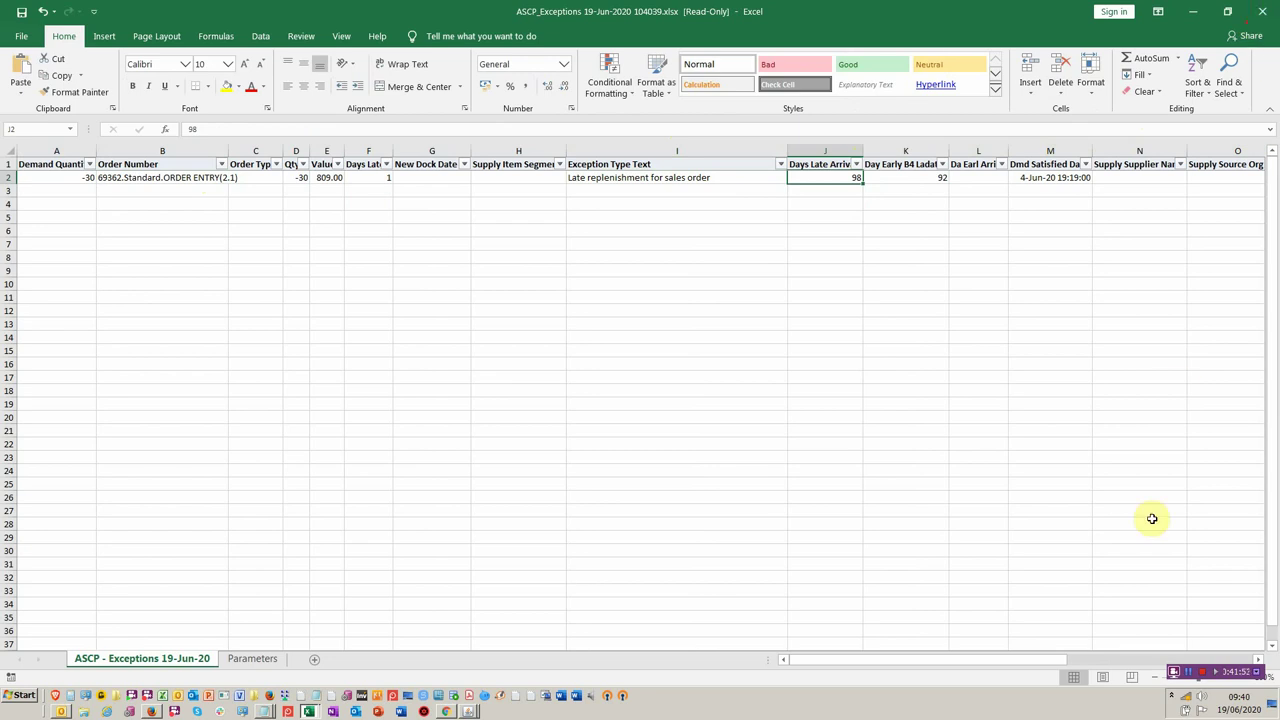
pyautogui.moveTo(1053, 659); pyautogui.dragTo(1265, 620)
# Close the ASCP exceptions workbook without saving, and close the remaining pegging workbook in Excel
pyautogui.click(1264, 10)
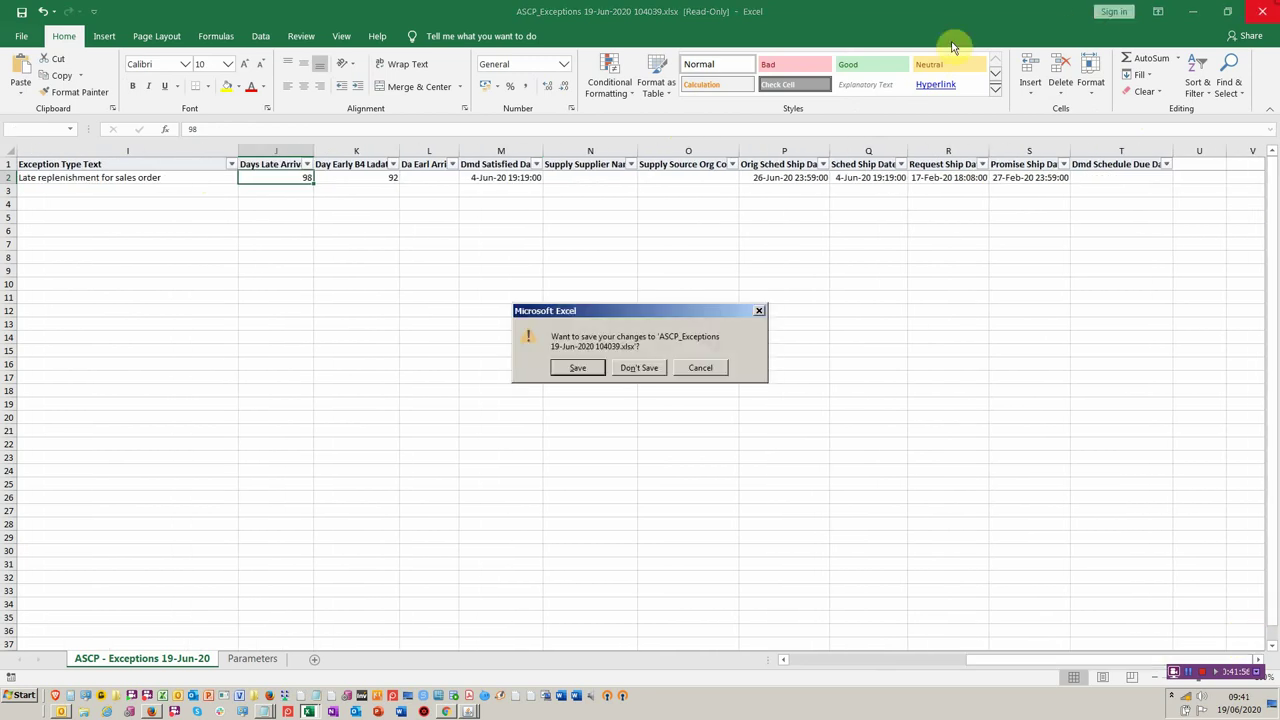
pyautogui.click(634, 367)
pyautogui.hotkey('ctrl', 'w')
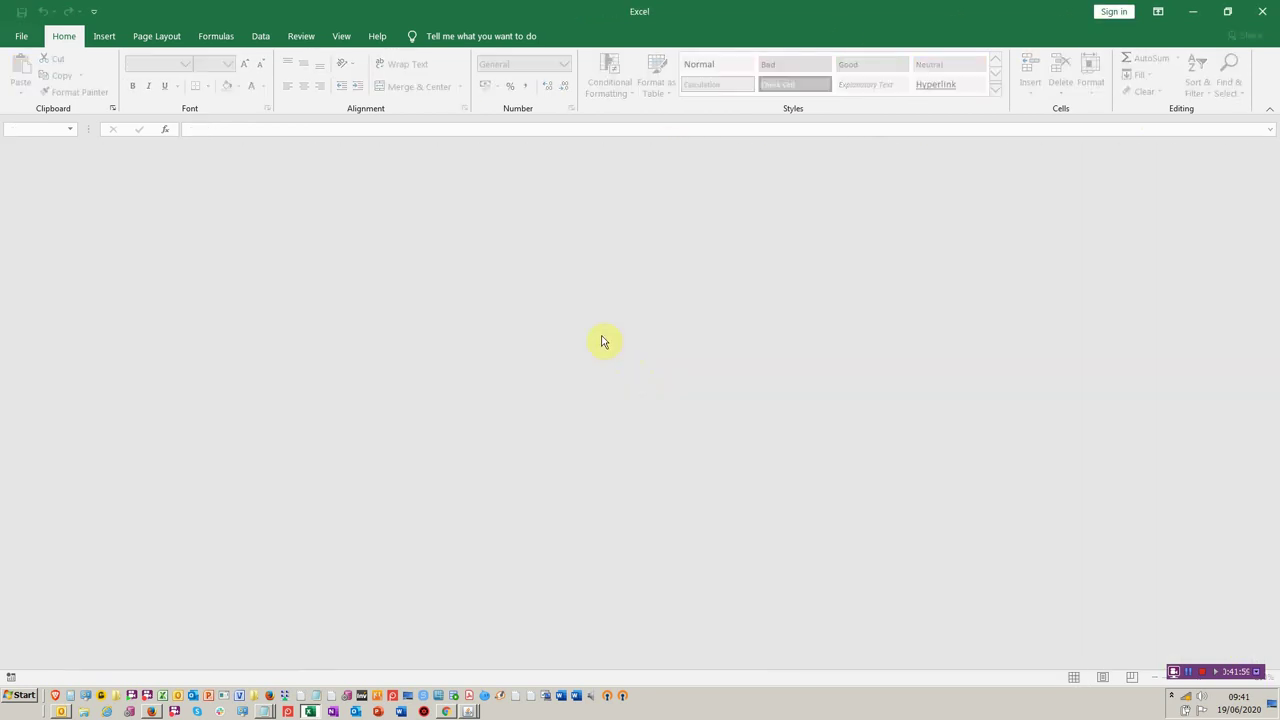
# Return to Oracle Applications and switch the responsibility to Manufacturing Manager
pyautogui.hotkey('alt', 'Tab')
pyautogui.hotkey('alt', 'Tab')
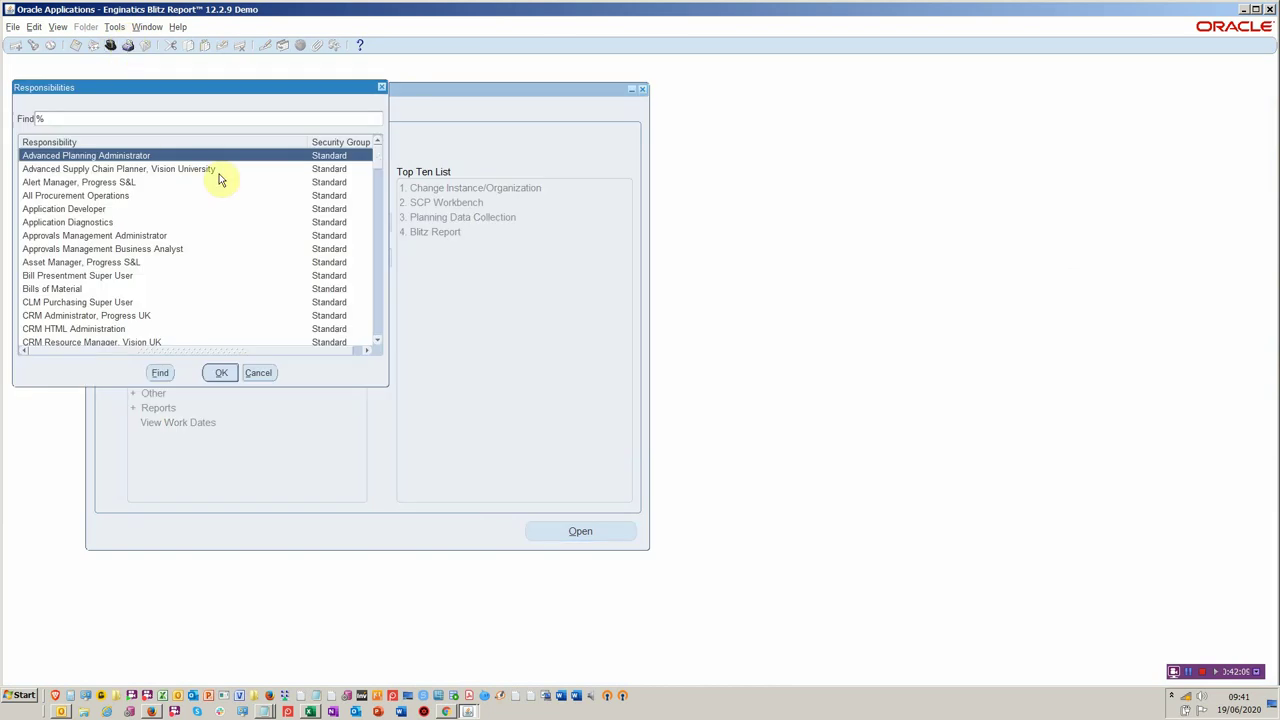
pyautogui.write('m')
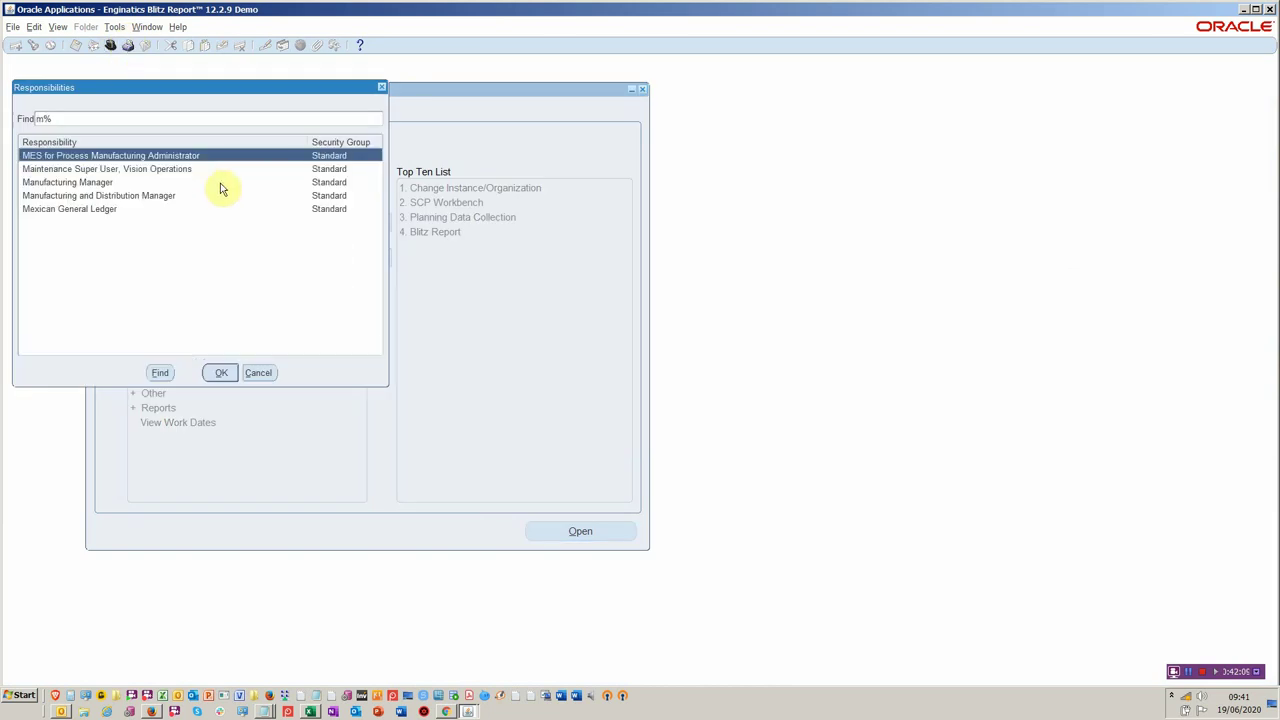
pyautogui.doubleClick(123, 183)
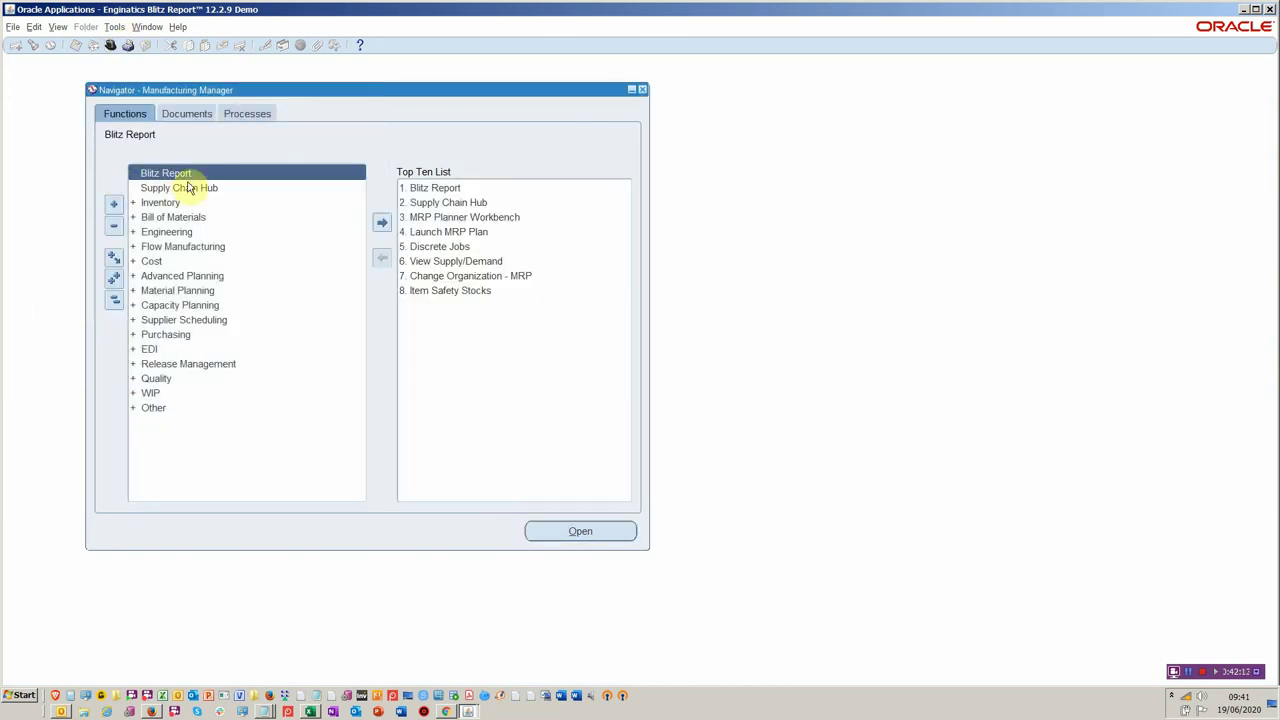
# Open Supply Chain Hub for organization M1, Seattle Manufacturing
pyautogui.doubleClick(428, 204)
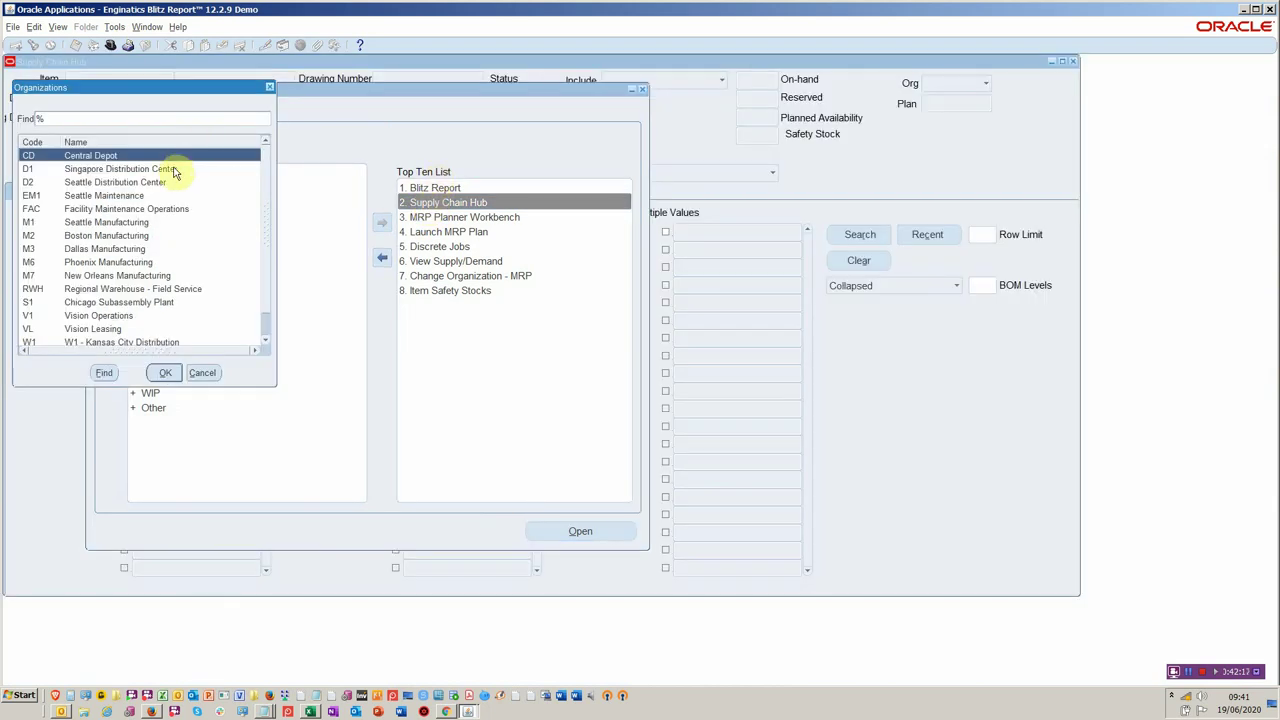
pyautogui.write('m')
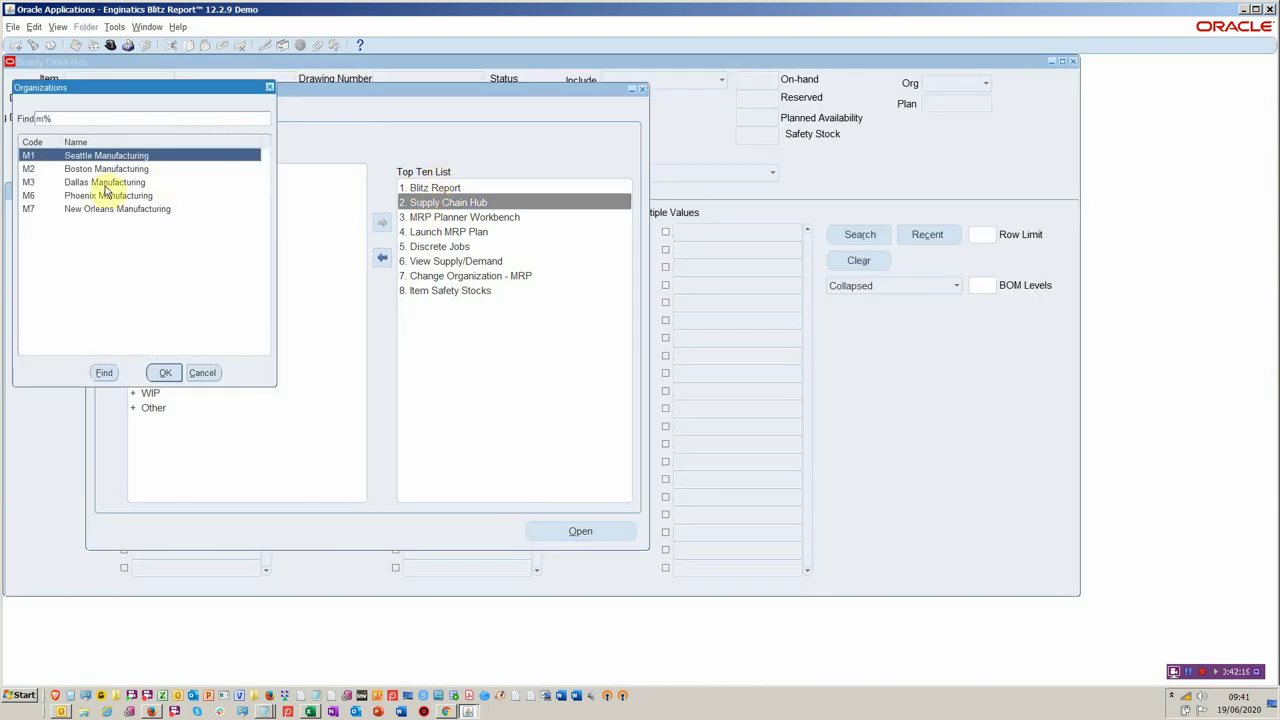
pyautogui.doubleClick(122, 158)
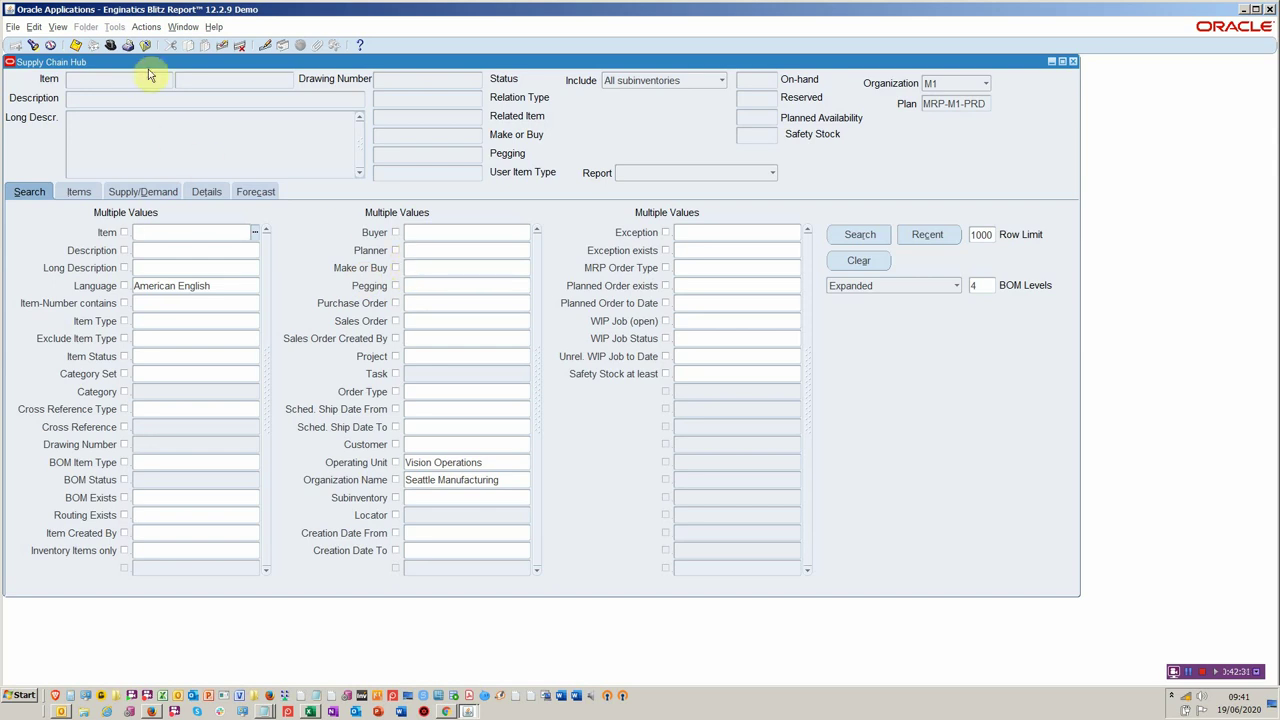
# Open Blitz Report from Supply Chain Hub and select the XXINV_SUPPLY_DEMAND_ITEM_SEARCH report
pyautogui.click(148, 27)
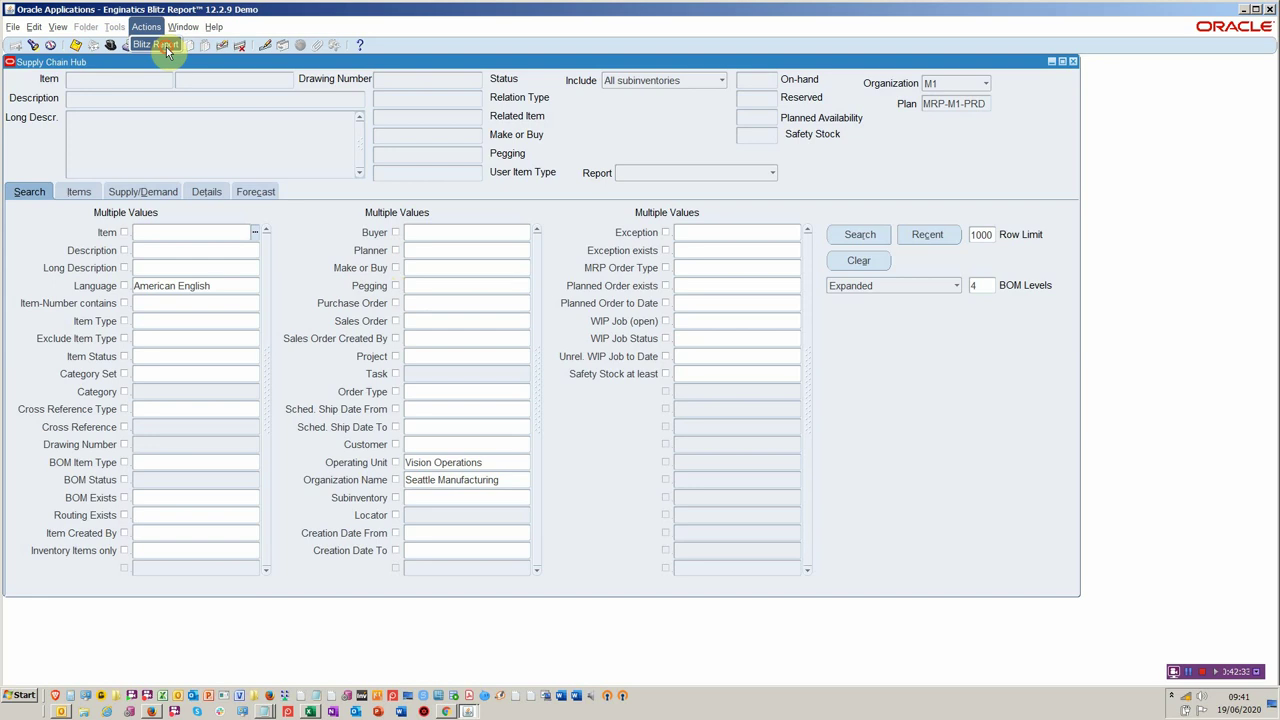
pyautogui.click(165, 47)
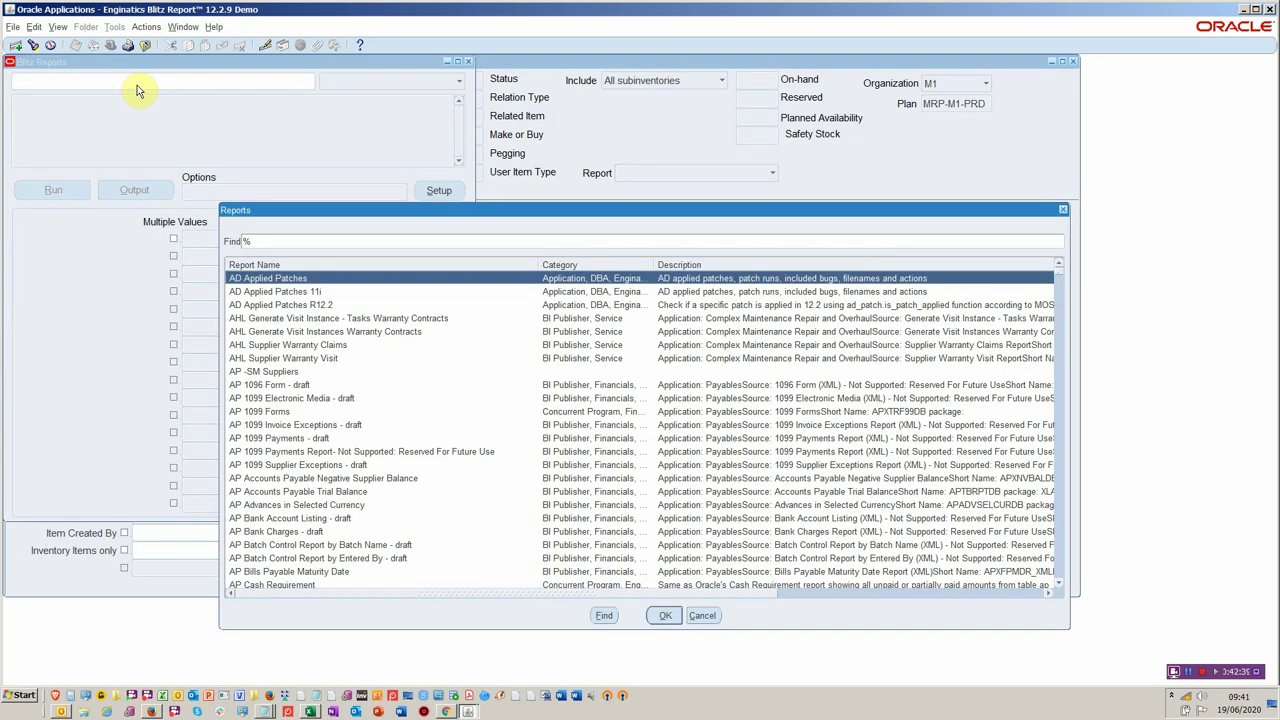
pyautogui.write('xx')
pyautogui.press('Down')
pyautogui.press('Down')
pyautogui.press('Down')
pyautogui.press('Down')
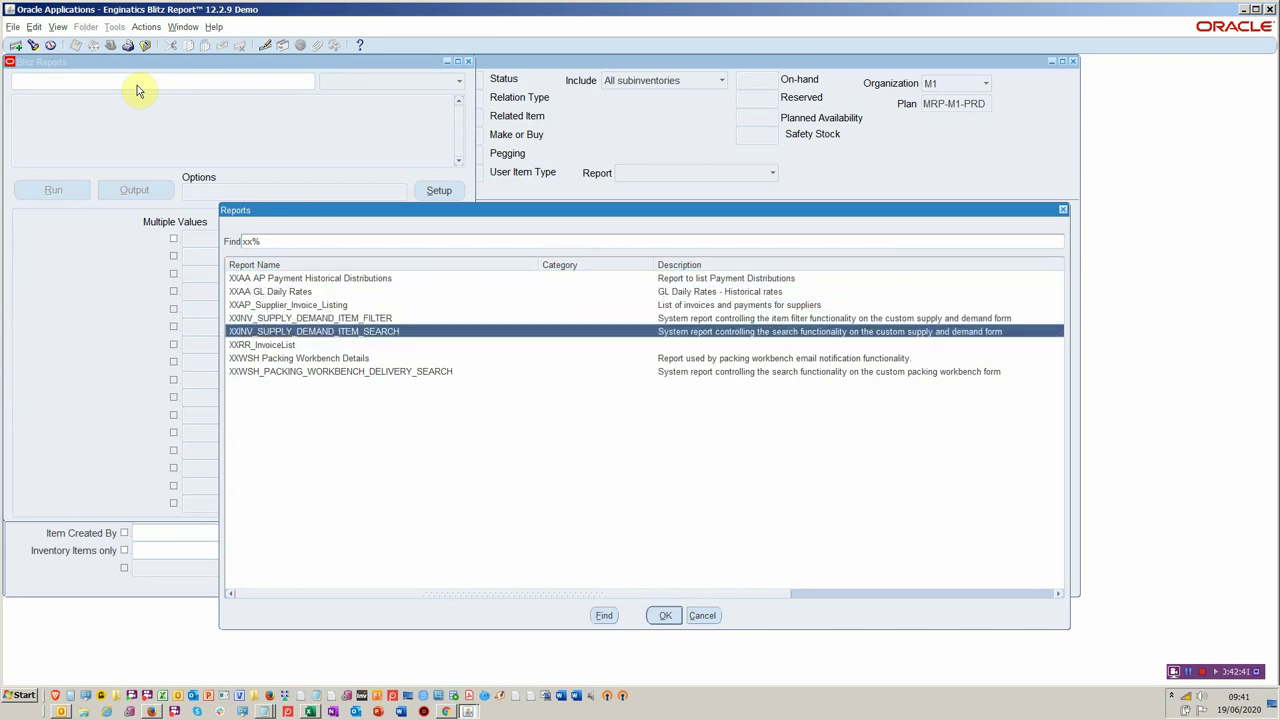
pyautogui.press('Return')
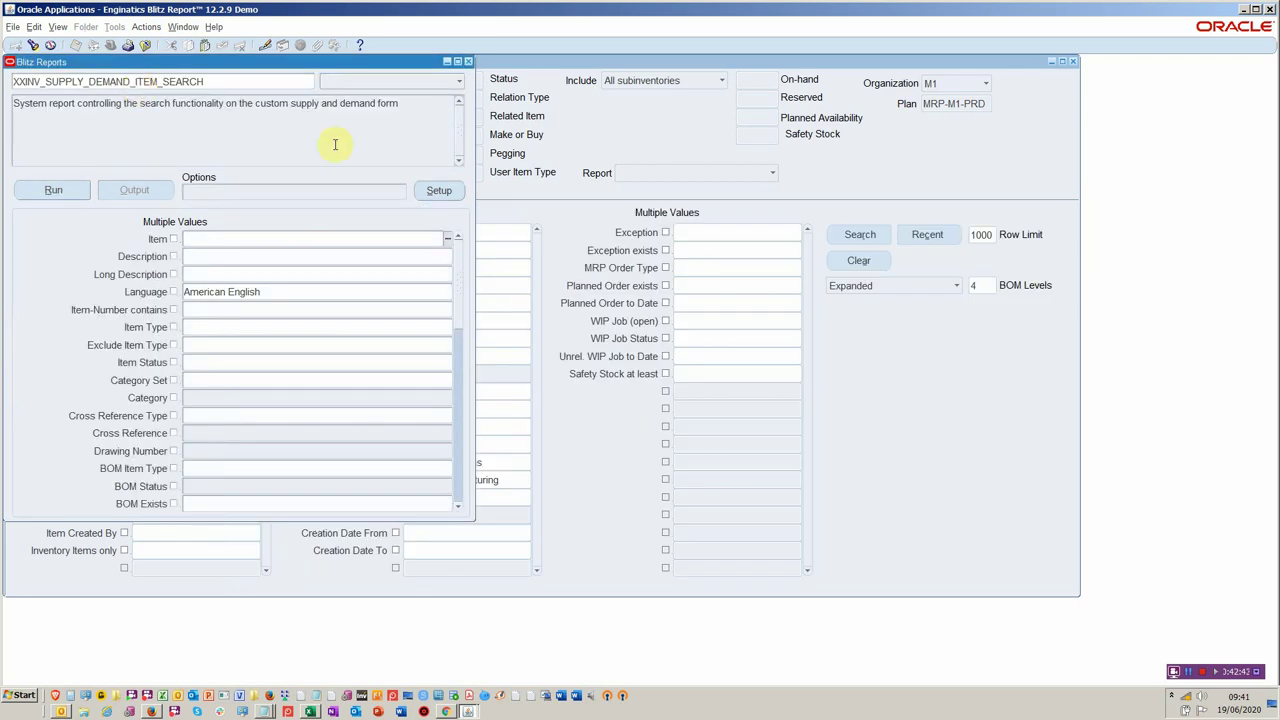
# Open the item search report's setup, show its parameters and move the window aside to compare them with the Hub's search fields
pyautogui.click(439, 190)
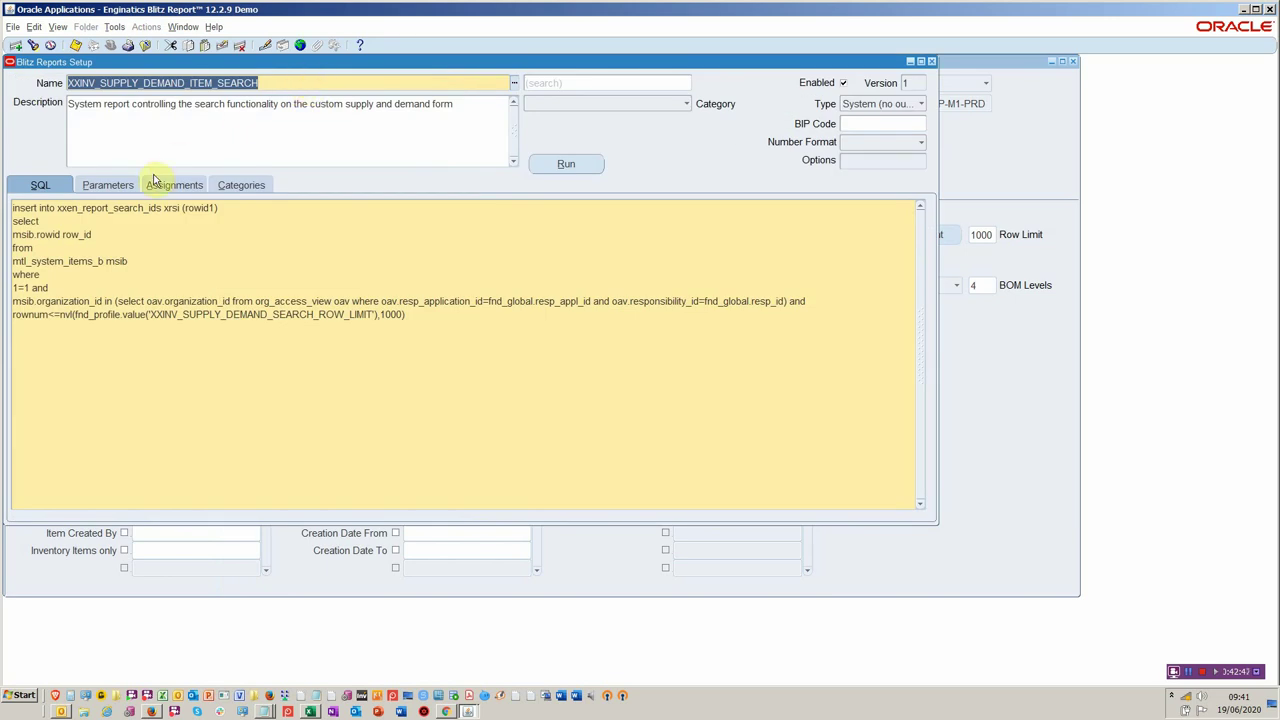
pyautogui.click(128, 182)
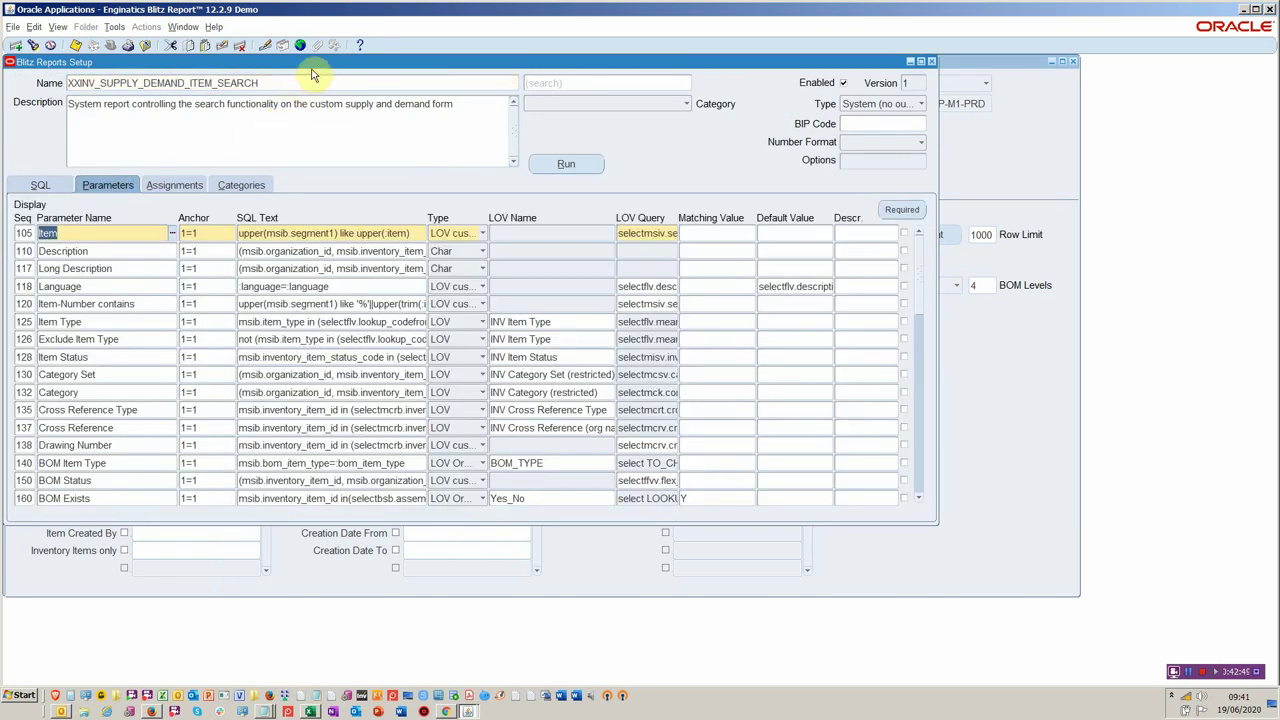
pyautogui.moveTo(310, 70); pyautogui.dragTo(726, 118)
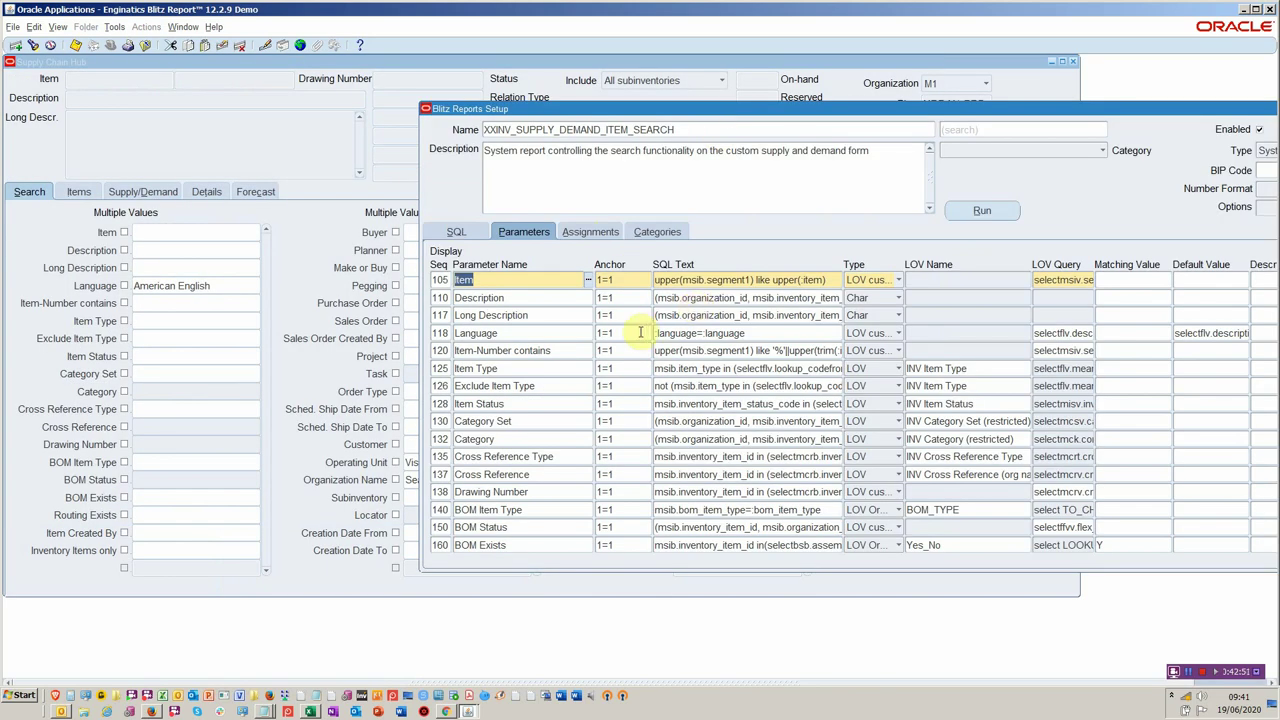
# Move the setup window back into full view and mark the Exclude Item Type parameter as required
pyautogui.click(521, 335)
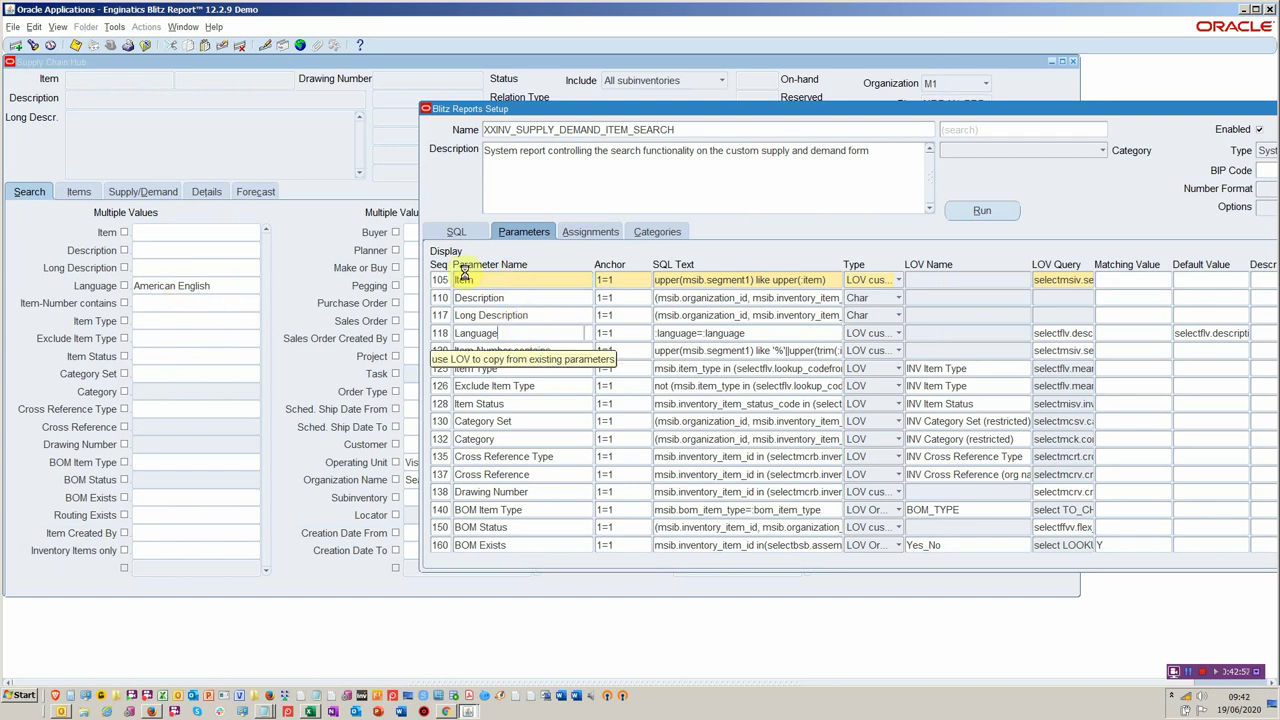
pyautogui.moveTo(749, 113); pyautogui.dragTo(417, 106)
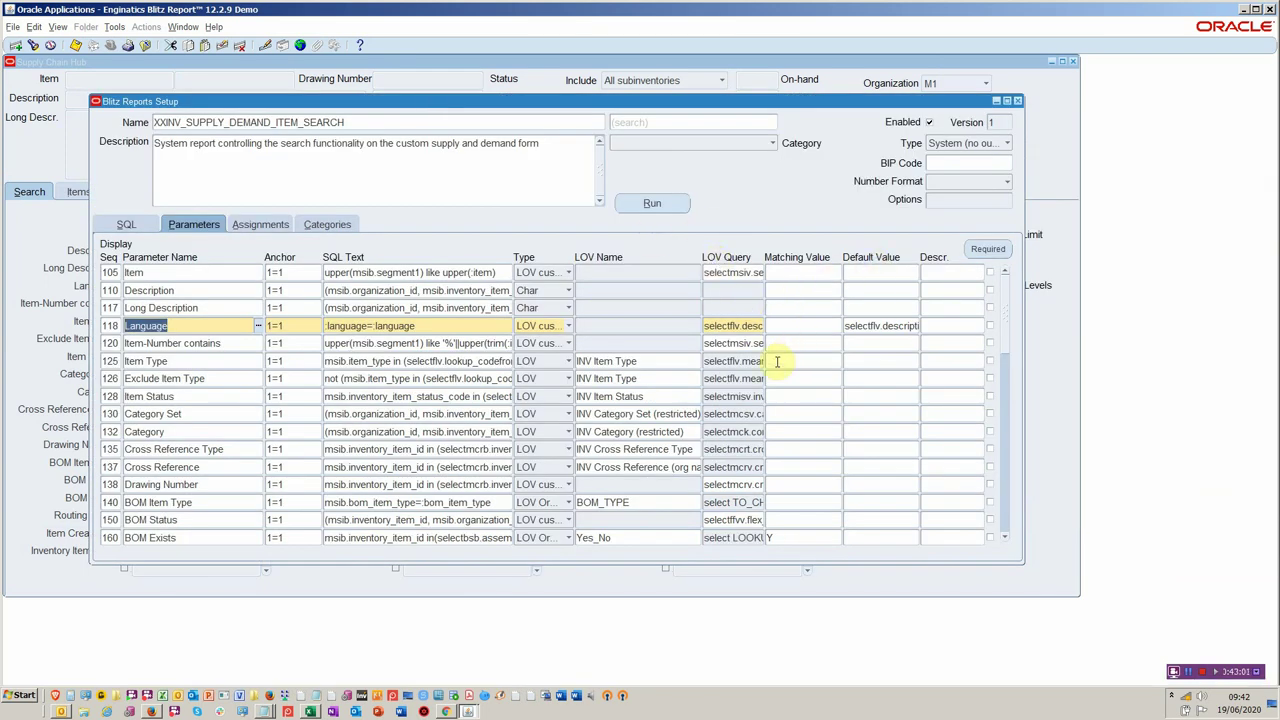
pyautogui.click(990, 378)
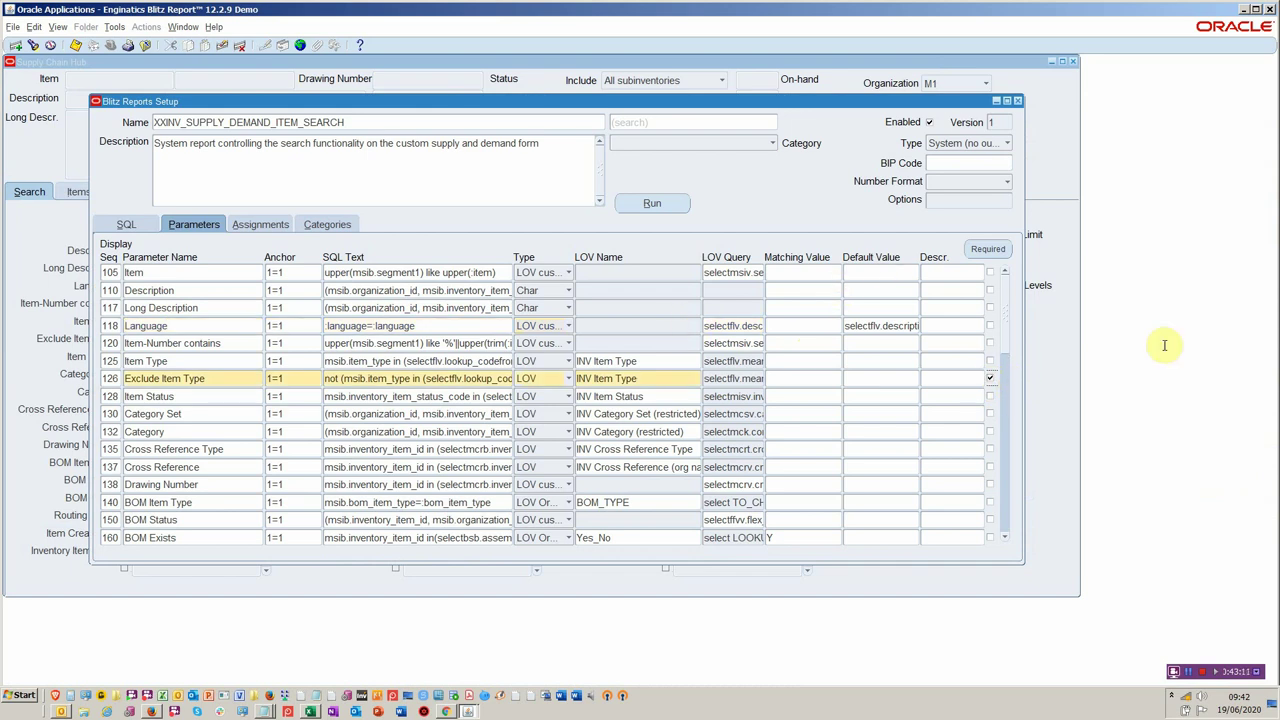
# Close and reopen Supply Chain Hub, then view the list of values for the Exclude Item Type search field without choosing one
pyautogui.moveTo(840, 264)
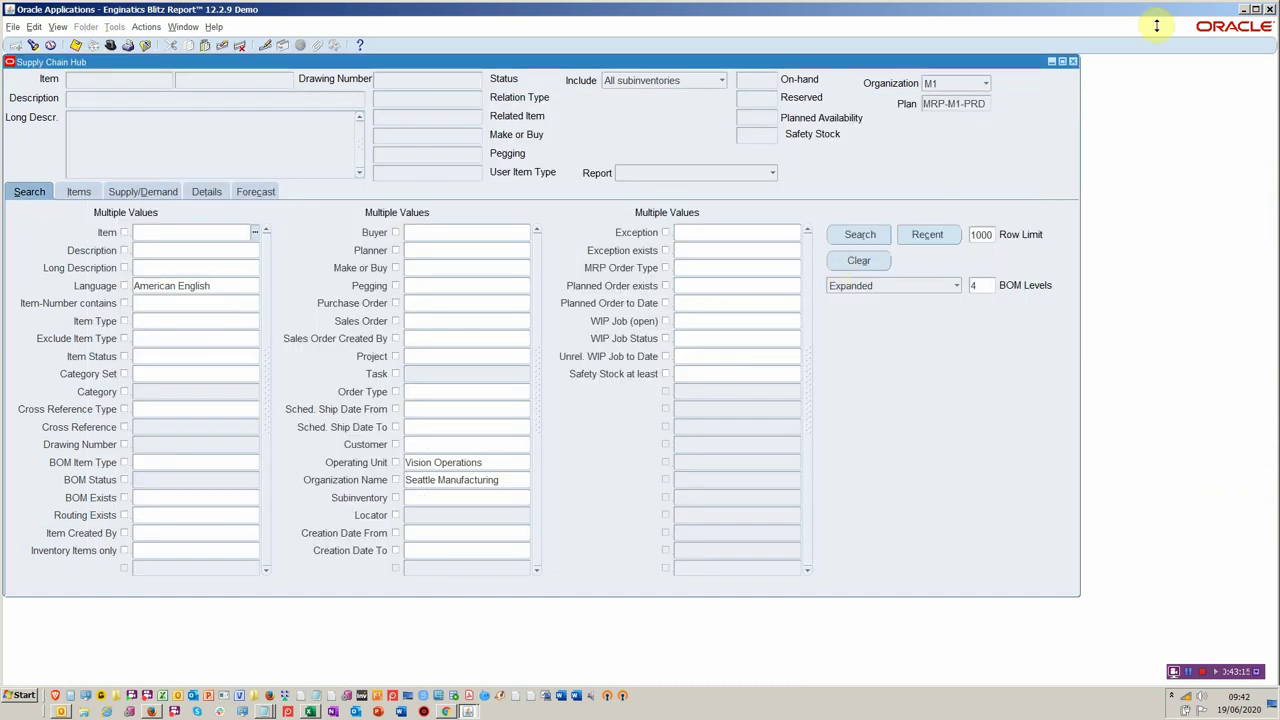
pyautogui.click(1073, 62)
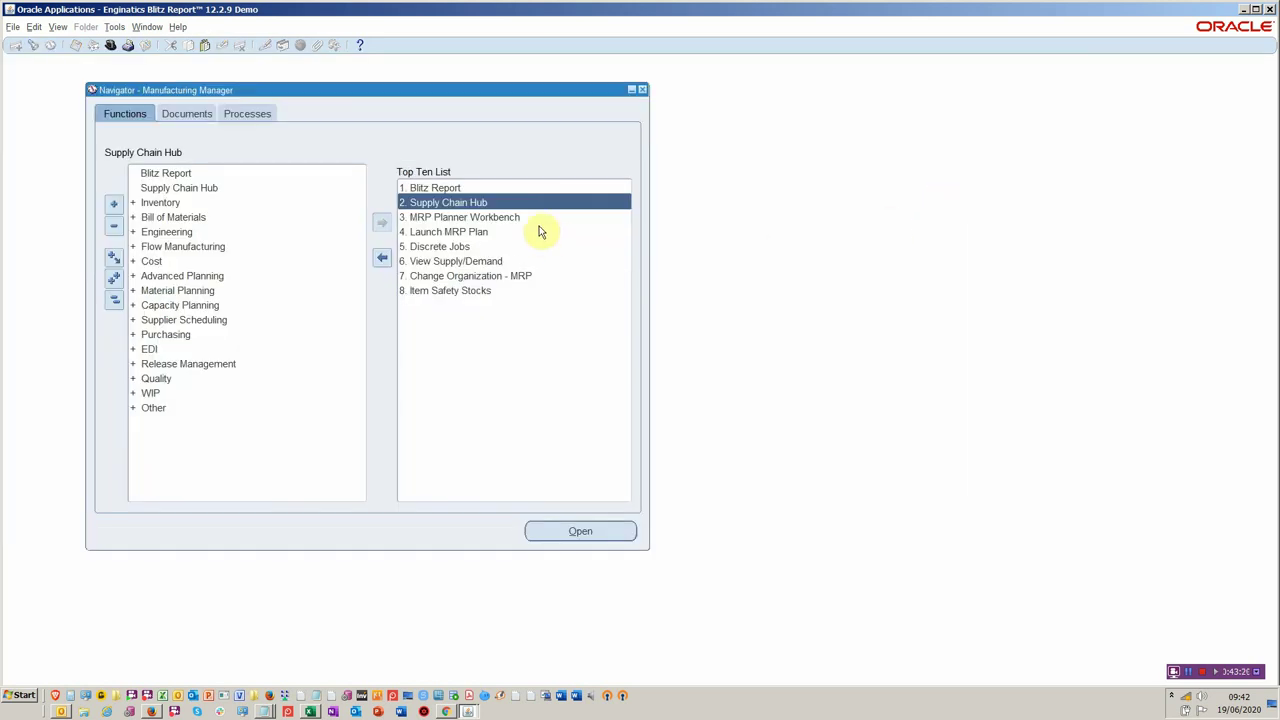
pyautogui.doubleClick(544, 203)
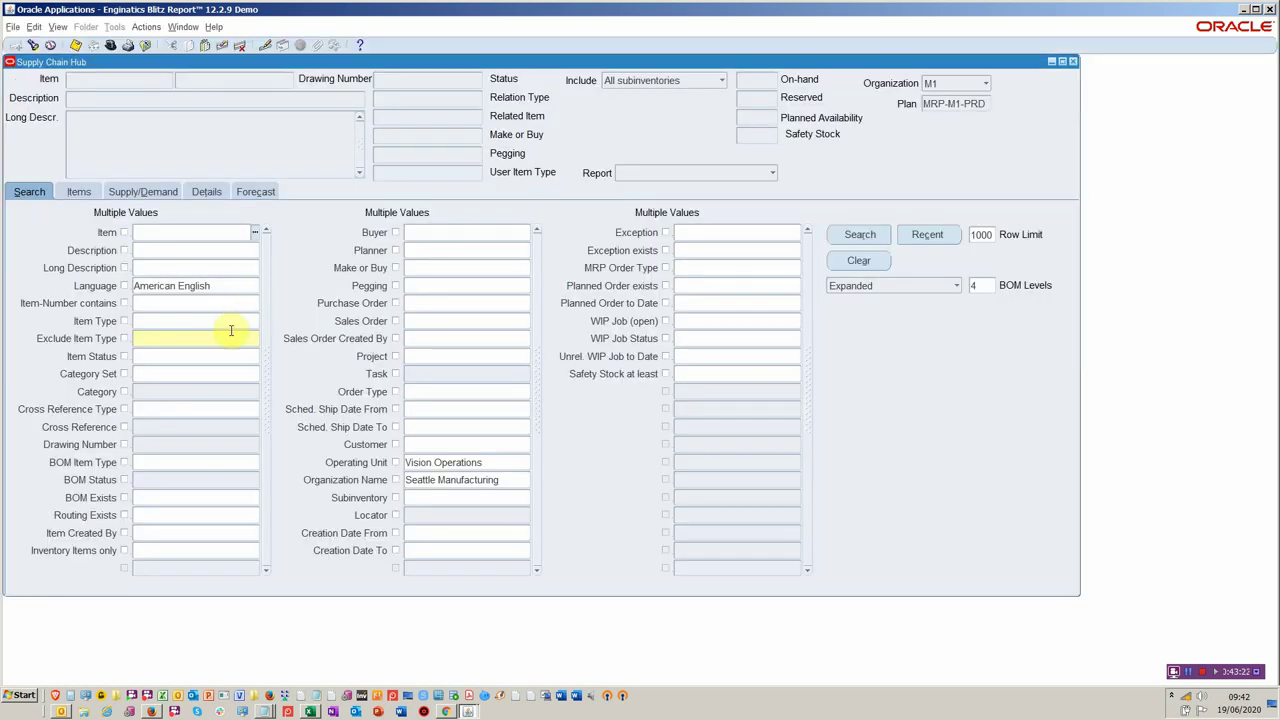
pyautogui.click(255, 341)
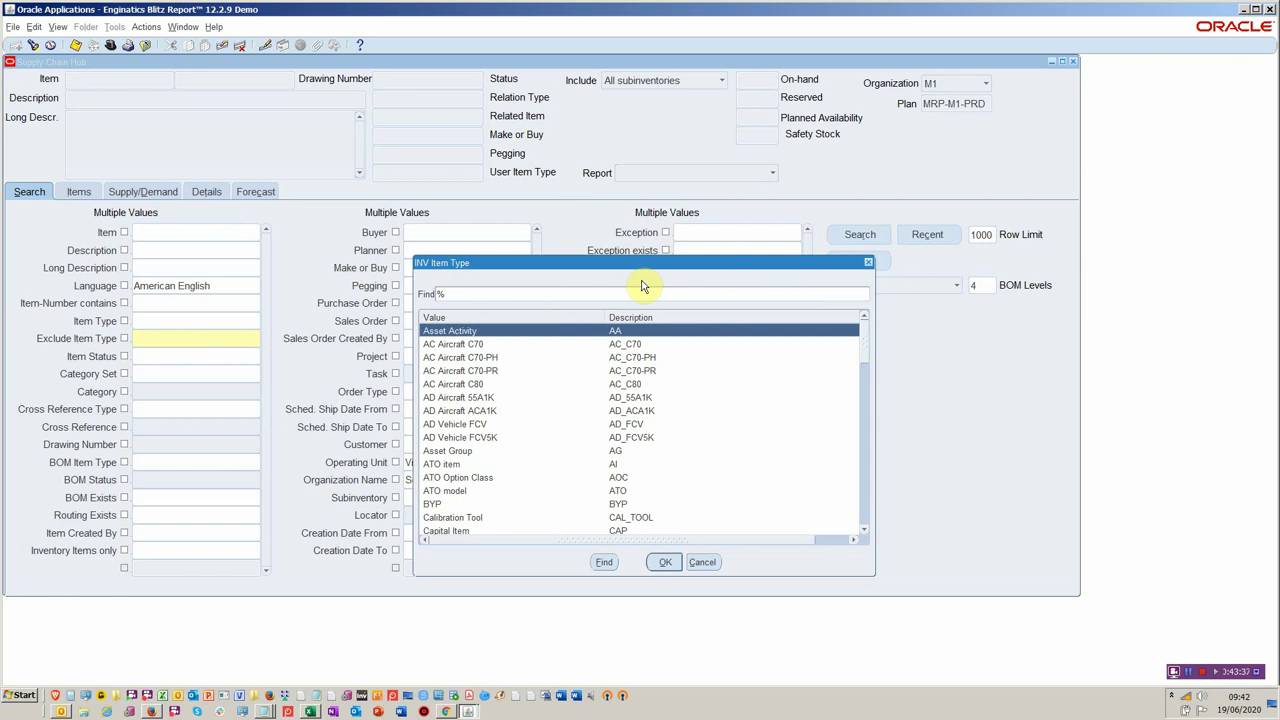
pyautogui.click(702, 562)
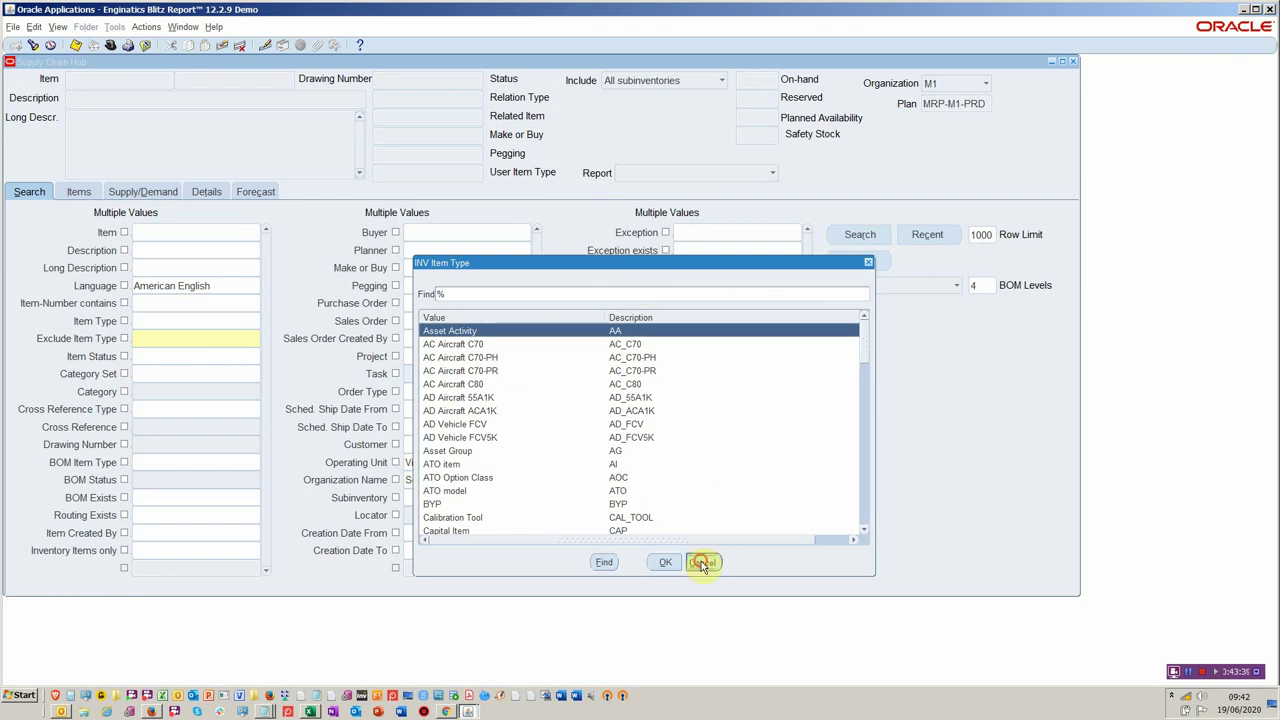
# Open Blitz Report from Supply Chain Hub and bring up a blank report setup
pyautogui.click(155, 42)
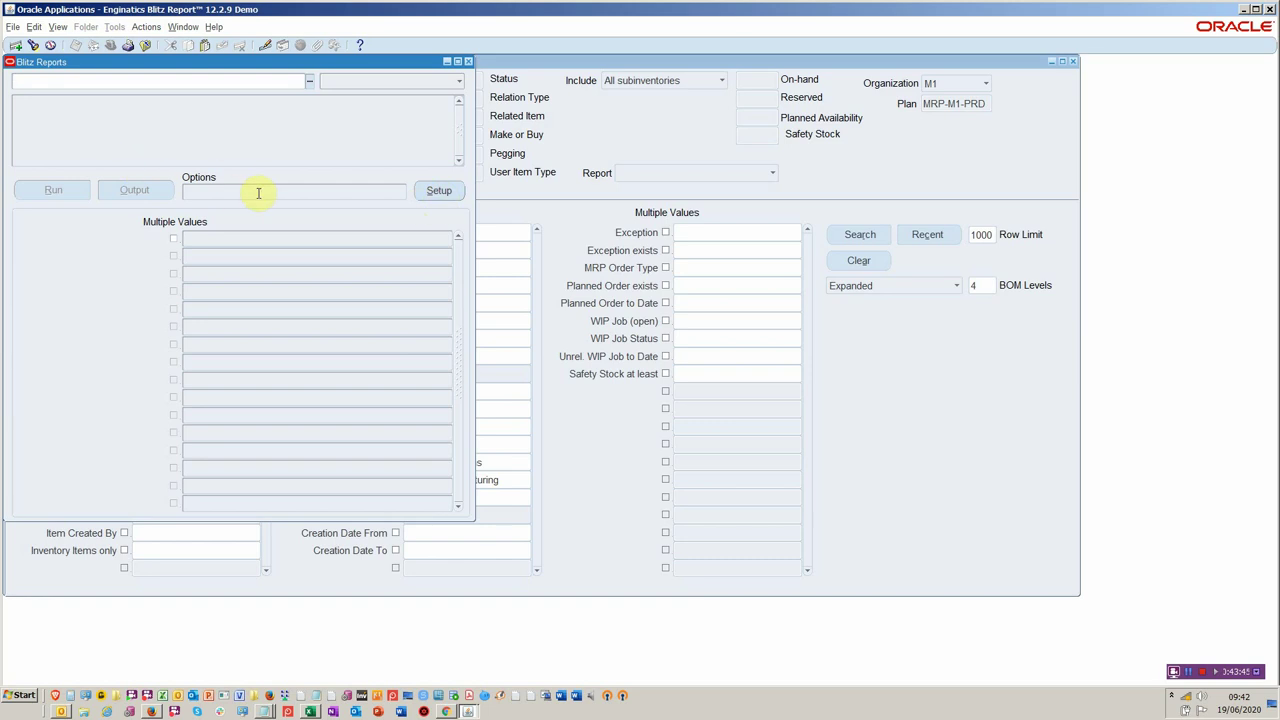
pyautogui.click(424, 192)
pyautogui.click(424, 192)
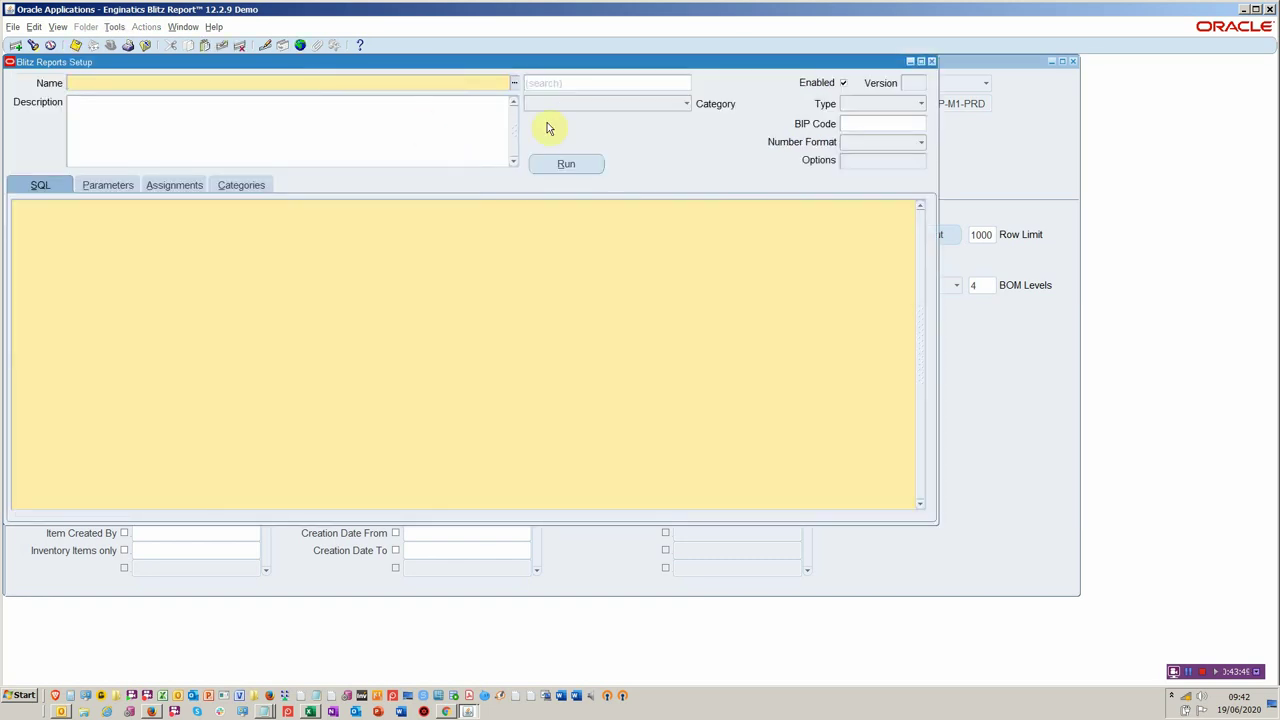
# Browse the reports in the Toolkit - DBA category, including DBA AWR SQL Performance Summary, and close the list without choosing one
pyautogui.click(652, 106)
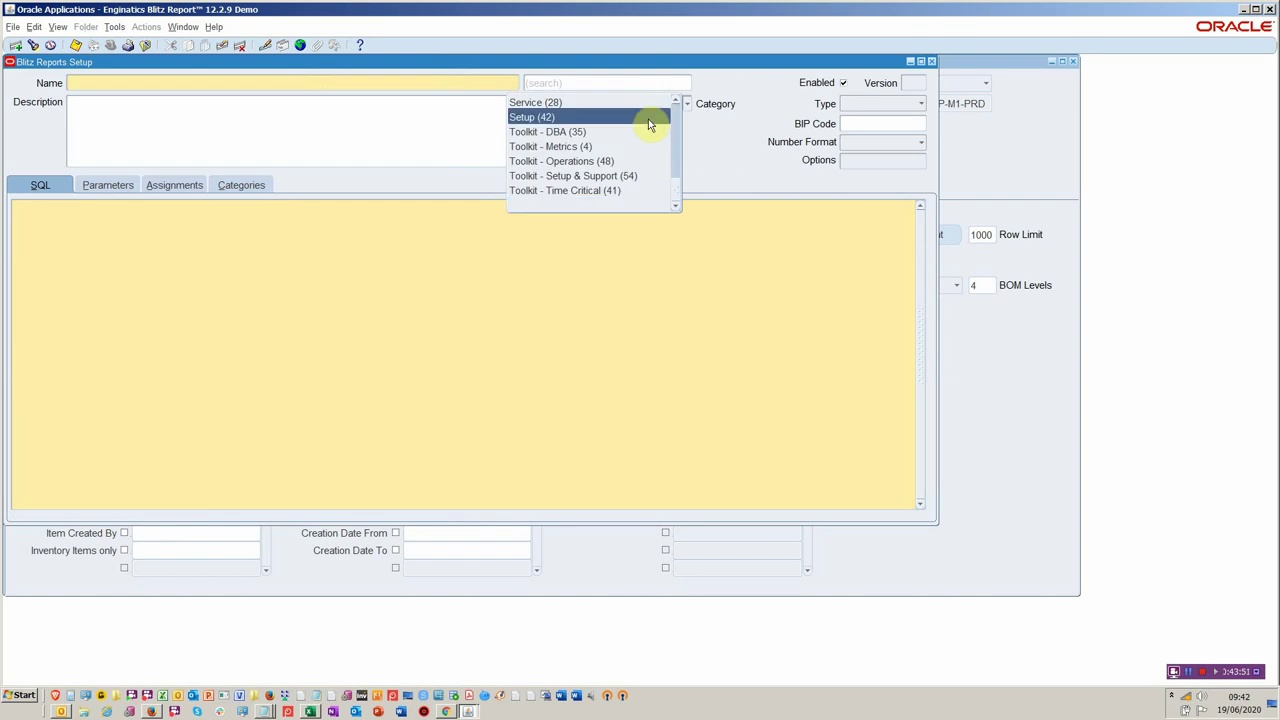
pyautogui.click(642, 131)
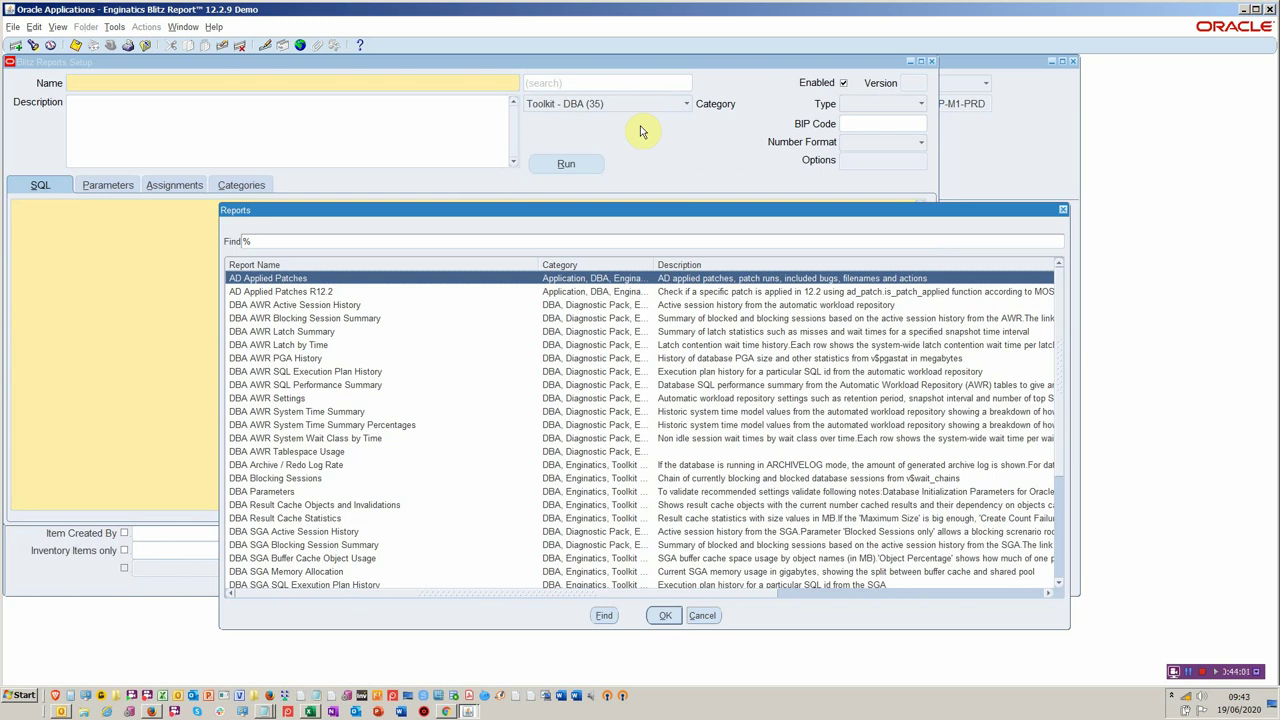
pyautogui.click(272, 505)
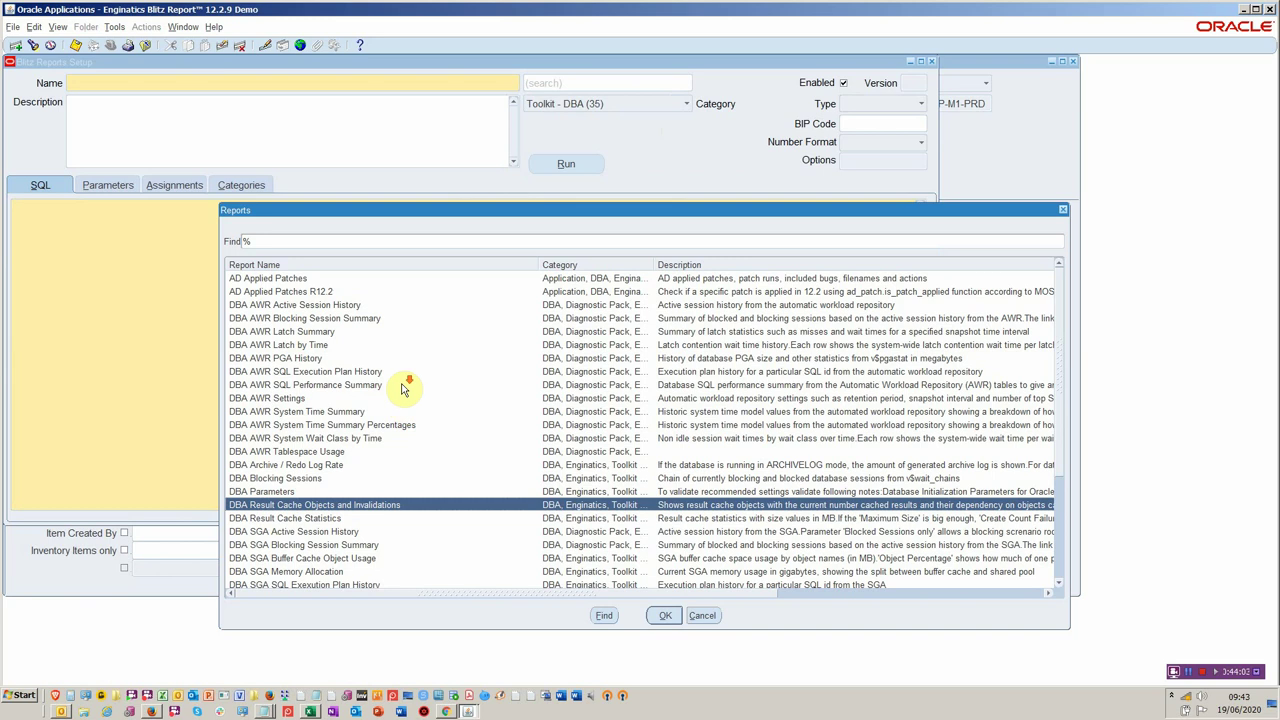
pyautogui.scroll(-1, 402, 389)
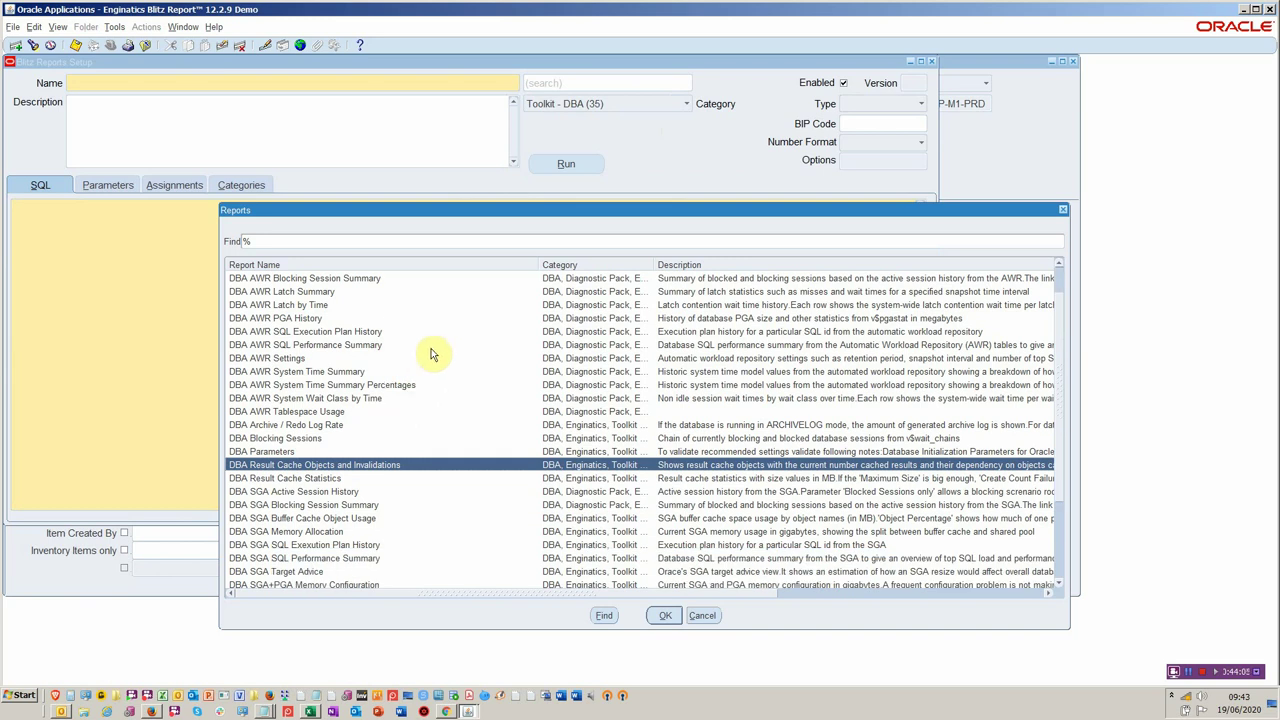
pyautogui.click(383, 347)
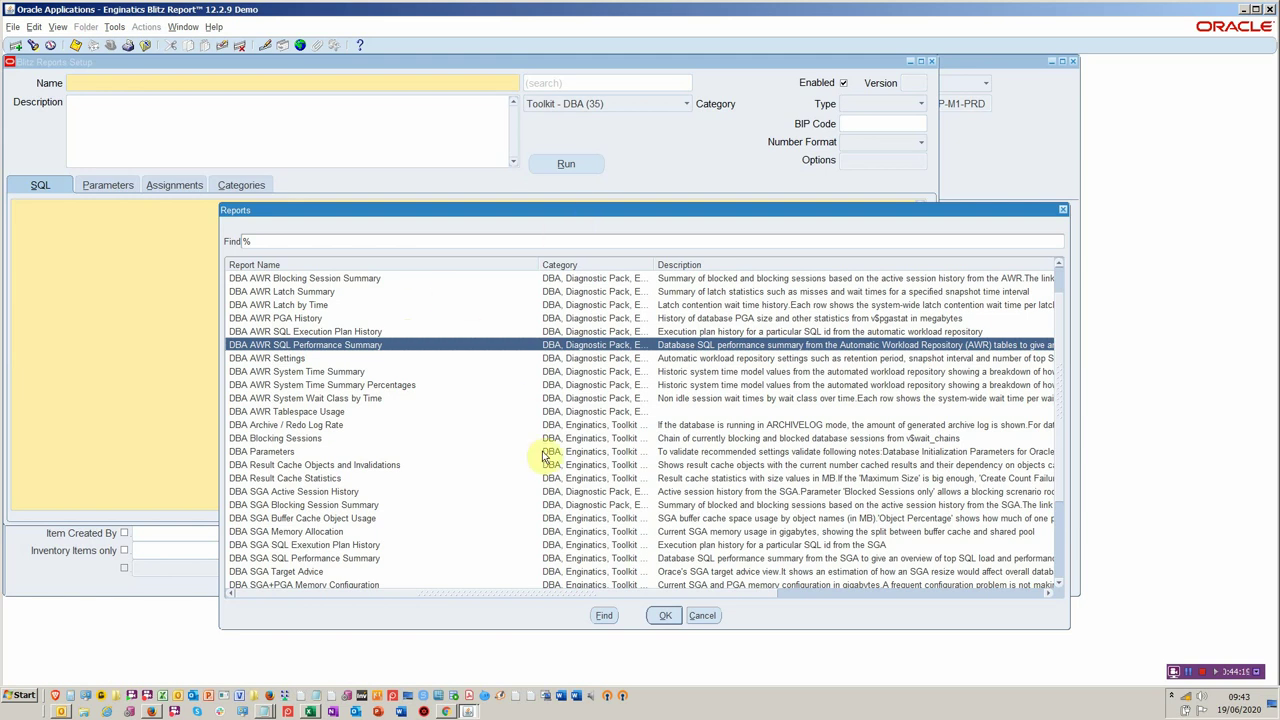
pyautogui.click(702, 616)
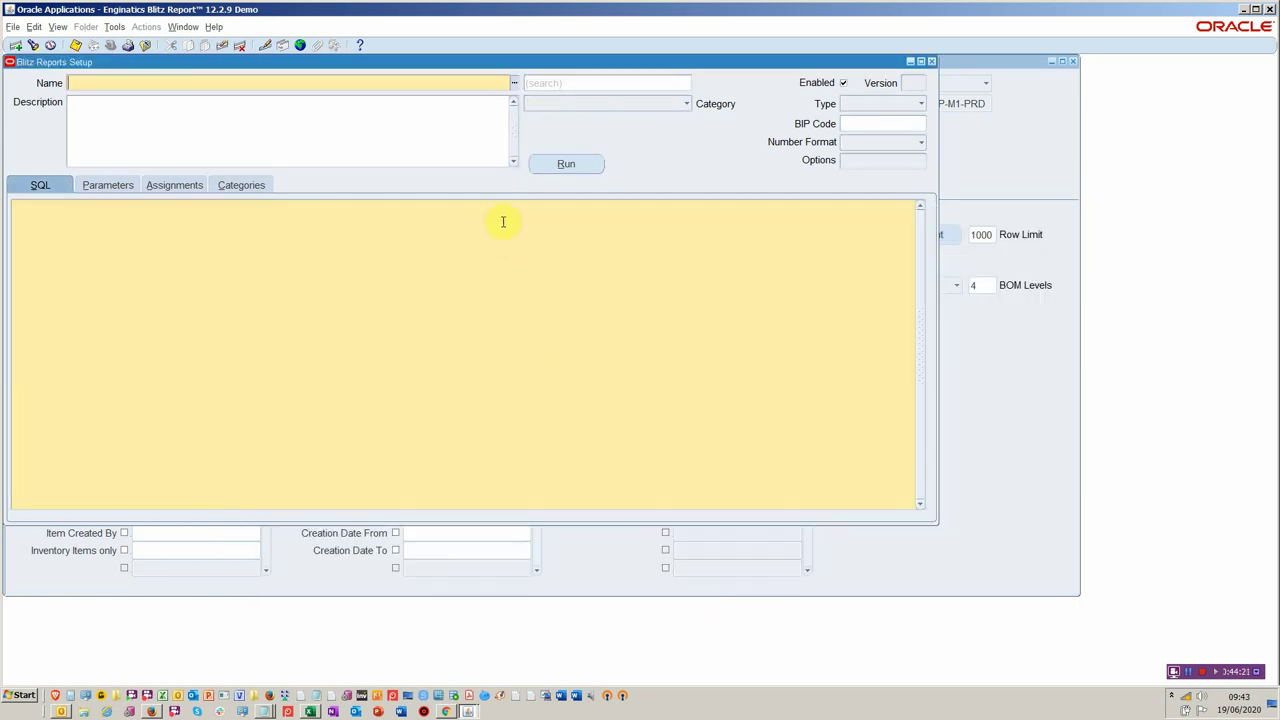
# Browse the reports in the Toolkit - Operations category and close the list without choosing one
pyautogui.click(654, 106)
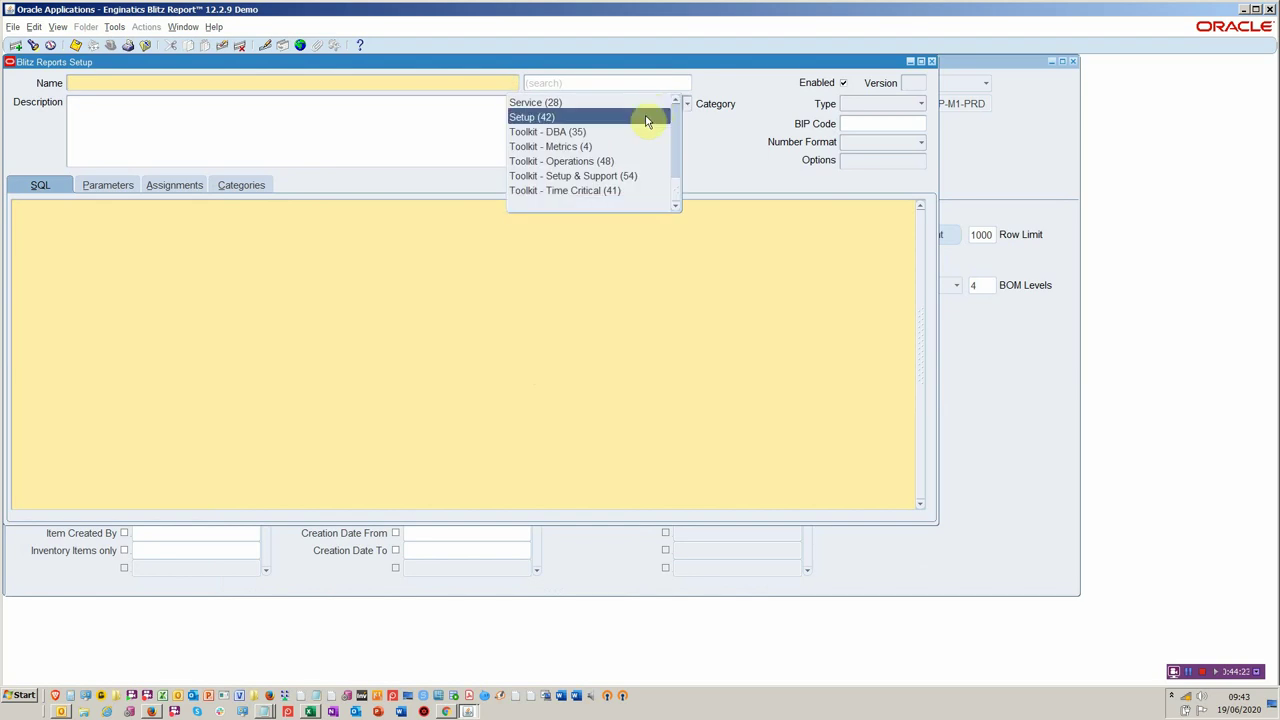
pyautogui.click(622, 162)
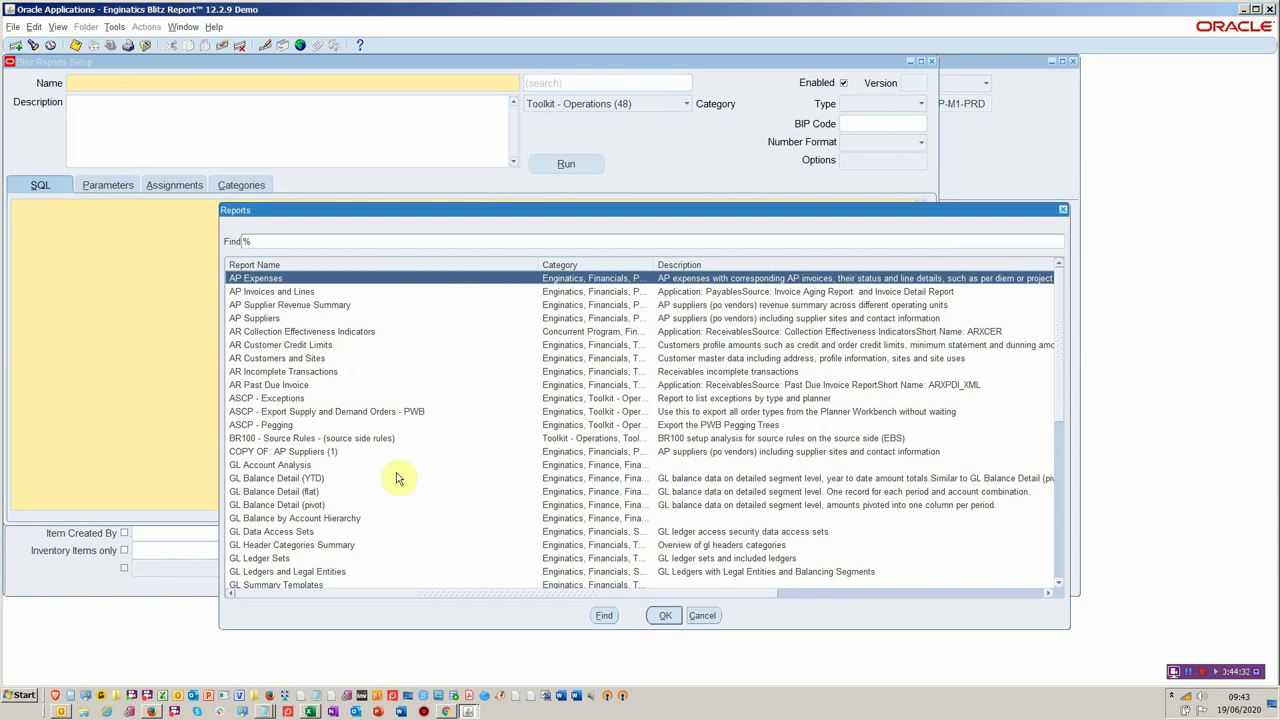
pyautogui.scroll(-4, 390, 480)
pyautogui.scroll(-3, 390, 490)
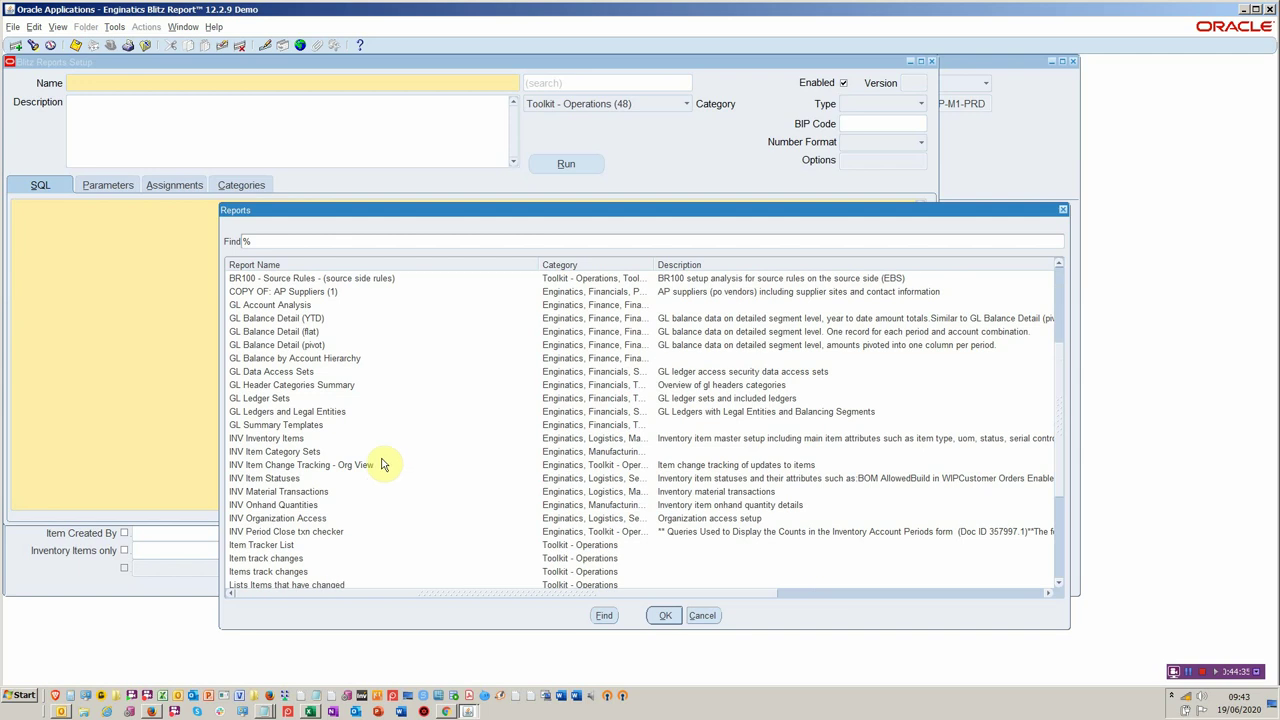
pyautogui.scroll(-2, 375, 465)
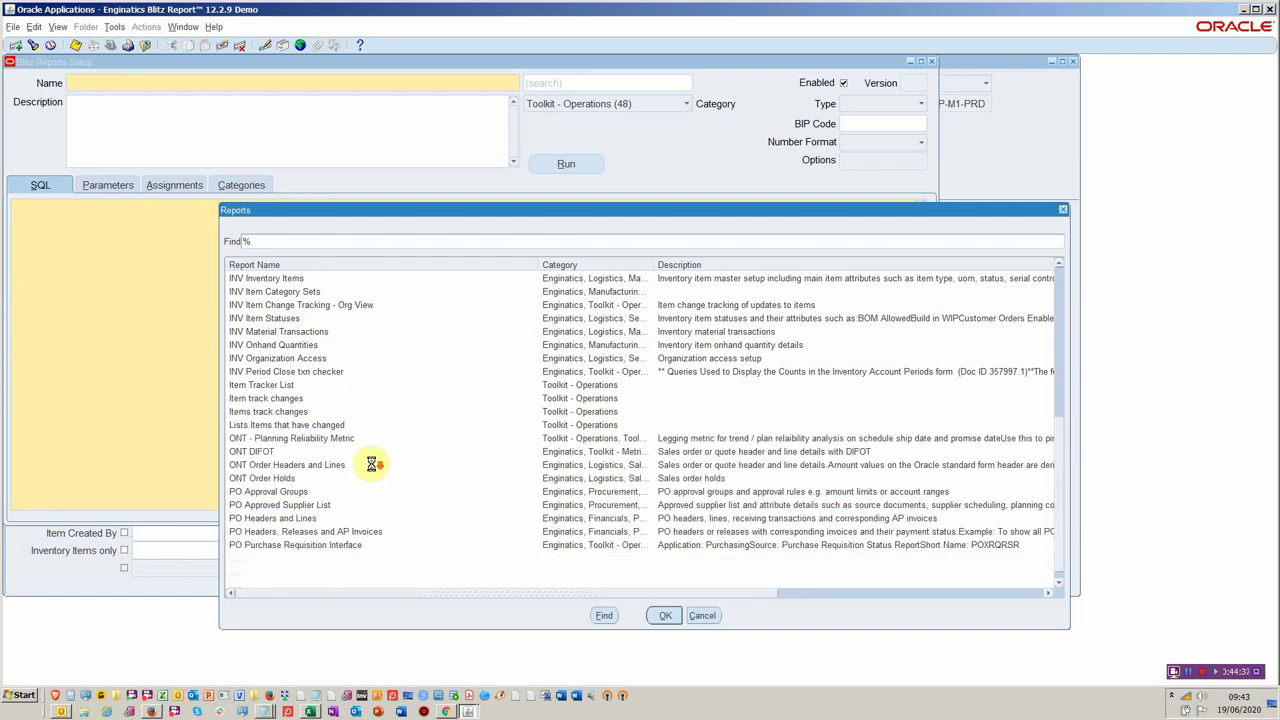
pyautogui.click(702, 615)
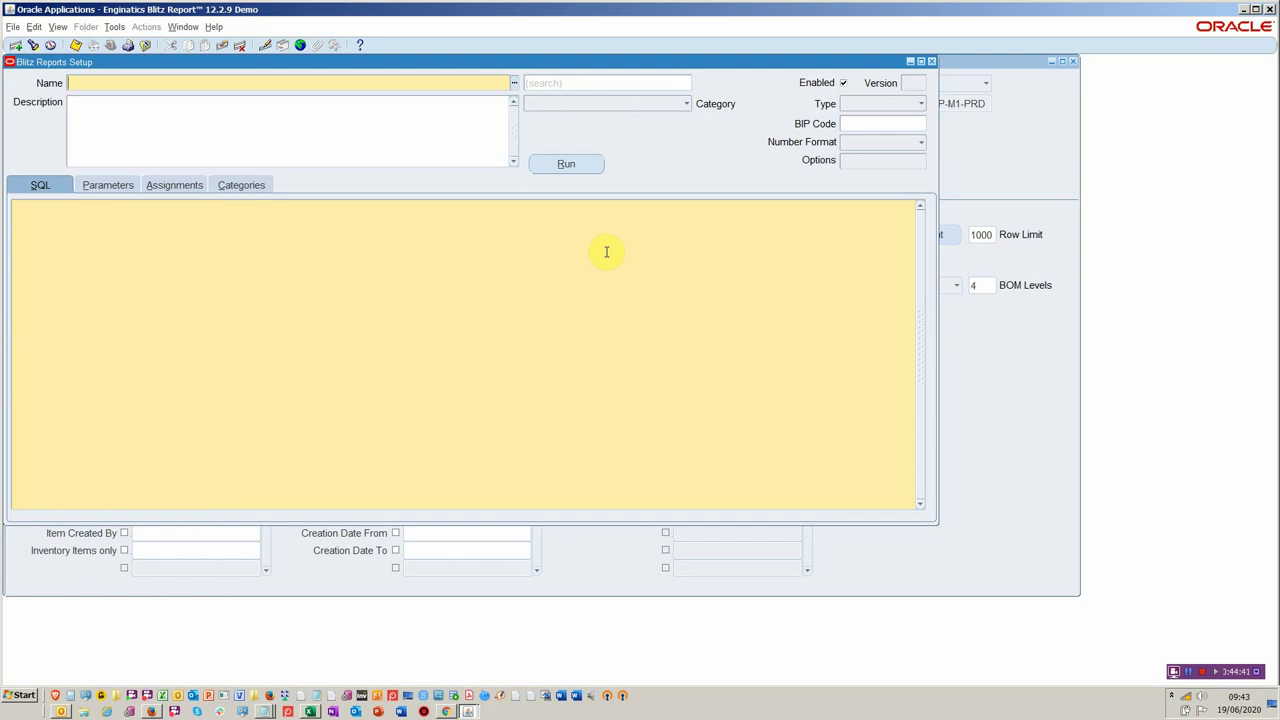
# Review the reports in the Cost Accounting - Assessment category and close the list without choosing one
pyautogui.click(683, 103)
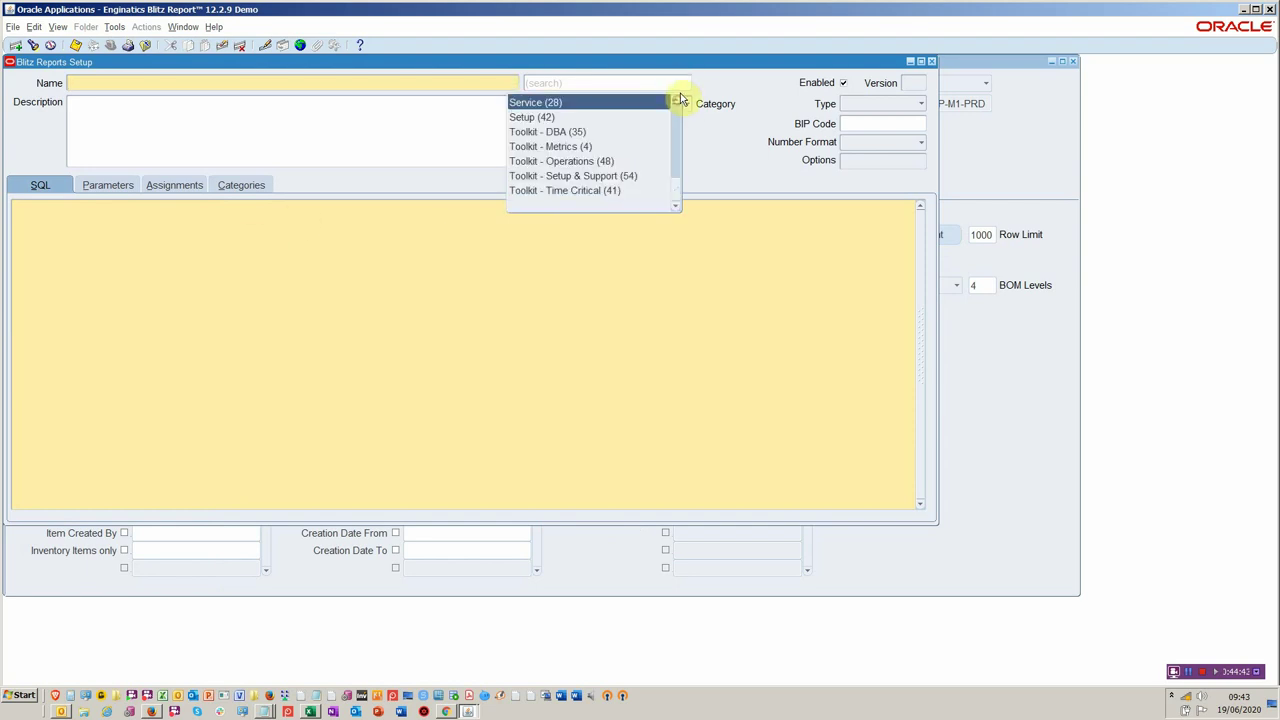
pyautogui.moveTo(677, 190); pyautogui.dragTo(698, 129)
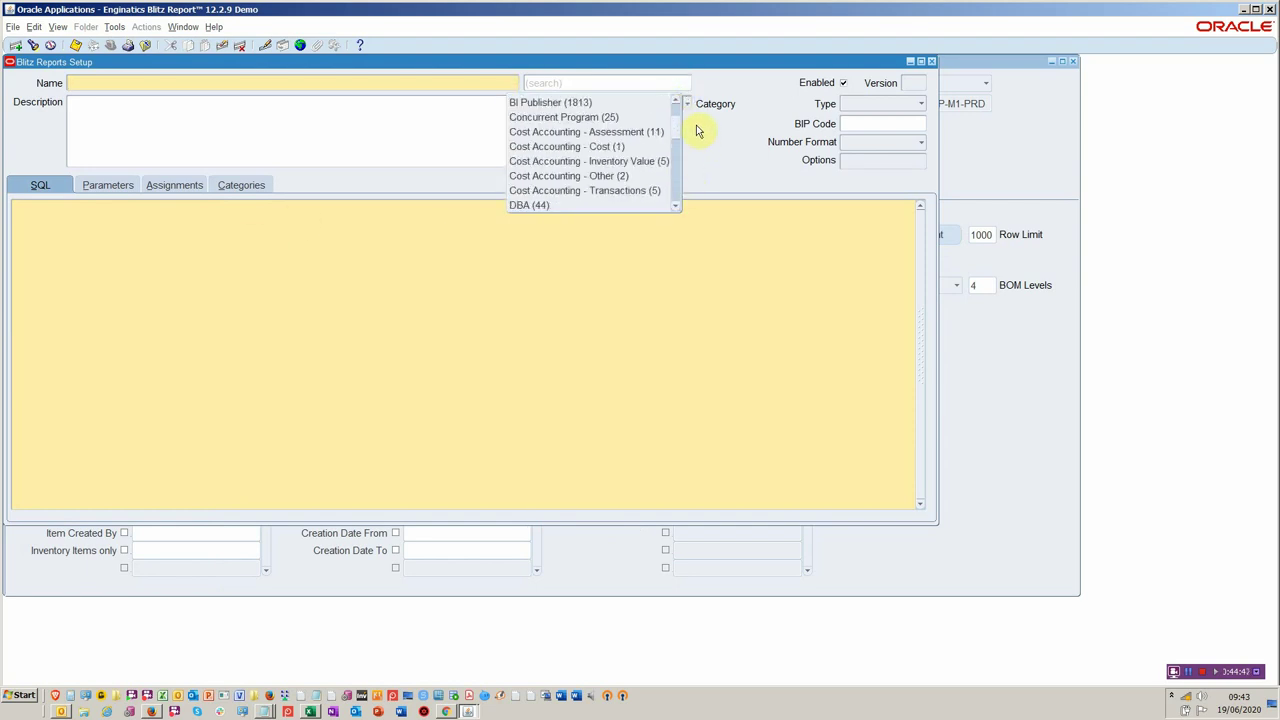
pyautogui.click(642, 132)
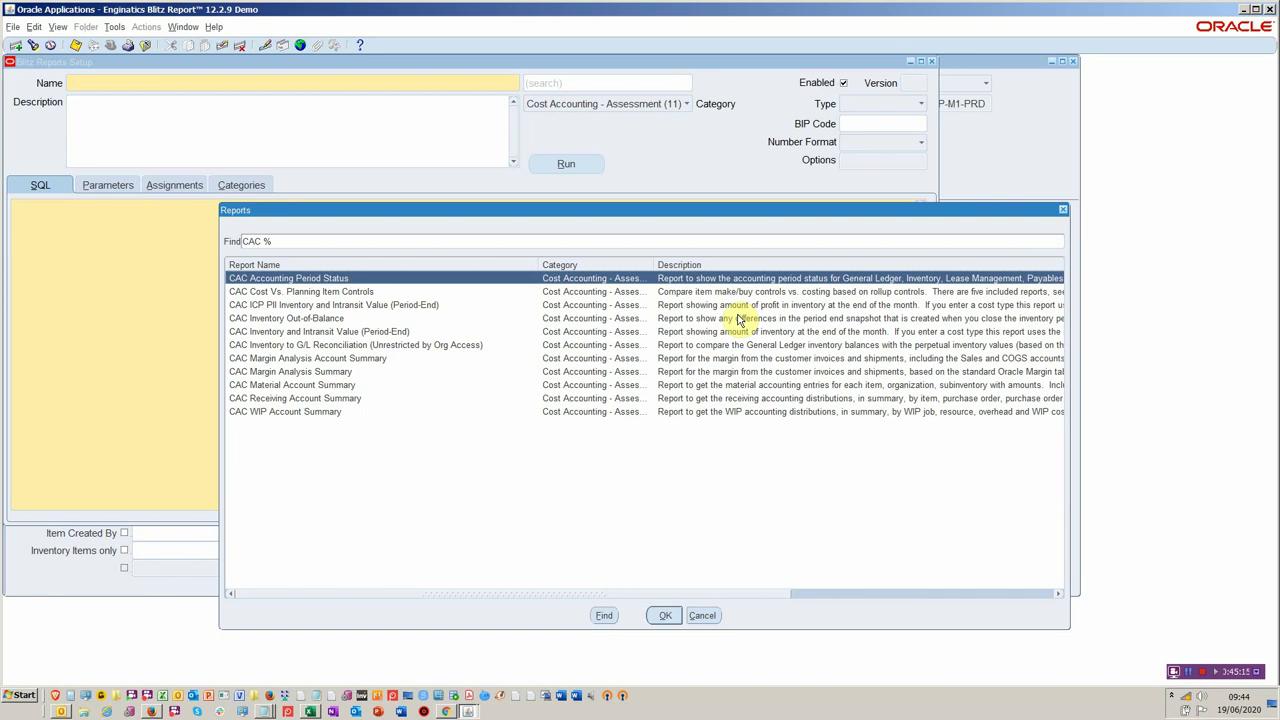
pyautogui.click(702, 615)
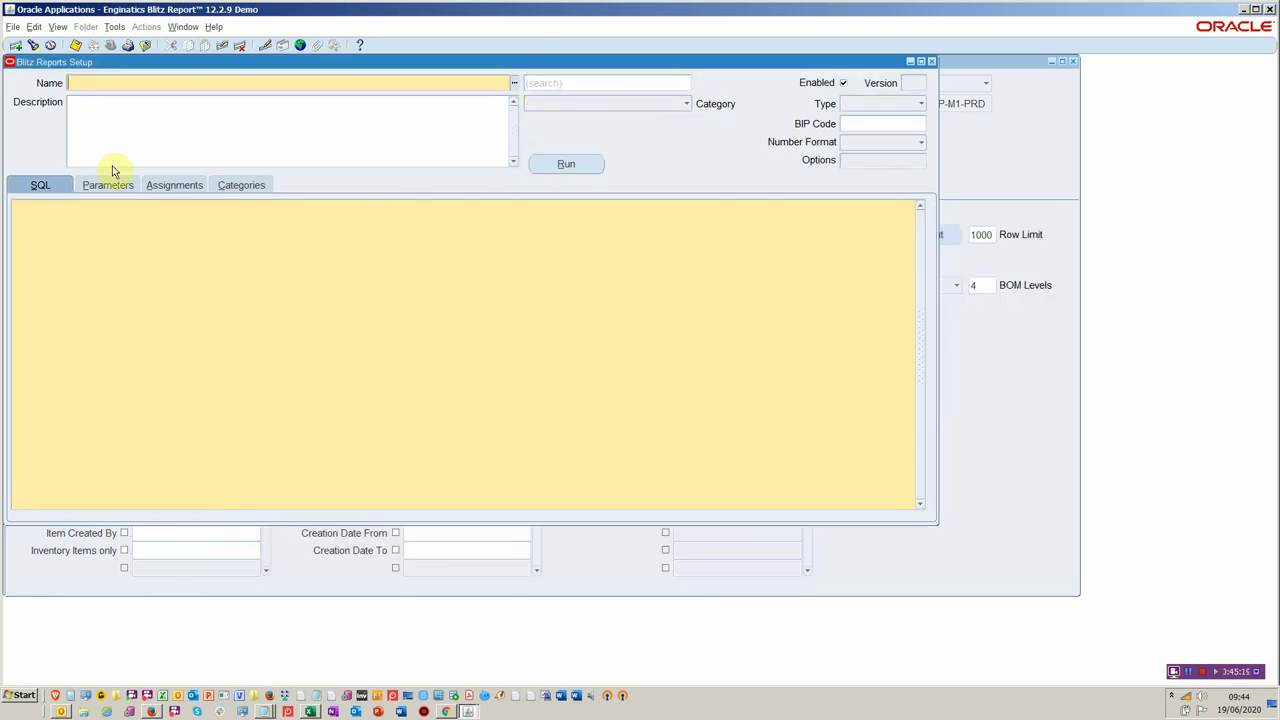
# List the reports in the Toolkit - Setup & Support category and look over the FND concurrent program and flex value set reports
pyautogui.click(540, 104)
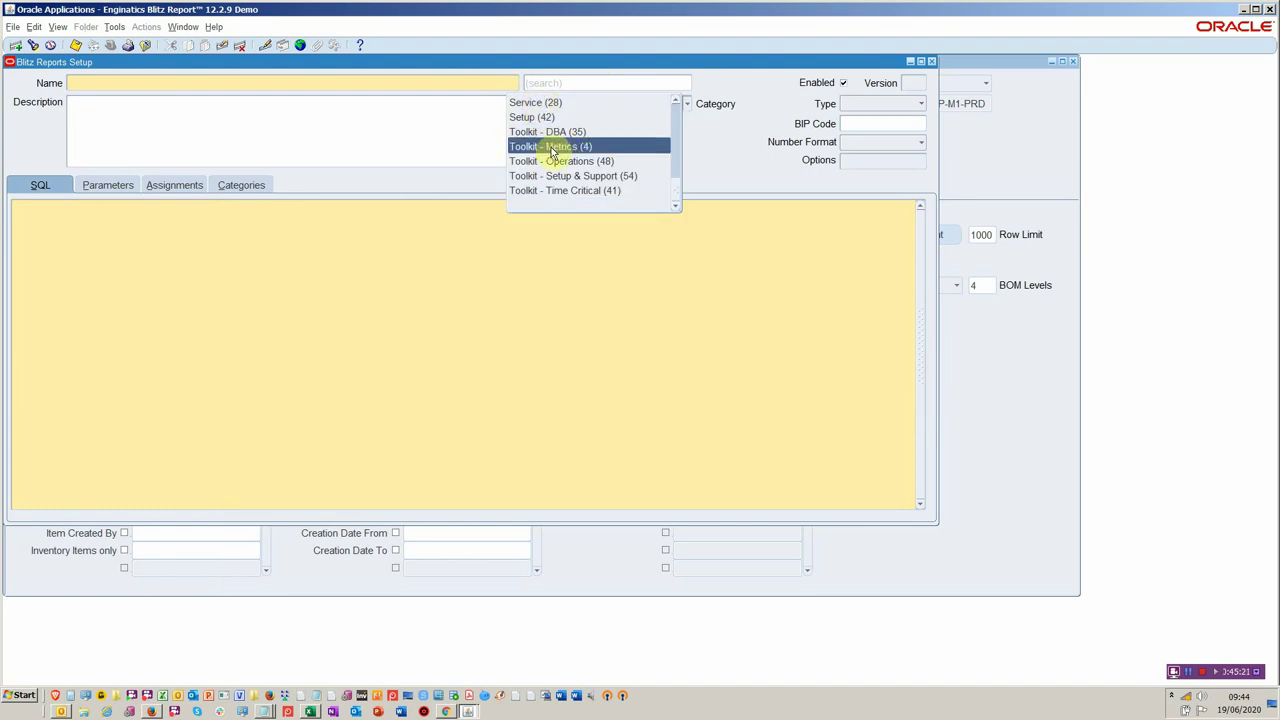
pyautogui.click(550, 177)
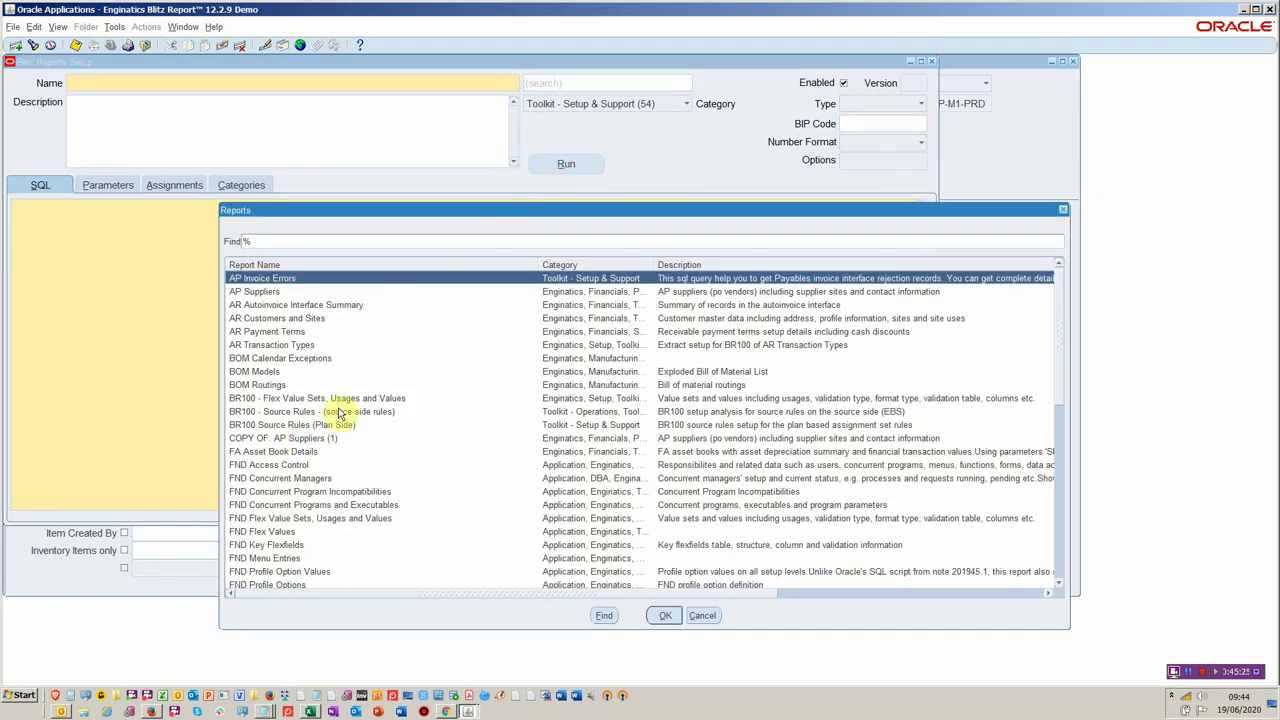
pyautogui.click(306, 479)
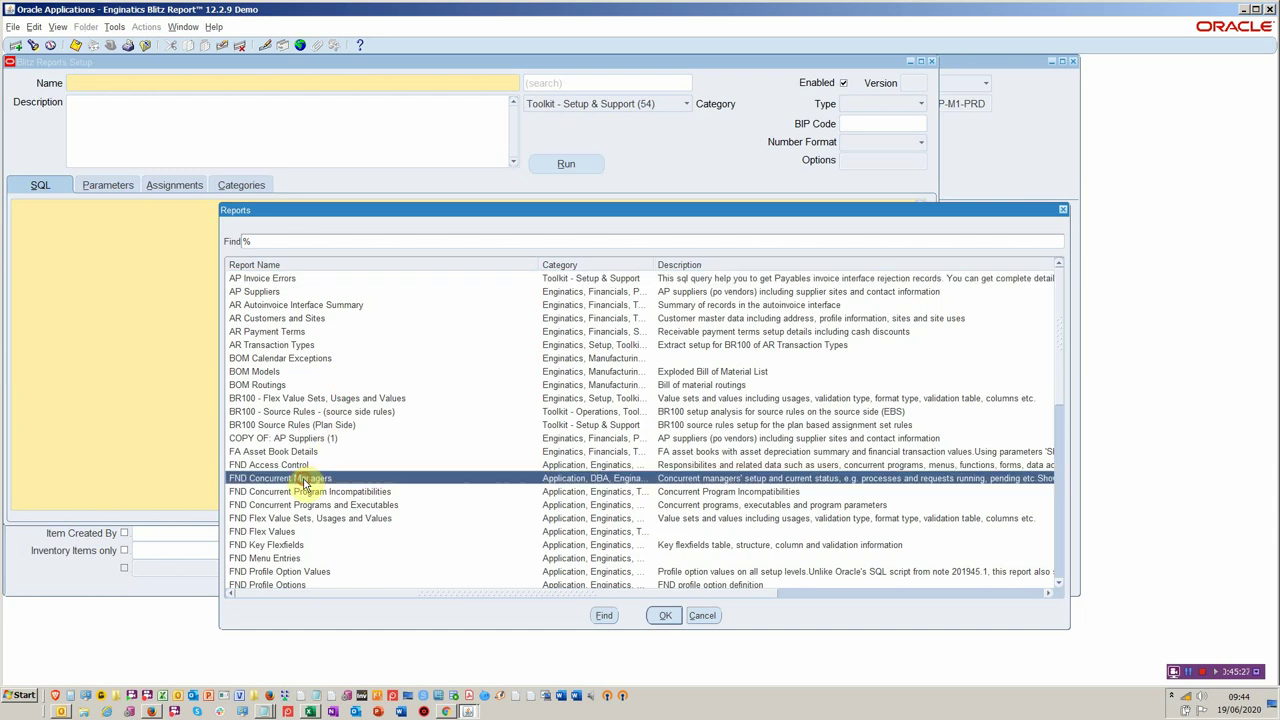
pyautogui.scroll(-1, 371, 465)
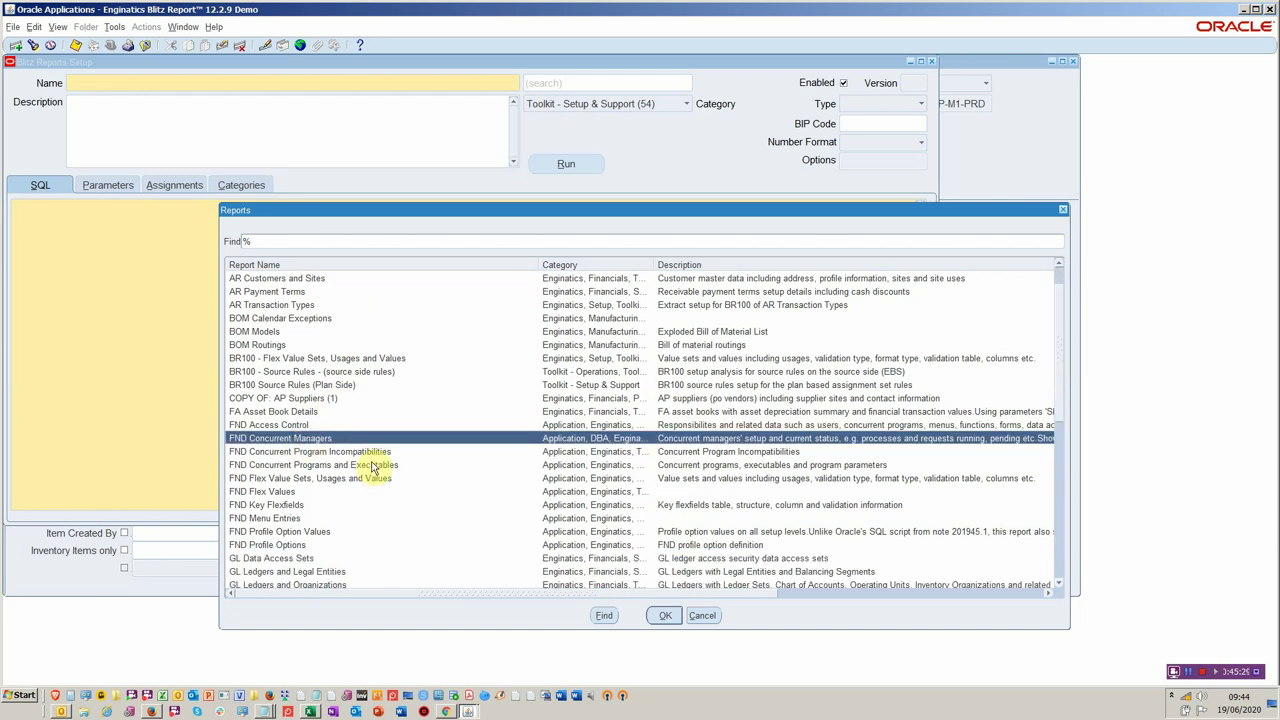
pyautogui.click(375, 453)
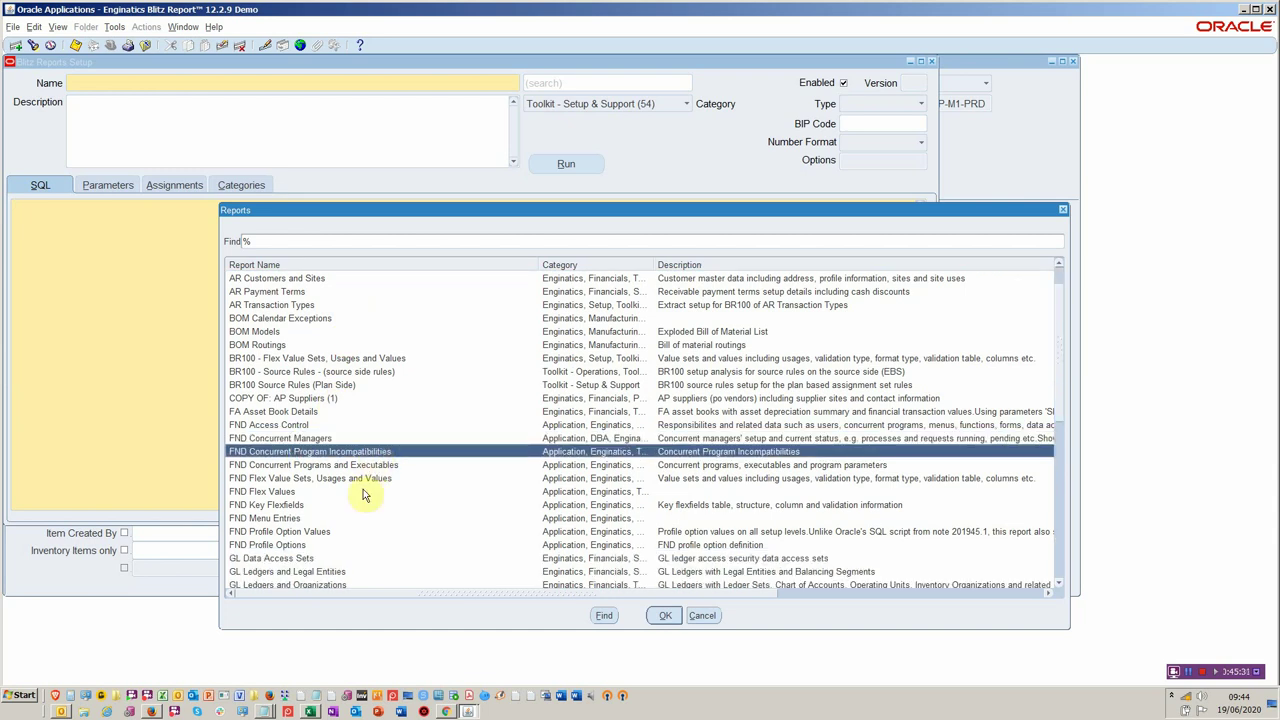
pyautogui.click(381, 466)
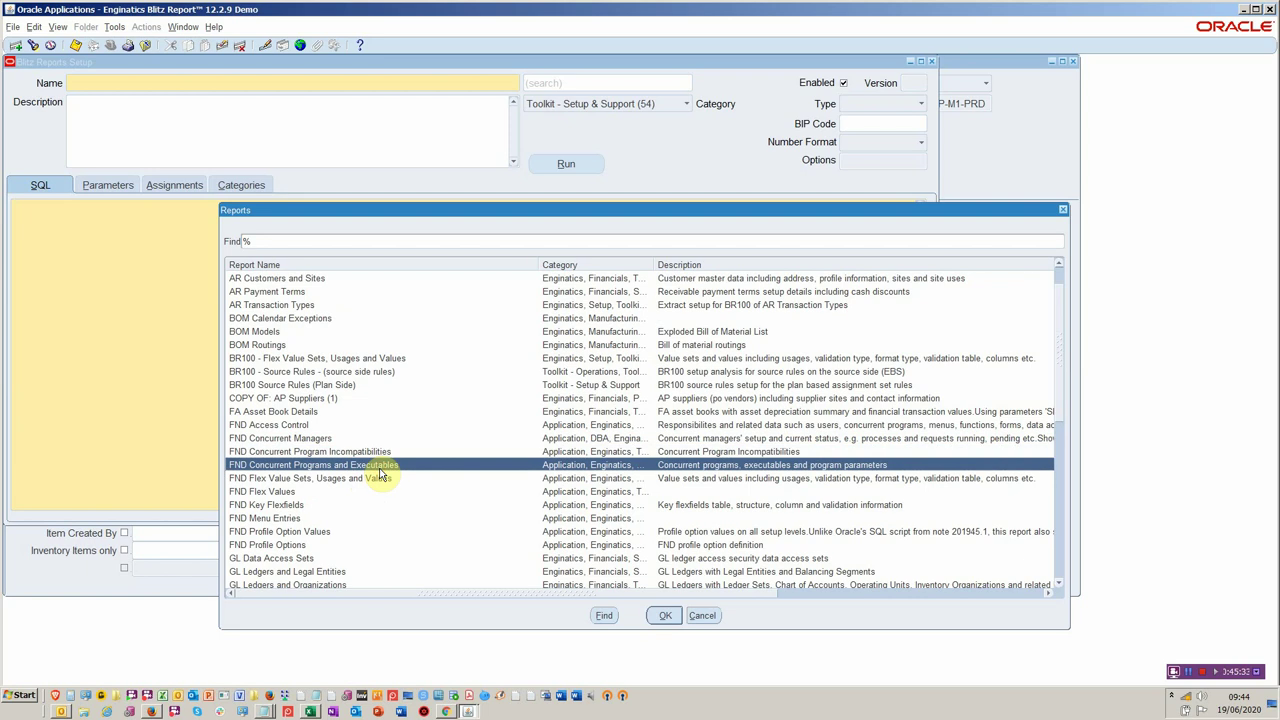
pyautogui.scroll(-1, 380, 470)
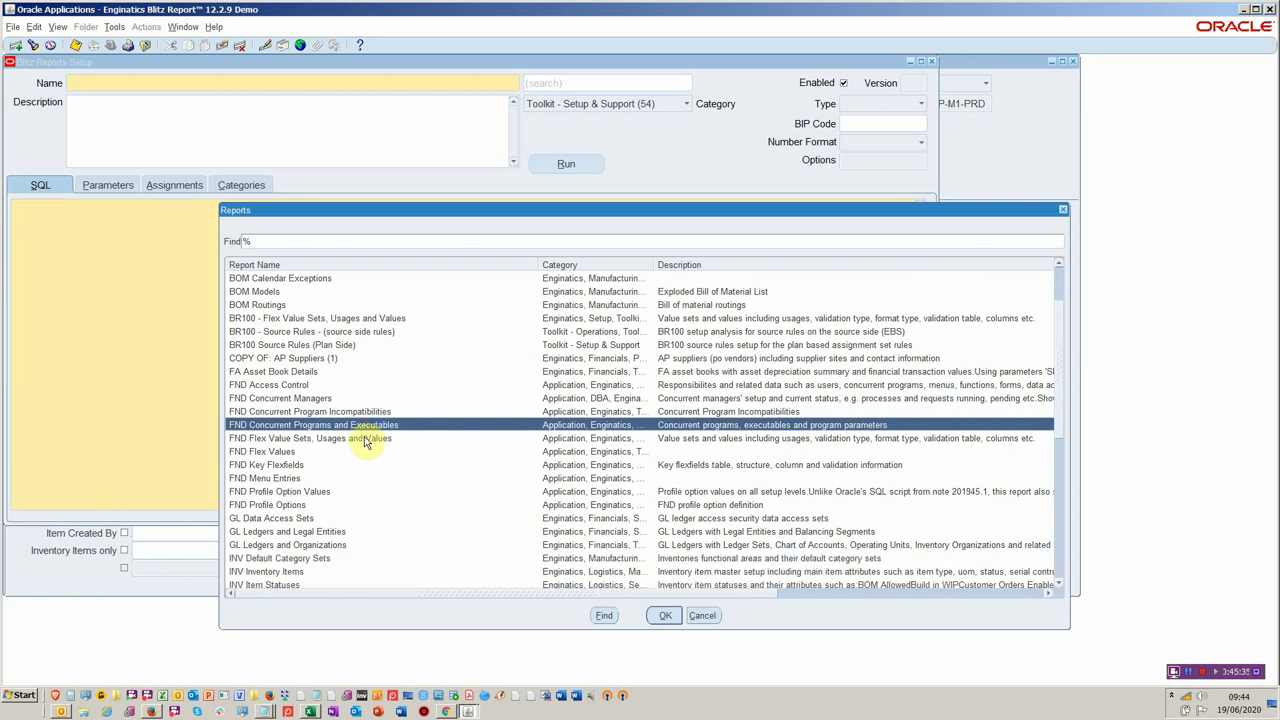
pyautogui.click(366, 440)
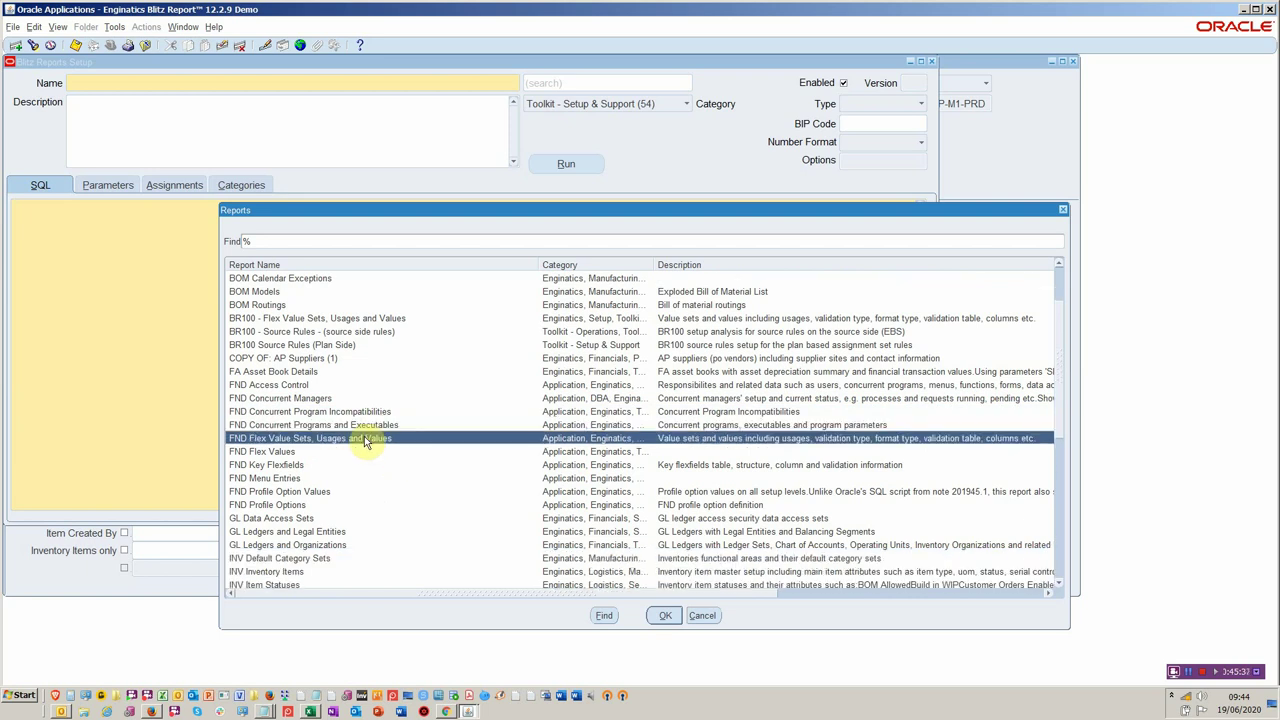
# Browse the remaining Toolkit - Setup & Support reports, including PO Receiving Interface Errors and ONT Orders Failing Trip Stop, and close the list without choosing one
pyautogui.scroll(-3, 366, 442)
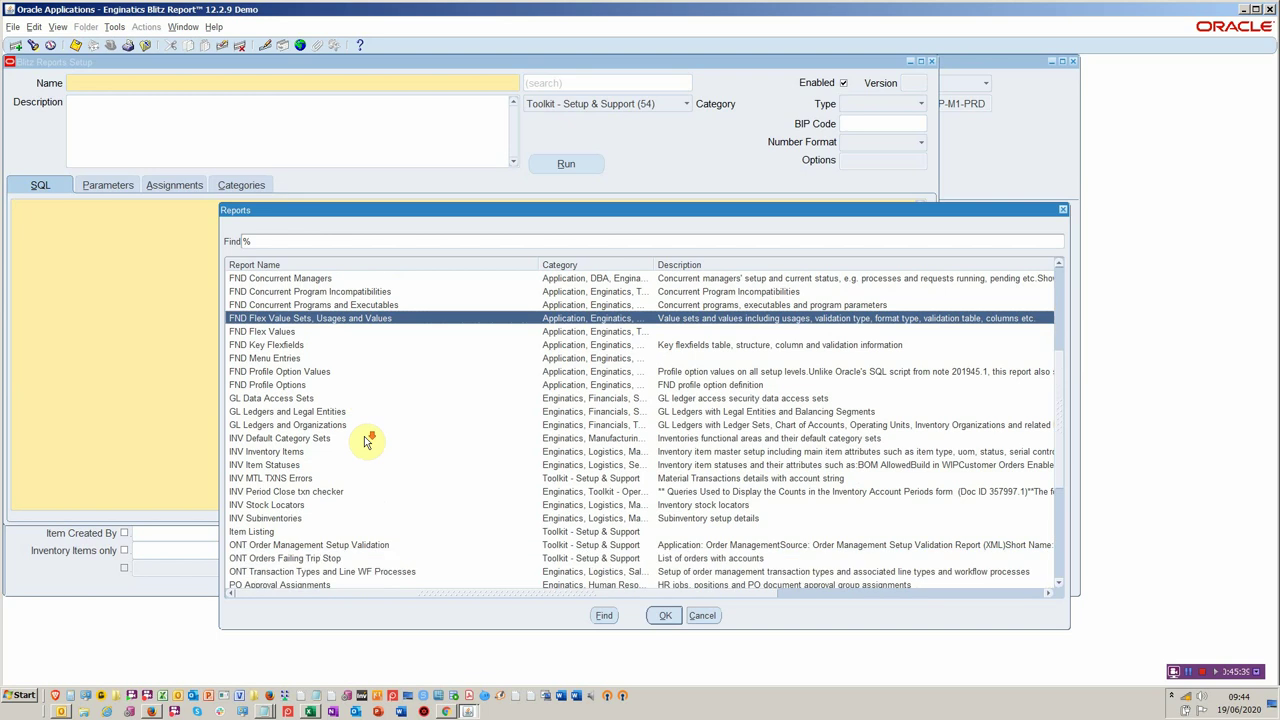
pyautogui.scroll(-1, 368, 440)
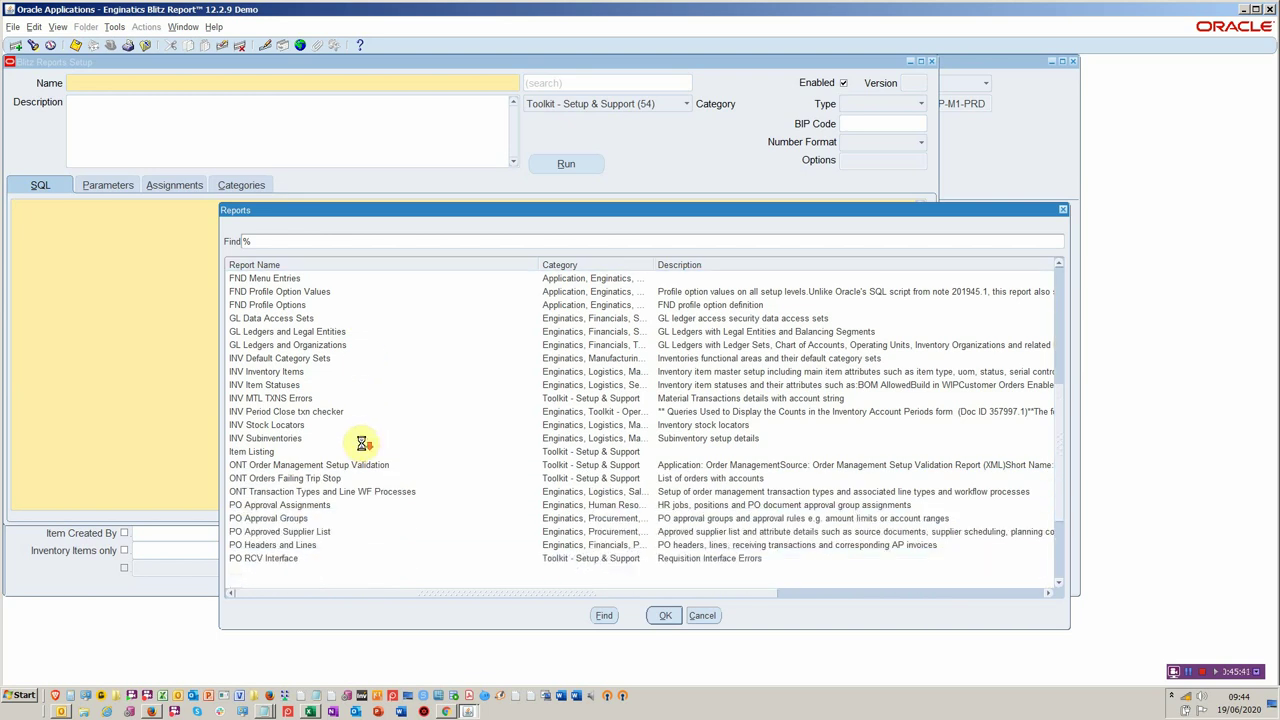
pyautogui.scroll(-2, 366, 442)
pyautogui.scroll(-1, 373, 431)
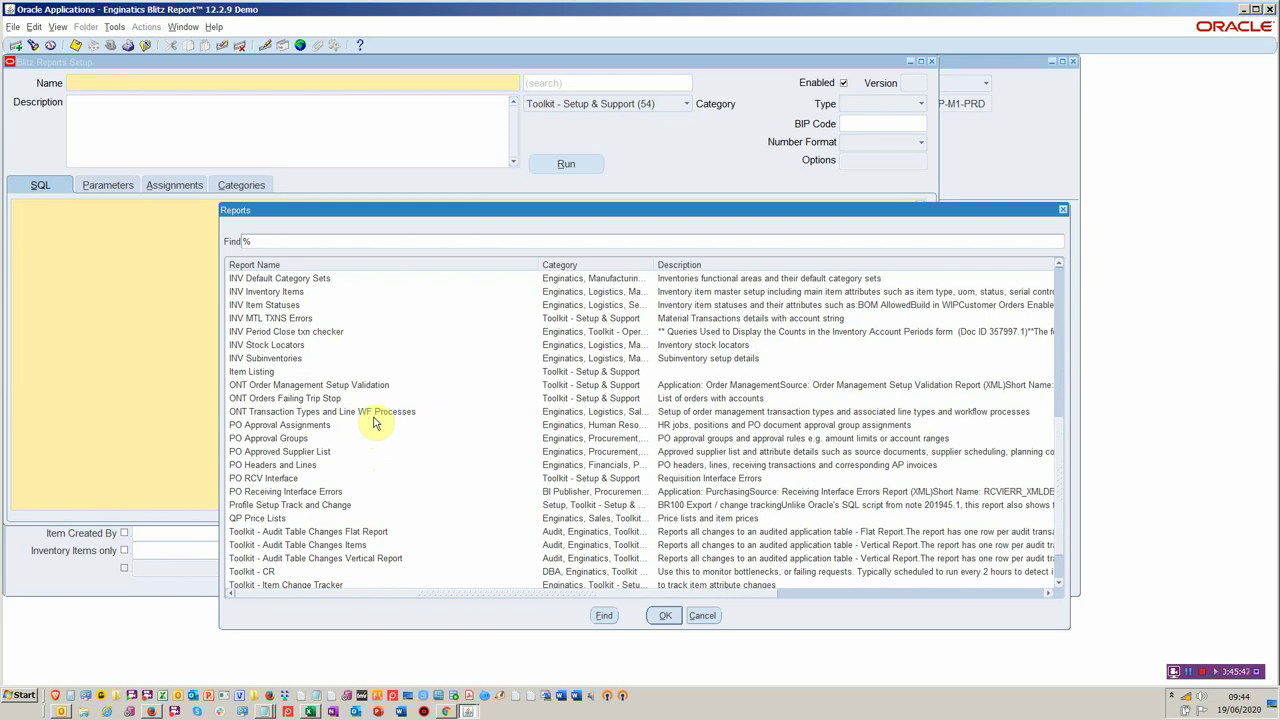
pyautogui.scroll(-2, 376, 428)
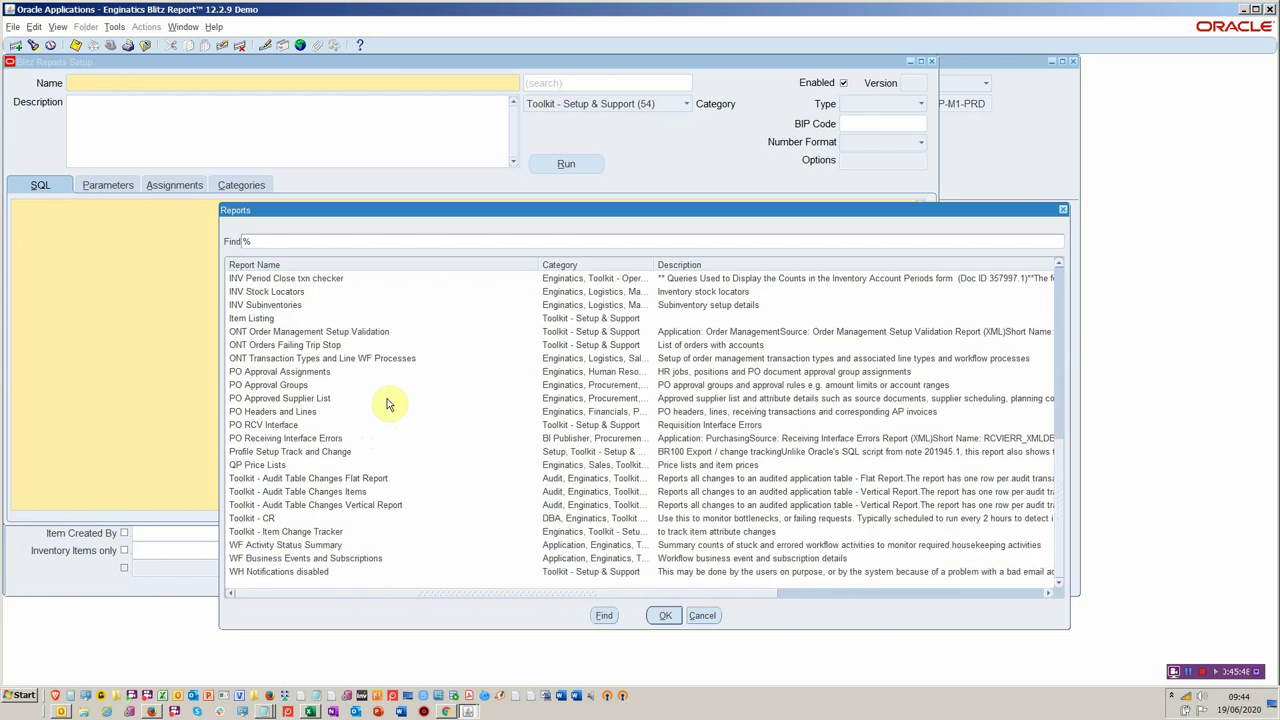
pyautogui.click(312, 545)
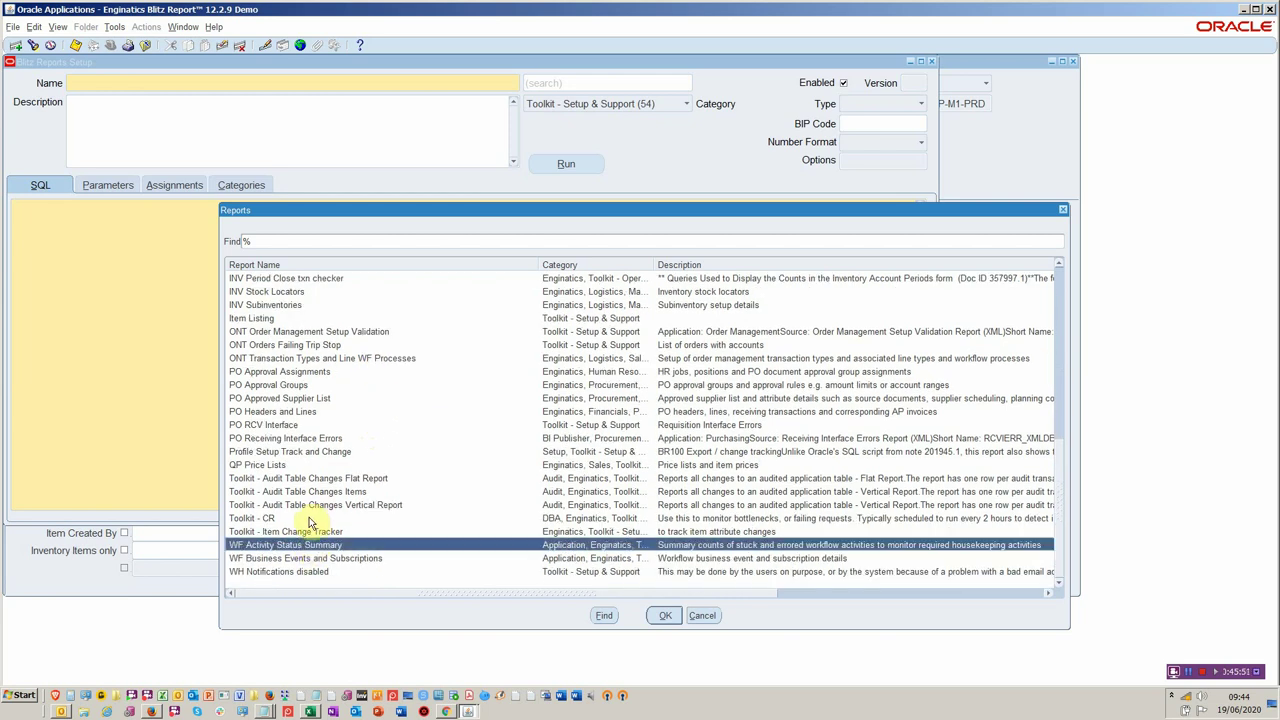
pyautogui.click(302, 440)
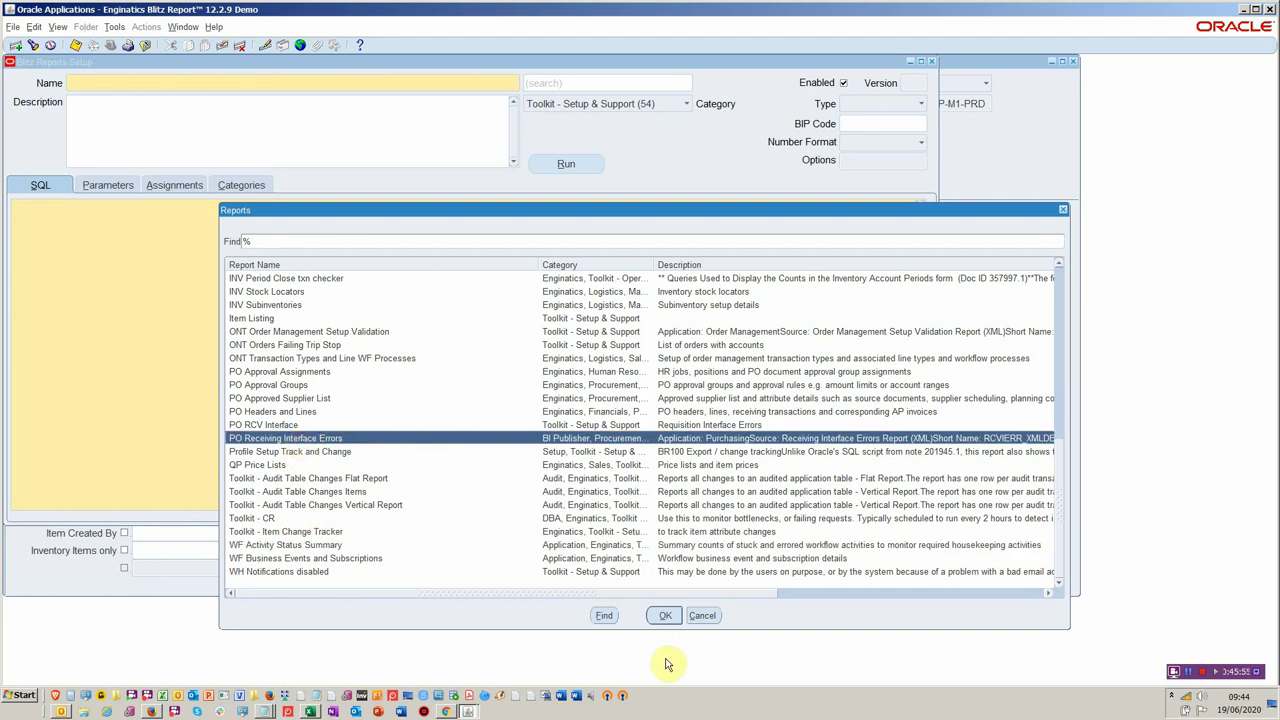
pyautogui.click(336, 346)
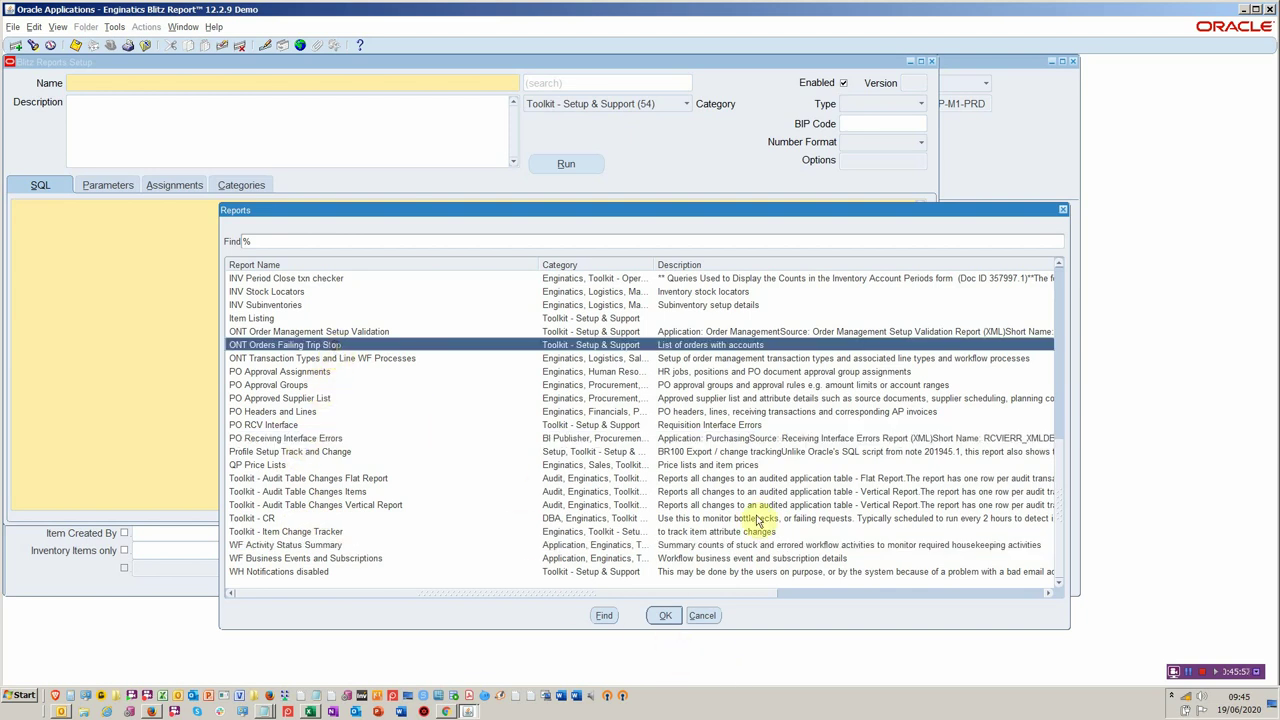
pyautogui.click(711, 617)
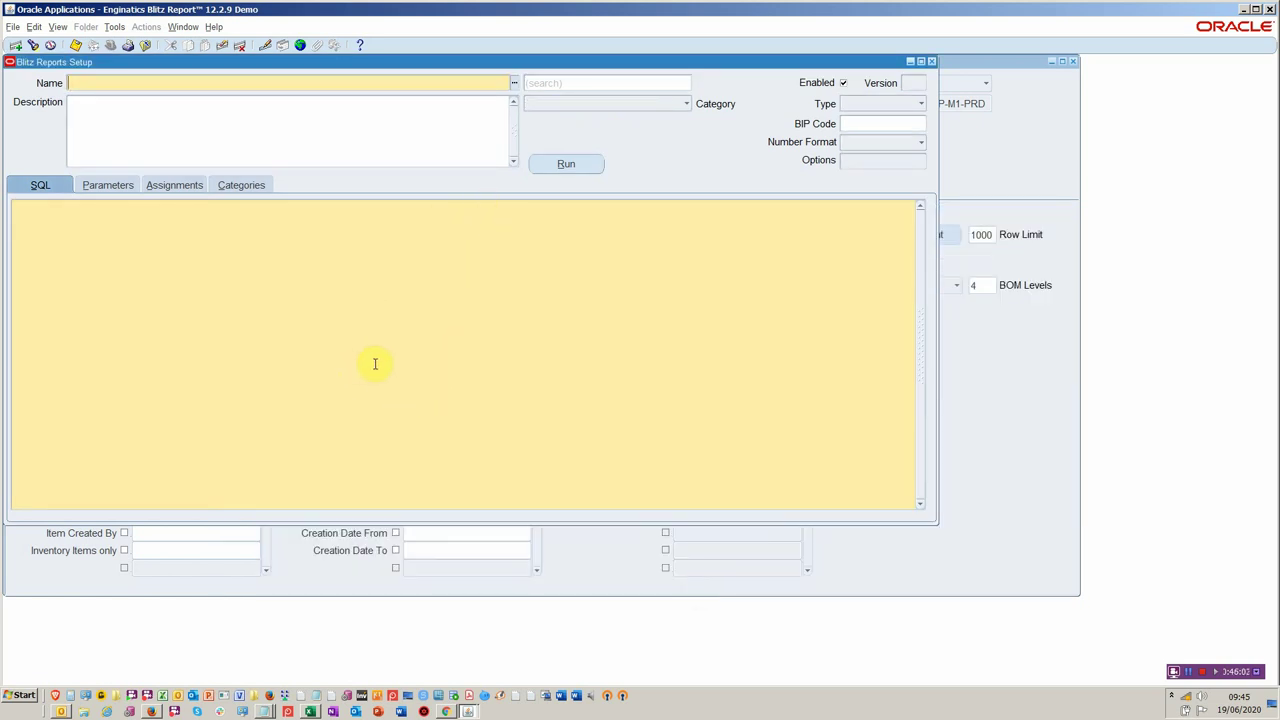
# Close the Blitz Report setup and Supply Chain Hub, and switch to the System Administrator responsibility
pyautogui.press('F4')
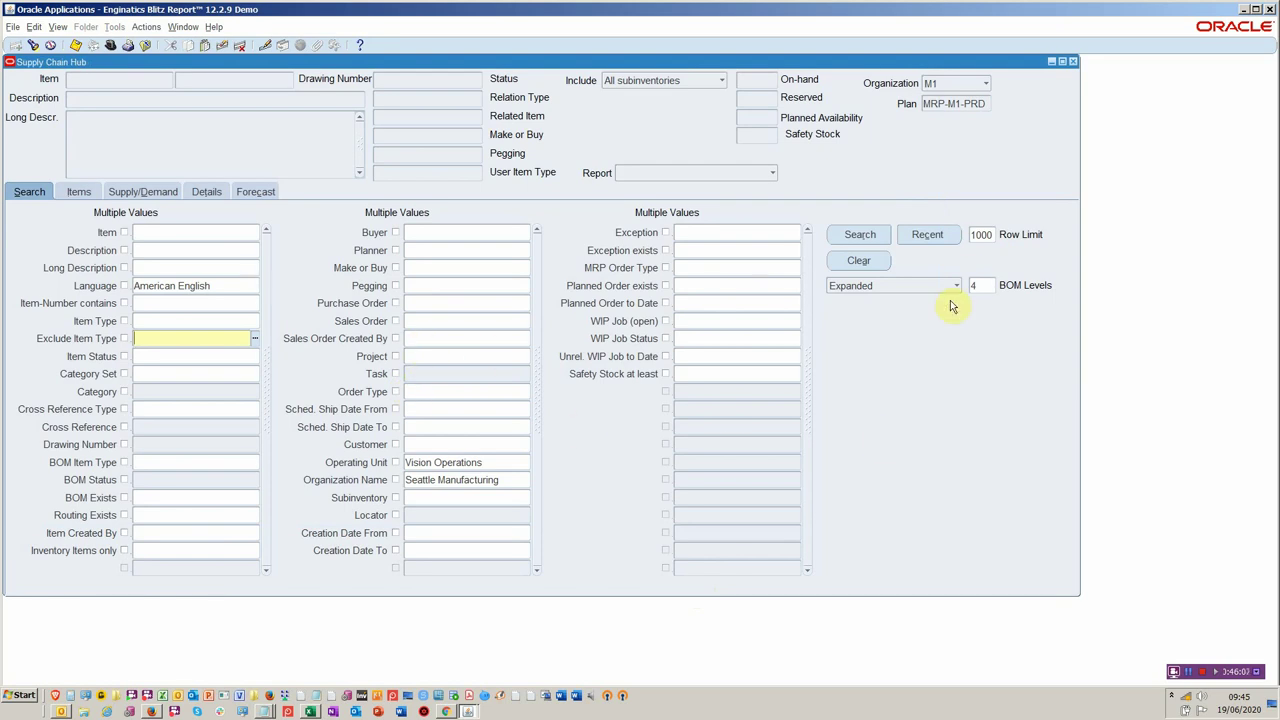
pyautogui.press('F4')
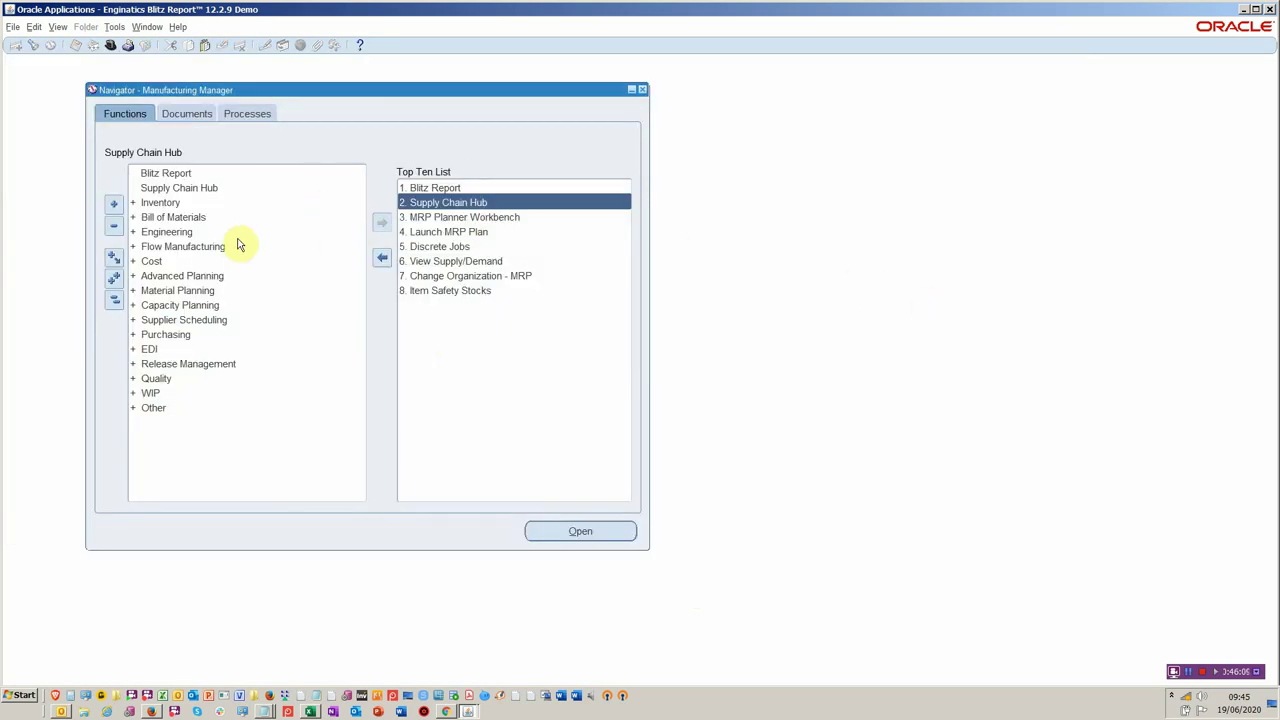
pyautogui.click(114, 302)
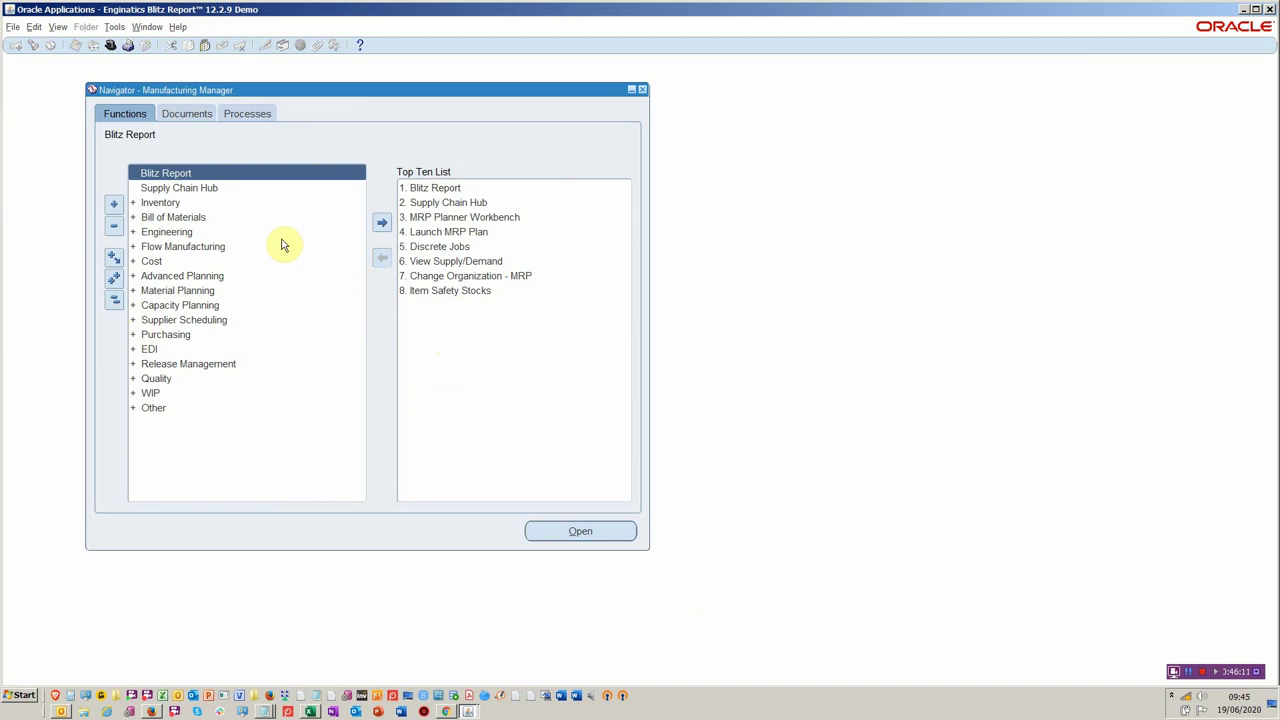
pyautogui.click(110, 46)
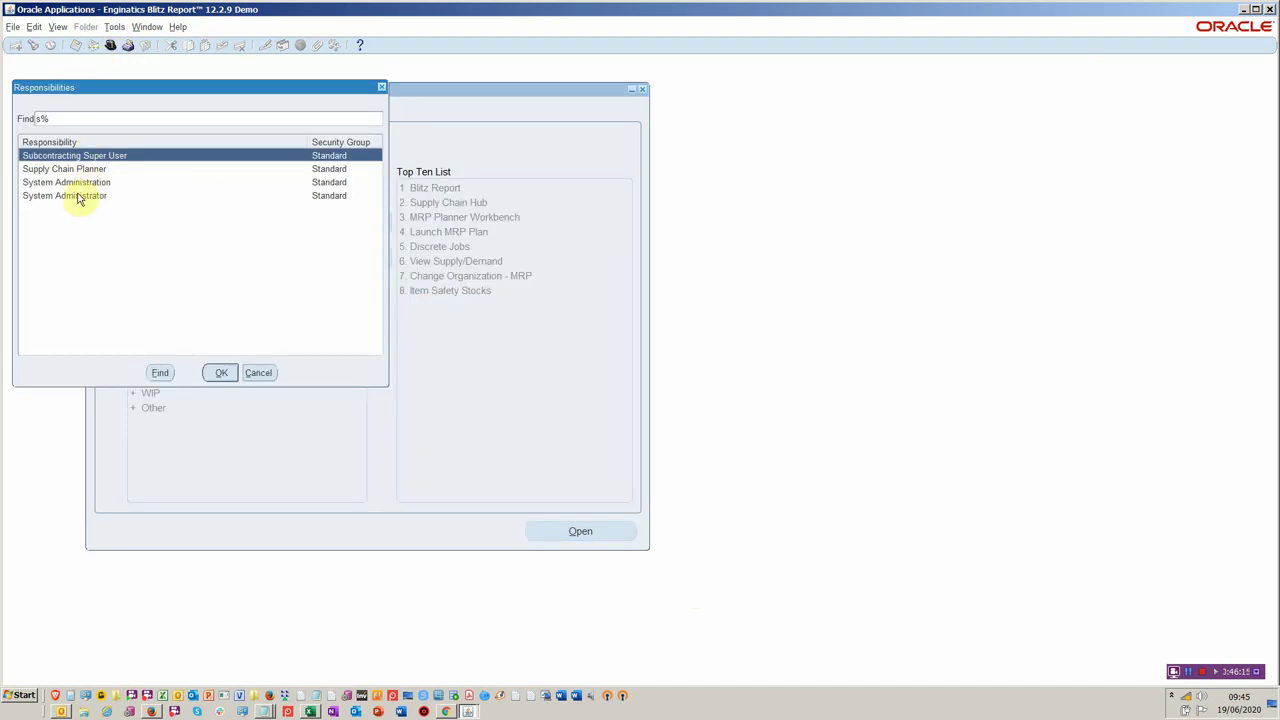
pyautogui.doubleClick(86, 195)
# Open the concurrent requests screen and list all own requests from the last 7 days
pyautogui.doubleClick(204, 202)
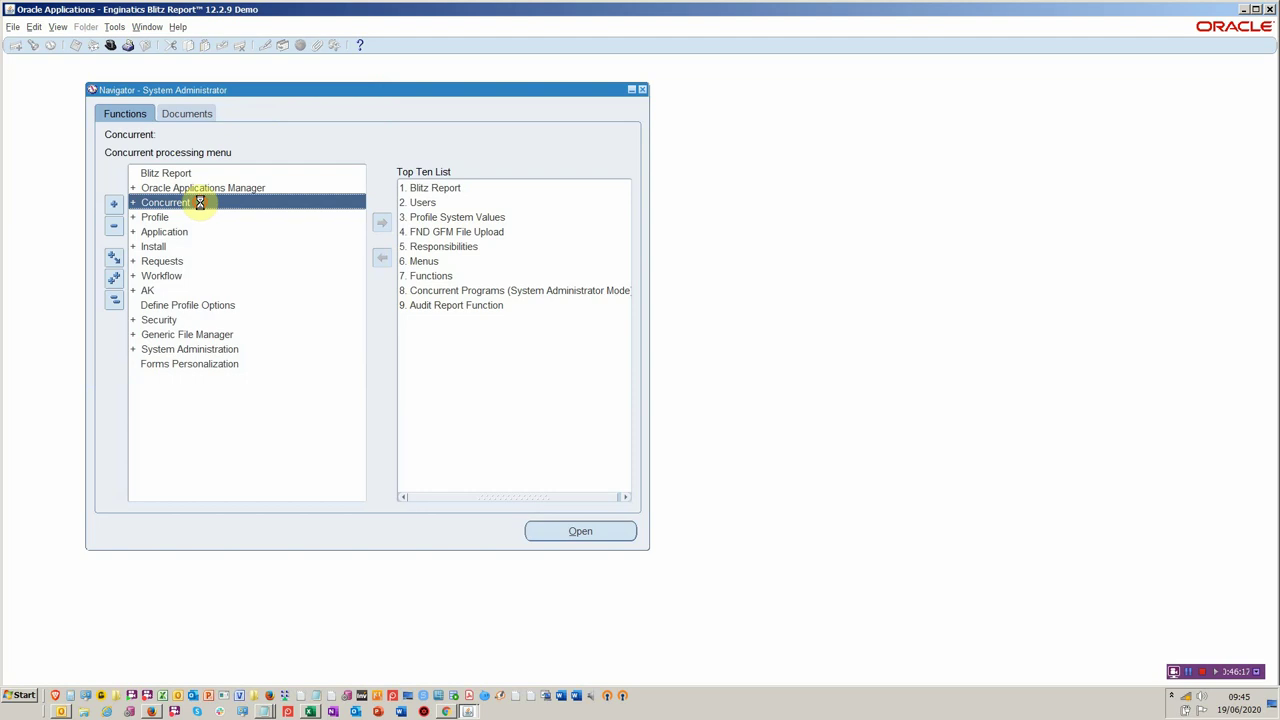
pyautogui.click(187, 218)
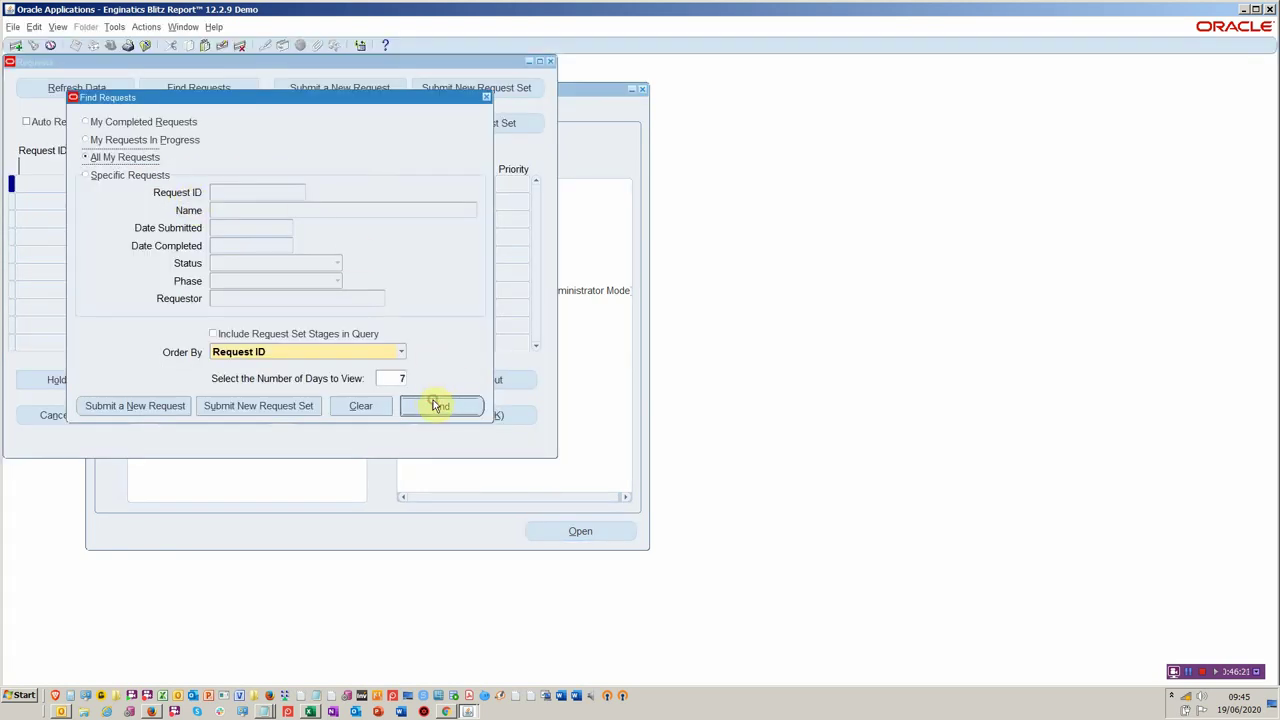
pyautogui.click(437, 405)
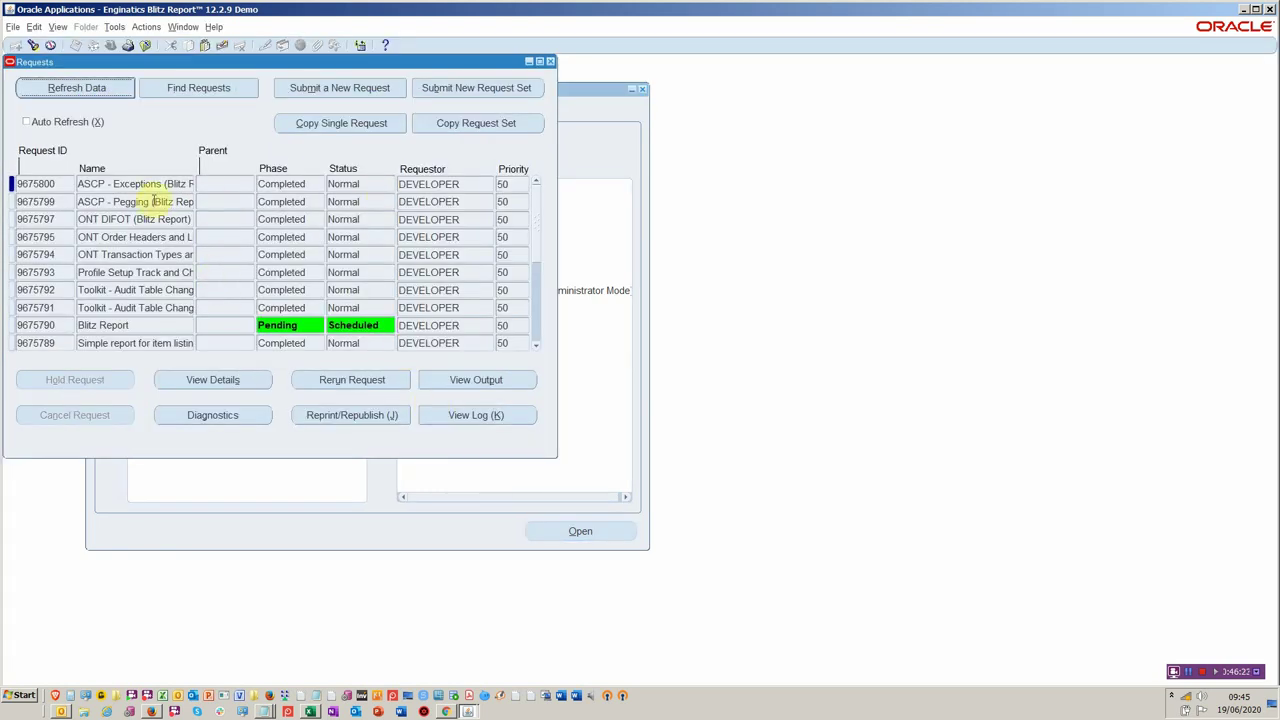
# Open the Toolkit - CR report from the requests list, check its parameters down to Incremental Alert Mode, and run it with the default values
pyautogui.click(164, 46)
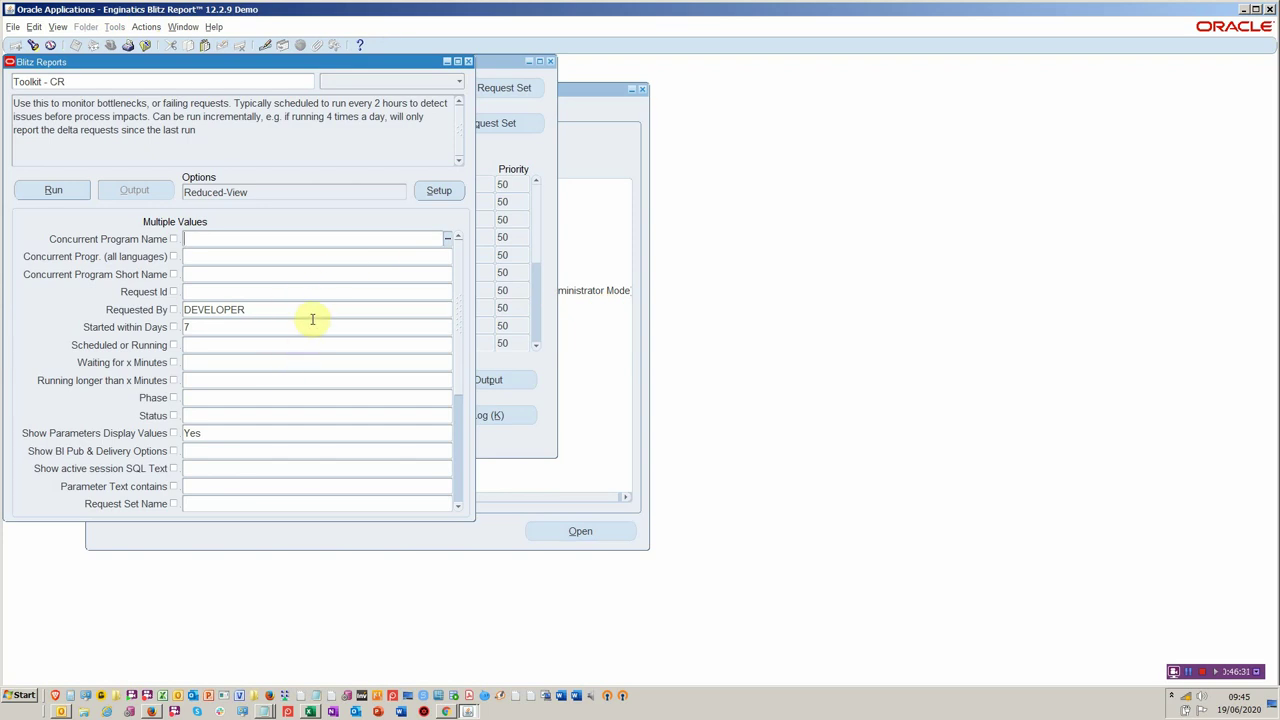
pyautogui.click(316, 311)
pyautogui.click(301, 326)
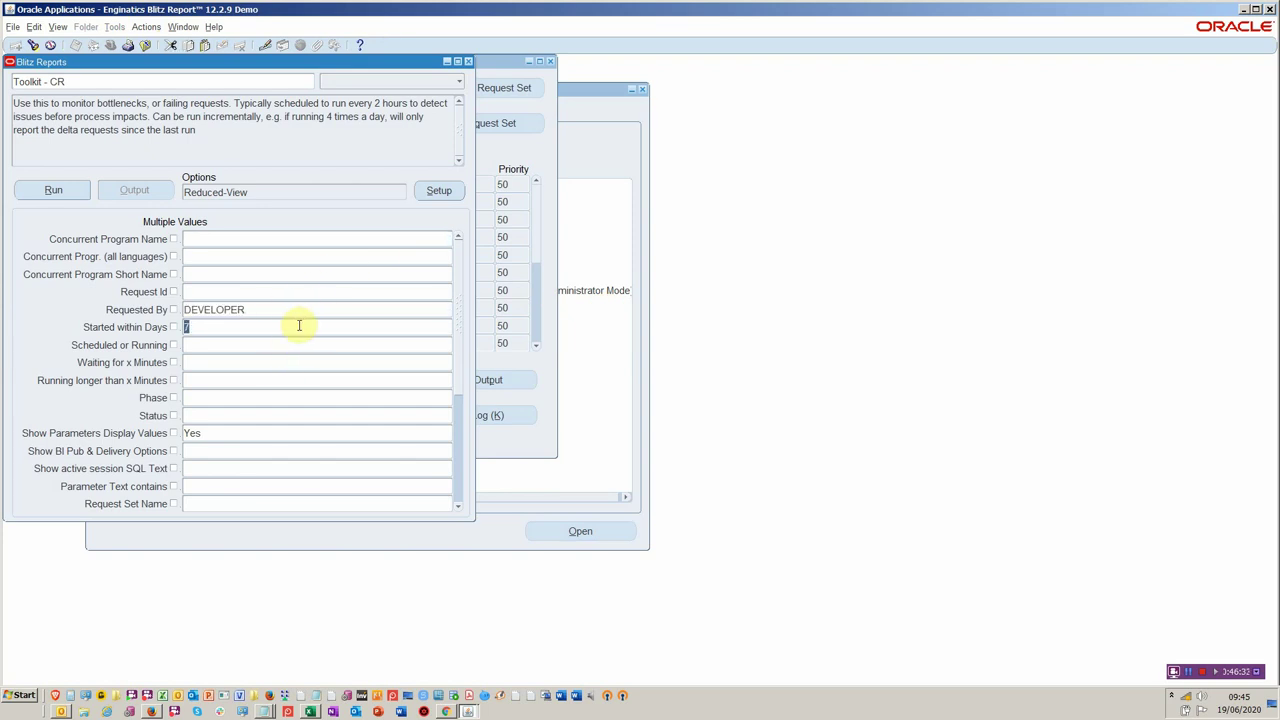
pyautogui.click(294, 346)
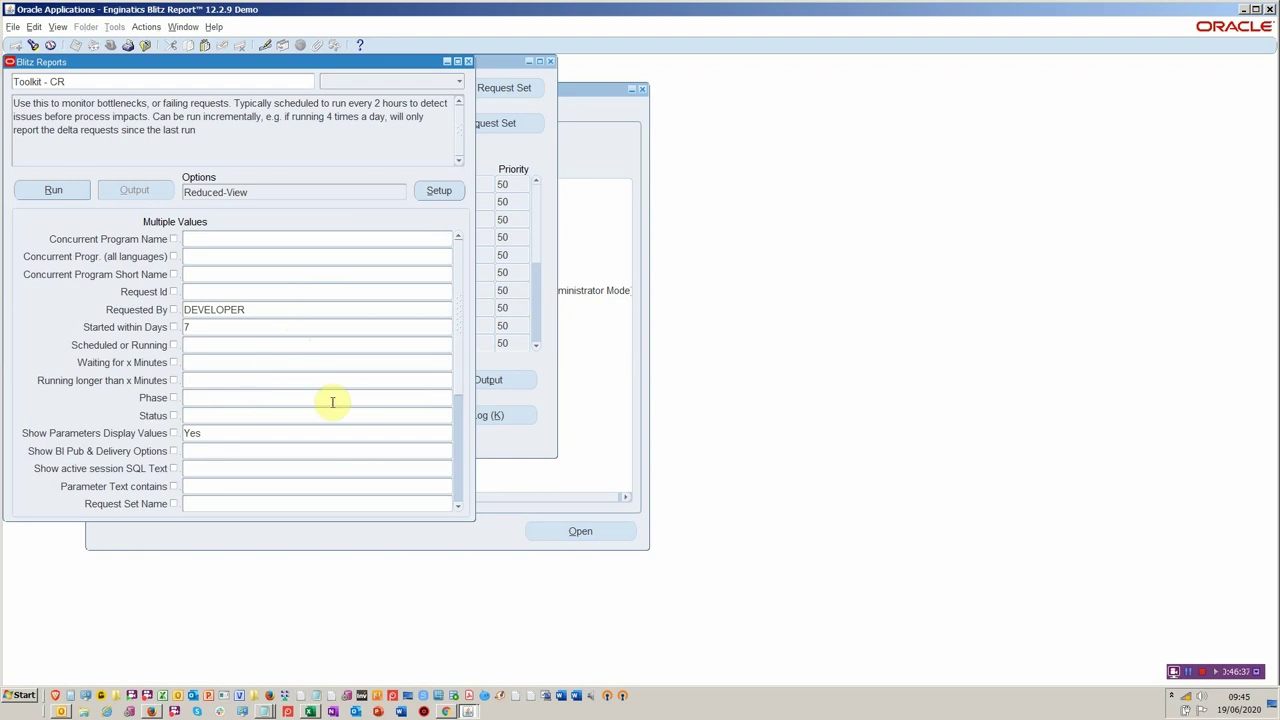
pyautogui.click(218, 381)
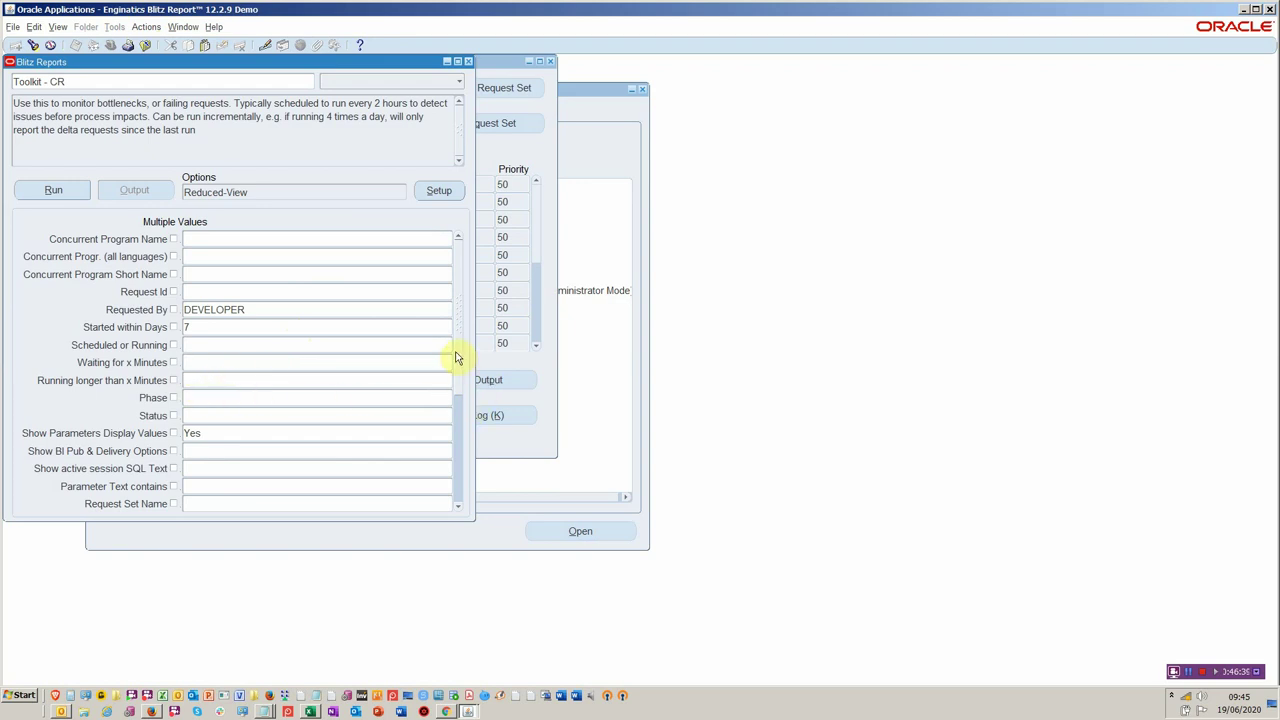
pyautogui.scroll(-4, 420, 495)
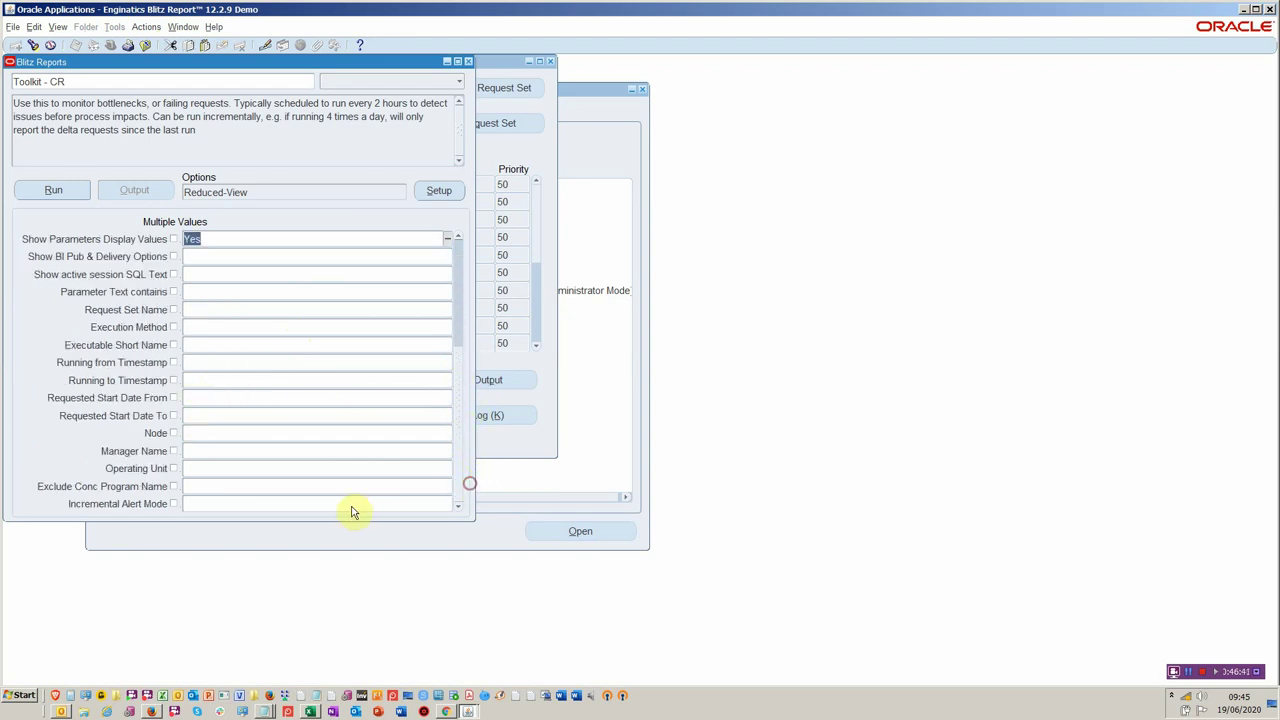
pyautogui.click(345, 506)
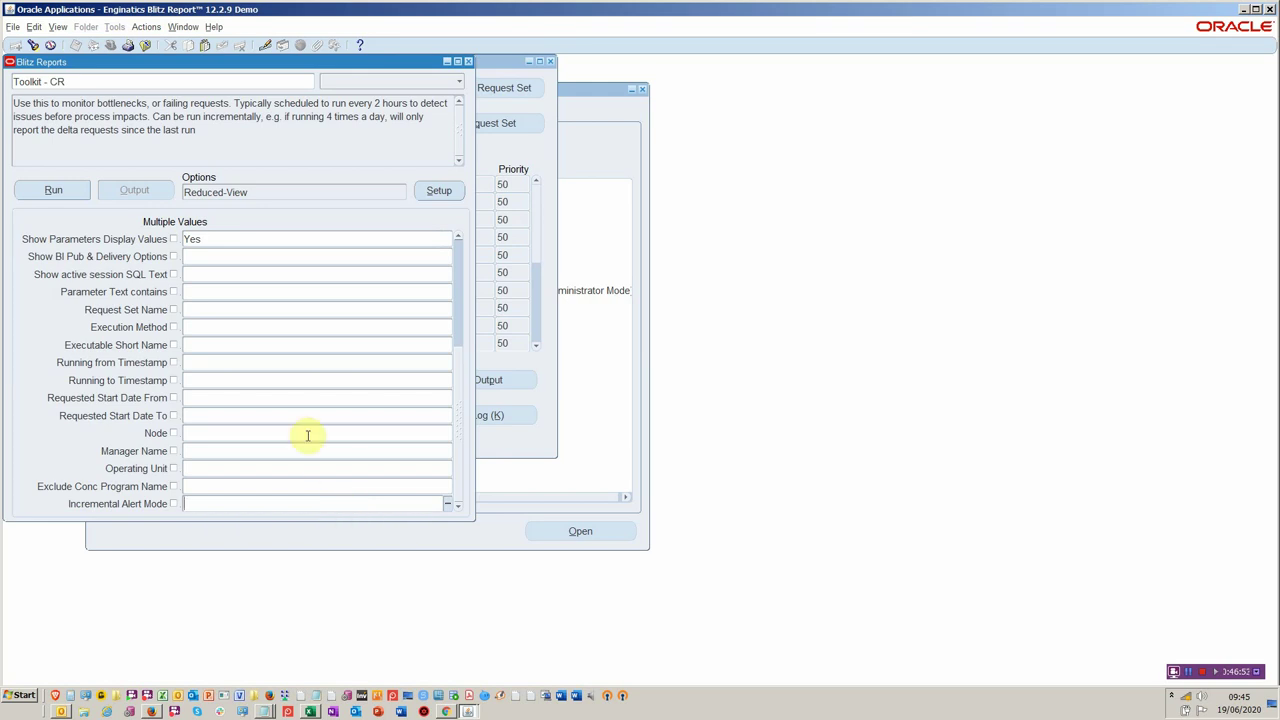
pyautogui.click(84, 196)
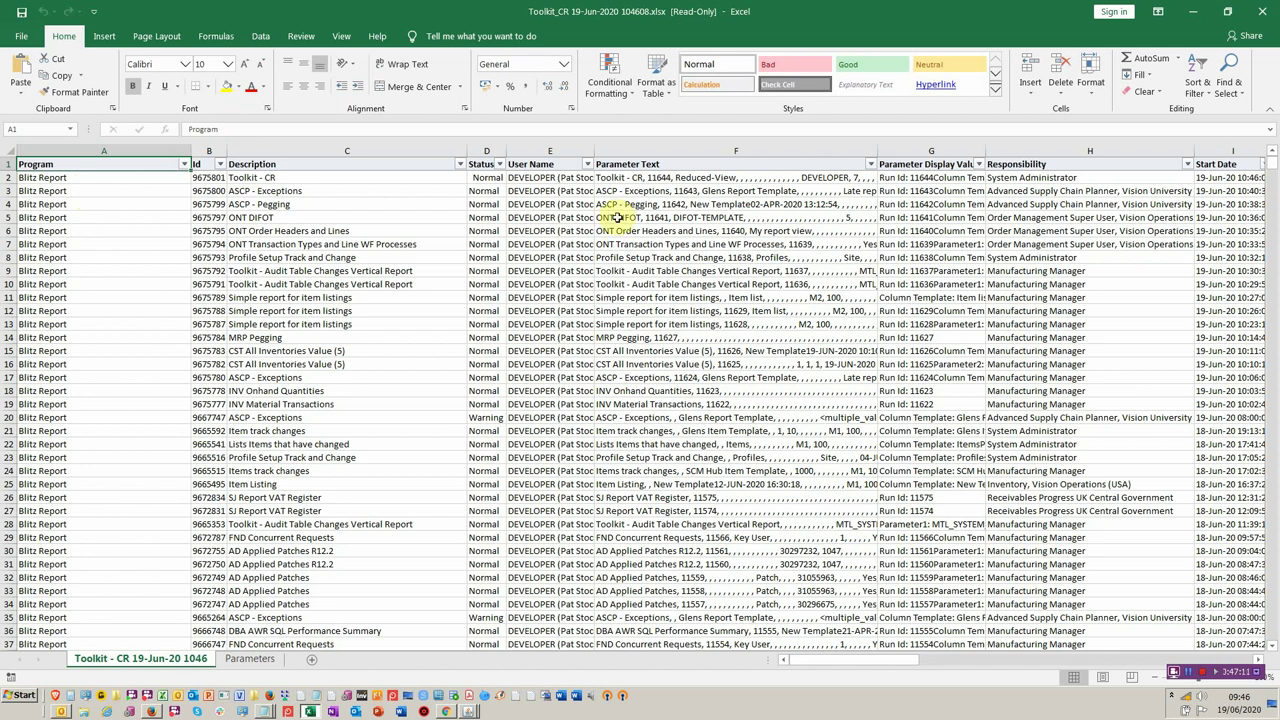
# In the Excel output, examine the Toolkit - CR request's ID, description, status and neighbouring columns
pyautogui.click(323, 177)
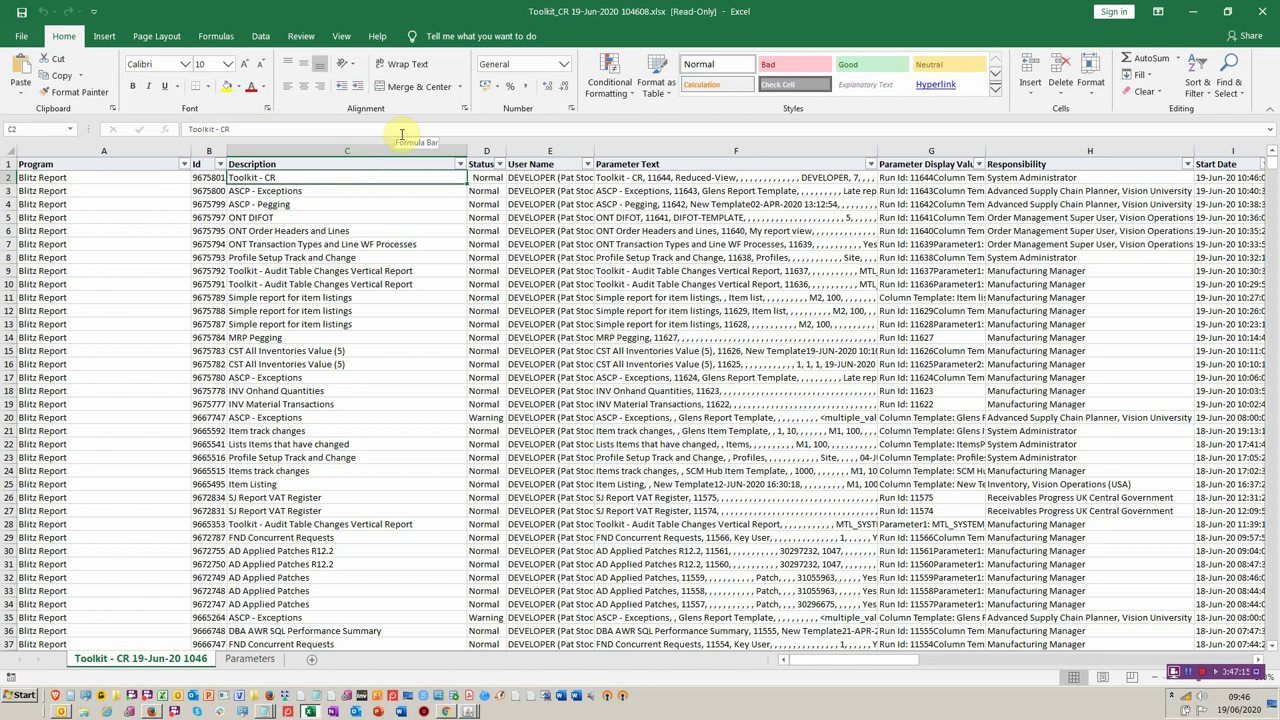
pyautogui.press('Right')
pyautogui.press('Right')
pyautogui.press('Right')
pyautogui.press('Left')
pyautogui.press('Left')
pyautogui.press('Left')
pyautogui.press('Left')
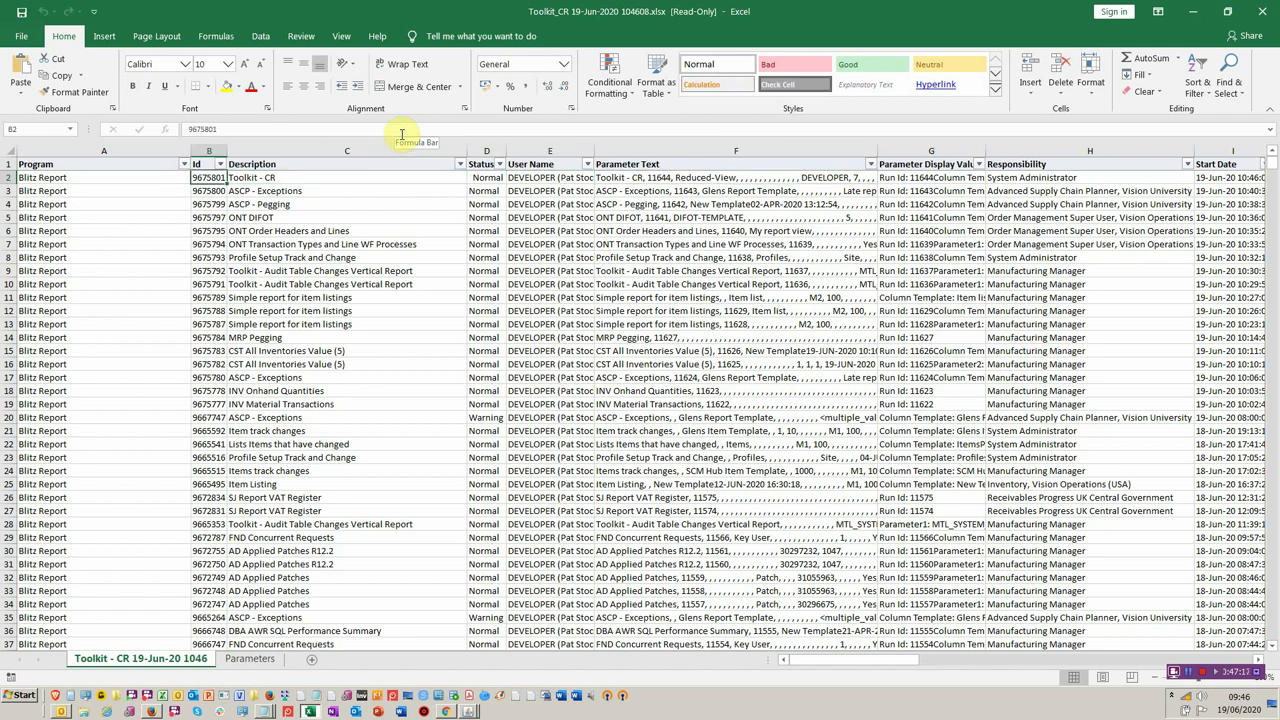
pyautogui.press('Right')
pyautogui.press('Right')
# Examine the status, parameter text and responsibility of the ONT Order Headers and Lines request in the Excel output
pyautogui.press('Down')
pyautogui.press('Down')
pyautogui.press('Down')
pyautogui.press('Down')
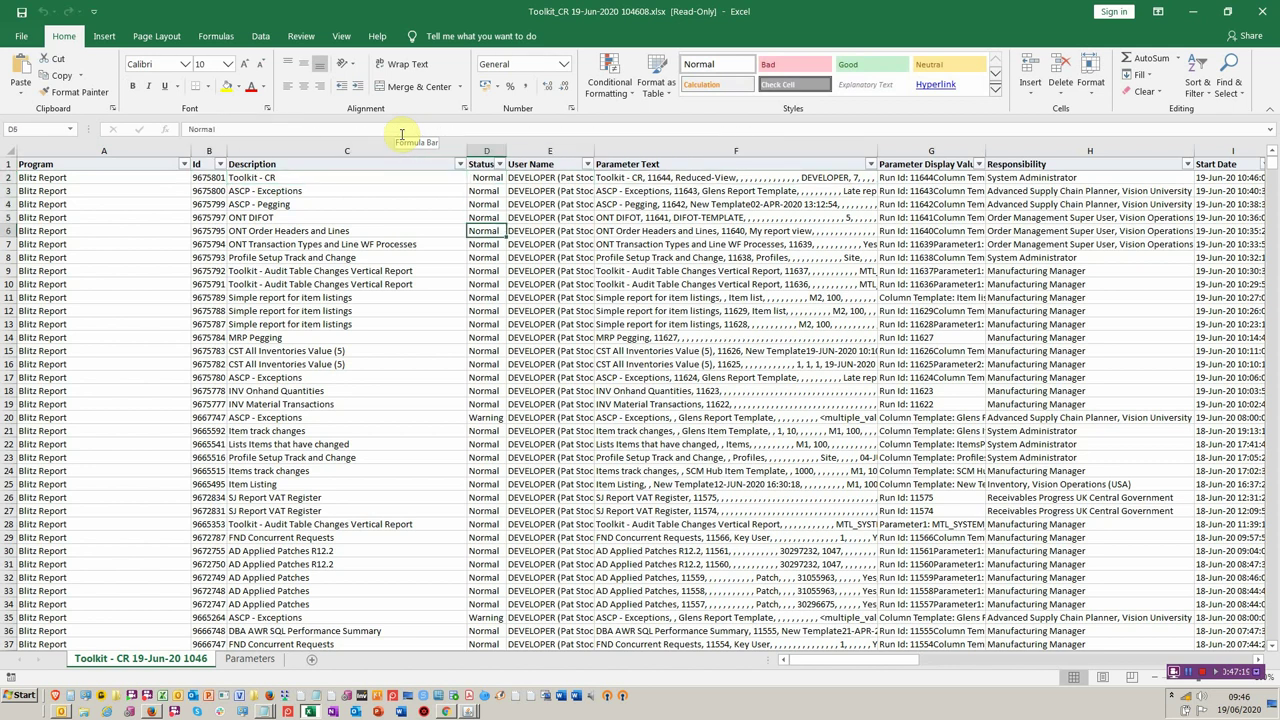
pyautogui.press('Right')
pyautogui.press('Right')
pyautogui.press('Right')
pyautogui.press('Right')
pyautogui.press('Left')
pyautogui.press('Left')
pyautogui.press('Left')
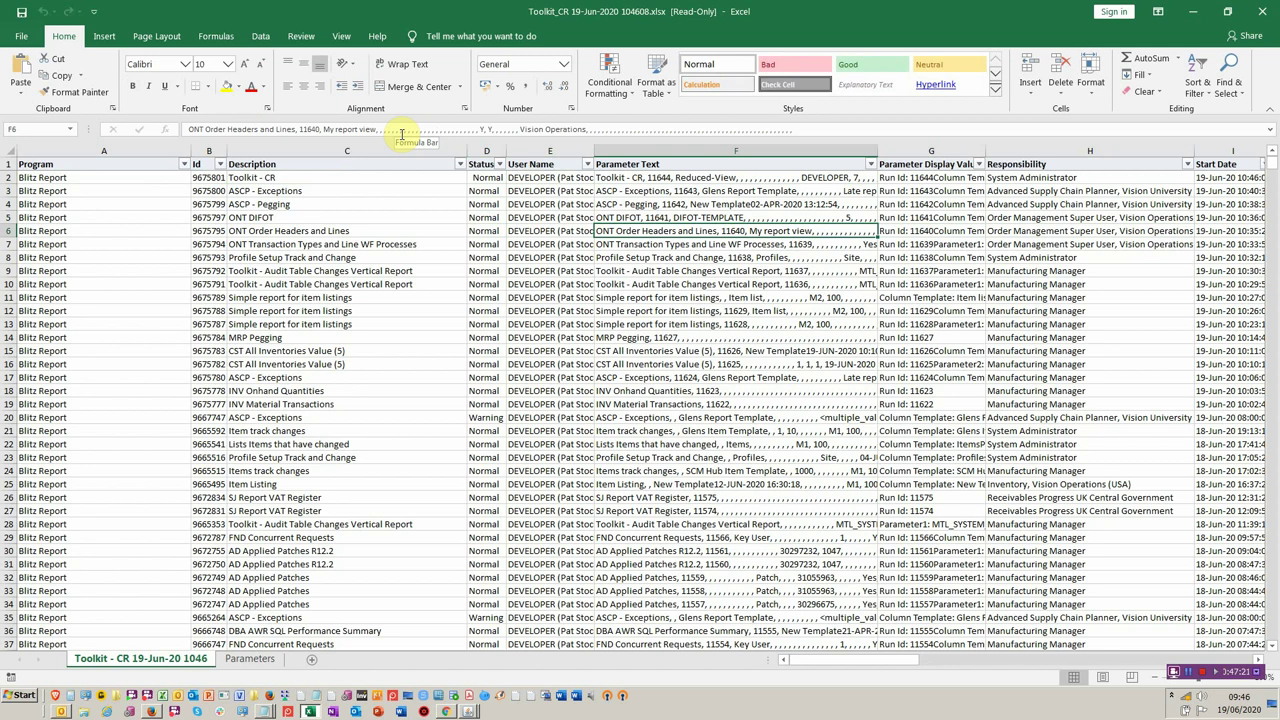
pyautogui.press('Right')
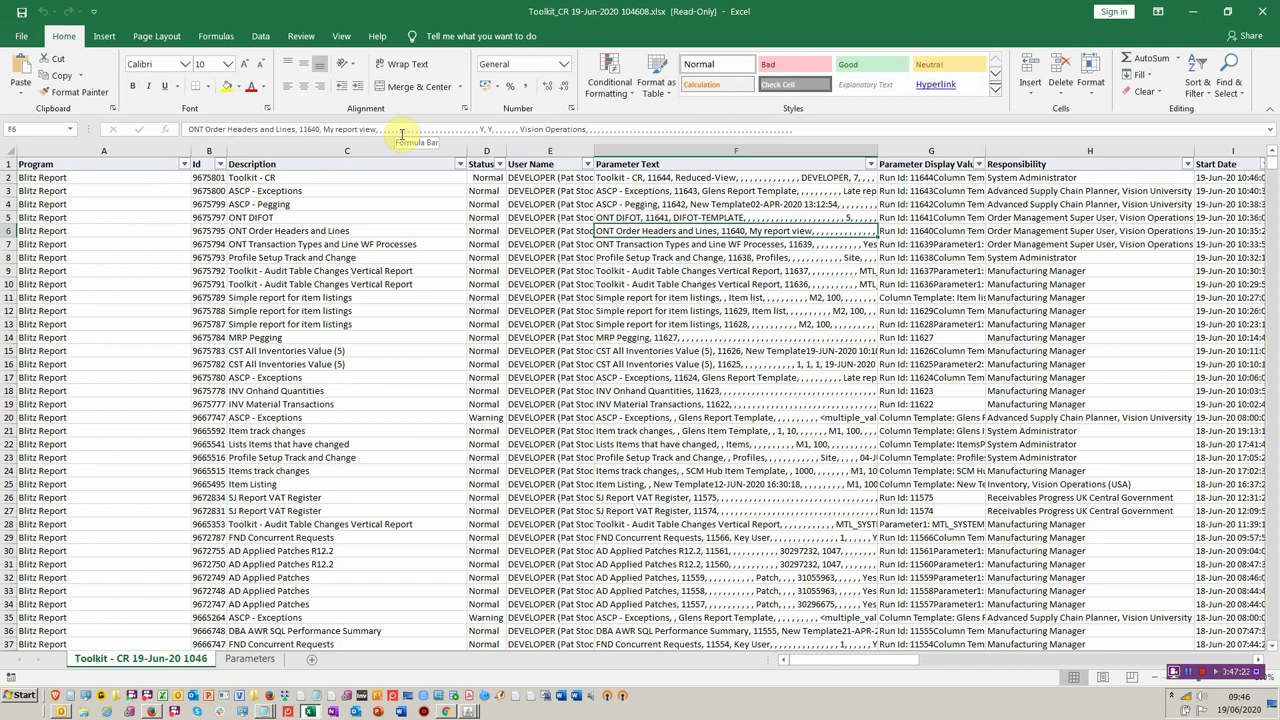
# Fit the Parameter Display Values column to its contents and compare it with Parameter Text for the Toolkit - Audit Table Changes Vertical Report and other requests
pyautogui.doubleClick(985, 151)
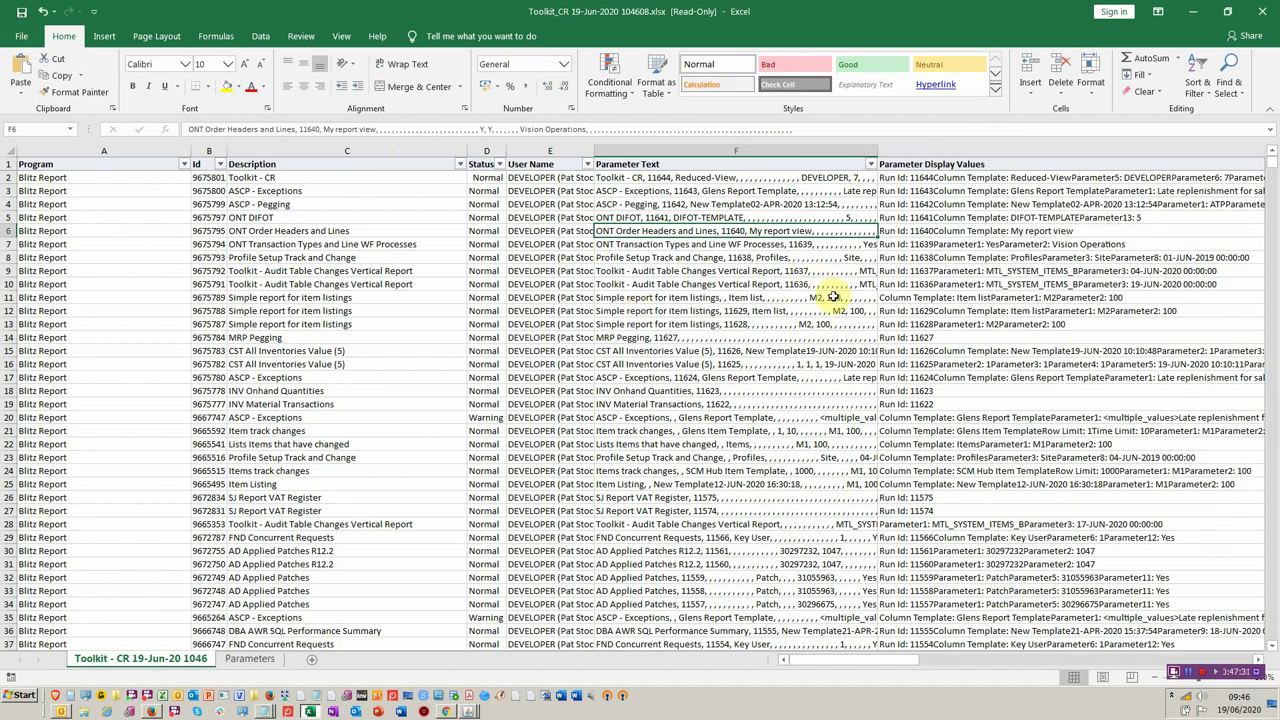
pyautogui.click(985, 272)
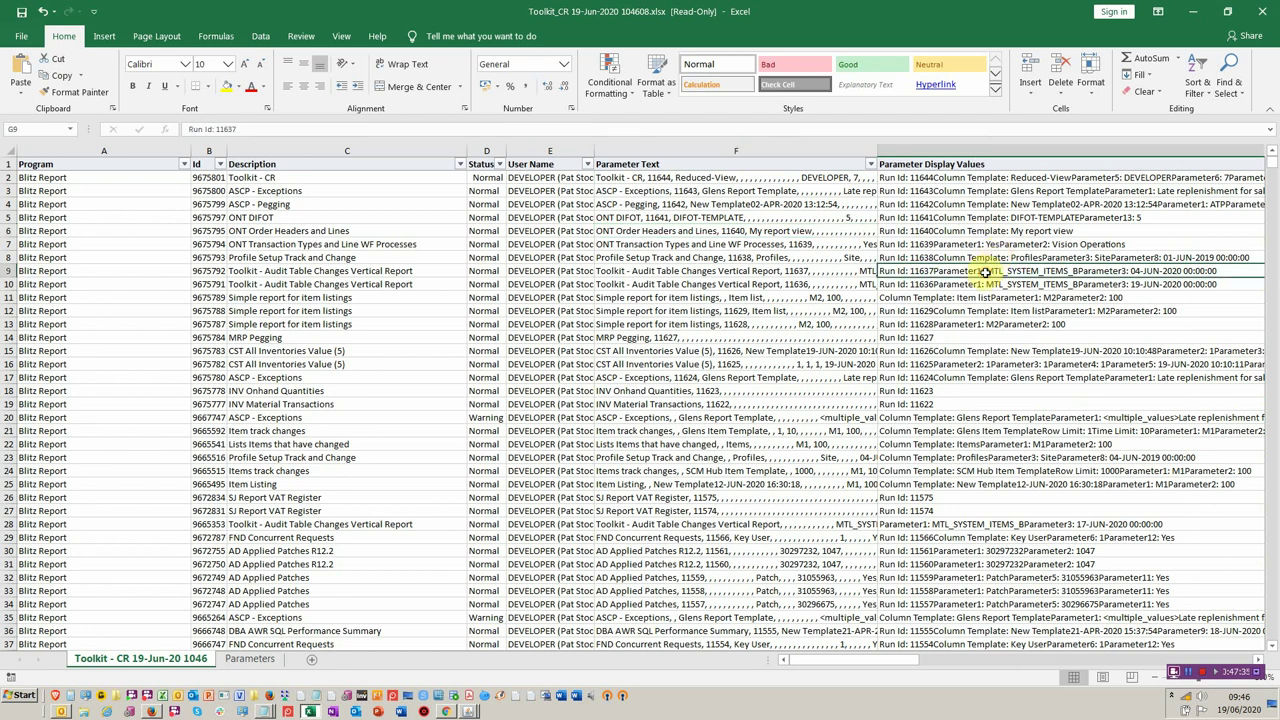
pyautogui.click(809, 272)
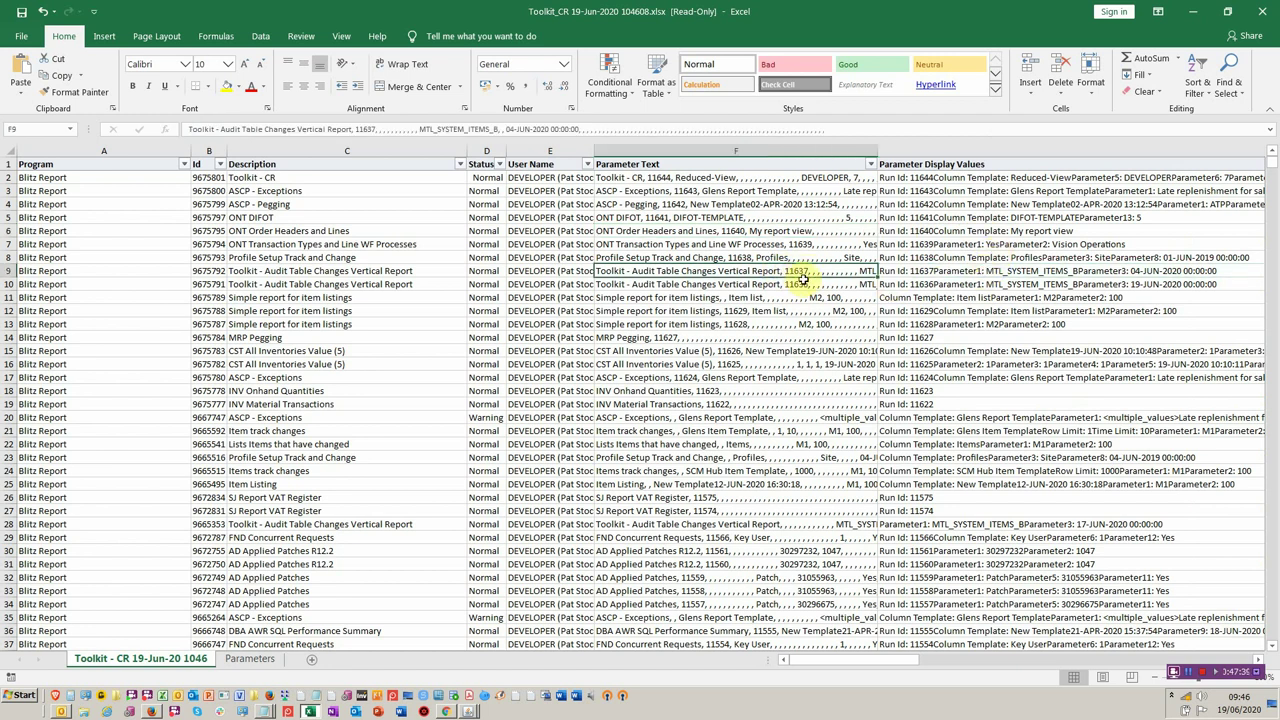
pyautogui.click(957, 275)
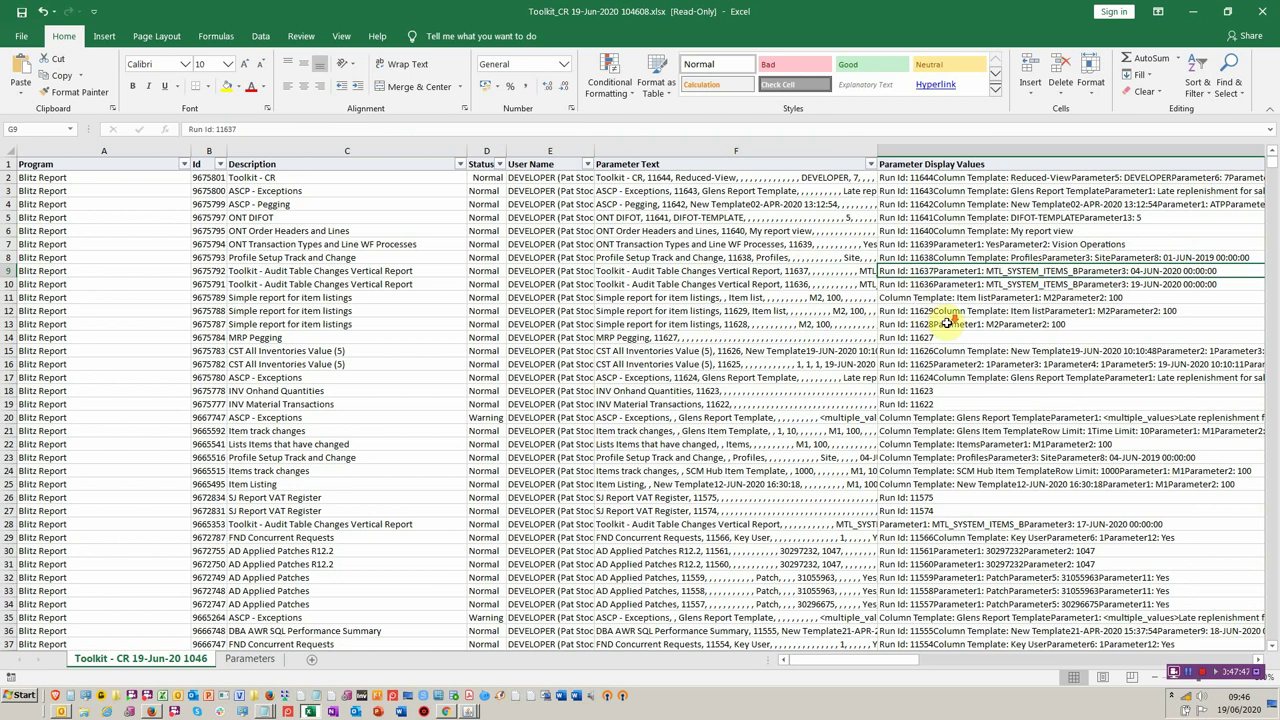
pyautogui.scroll(-3, 946, 323)
pyautogui.scroll(-4, 945, 323)
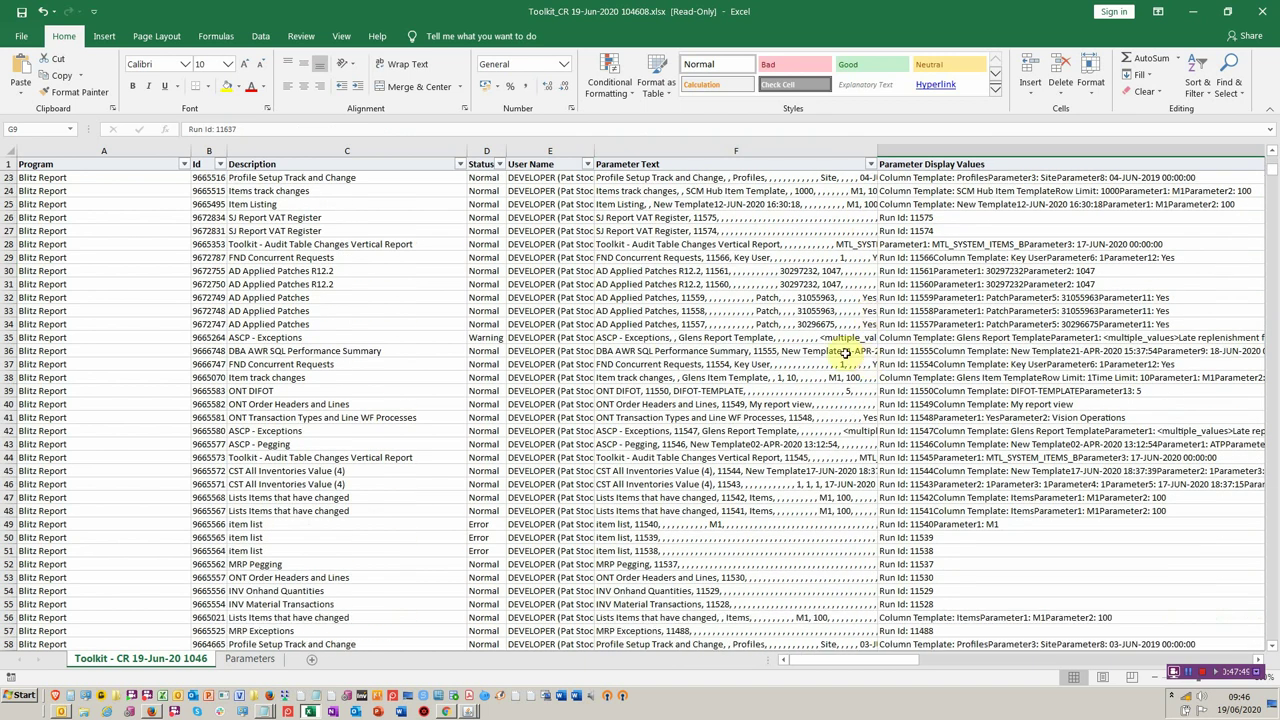
pyautogui.scroll(-3, 838, 347)
pyautogui.scroll(-10, 838, 347)
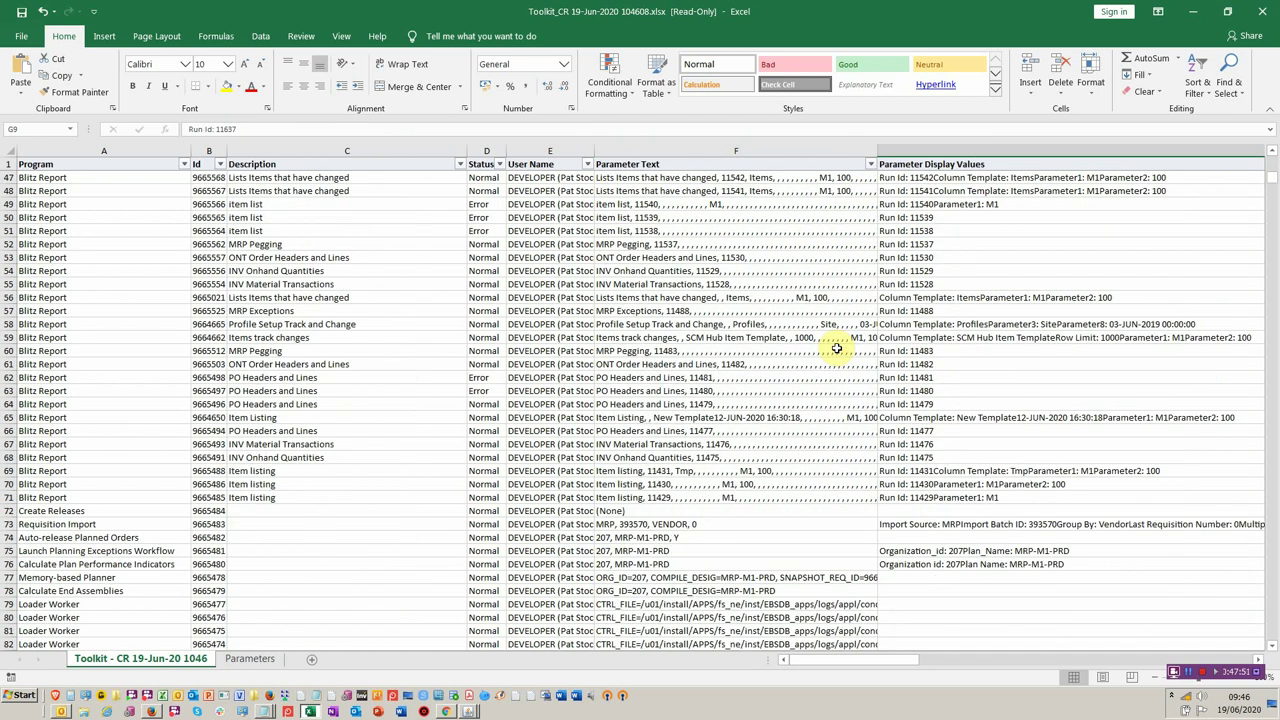
pyautogui.scroll(20, 836, 349)
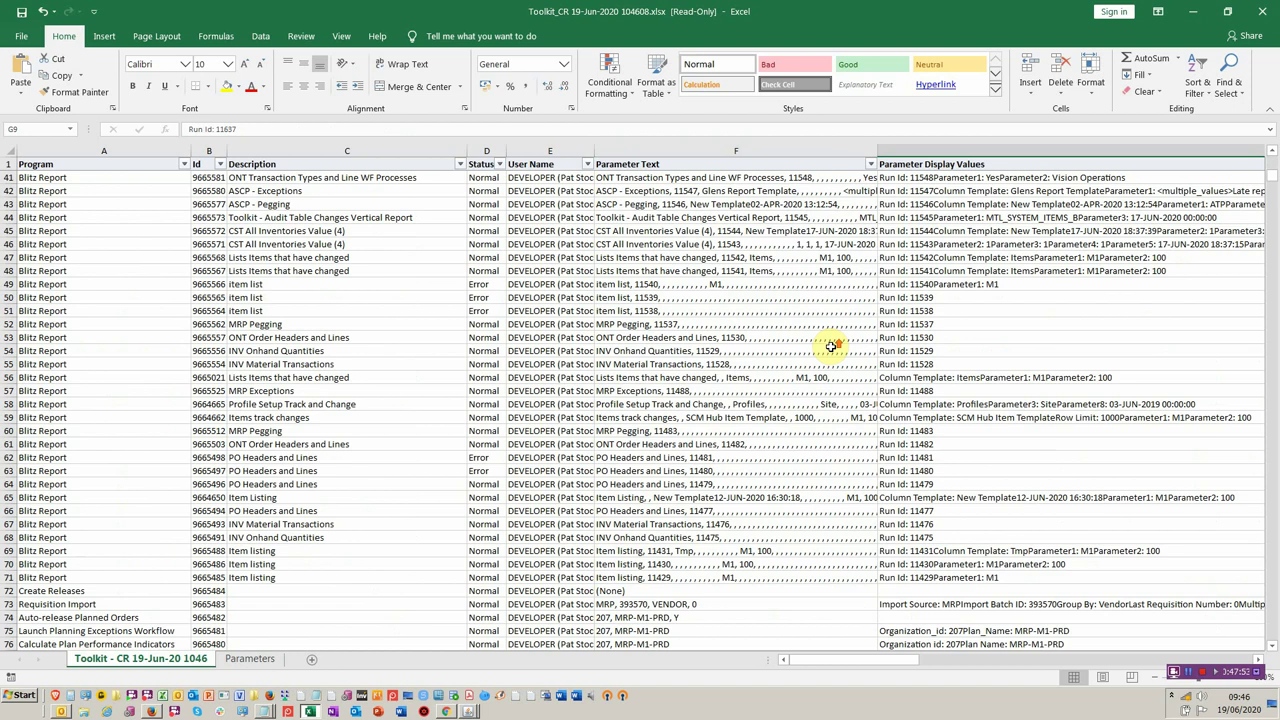
# Filter the Program column to show only the Planning Data Pull requests
pyautogui.click(179, 153)
pyautogui.click(184, 164)
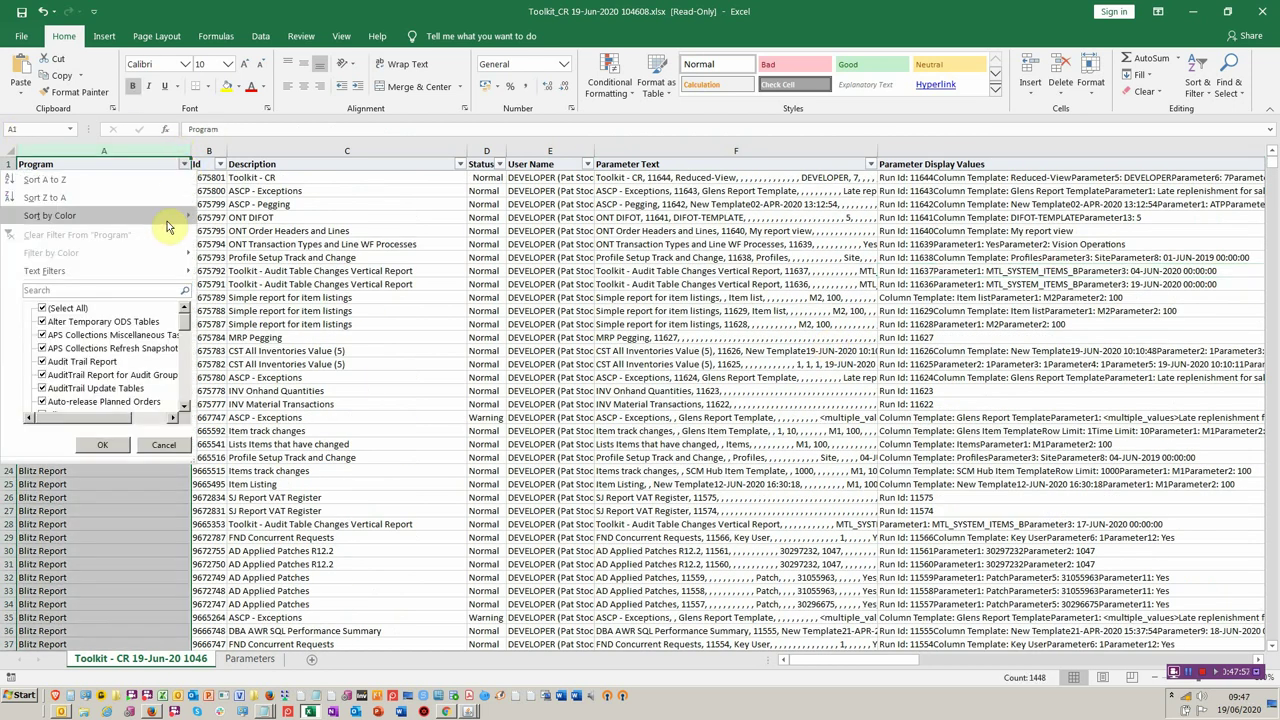
pyautogui.scroll(-3, 187, 330)
pyautogui.scroll(-6, 186, 330)
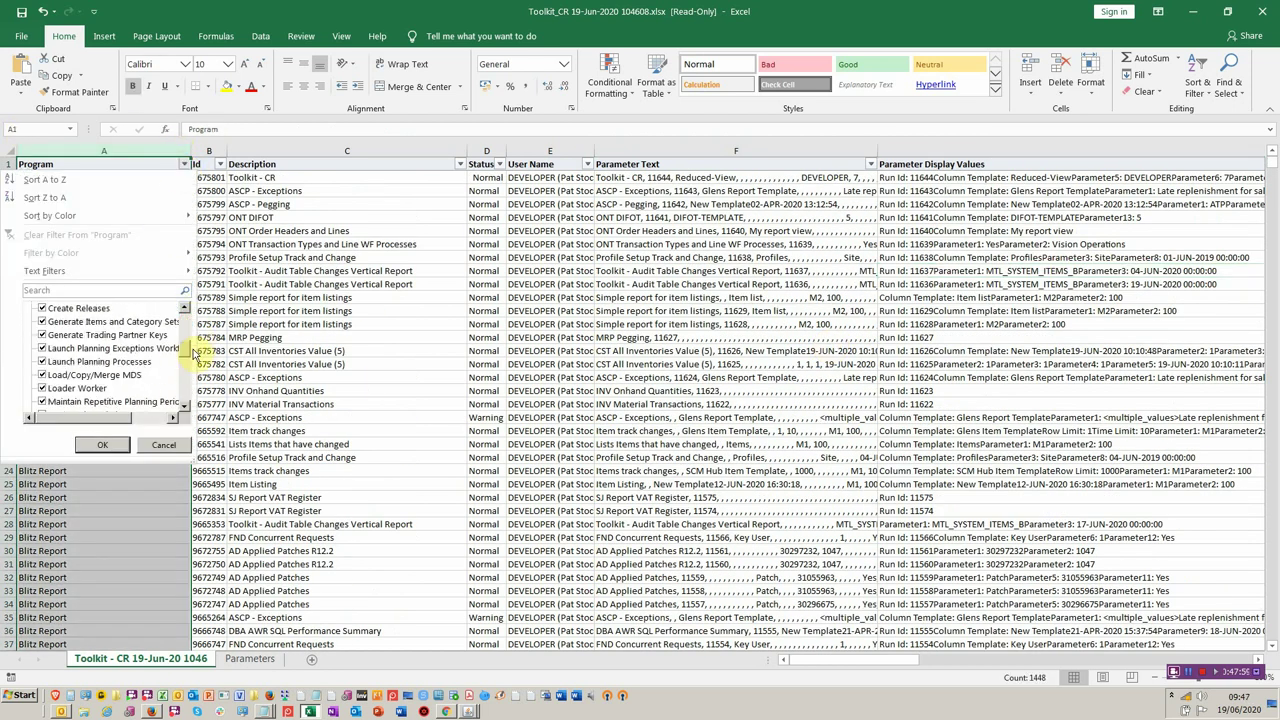
pyautogui.scroll(10, 182, 330)
pyautogui.click(52, 308)
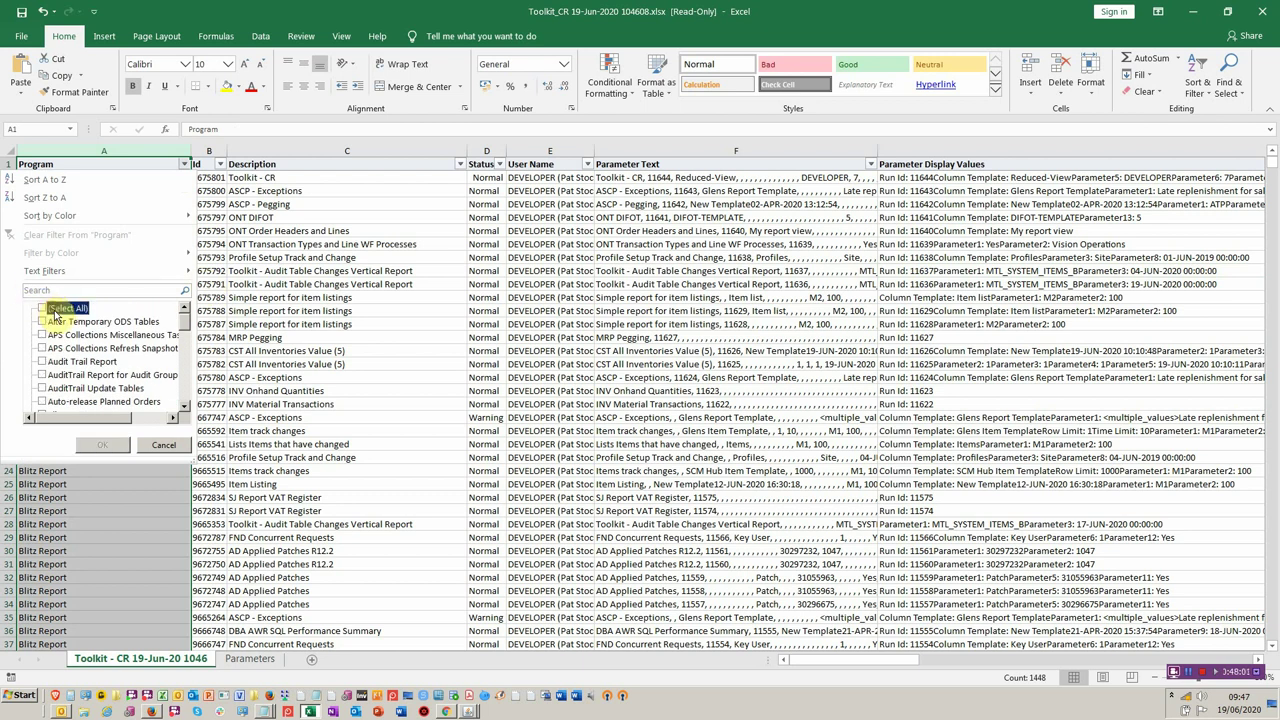
pyautogui.scroll(-5, 110, 333)
pyautogui.scroll(3, 115, 333)
pyautogui.scroll(-8, 115, 333)
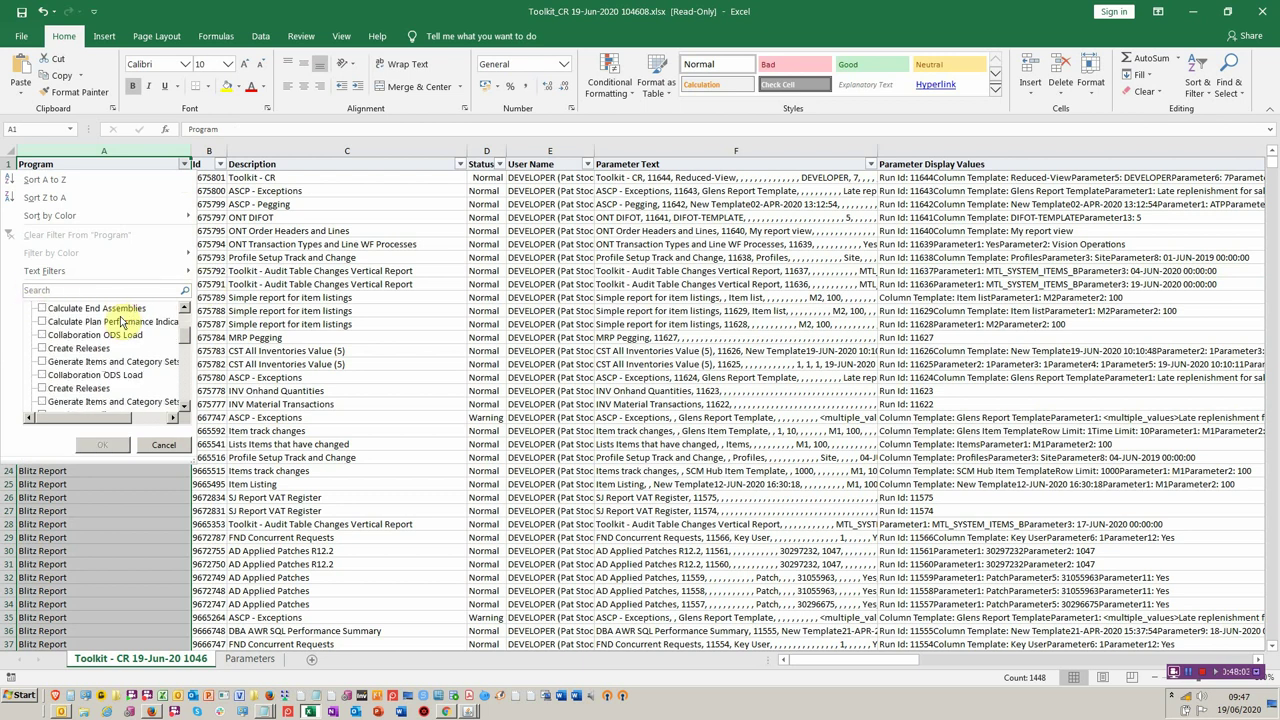
pyautogui.scroll(-8, 110, 336)
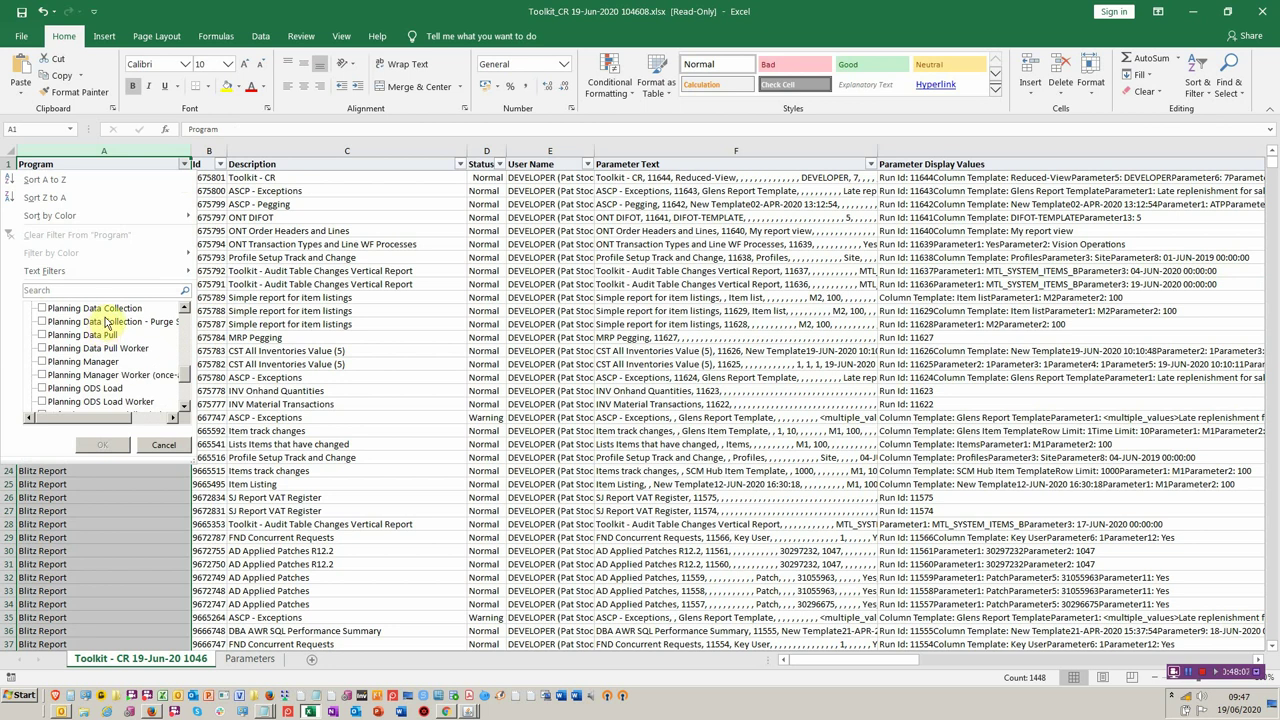
pyautogui.click(108, 335)
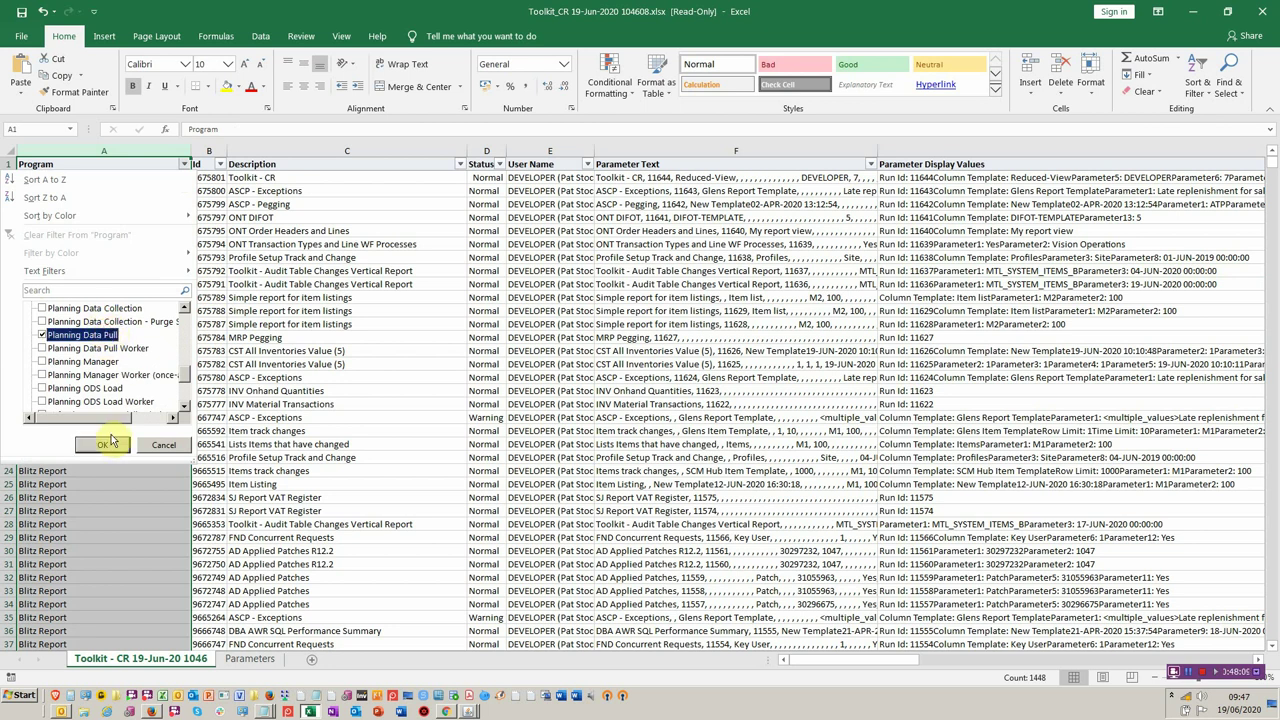
pyautogui.click(108, 443)
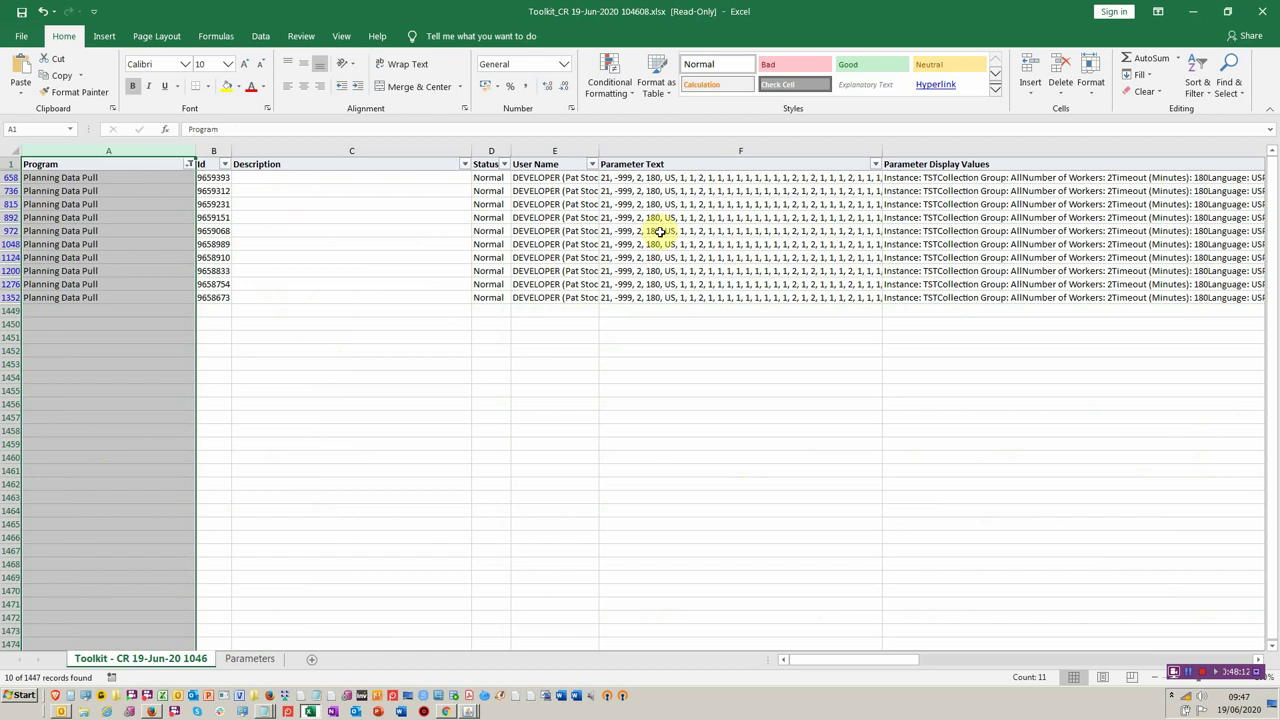
# Compare the first Planning Data Pull request's parameter text with its display values, and wrap the text in its Parameter Display Values cell
pyautogui.click(710, 190)
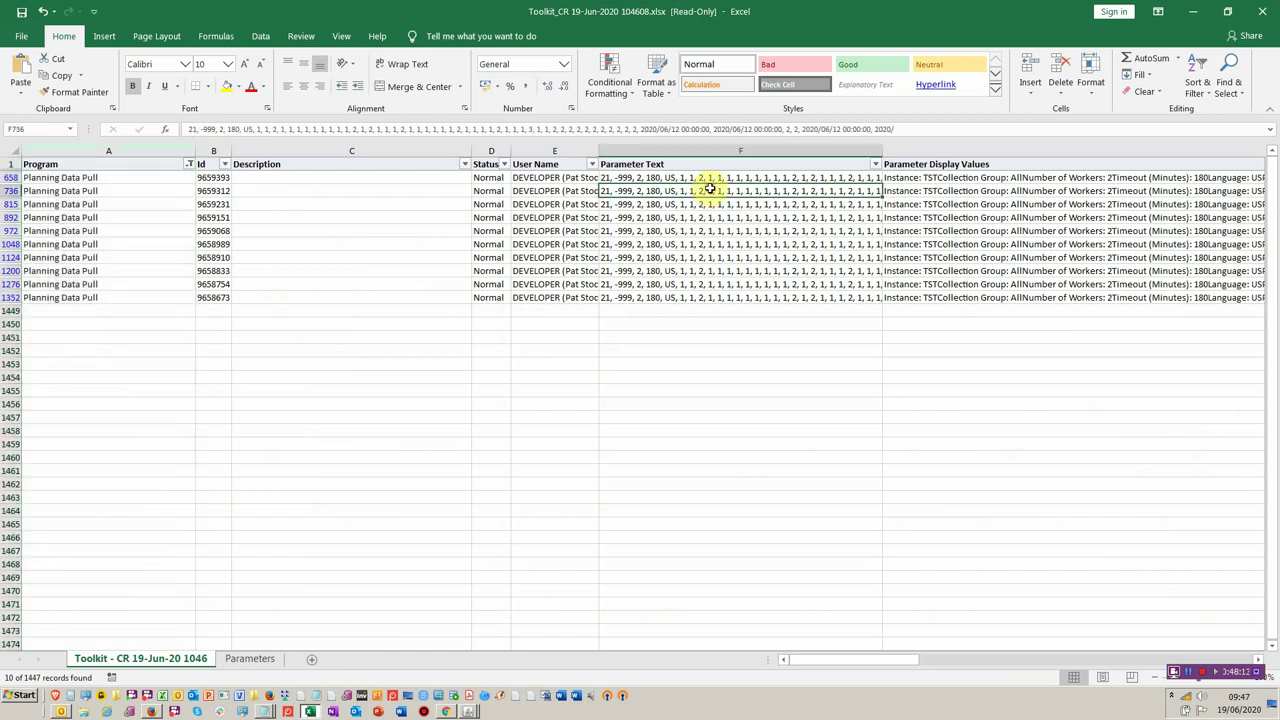
pyautogui.click(931, 180)
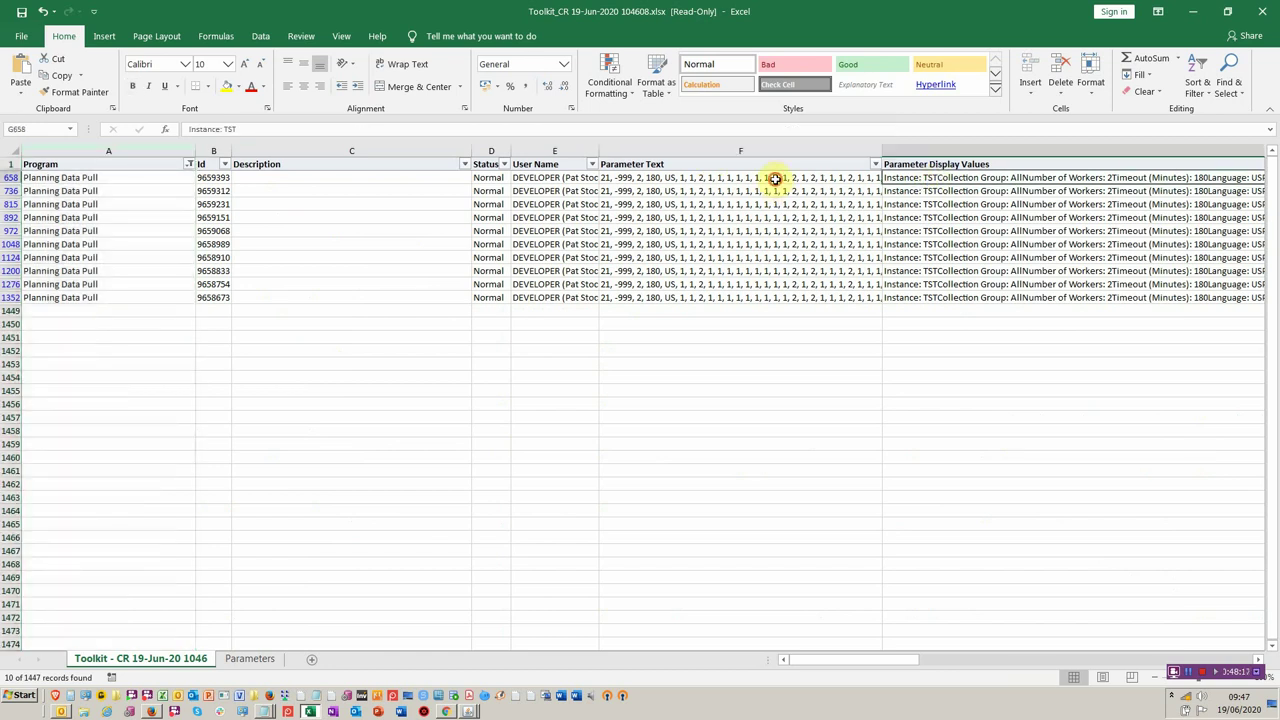
pyautogui.click(772, 178)
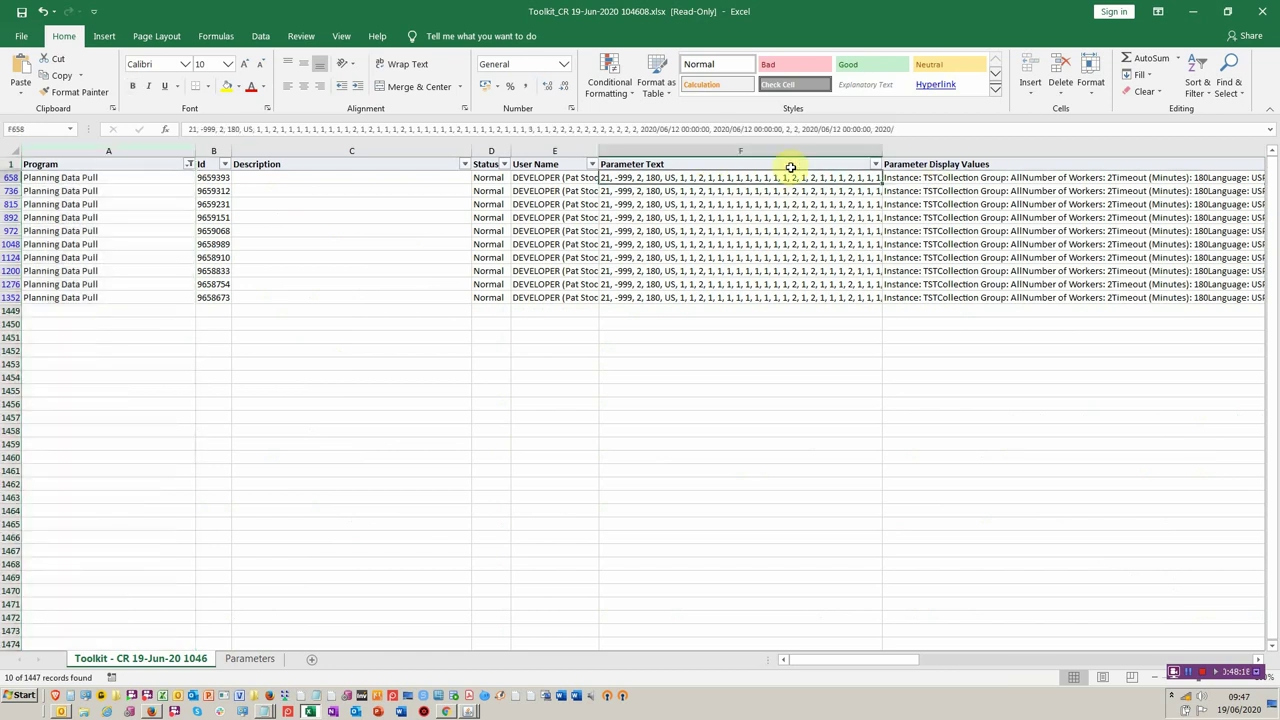
pyautogui.click(914, 177)
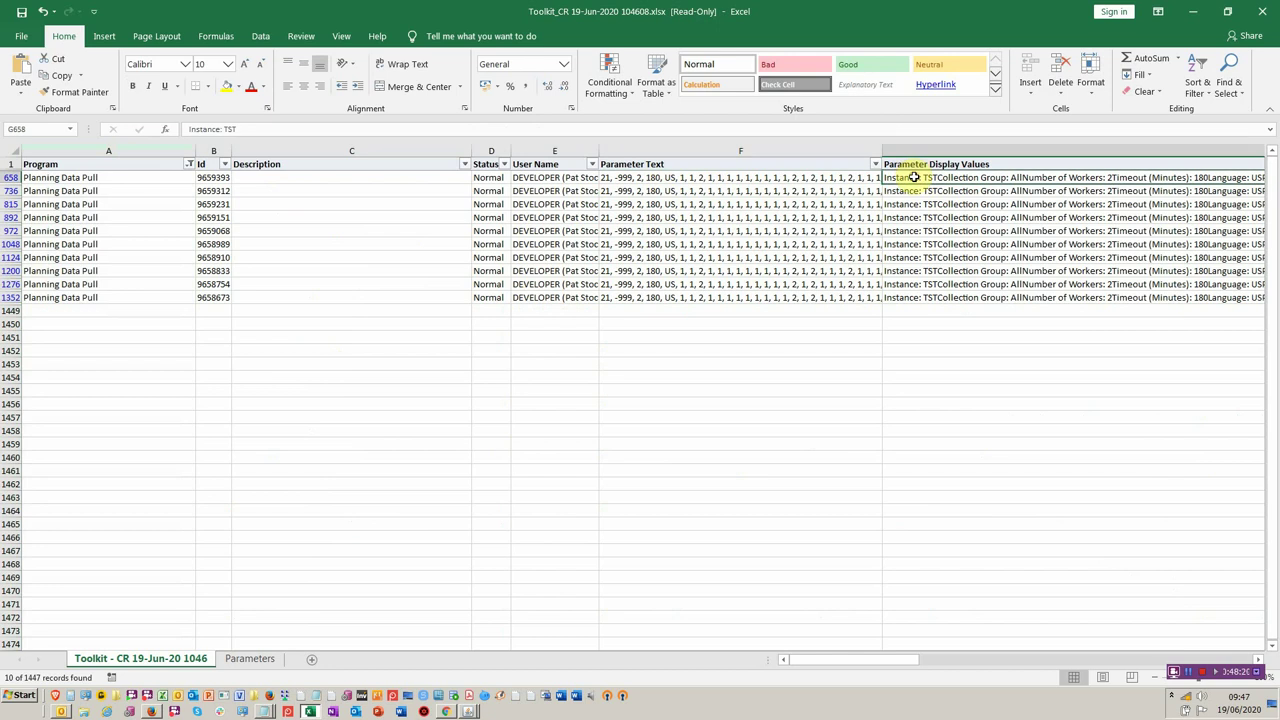
pyautogui.click(397, 66)
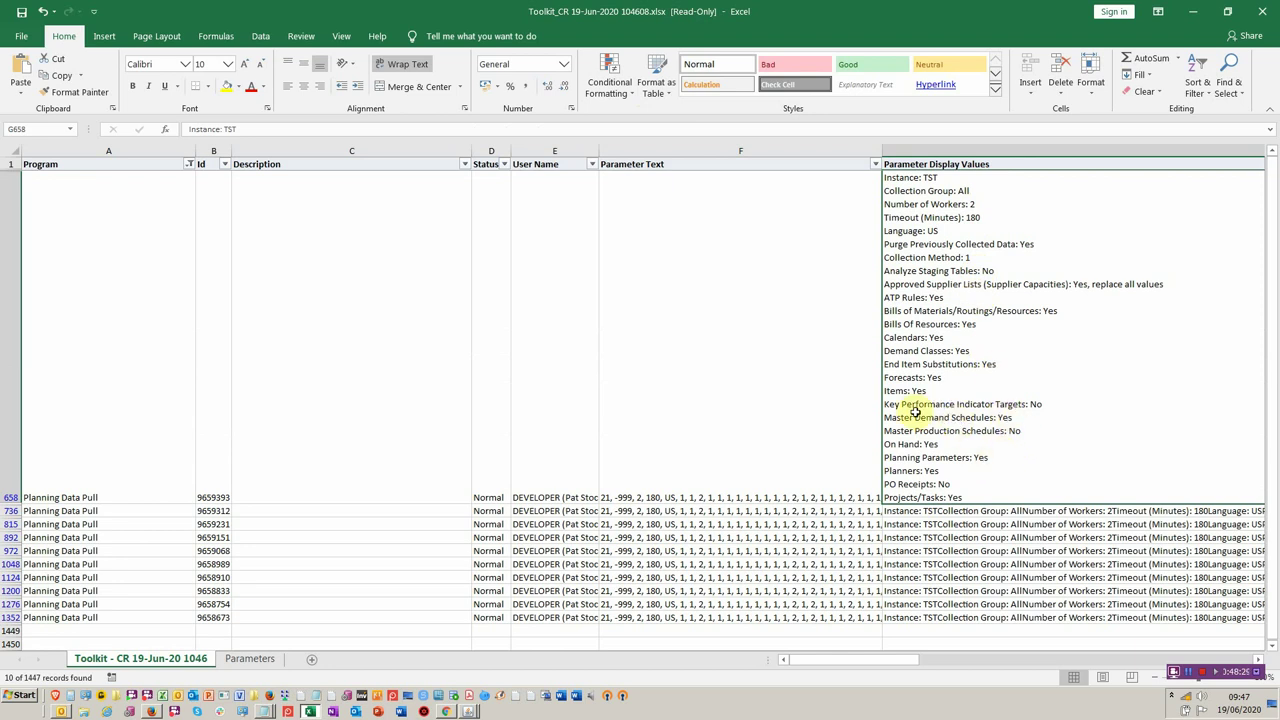
# Return to Oracle Applications, close the Toolkit - CR and requests windows, and switch to the Manufacturing Manager responsibility
pyautogui.hotkey('alt', 'Tab')
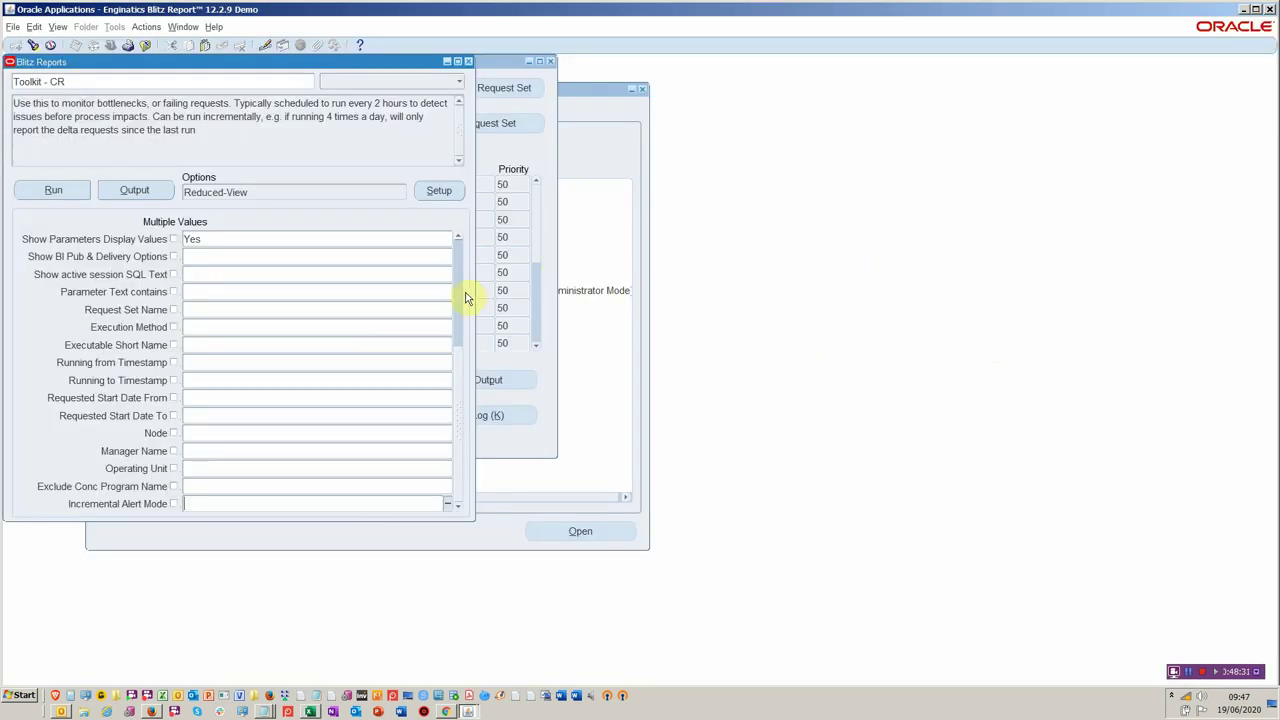
pyautogui.press('F4')
pyautogui.press('F4')
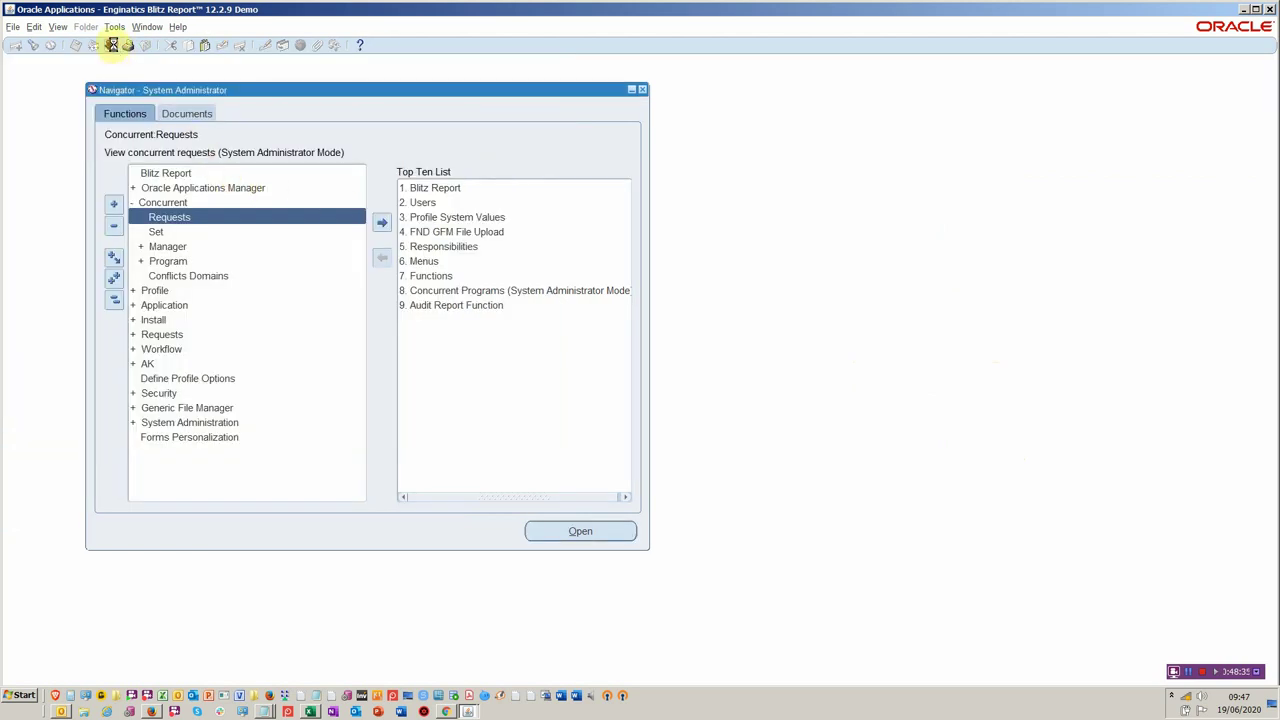
pyautogui.click(112, 45)
pyautogui.write('m%')
pyautogui.click(123, 183)
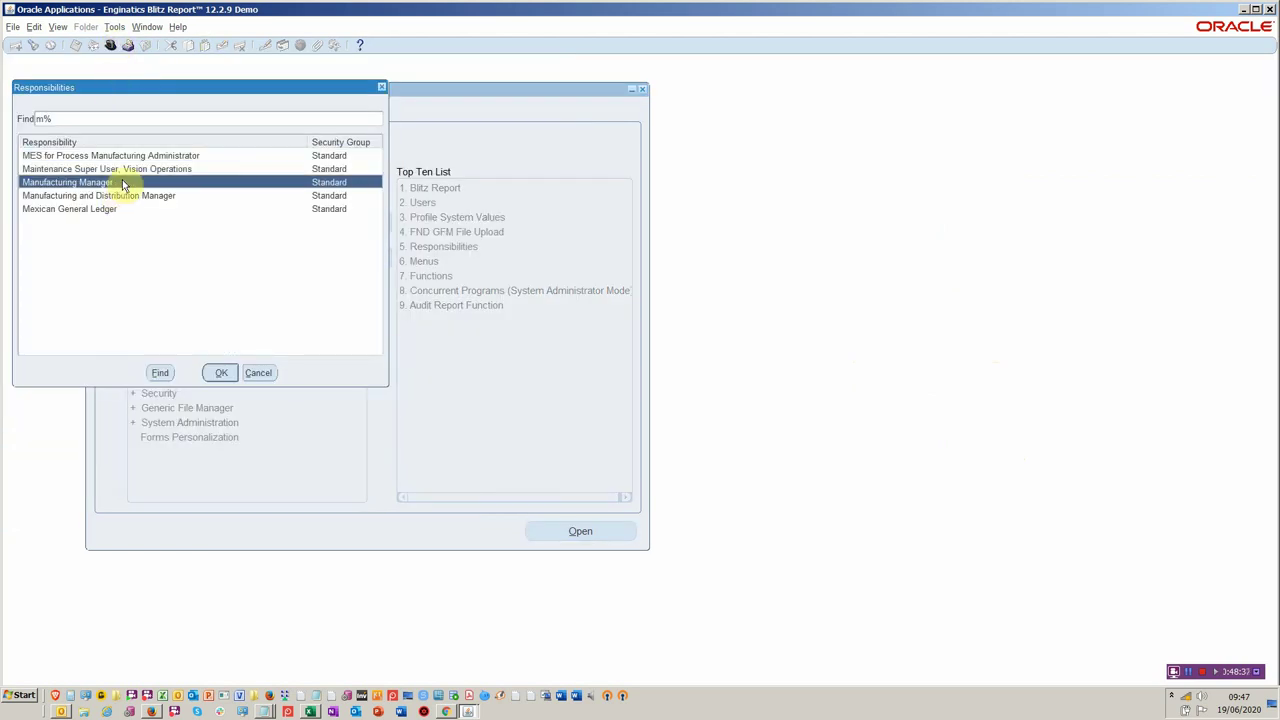
pyautogui.doubleClick(123, 183)
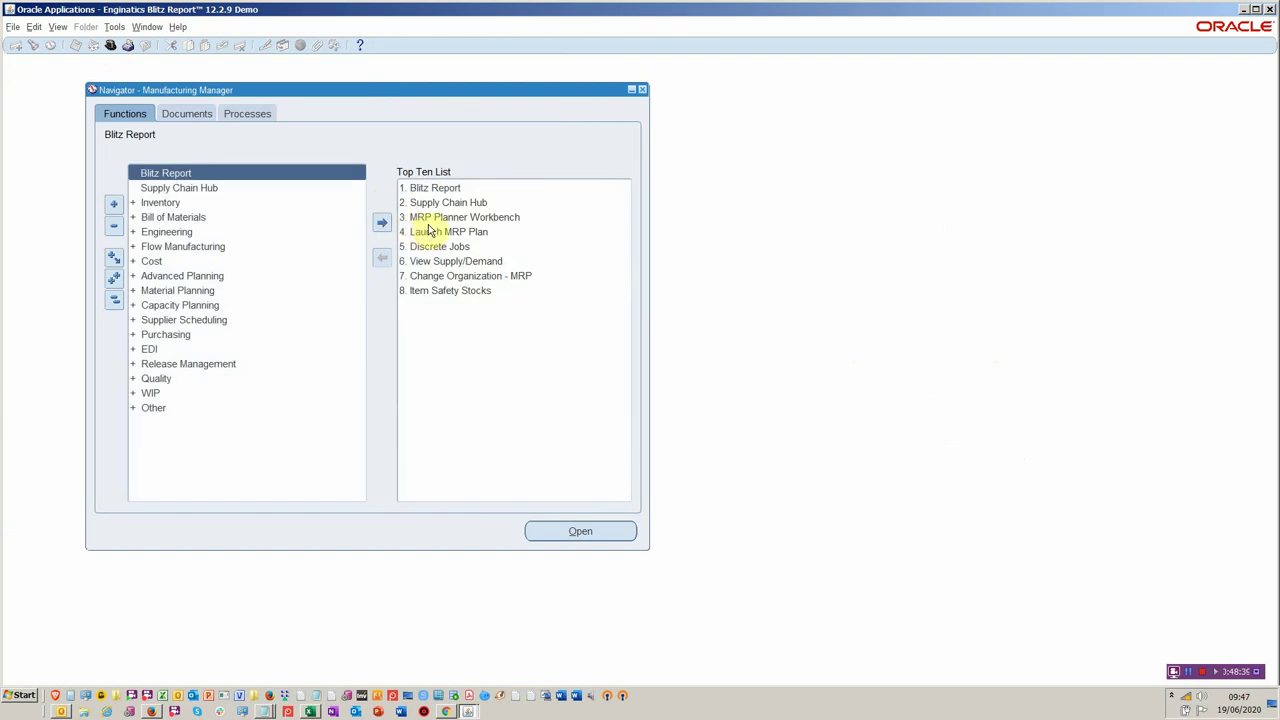
# Open Supply Chain Hub for organization M1
pyautogui.click(435, 202)
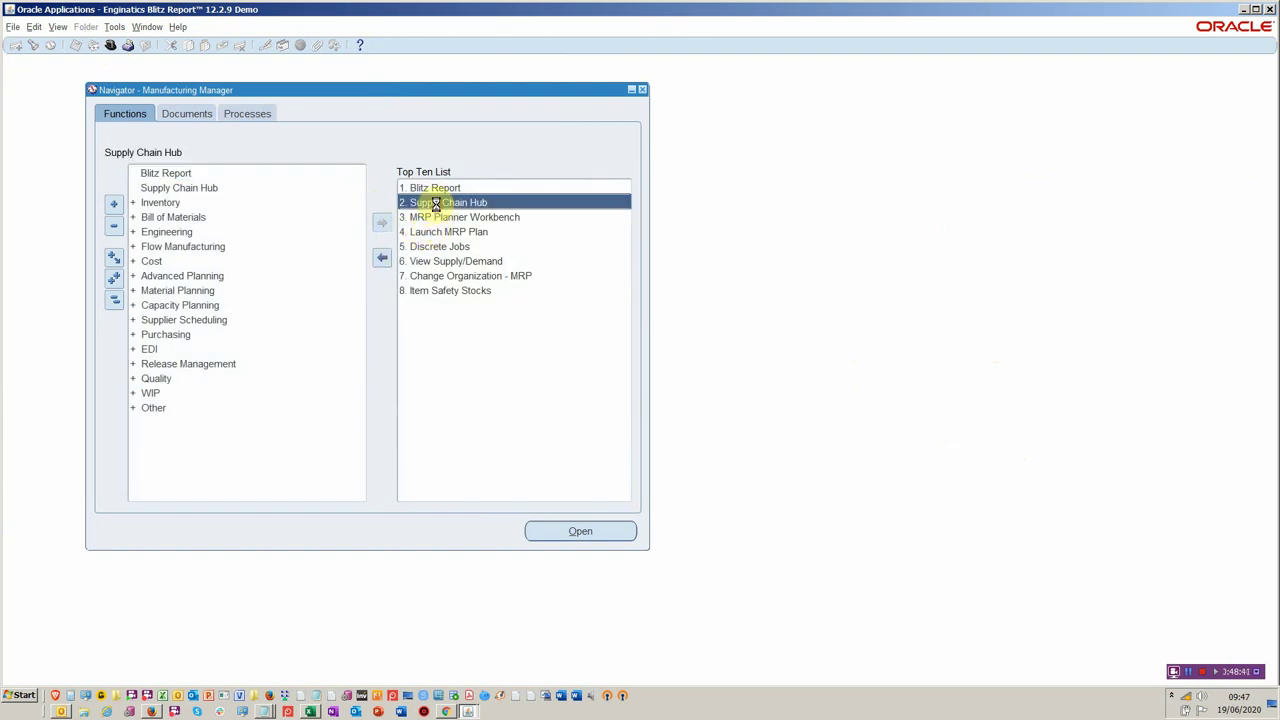
pyautogui.write('m%')
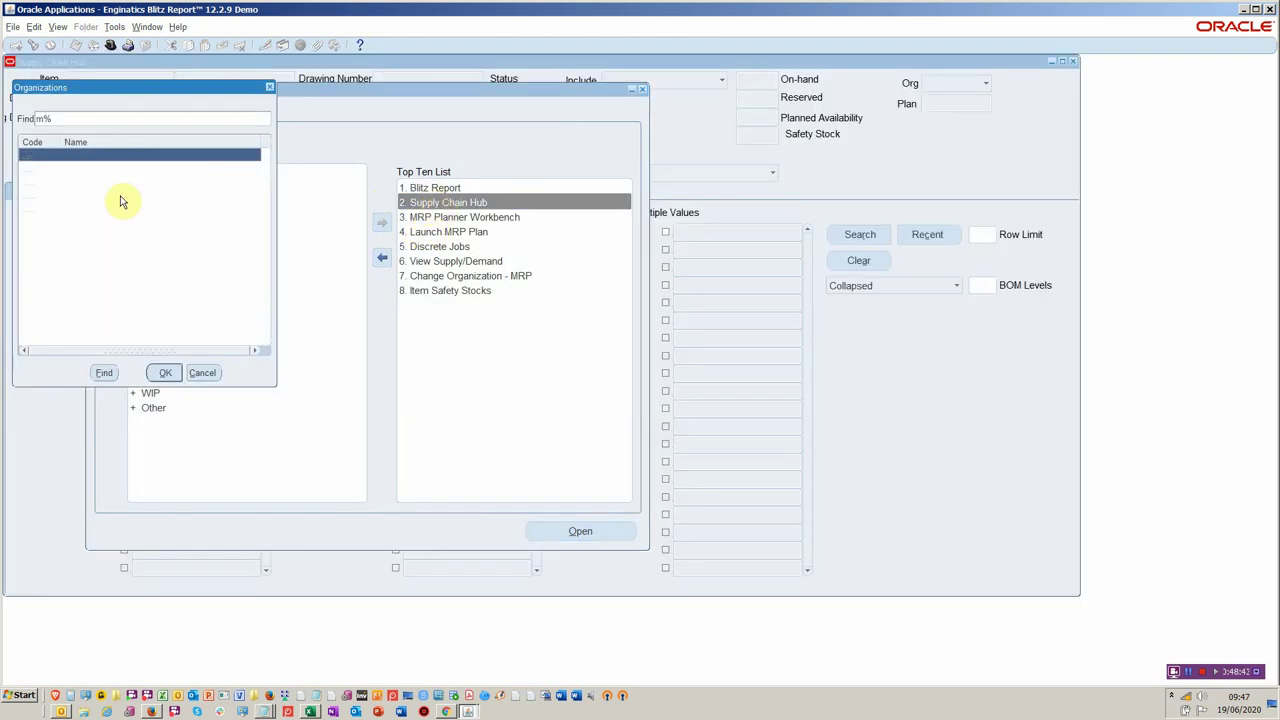
pyautogui.doubleClick(140, 157)
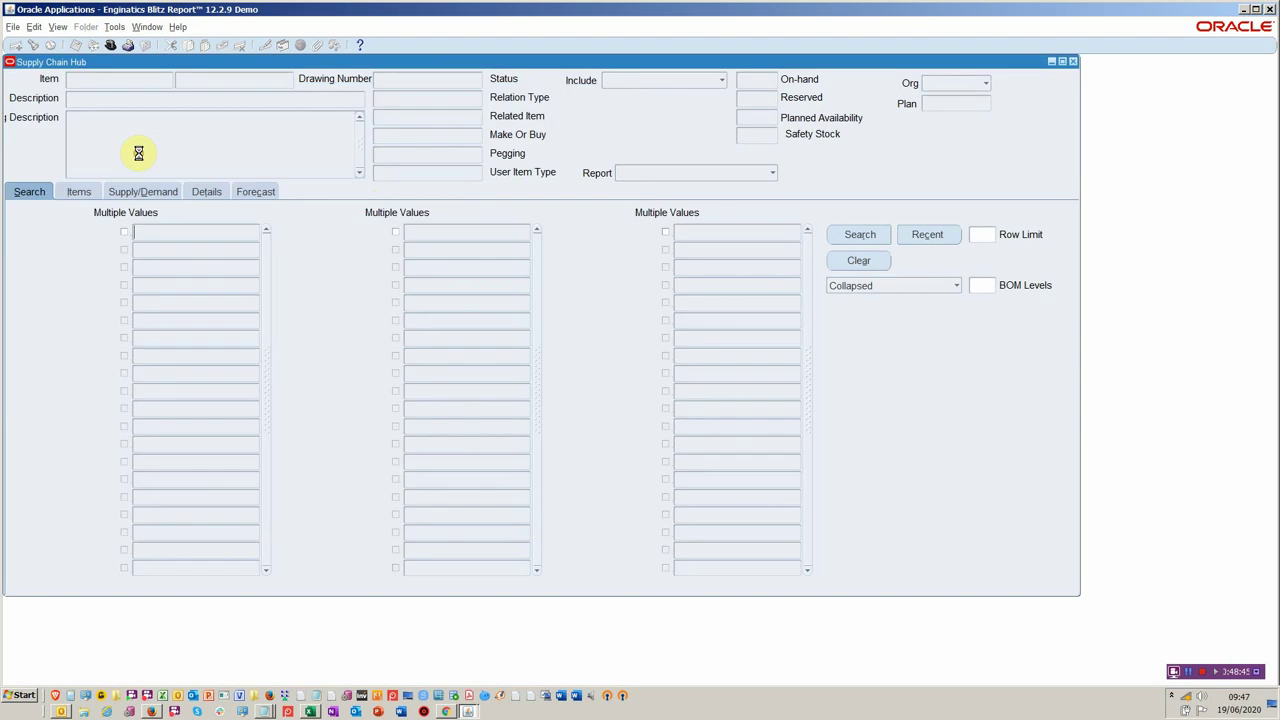
# Search for items with the Finished good item type excluded
pyautogui.click(230, 336)
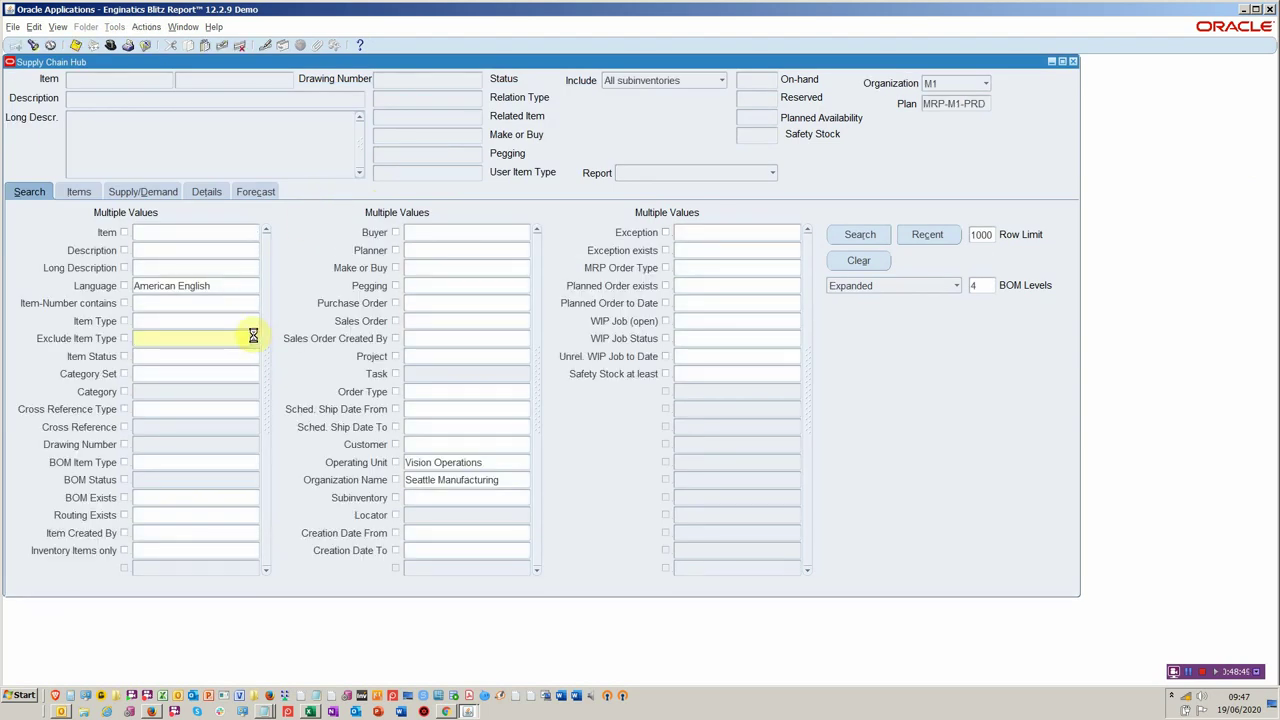
pyautogui.click(253, 336)
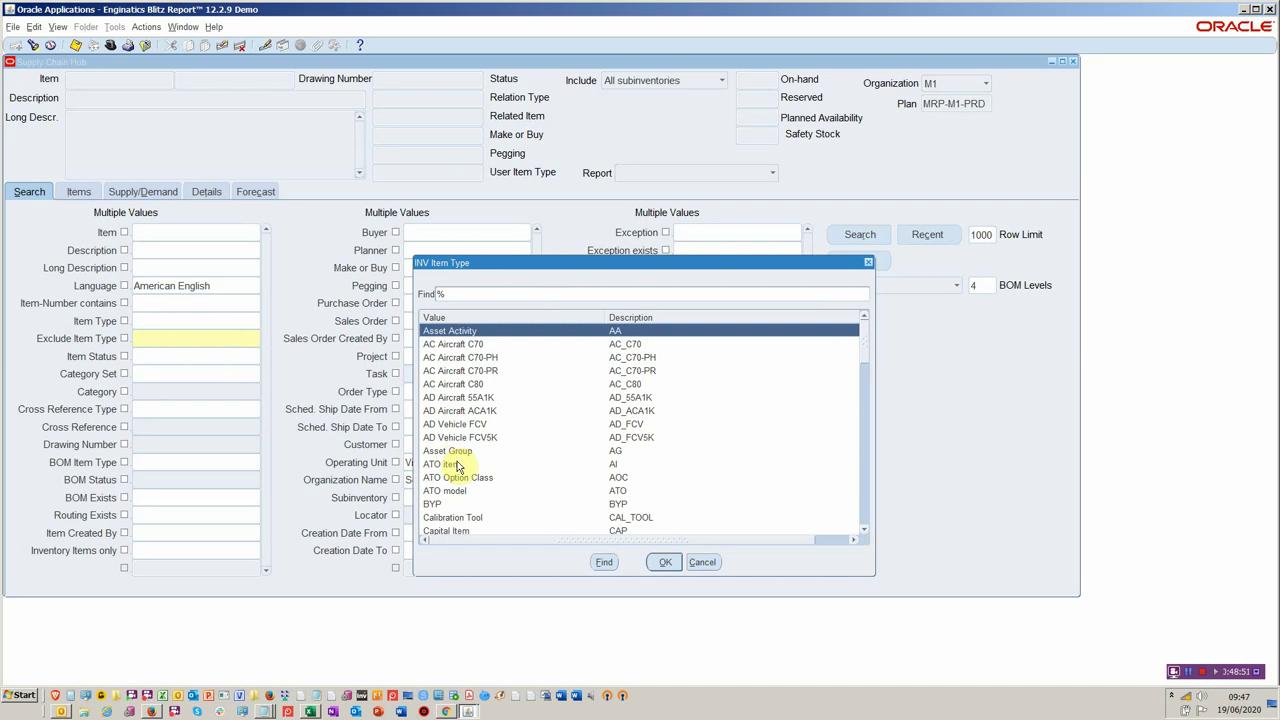
pyautogui.scroll(-3, 455, 467)
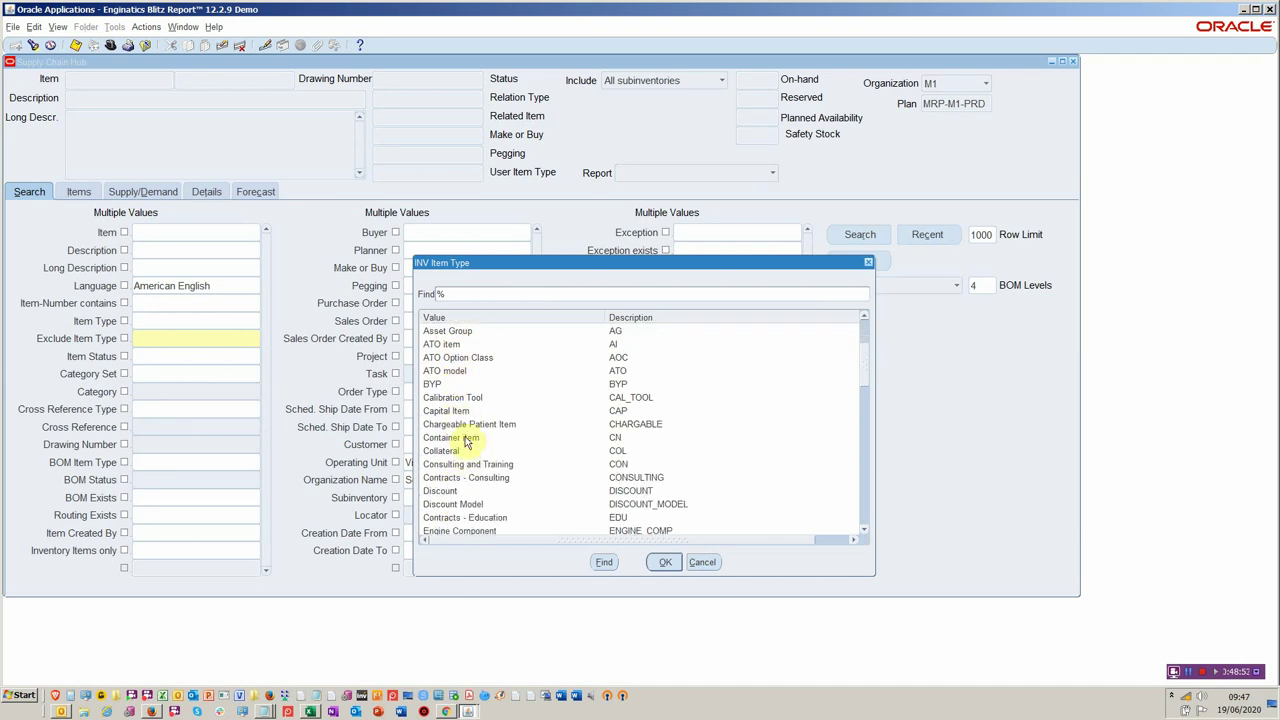
pyautogui.scroll(-4, 470, 436)
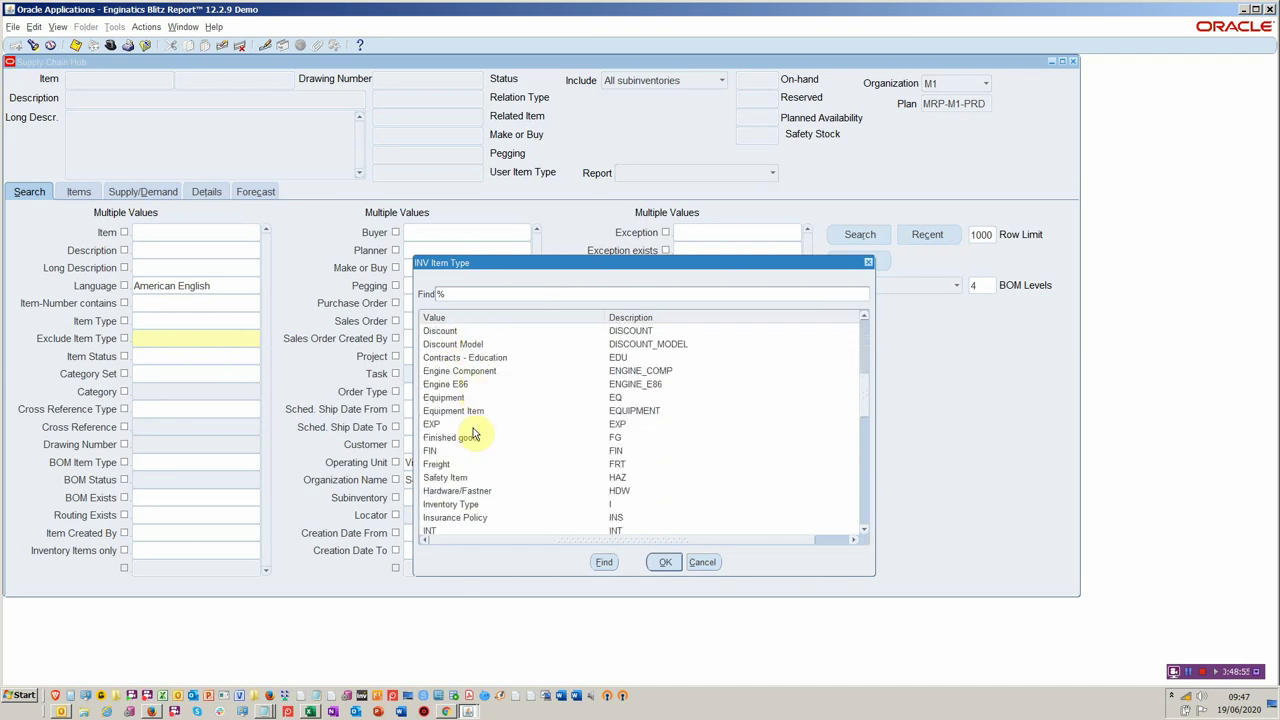
pyautogui.doubleClick(472, 438)
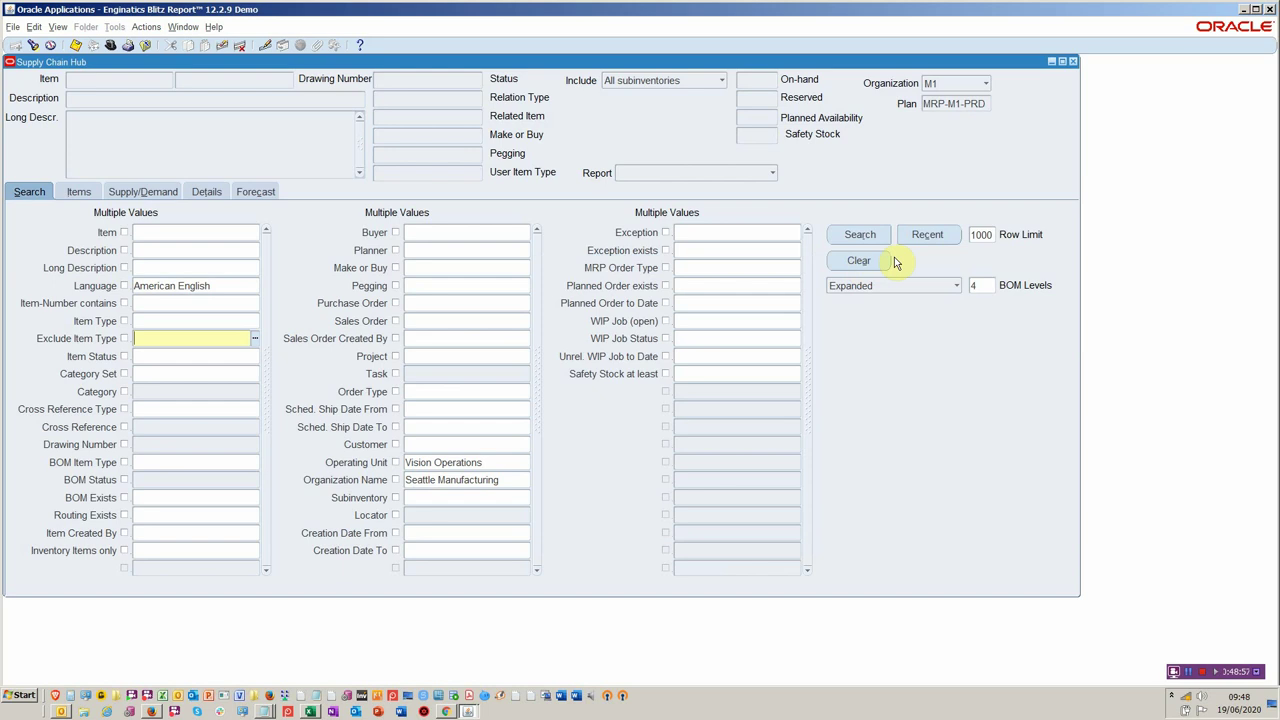
pyautogui.click(872, 230)
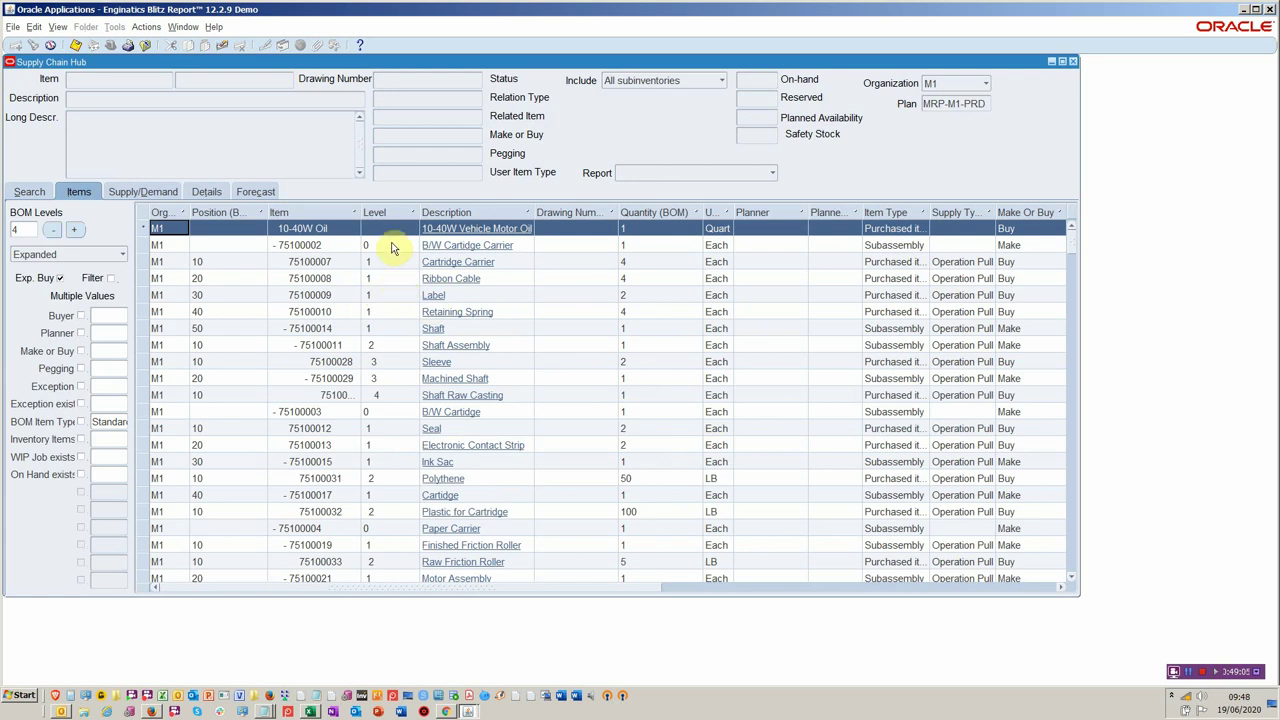
# Review the actions offered for item 10-40W Oil and the list of reports that can be run from the hub
pyautogui.rightClick(396, 233)
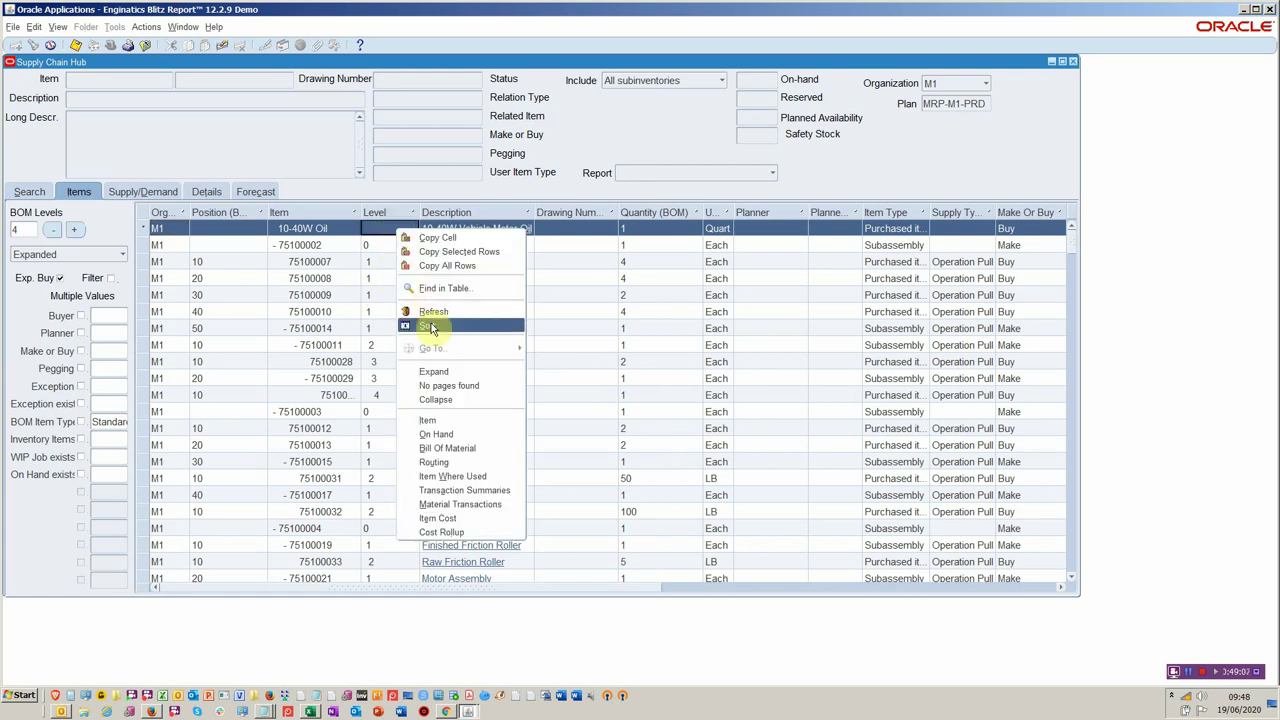
pyautogui.click(460, 490)
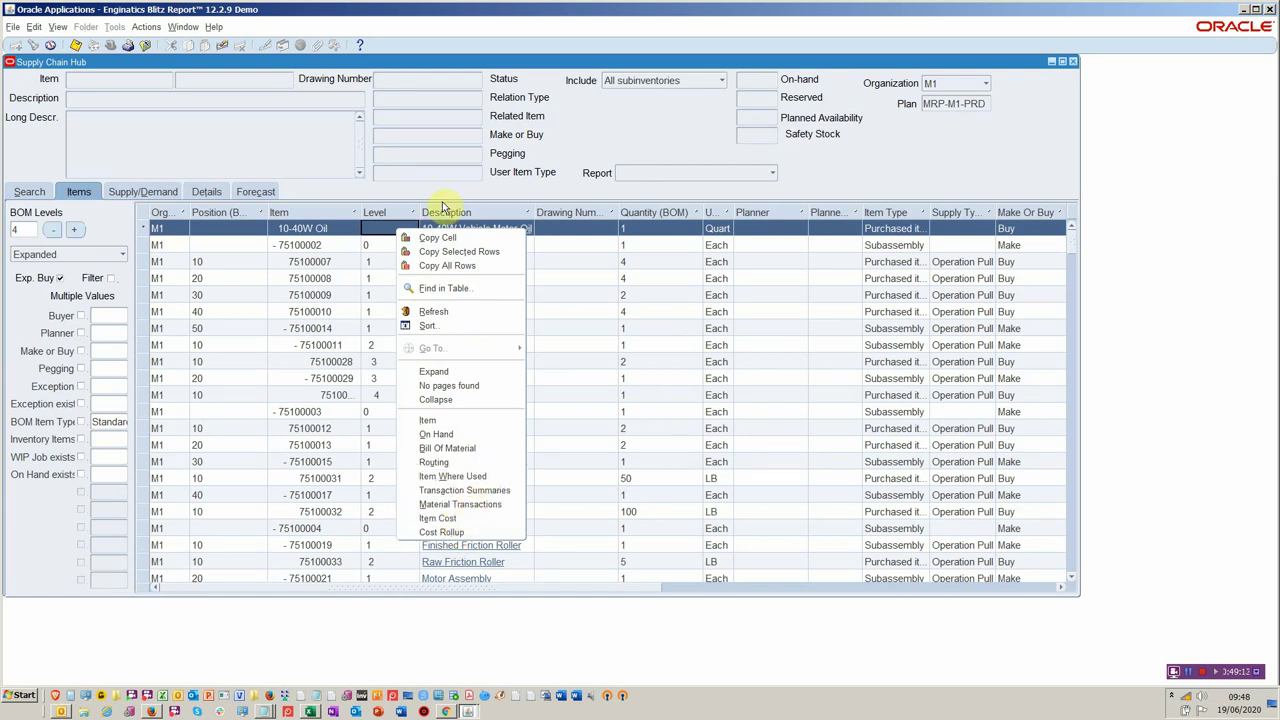
pyautogui.click(771, 172)
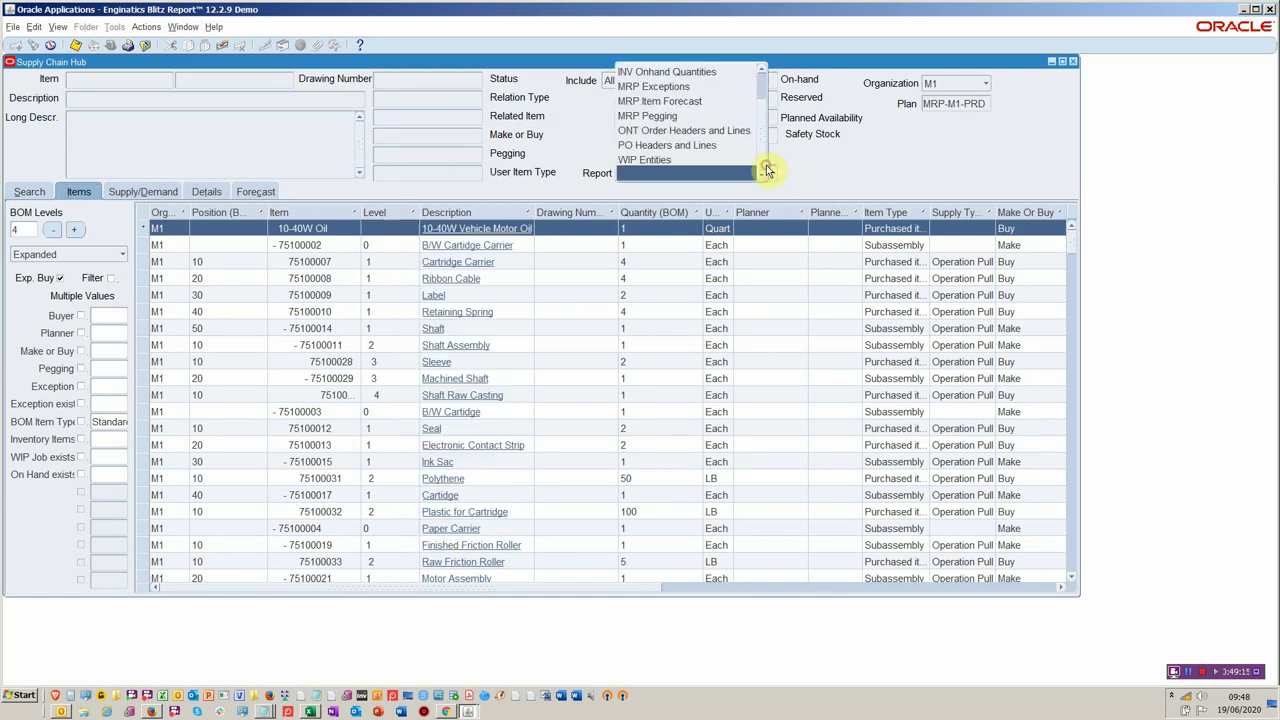
pyautogui.click(765, 73)
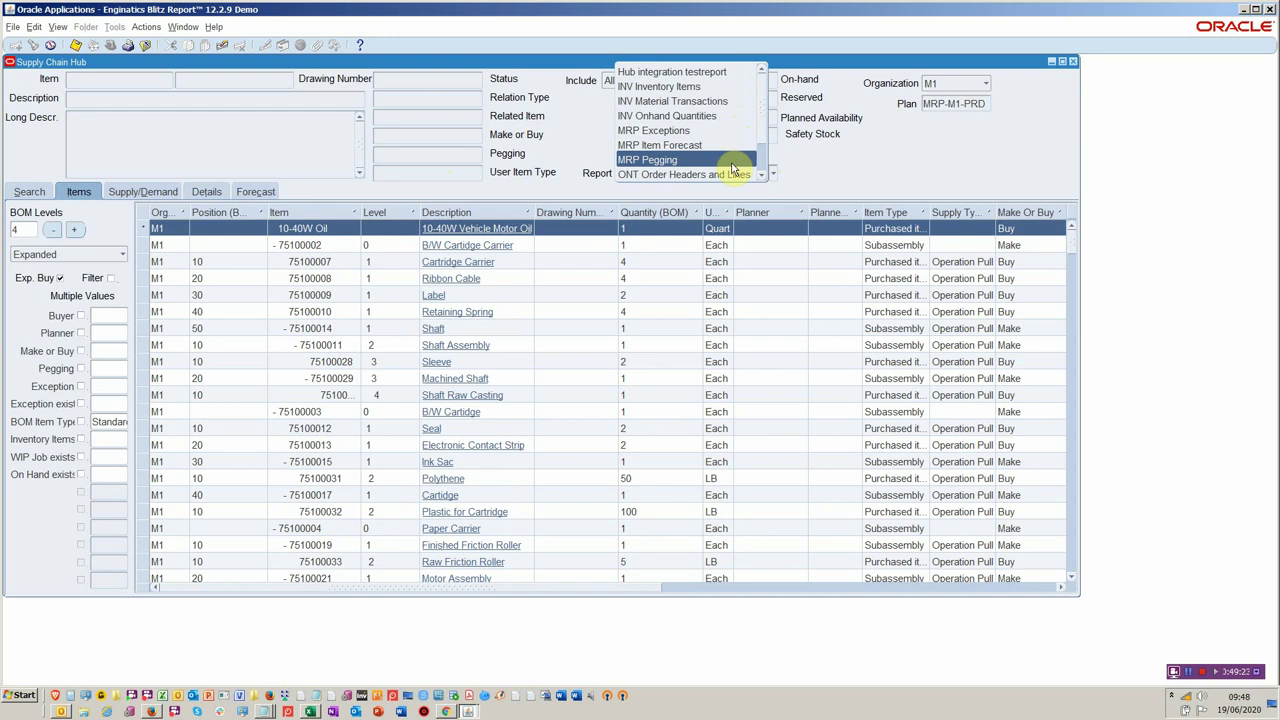
pyautogui.scroll(-1, 762, 174)
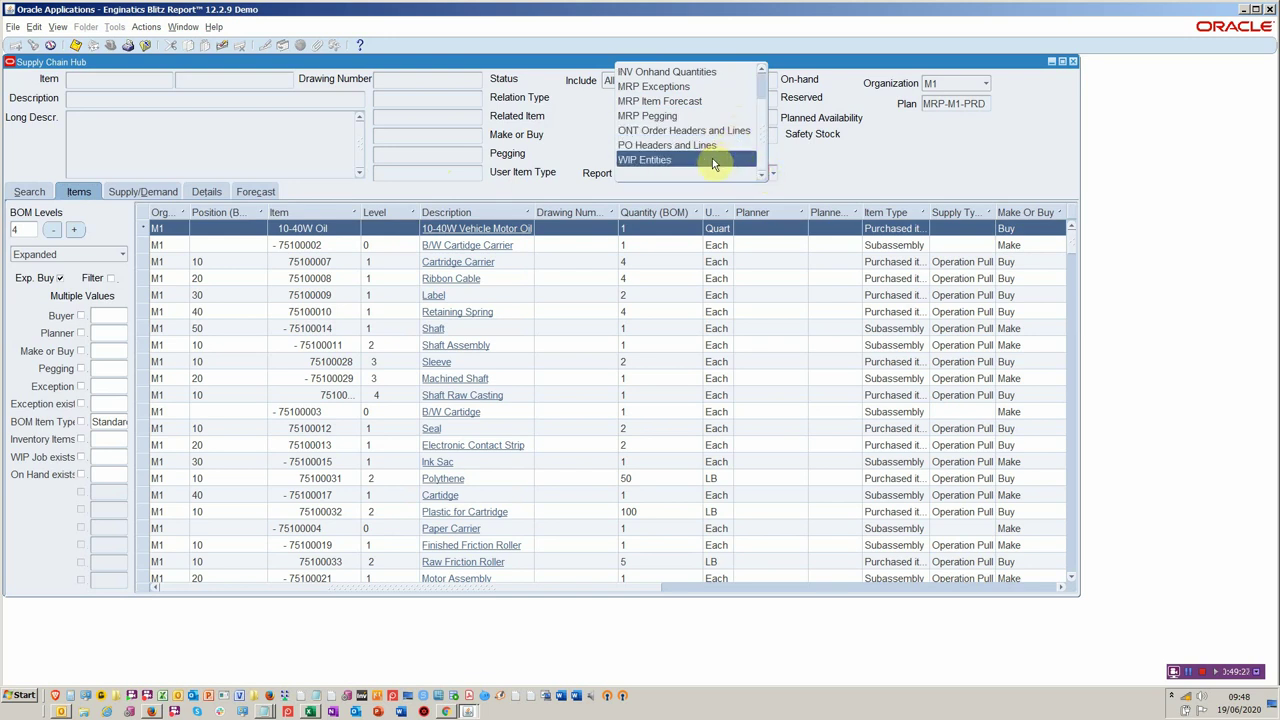
pyautogui.click(714, 162)
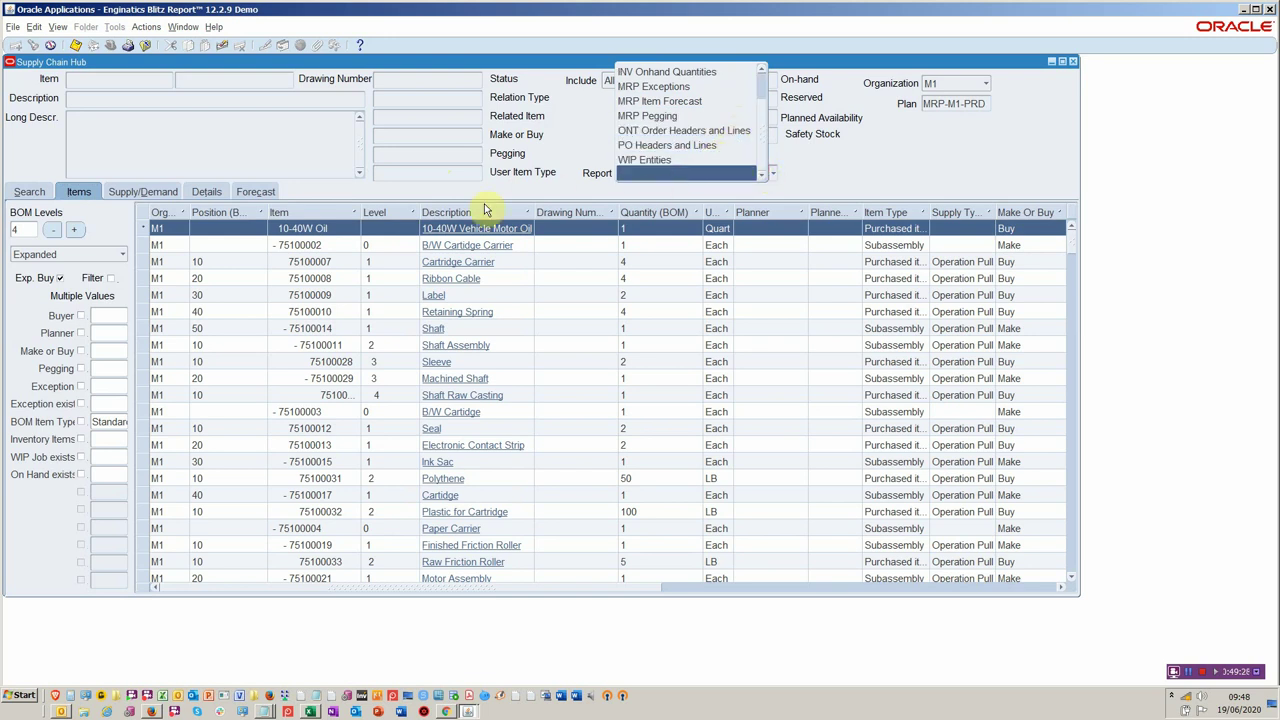
# View the supply and demand of item 10-40W Oil, and return to the item list
pyautogui.click(140, 191)
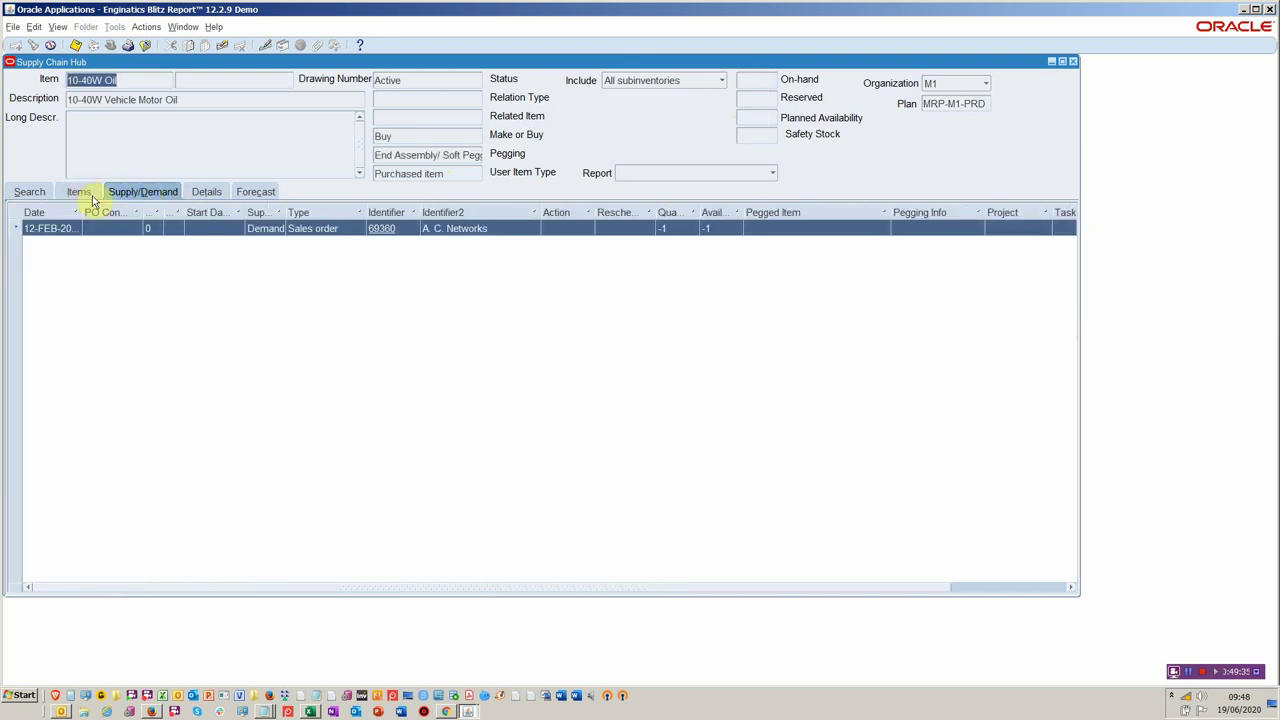
pyautogui.click(92, 195)
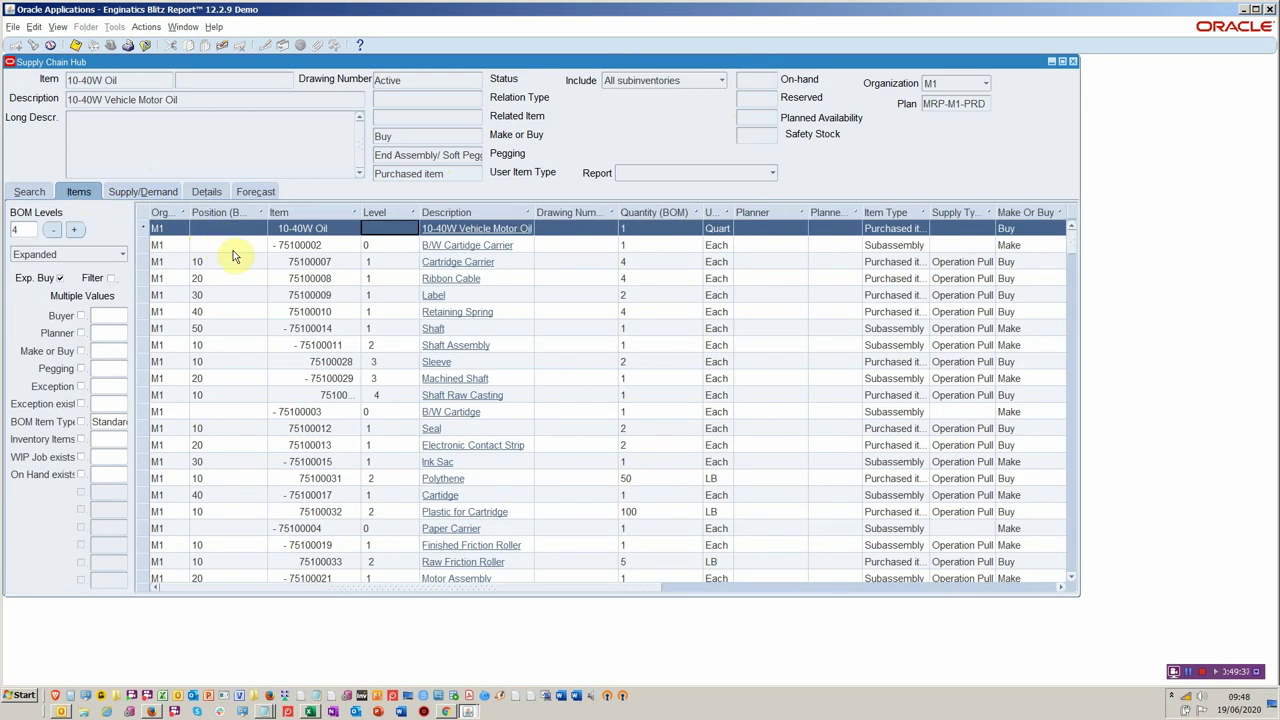
# Try to search for items whose number contains as5, with the Finished good item type excluded
pyautogui.click(30, 192)
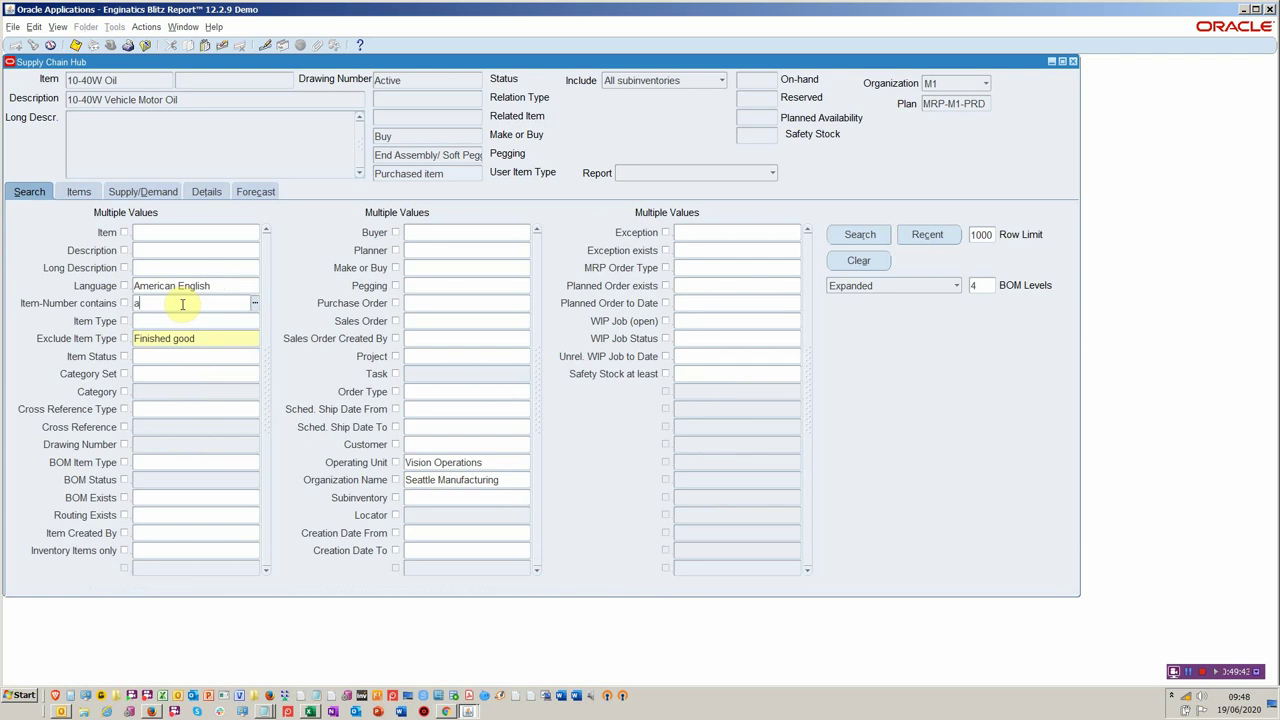
pyautogui.press('Tab')
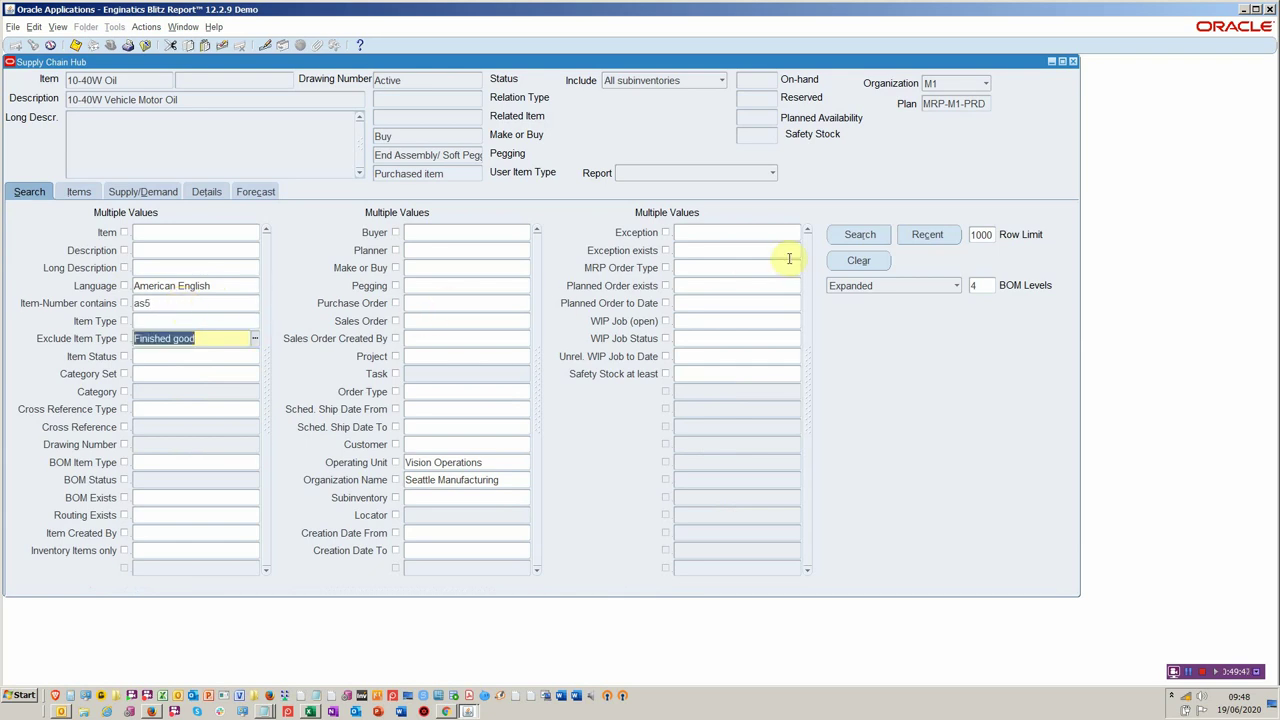
pyautogui.click(860, 236)
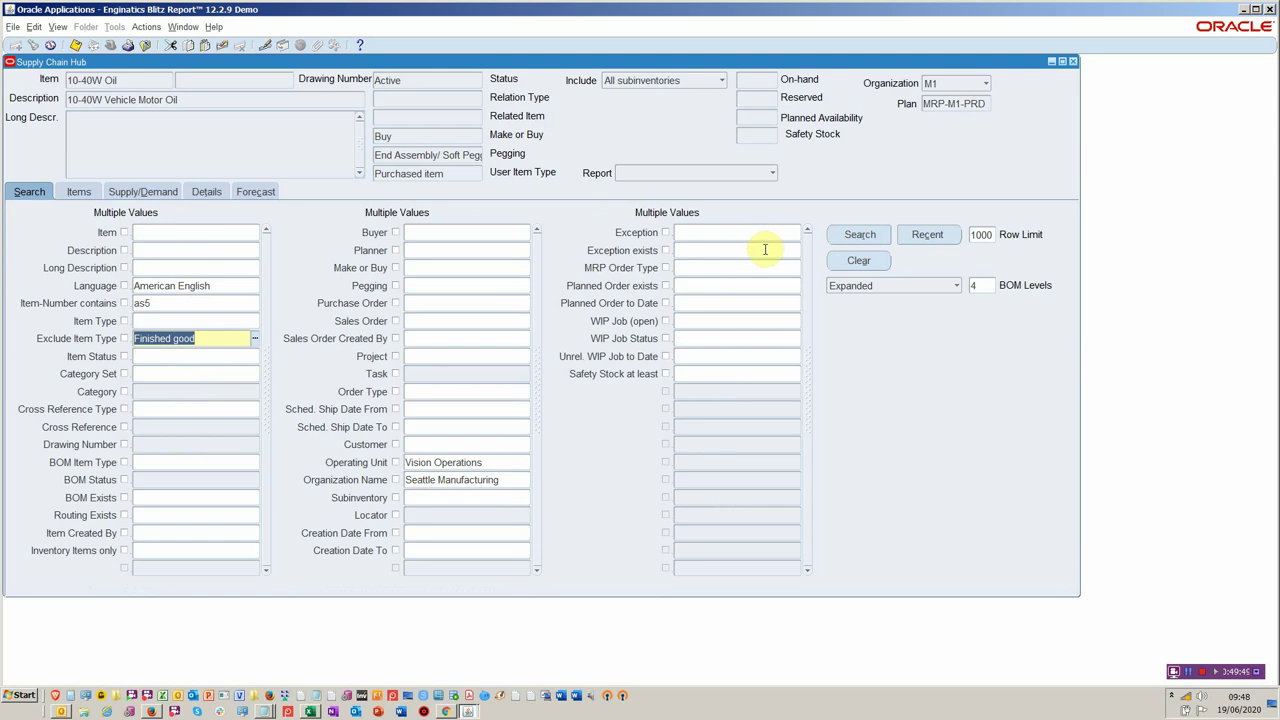
# Find the reports starting with xx in Blitz Report and select XXINV_SUPPLY_DEMAND_ITEM_SEARCH
pyautogui.click(190, 27)
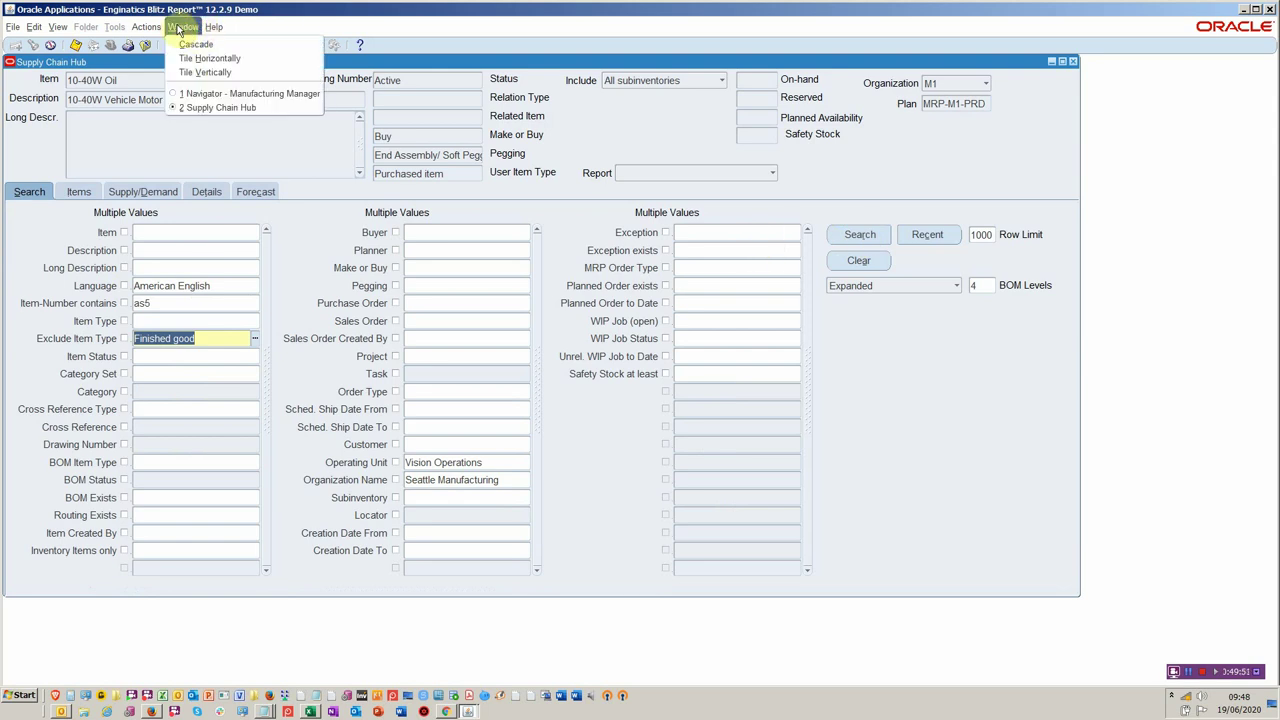
pyautogui.click(157, 46)
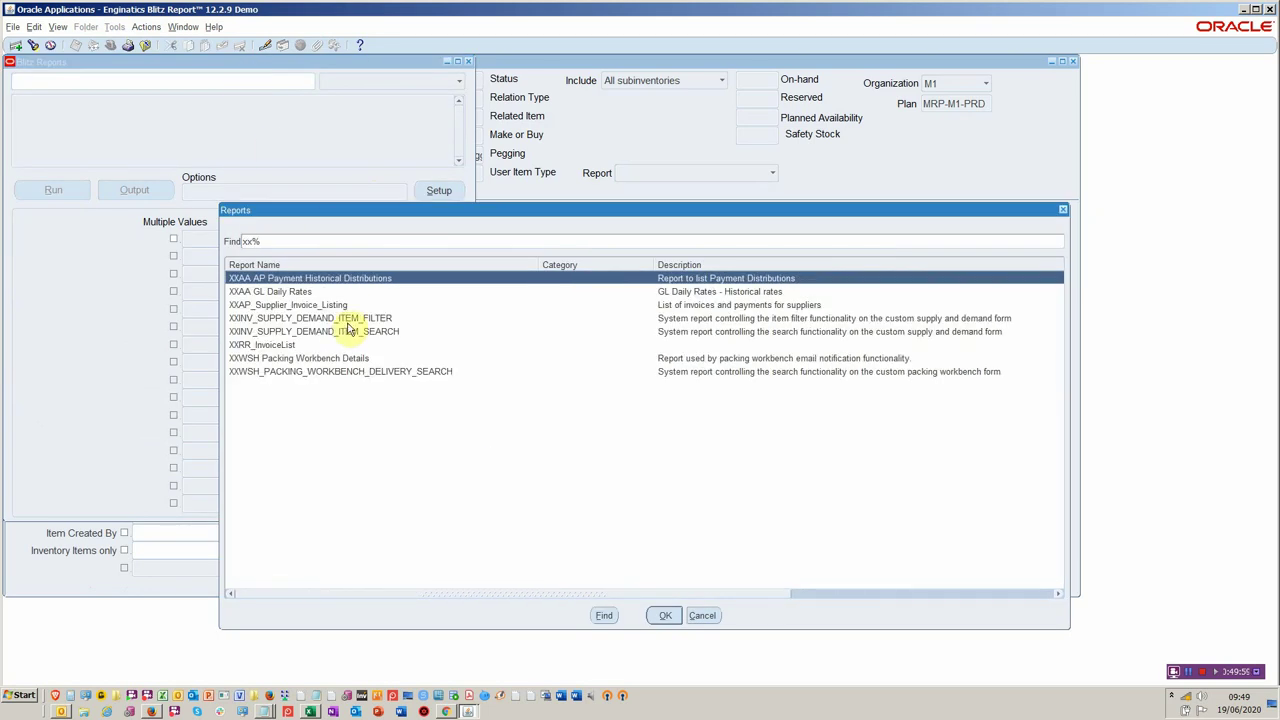
pyautogui.click(349, 330)
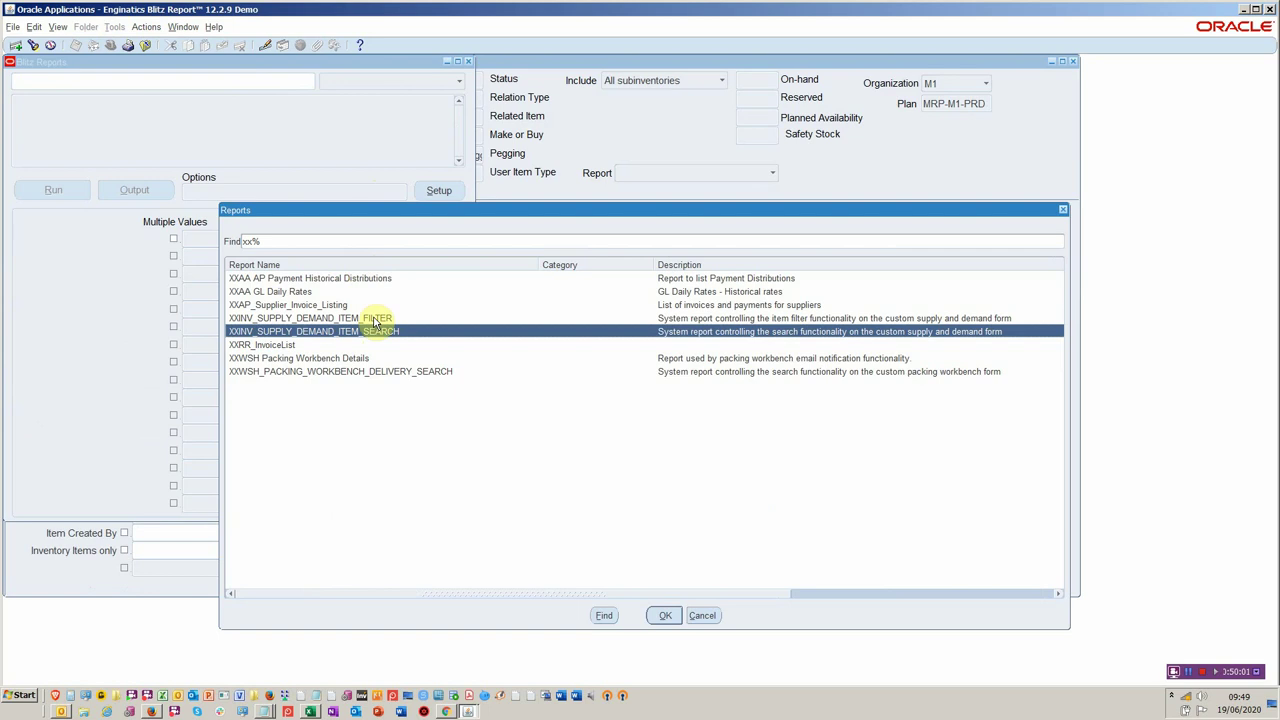
pyautogui.doubleClick(378, 332)
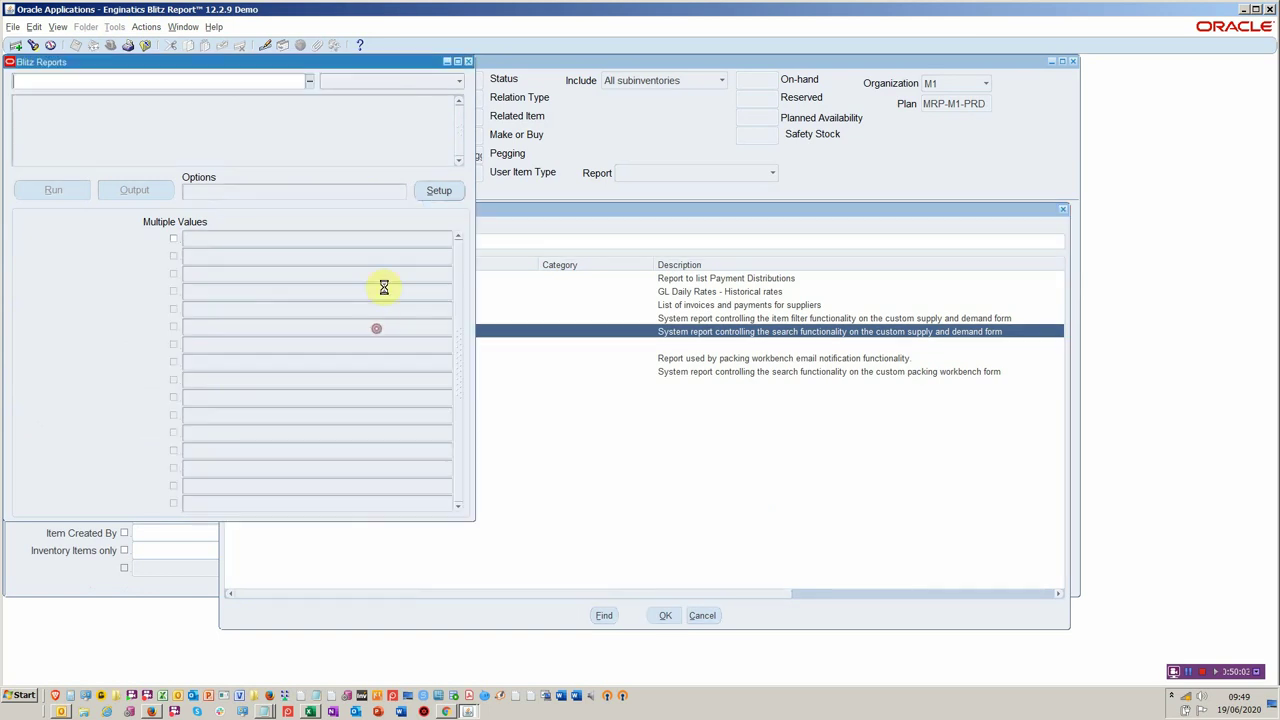
# In the setup of XXINV_SUPPLY_DEMAND_ITEM_SEARCH, remove the Required flag from the Exclude Item Type parameter
pyautogui.click(433, 192)
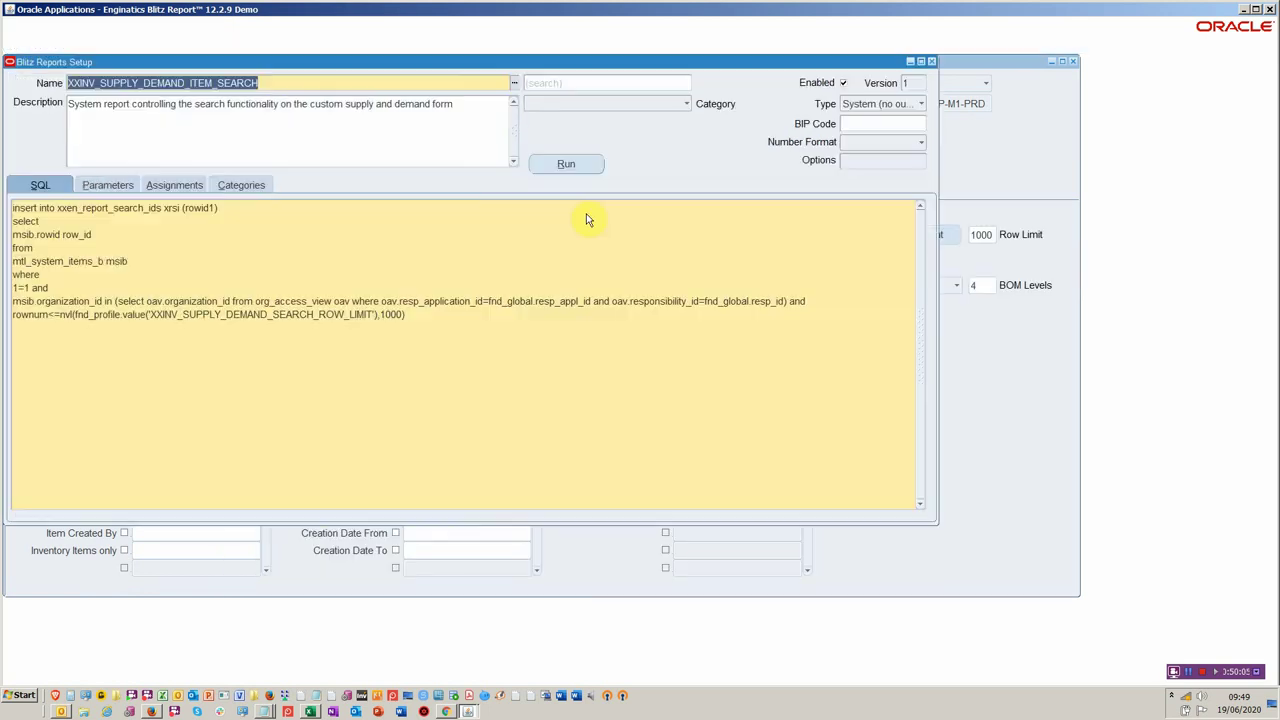
pyautogui.click(107, 185)
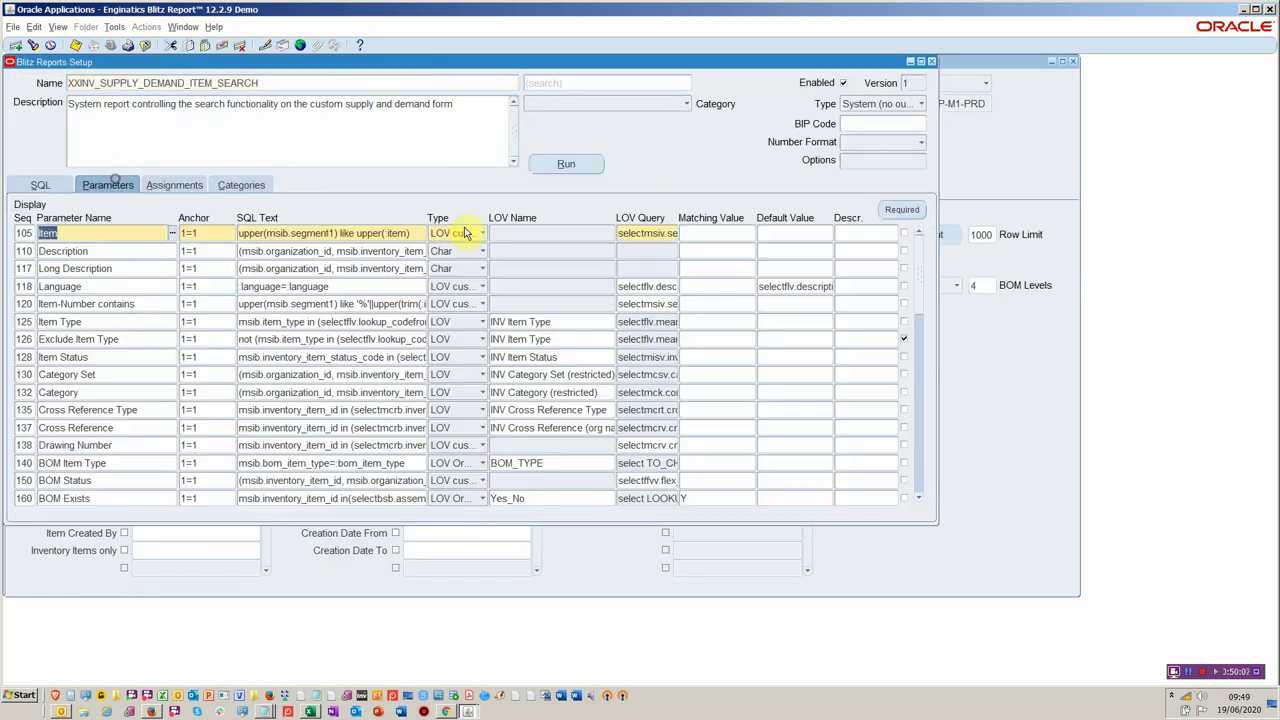
pyautogui.click(896, 345)
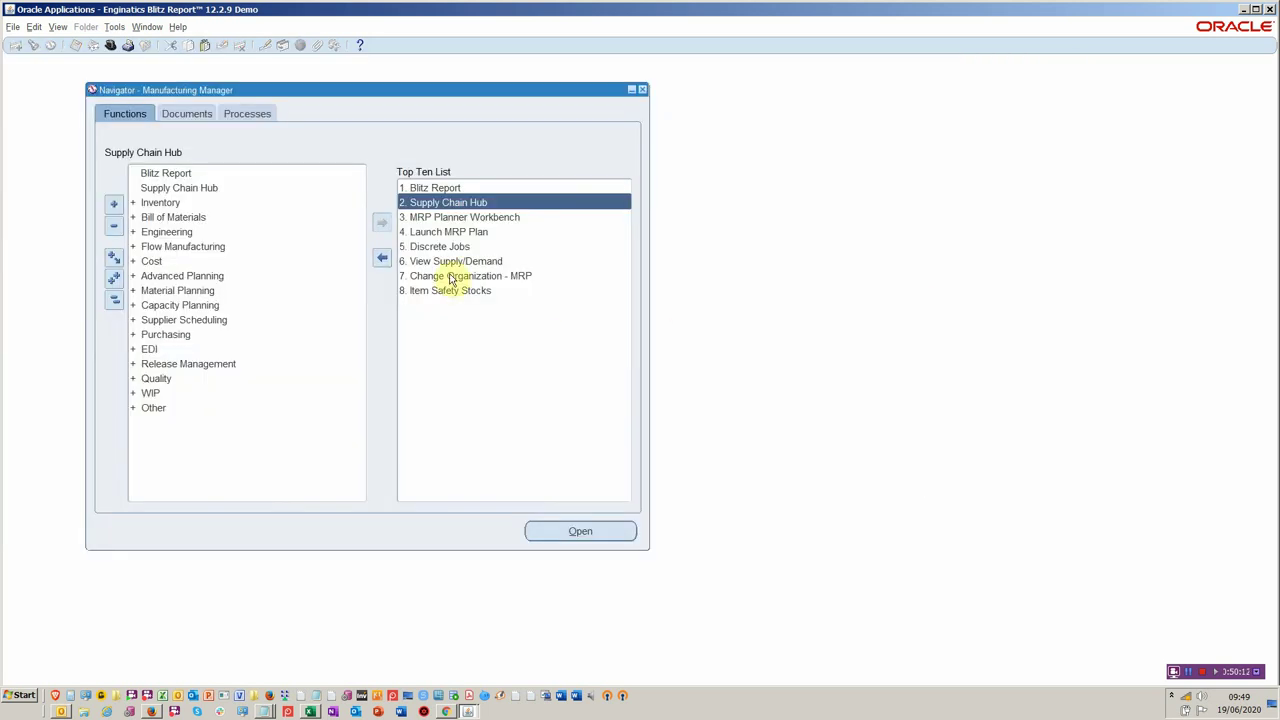
# Reopen Supply Chain Hub and search for items whose number contains as5
pyautogui.click(447, 216)
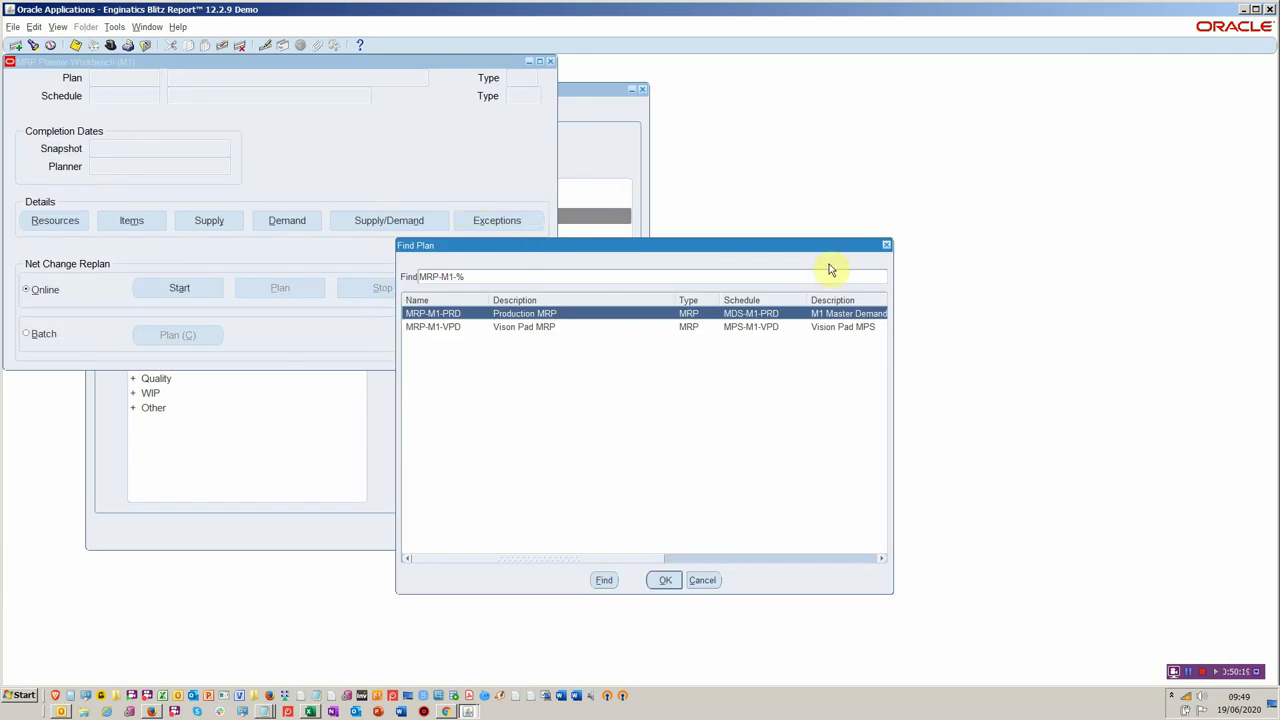
pyautogui.click(886, 245)
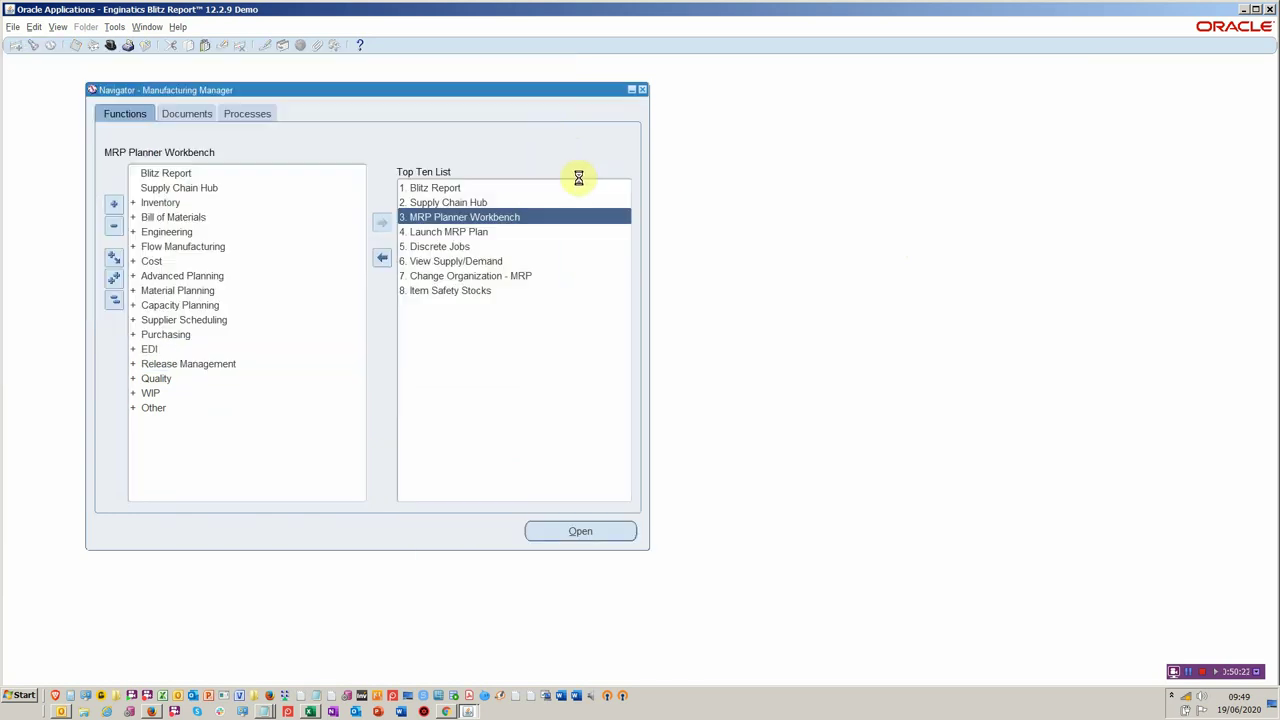
pyautogui.click(524, 202)
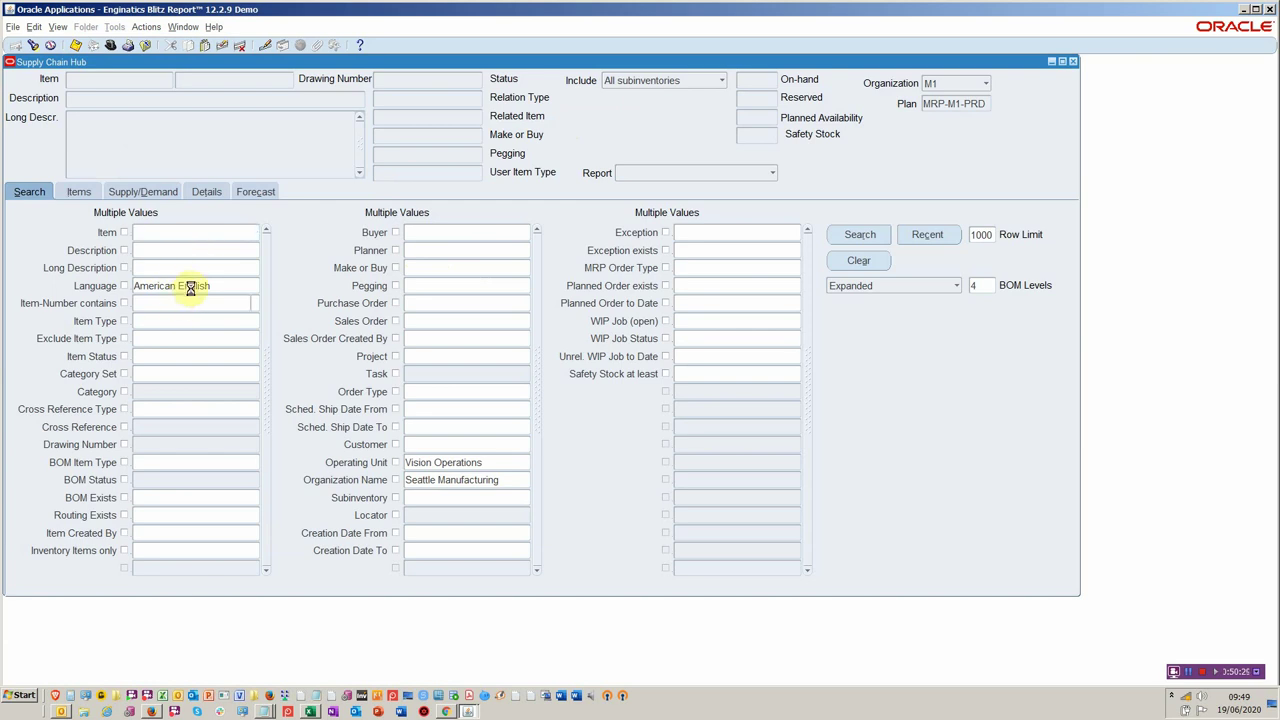
pyautogui.write('as5')
pyautogui.press('Tab')
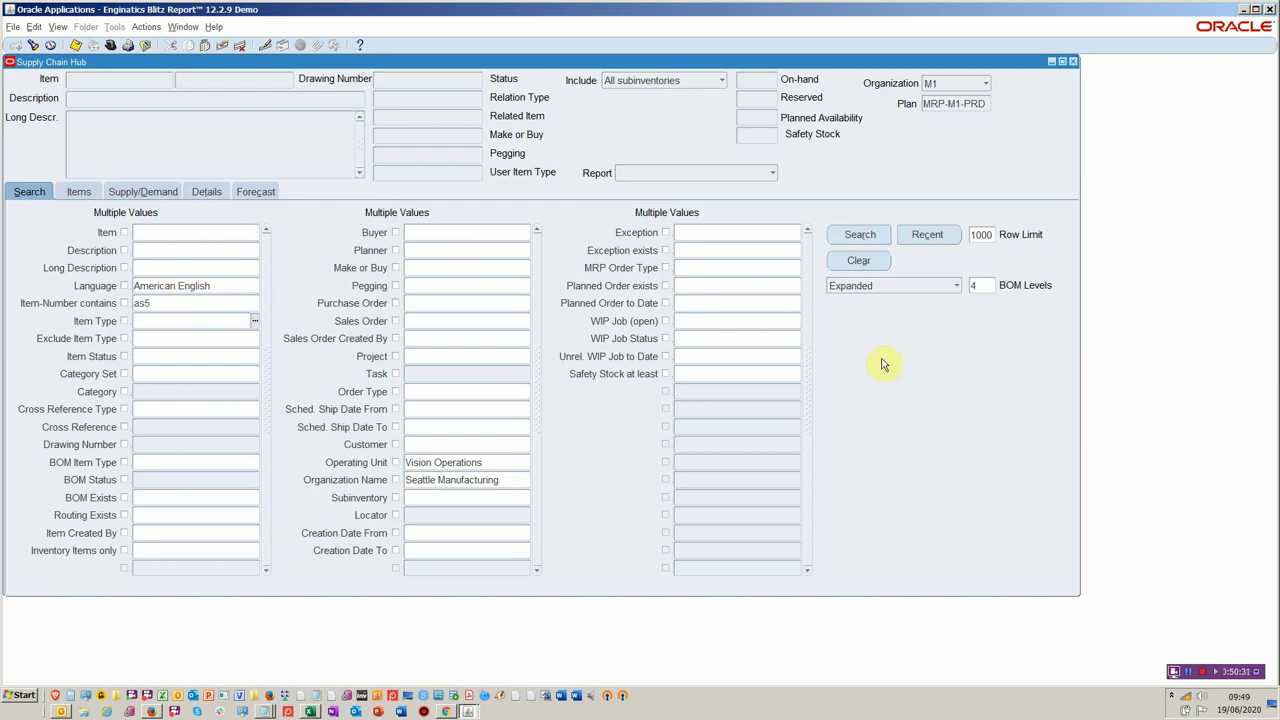
pyautogui.click(886, 242)
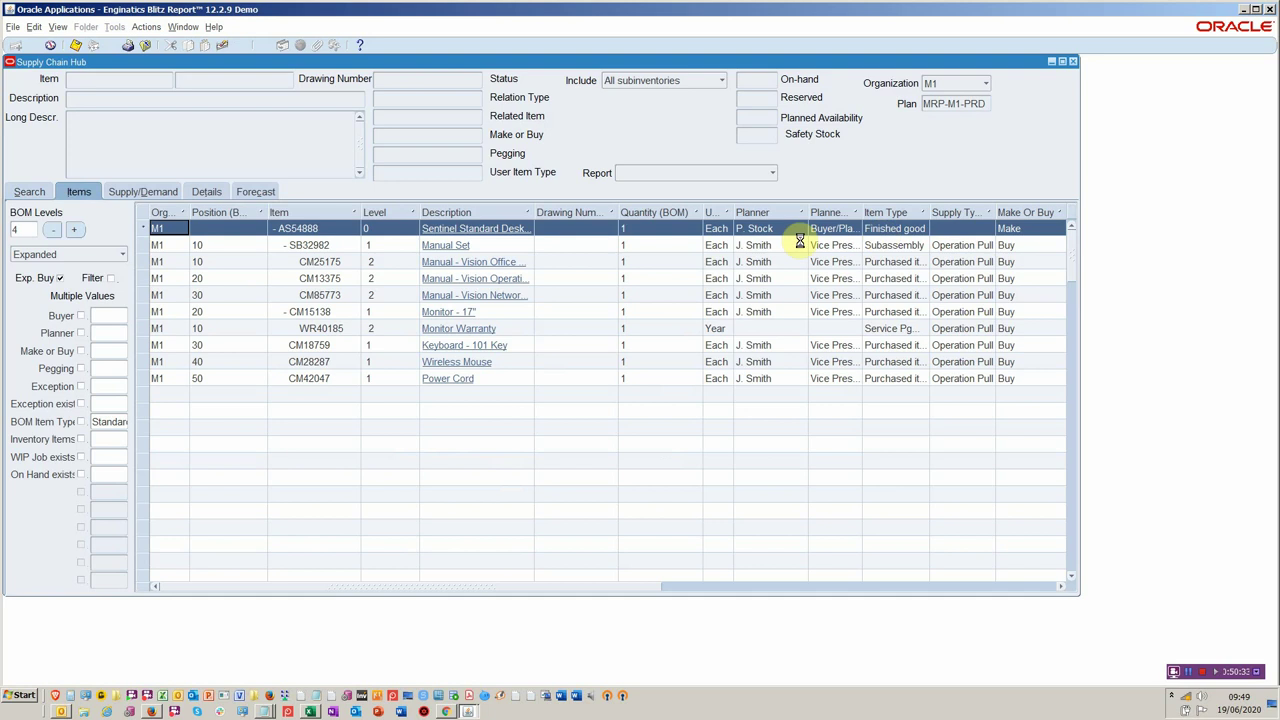
# View the supply and demand of item AS54888 and check the actions offered for its 17-JUN-2020 planned order
pyautogui.click(118, 190)
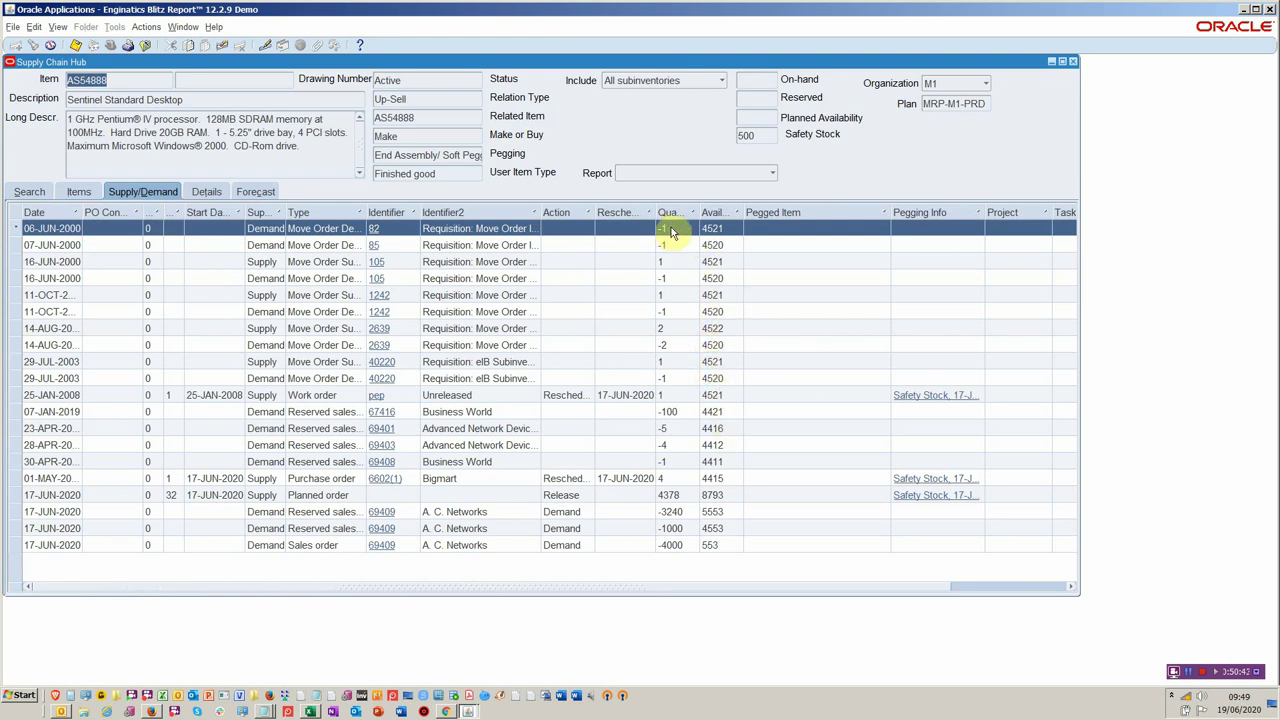
pyautogui.click(676, 497)
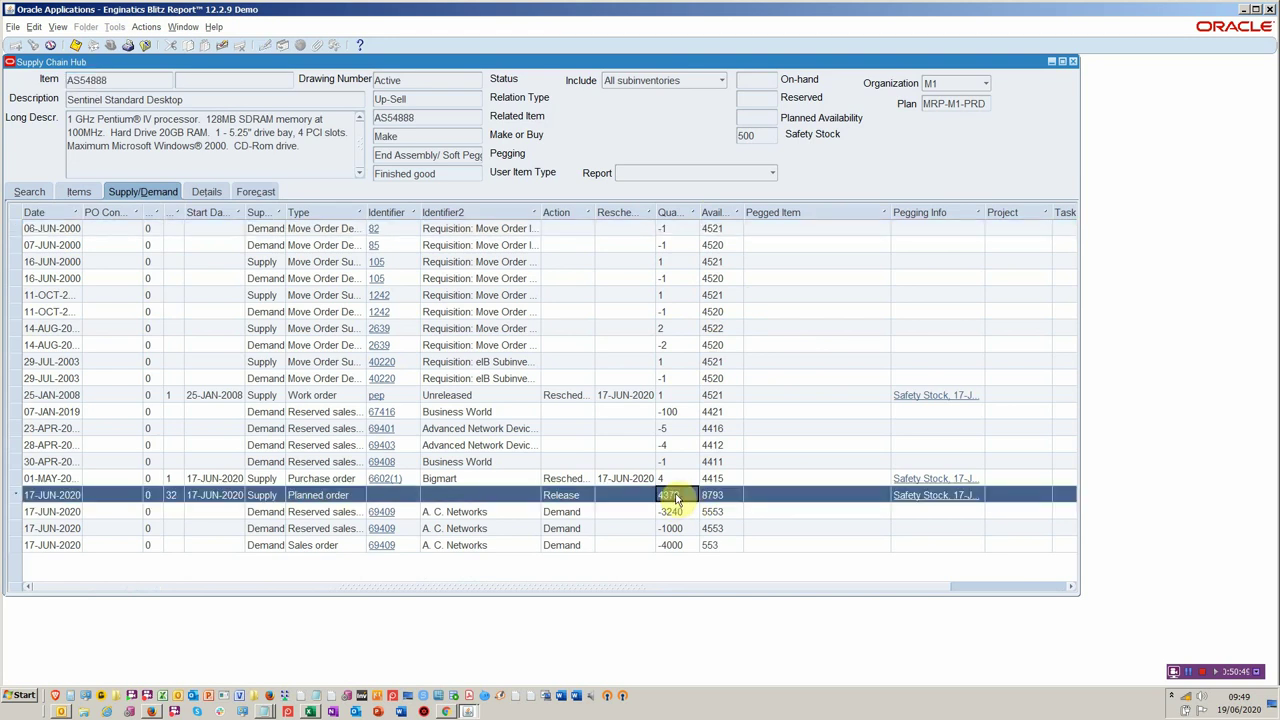
pyautogui.rightClick(676, 497)
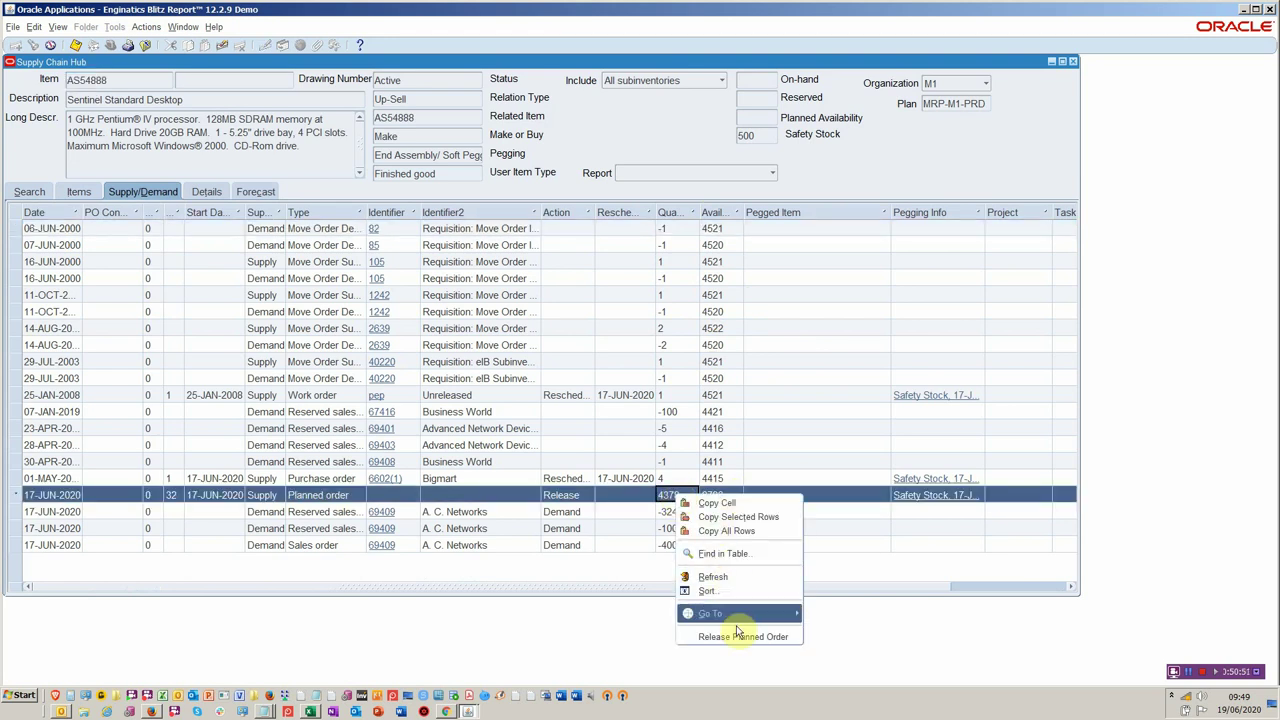
pyautogui.click(810, 165)
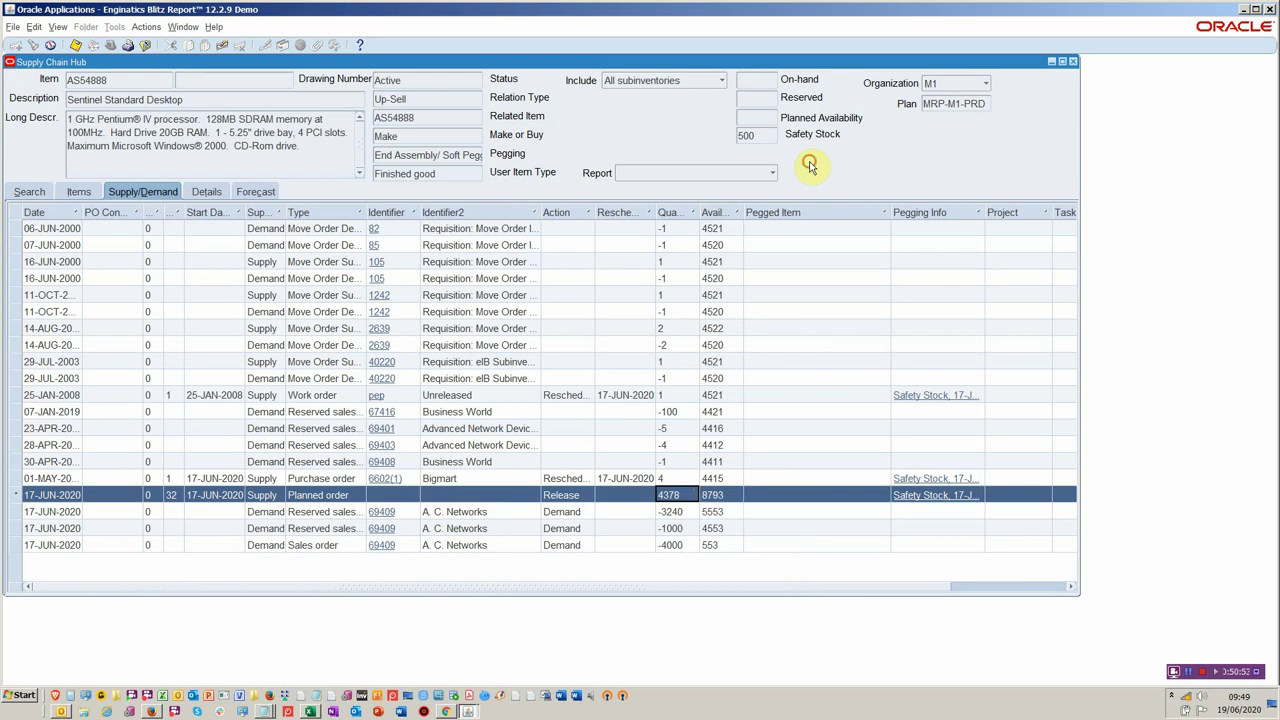
# Review the hub's report list, organization selector and subinventory inclusion options for item AS54888
pyautogui.click(738, 176)
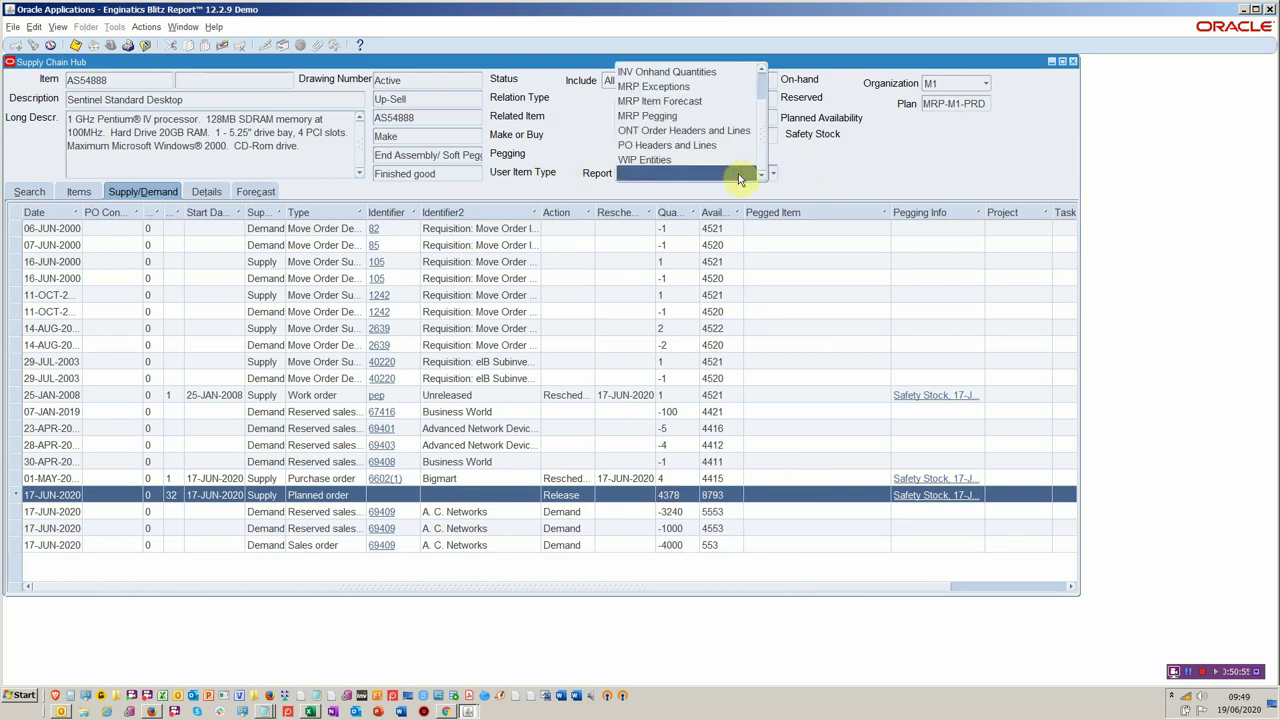
pyautogui.click(740, 178)
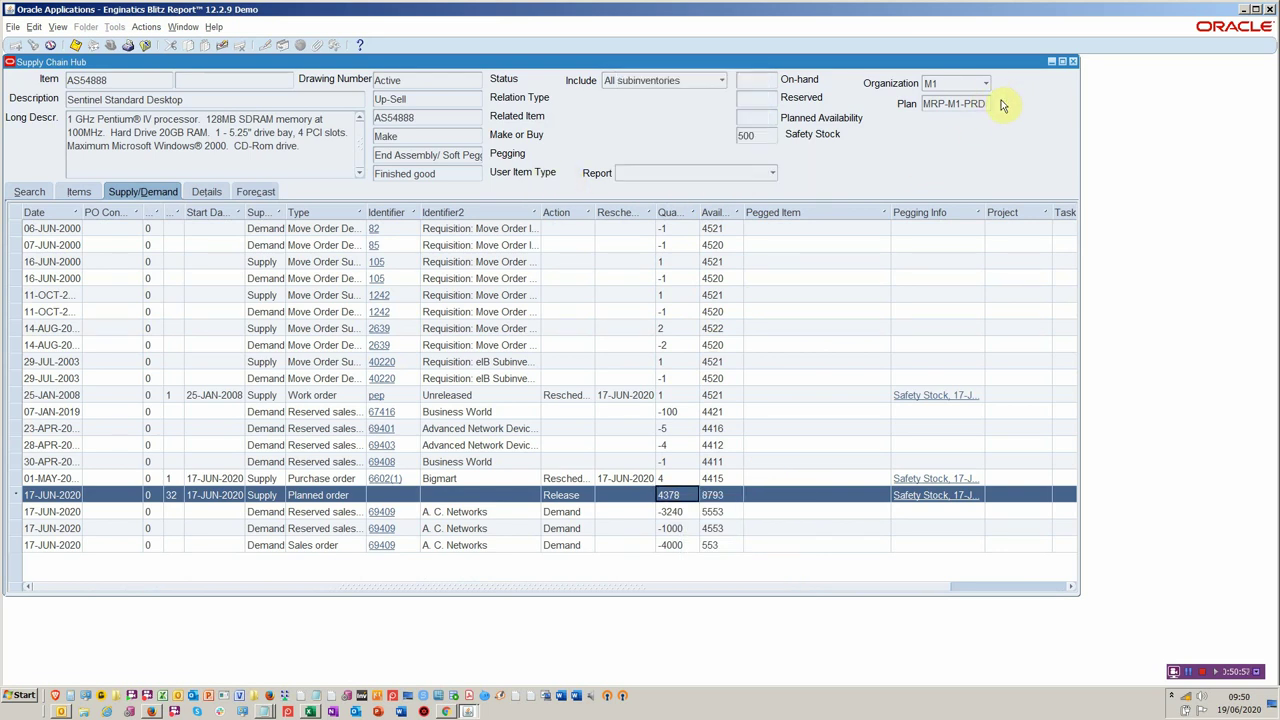
pyautogui.click(962, 85)
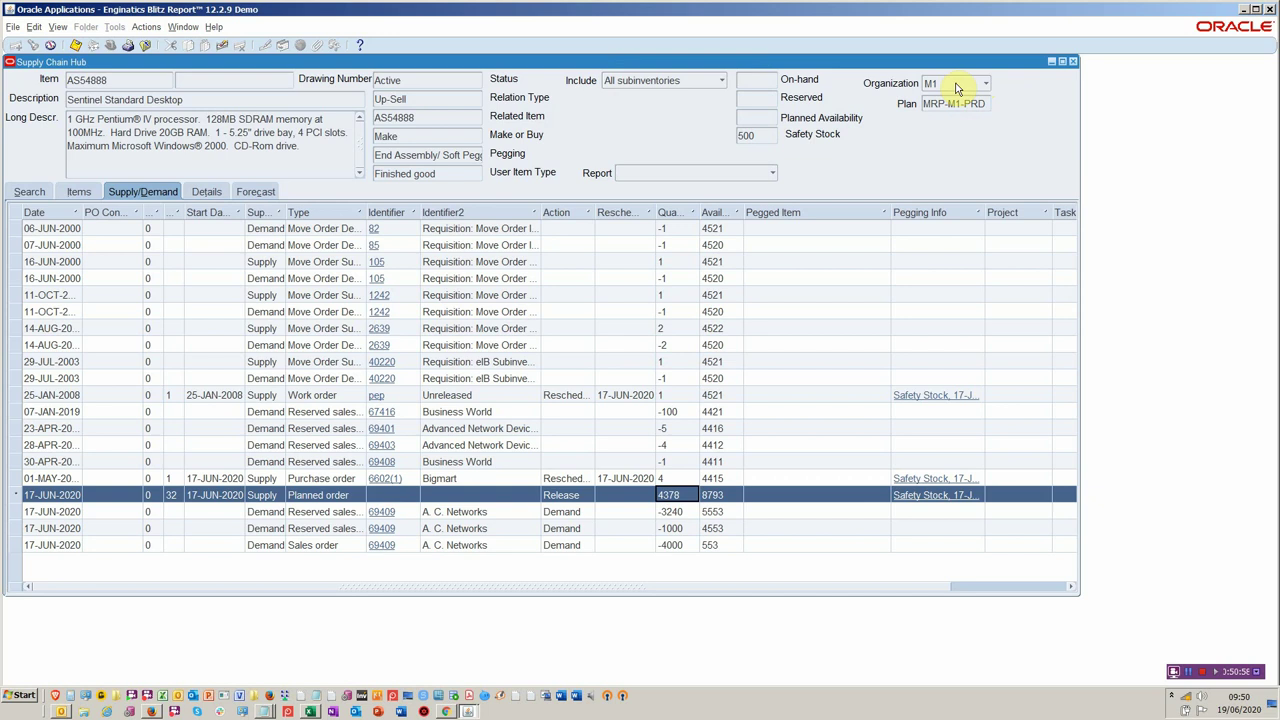
pyautogui.click(720, 78)
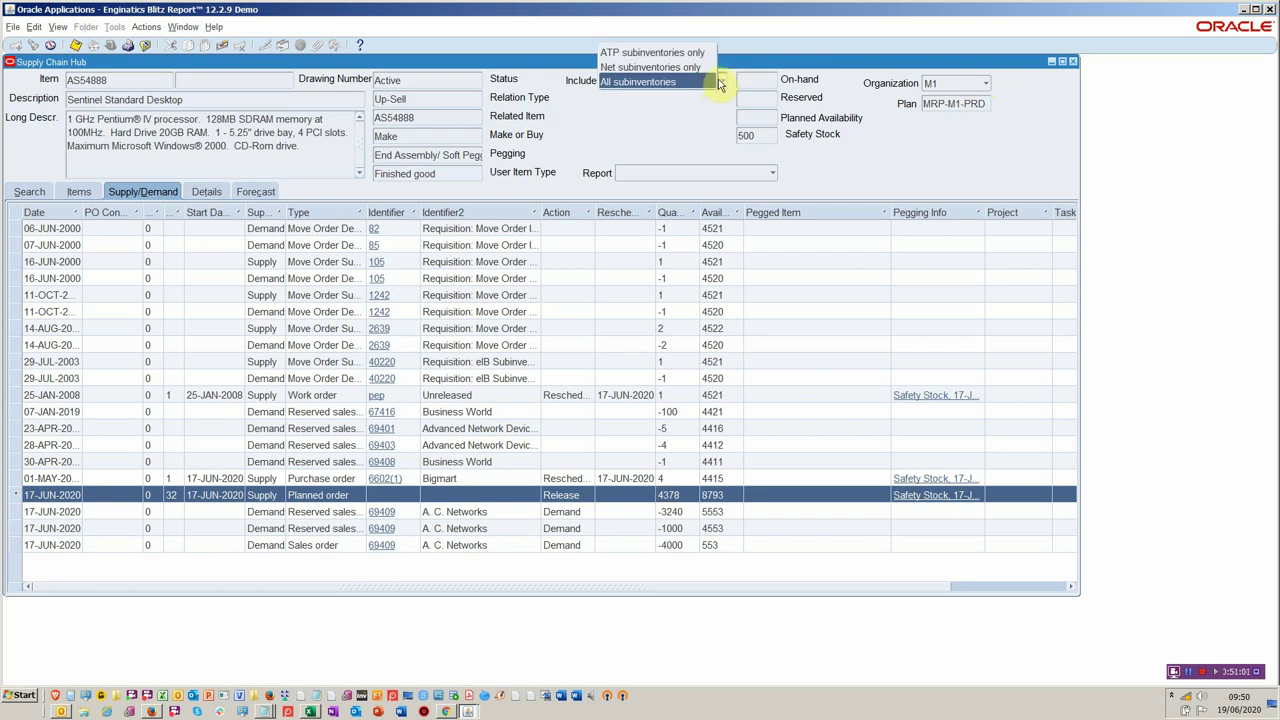
pyautogui.click(654, 135)
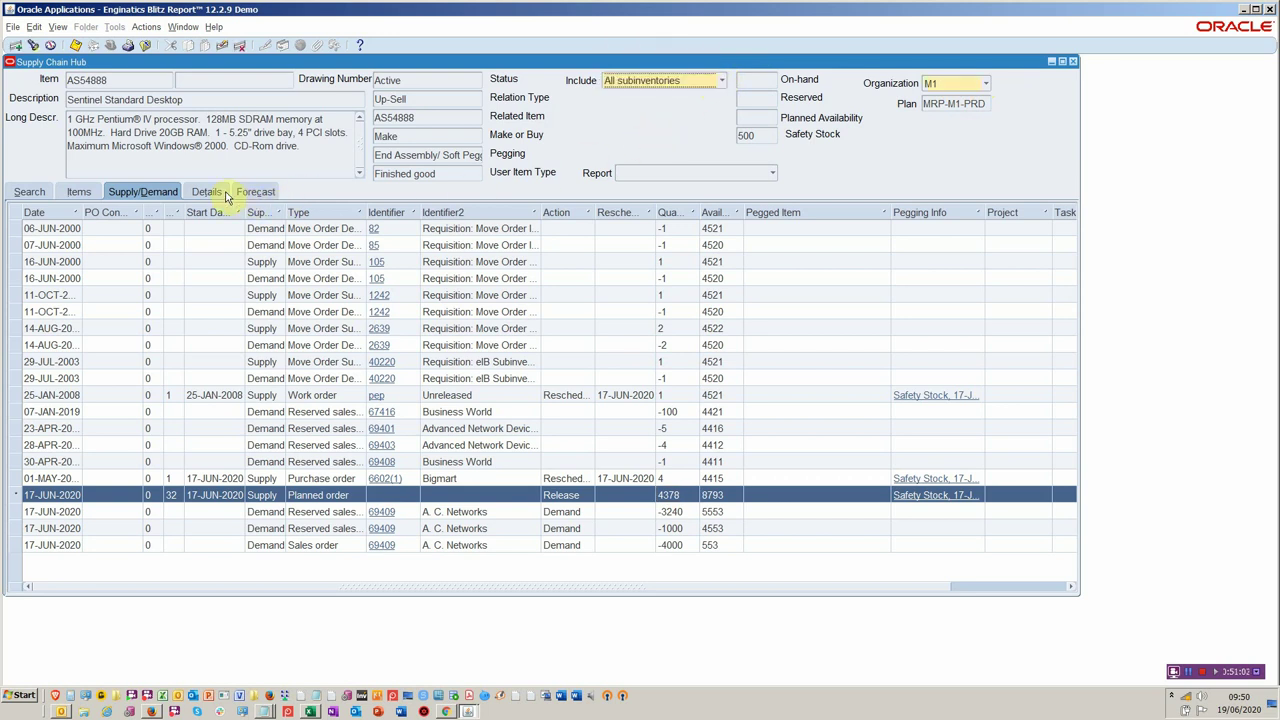
# View the master data details and the forecast entries of item AS54888
pyautogui.click(210, 193)
pyautogui.click(195, 245)
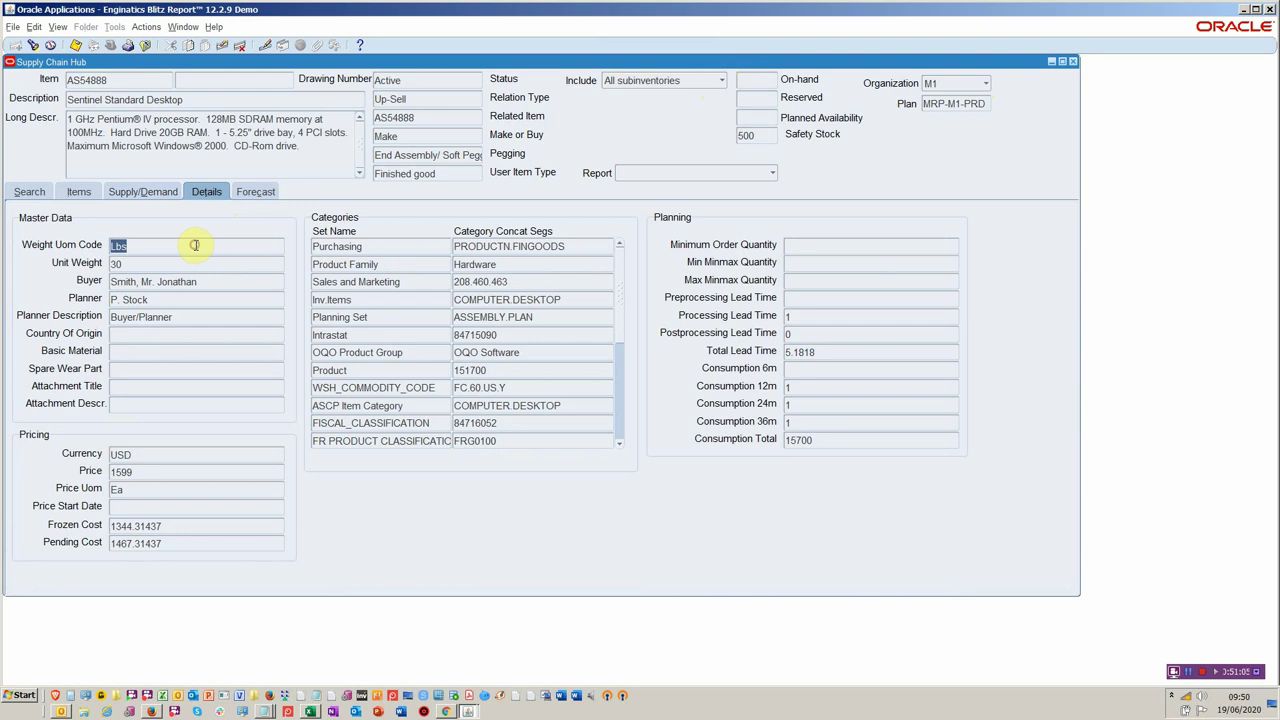
pyautogui.click(244, 189)
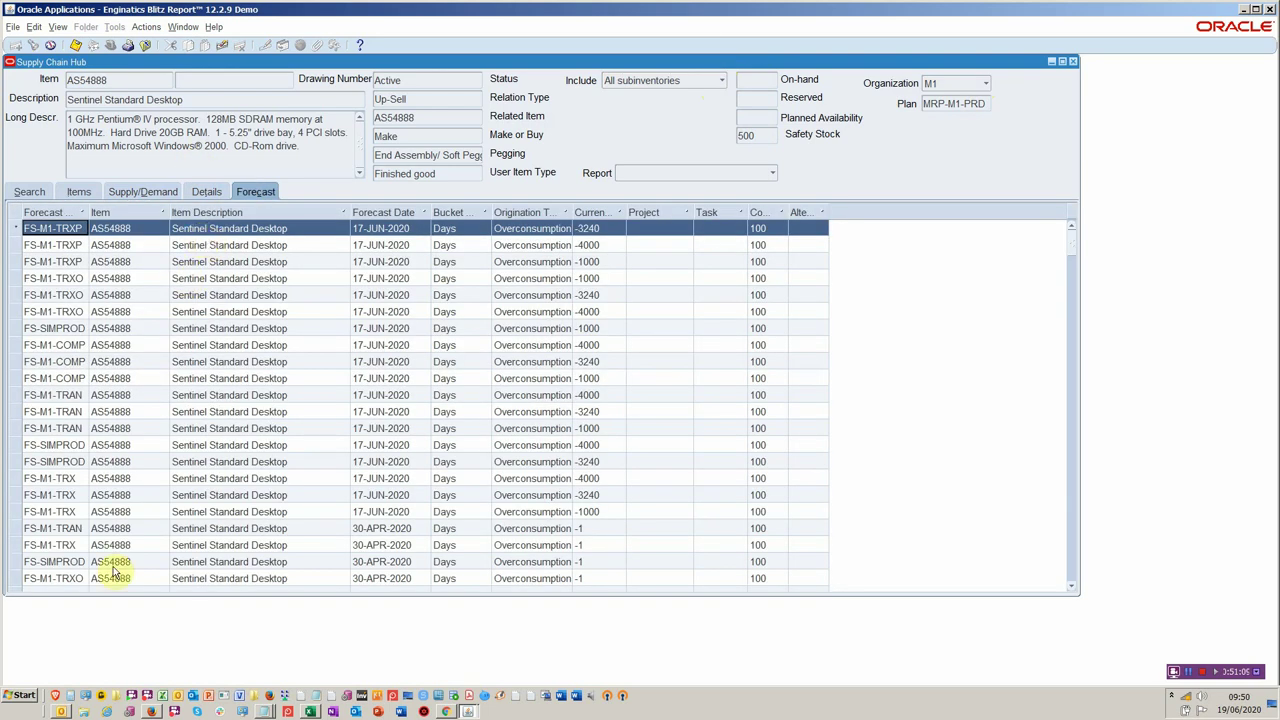